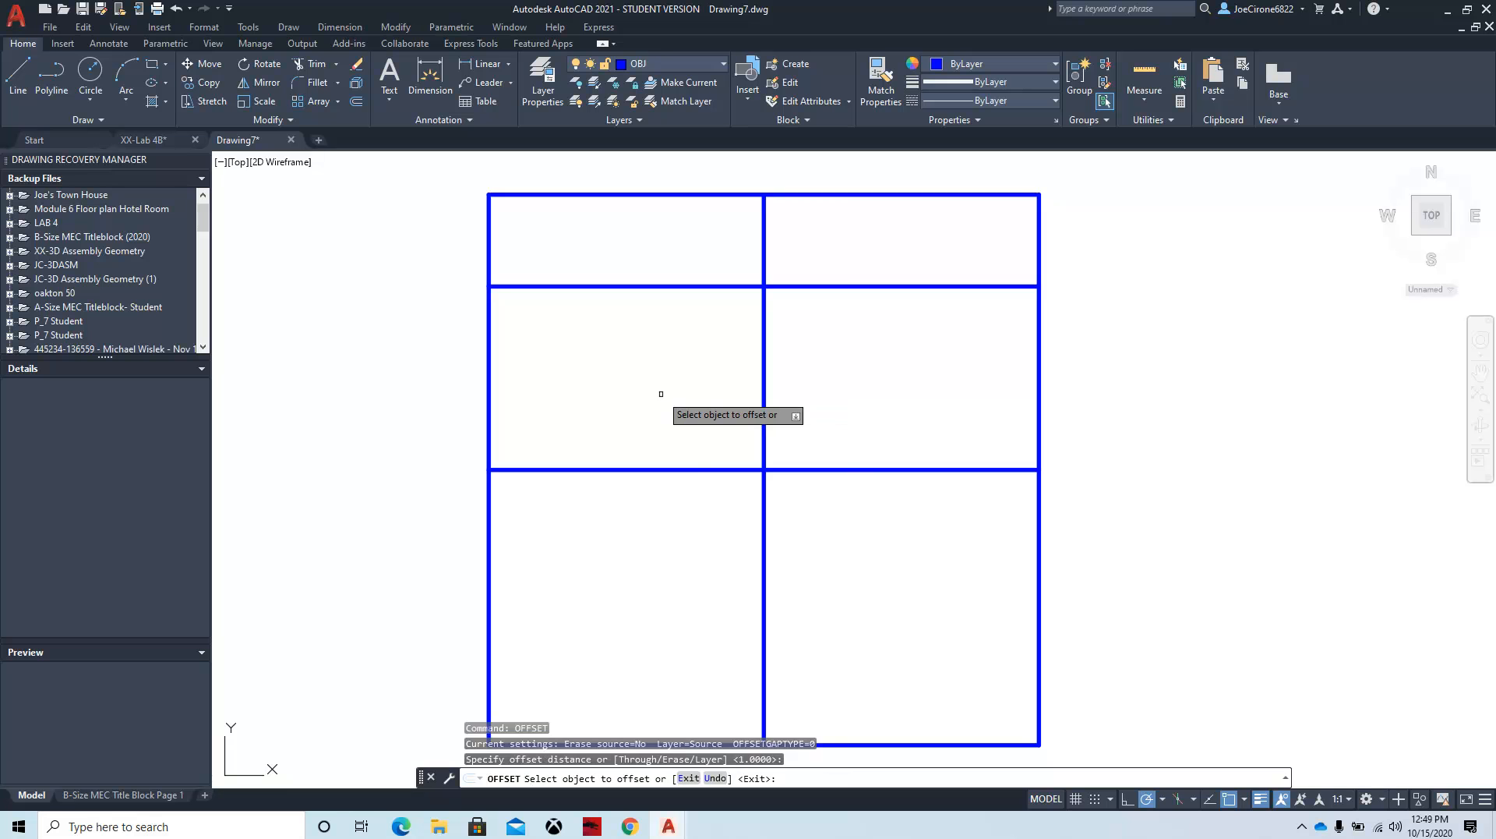
Step: Offset the horizontal centerline 1 unit downward and the vertical centerline 1 unit to both sides
left_click(686, 470)
left_click(693, 550)
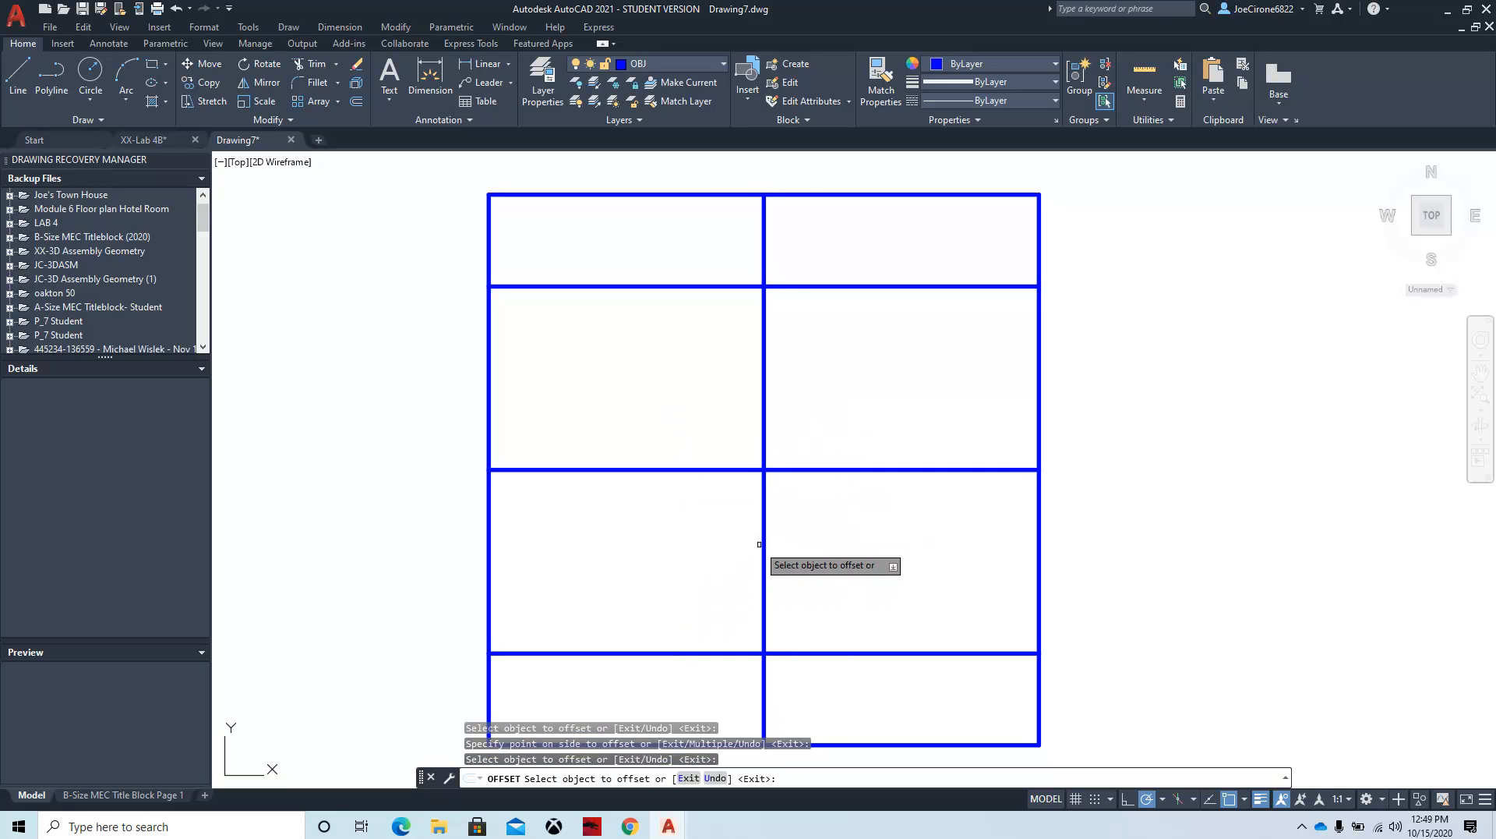
left_click(760, 544)
left_click(857, 530)
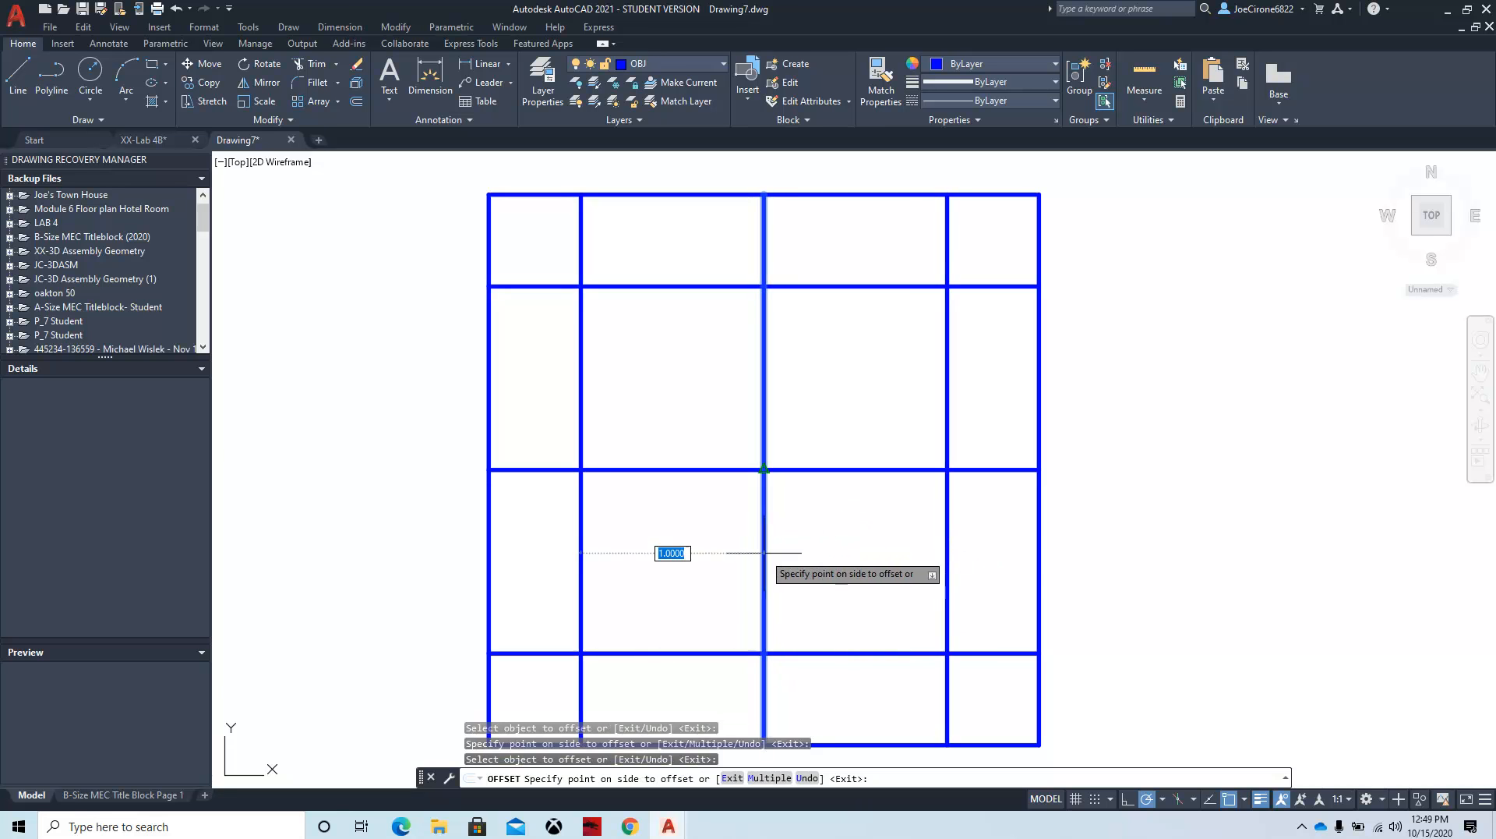
left_click(764, 552)
left_click(655, 557)
right_click(662, 569)
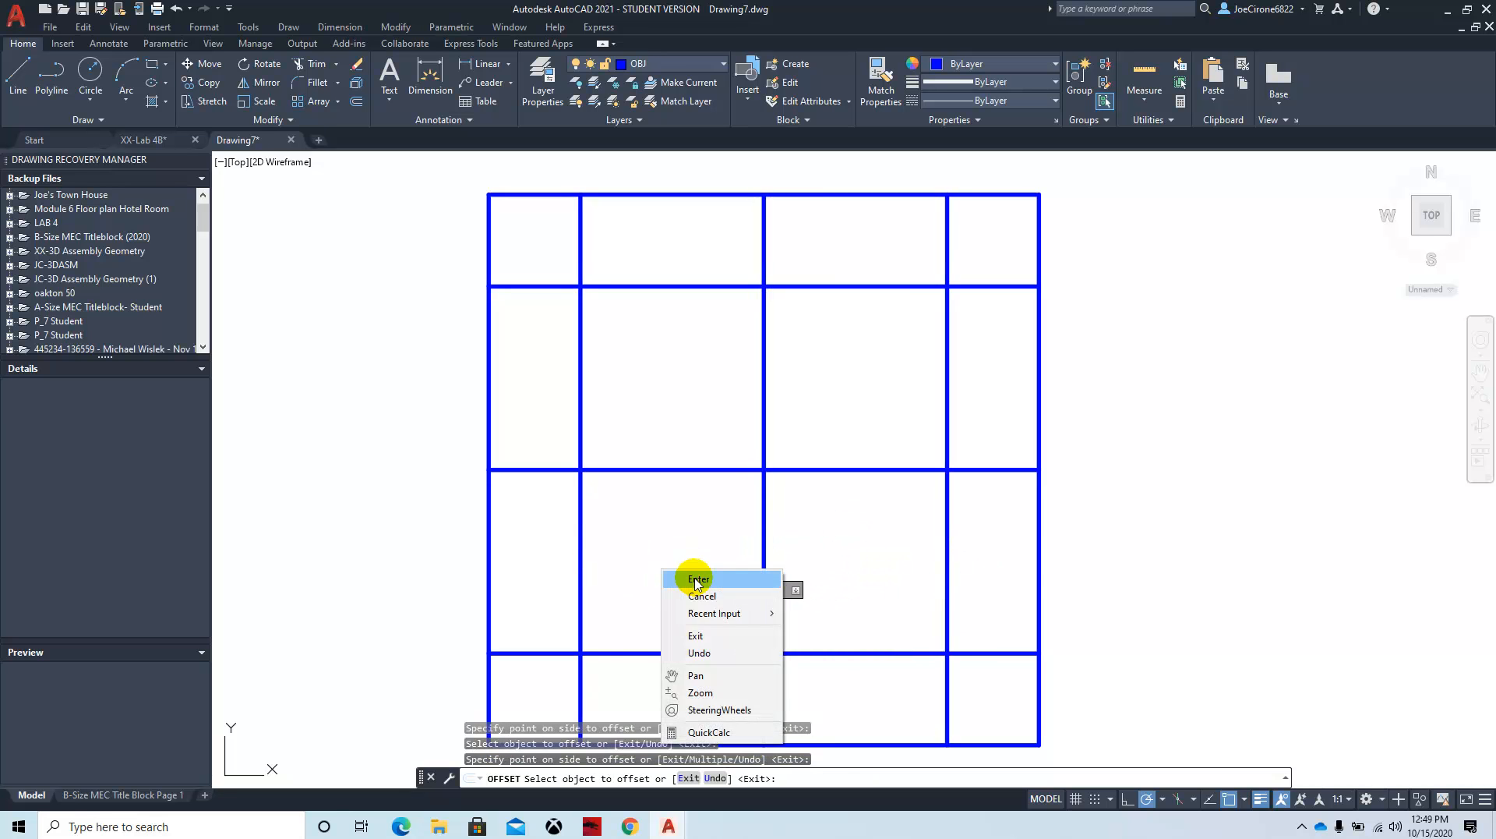
left_click(696, 579)
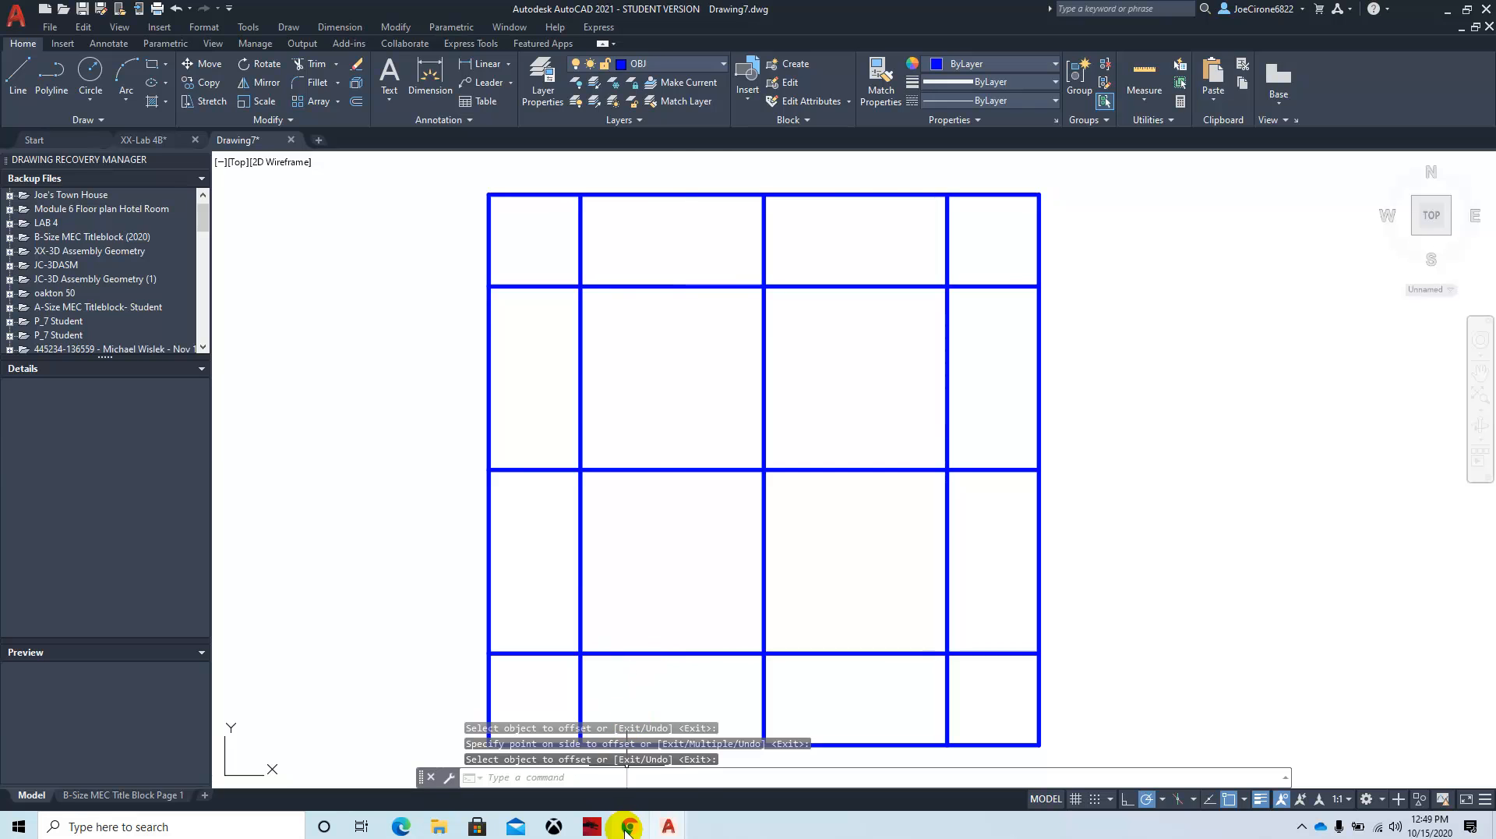
Step: Check the Module 4 - Mec Lab1 PDF in Chrome and draw a .25 diameter circle at the upper-left grid intersection in AutoCAD
left_click(628, 828)
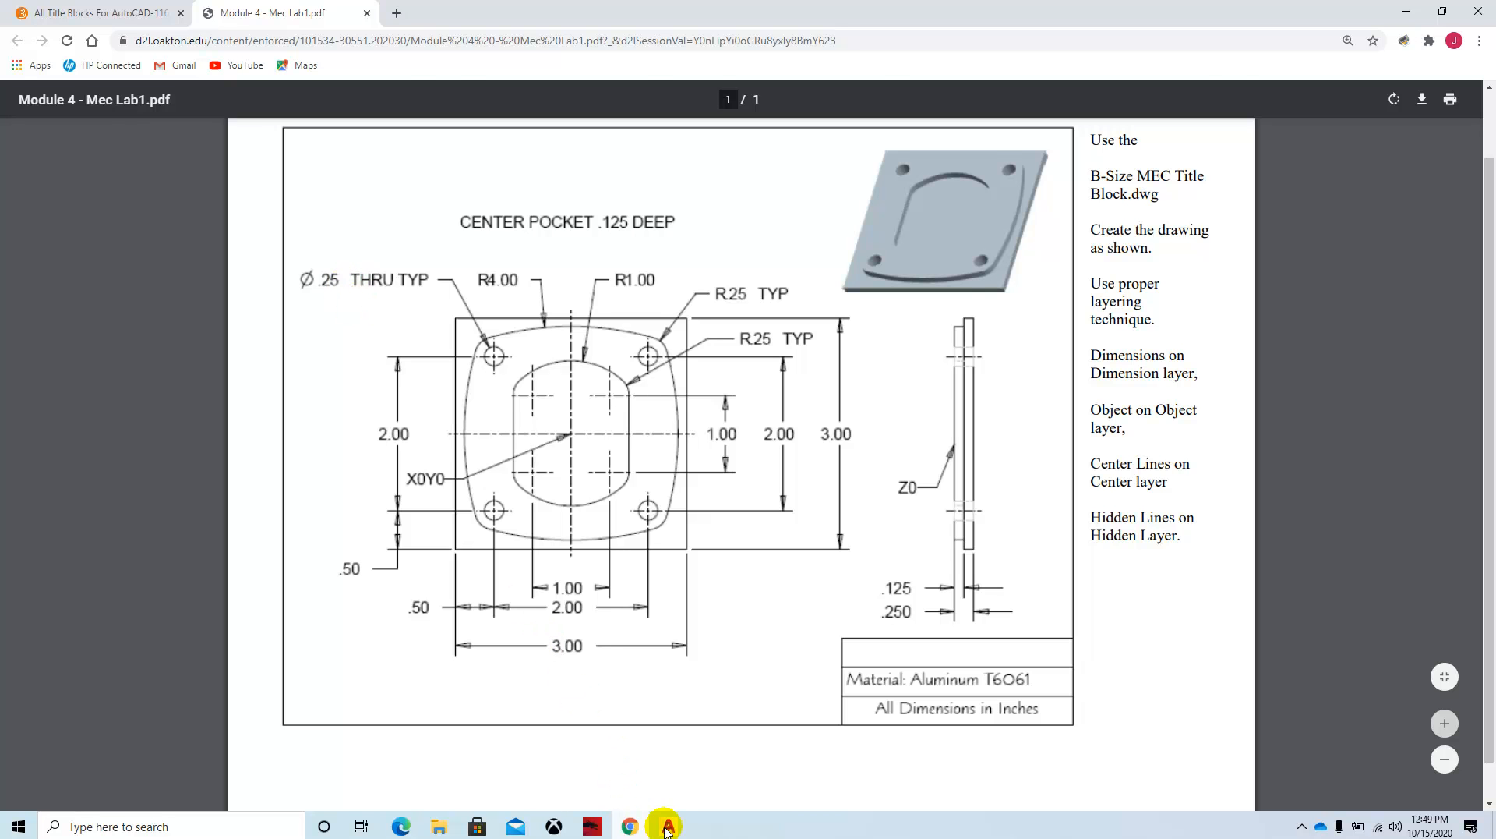
left_click(733, 764)
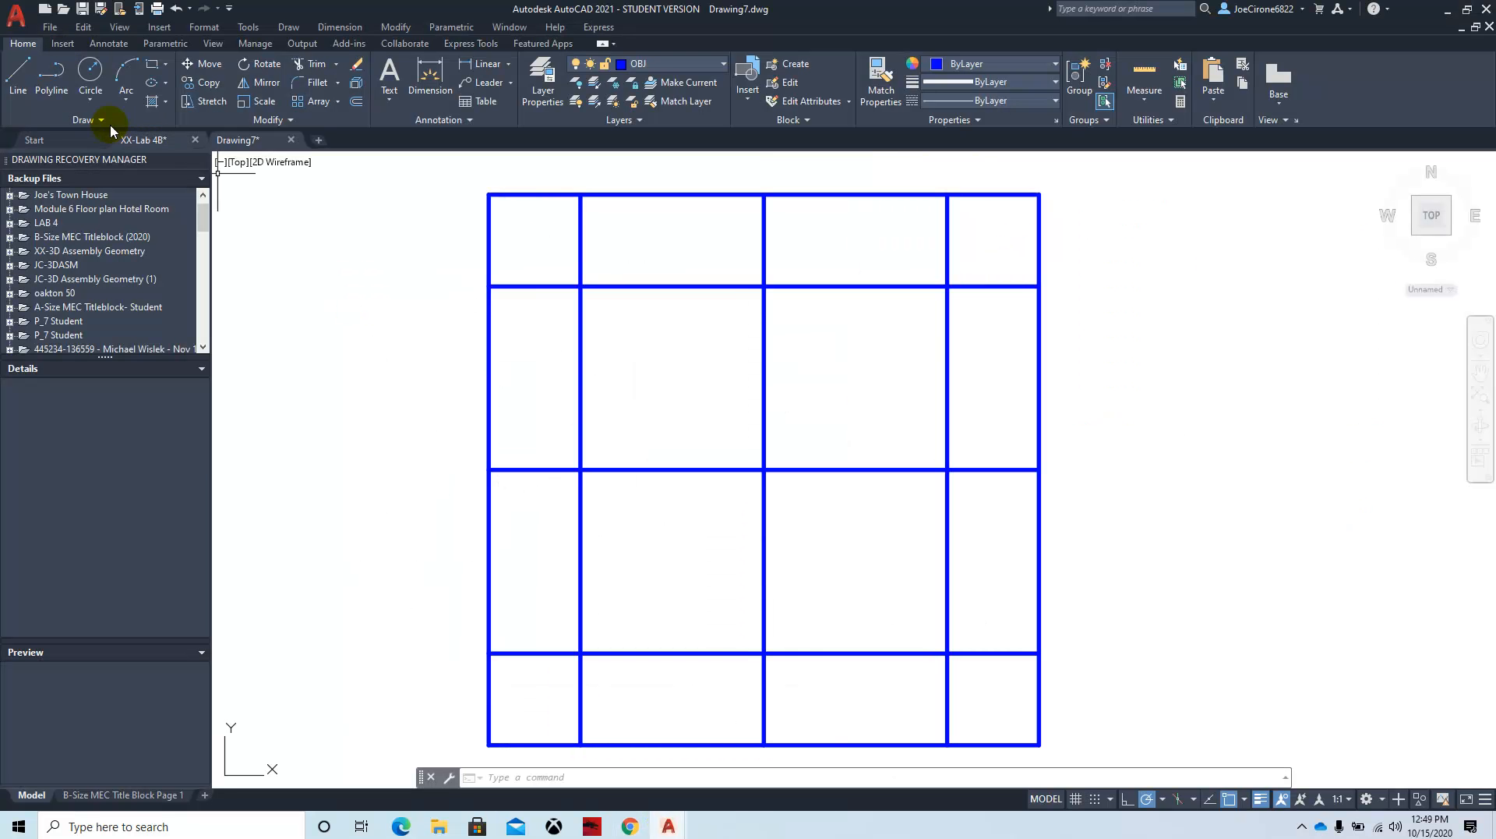
left_click(90, 99)
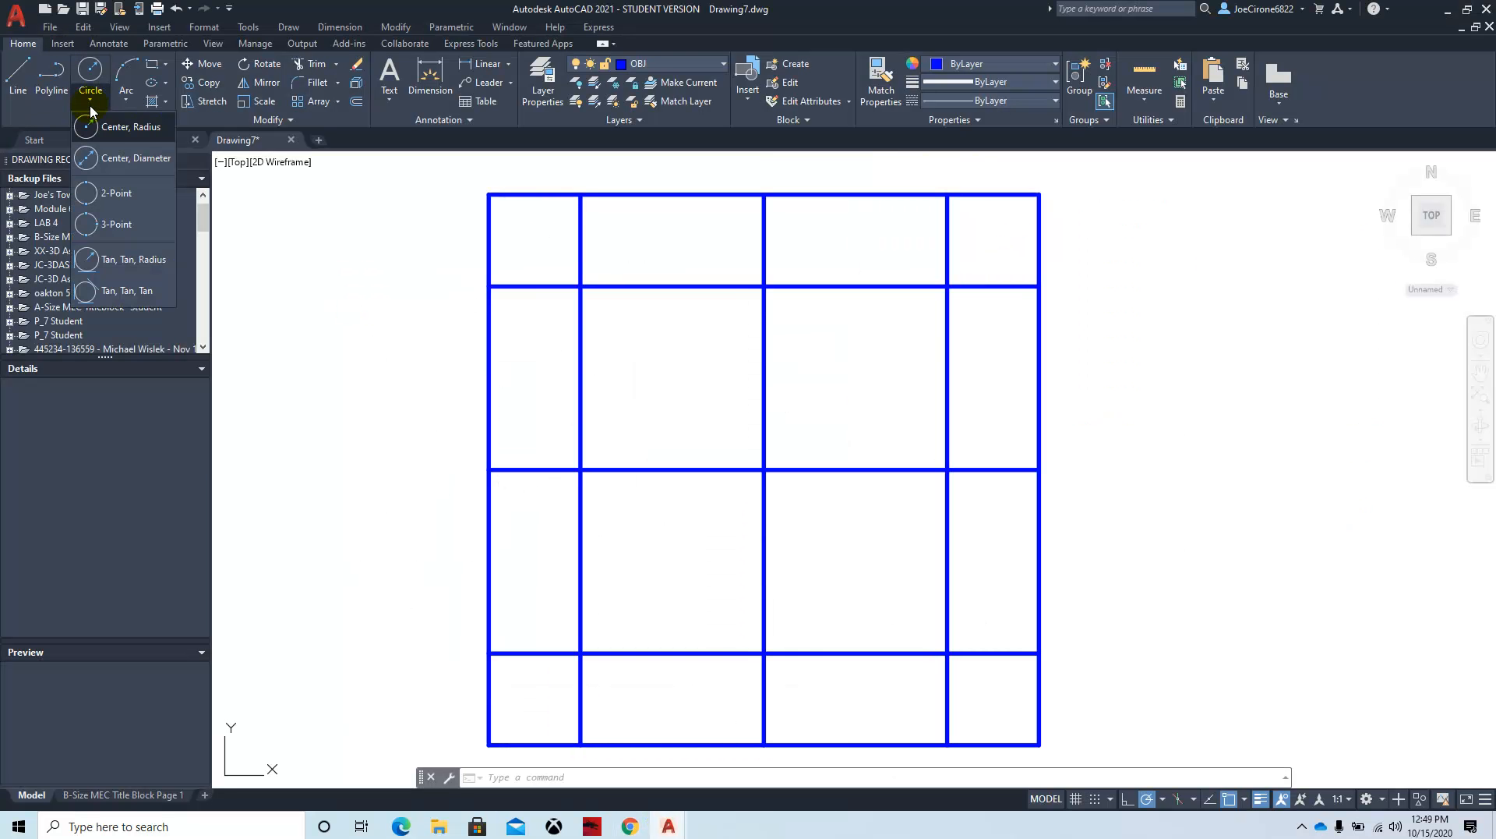
left_click(124, 154)
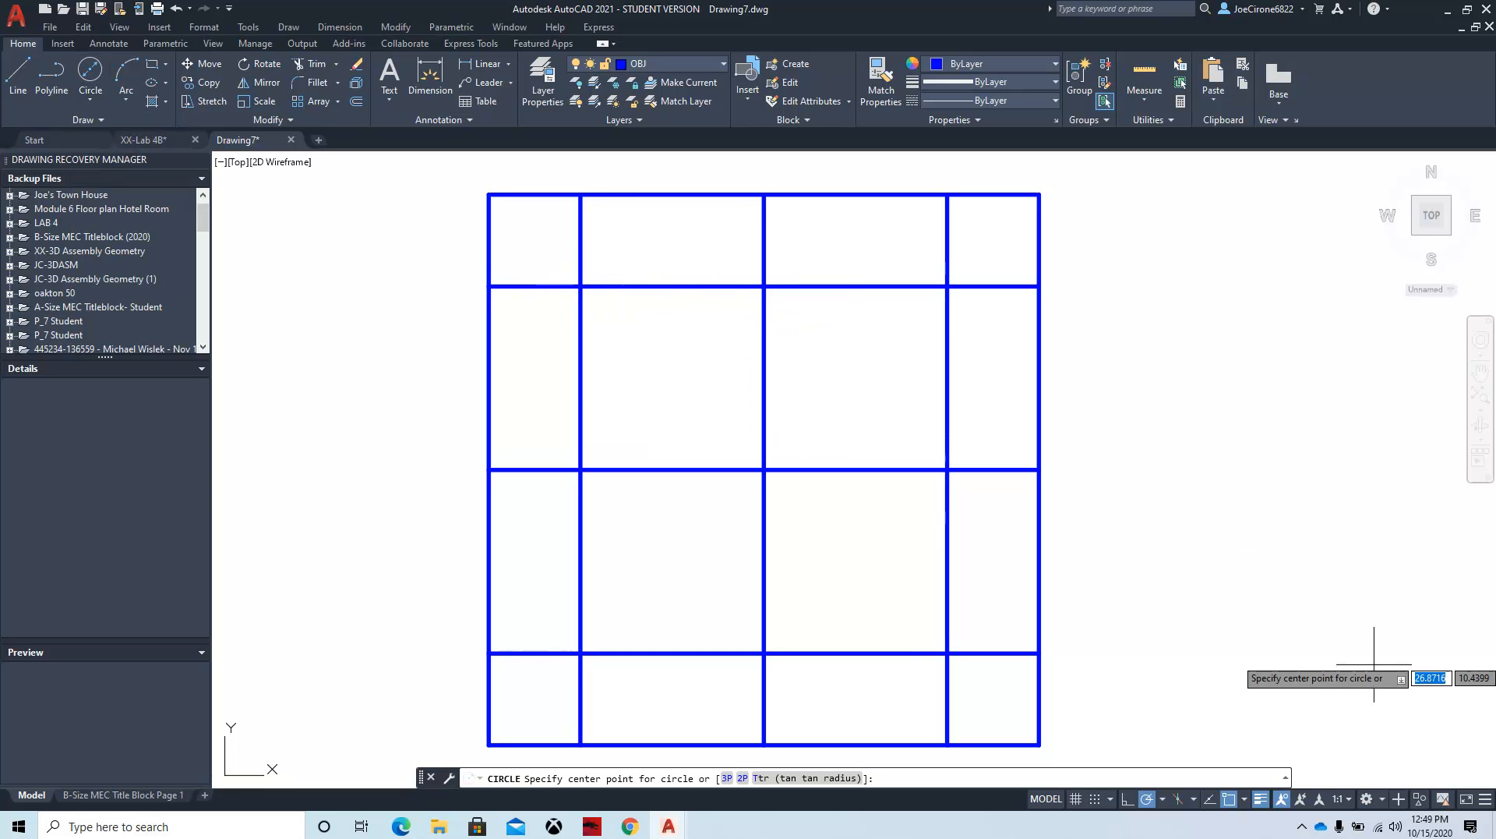
left_click(1259, 797)
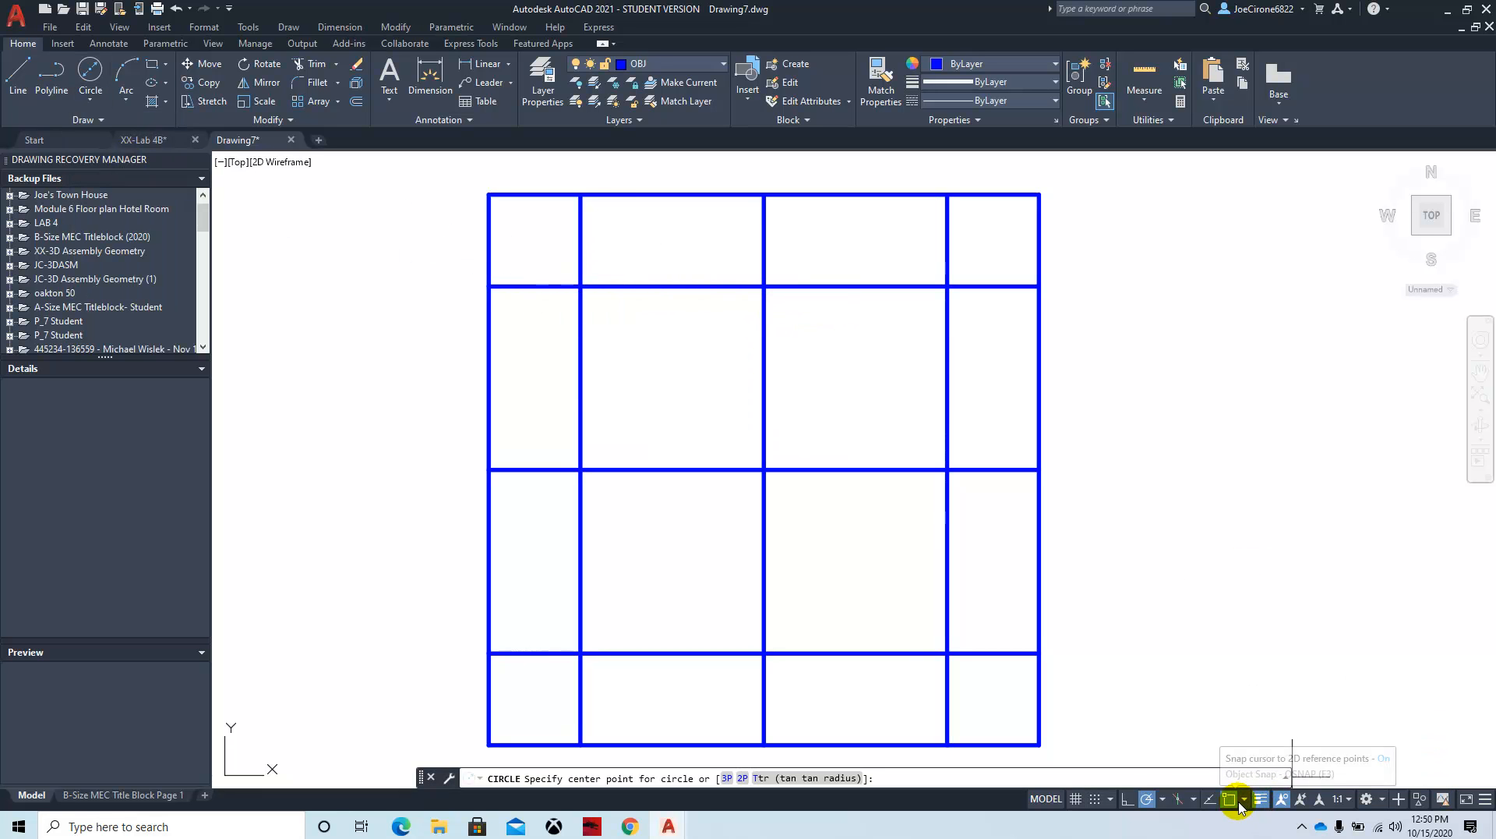
left_click(1244, 799)
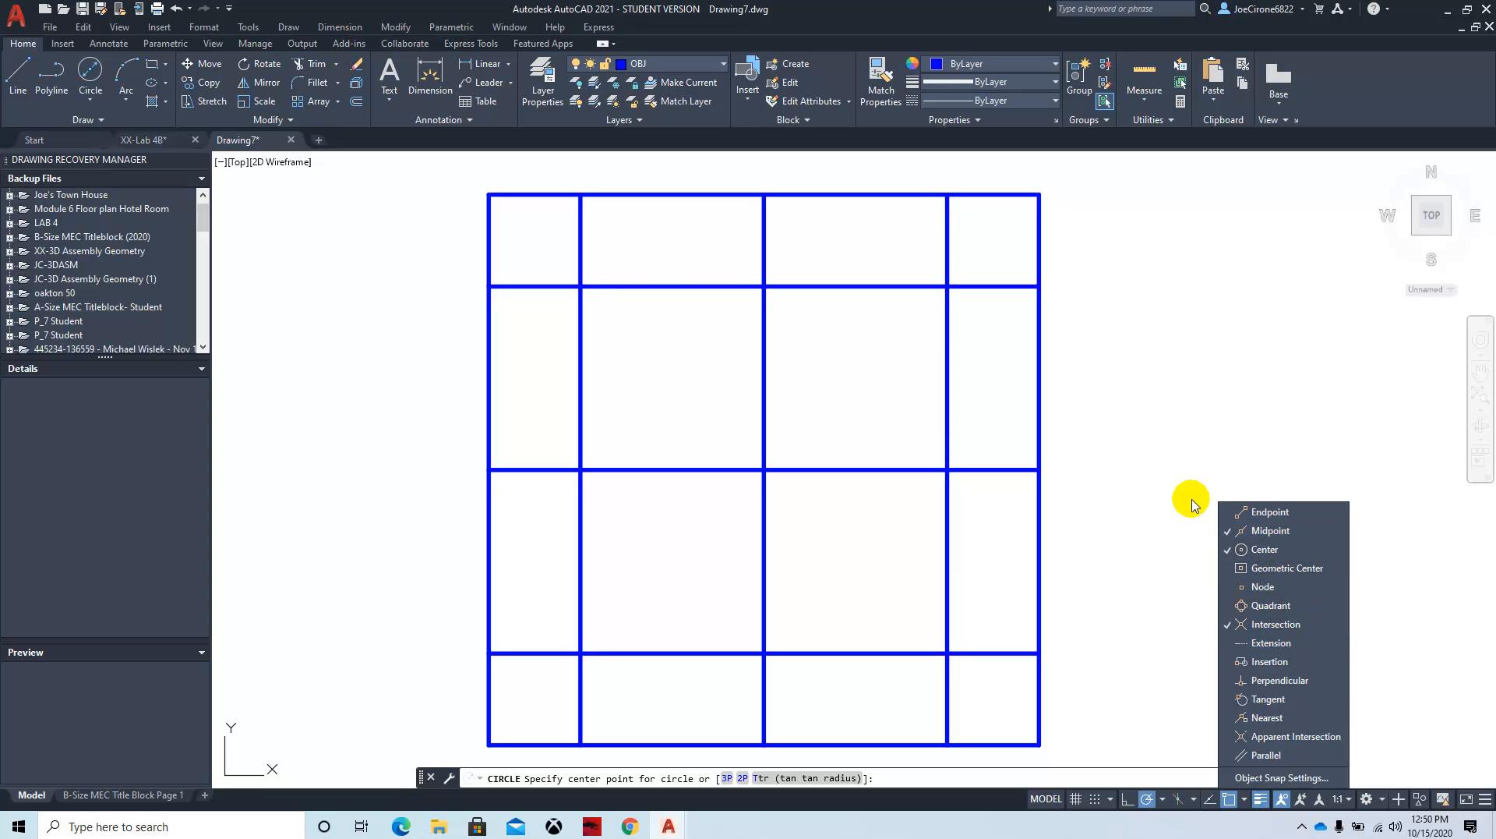
left_click(90, 71)
left_click(582, 286)
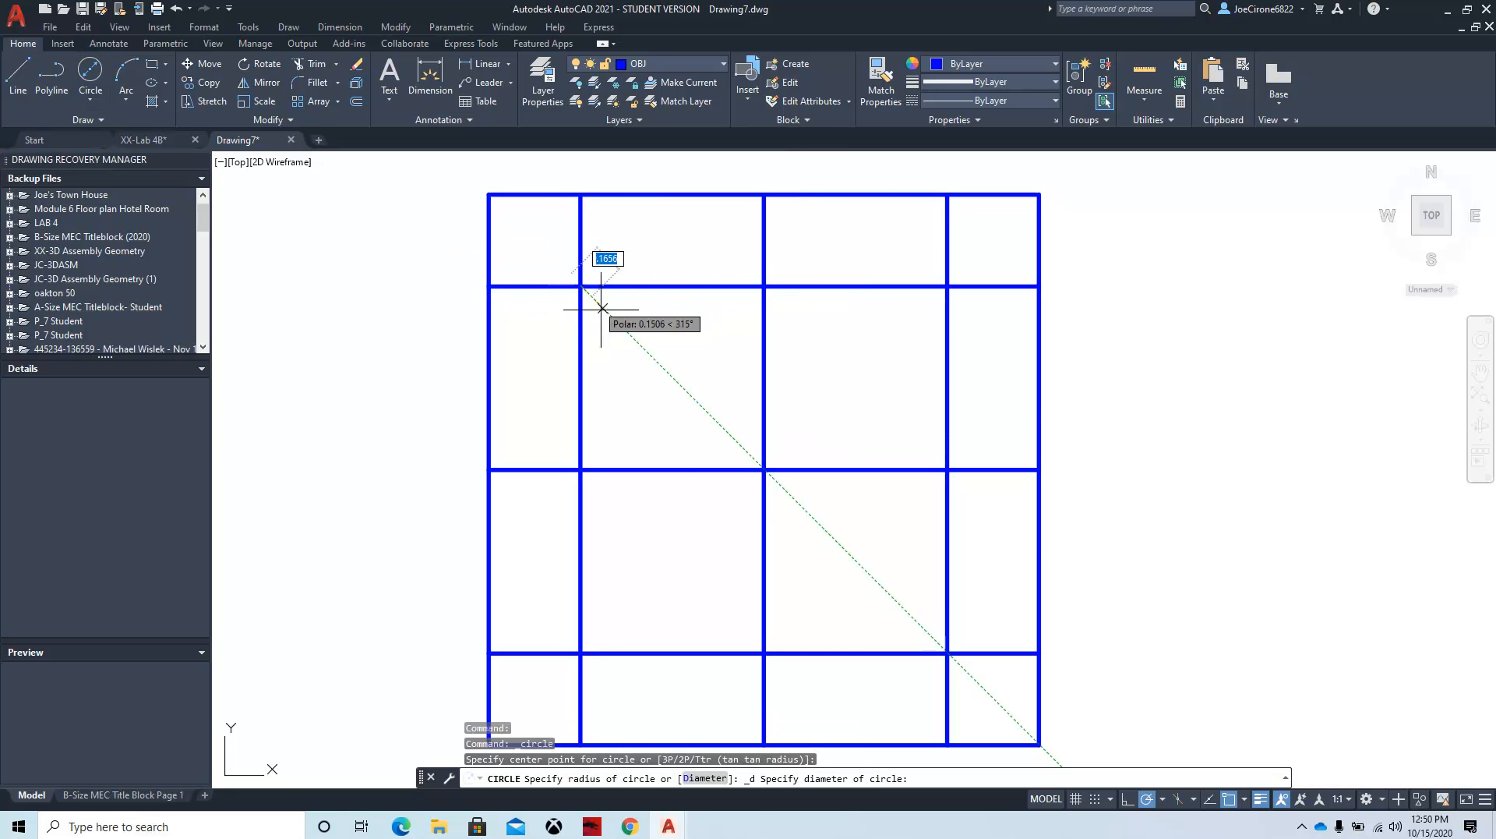
key("Return")
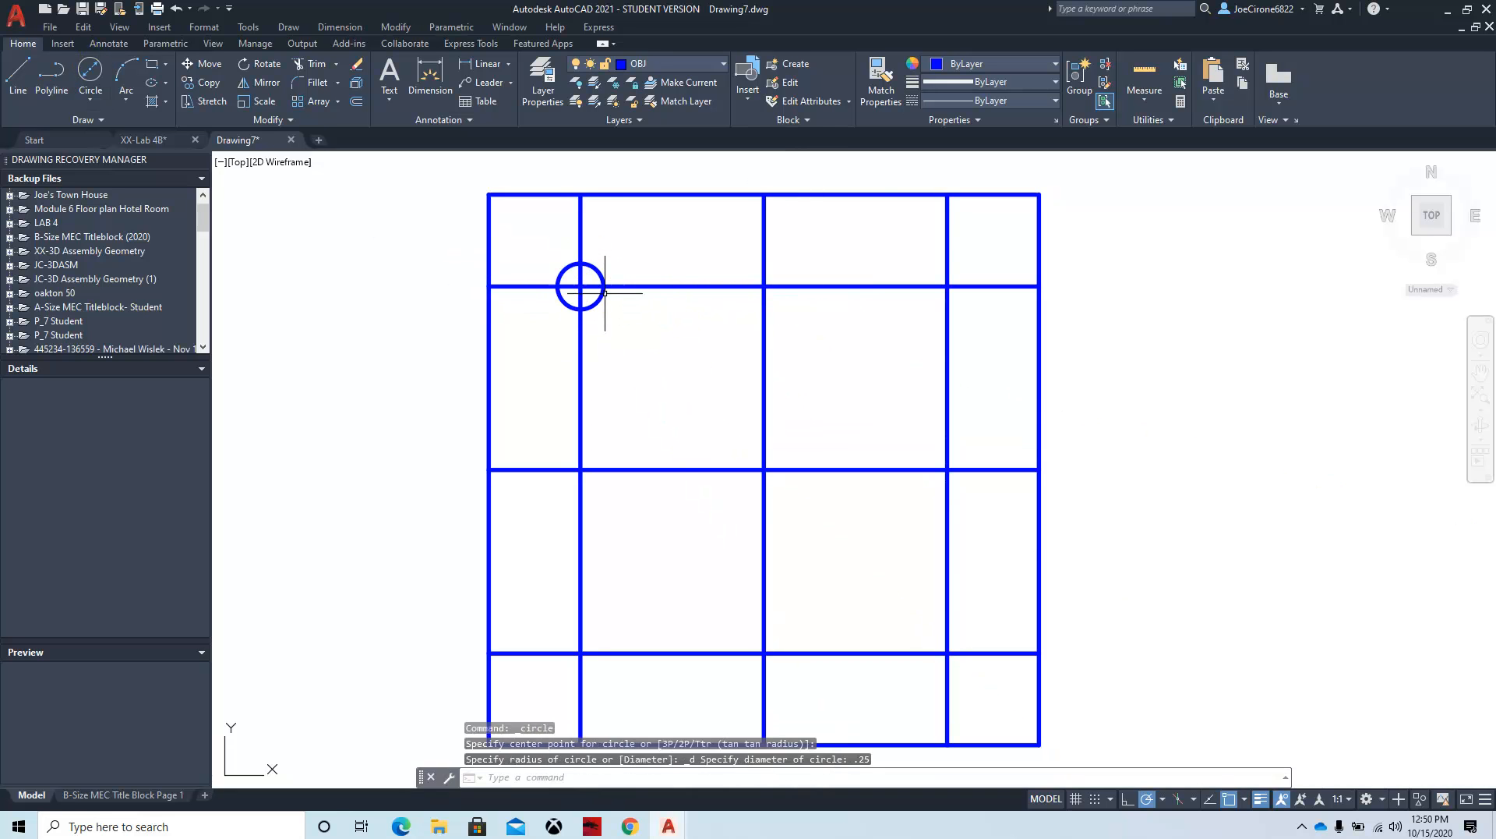
Step: Draw circles of radius 0.125 at the upper-right, lower-right and lower-left grid intersections
right_click(627, 322)
left_click(678, 331)
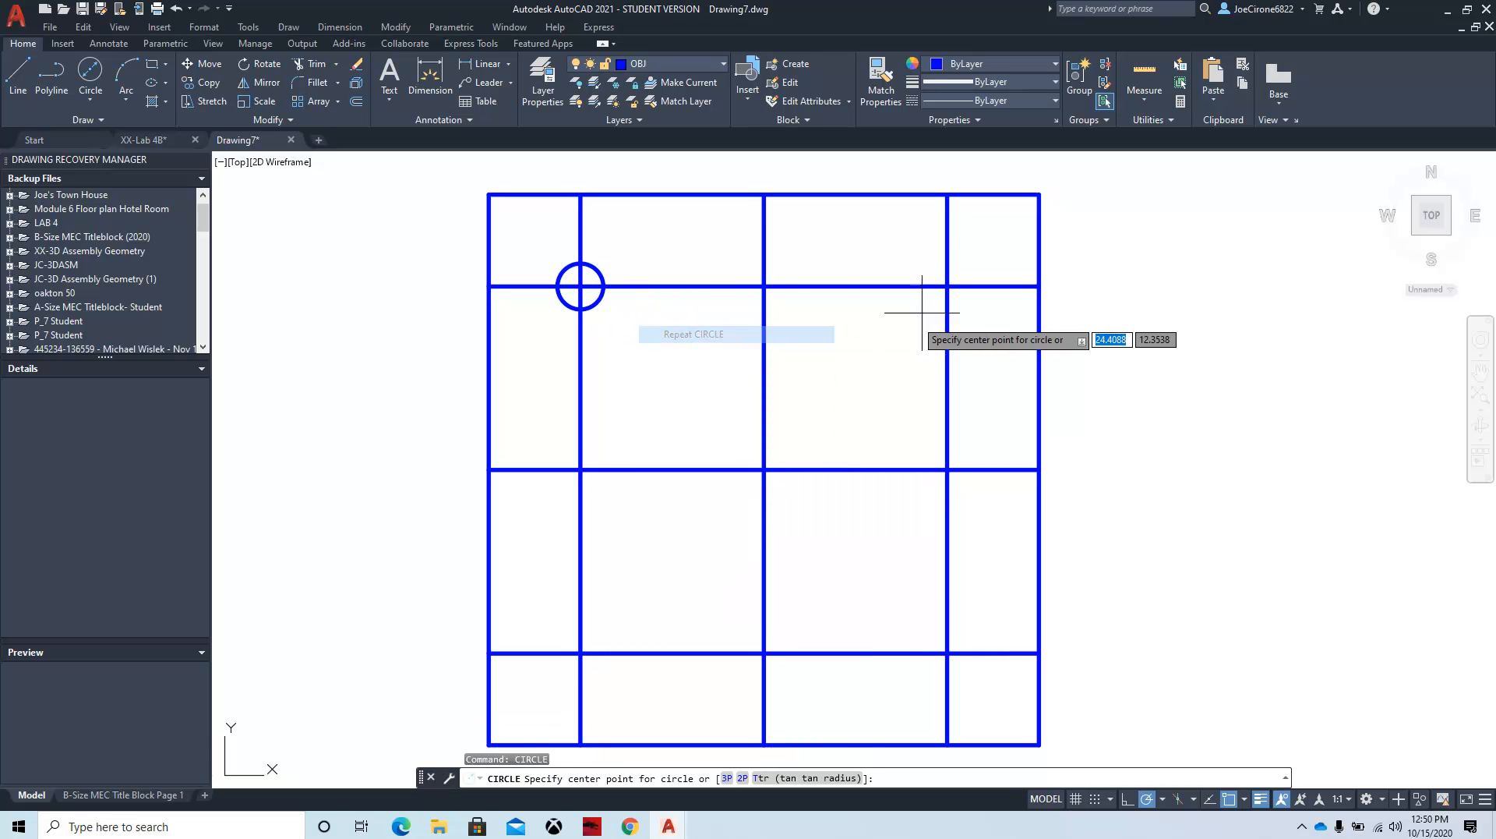
left_click(947, 286)
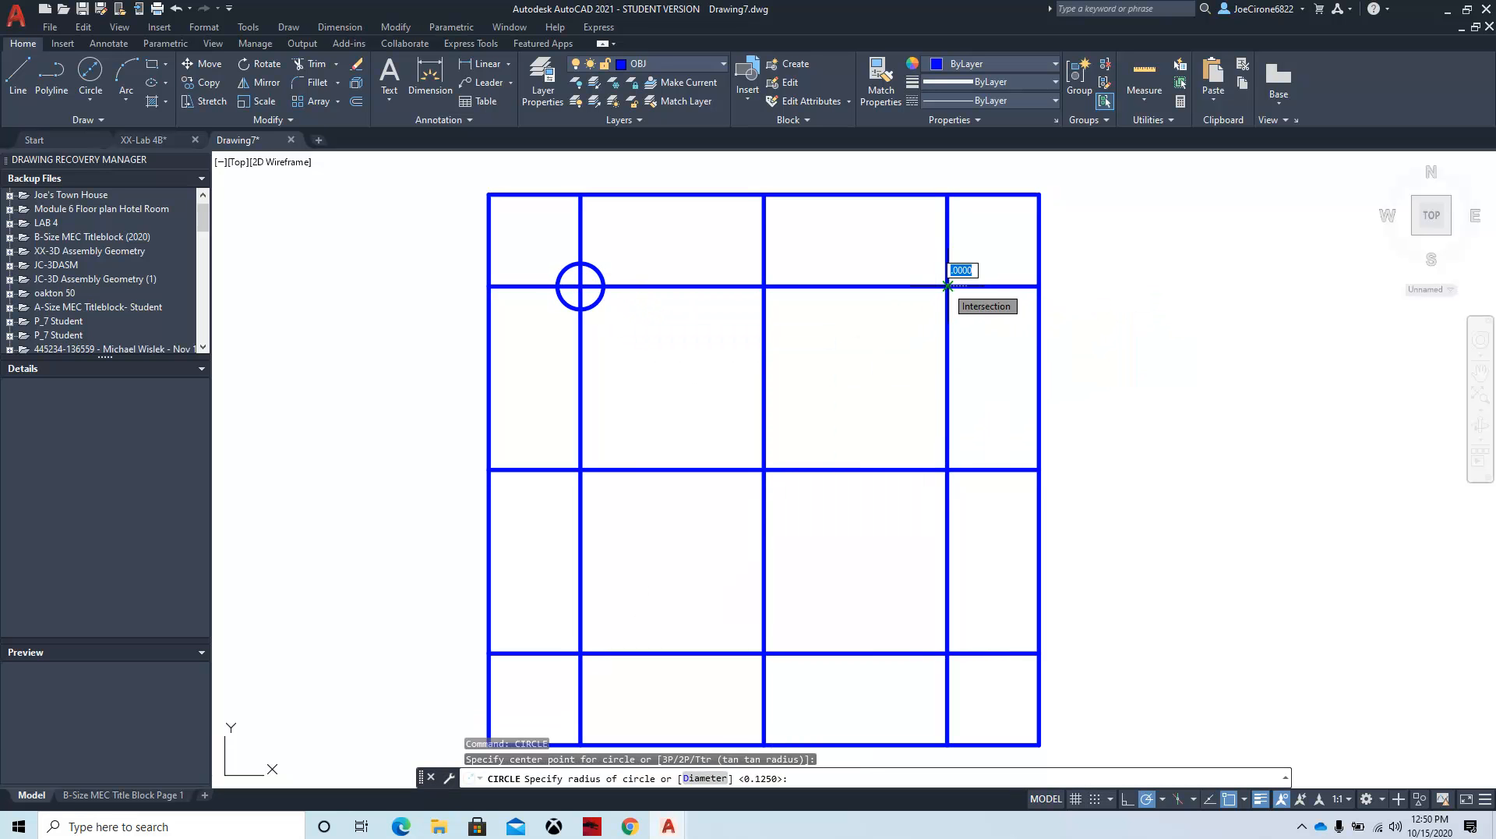
key("Return")
right_click(960, 375)
left_click(993, 386)
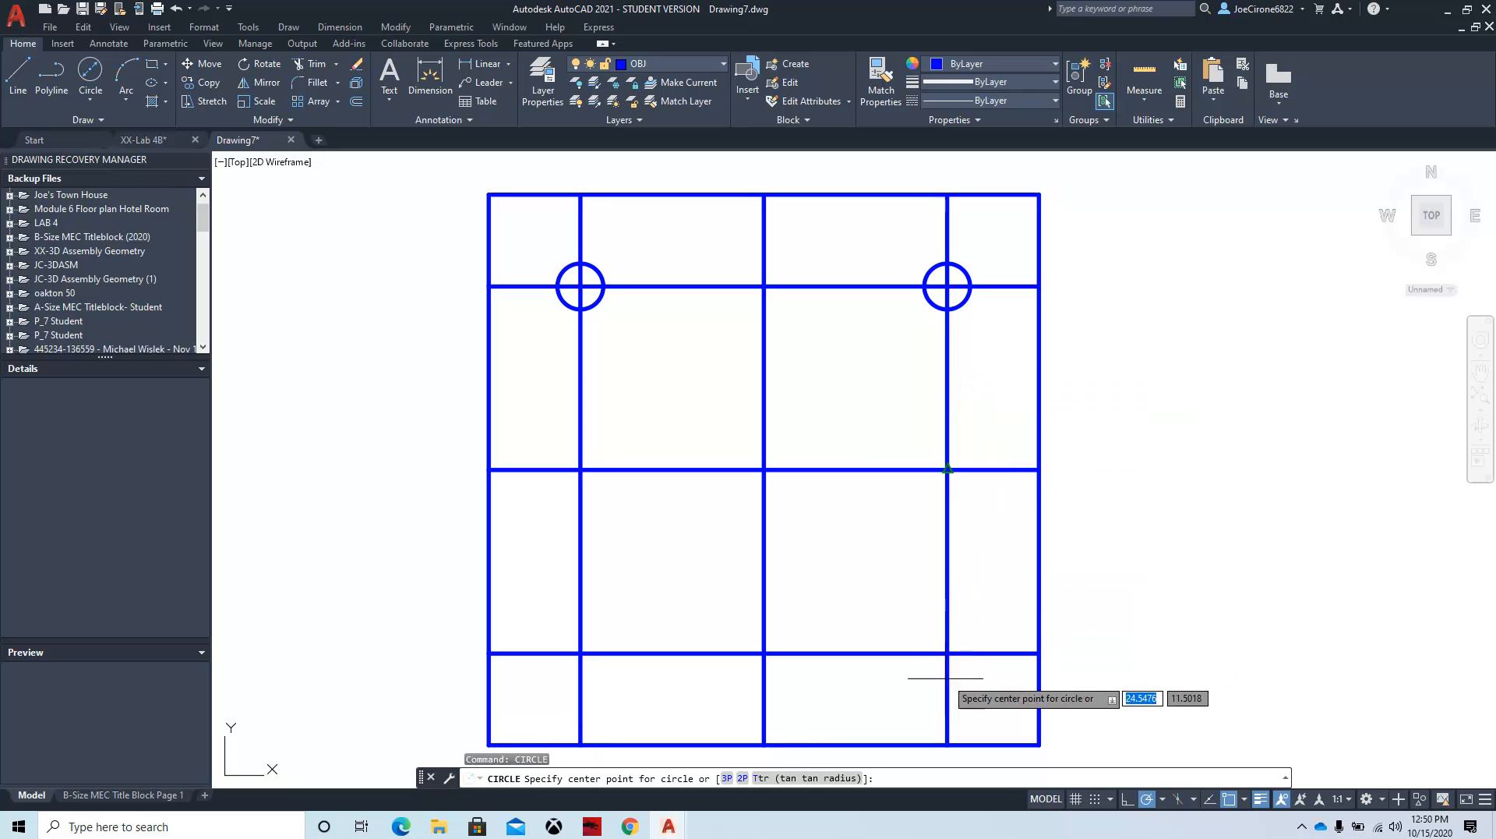
left_click(948, 653)
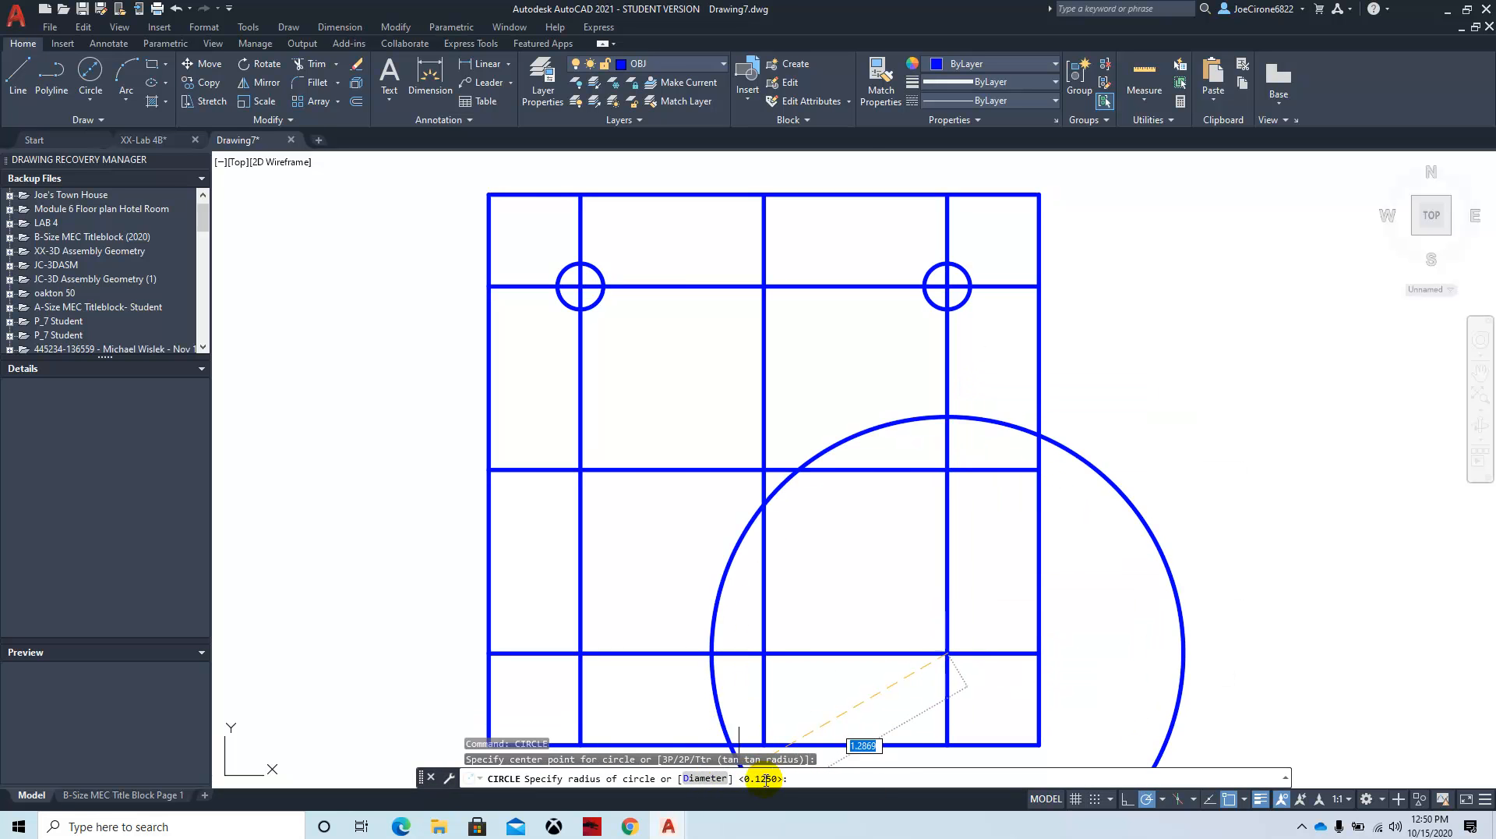
key("Return")
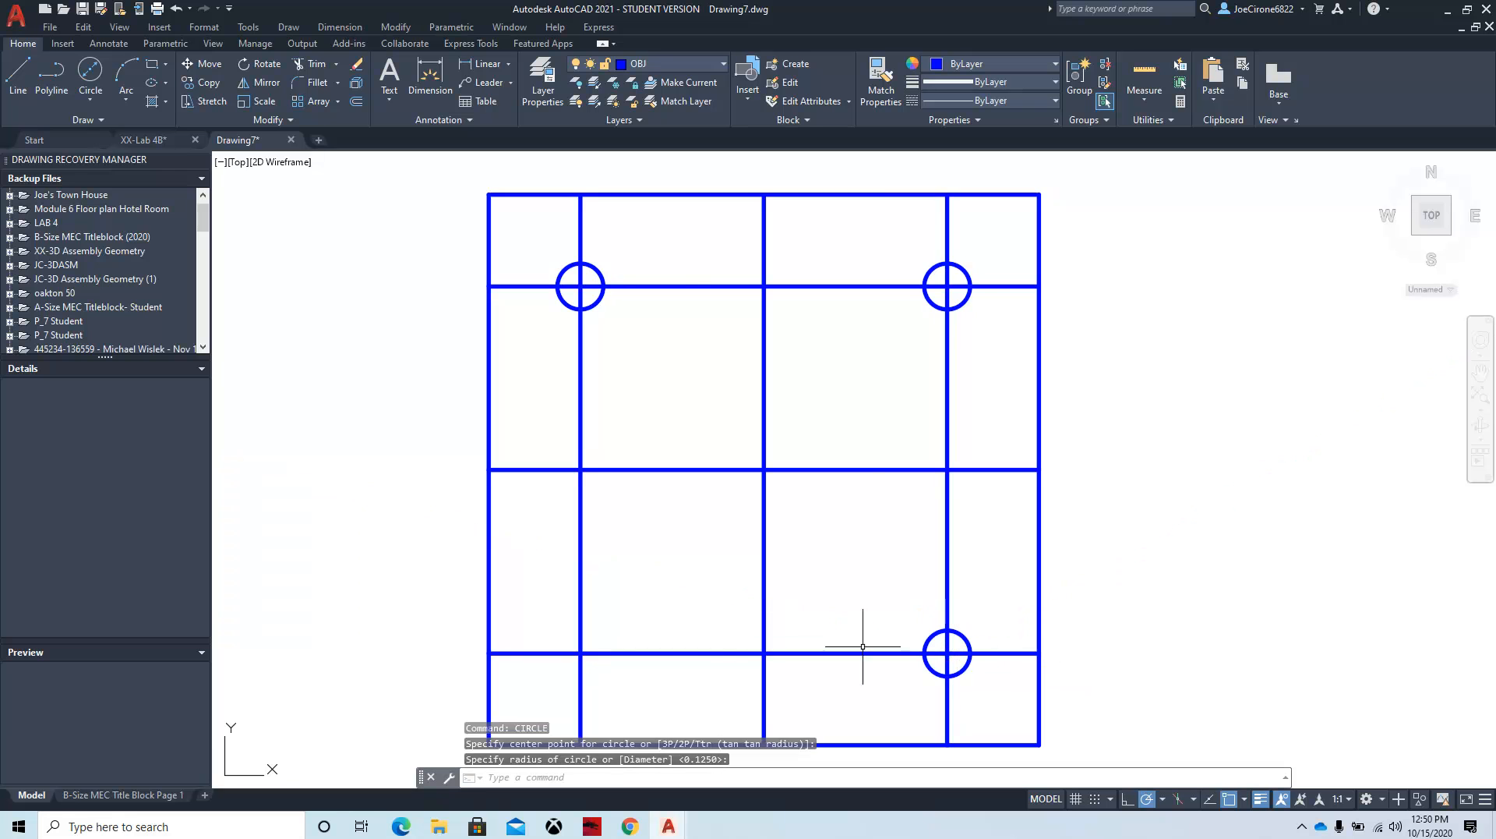
right_click(671, 611)
left_click(728, 334)
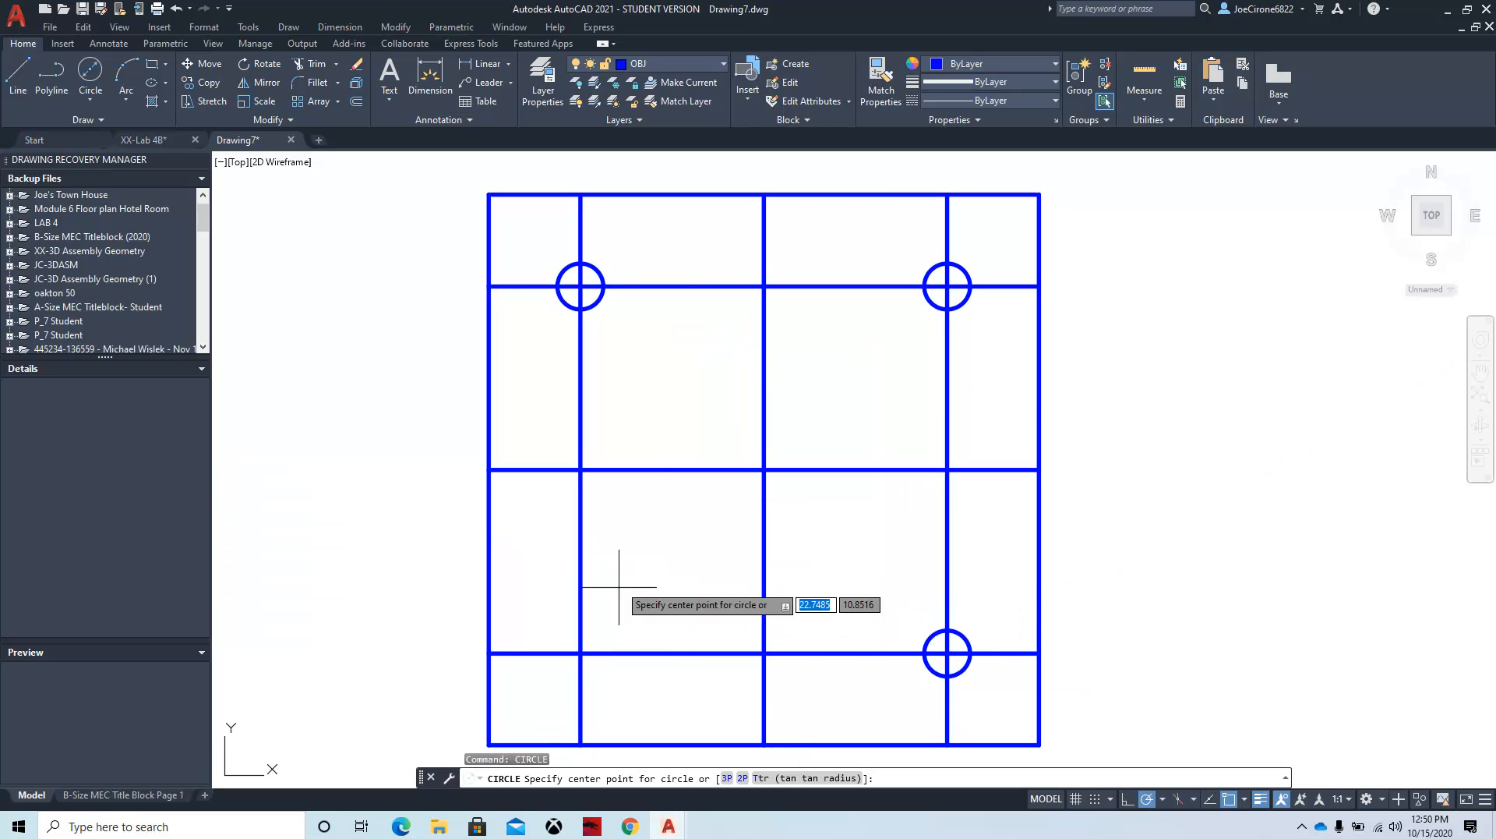
left_click(581, 653)
key("Return")
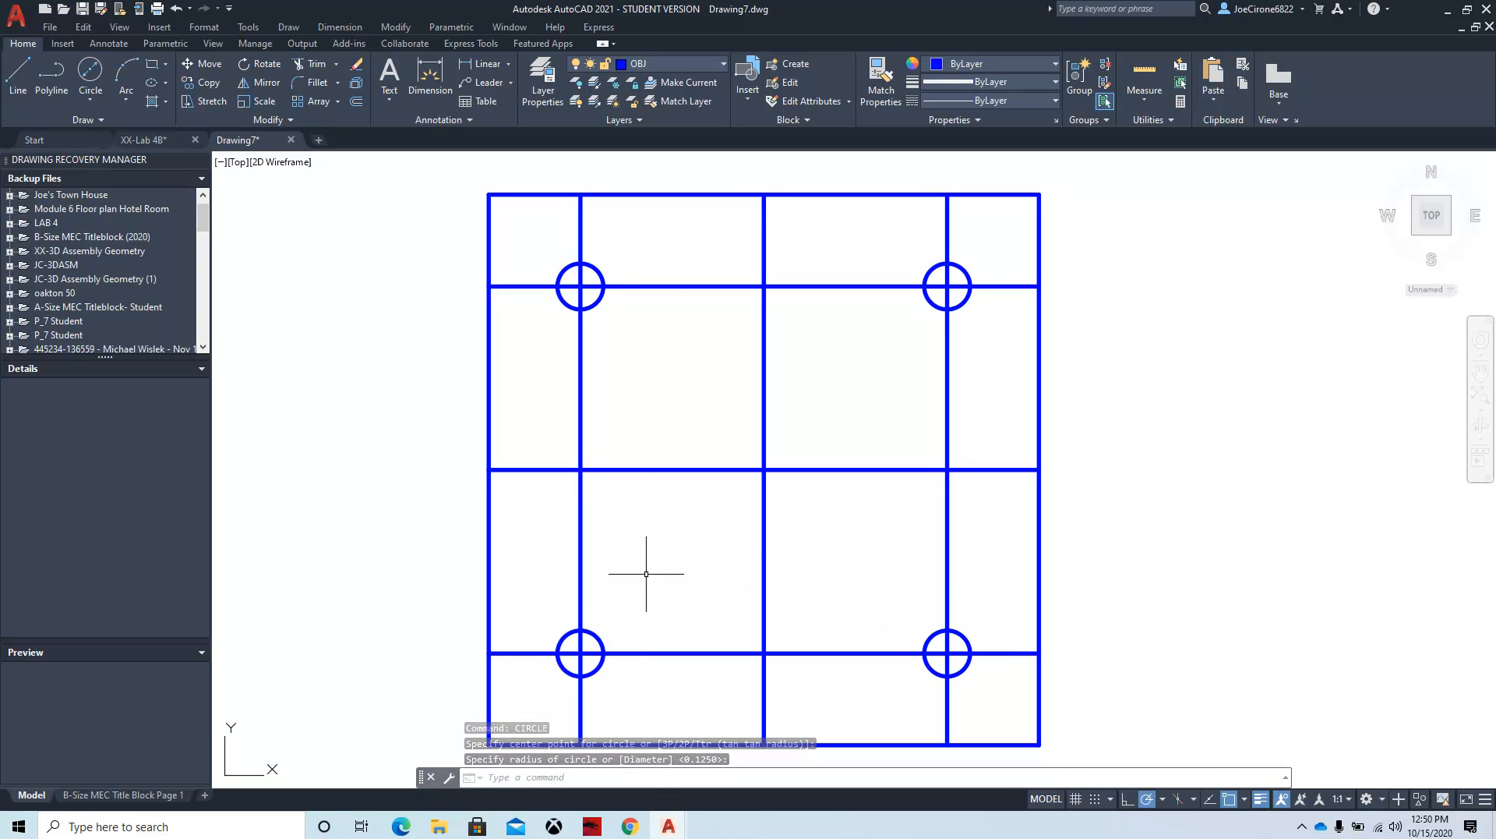
Step: Check the corner radius in the Chrome PDF and draw a .25 radius circle concentric with the upper-left hole in AutoCAD
left_click(631, 827)
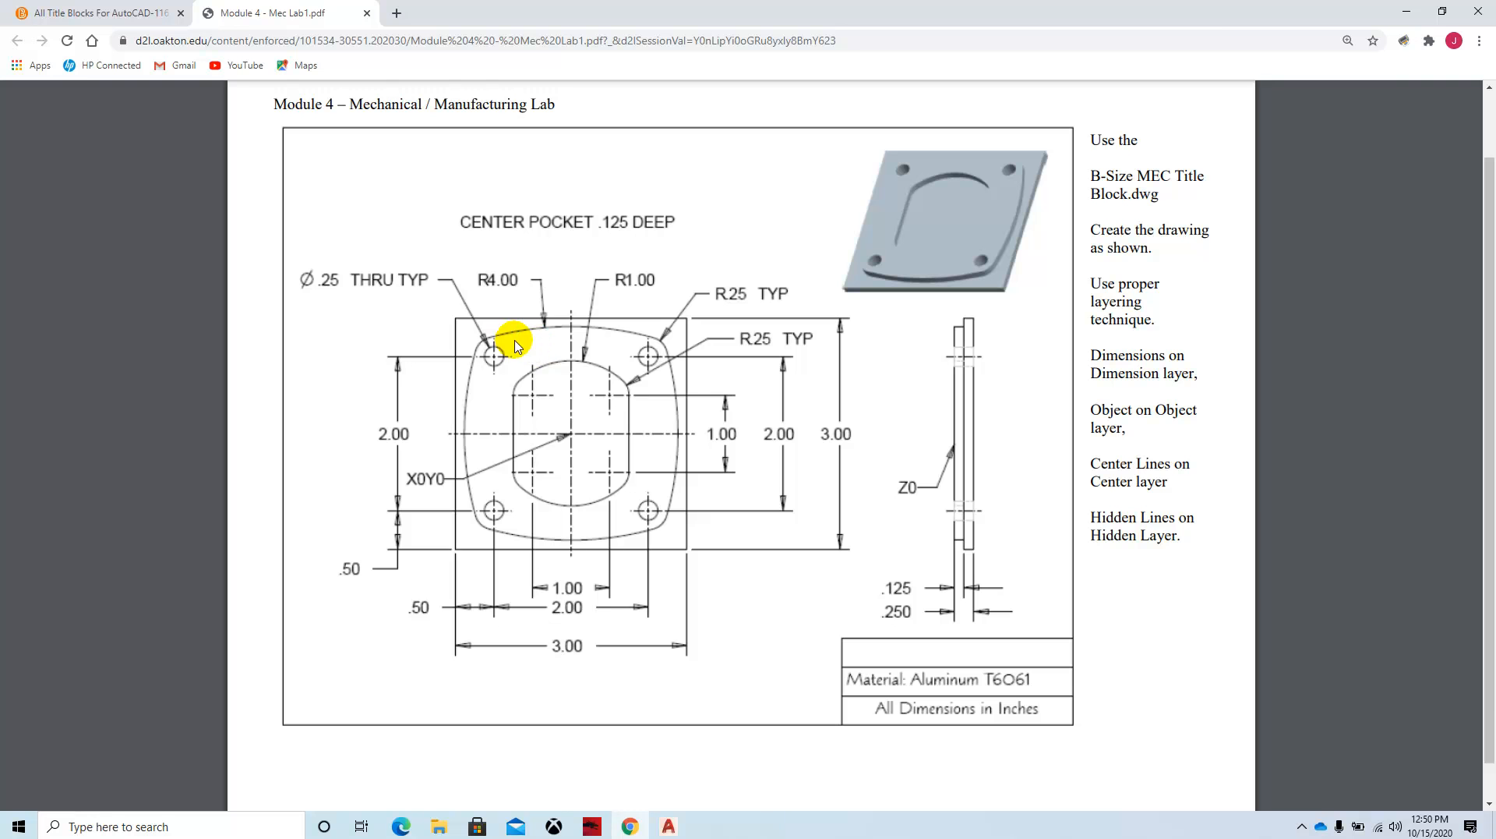
mouse_move(662, 830)
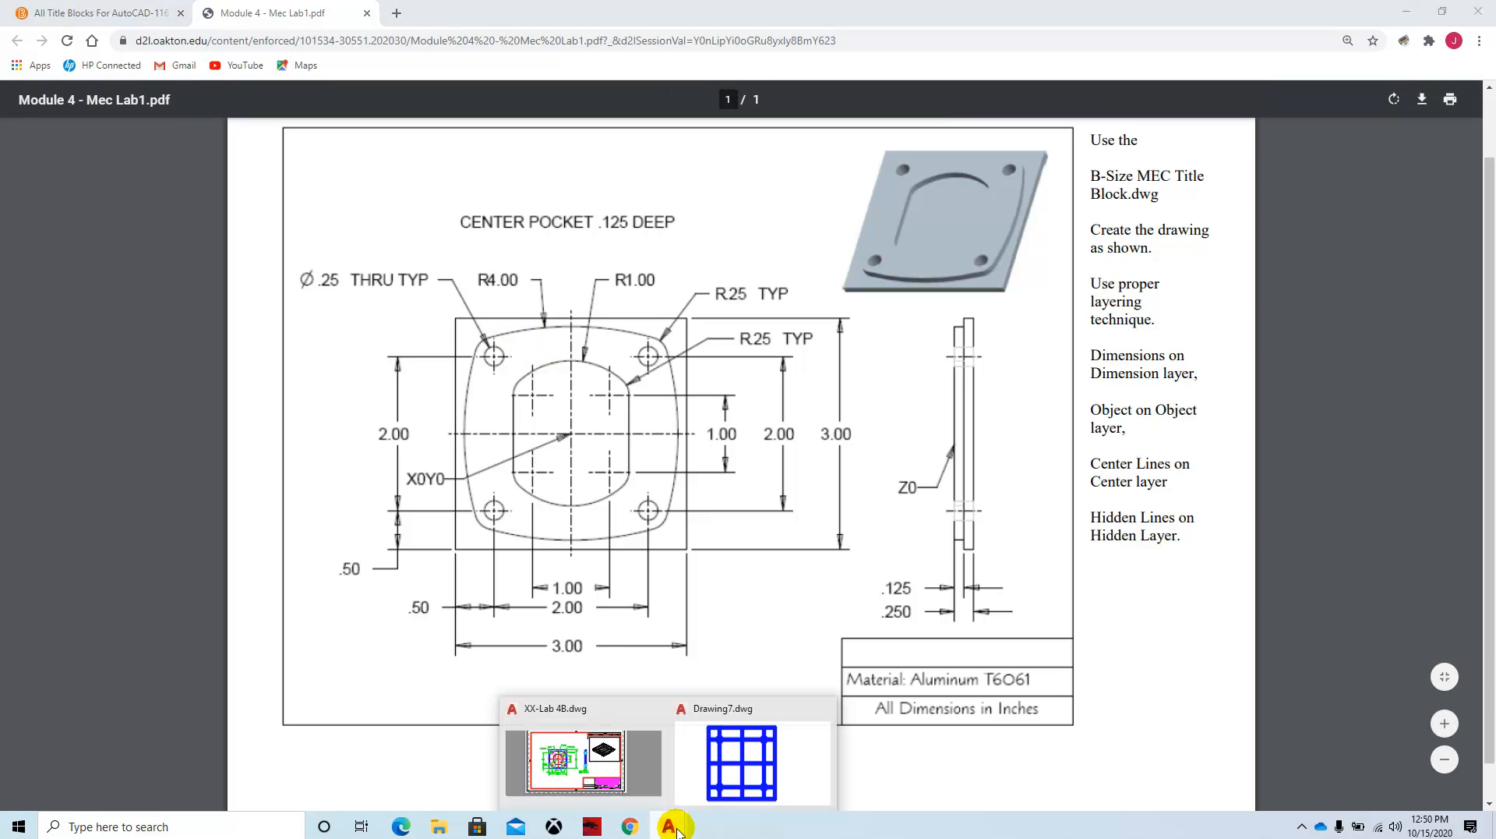
left_click(718, 768)
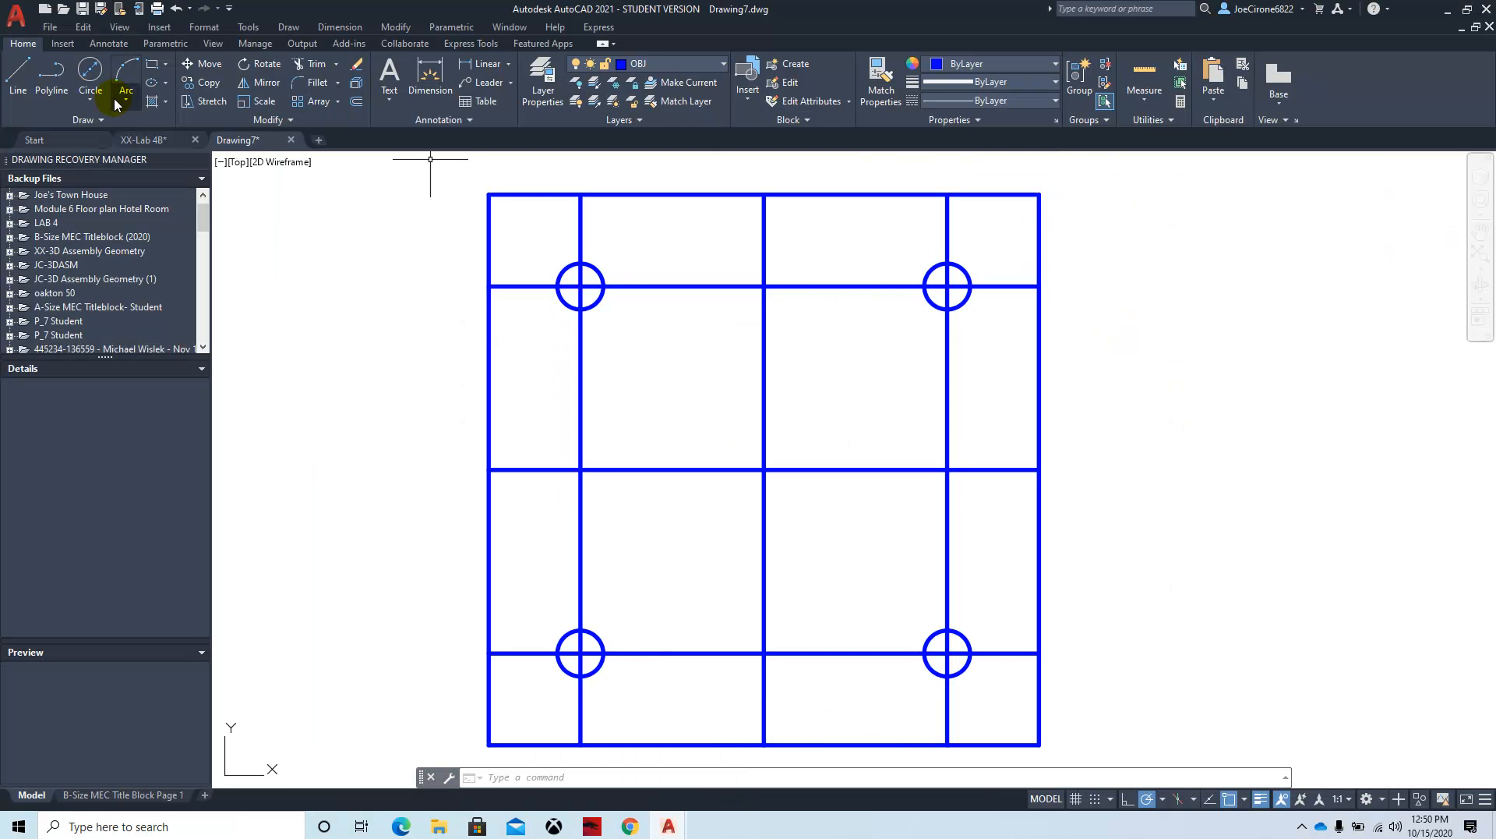
left_click(90, 99)
left_click(114, 134)
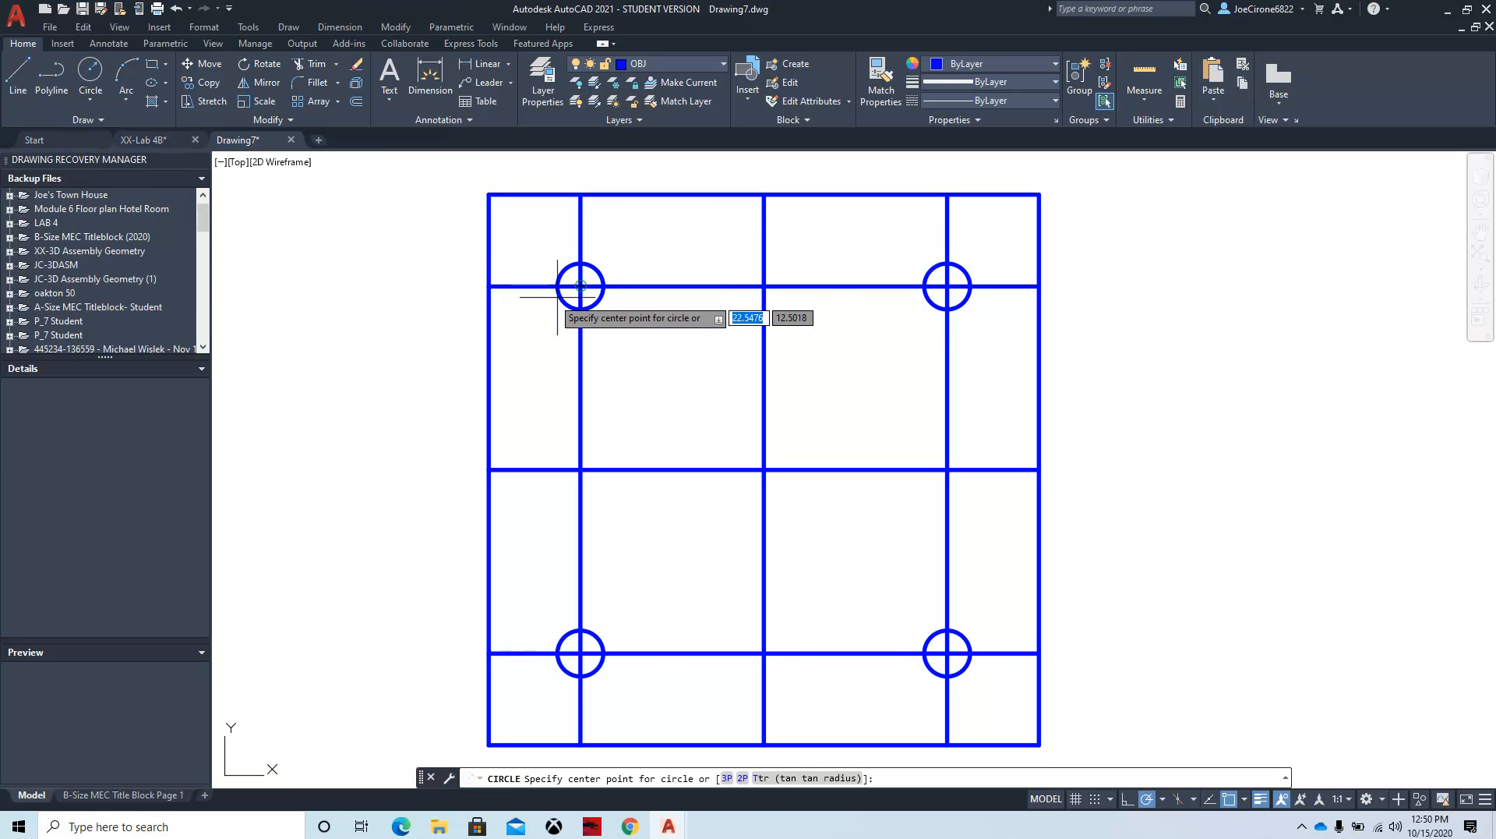
left_click(581, 286)
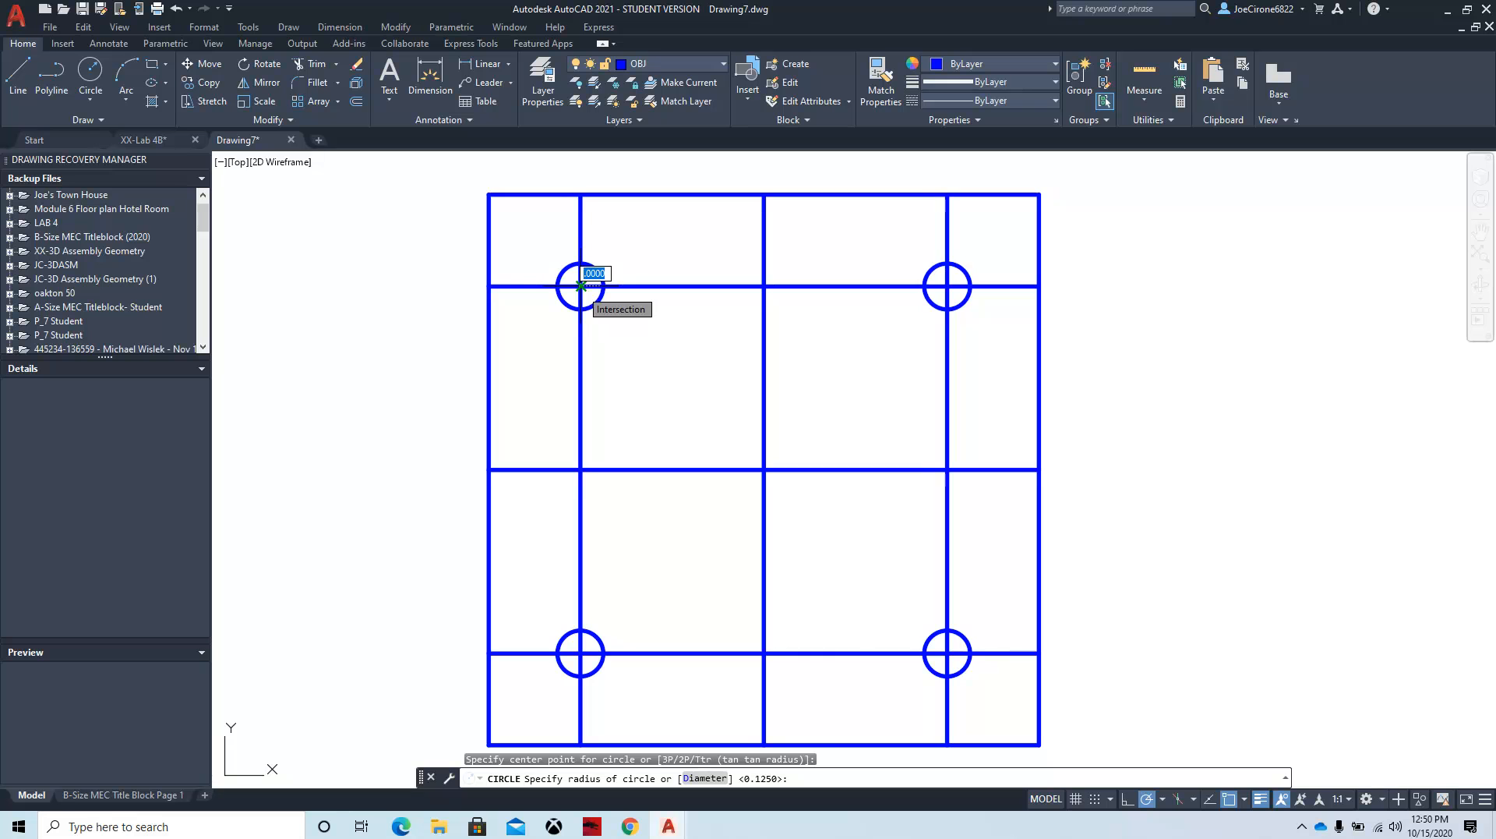
type(".25")
key("Return")
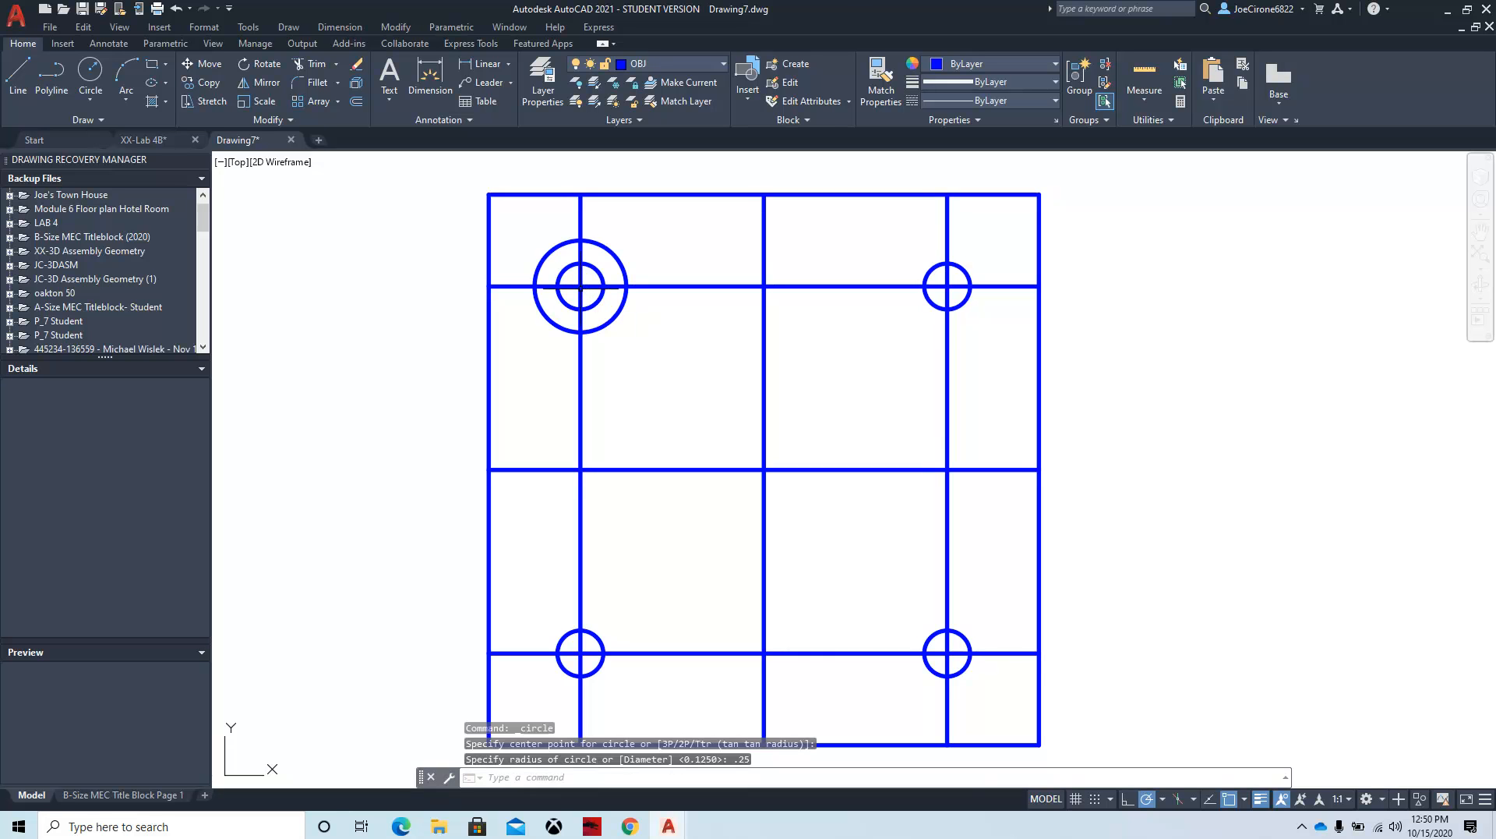
Step: Draw .25 radius circles concentric with the upper-right and lower-right holes
right_click(724, 350)
left_click(761, 358)
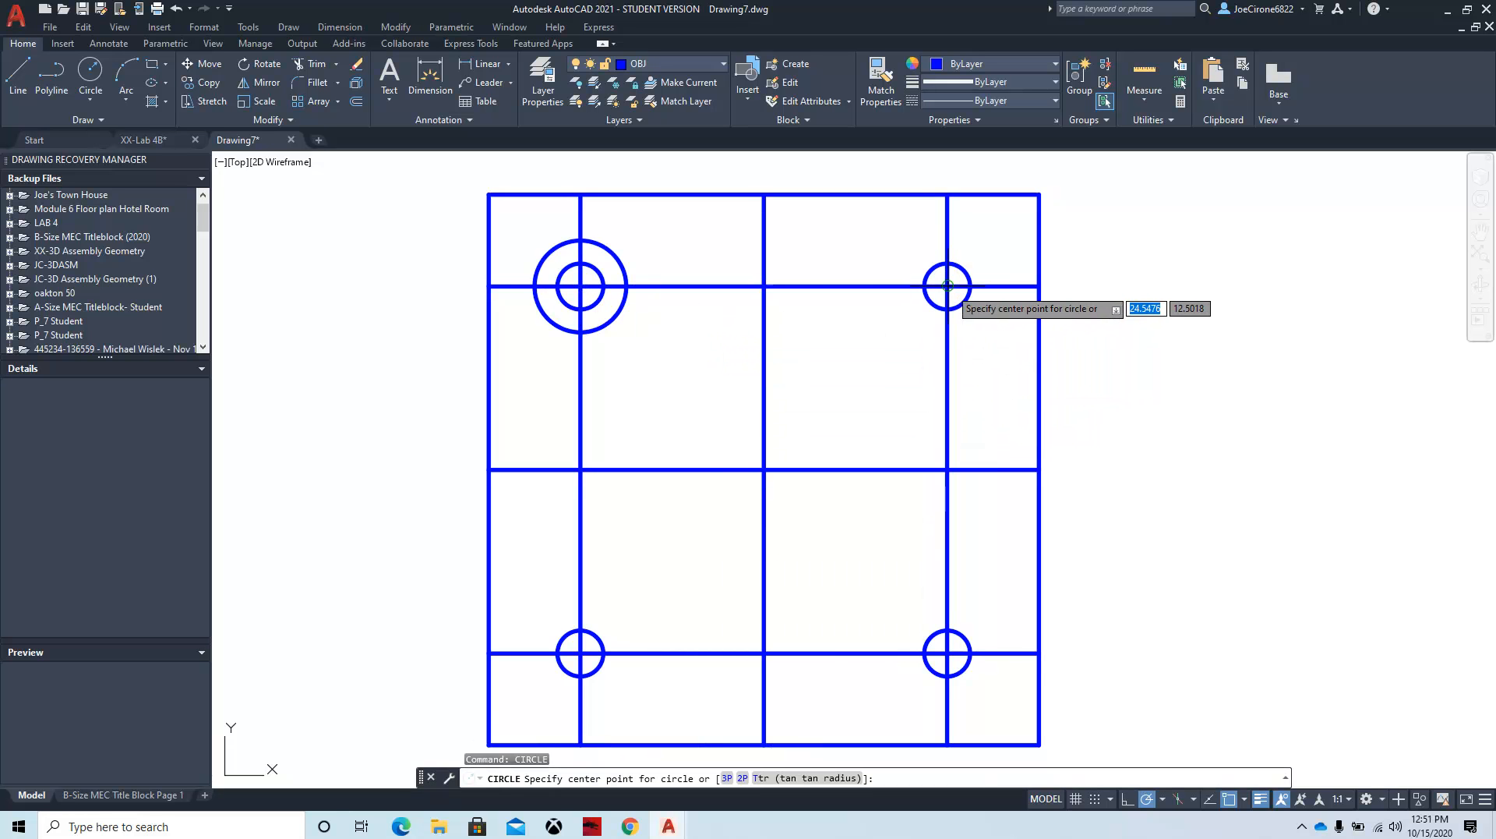
left_click(947, 287)
type(".5")
key("Return")
right_click(896, 363)
left_click(934, 371)
left_click(947, 653)
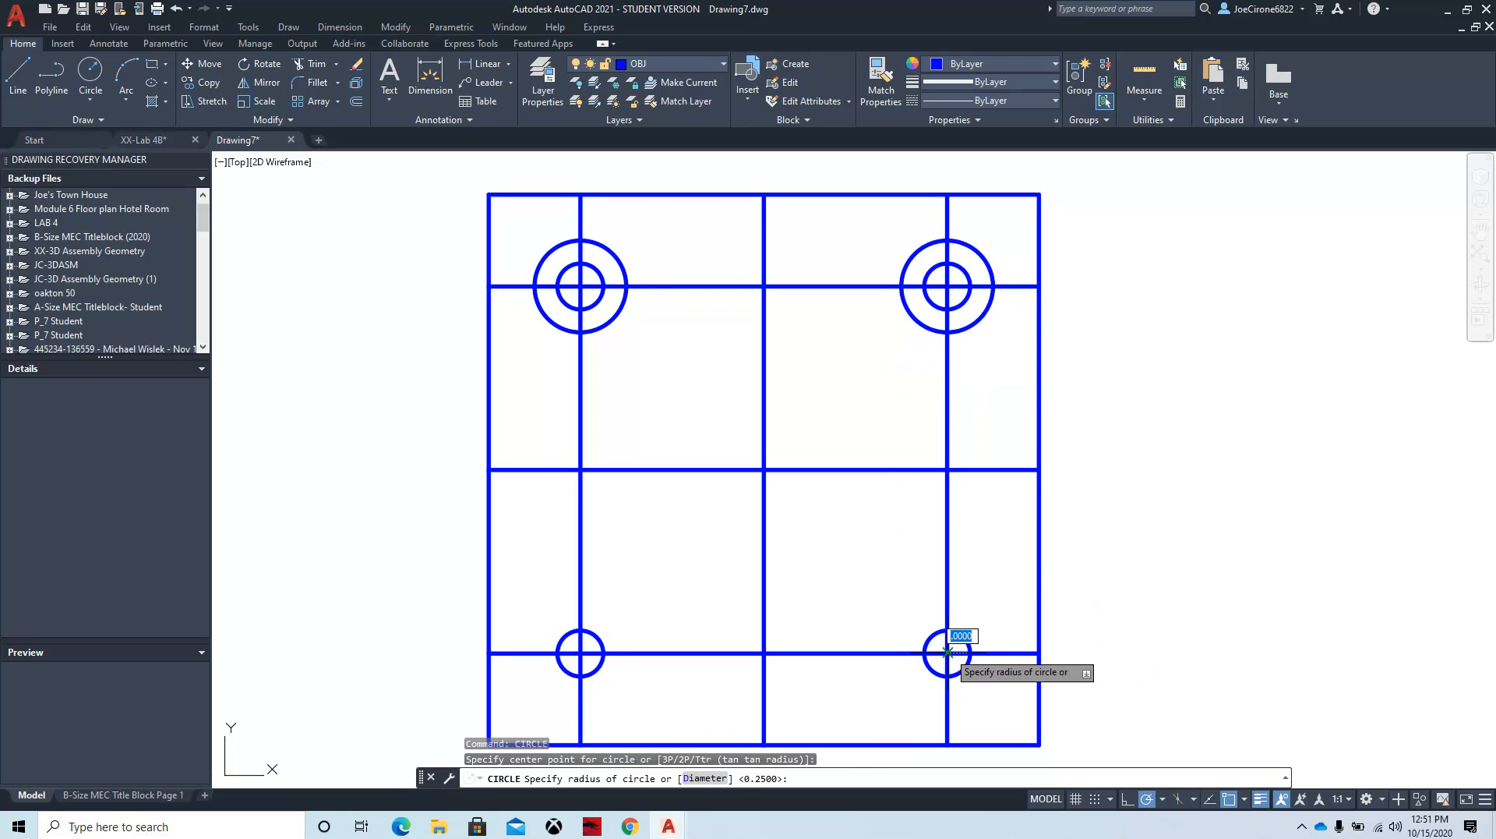
type(".5")
key("Return")
Step: Draw a .25 radius circle concentric with the lower-left hole
right_click(841, 568)
left_click(896, 289)
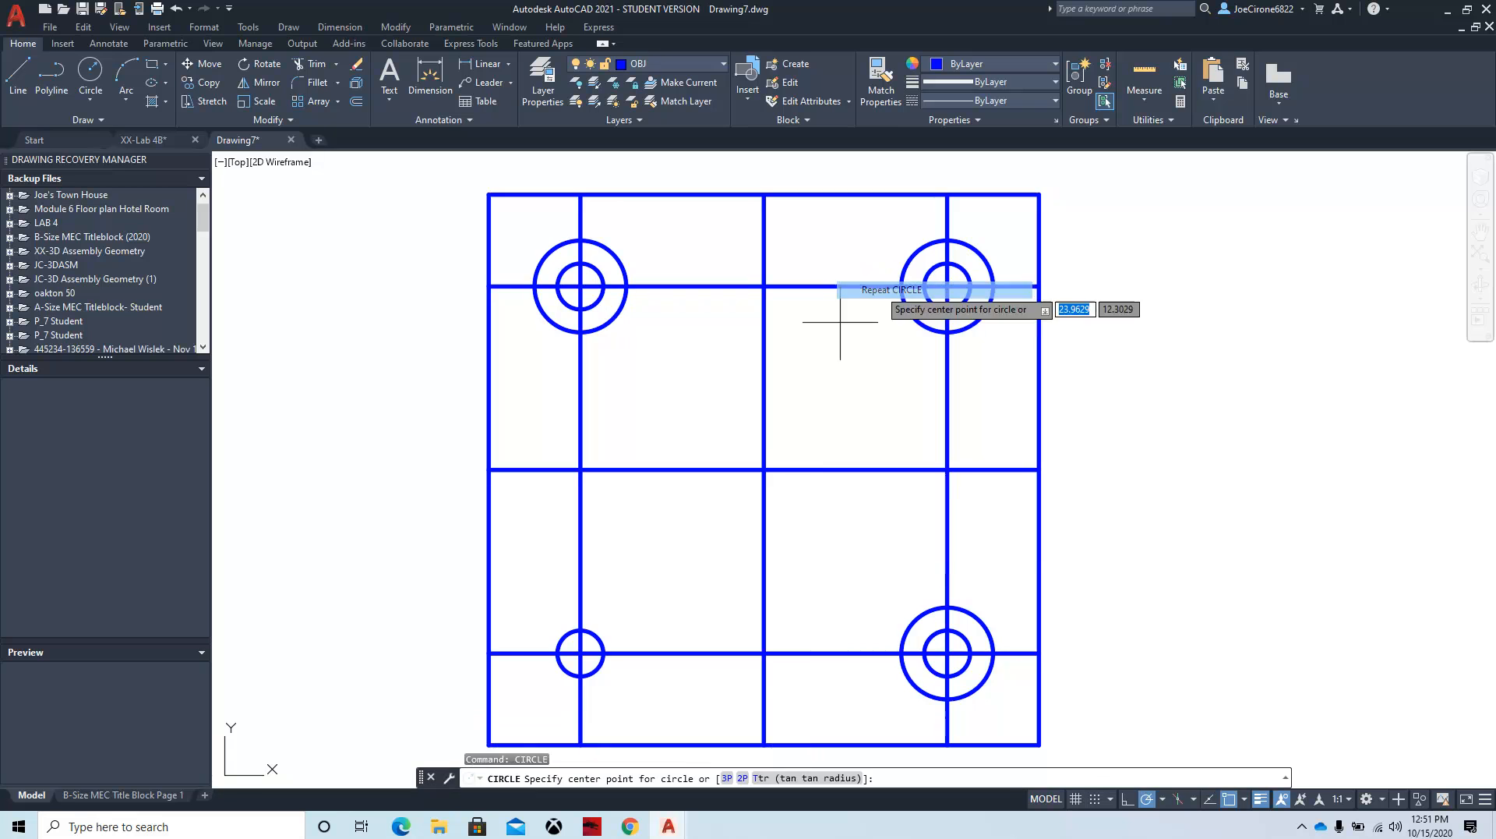
left_click(580, 652)
type(".5")
key("Return")
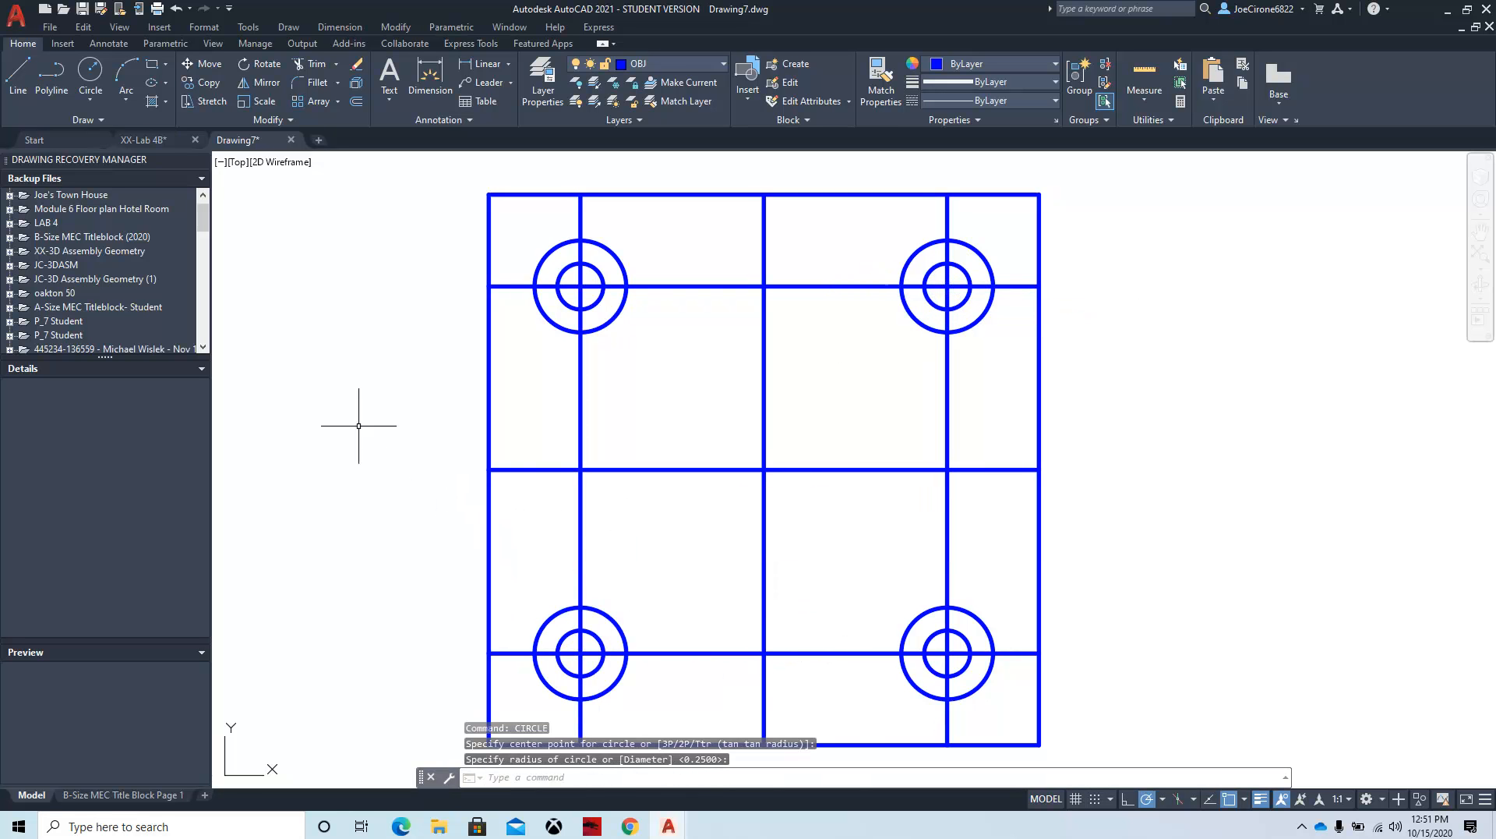
Step: Draw a Tan, Tan, Radius circle of radius 4 tangent to the outer sides of the two upper corner circles
left_click(92, 107)
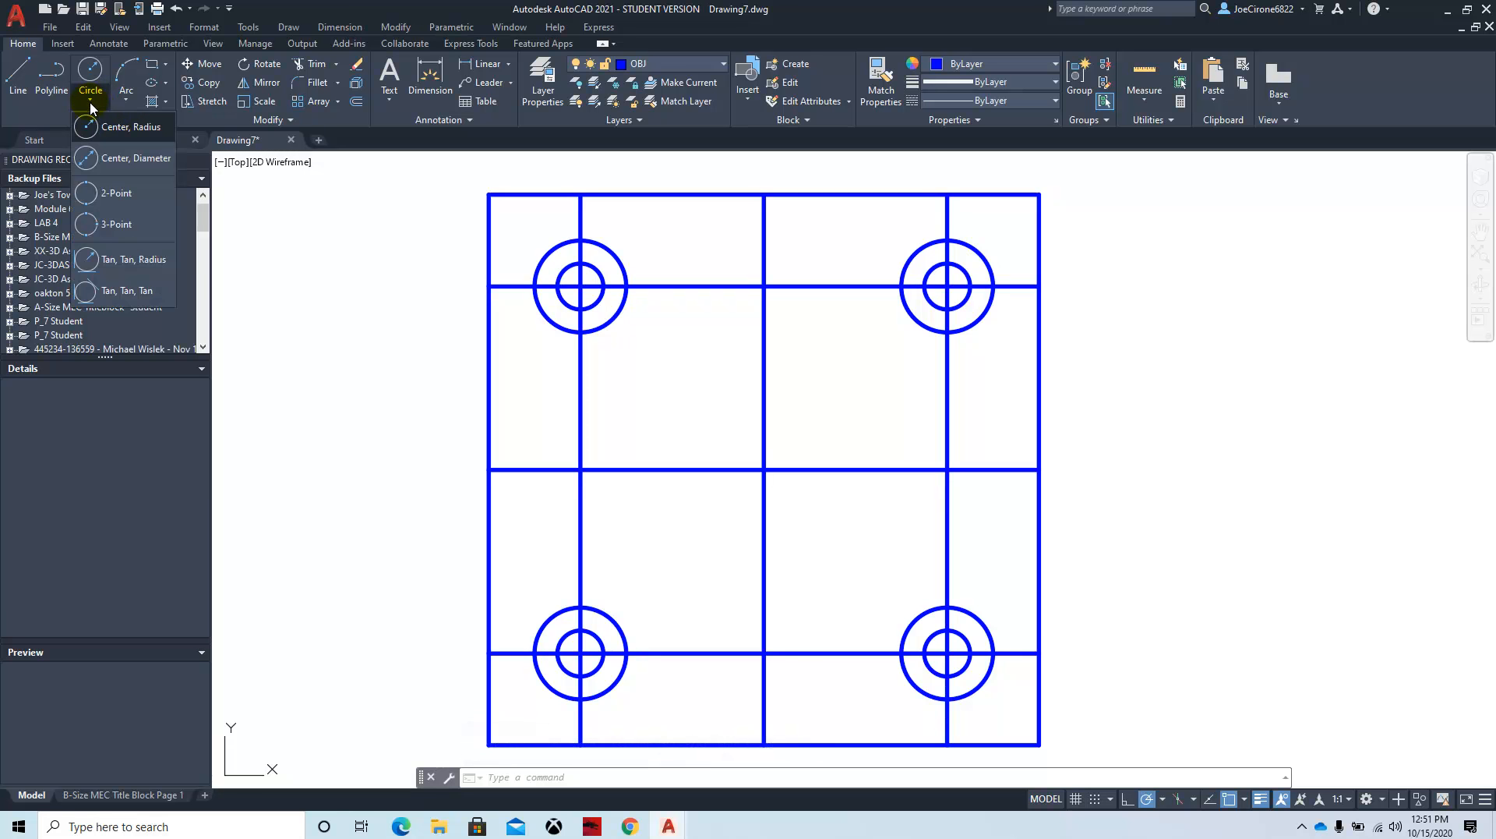
left_click(122, 260)
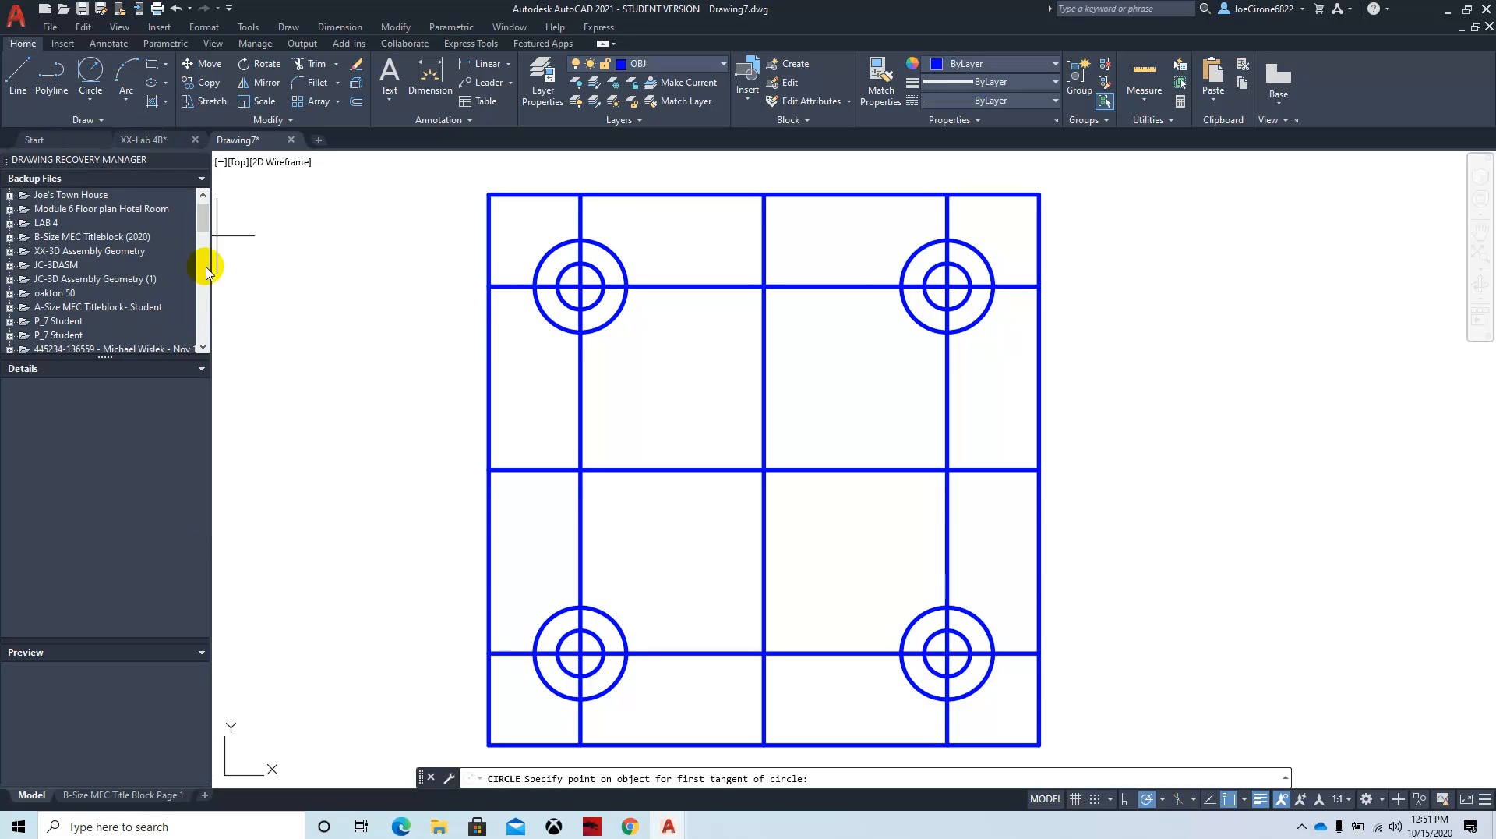
left_click(540, 261)
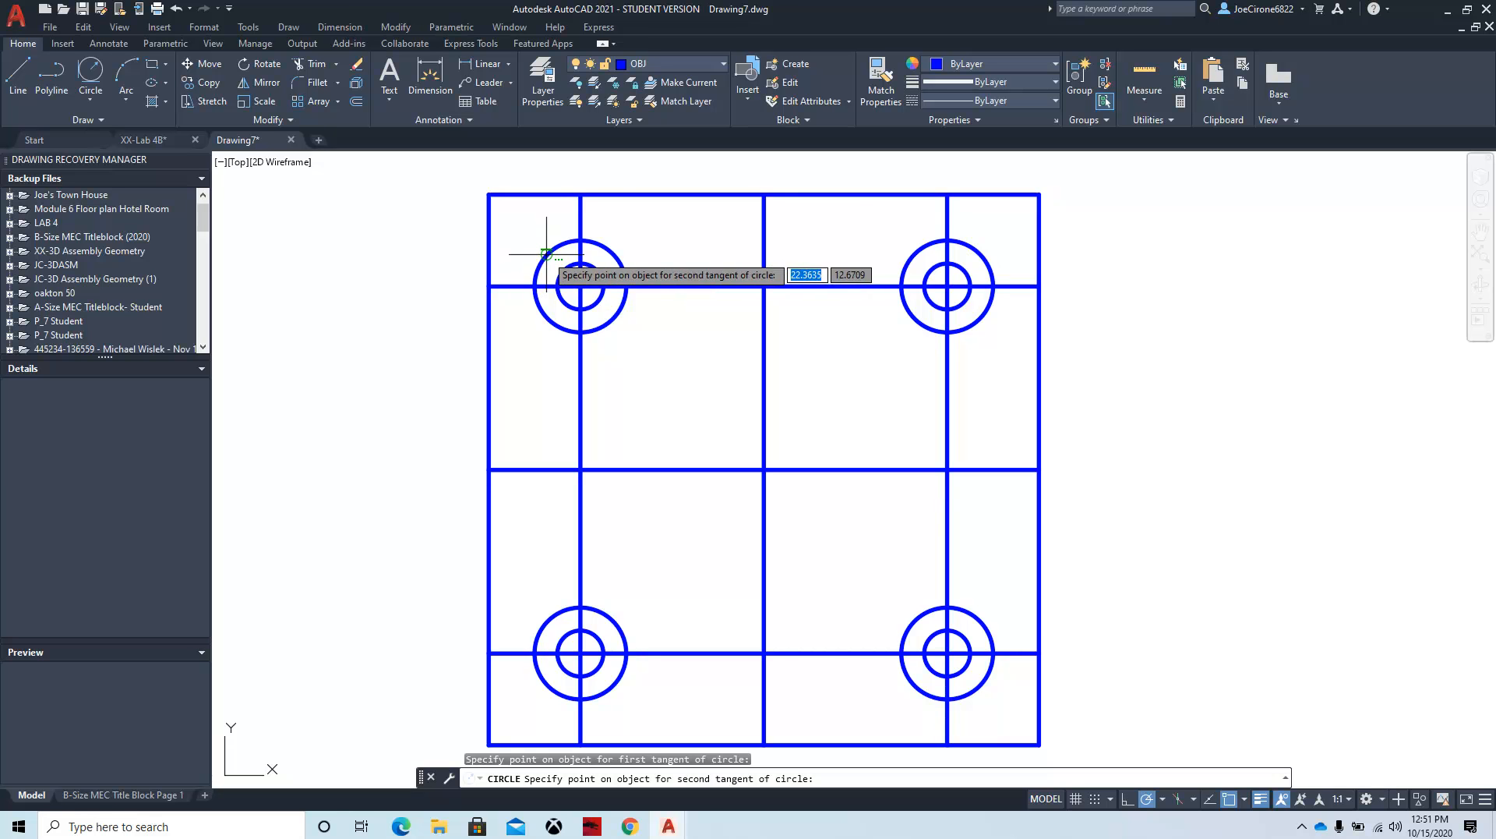
left_click(990, 265)
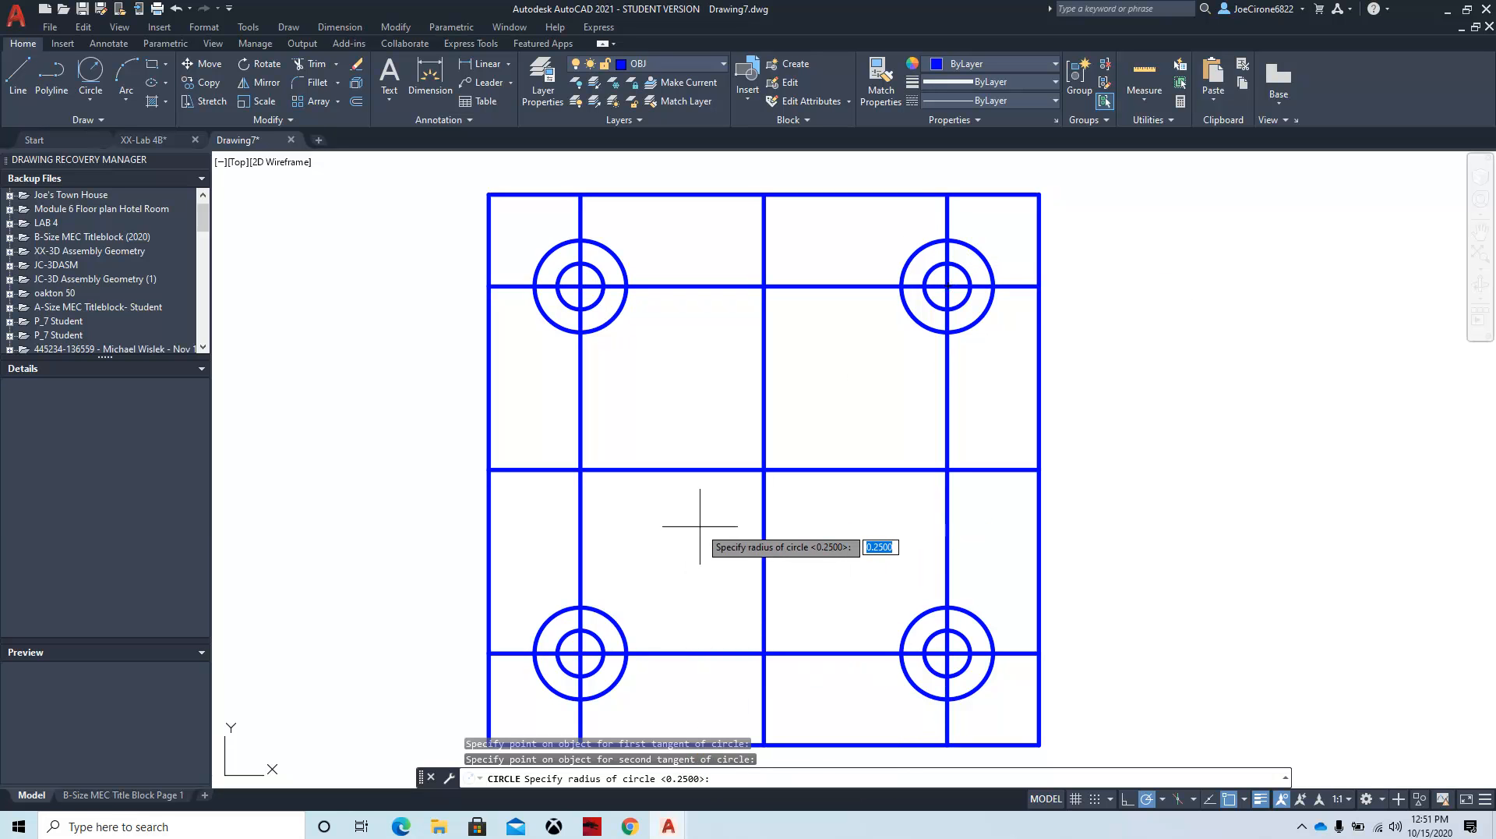
key("Return")
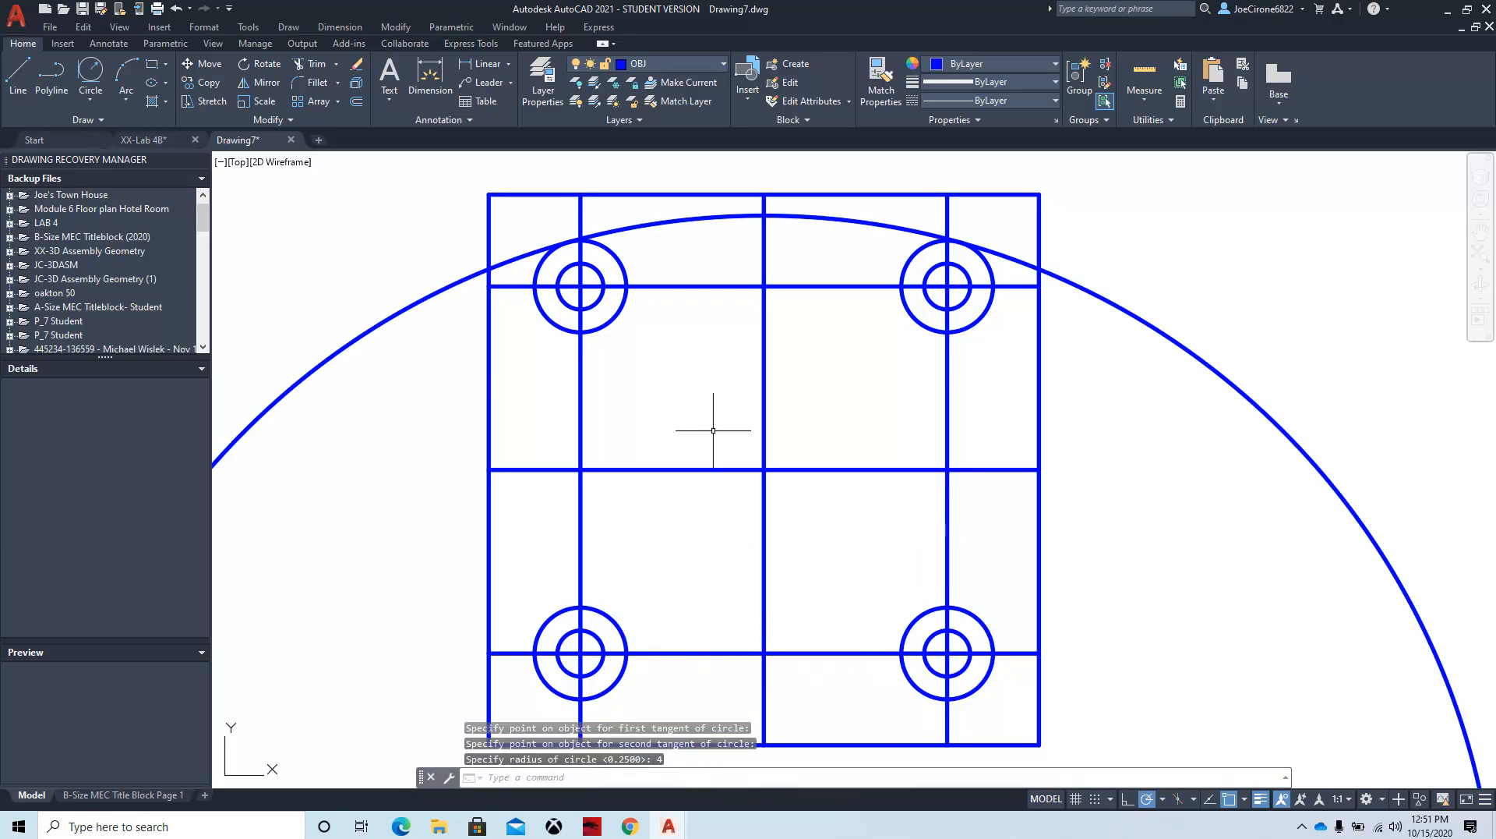
scroll(711, 441, "down", 2)
middle_click_drag(671, 484, 671, 357)
scroll(671, 424, "down", 2)
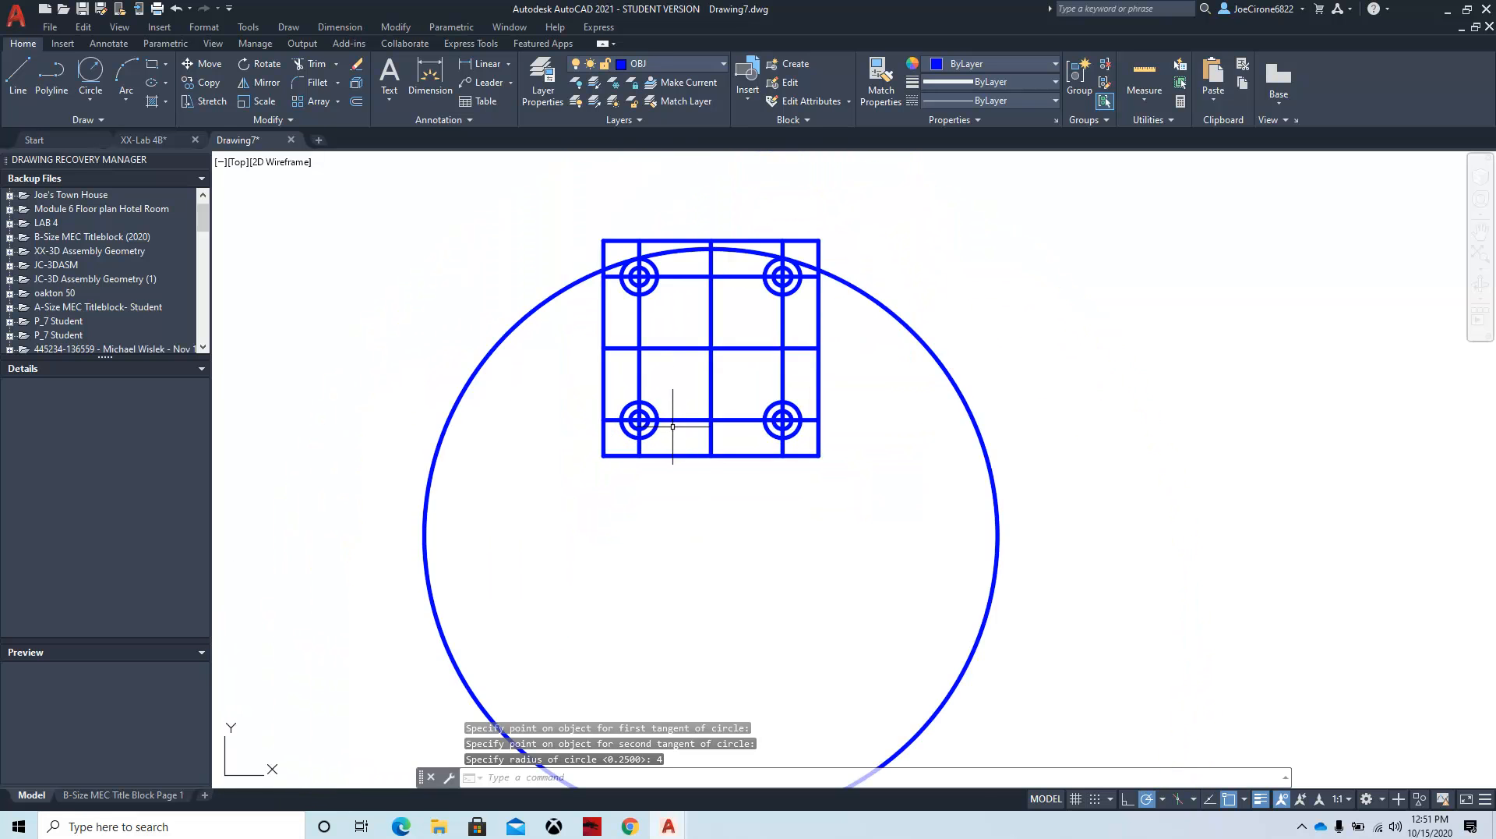
Step: Trim the radius 4 circle to leave only the arc joining the outer sides of the two upper corner circles
scroll(717, 312, "up", 2)
middle_click_drag(732, 283, 694, 351)
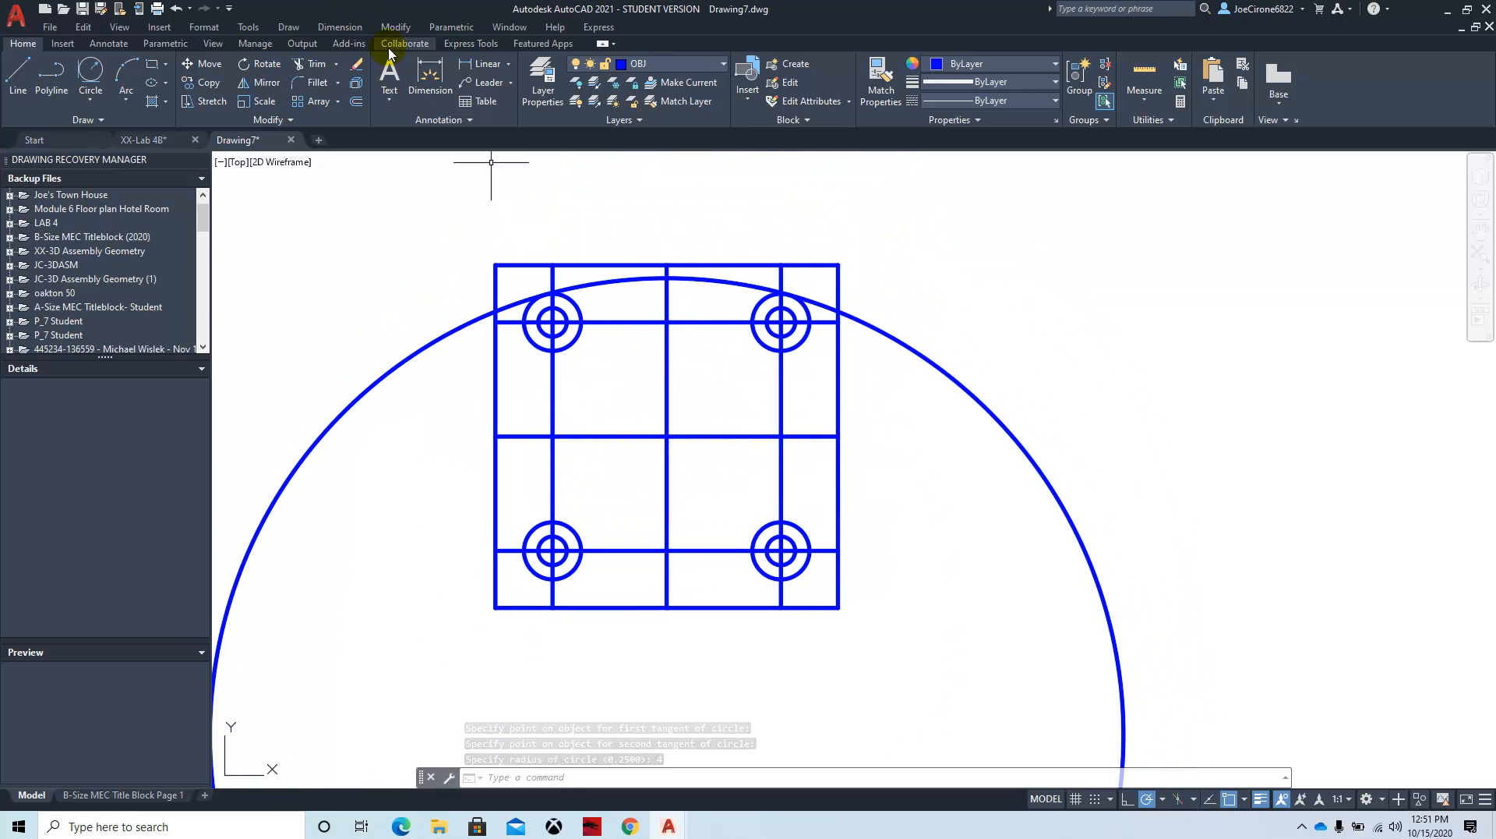
left_click(311, 63)
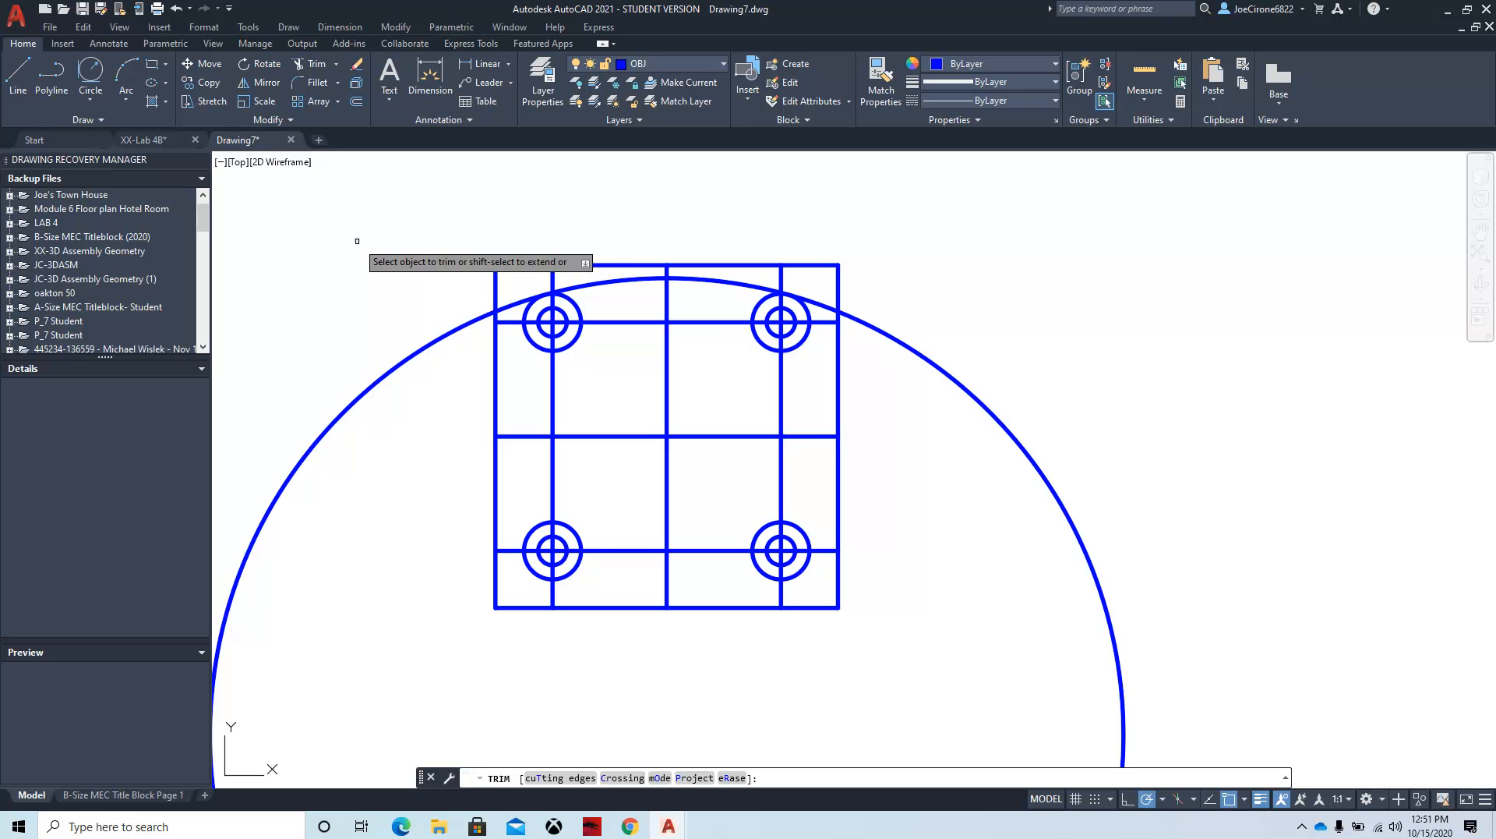
left_click(357, 241)
mouse_move(357, 241)
left_mouse_down()
mouse_move(410, 303)
mouse_move(399, 418)
left_mouse_up()
scroll(802, 294, "up", 4)
left_click_drag(861, 282, 844, 335)
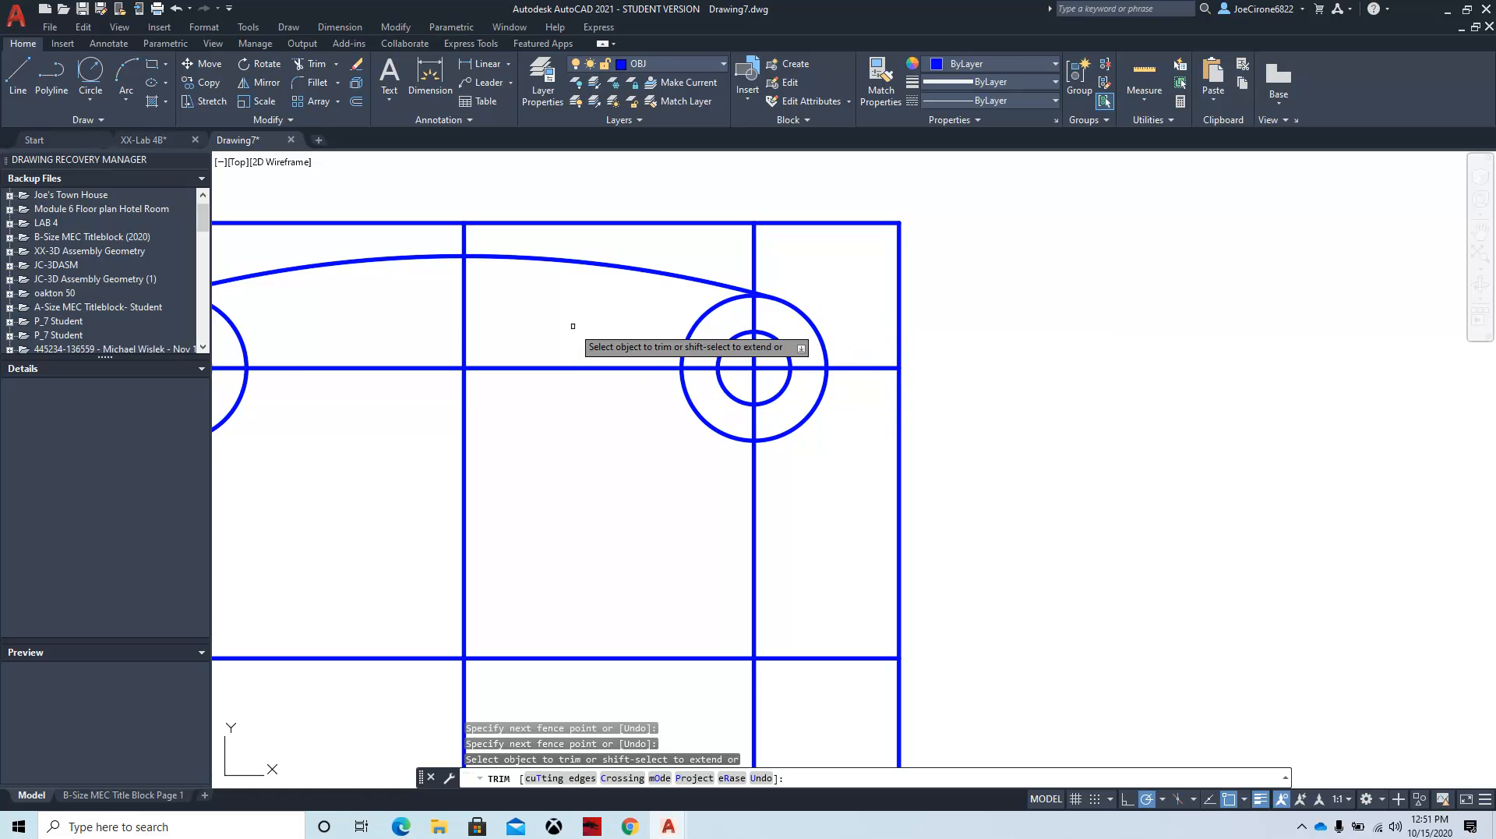
scroll(572, 328, "down", 2)
left_click_drag(262, 304, 258, 335)
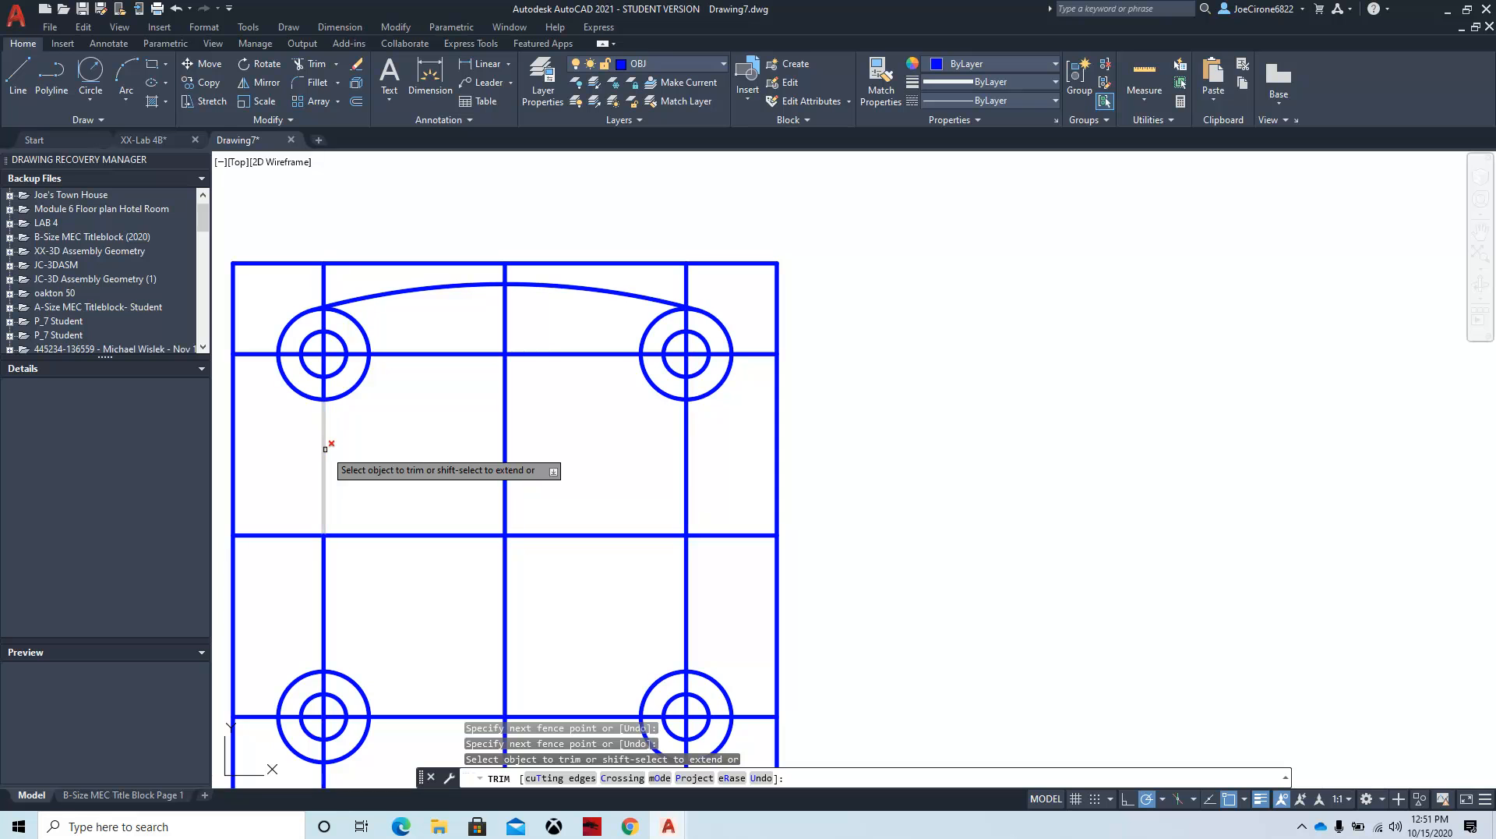
scroll(412, 472, "down", 2)
middle_click_drag(438, 509, 658, 399)
scroll(614, 351, "up", 3)
scroll(616, 359, "down", 3)
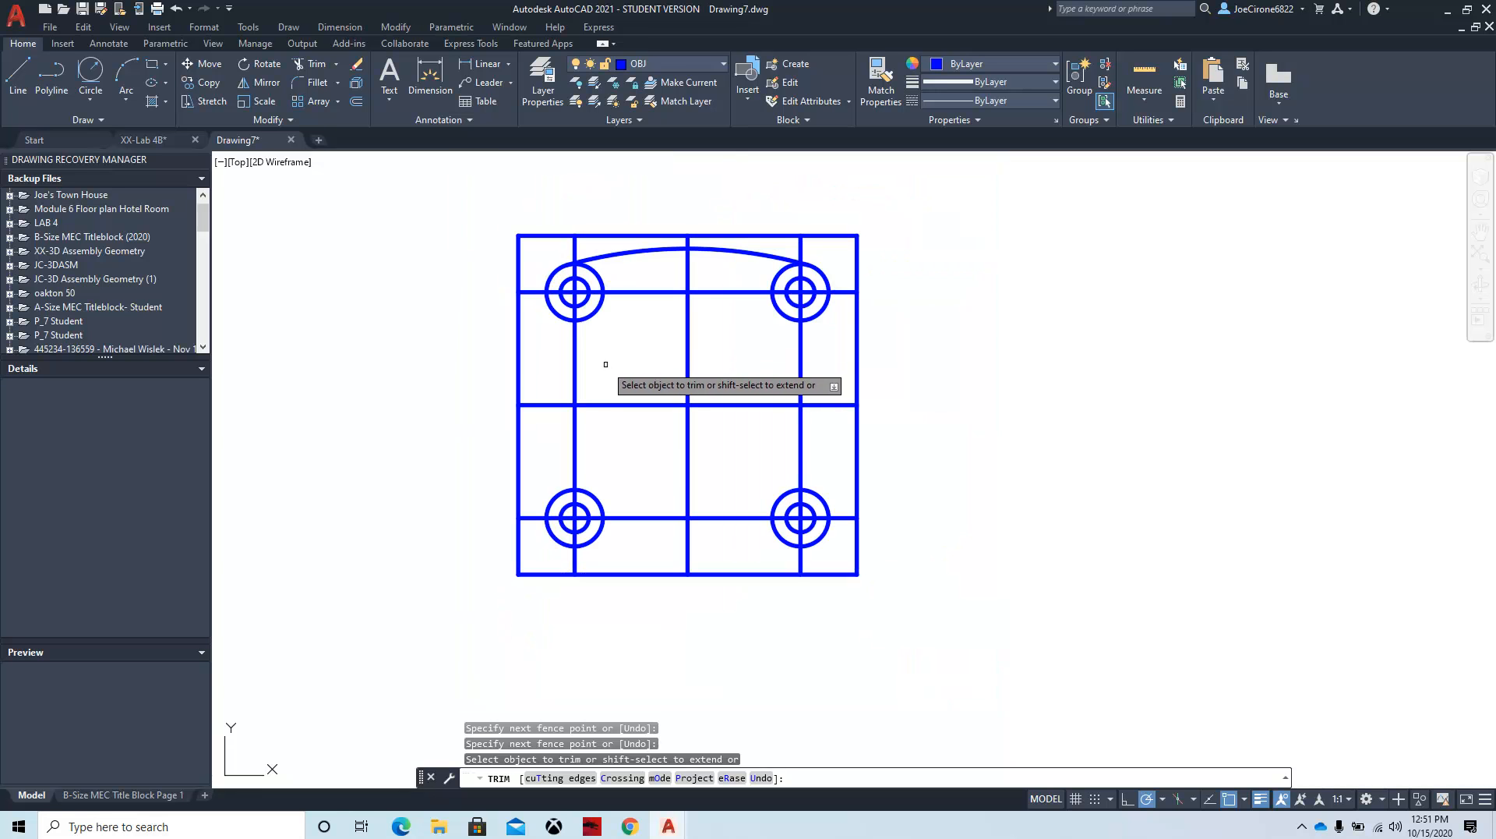
key("Escape")
Step: Erase the two horizontal and two vertical construction lines running through the hole centers, keeping the middle lines
left_click(655, 286)
left_click(667, 298)
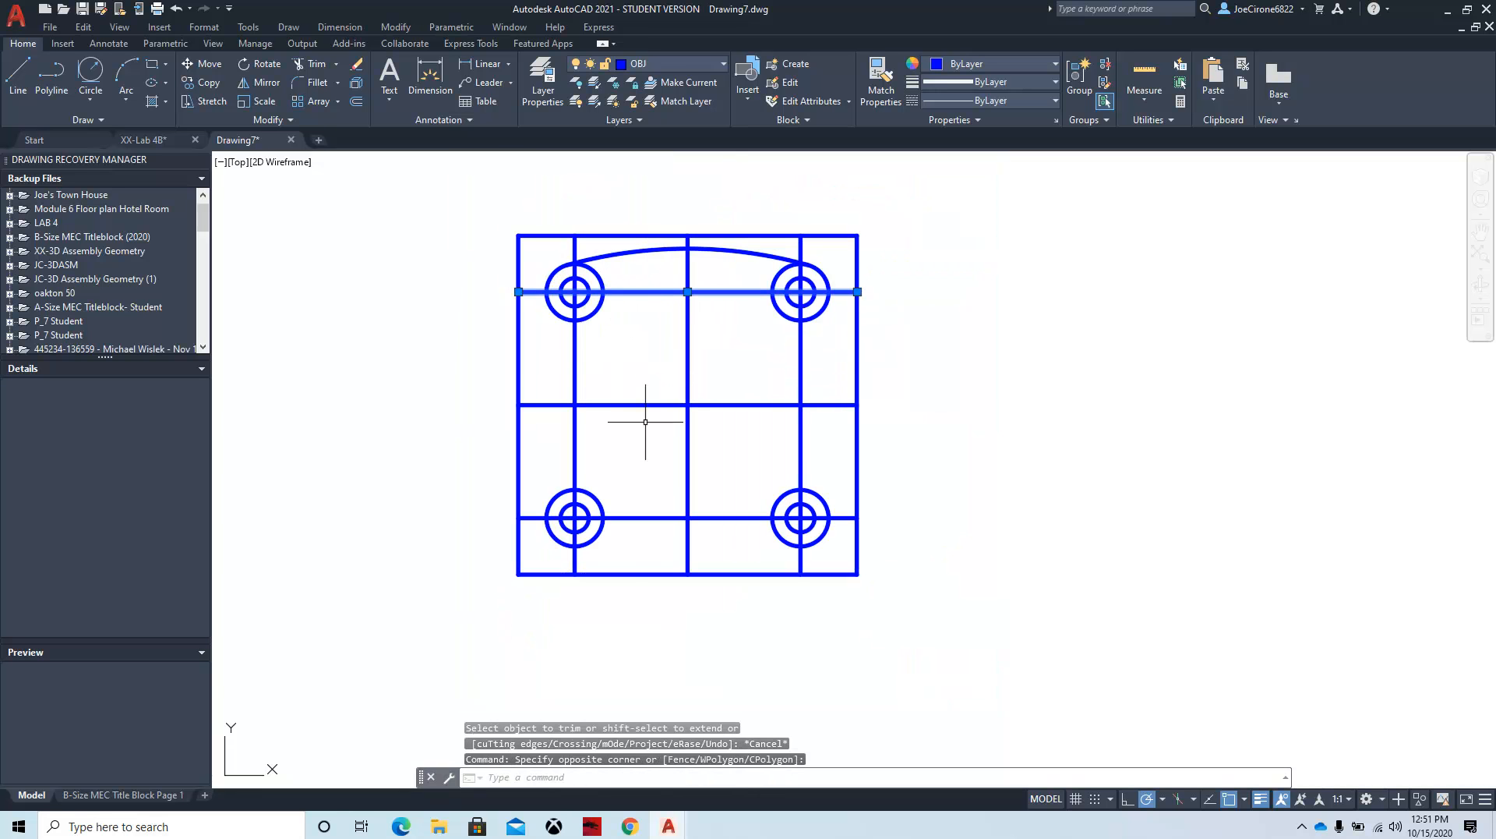
left_click(652, 504)
left_click(635, 566)
left_click(614, 449)
left_click(554, 441)
left_click(824, 427)
left_click(782, 445)
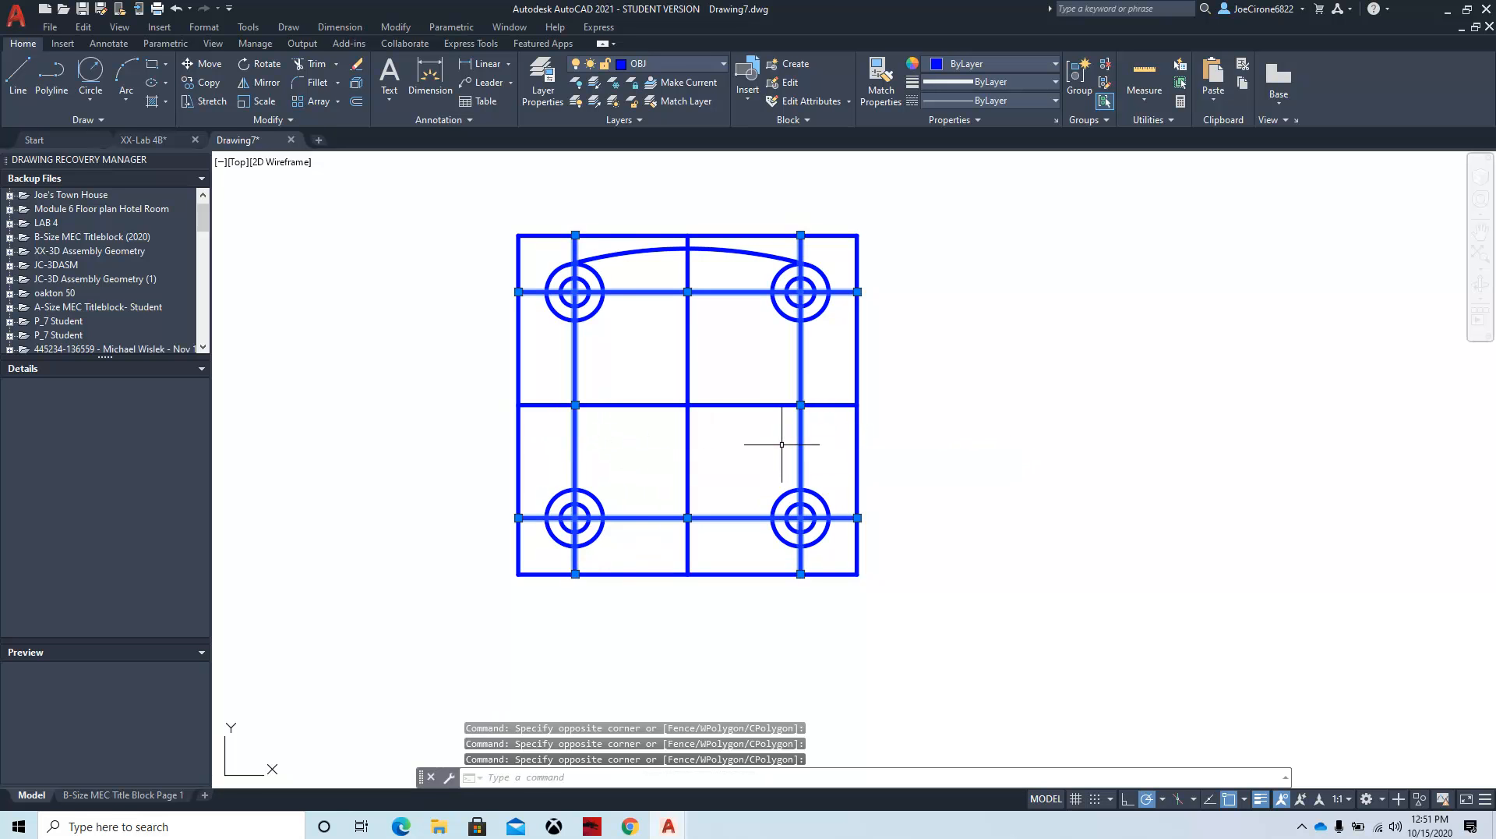
key("Delete")
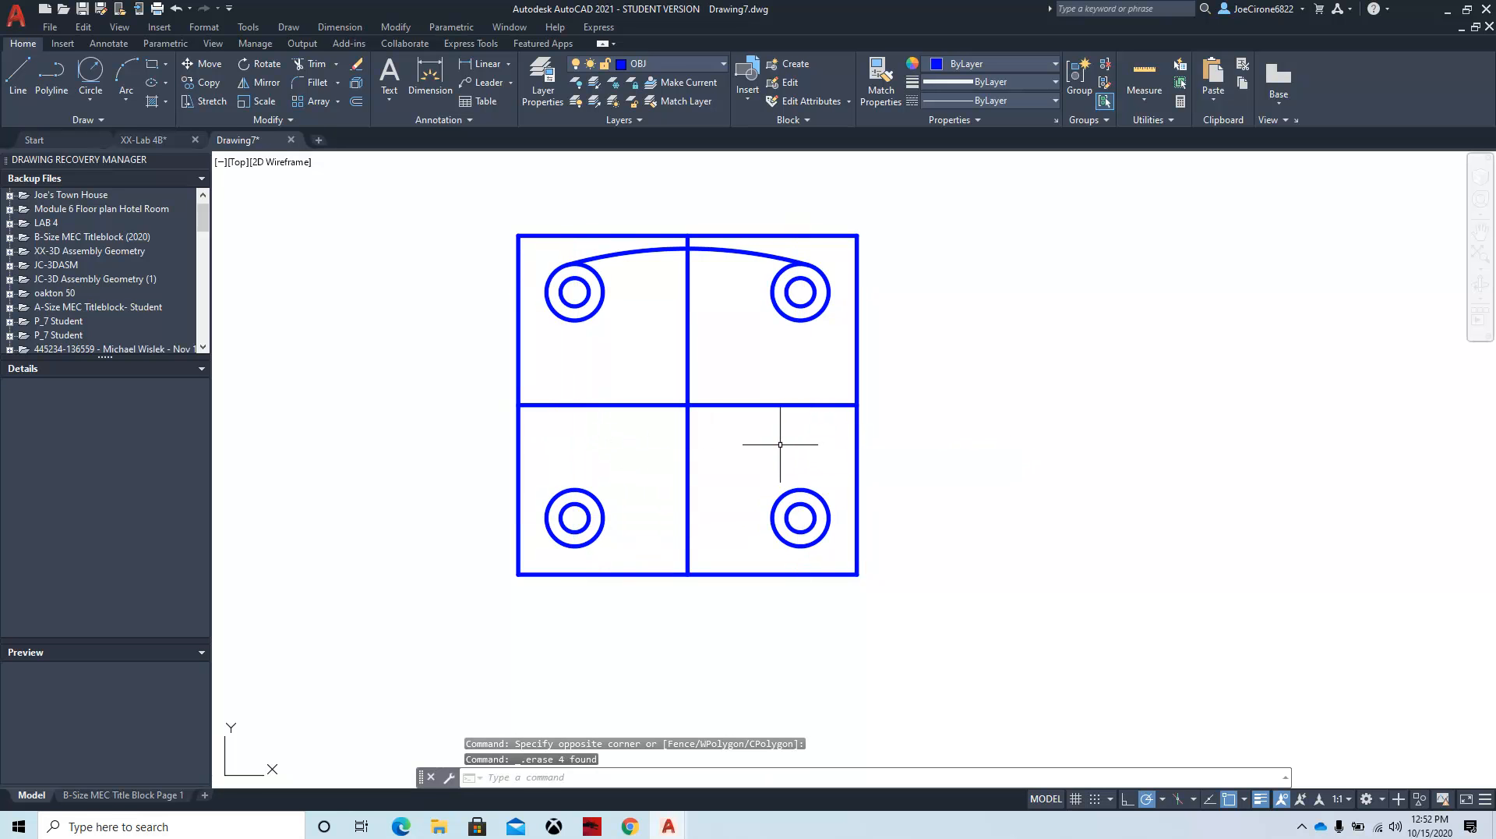
Step: Draw a Tan, Tan, Radius circle of radius 4 tangent to the outer sides of the two left corner circles
left_click(90, 70)
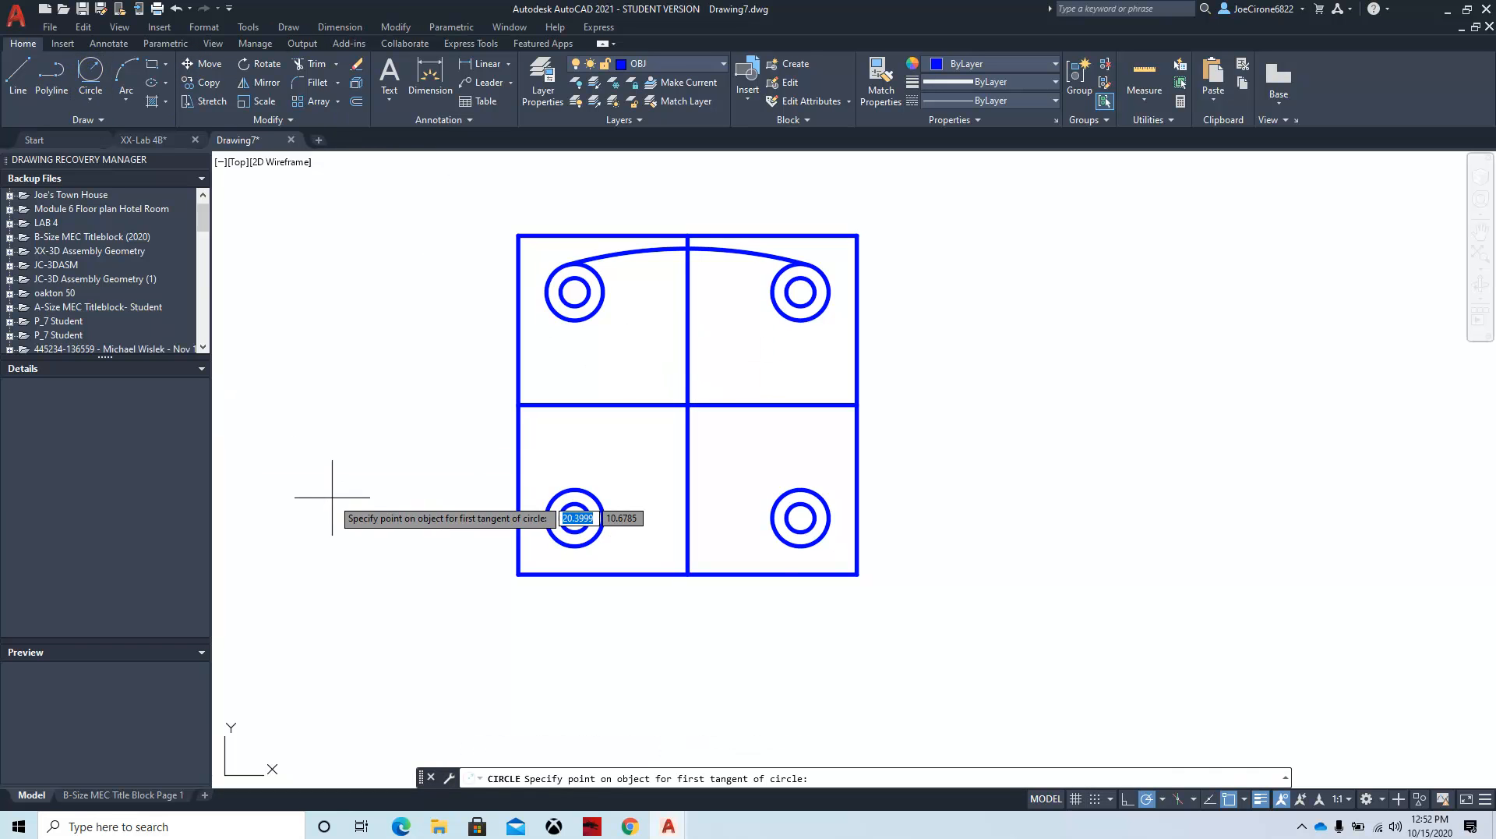
left_click(566, 546)
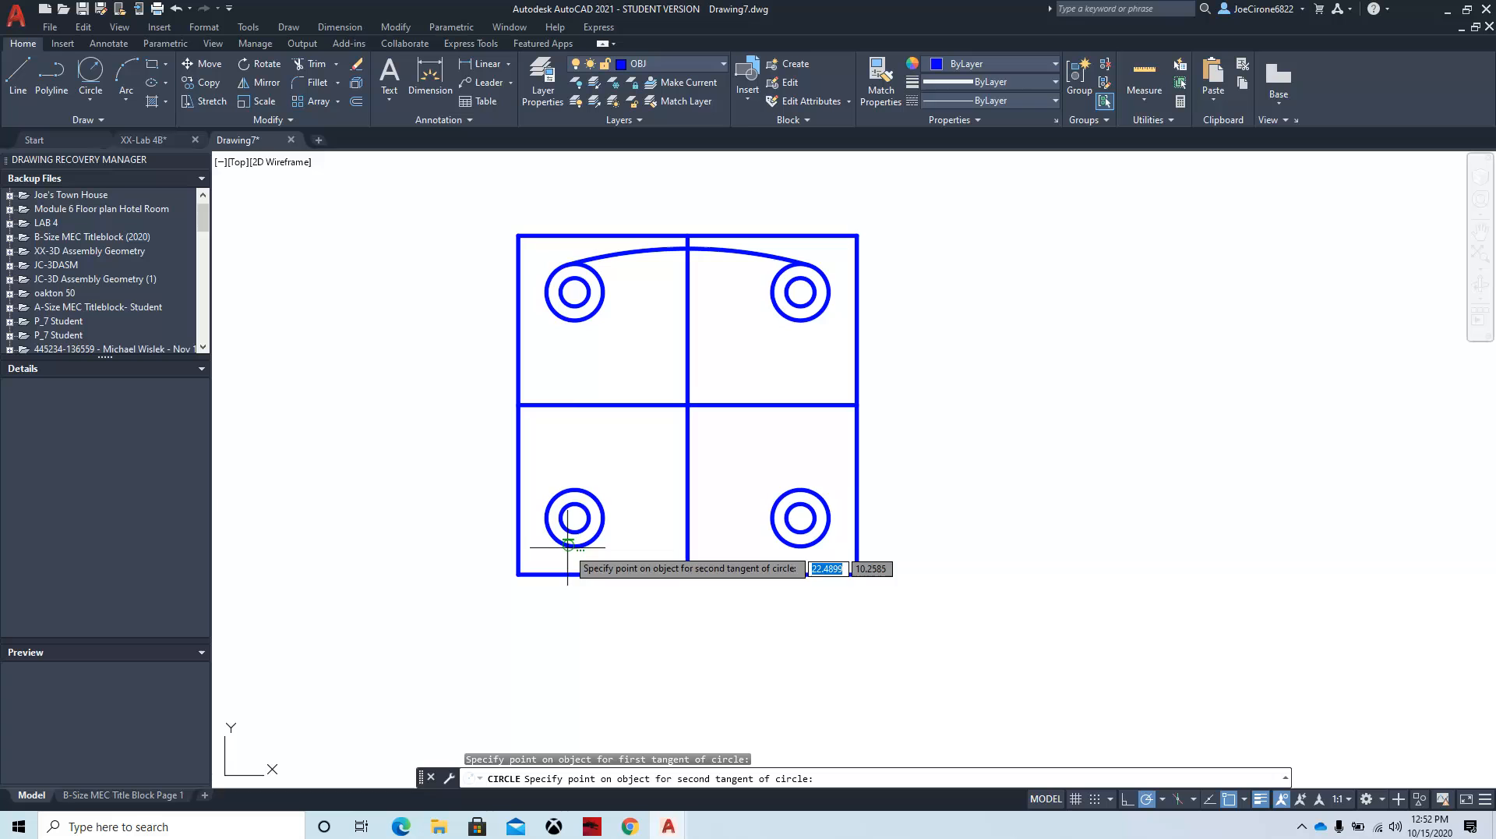
left_click(556, 272)
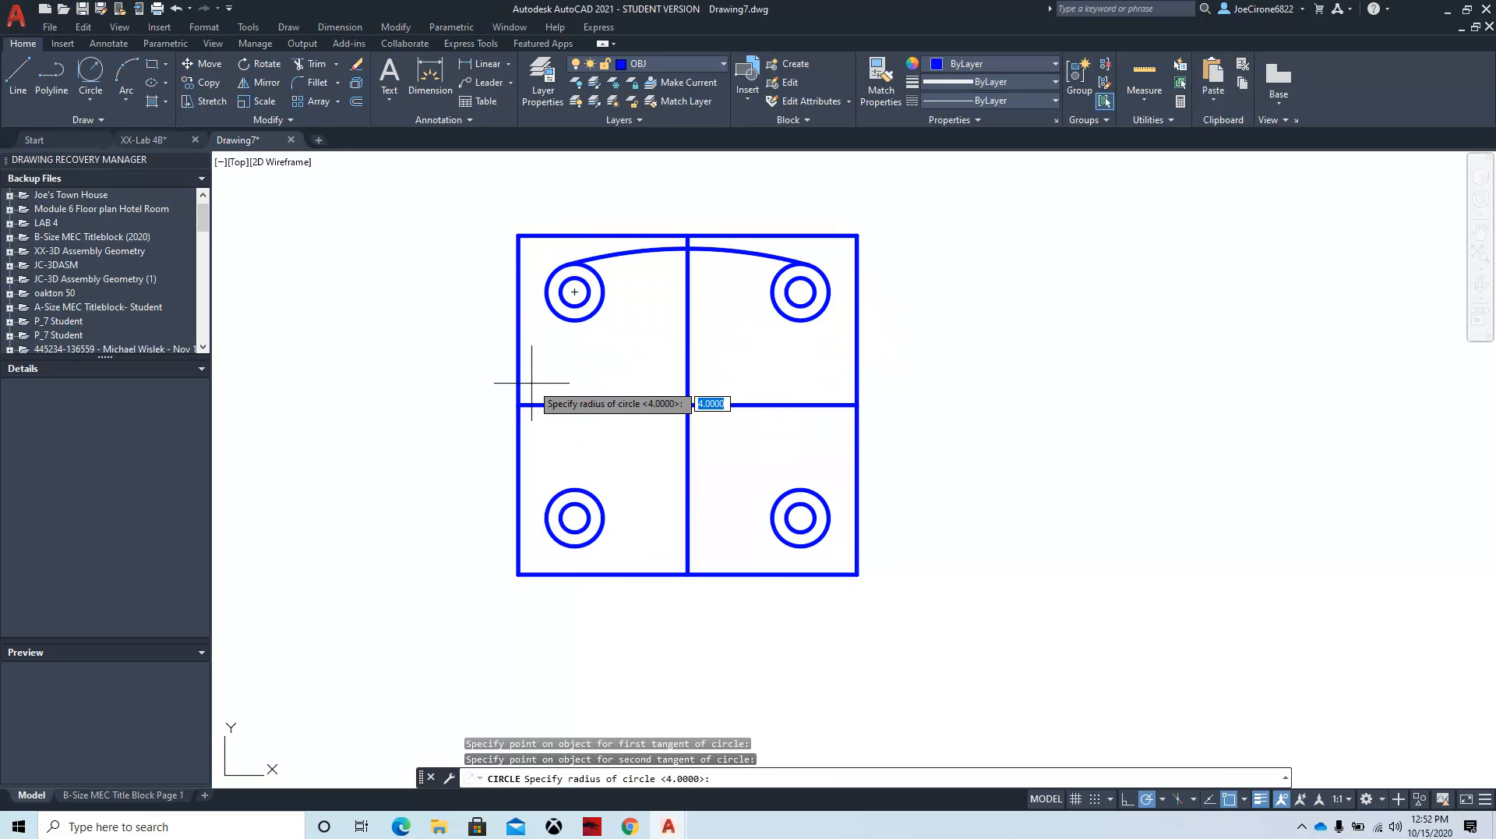
key("Return")
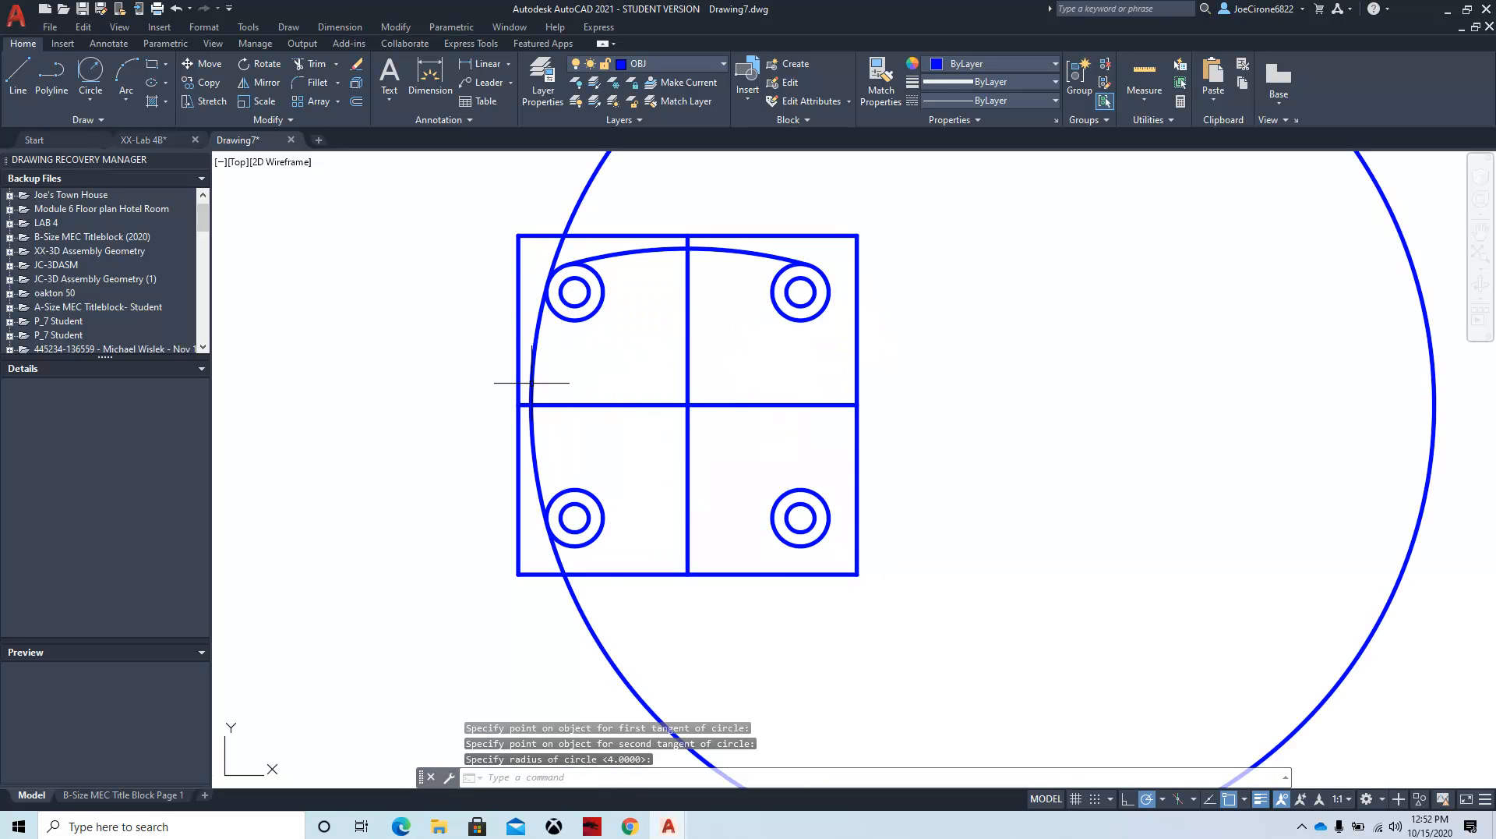
Step: Trim the left radius 4 circle down to the arc between the upper-left and lower-left corner circles
left_click(316, 66)
left_click_drag(542, 178, 616, 178)
left_click(549, 555)
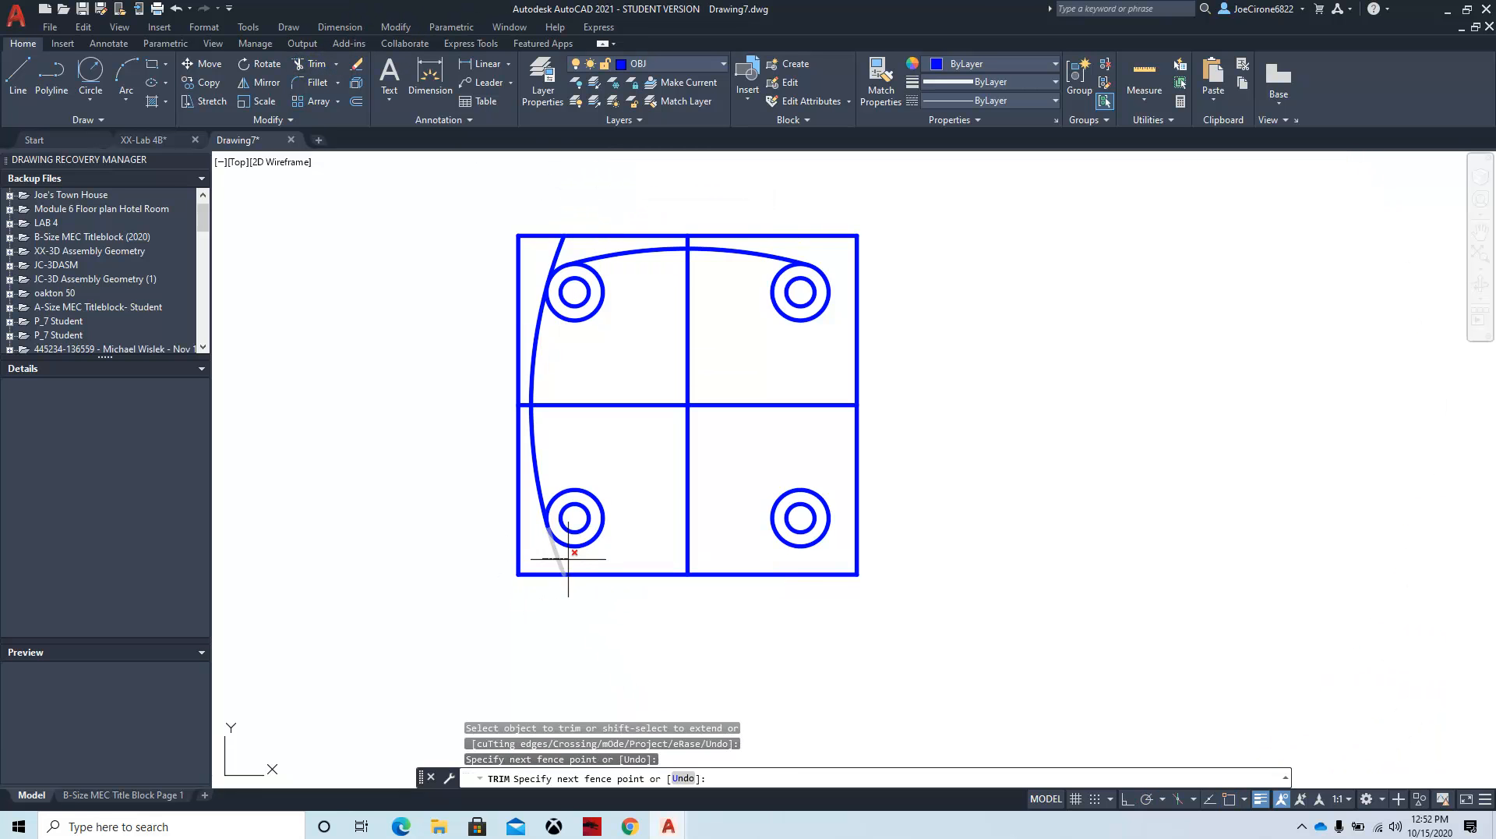
left_click_drag(543, 250, 564, 251)
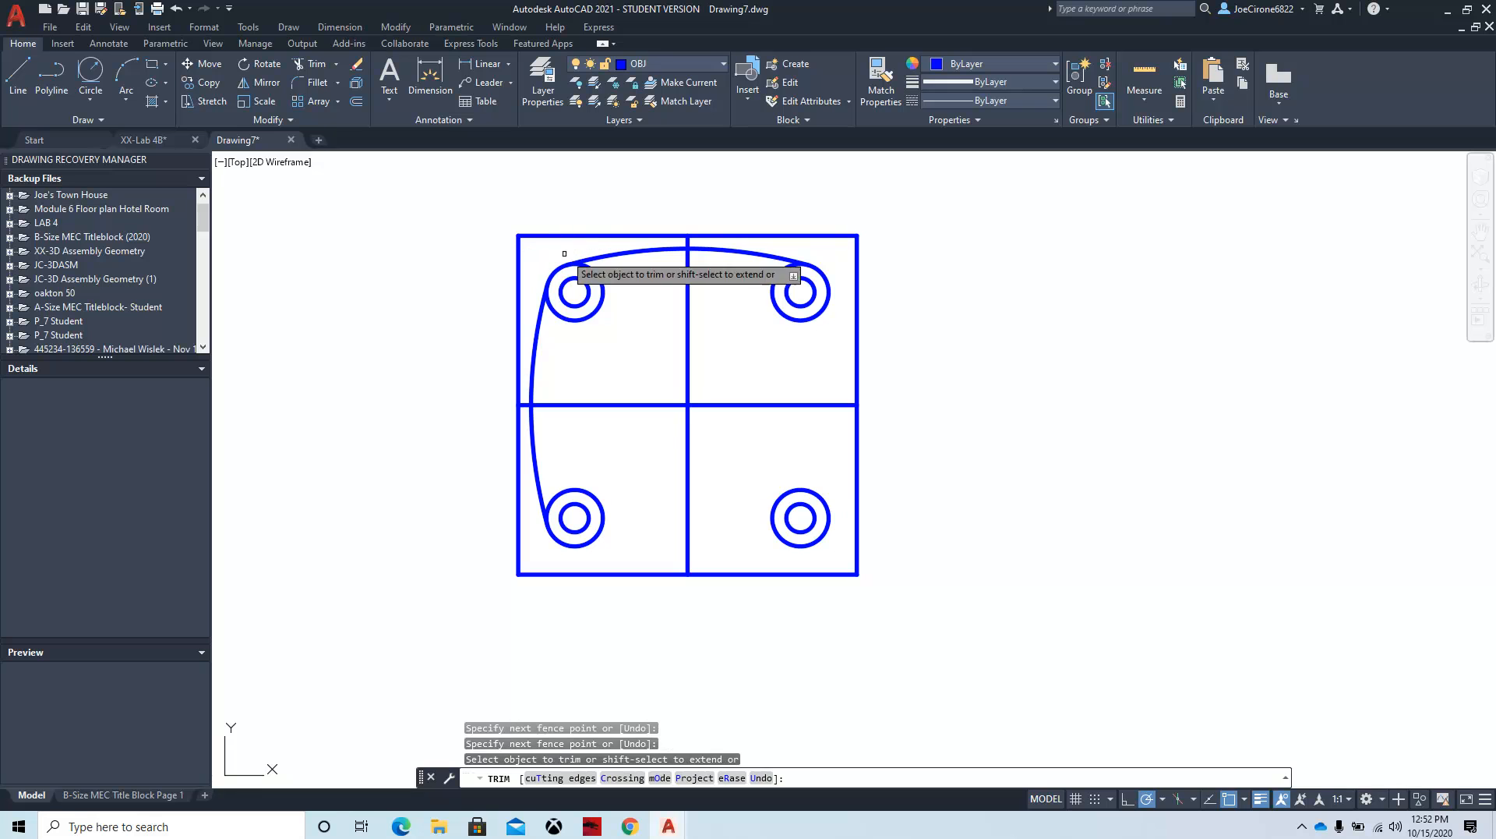
Step: Draw a Tan, Tan, Radius circle of radius 4 tangent to the outer sides of the two right corner circles
left_click(91, 73)
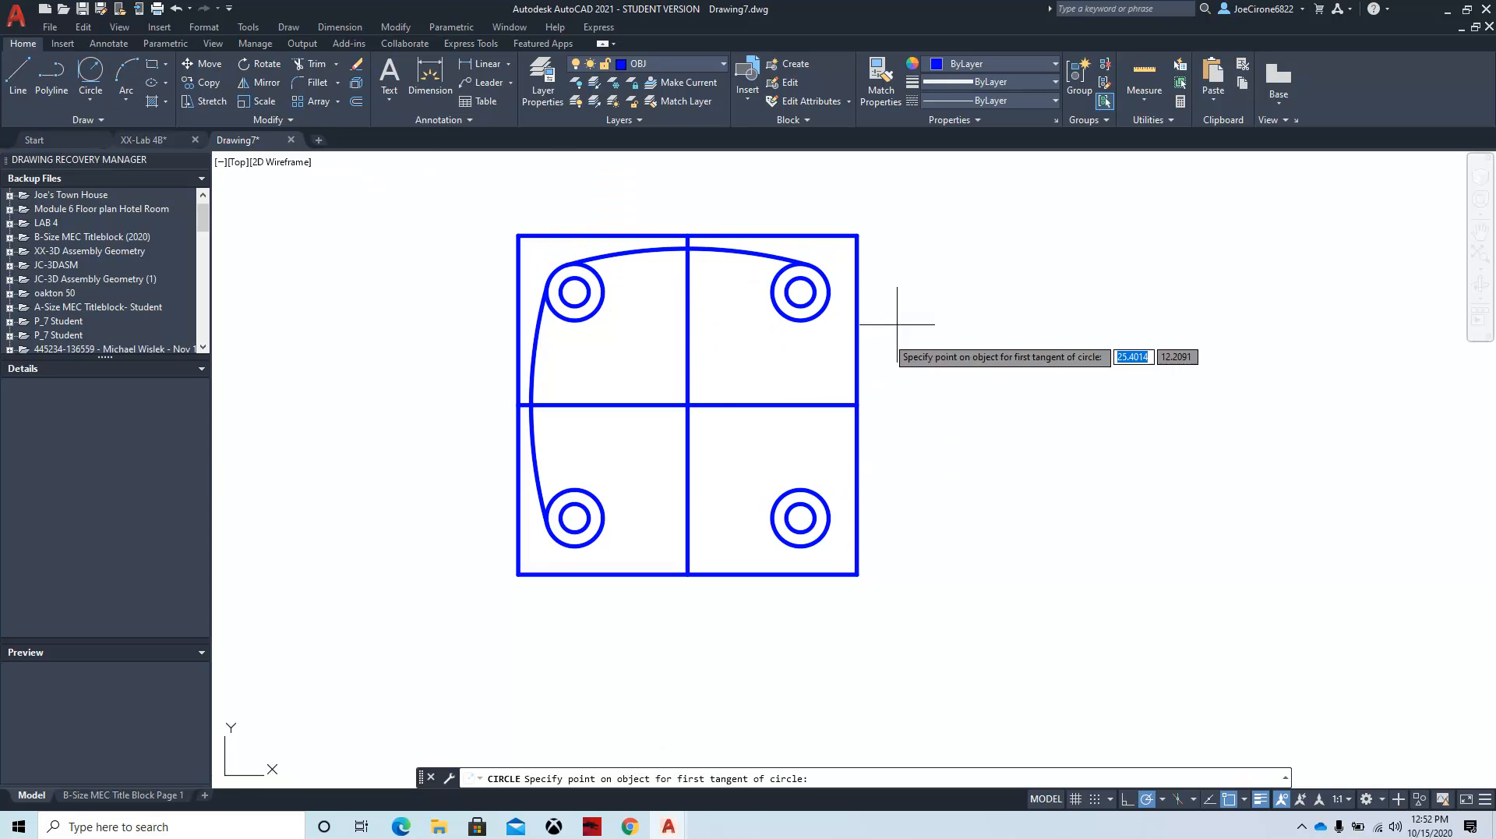
left_click(824, 278)
left_click(822, 549)
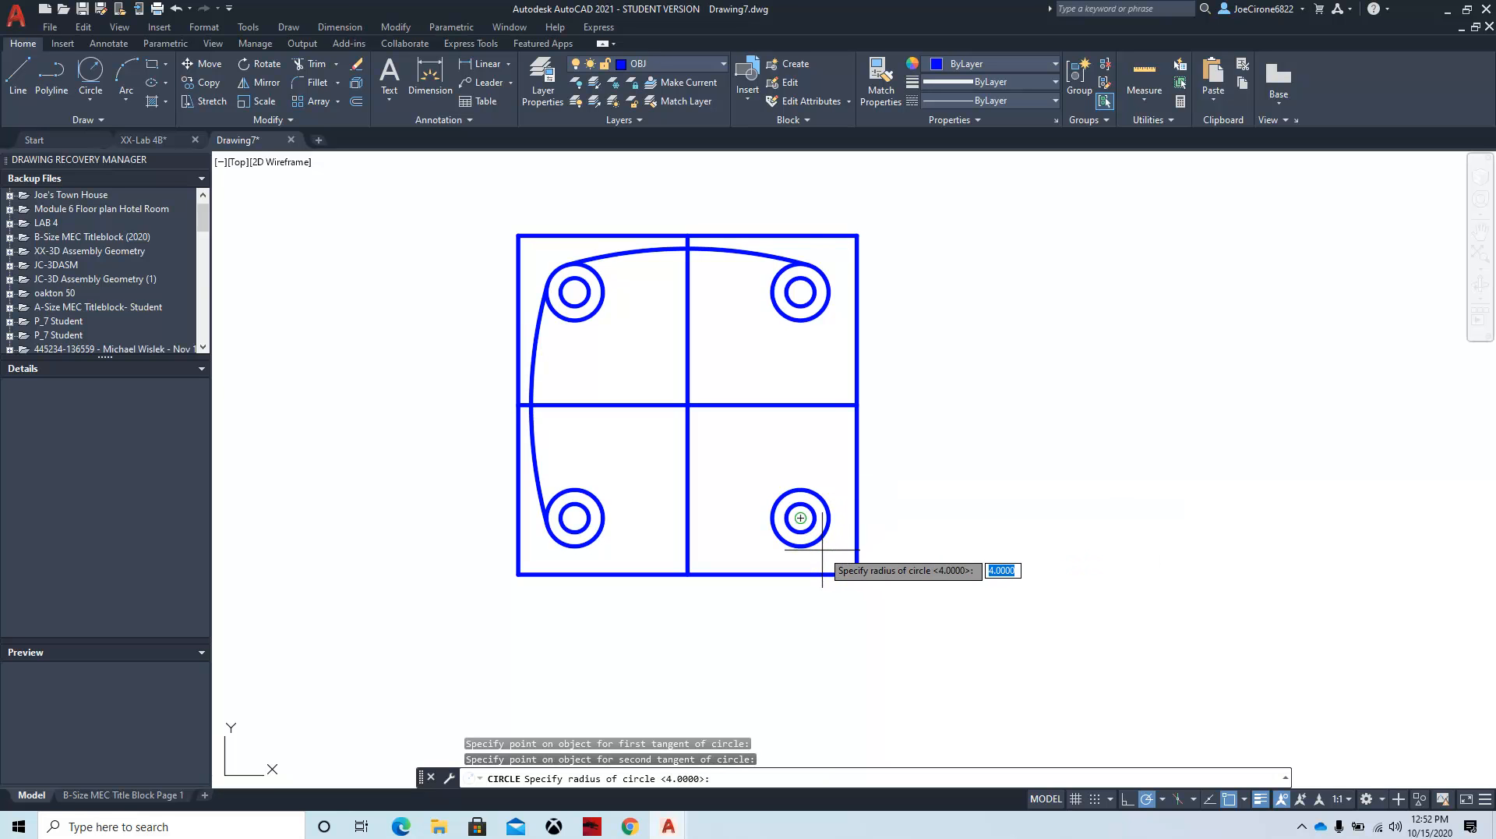
key("Return")
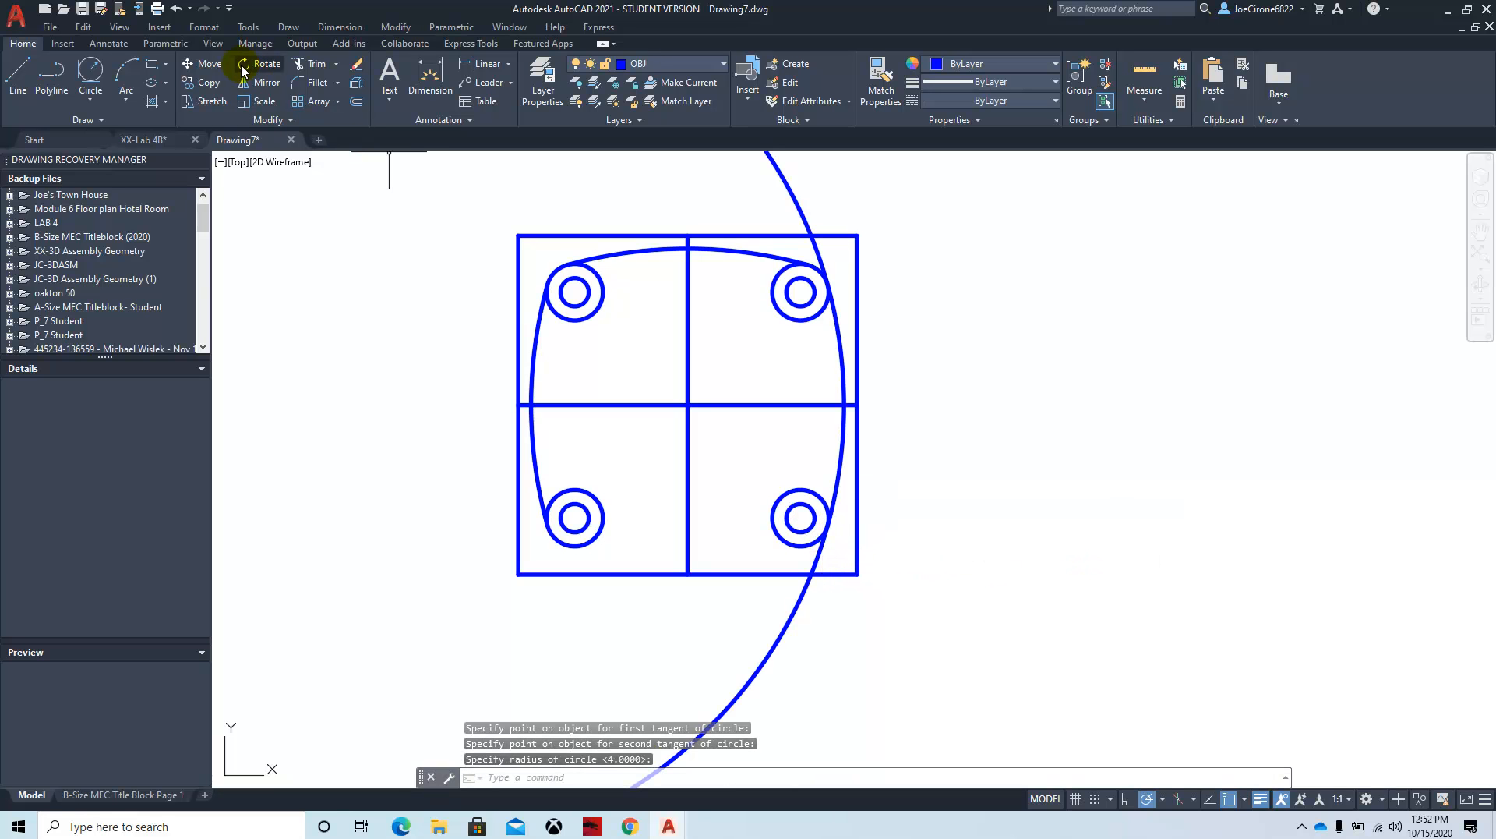
Step: Trim the right radius 4 circle down to the arc between the upper-right and lower-right corner circles
left_click(311, 66)
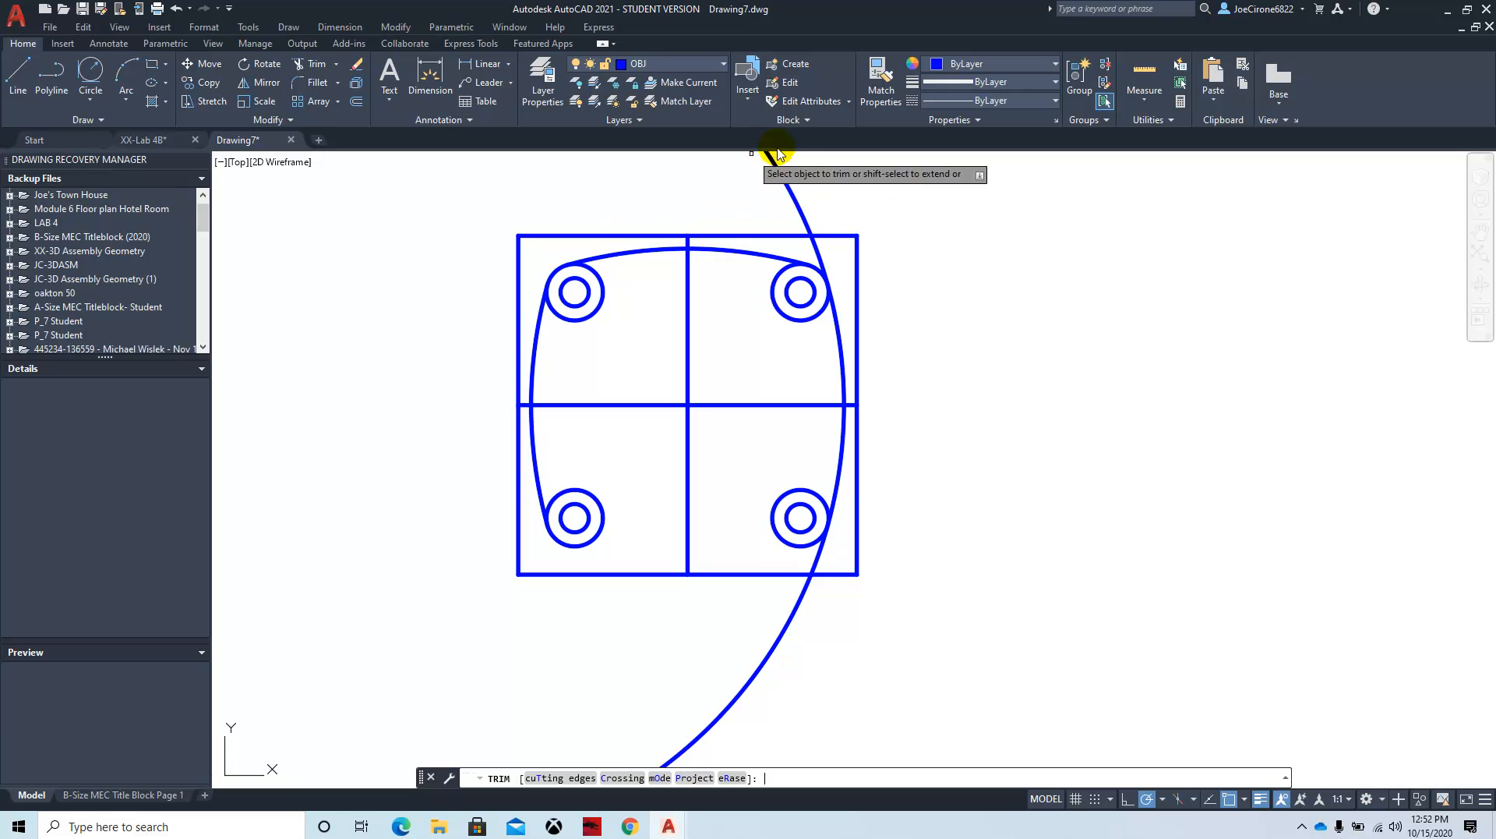
left_click_drag(835, 196, 736, 191)
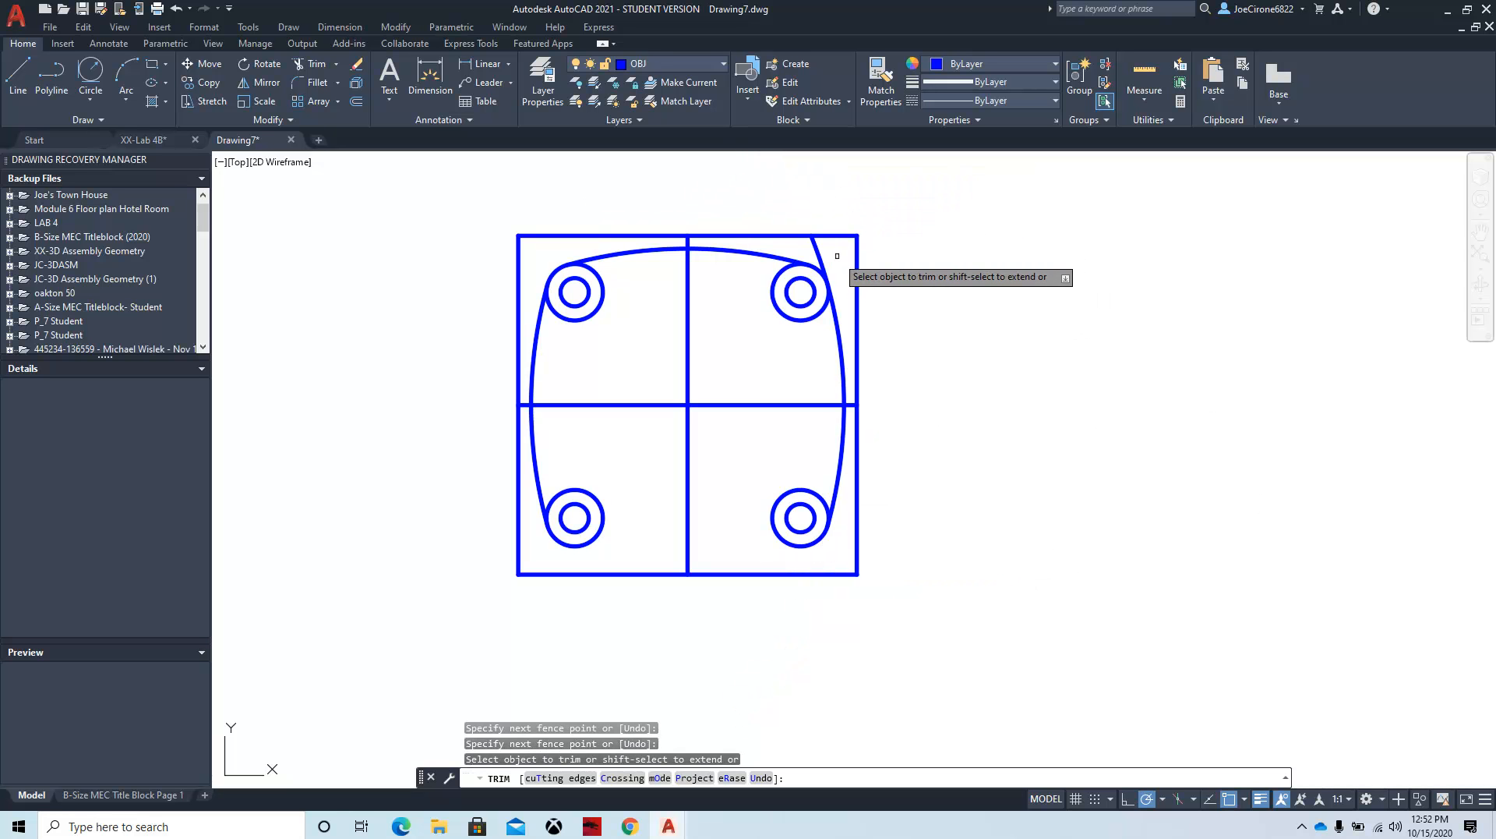
left_click_drag(837, 252, 816, 262)
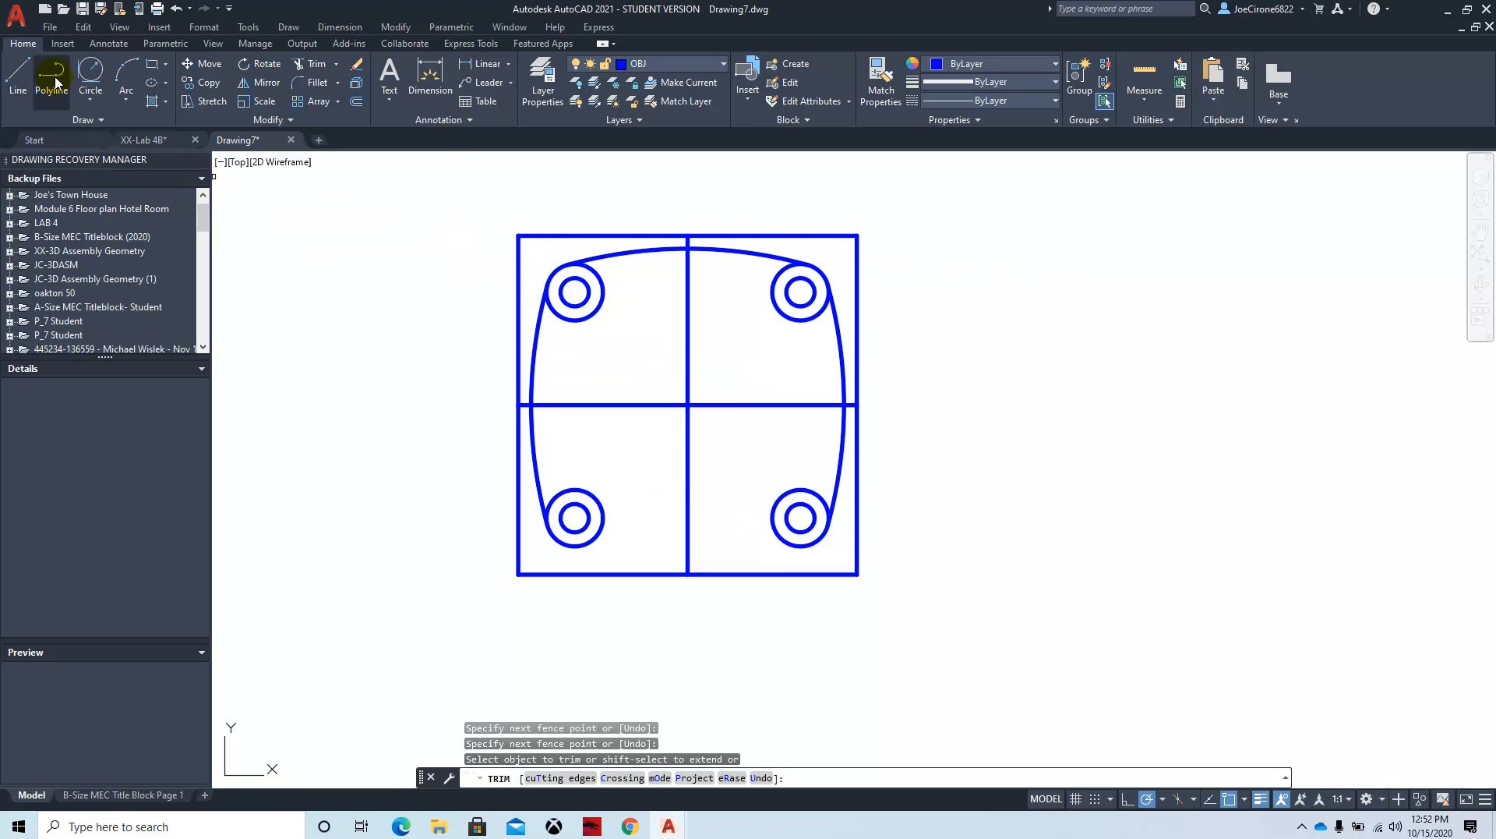
Step: Draw a Tan, Tan, Radius circle of radius 4 tangent to the outer sides of the two lower corner circles
left_click(90, 70)
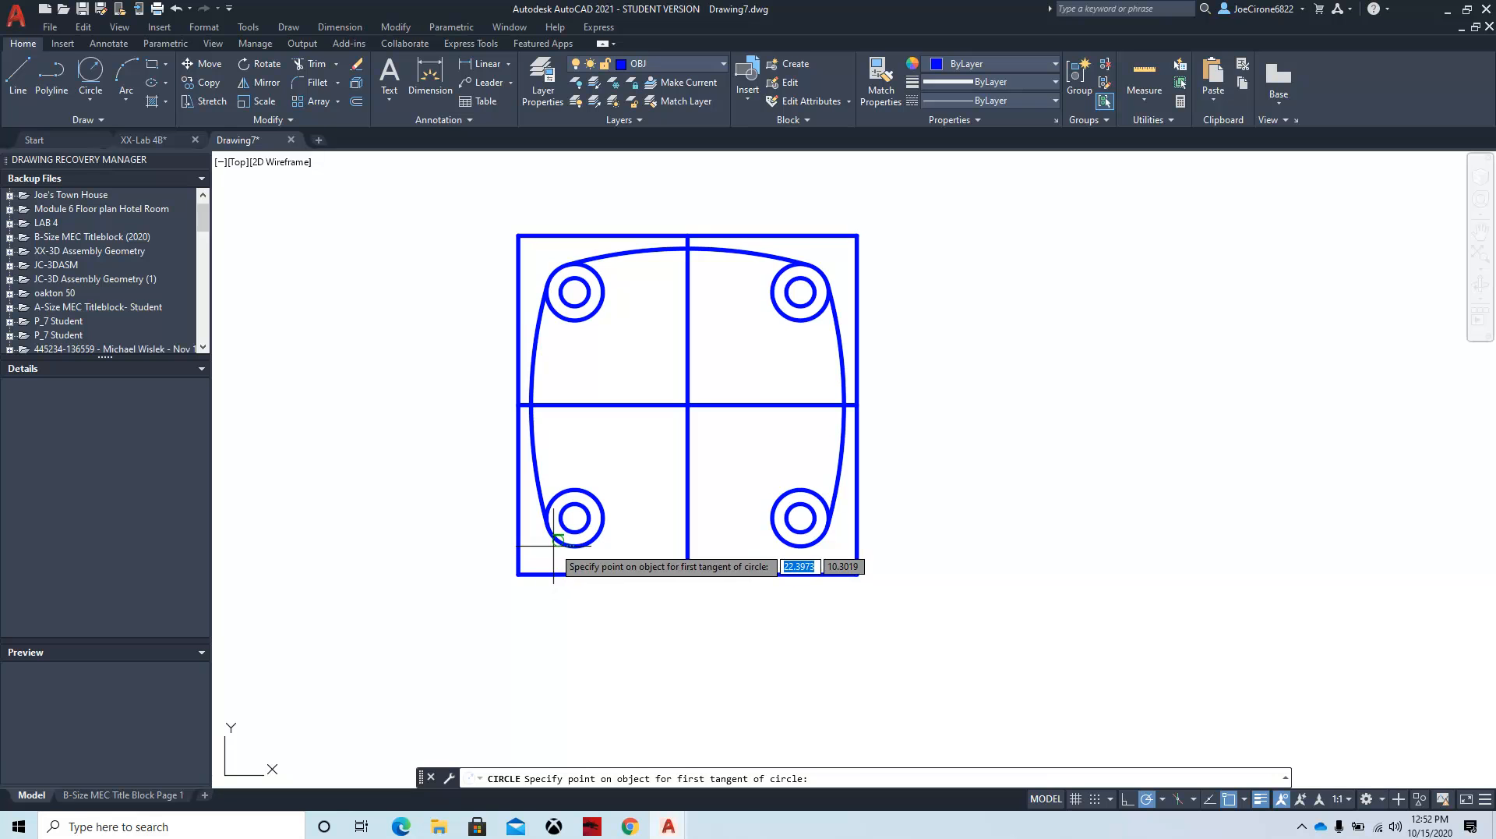
left_click(542, 546)
left_click(813, 549)
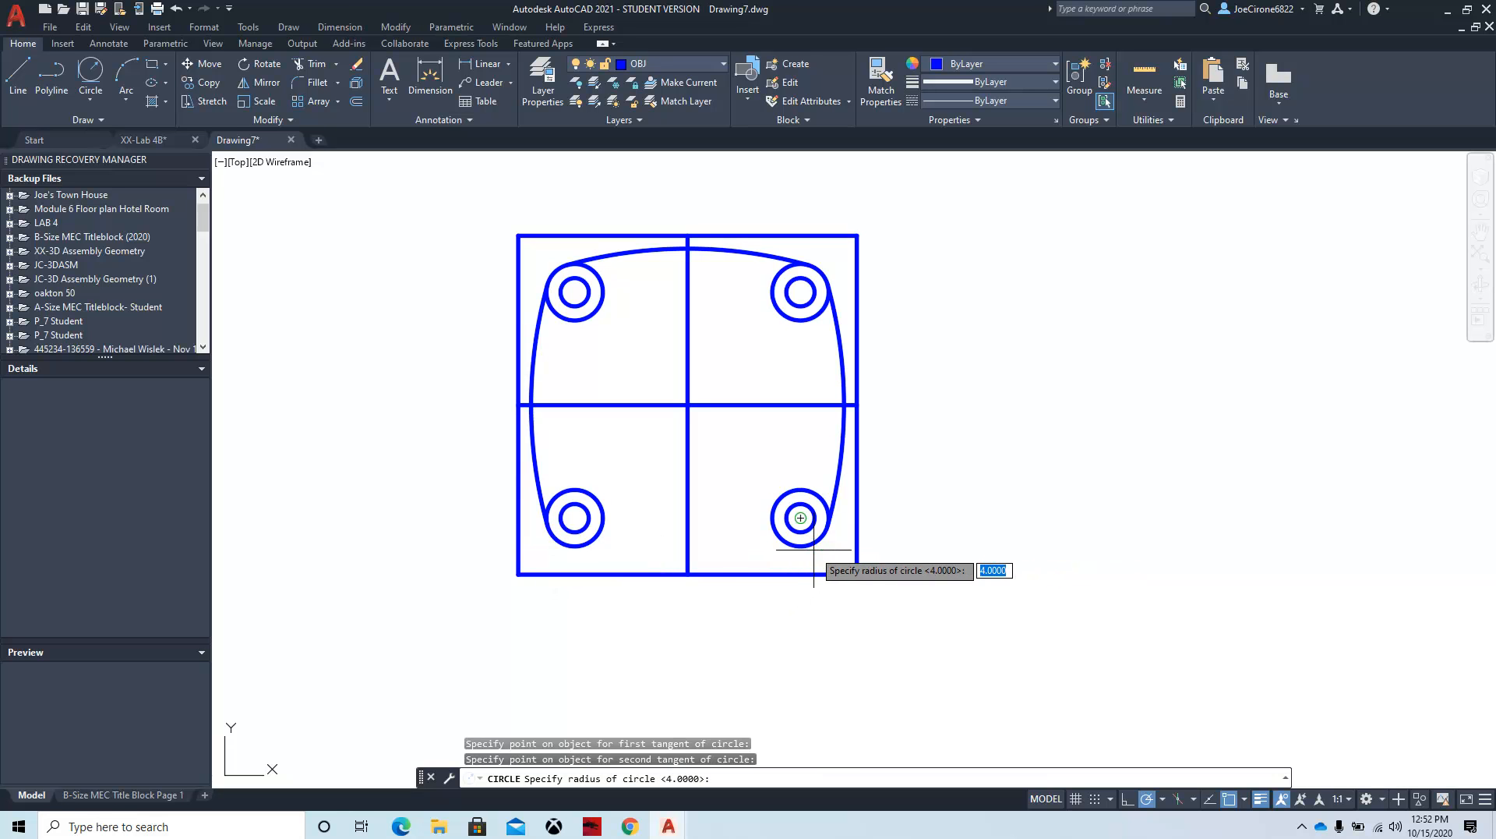
key("Return")
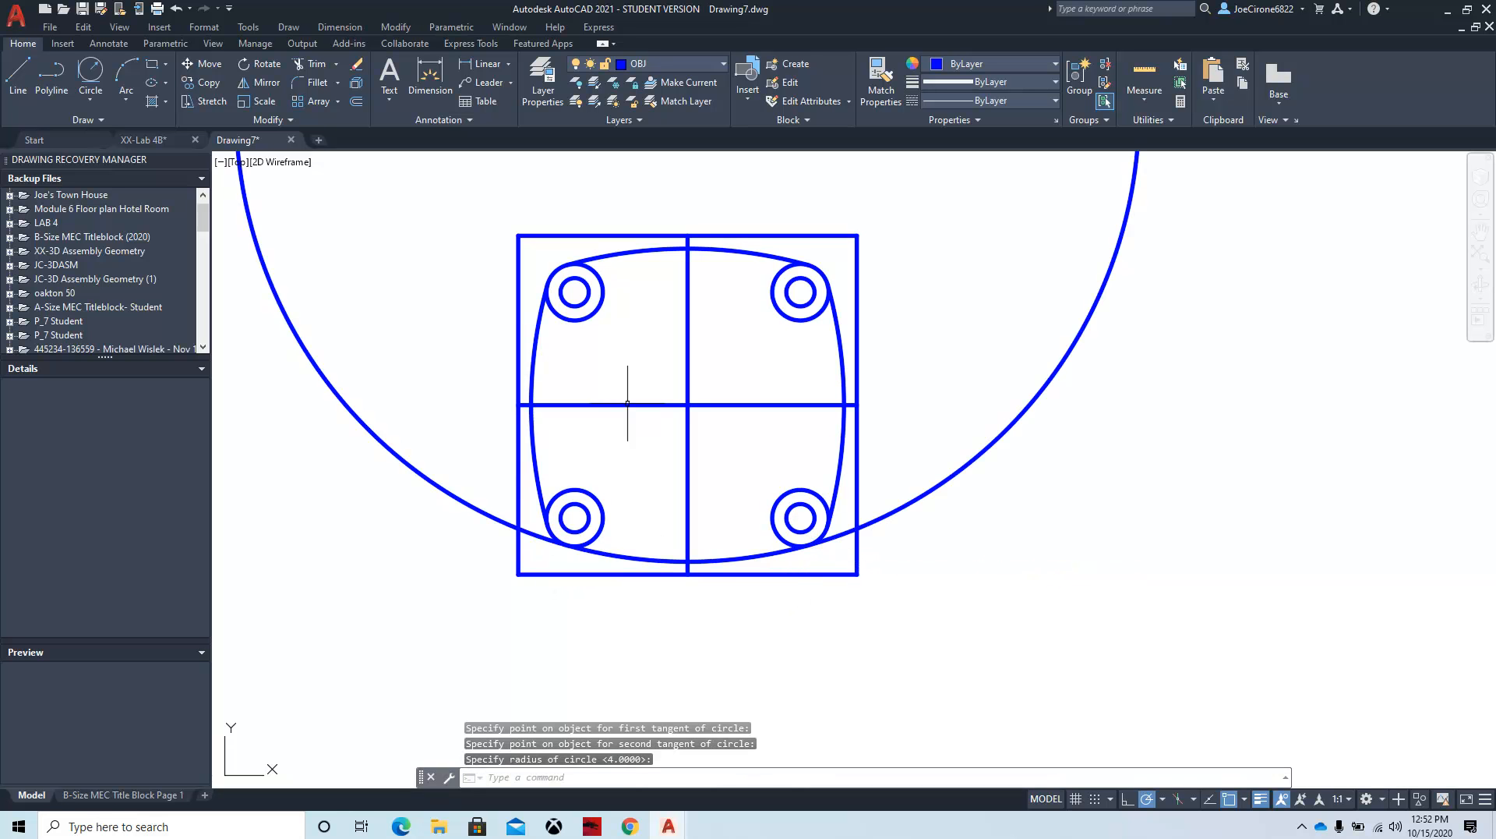
Step: Trim the lower radius 4 circle down to the arc between the lower-left and lower-right corner circles
left_click(325, 69)
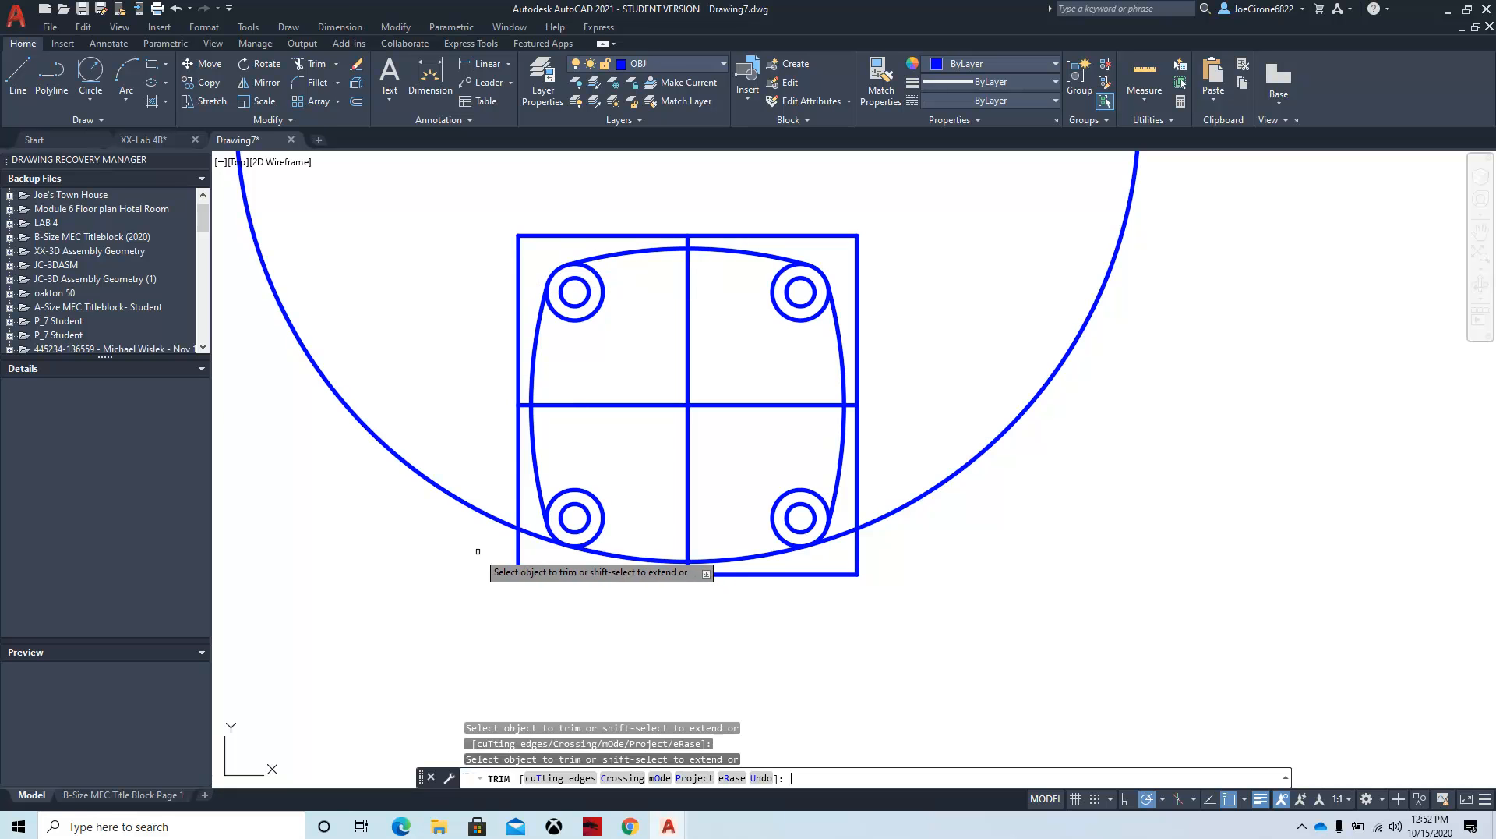
left_click(434, 418)
left_click(361, 524)
key("Return")
left_click_drag(848, 556, 844, 517)
left_click_drag(537, 551, 533, 532)
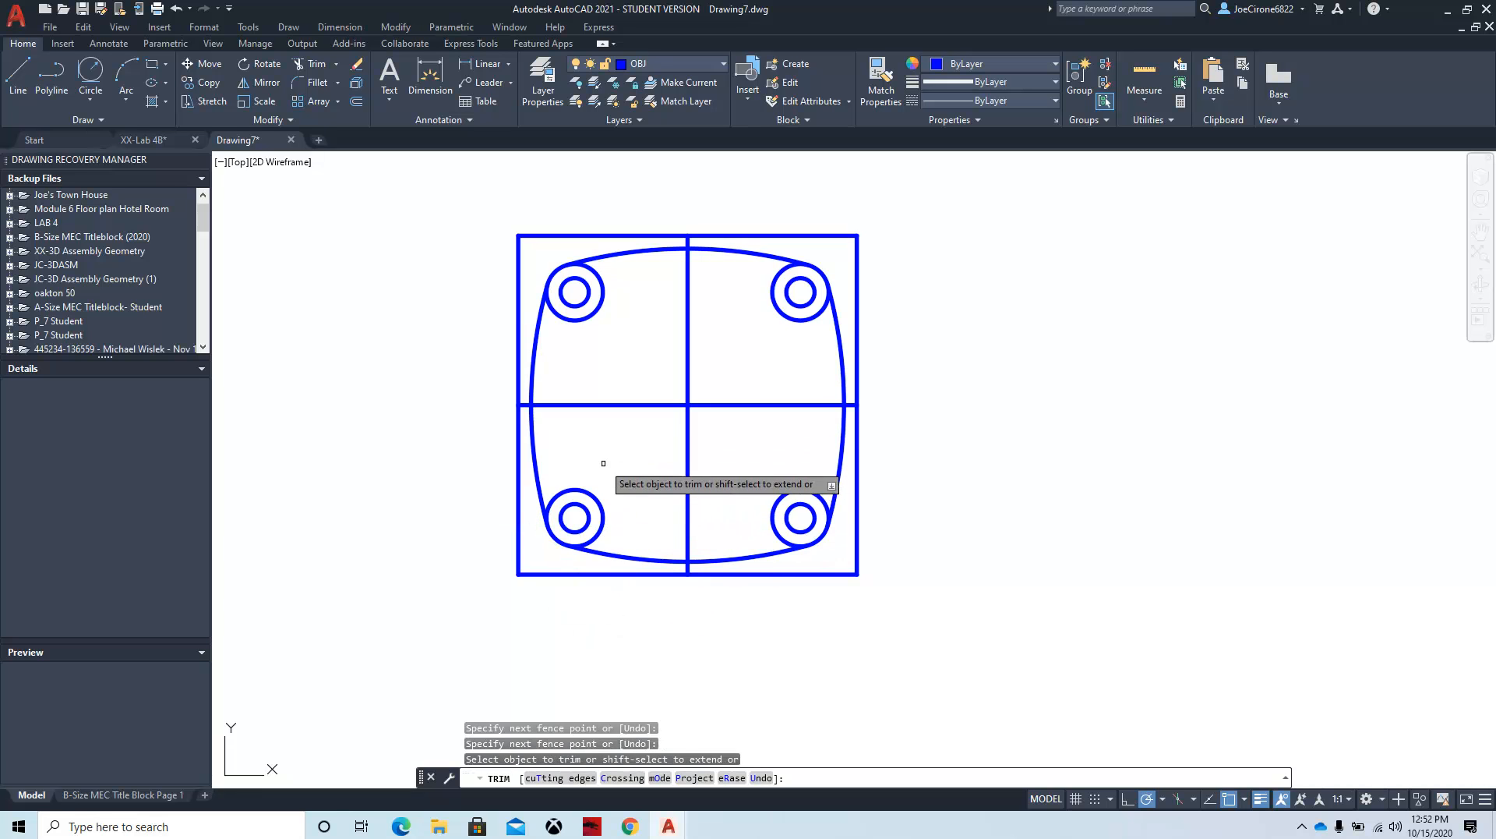
Step: Trim the inner portions of the four .25 radius corner circles, leaving only the rounded corners of the arc outline
left_click_drag(597, 477, 578, 503)
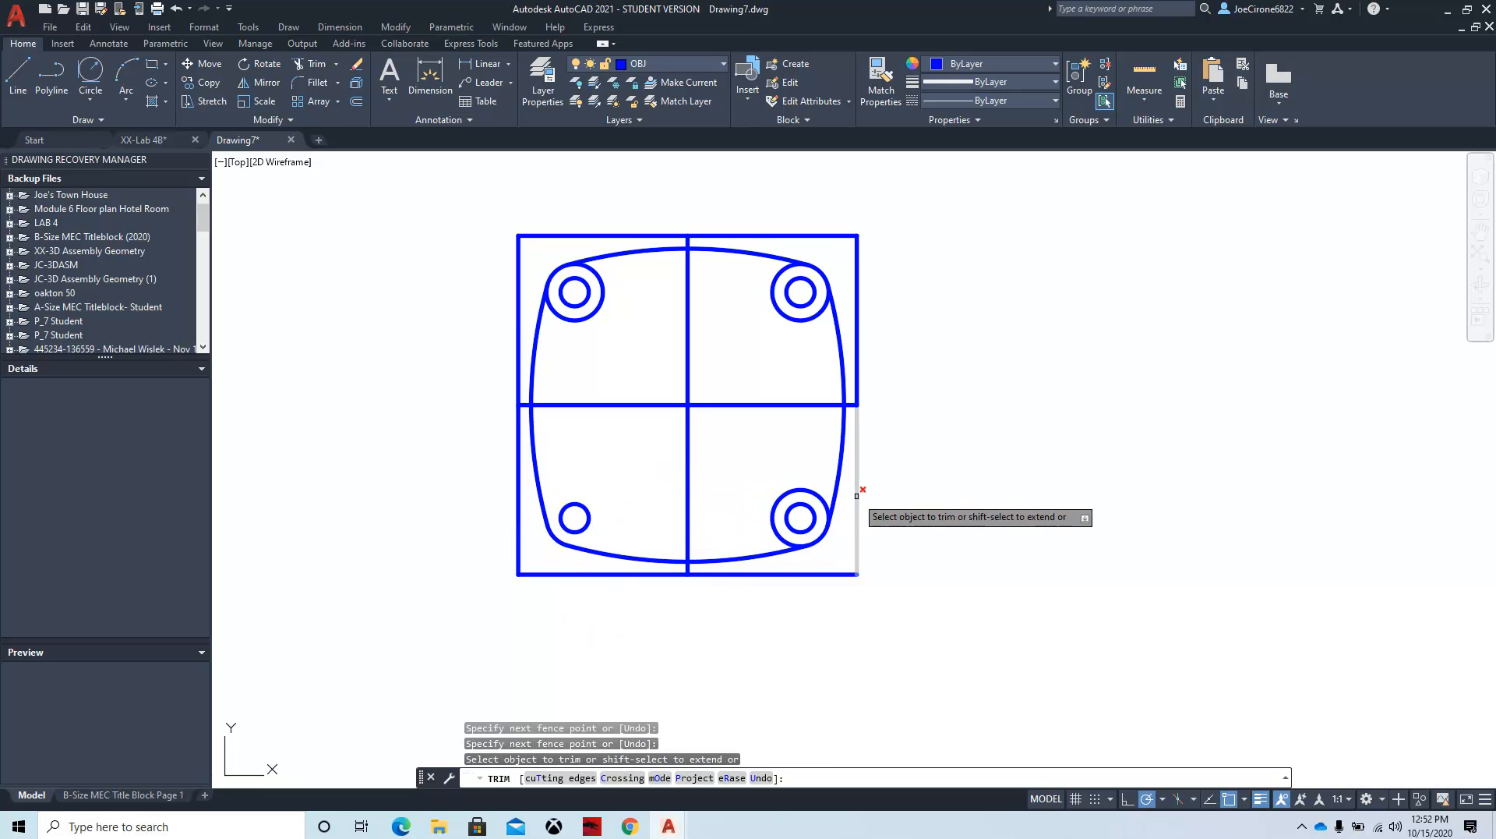
left_click_drag(772, 466, 780, 499)
left_click_drag(778, 337, 780, 301)
left_click(590, 315)
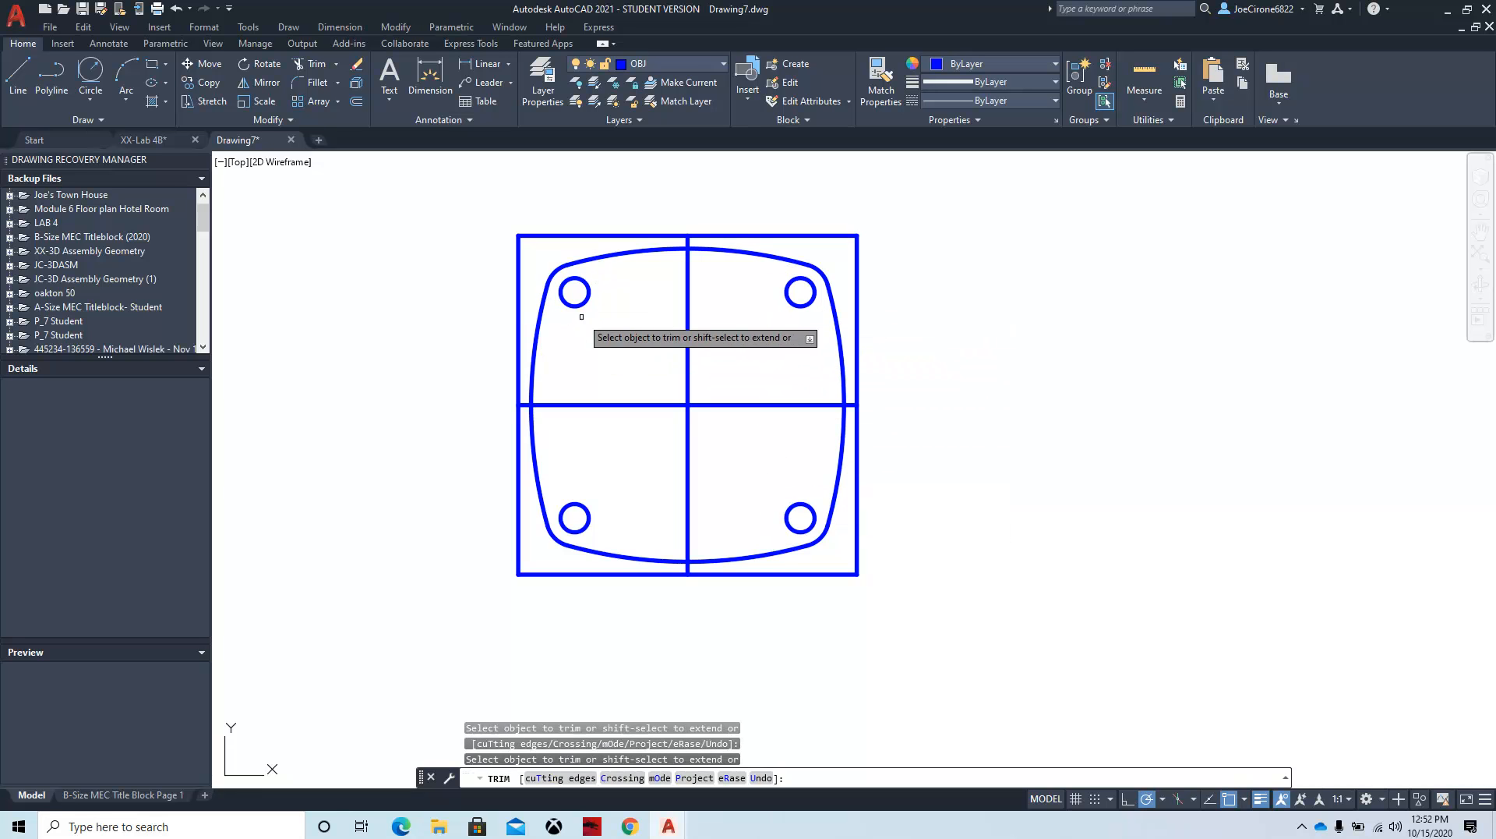
right_click(677, 360)
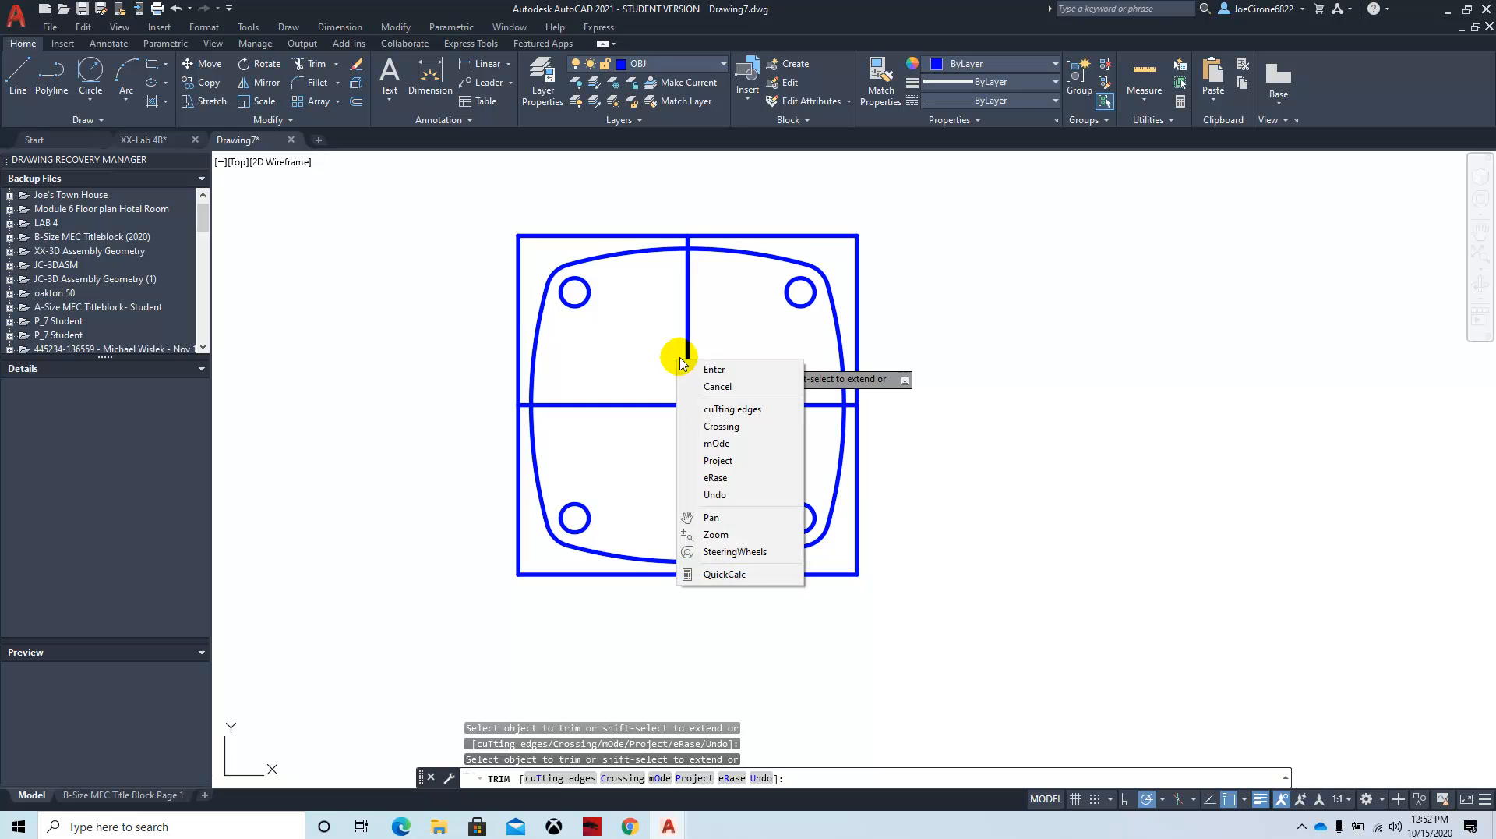
left_click(711, 371)
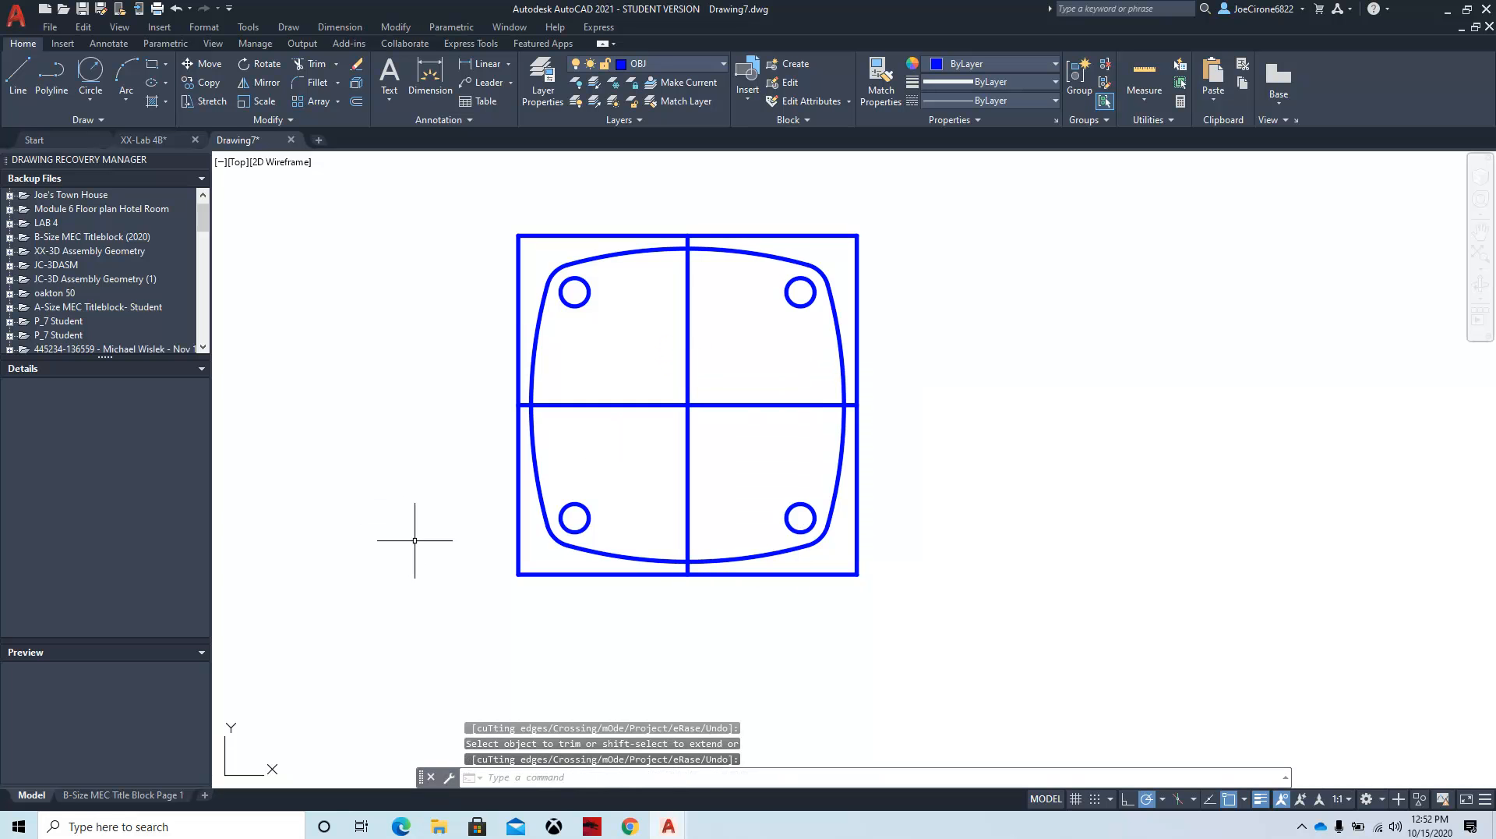
Step: Check the center pocket dimensions in the Chrome PDF and offset the vertical middle line .5 to the right in AutoCAD
left_click(629, 827)
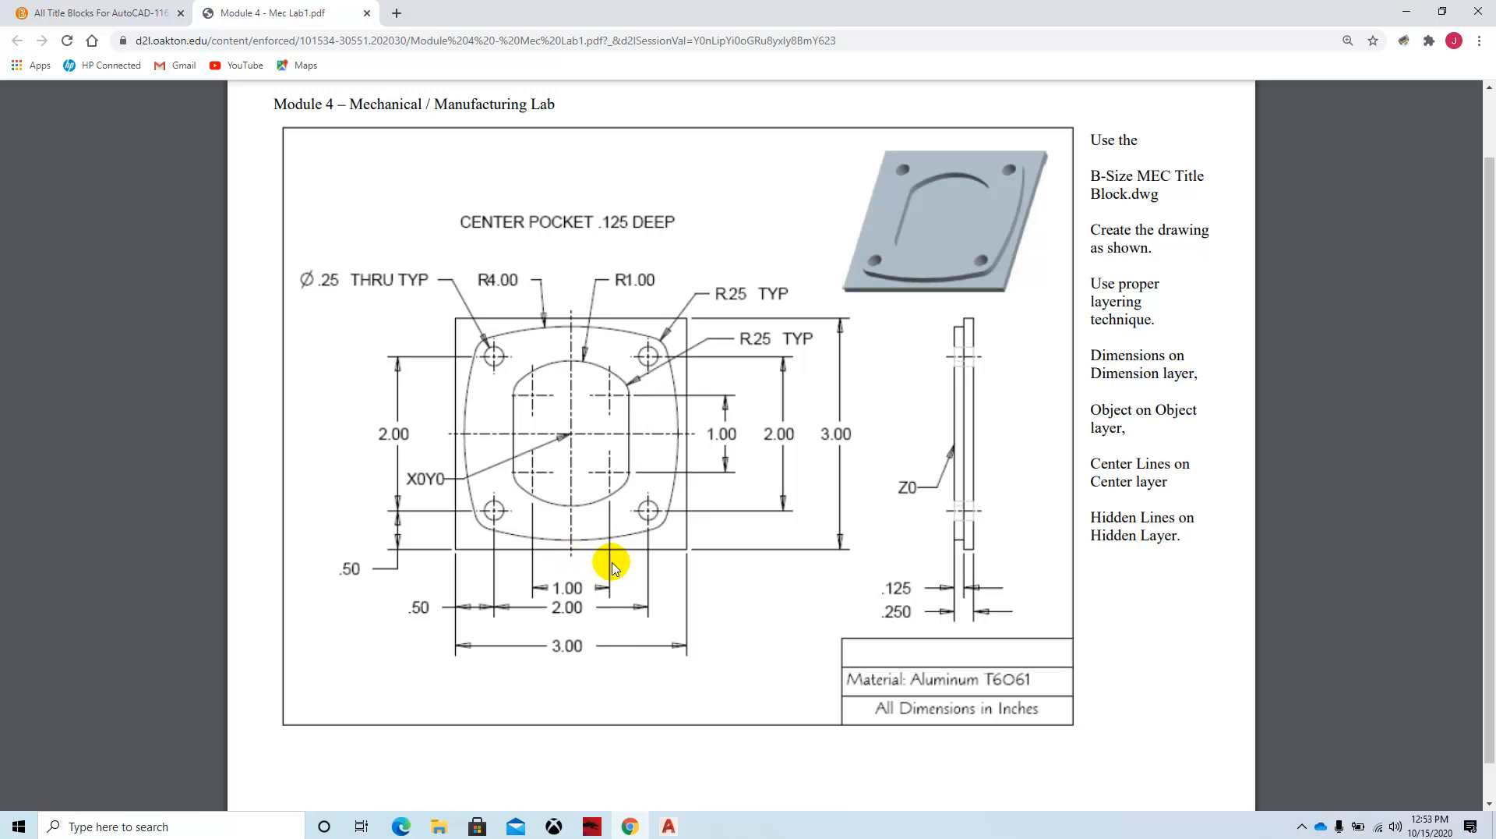
mouse_move(667, 825)
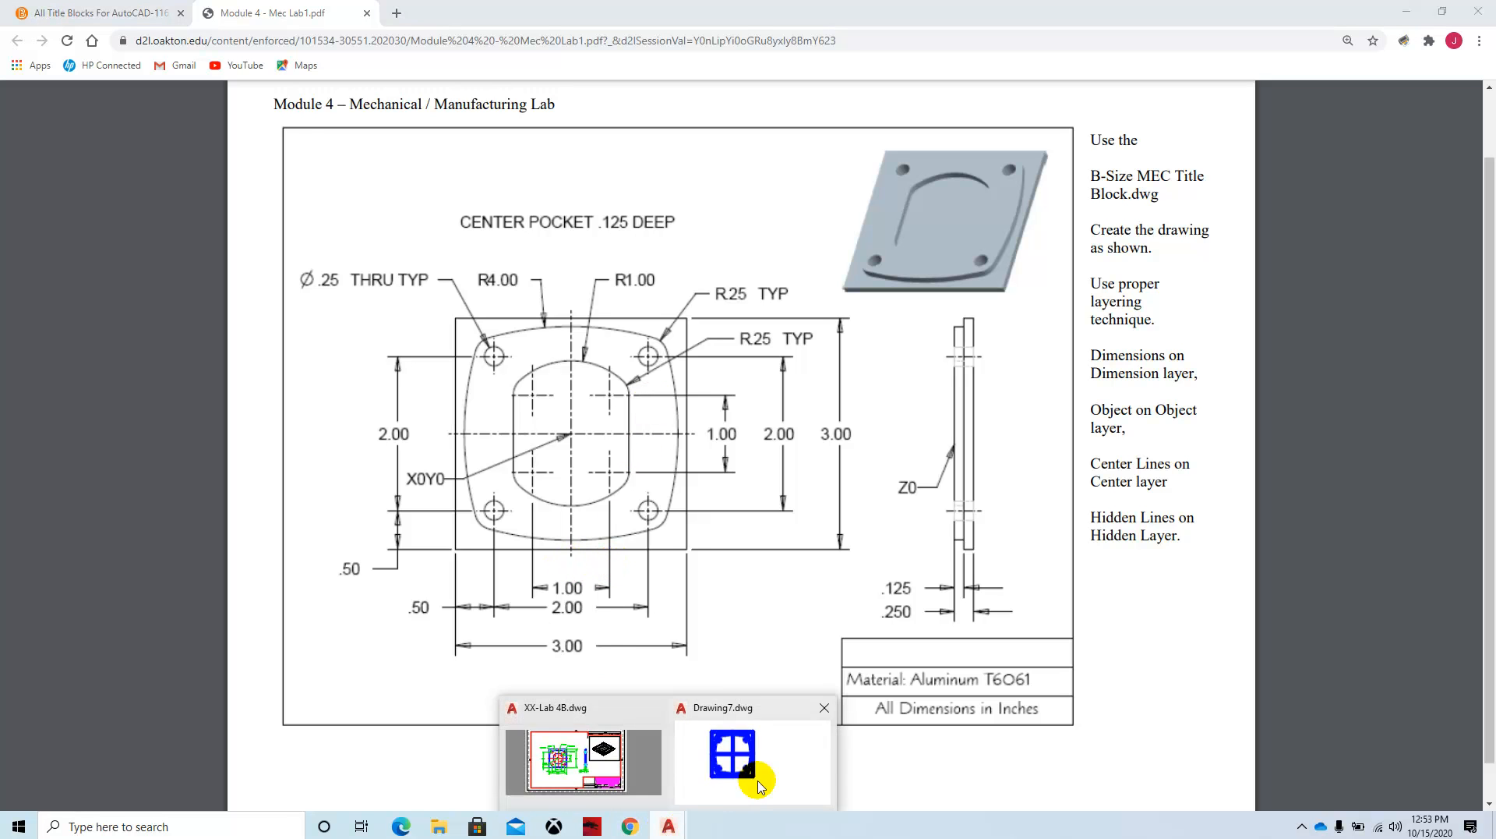
left_click(742, 774)
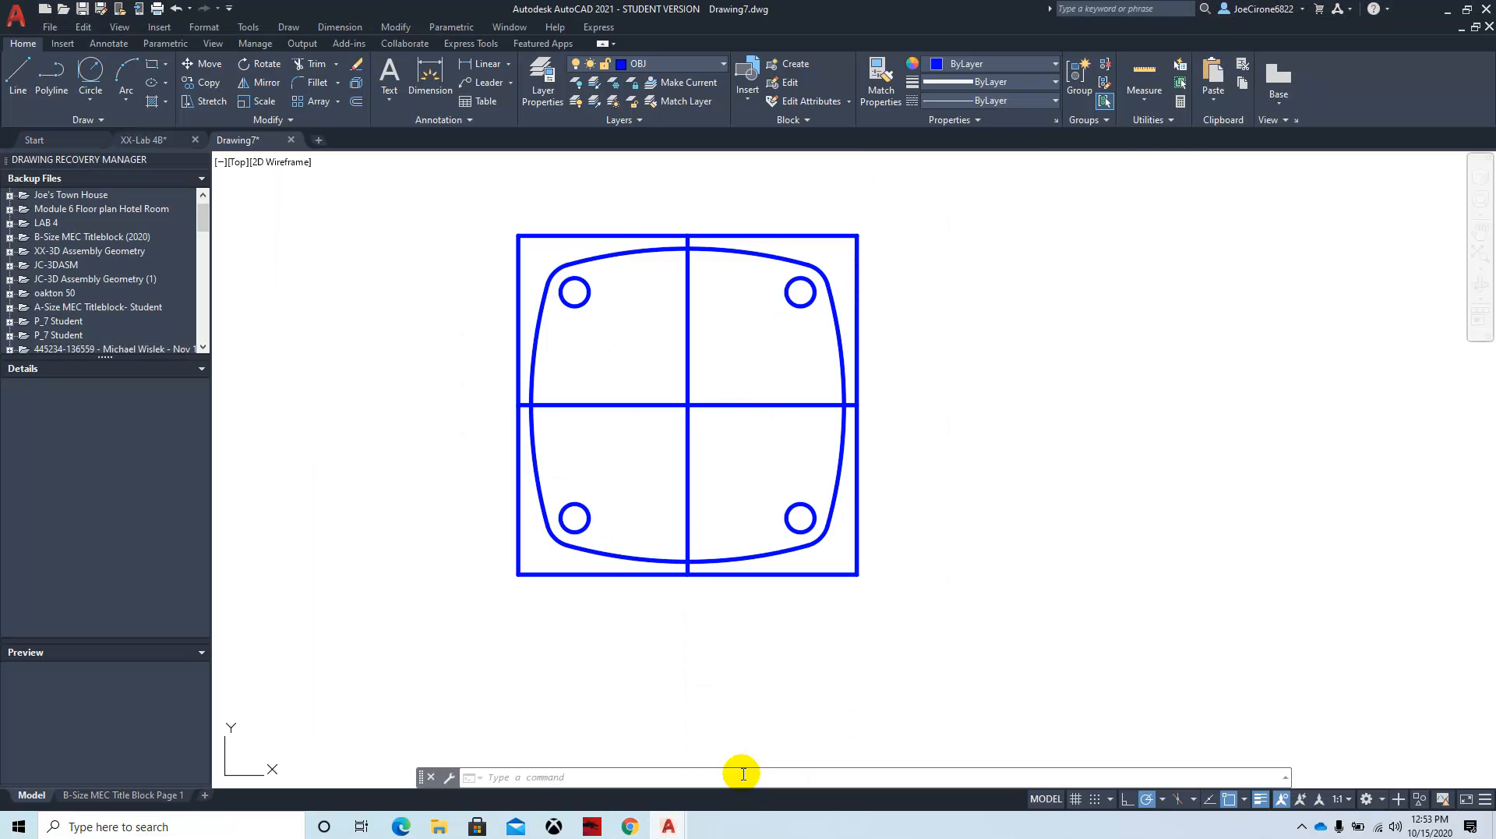
left_click(356, 102)
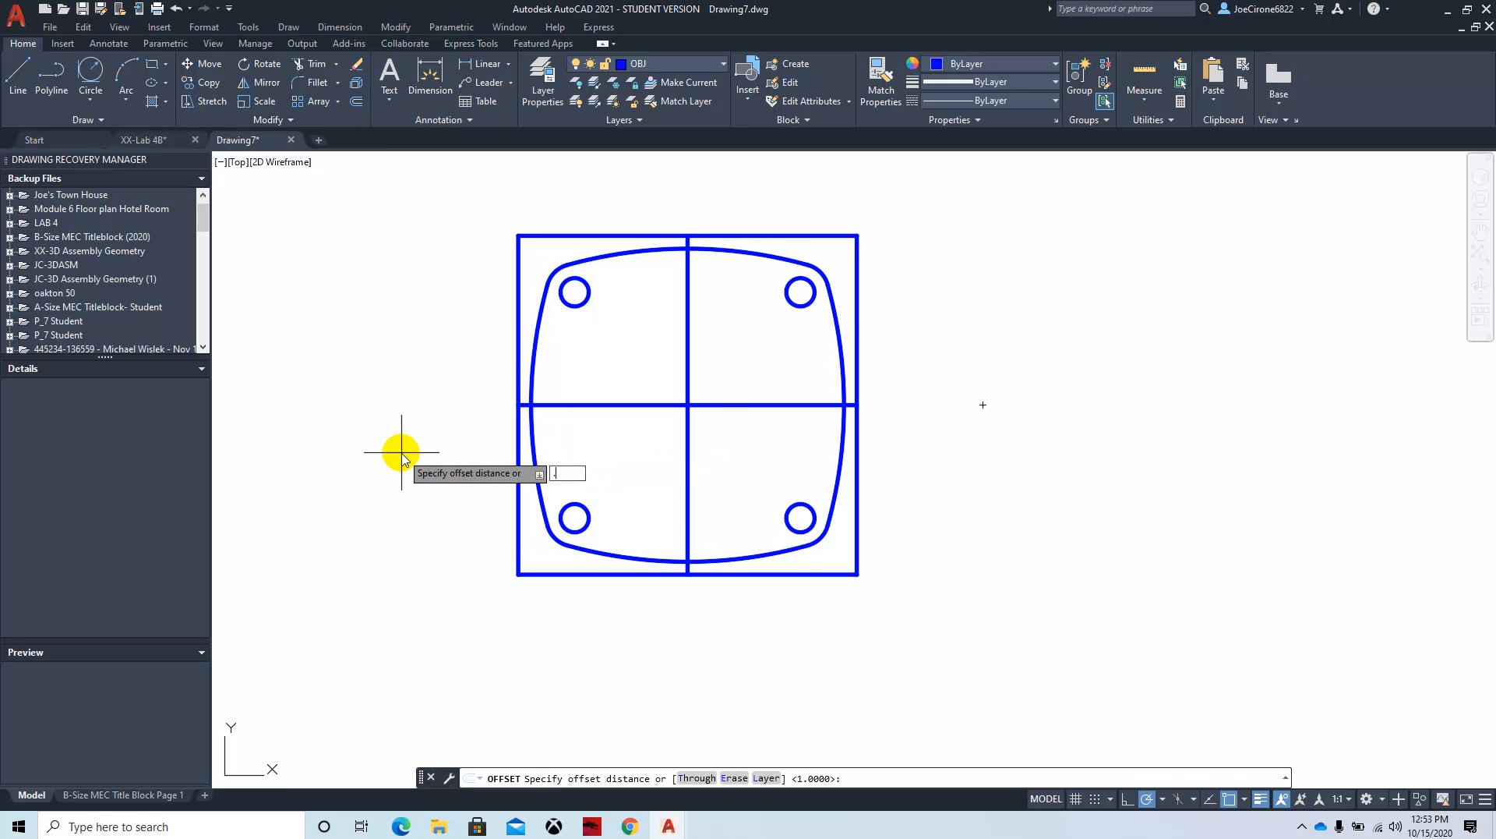
type(".5")
key("Return")
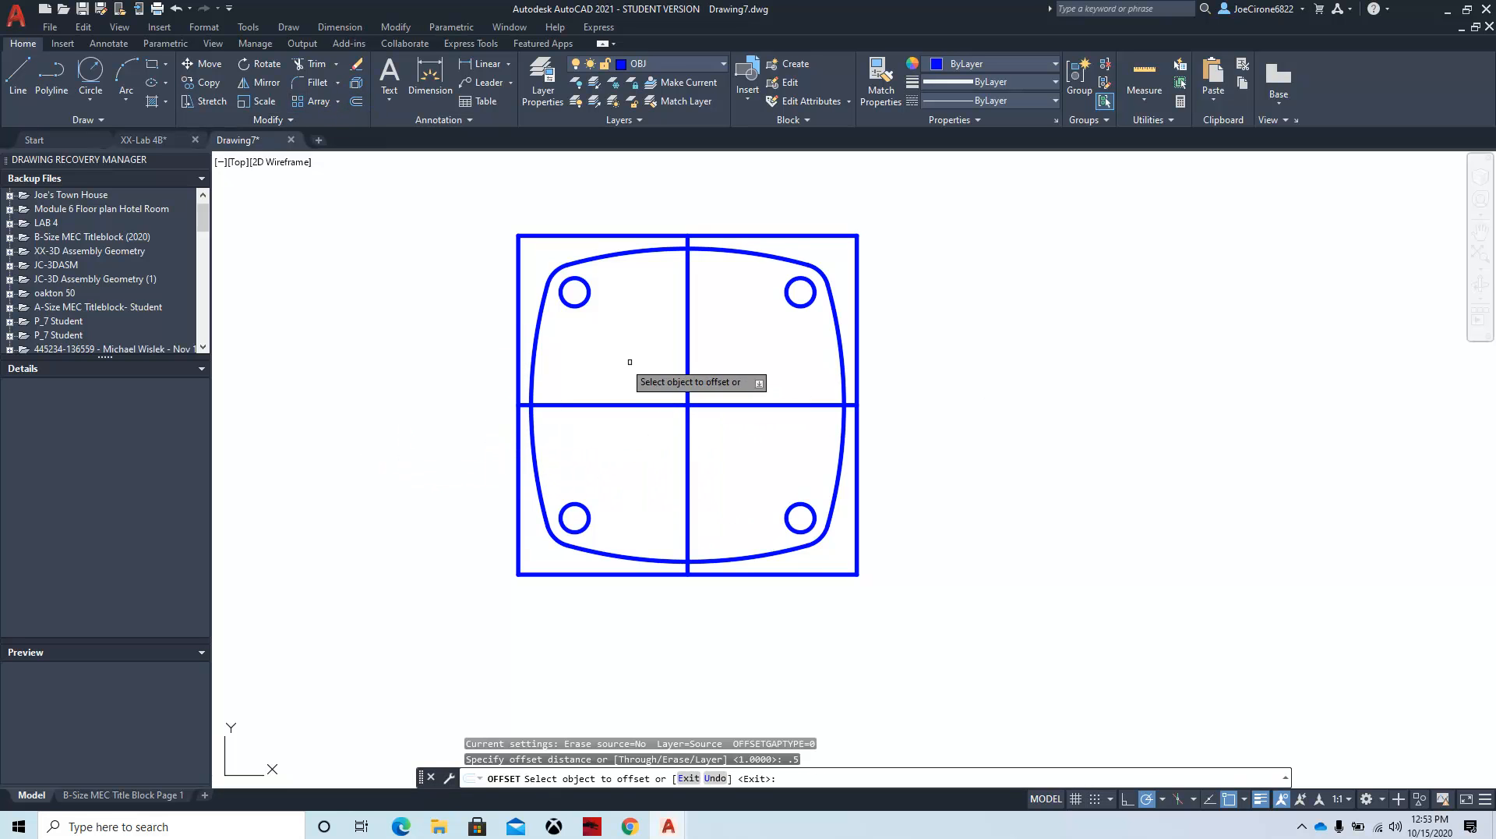
left_click(685, 369)
left_click(725, 374)
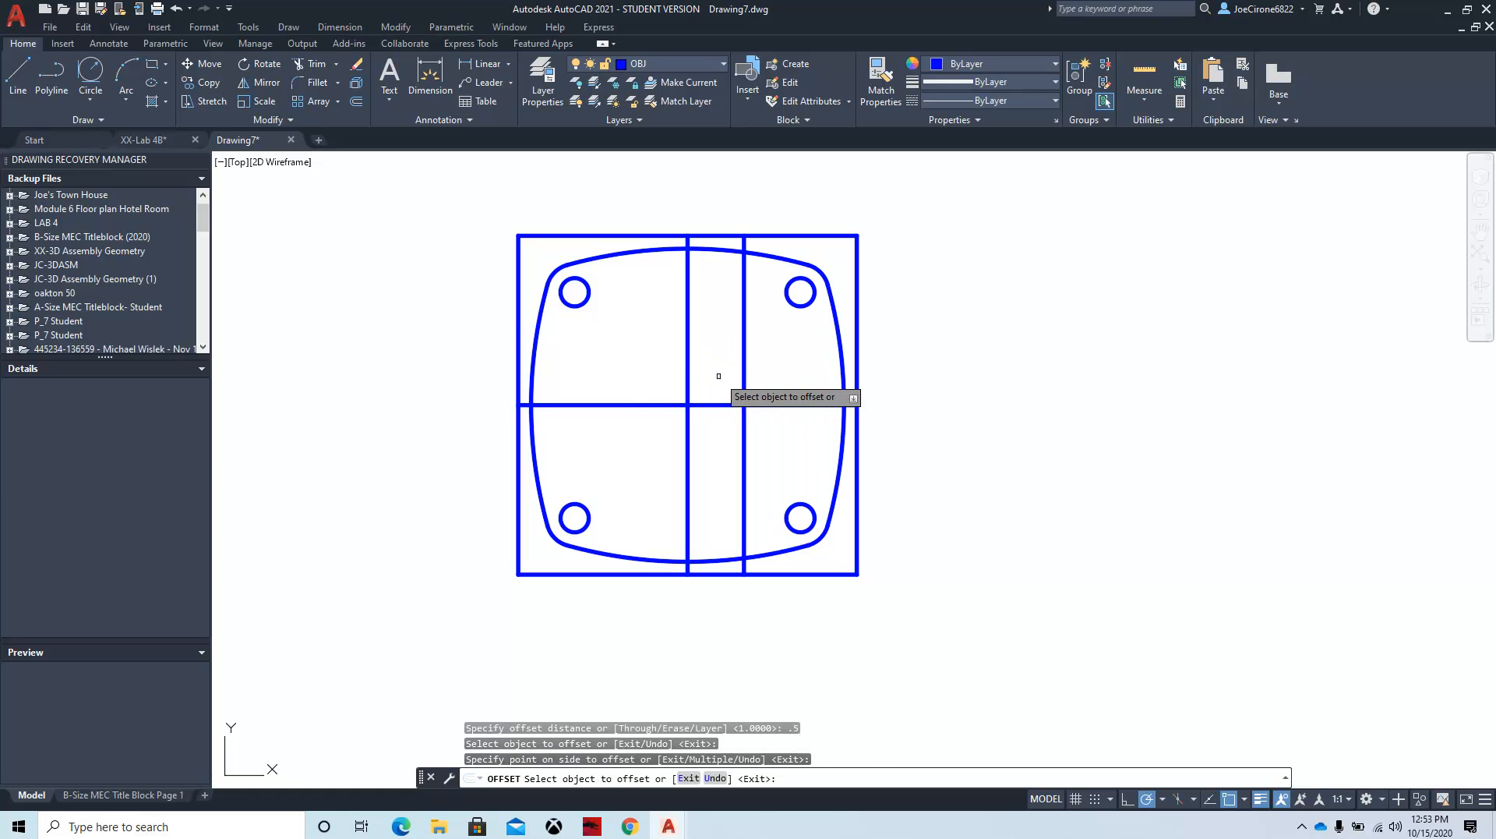
Step: Offset the vertical middle line .5 to the left and the horizontal middle line .5 both below and above
left_click(686, 375)
left_click(639, 374)
left_click(678, 405)
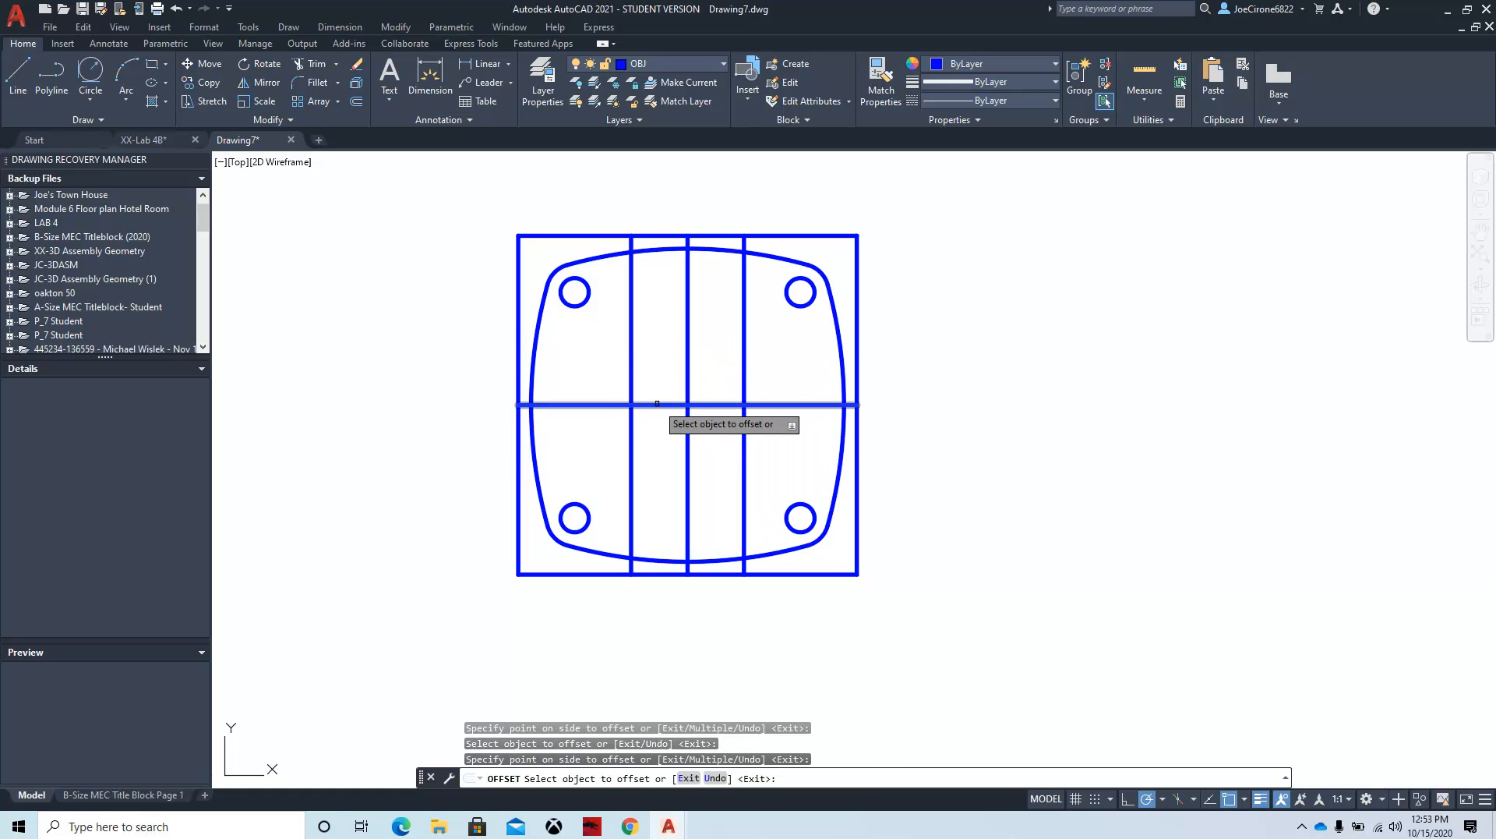
left_click(658, 429)
left_click(659, 405)
left_click(668, 335)
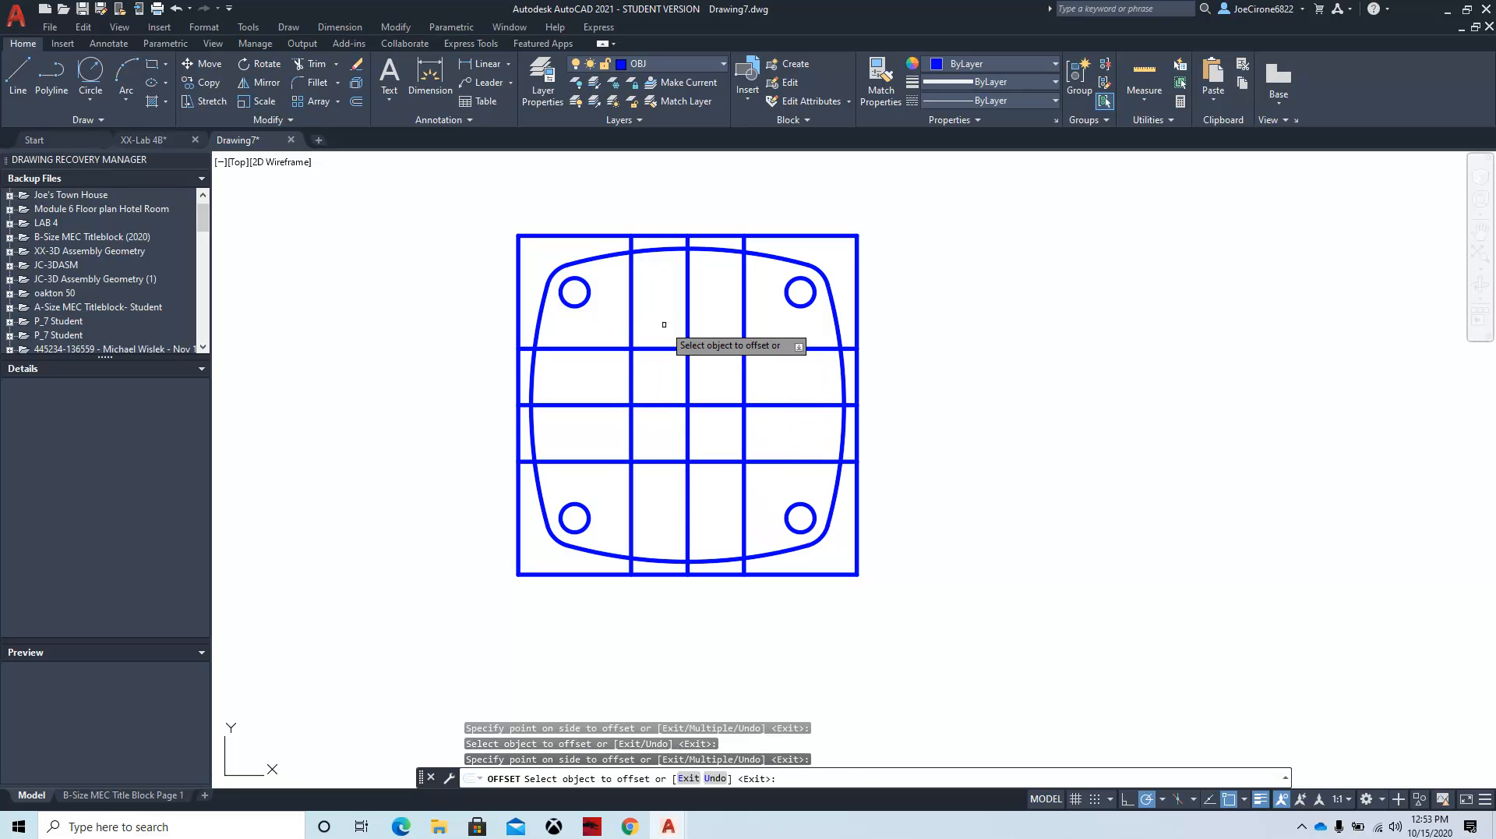
right_click(668, 331)
left_click(698, 336)
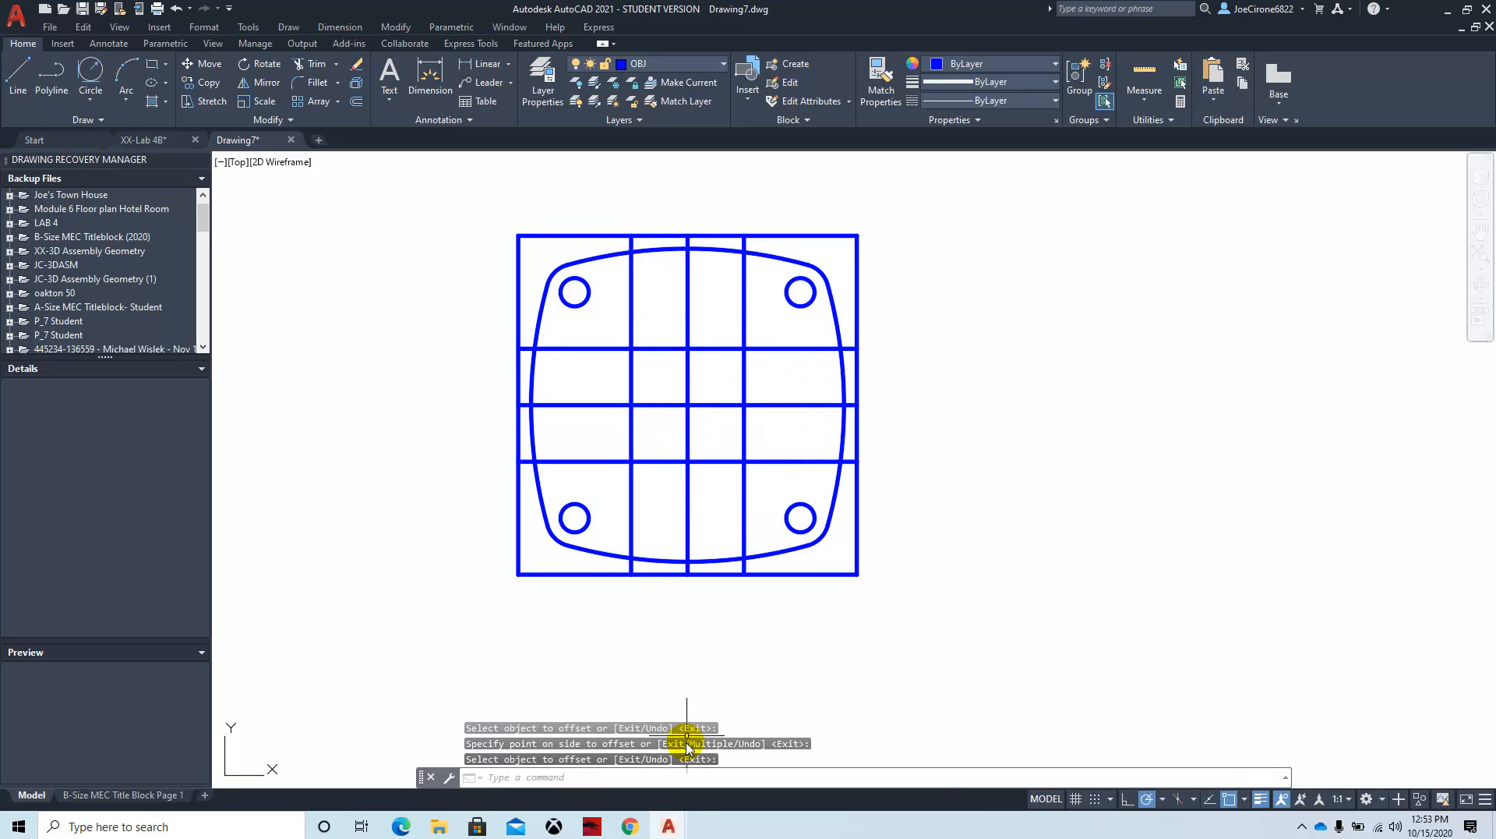
Step: Check the center pocket's arc and corner radii in the Chrome PDF and return to AutoCAD
left_click(624, 828)
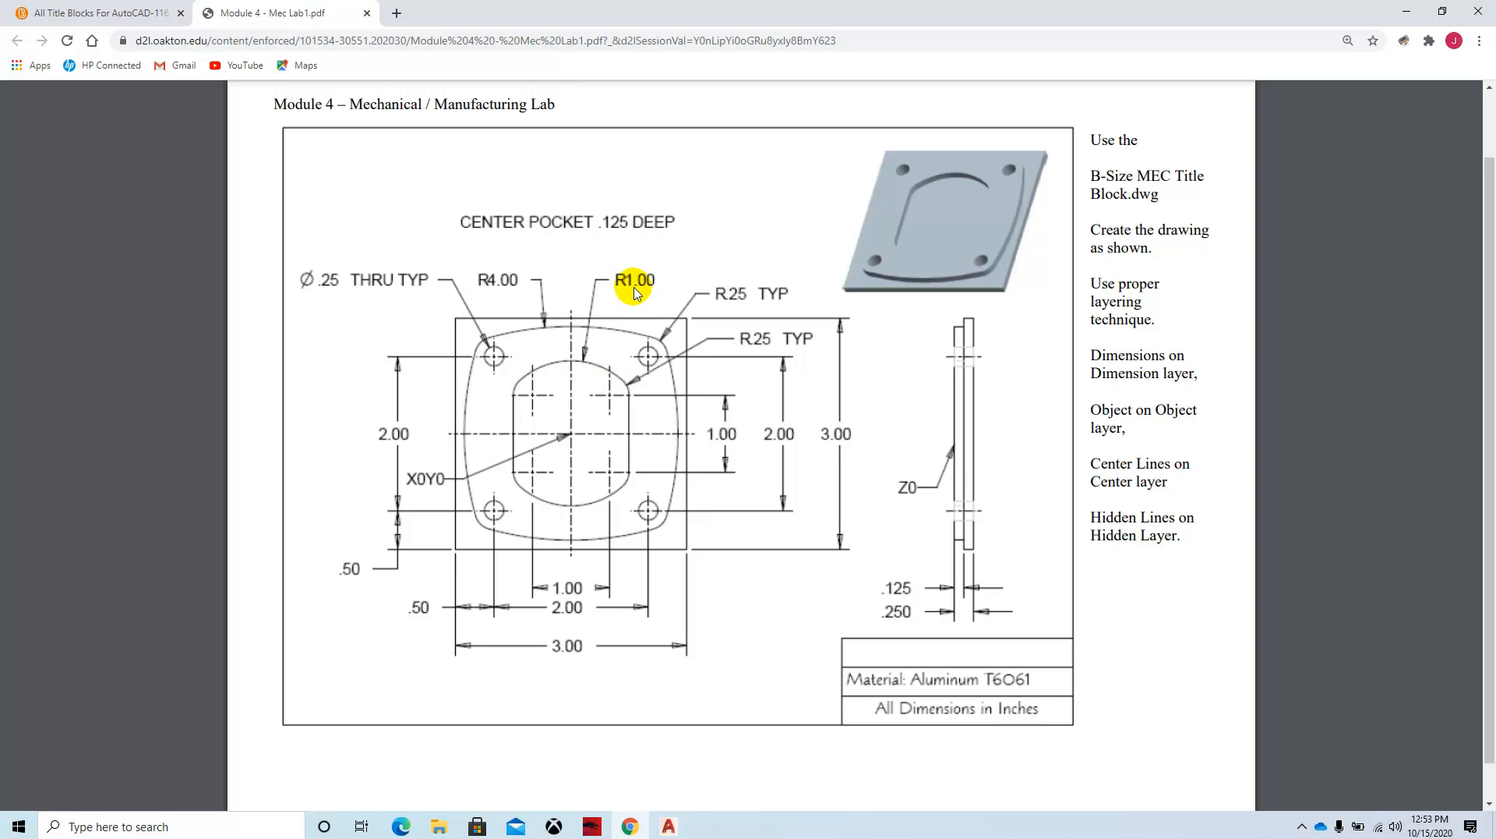
left_click(668, 828)
left_click(733, 767)
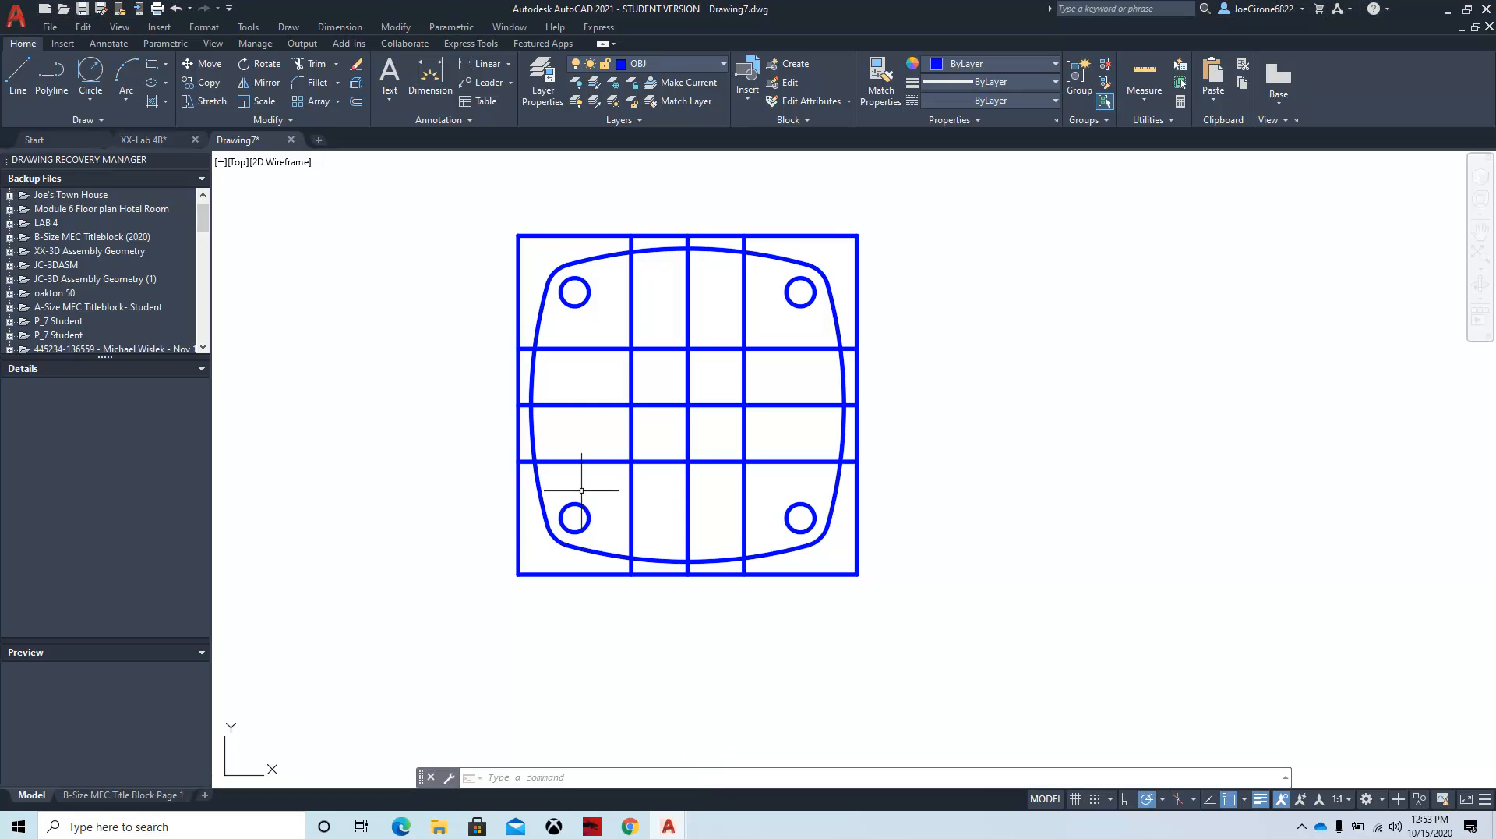
left_click(94, 101)
left_click(126, 127)
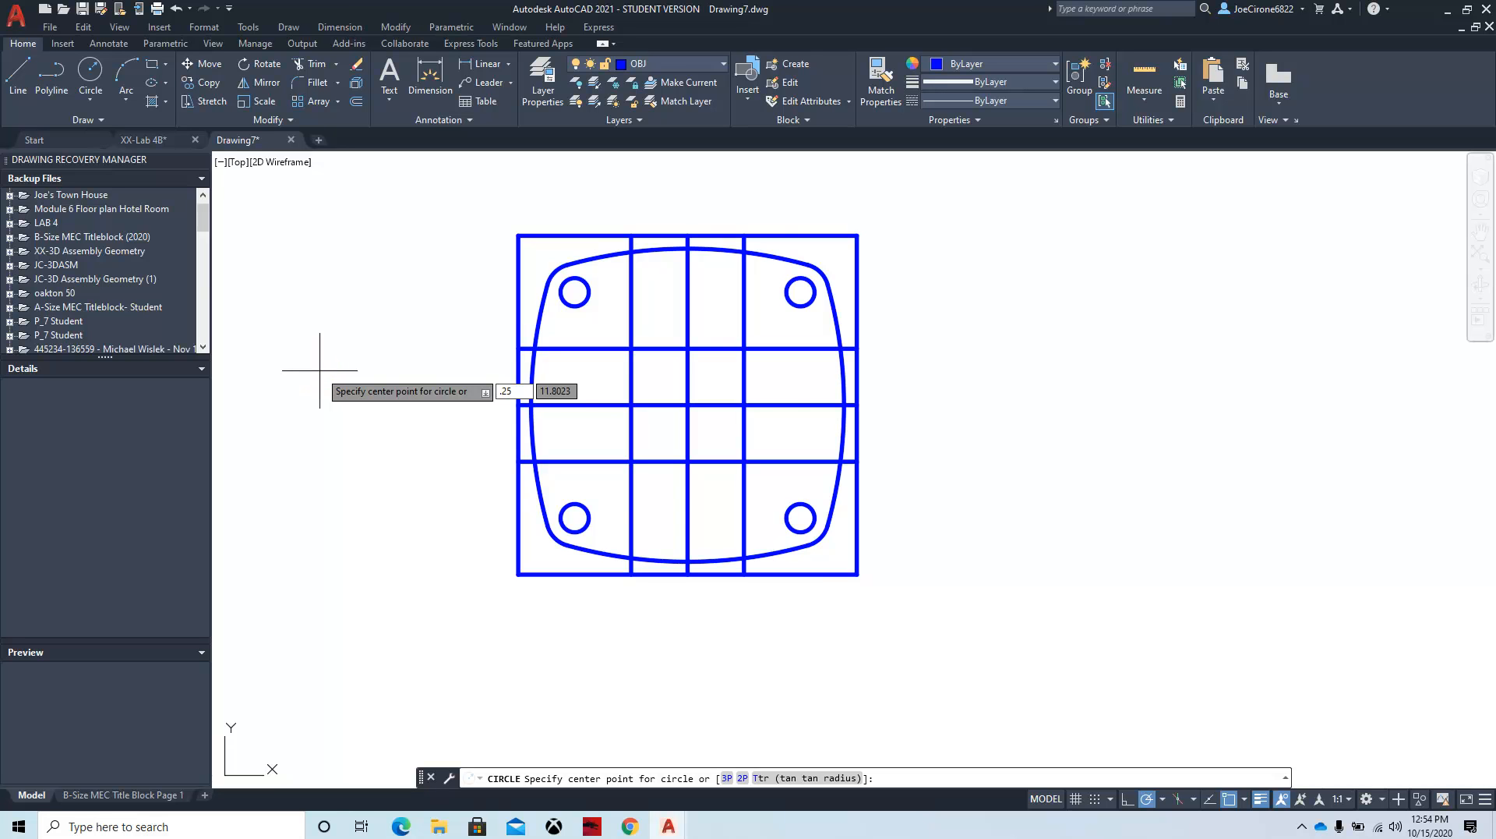
type(".25")
key("Return")
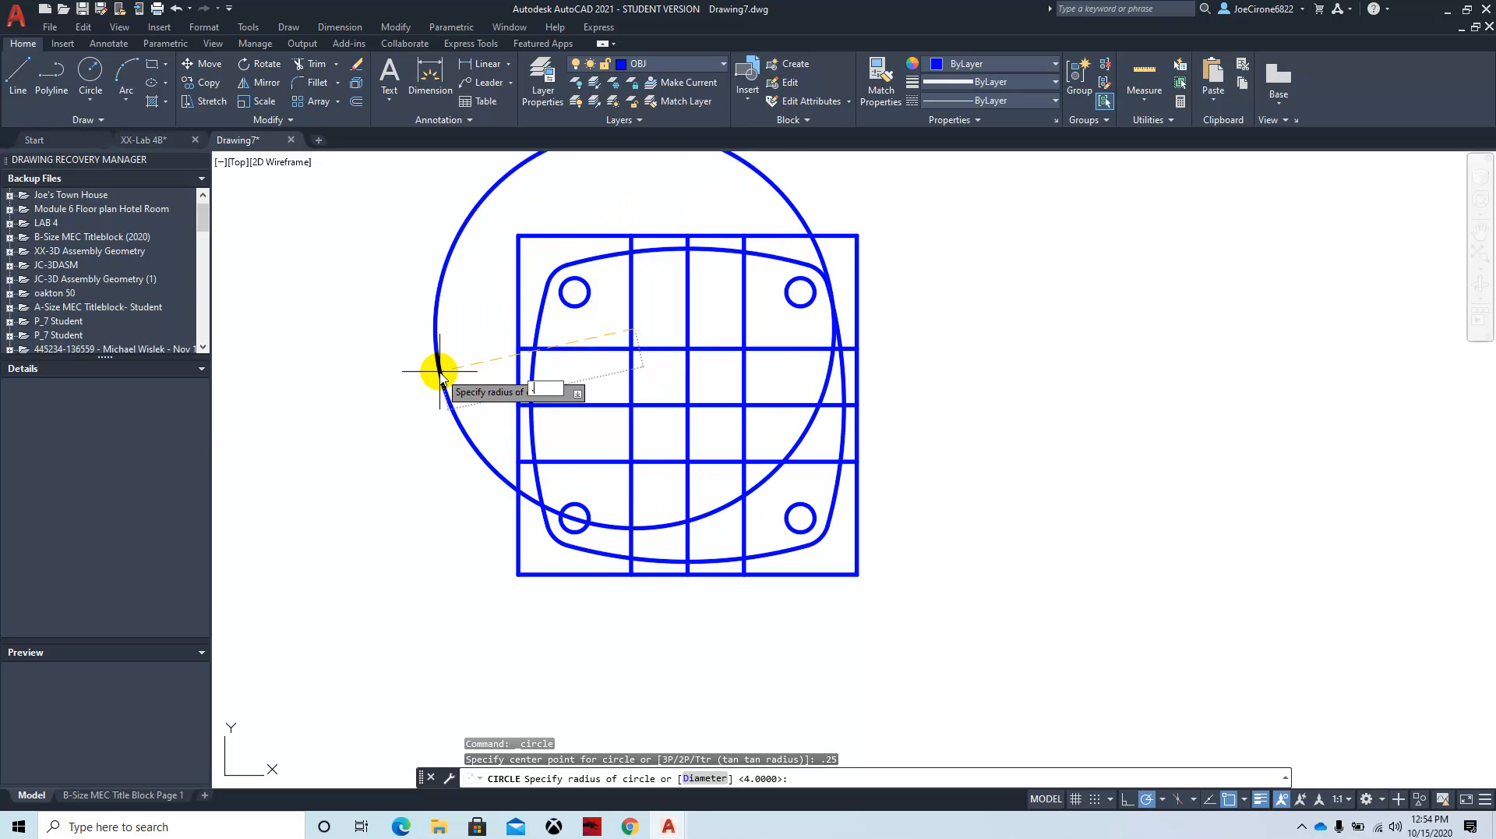
key("Return")
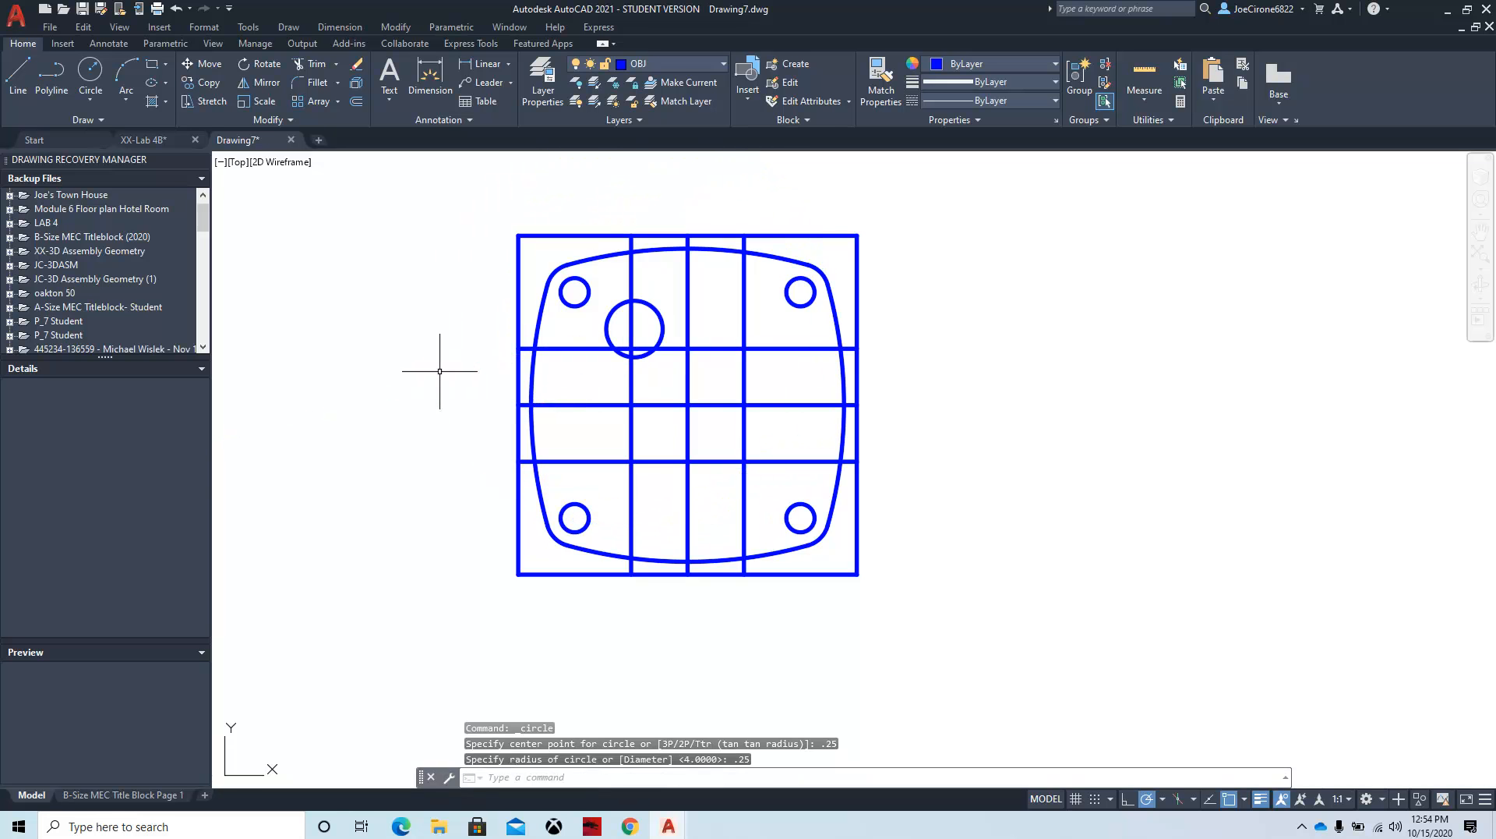
left_click(641, 319)
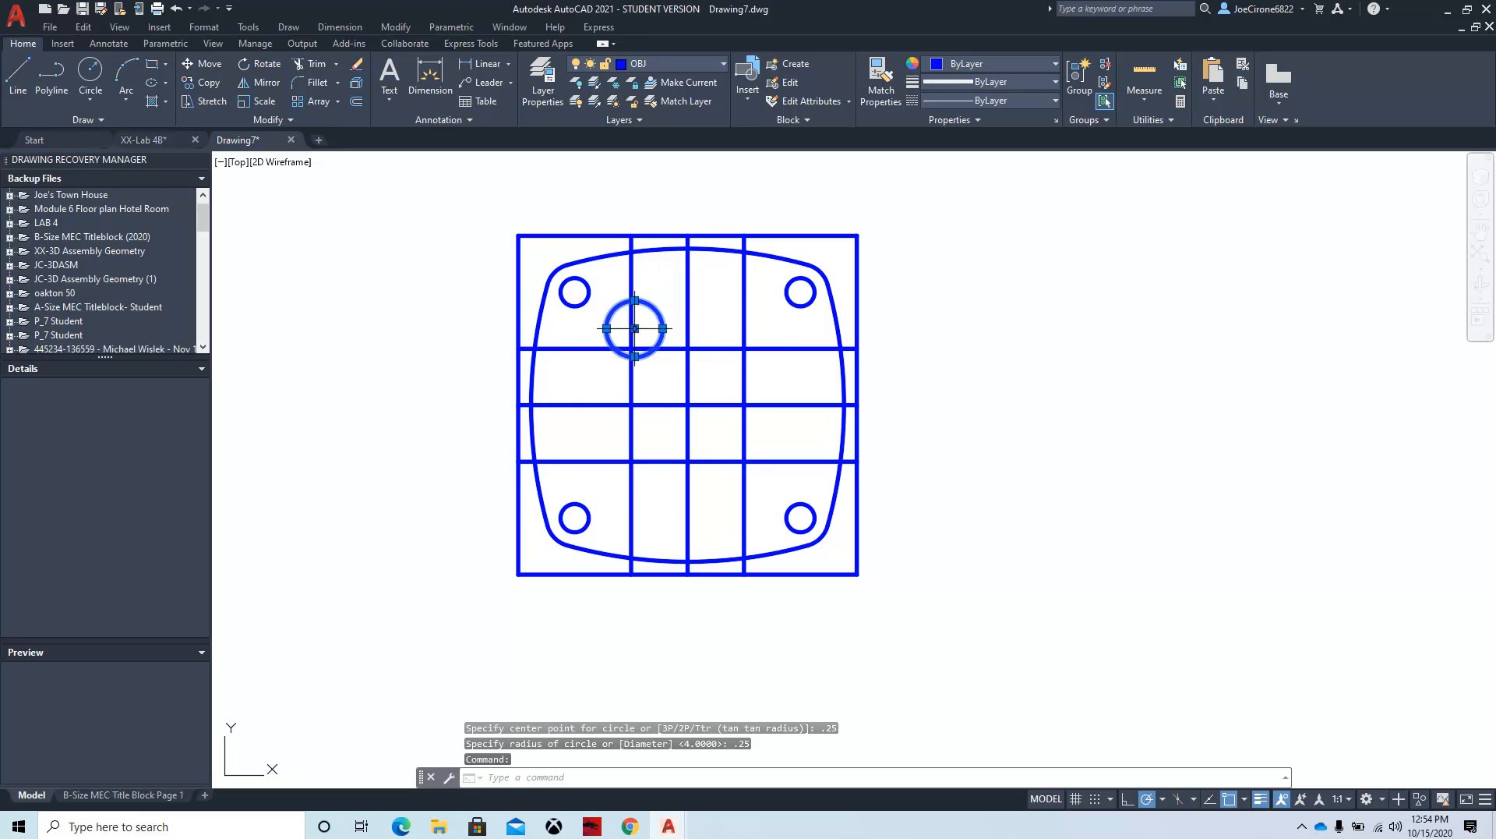
left_click(636, 328)
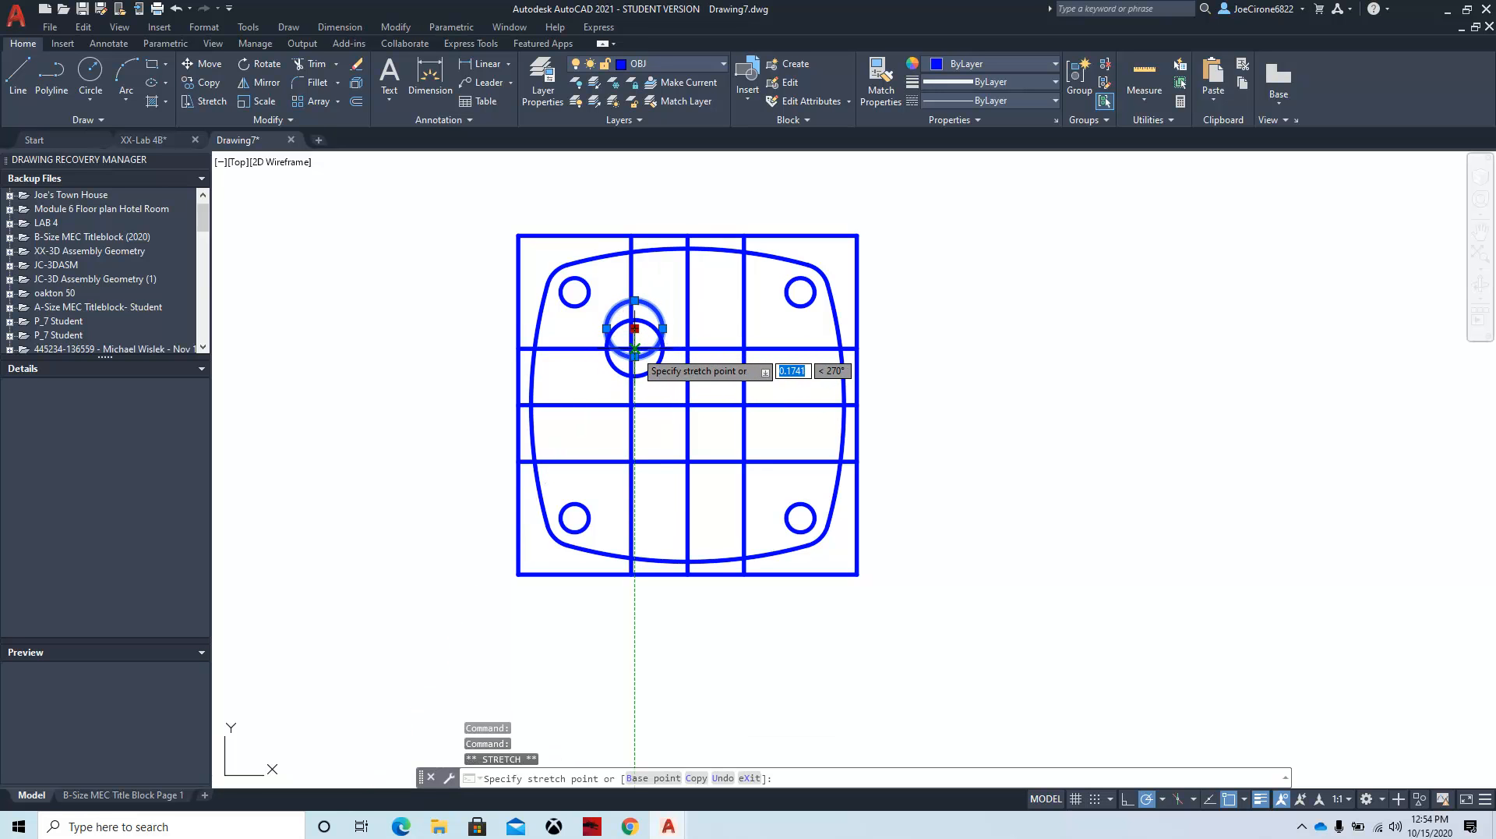
key("BackSpace")
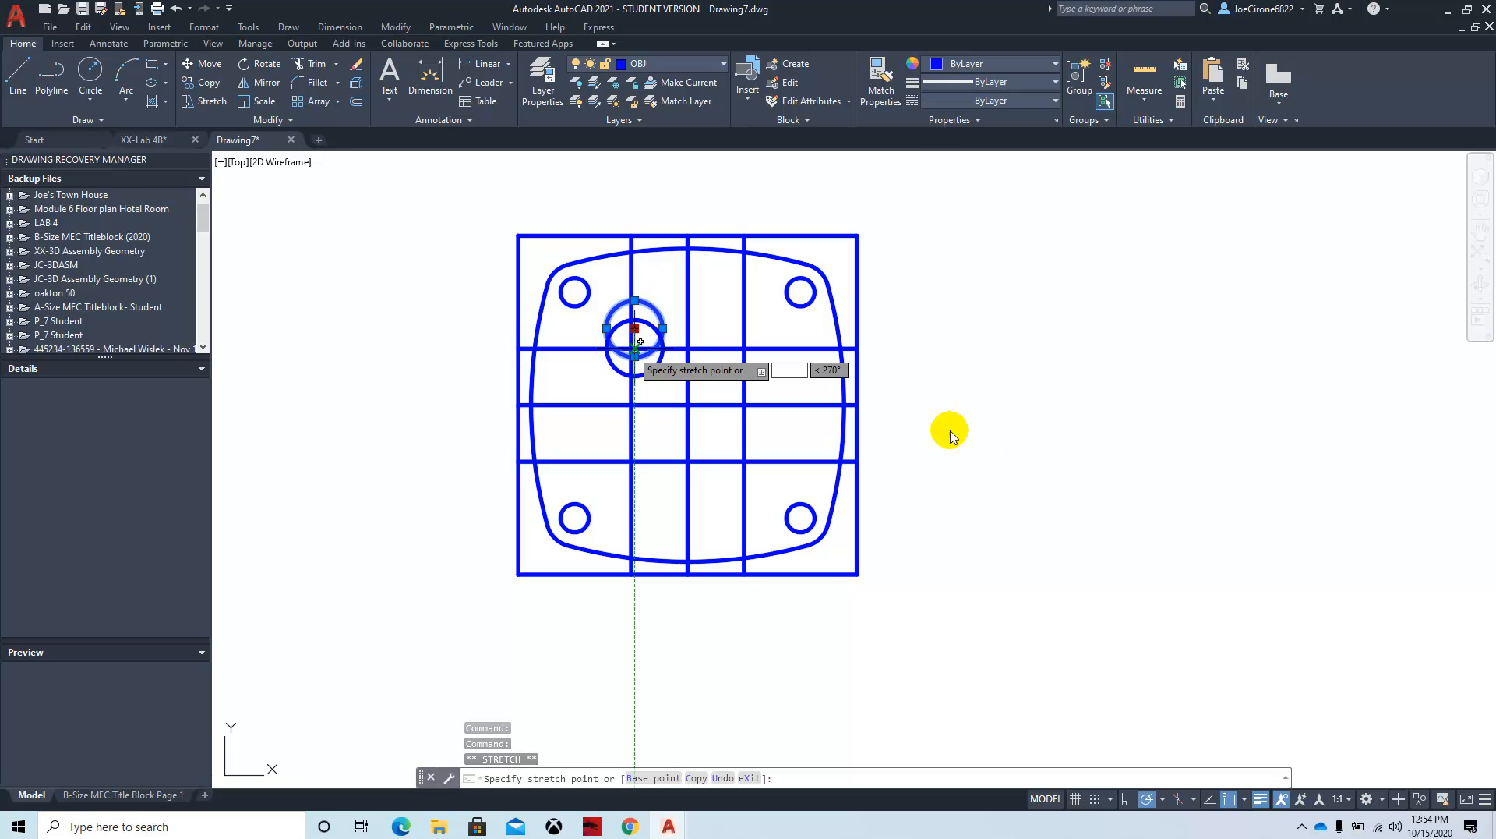
left_click(355, 70)
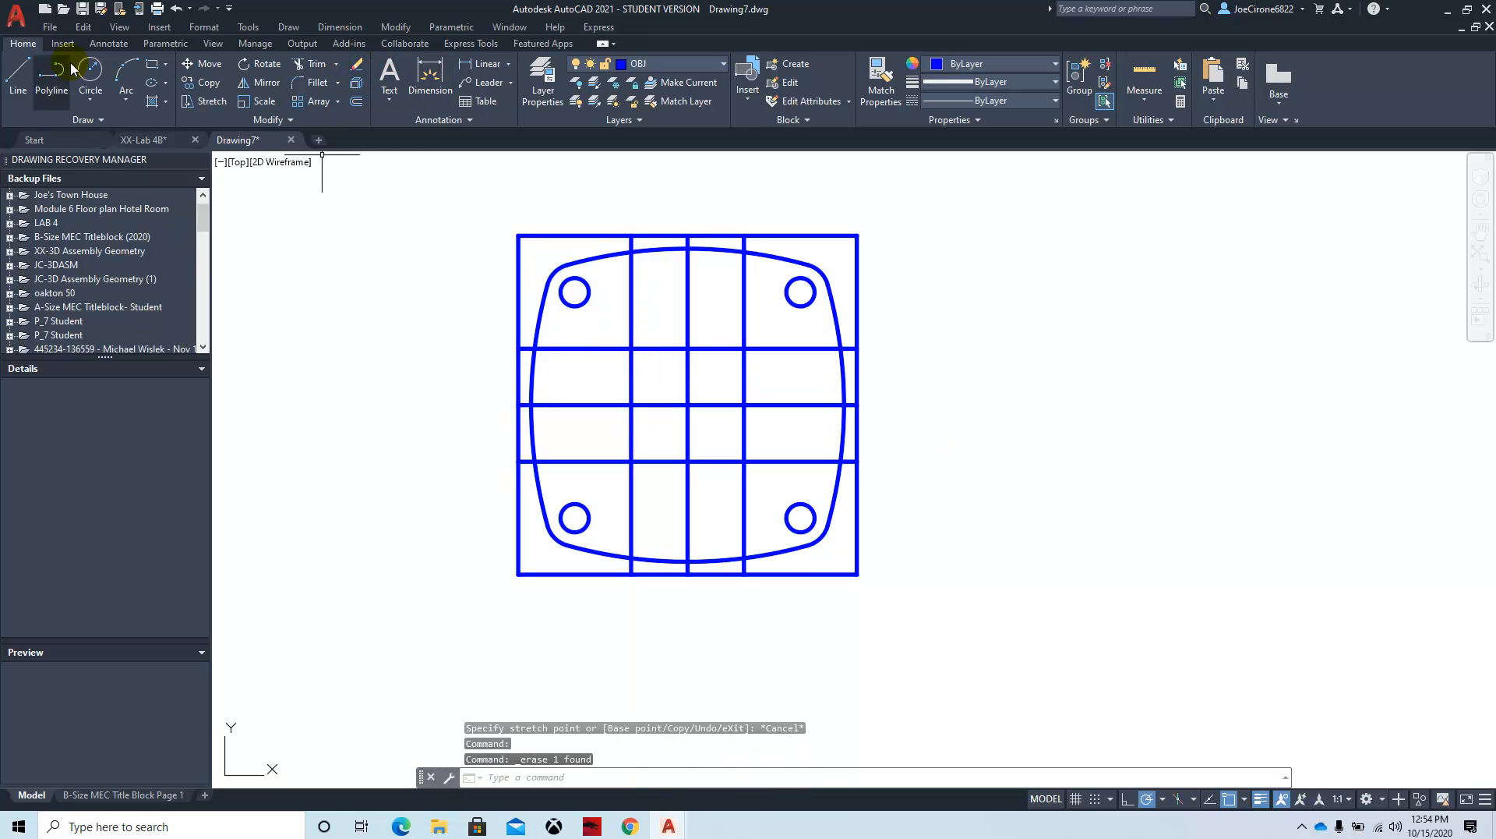
Step: Draw two .25 radius circles centered on the upper-left and upper-right intersections of the pocket's offset lines
left_click(91, 99)
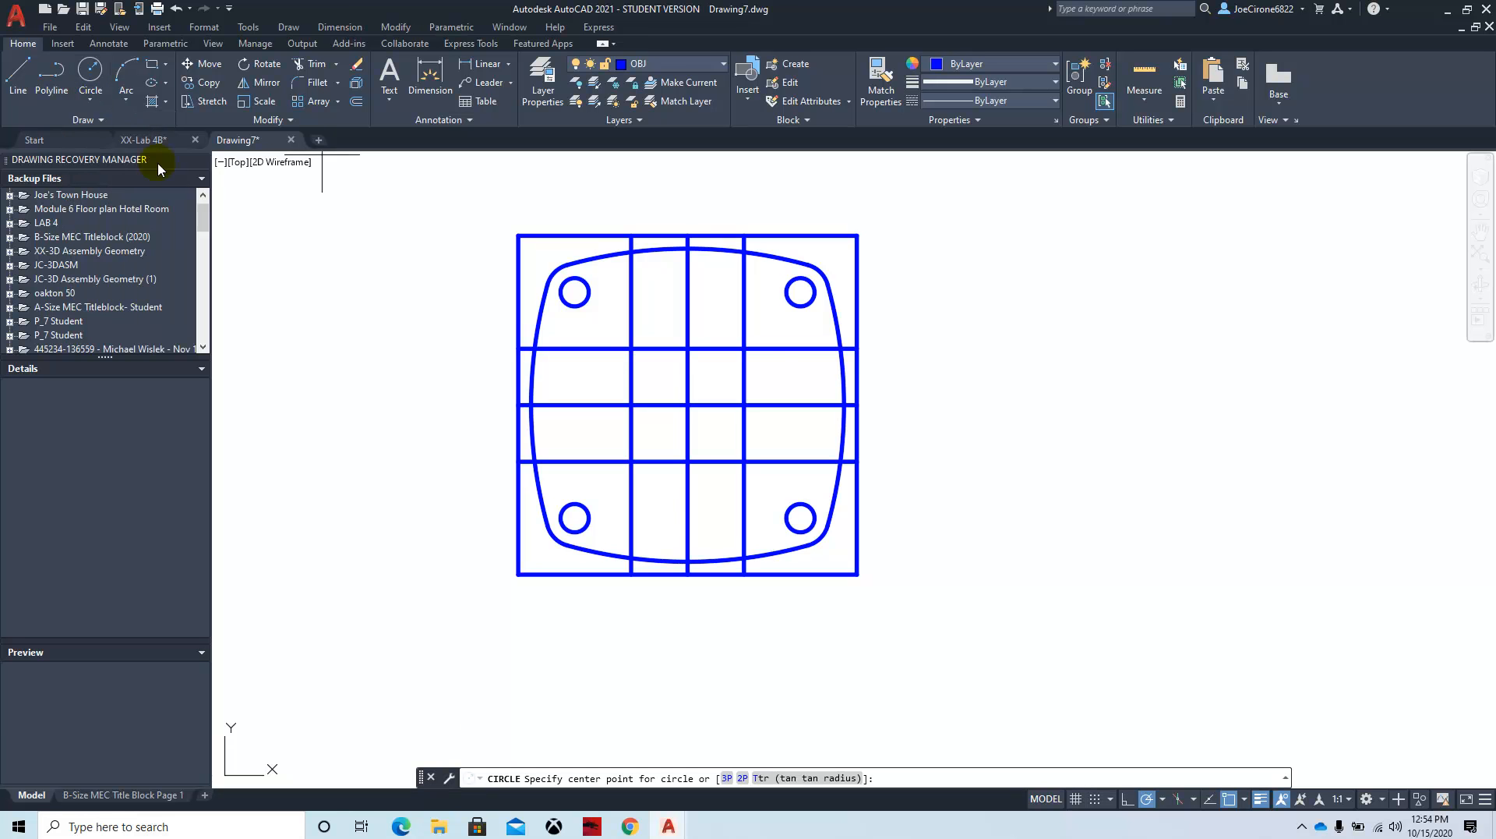
left_click(631, 347)
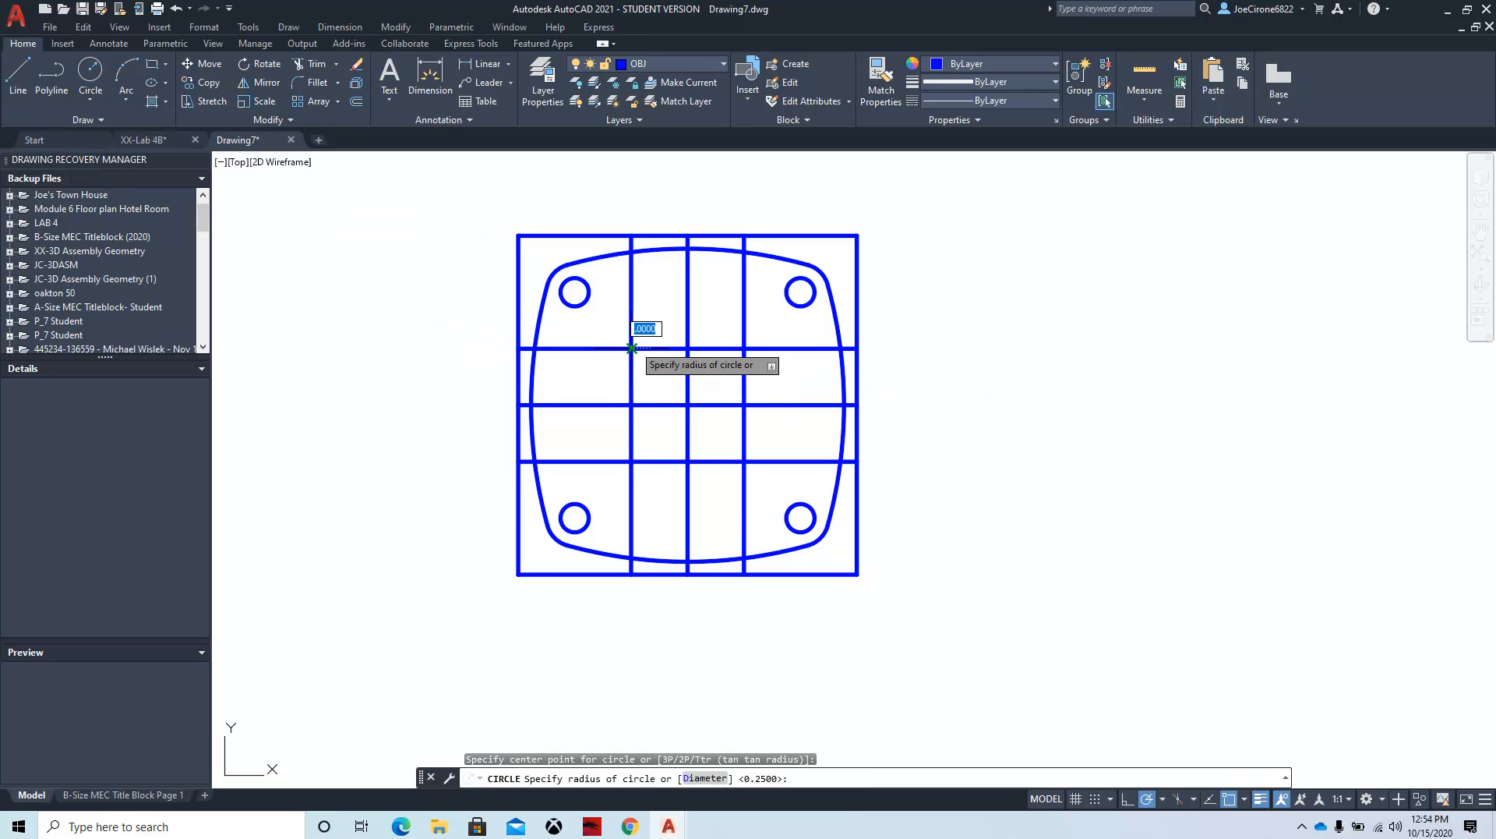
key("Return")
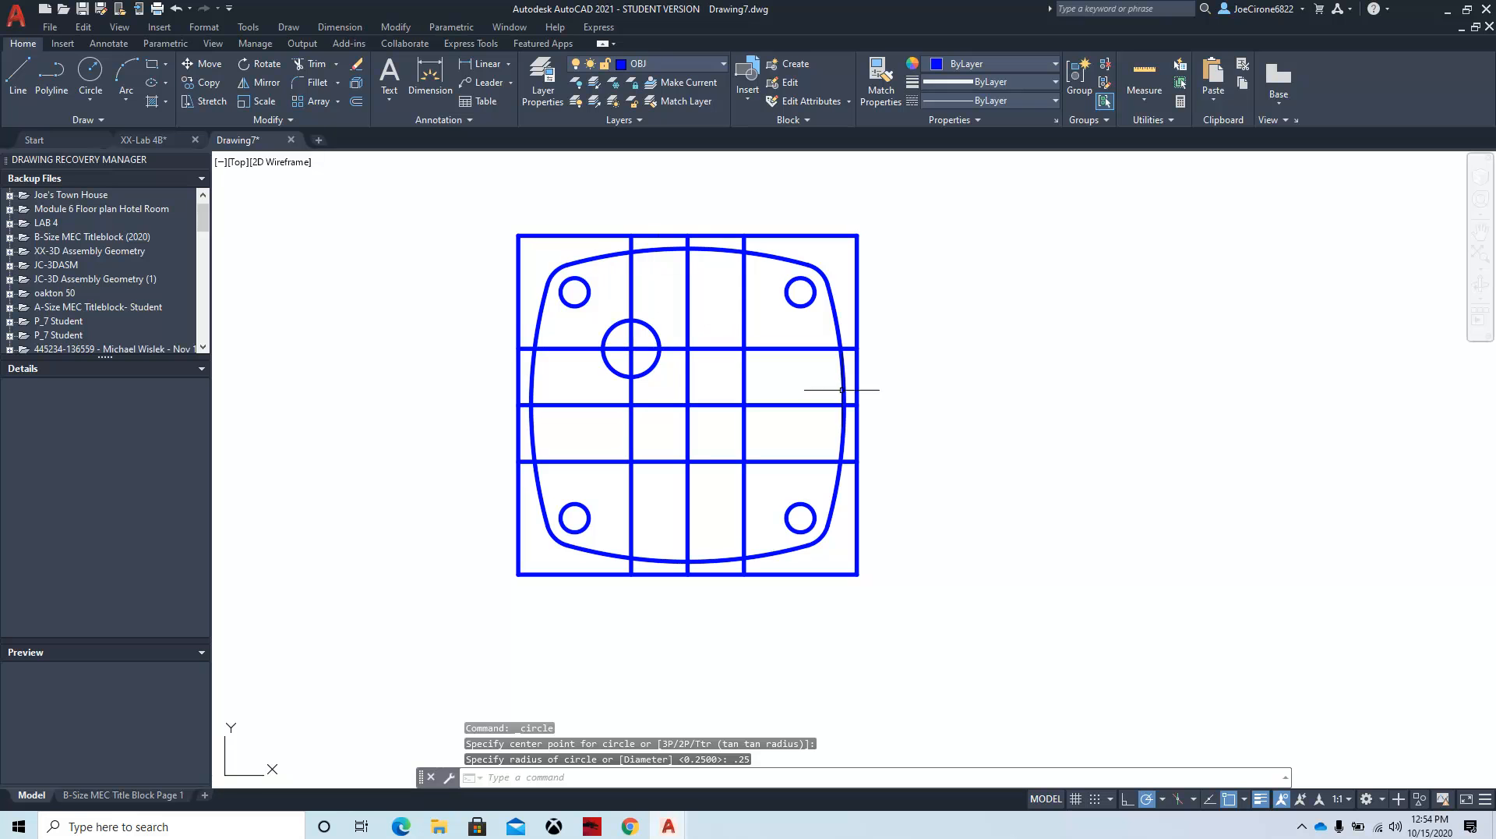
right_click(1020, 452)
left_click(1053, 461)
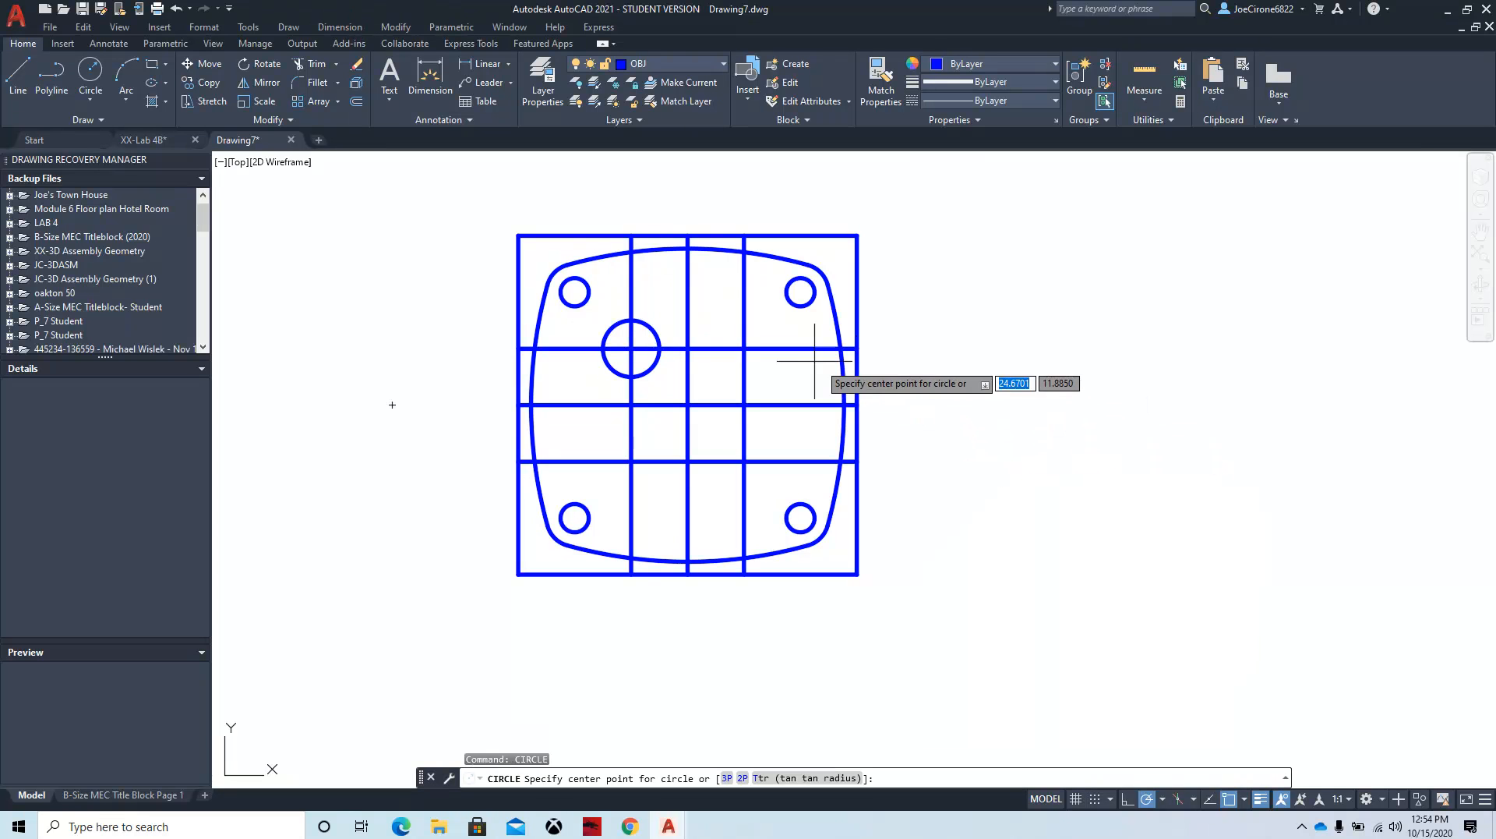
left_click(745, 348)
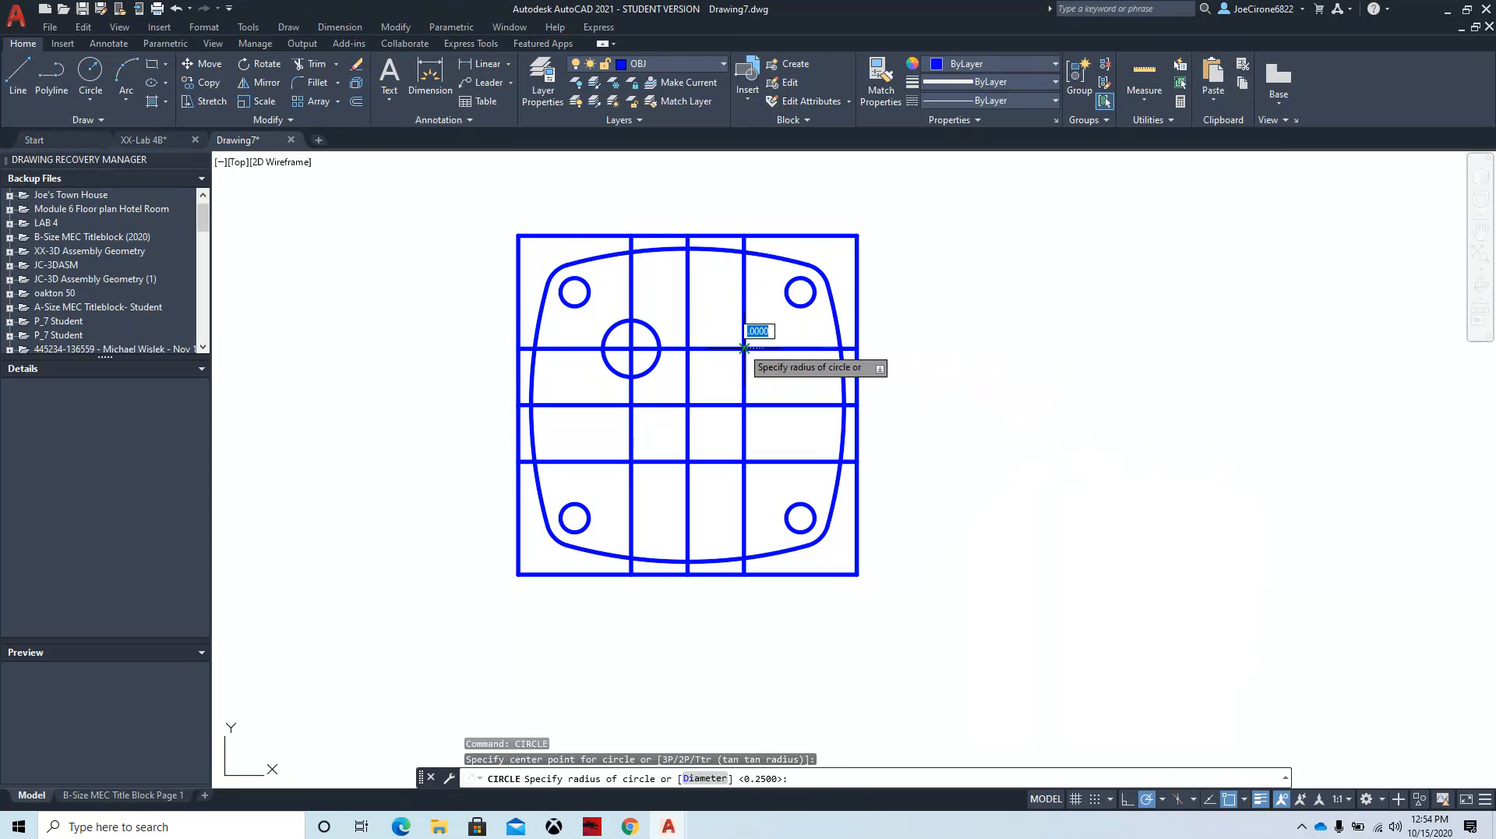
key("Return")
Step: Draw matching .25 radius circles centered on the lower-right and lower-left intersections of the pocket's offset lines
right_click(972, 411)
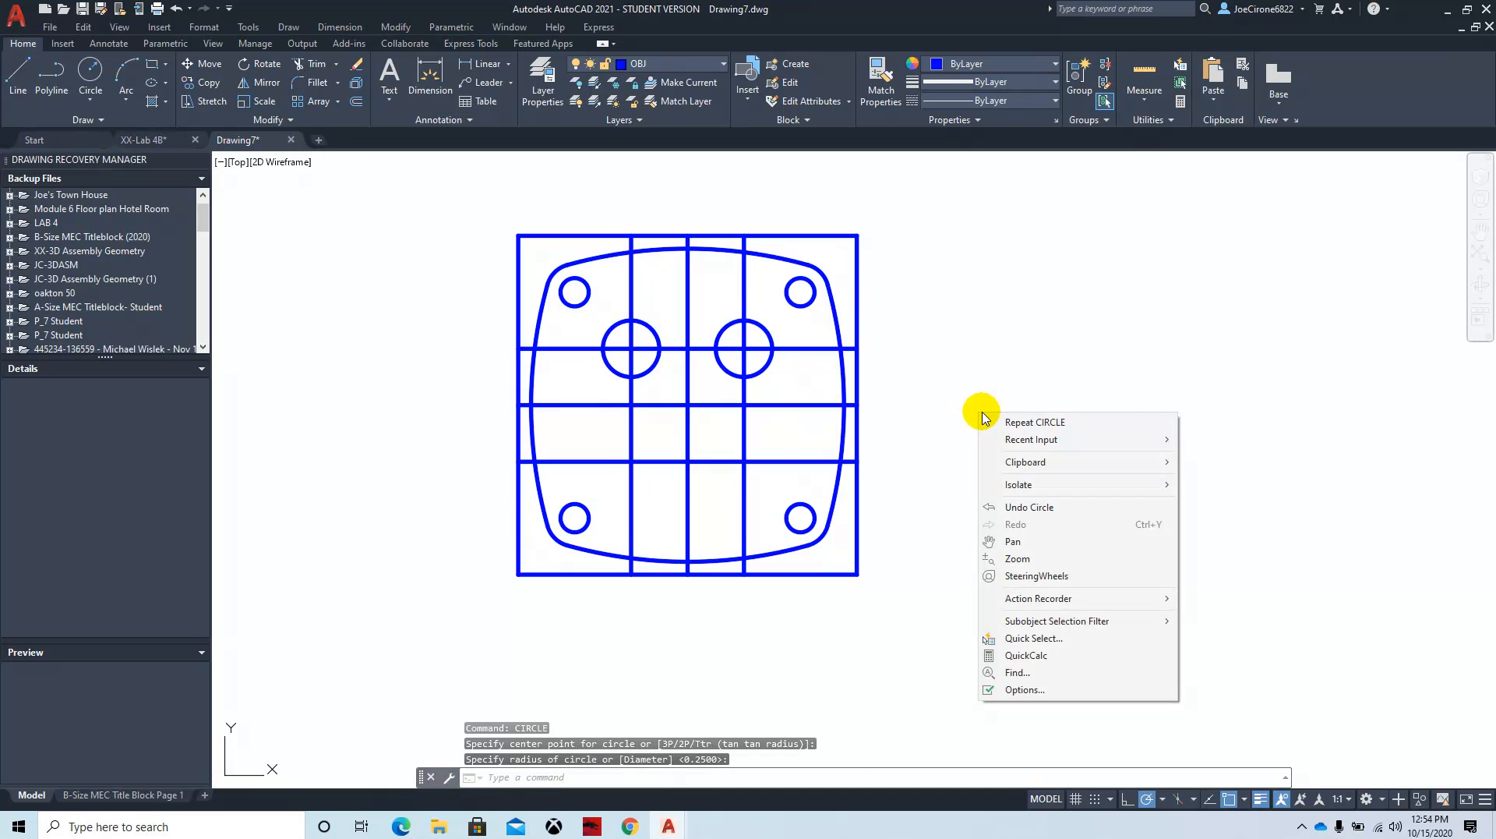
left_click(1004, 423)
left_click(744, 461)
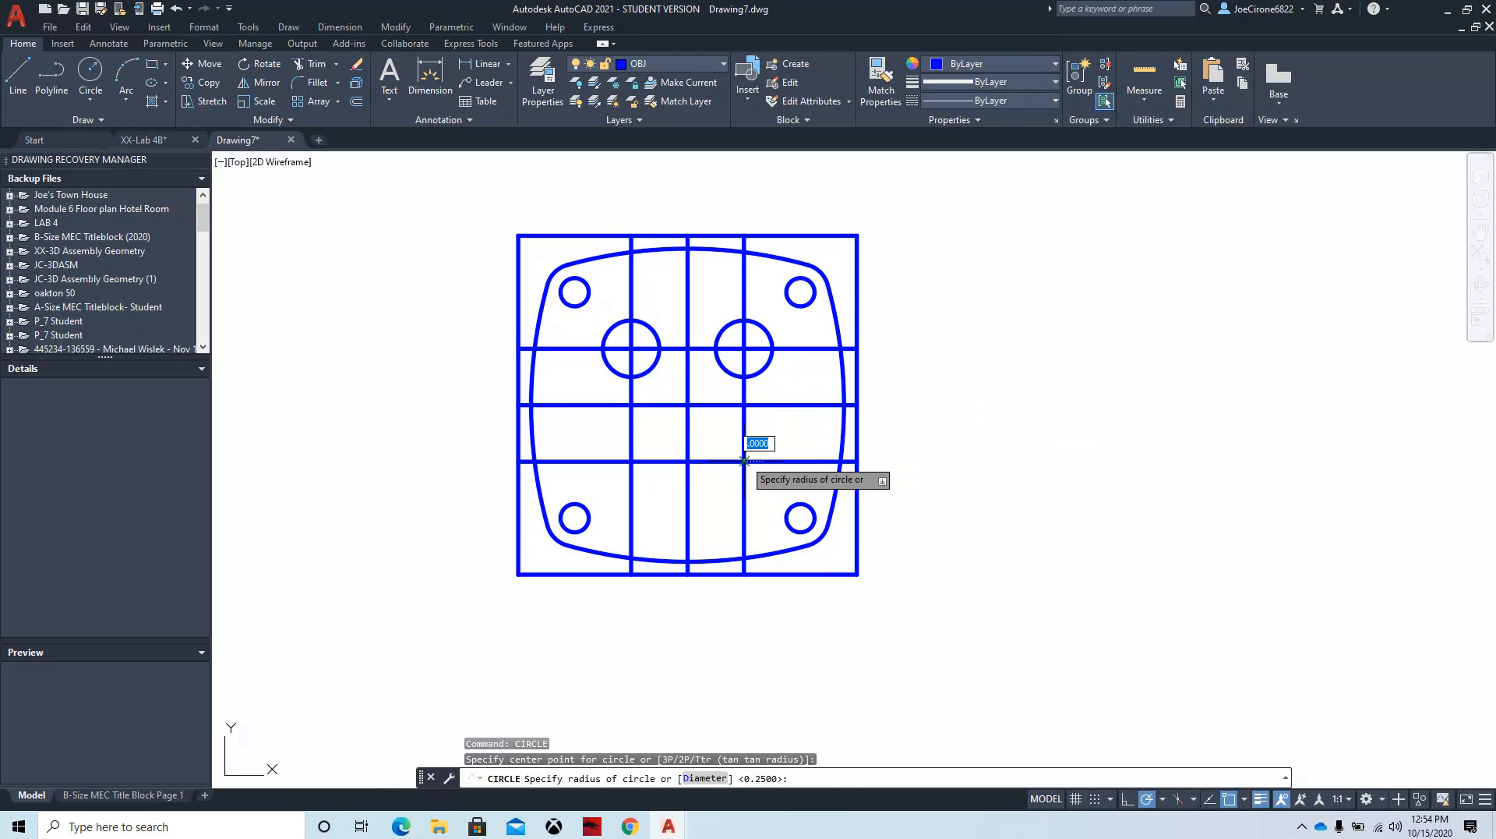
key("Return")
key("Return")
left_click(631, 460)
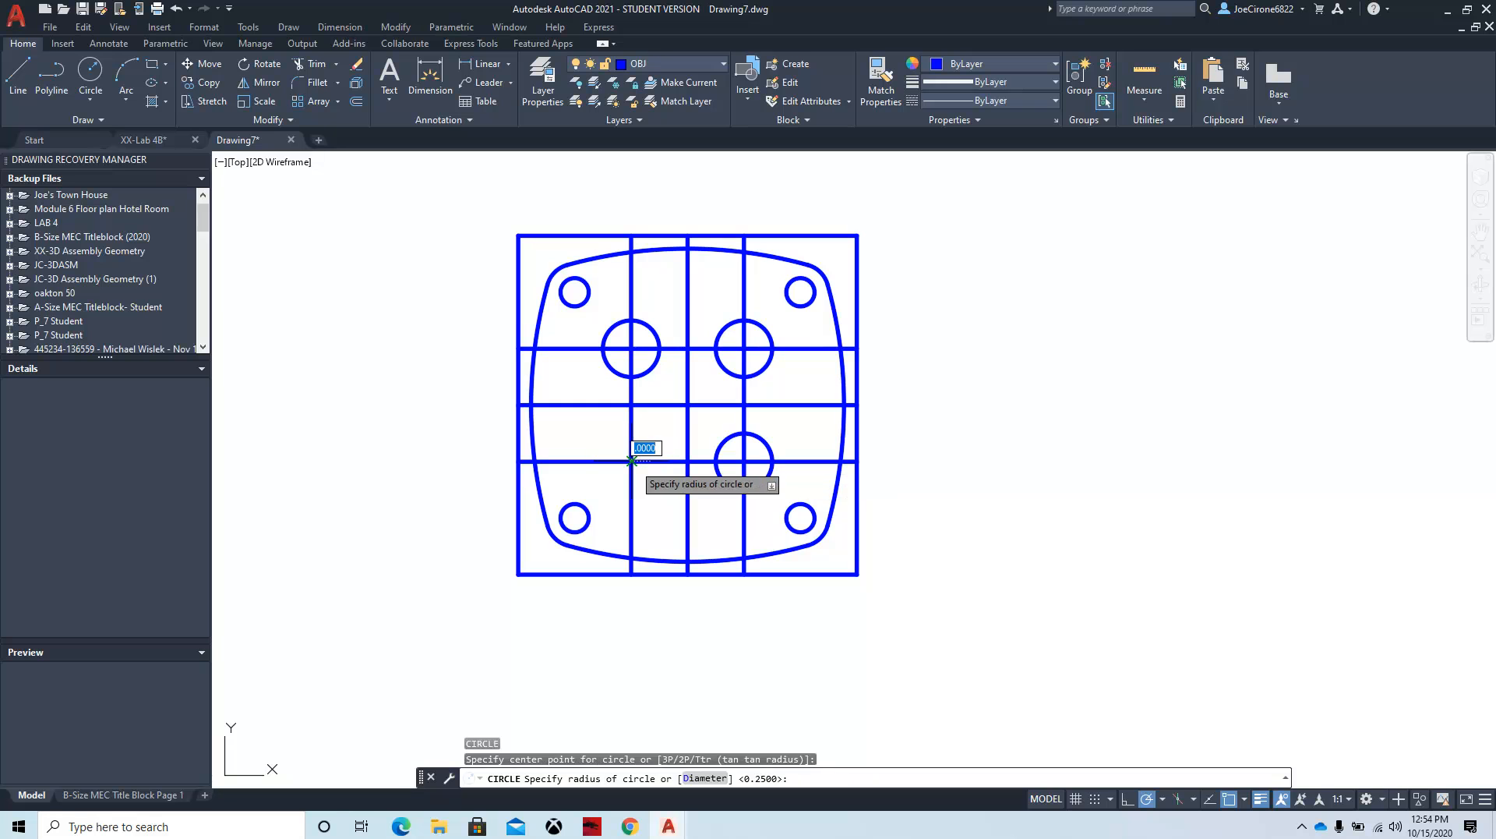
key("Return")
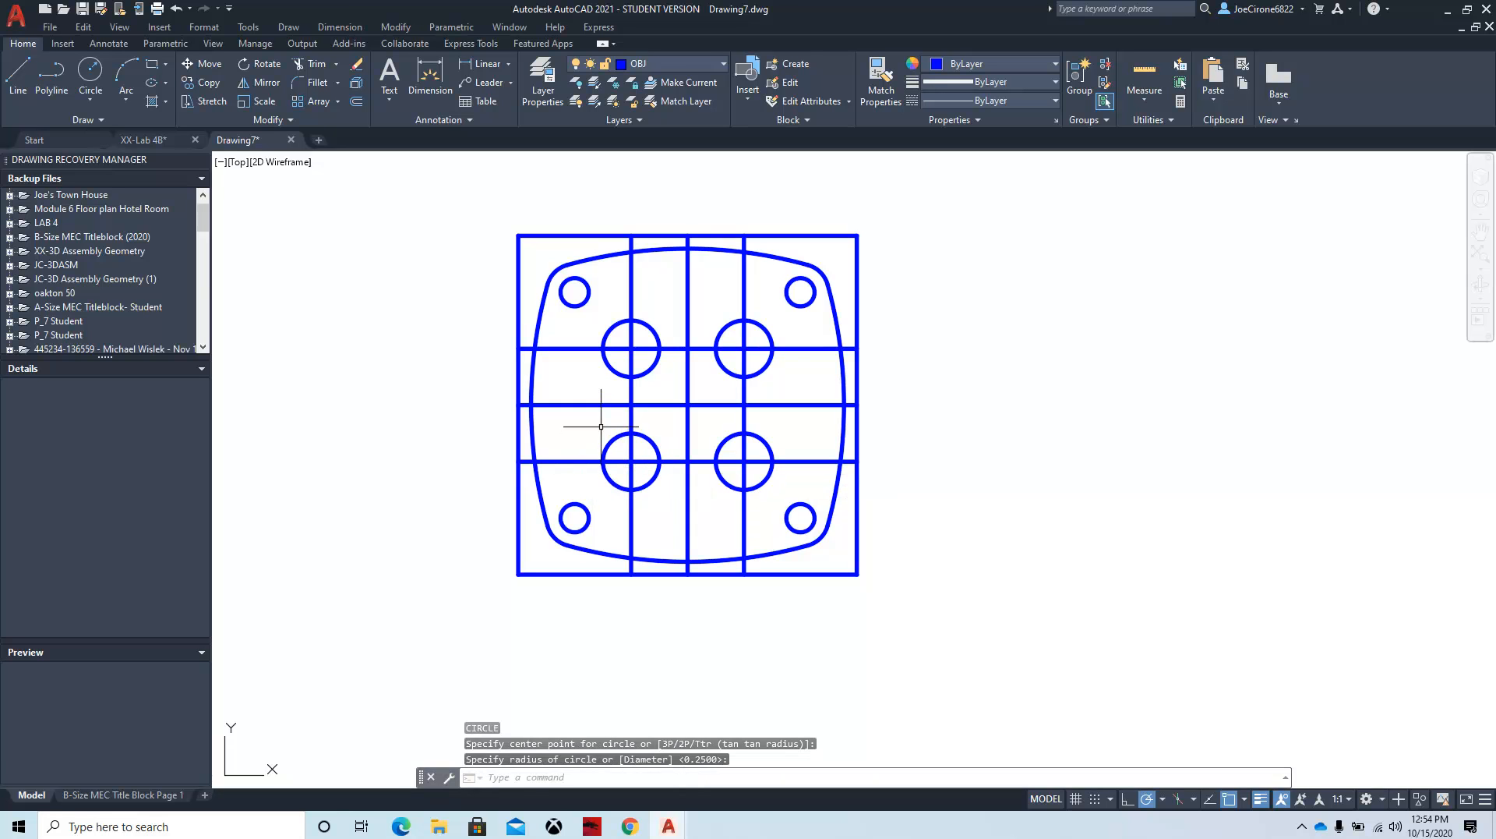
key("Return")
Step: Erase the two horizontal offset lines through the pocket corner circles, keeping the horizontal middle line
left_click(822, 336)
left_click(809, 389)
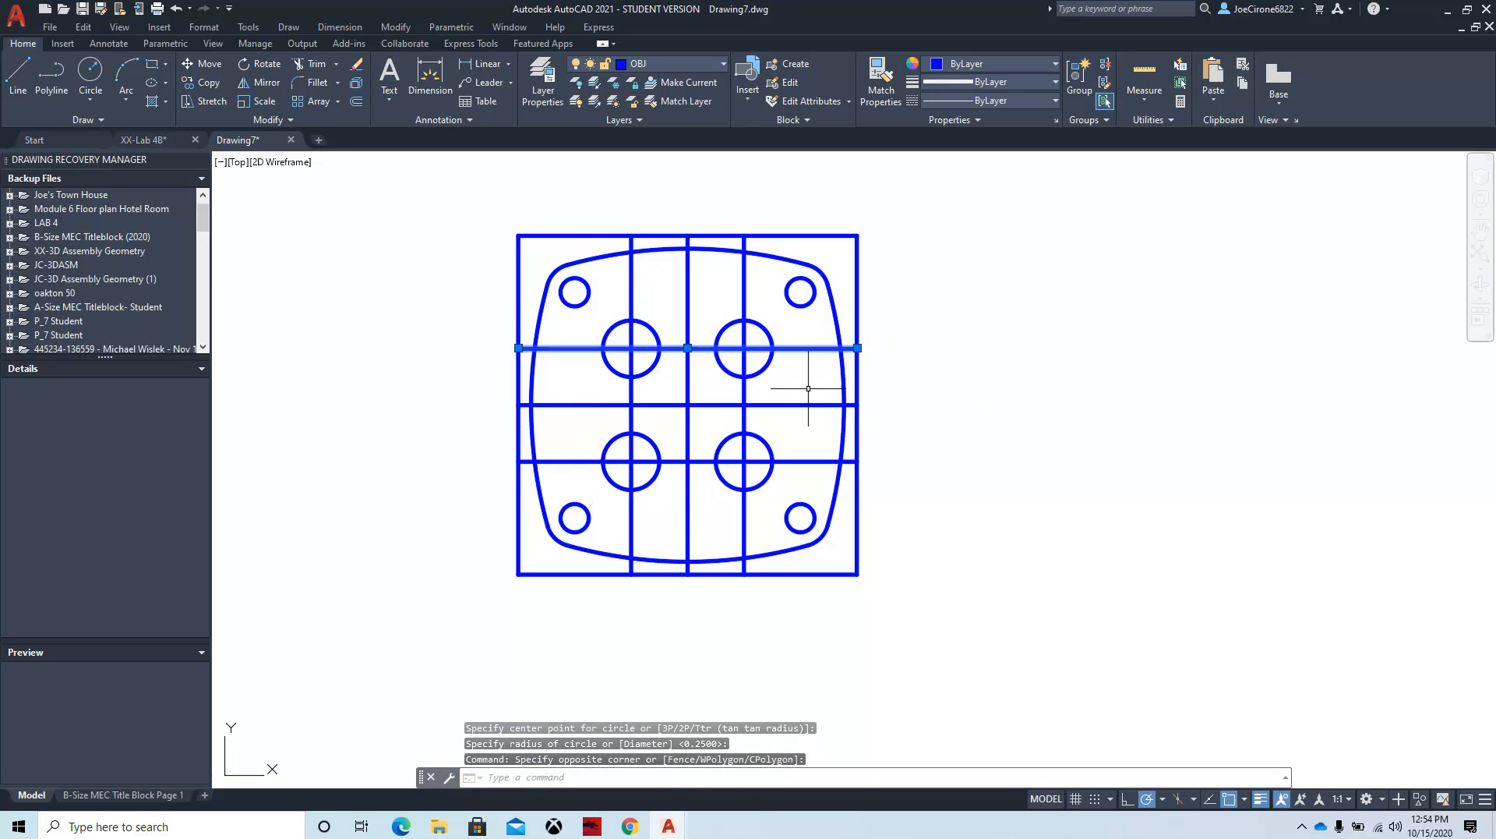
key("Delete")
left_click(1060, 450)
left_click(810, 471)
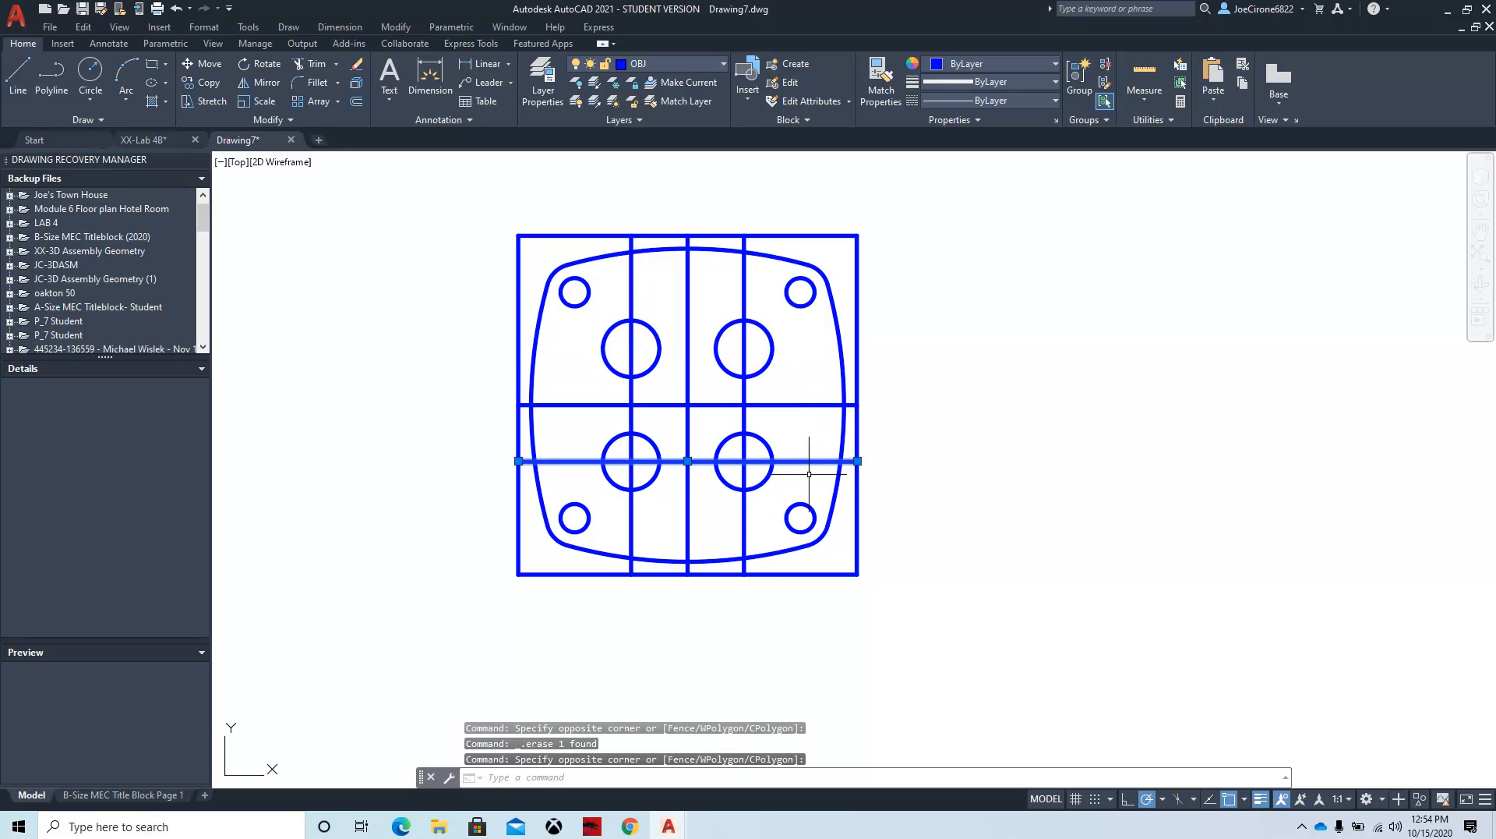
key("Delete")
Step: Erase the two vertical offset lines through the pocket corner circles, keeping the vertical middle line
left_click(752, 516)
left_click(731, 515)
key("Delete")
left_click(651, 516)
left_click(614, 515)
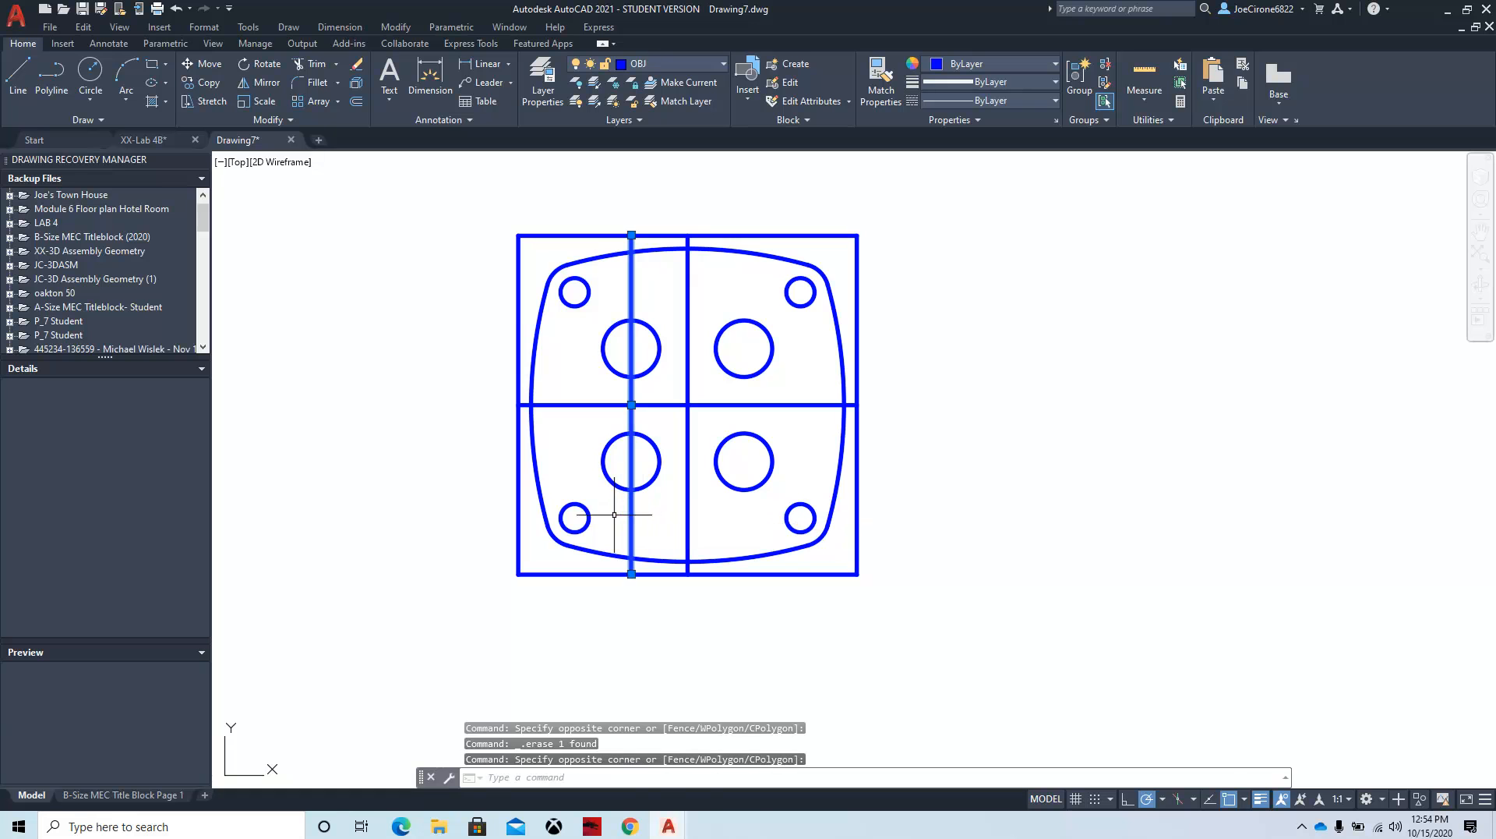
key("Delete")
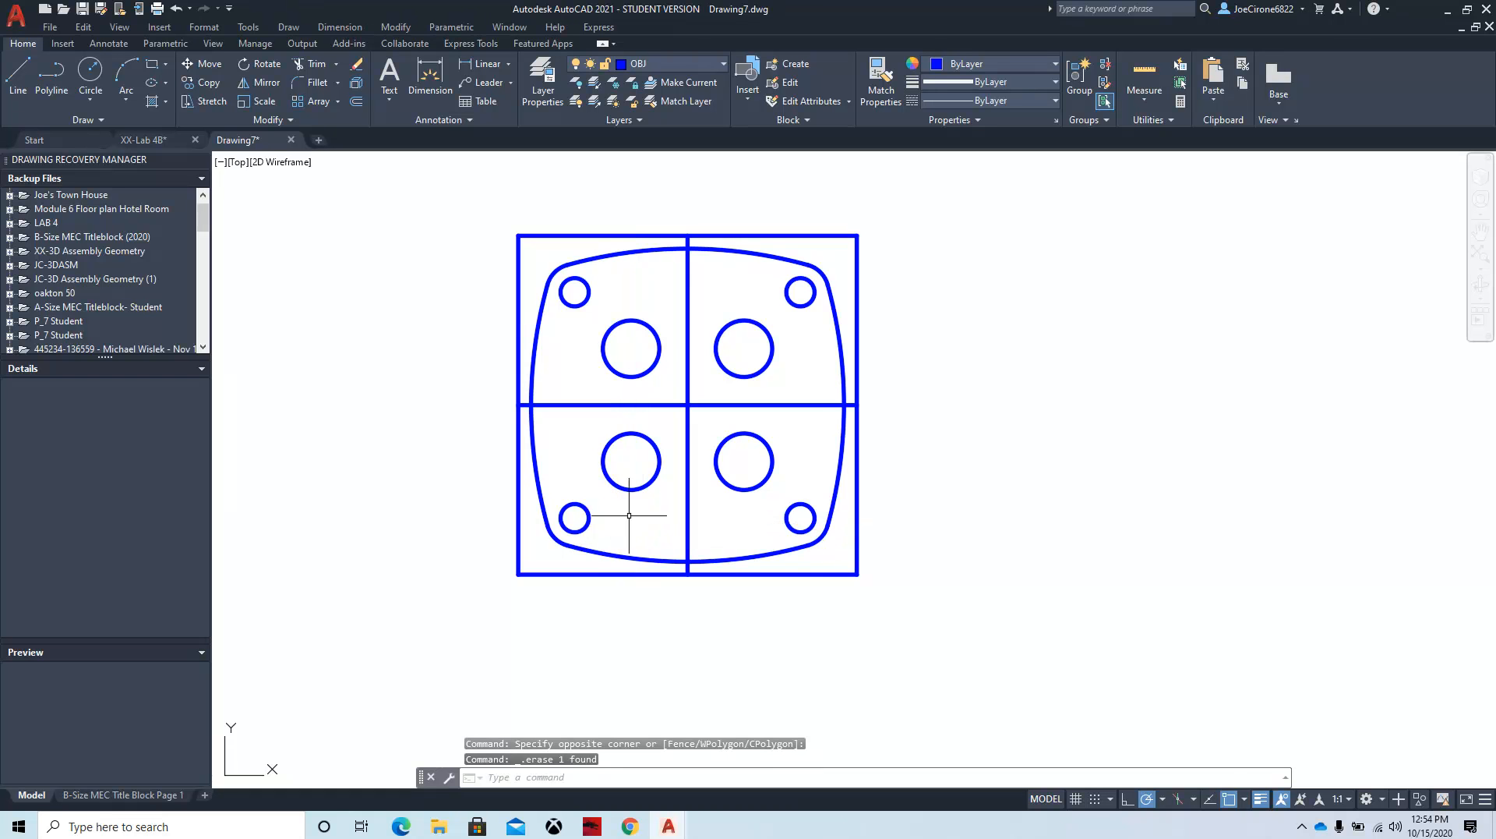
Step: Draw a Tan, Tan, Radius circle of radius 1 tangent to the outer sides of the two upper pocket circles
scroll(643, 326, "up", 2)
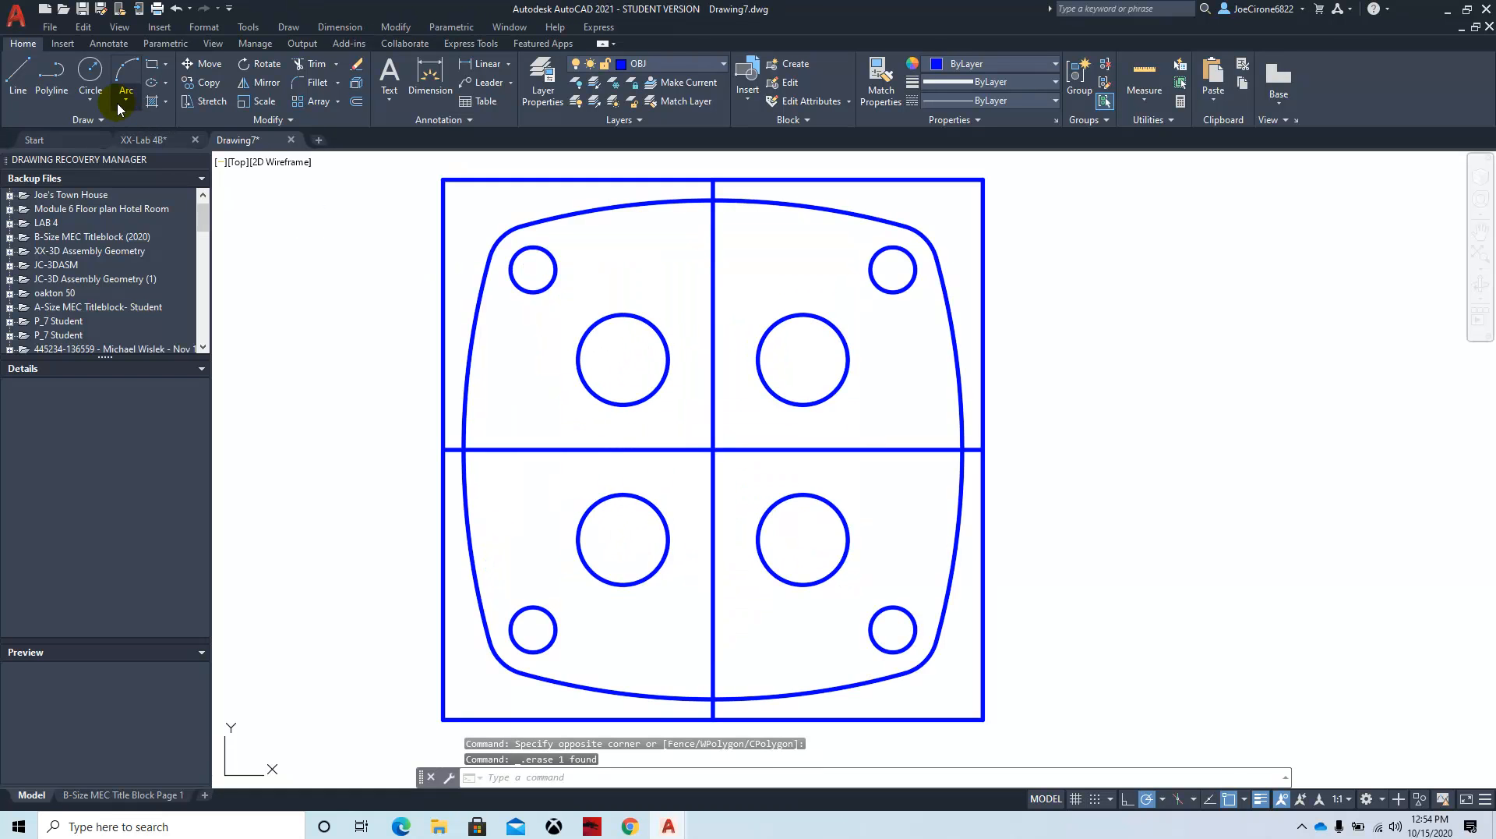
left_click(91, 99)
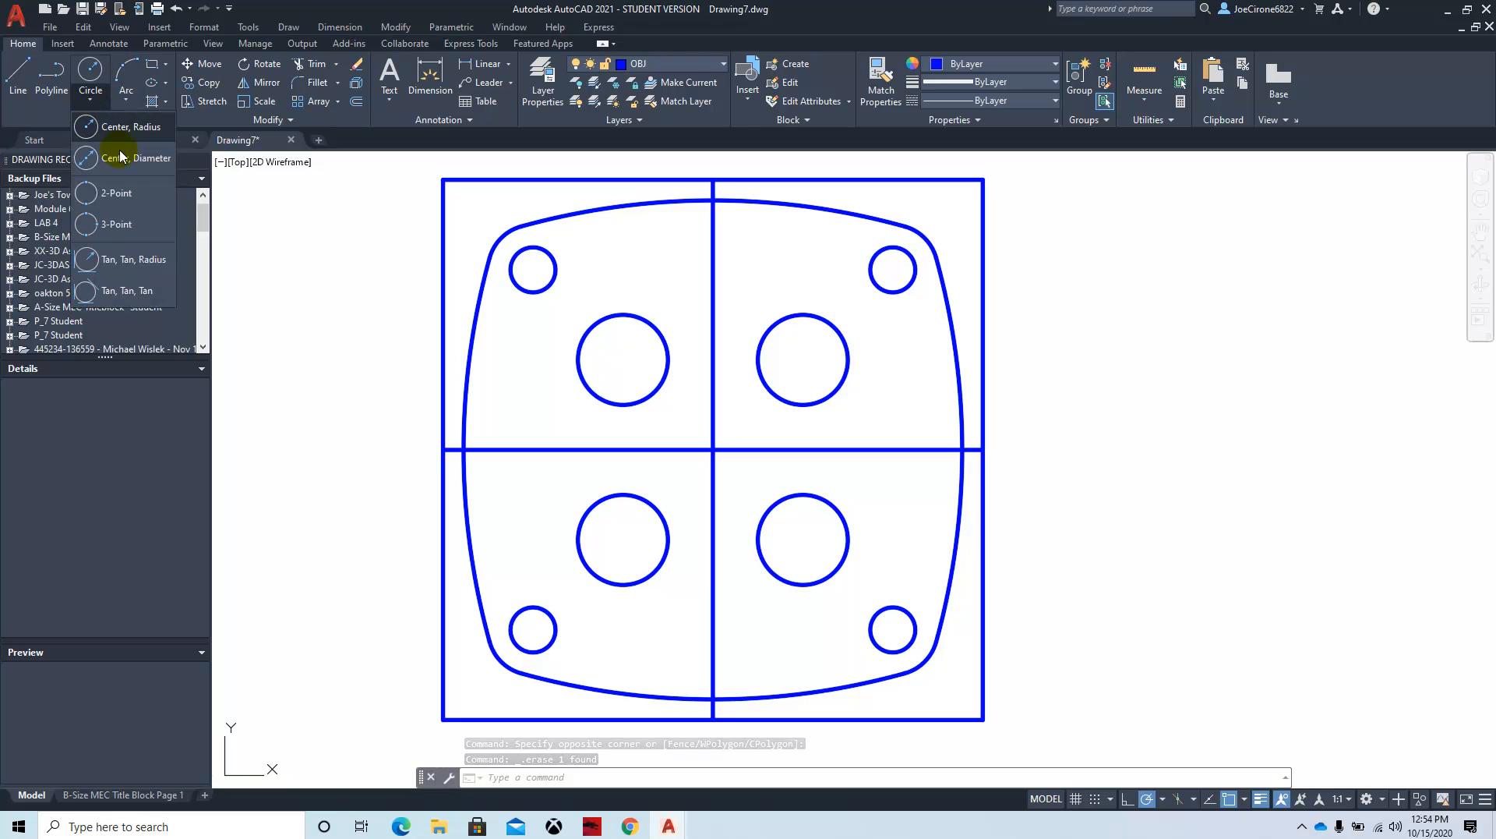
left_click(133, 265)
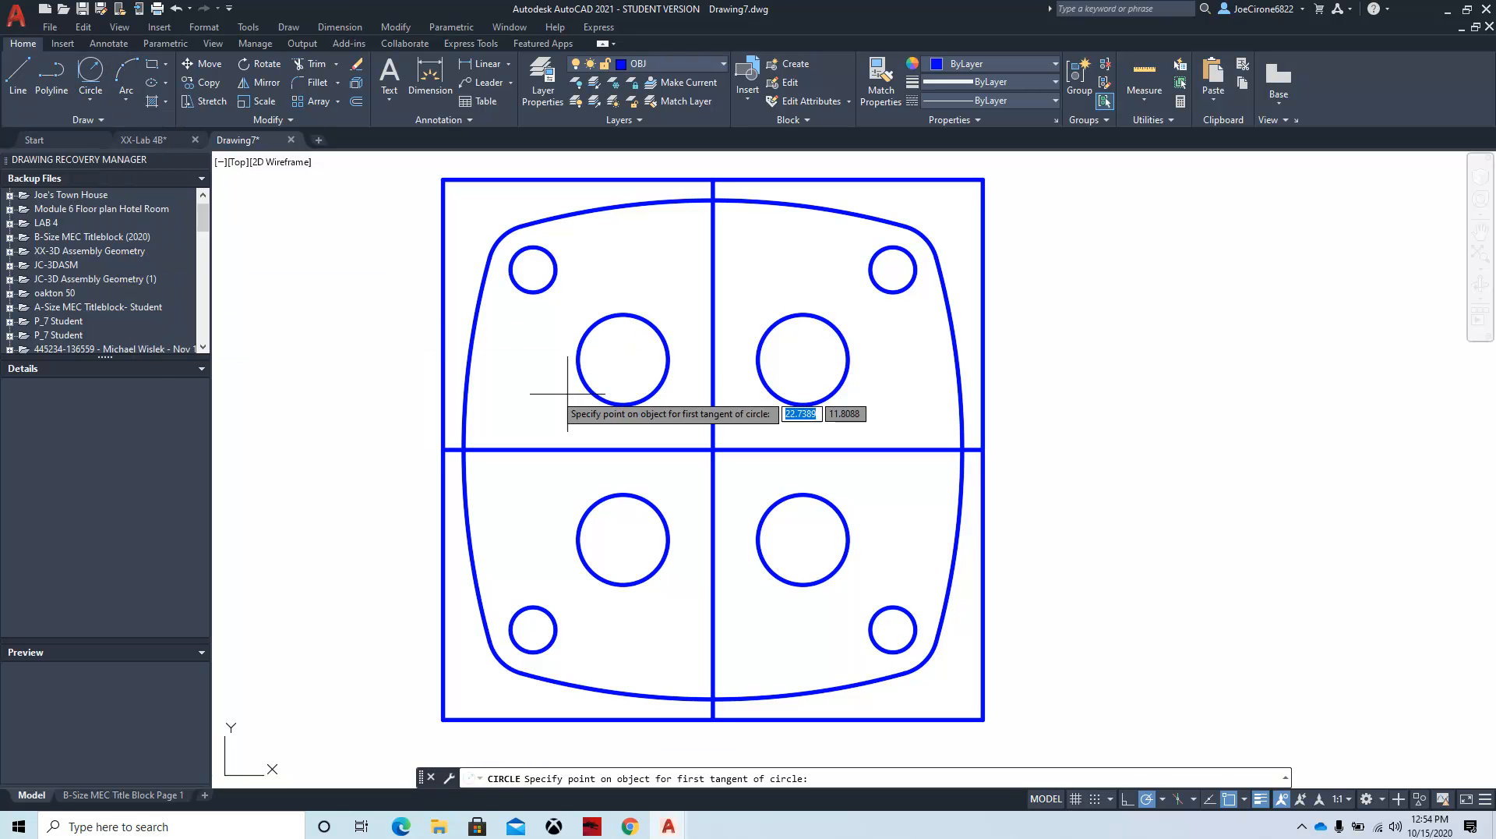
left_click(583, 335)
left_click(838, 337)
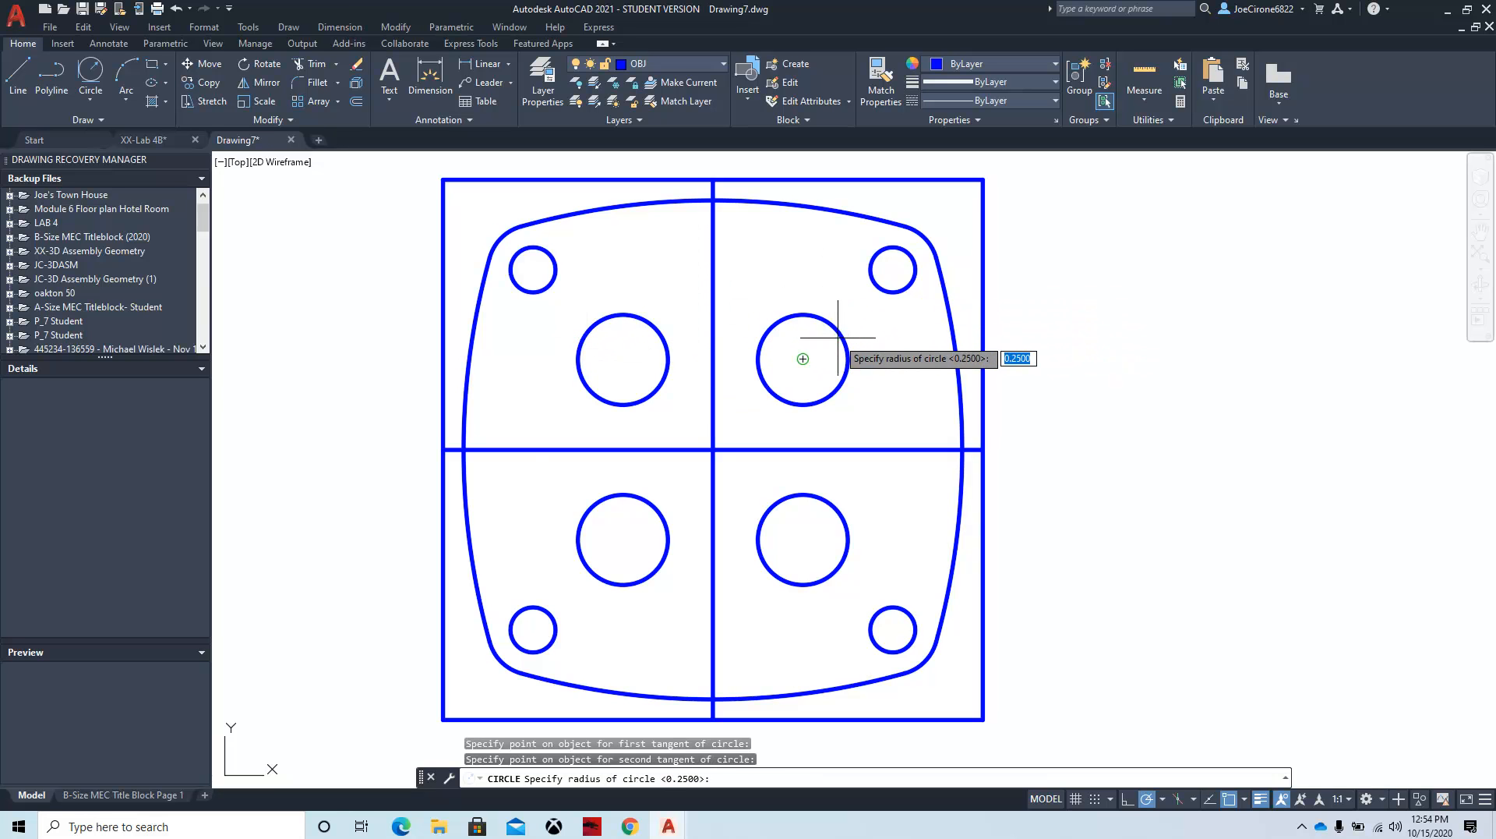
type("1")
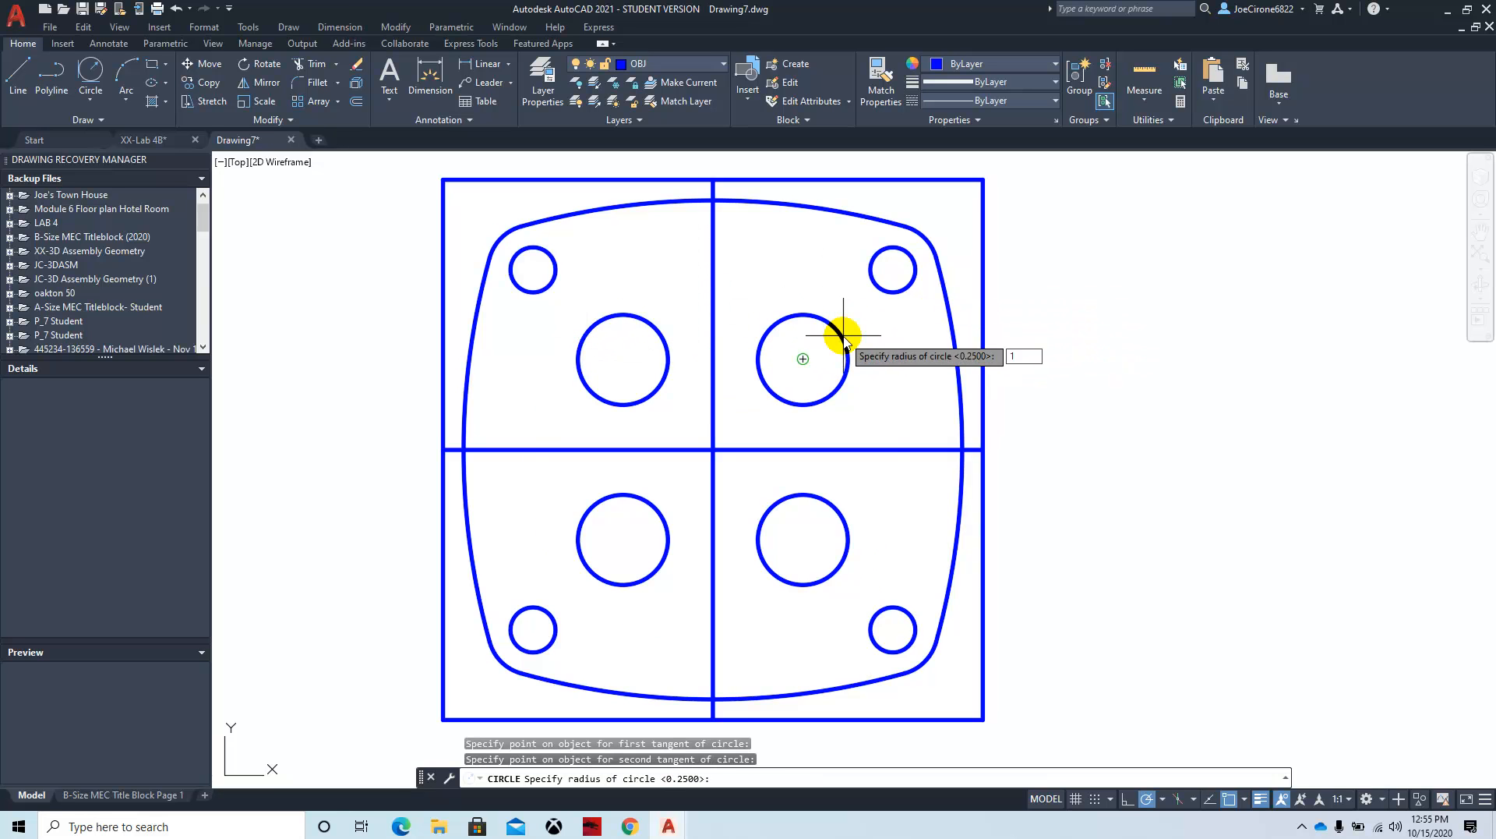
key("Return")
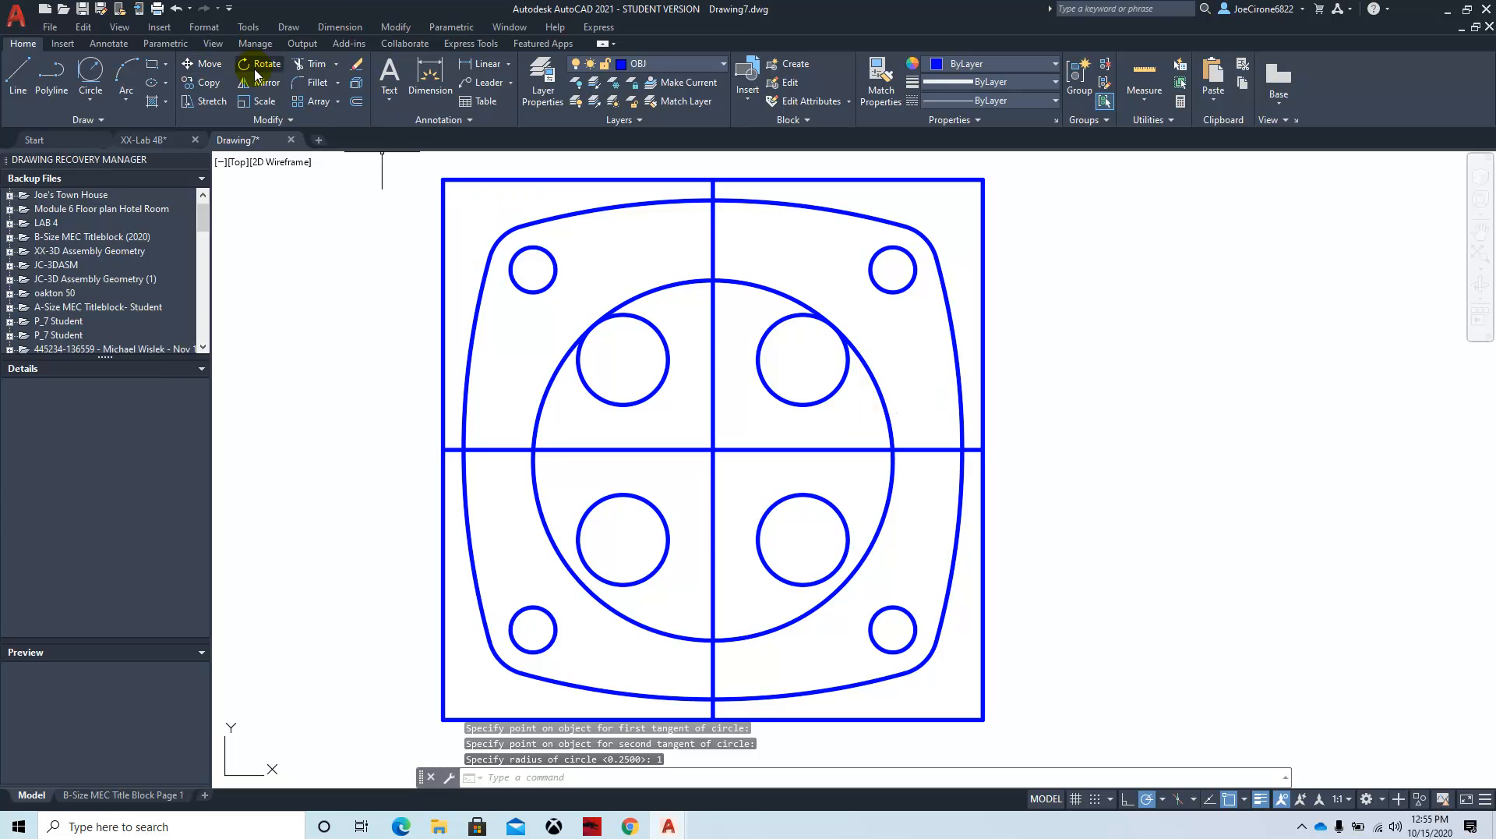
Step: Trim the radius 1 circle's upper sides and erase its lower half, leaving only the arc between the two upper pocket circles
left_click(316, 67)
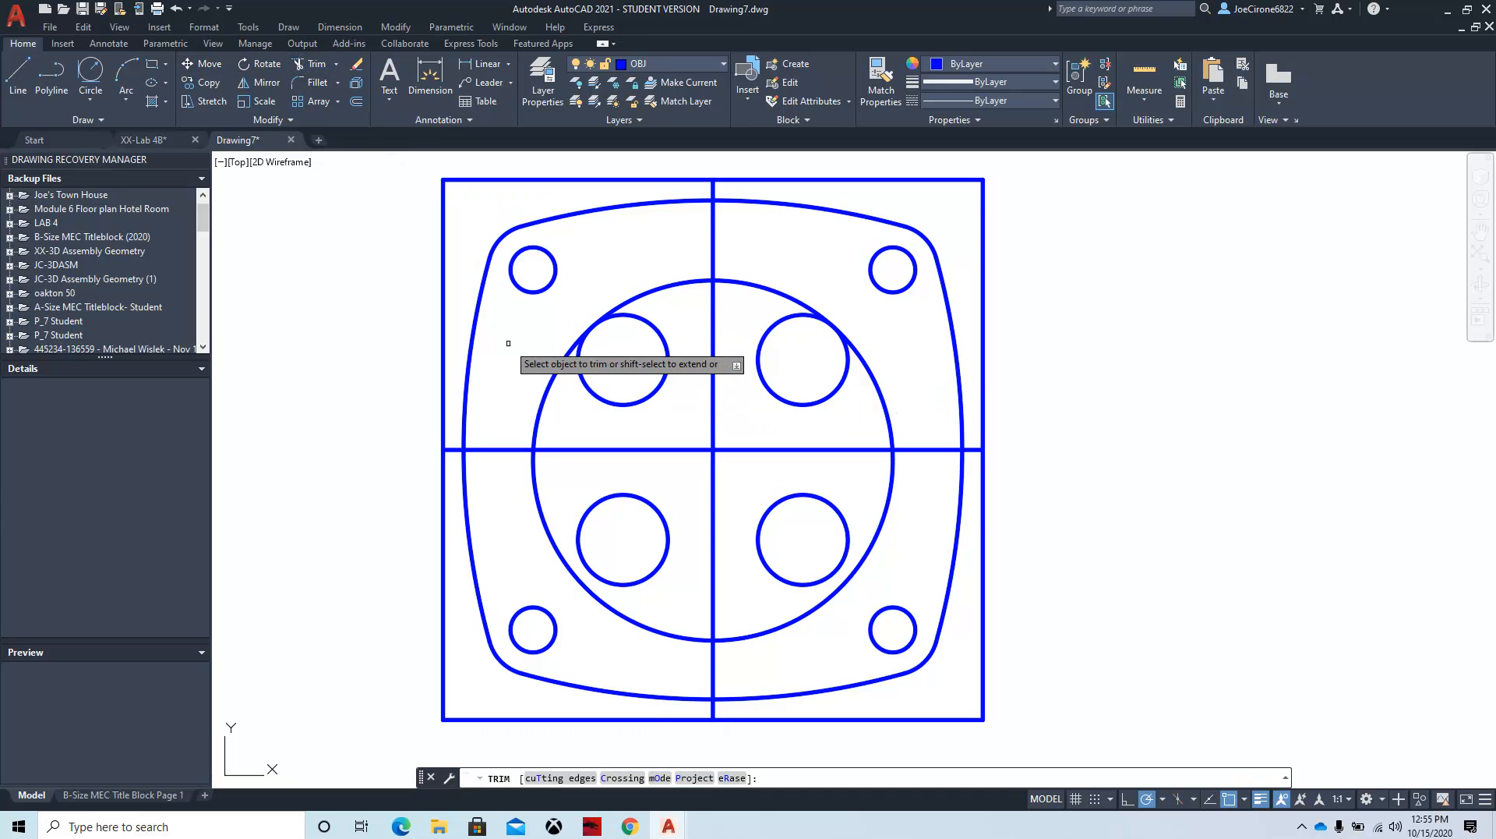
left_click(508, 343)
left_click(561, 389)
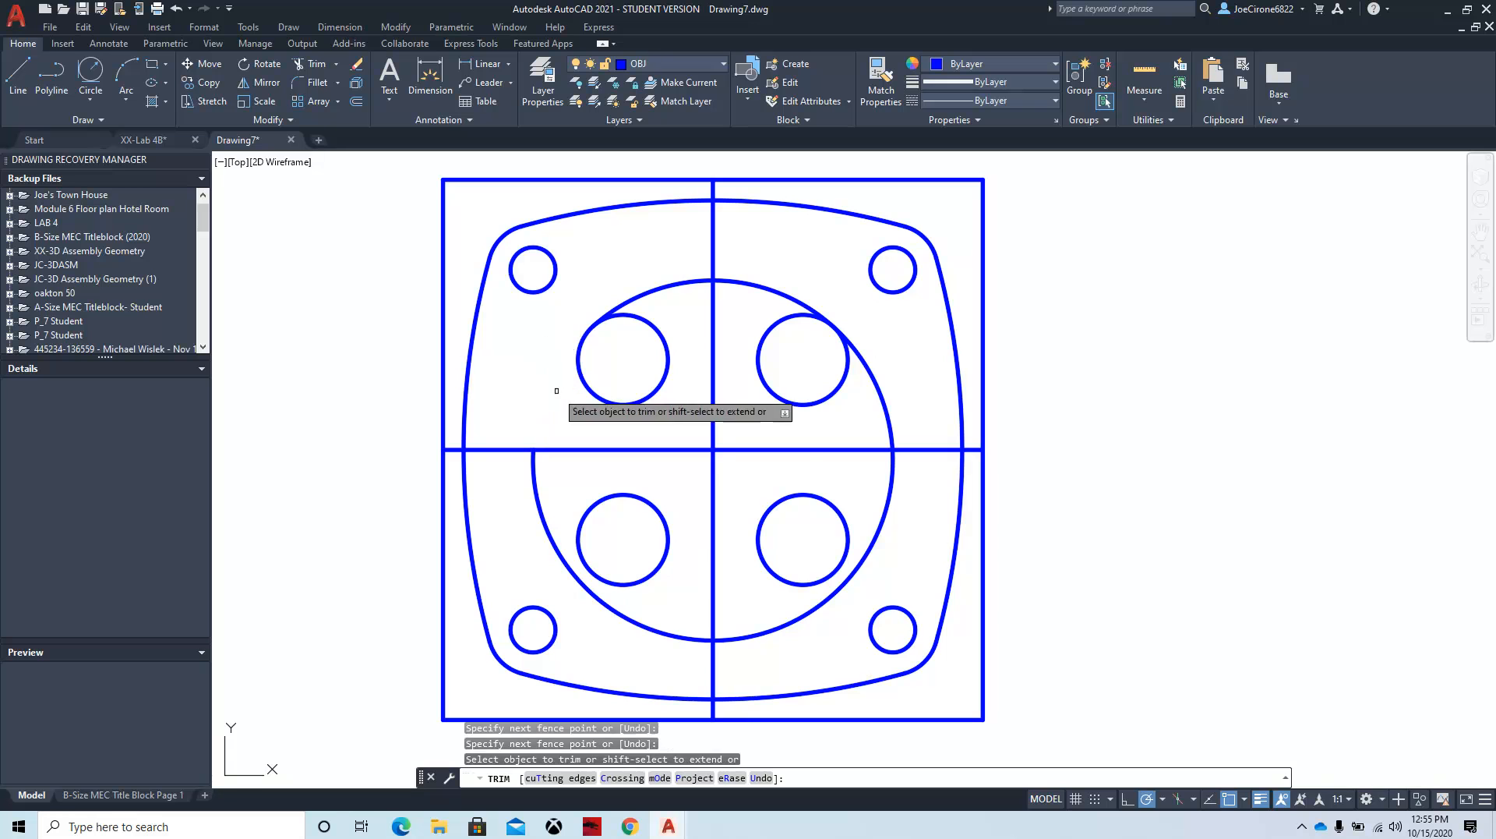
left_click(894, 364)
left_click(862, 374)
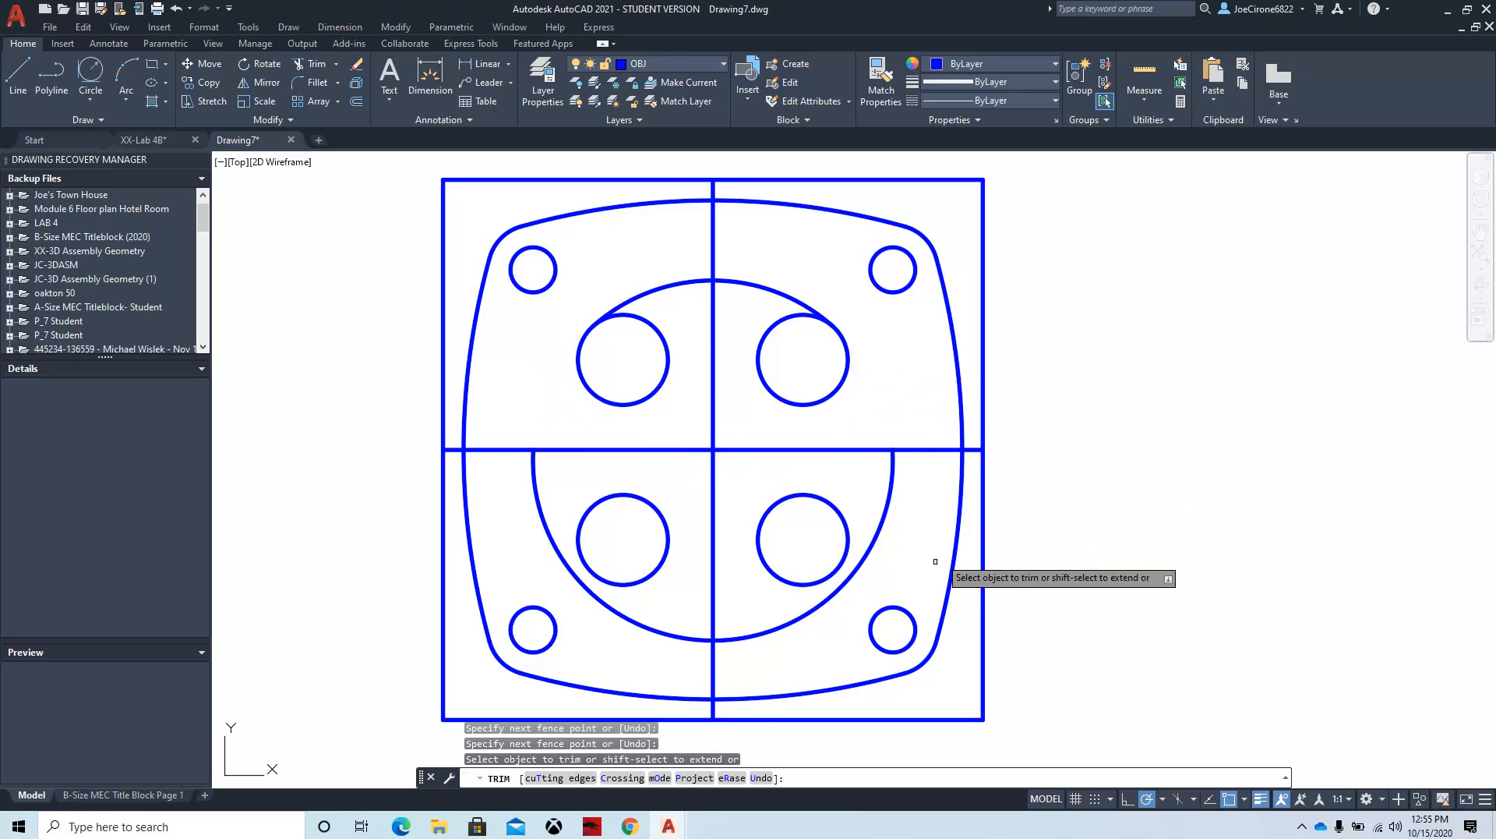
key("Escape")
left_click(896, 547)
left_click(872, 507)
key("Delete")
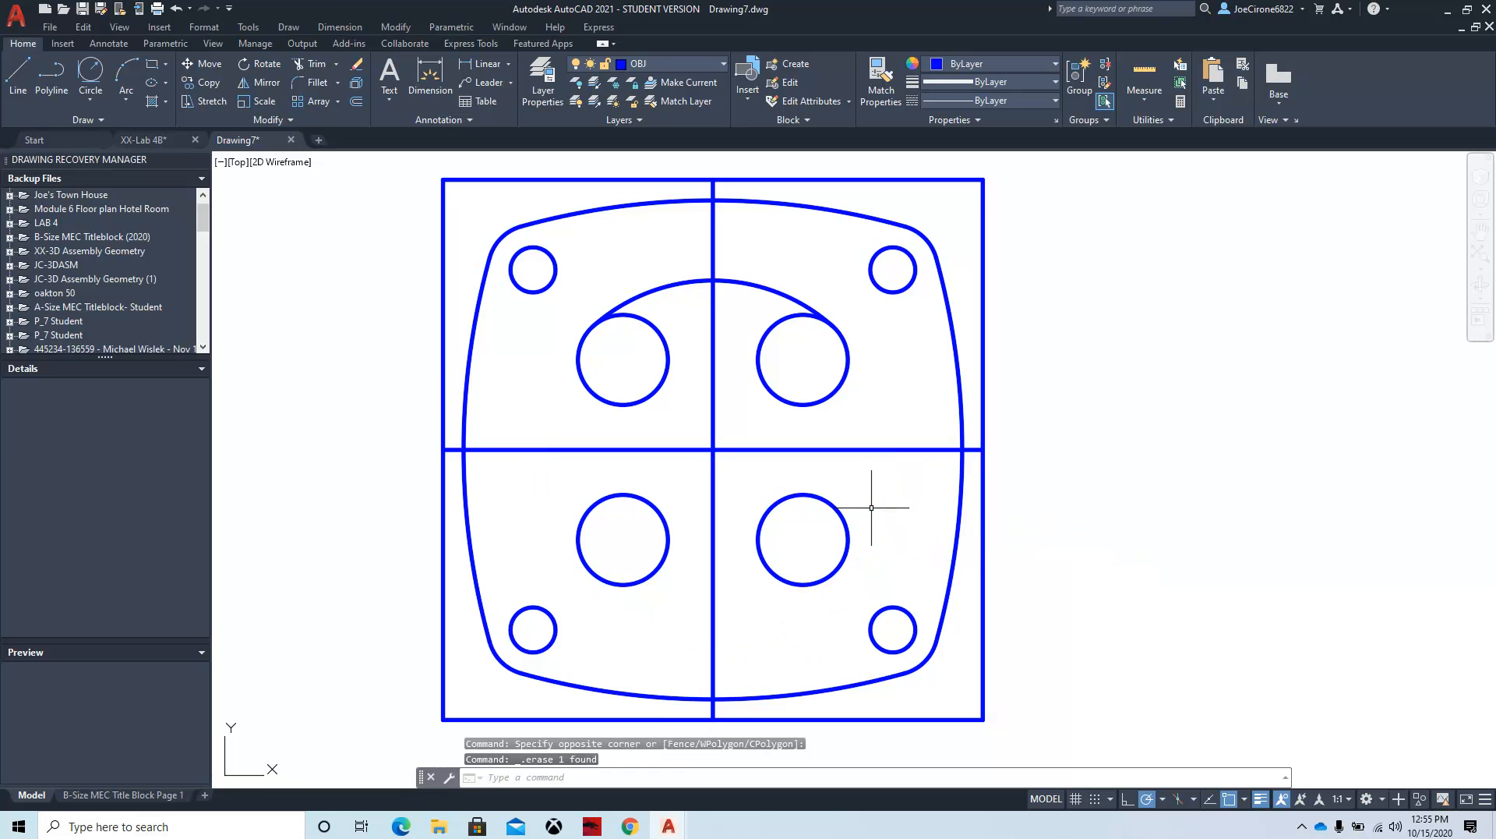
Step: Draw a Tan, Tan, Radius circle of radius 1 tangent to the outer sides of the two lower pocket circles
left_click(99, 75)
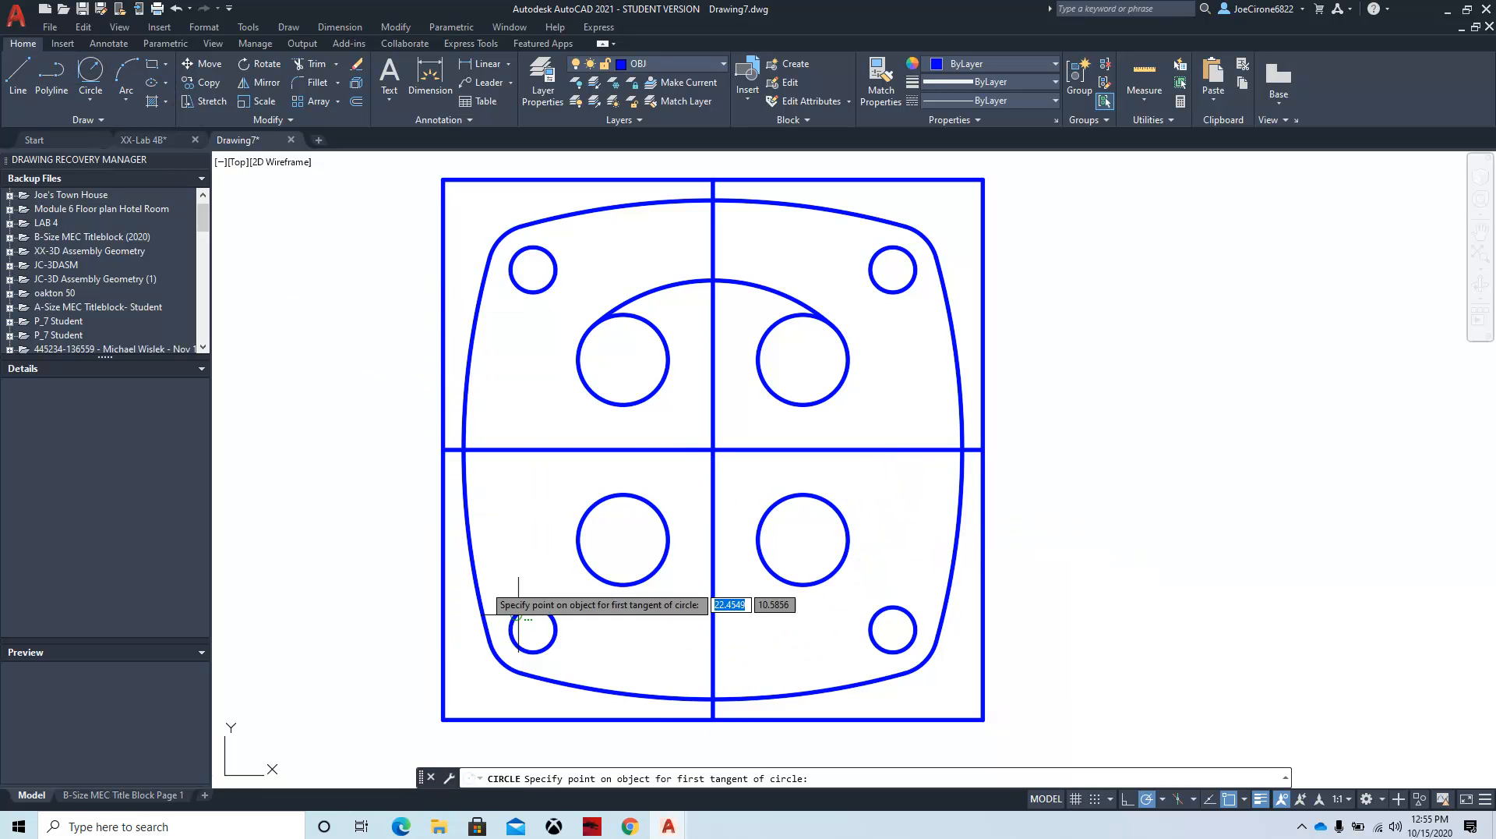
left_click(584, 568)
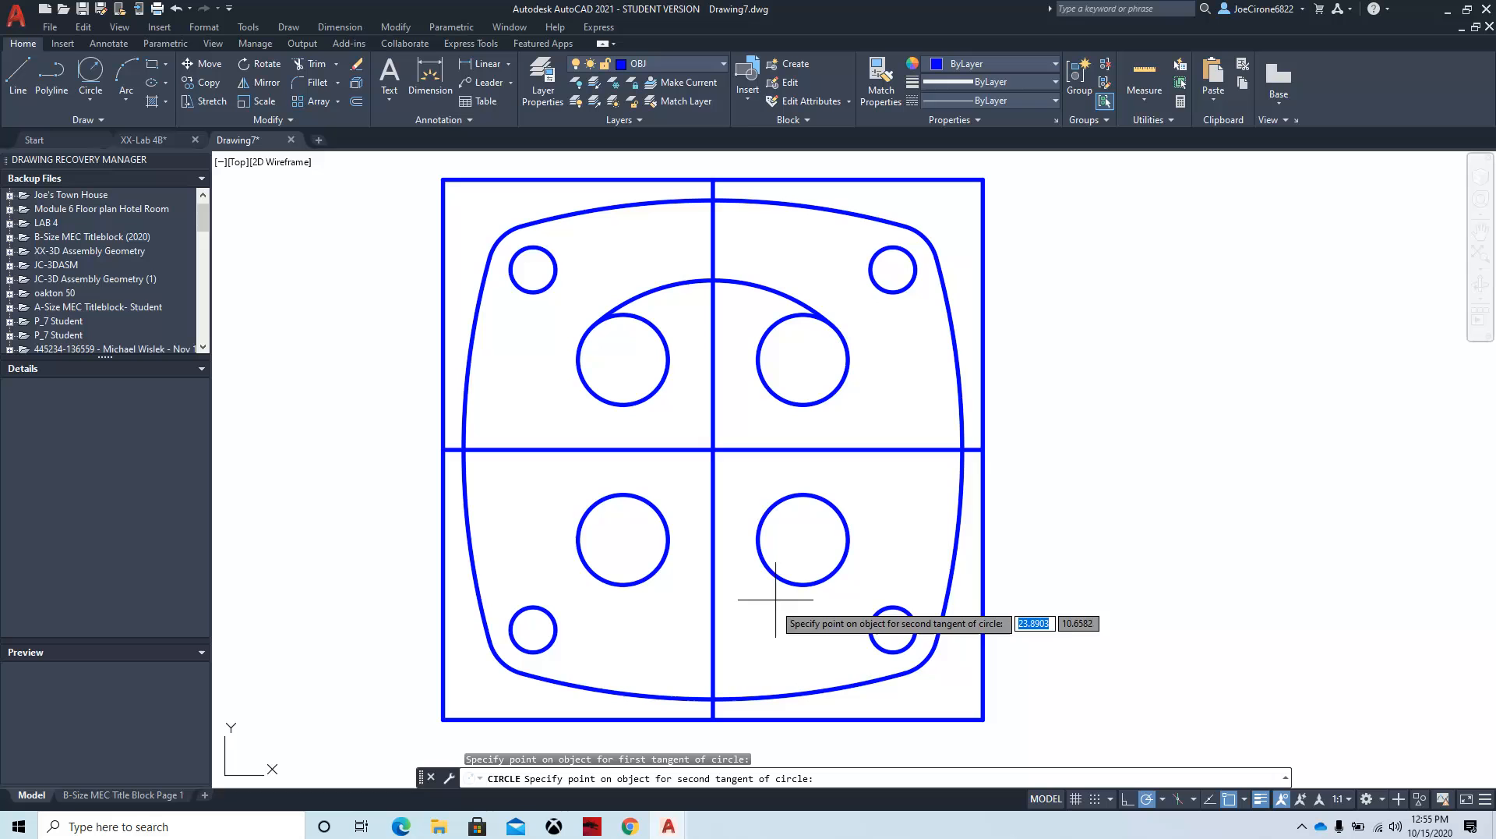
left_click(842, 566)
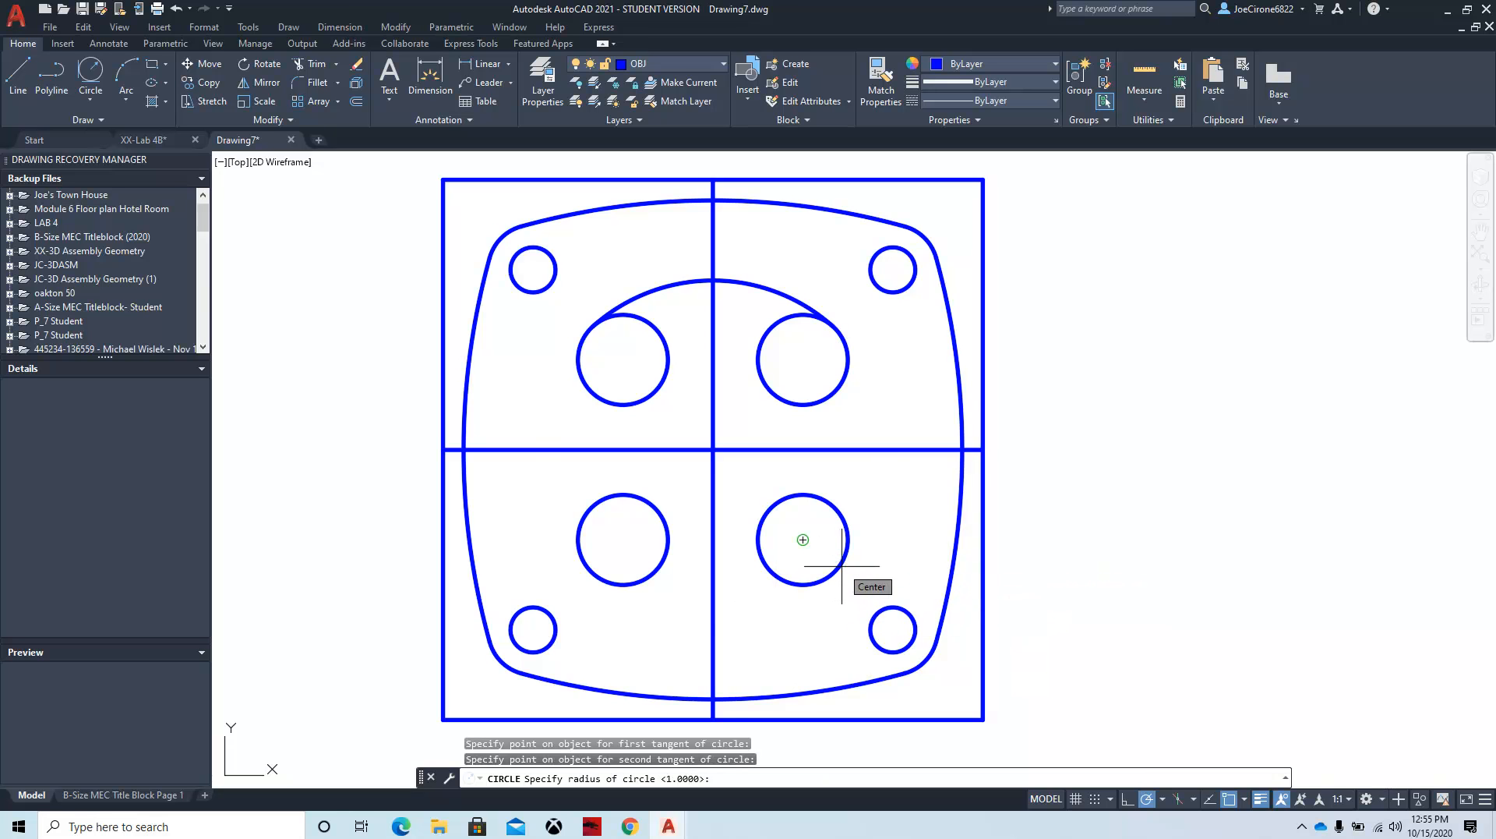
key("Return")
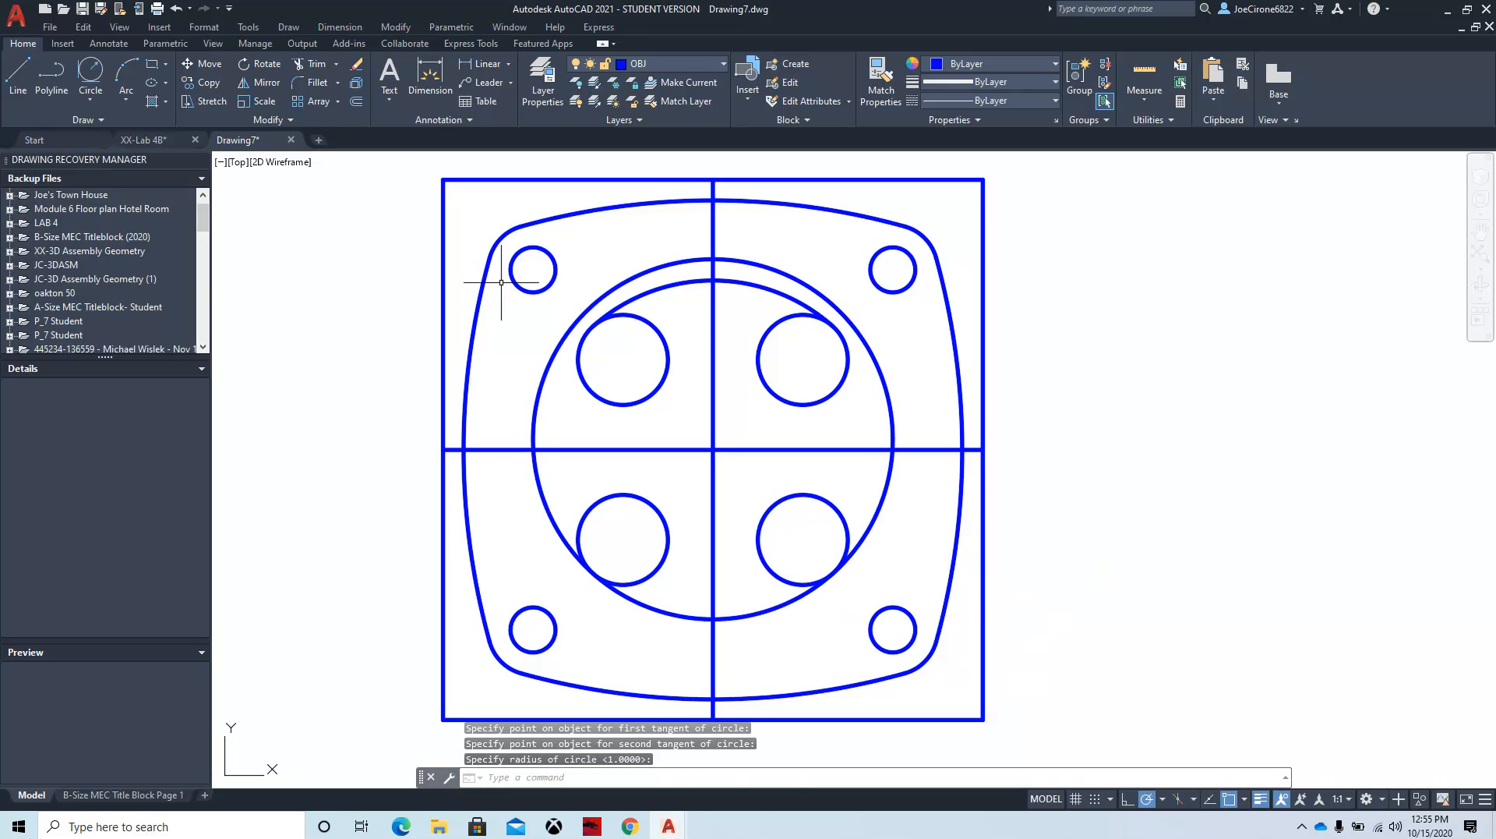
Step: Trim the new radius 1 circle's sides and upper half, leaving only the arc between the two lower pocket circles
left_click(320, 68)
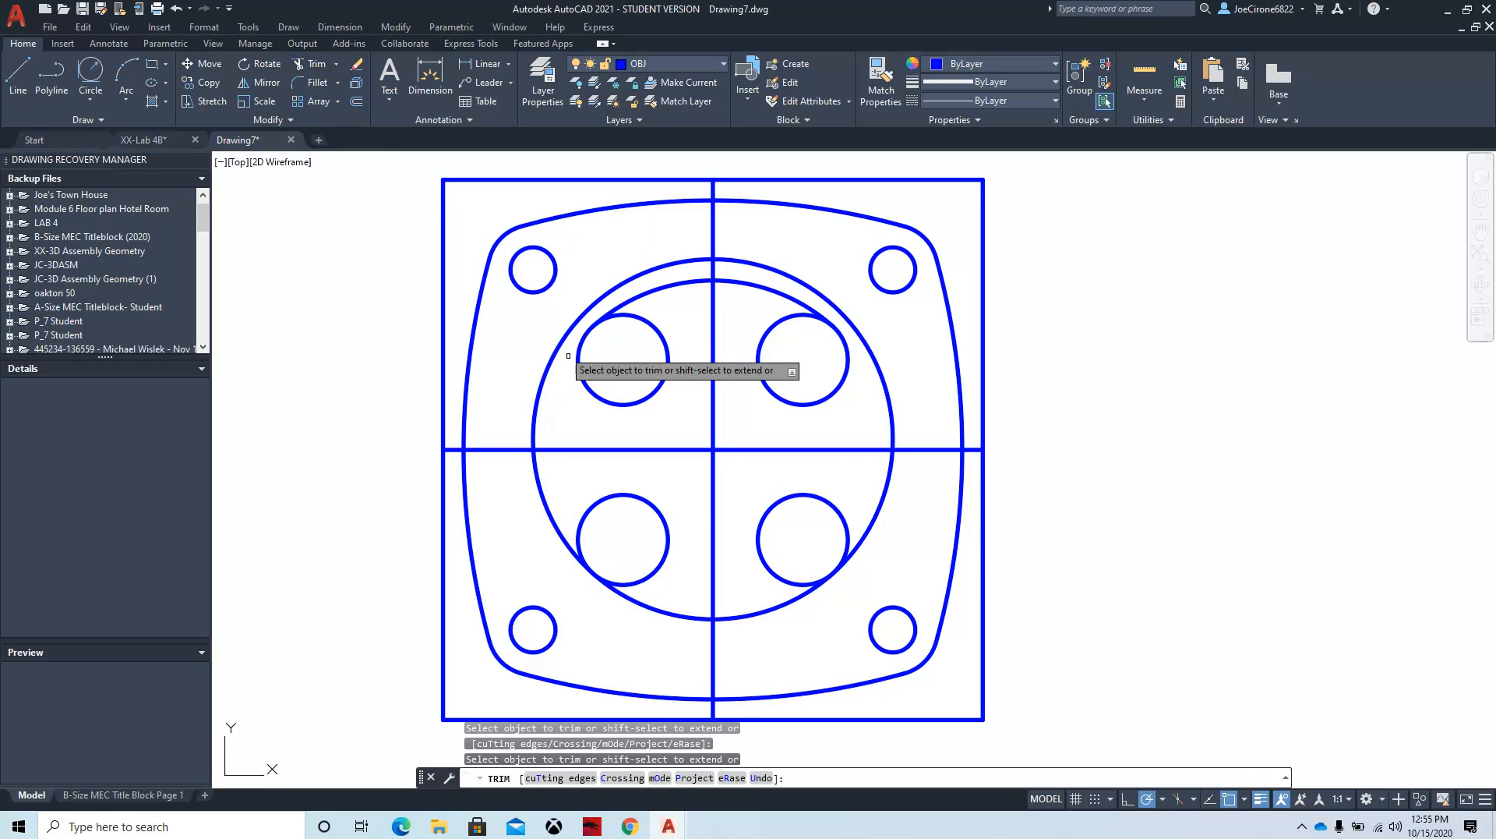
left_click(907, 539)
left_click(854, 500)
left_click(530, 538)
left_click(551, 483)
left_click(518, 328)
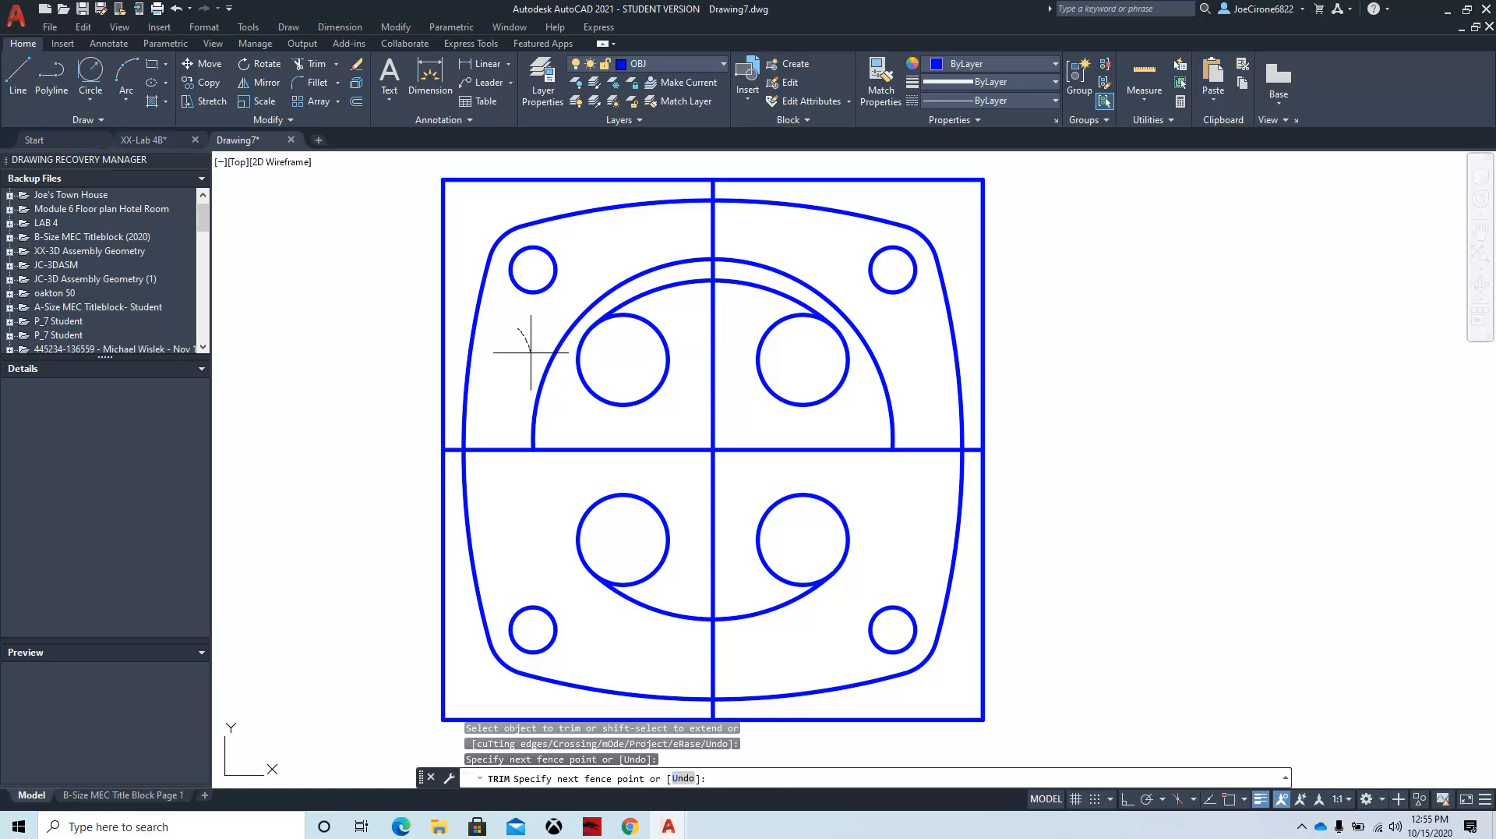
left_click(547, 395)
left_click(894, 347)
left_click(871, 388)
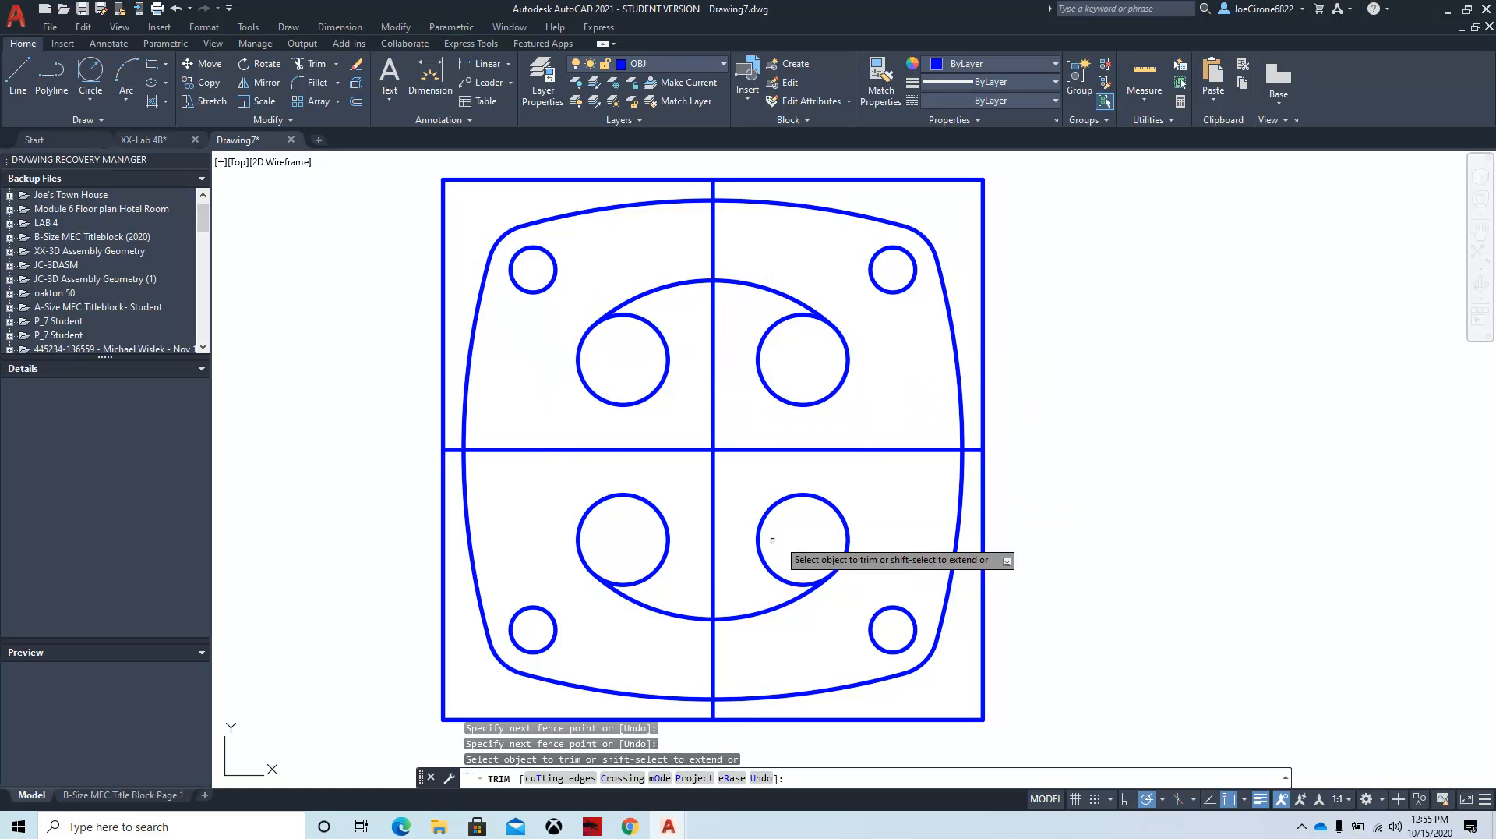
Step: Check the pocket in the Mec Lab1 PDF in Chrome, return to Drawing7 in AutoCAD and draw a line tangent to the two left pocket circles' outer sides
left_click(629, 827)
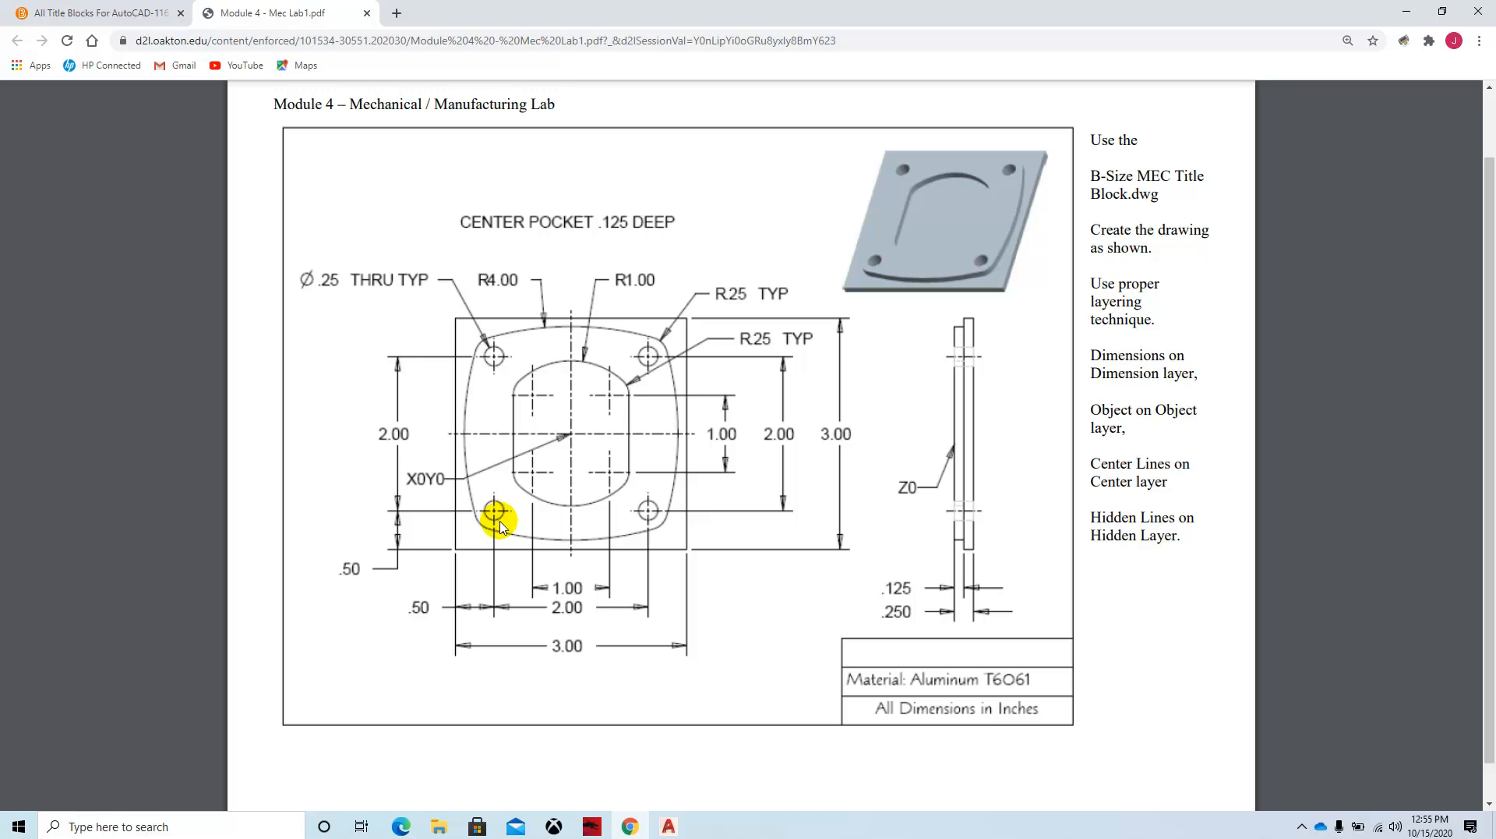
mouse_move(669, 825)
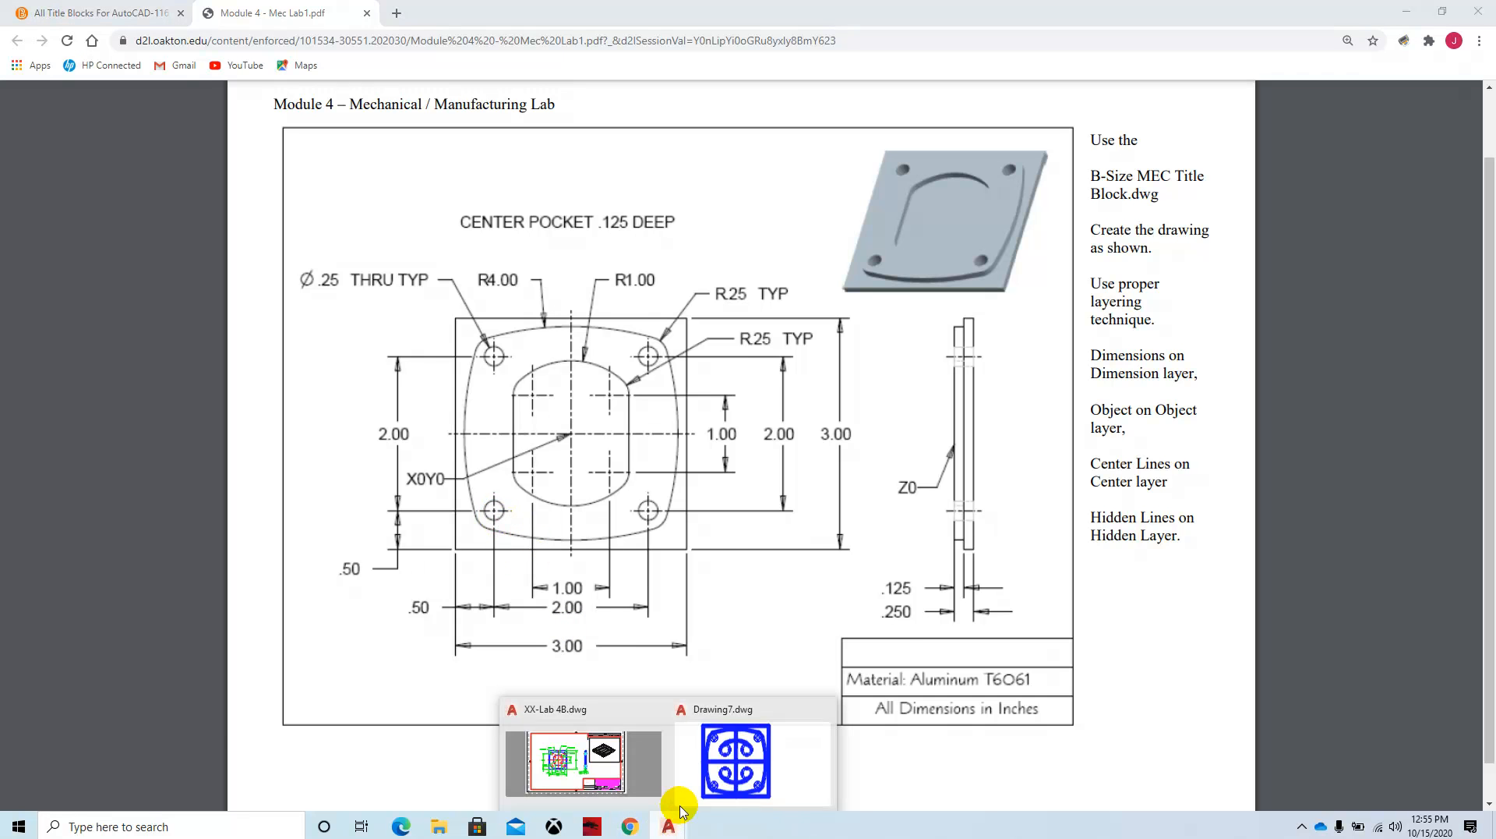
left_click(743, 768)
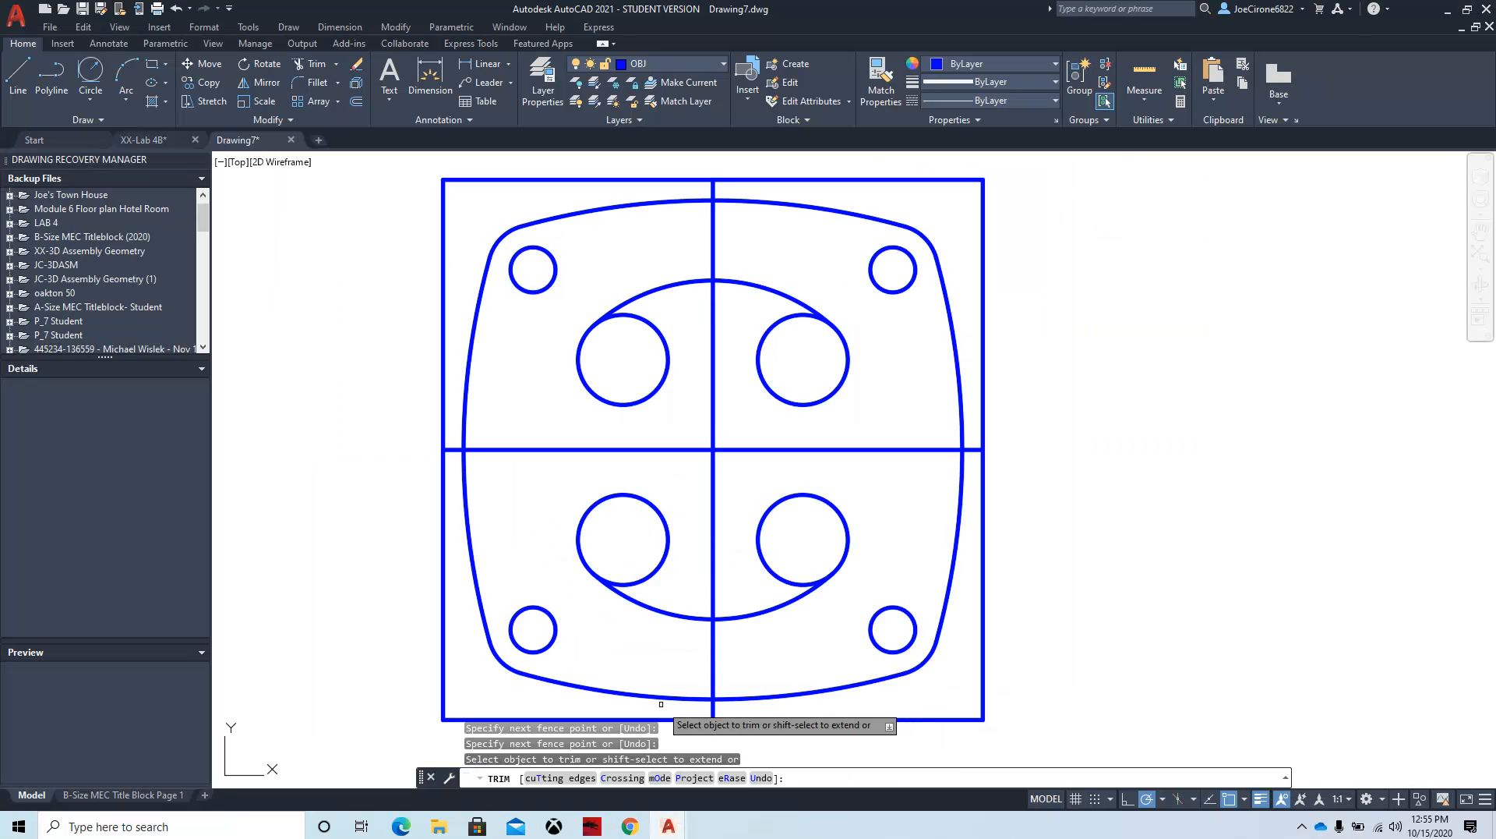
left_click(19, 80)
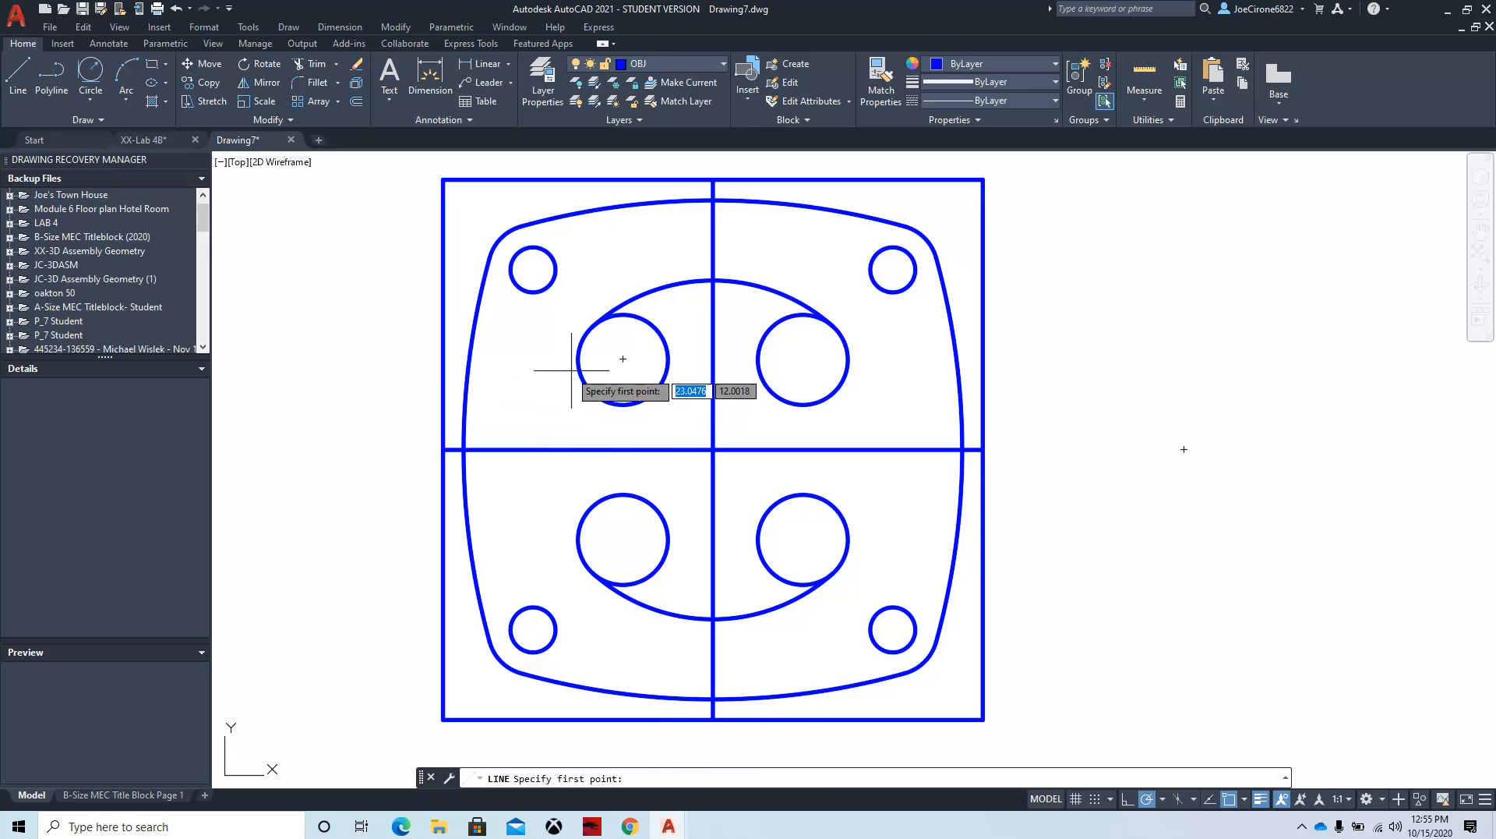
right_click(504, 361, "shift")
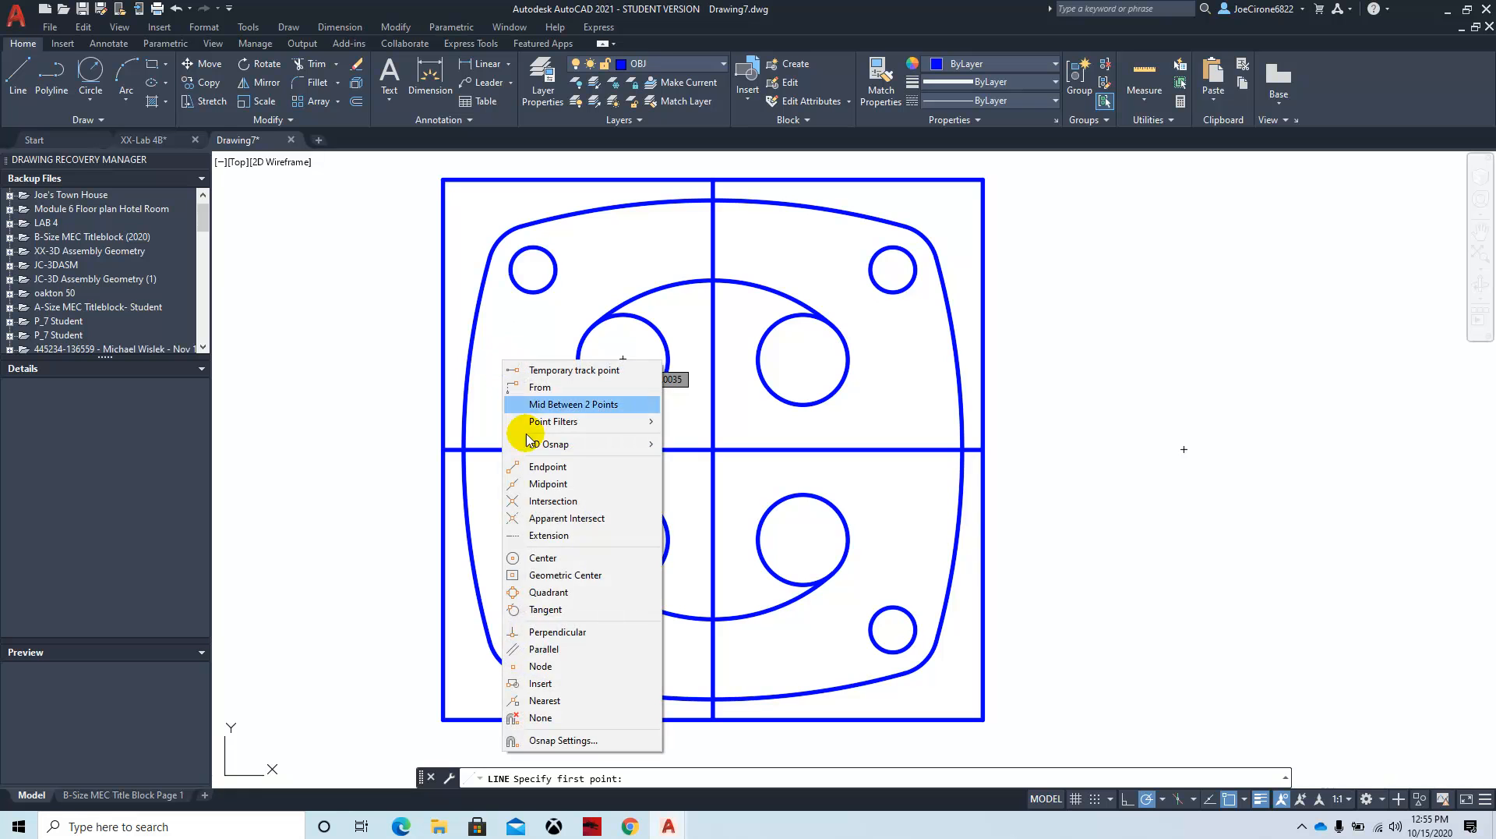
left_click(546, 608)
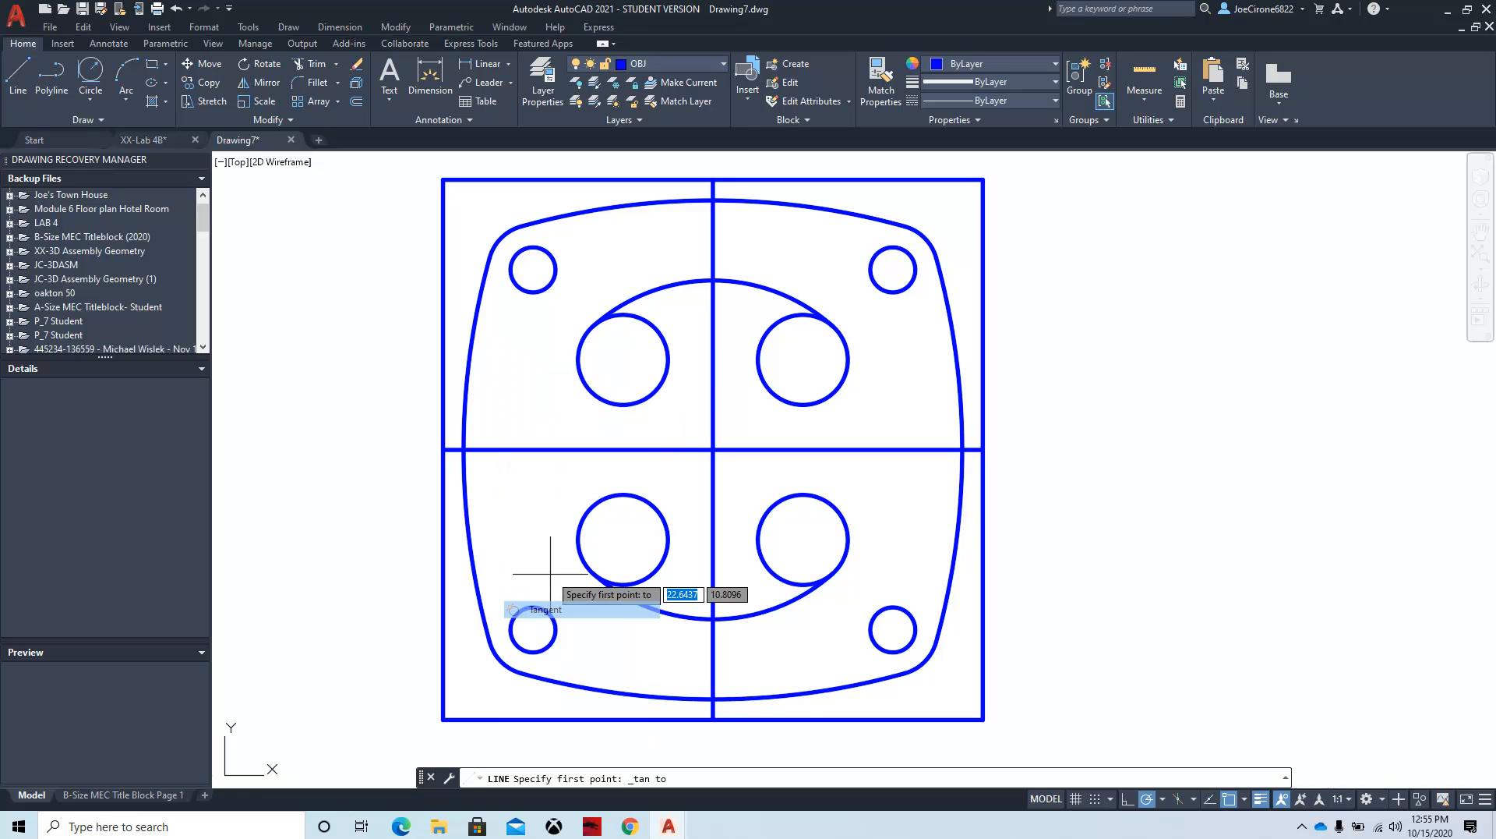
left_click(583, 344)
right_click(551, 522, "shift")
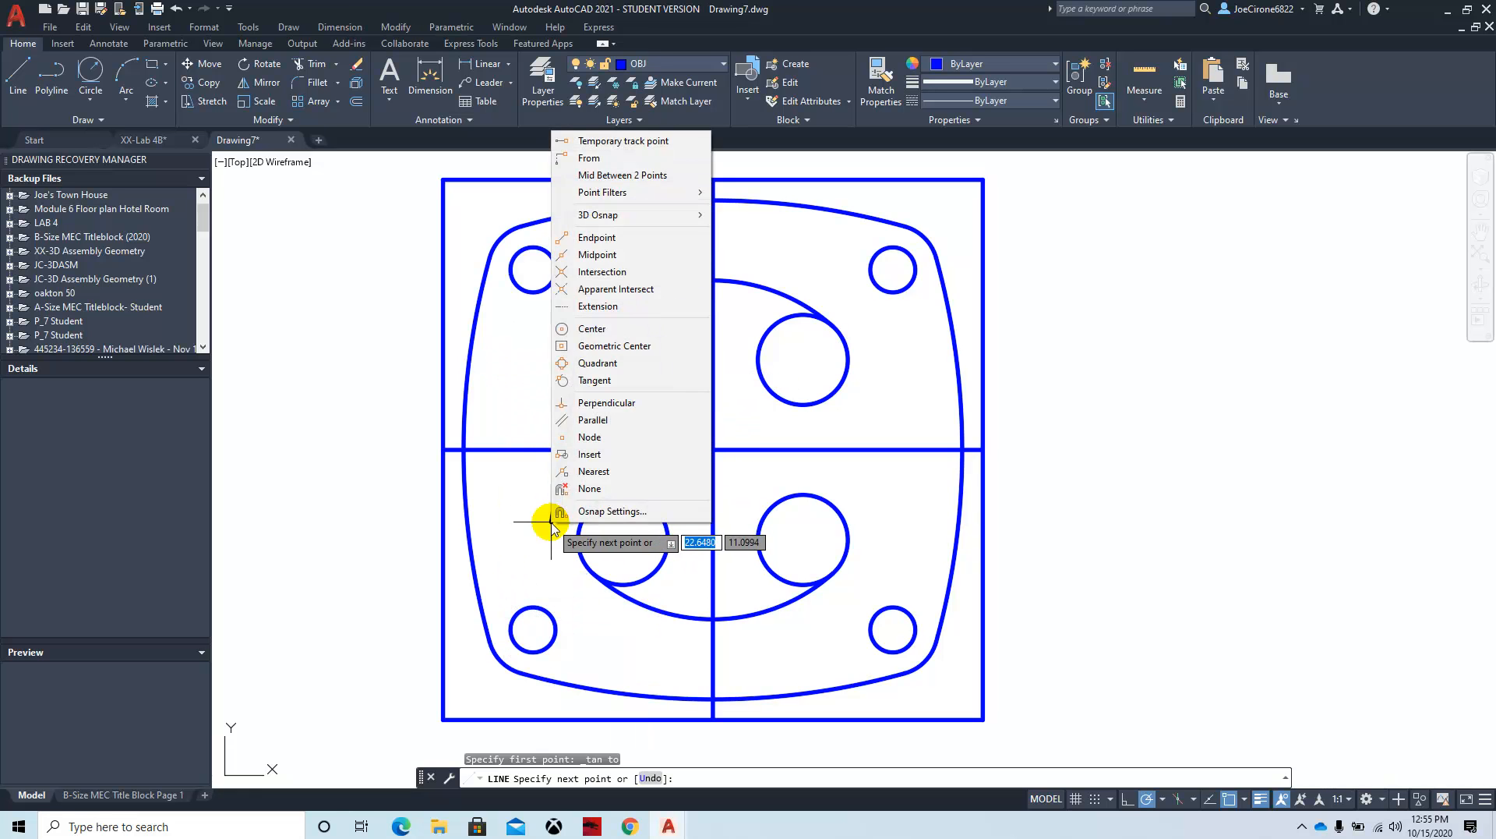
left_click(597, 380)
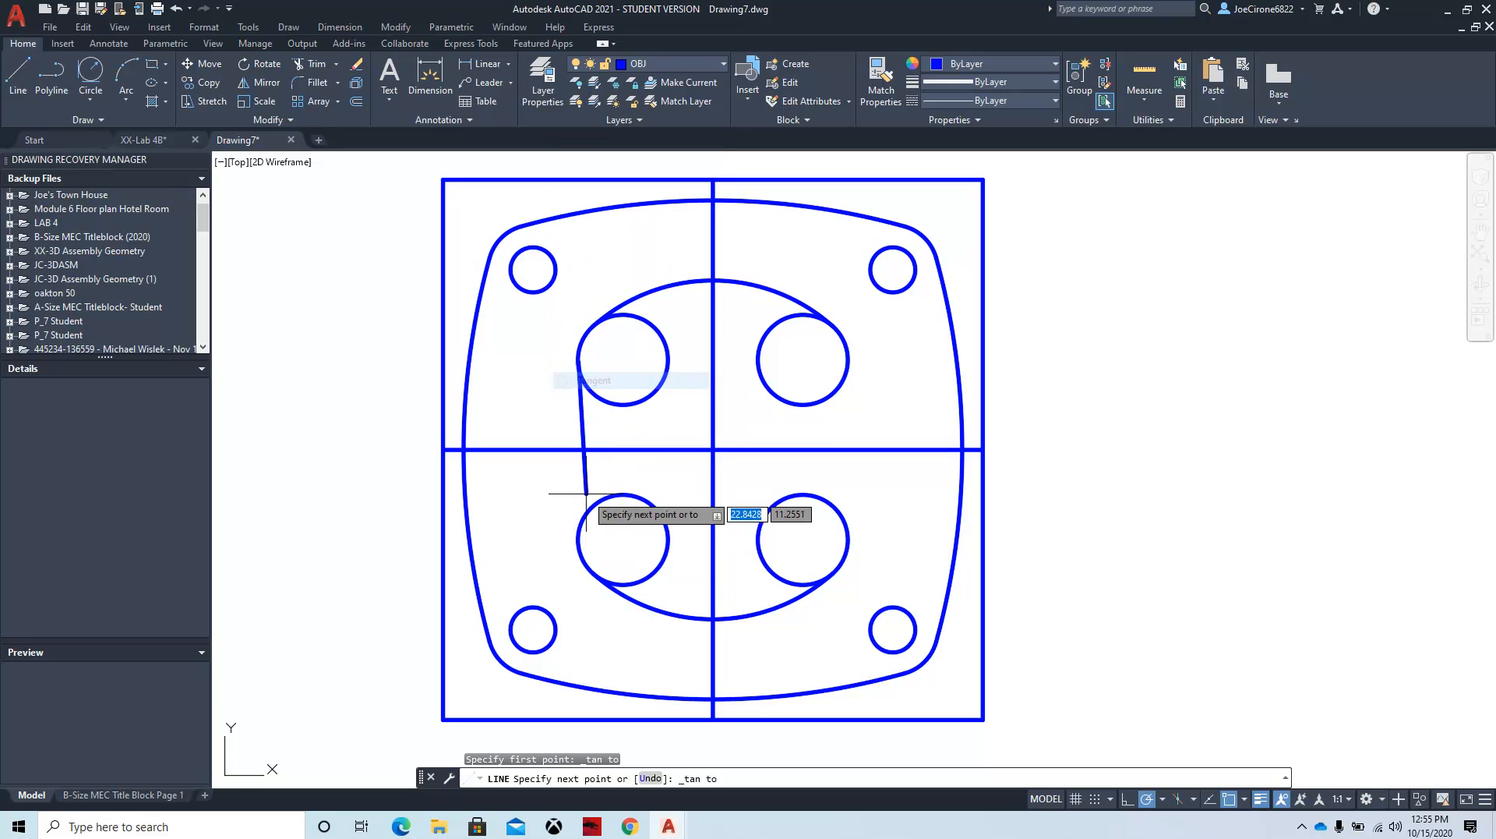
left_click(578, 538)
key("Return")
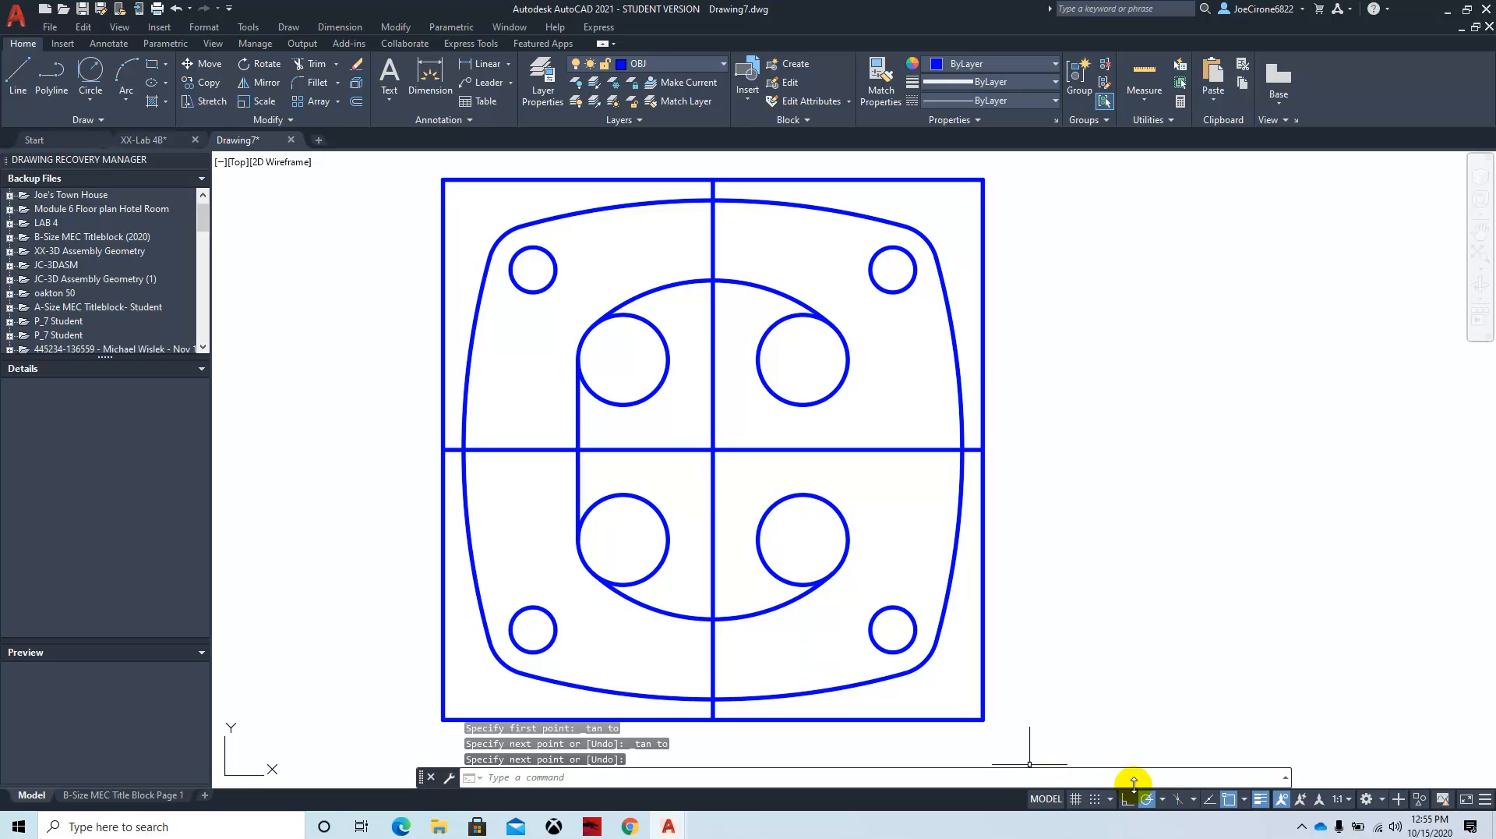
Step: Draw a vertical line tangent to the outer sides of the two right pocket circles, using Tangent snaps at both ends
left_click(1245, 799)
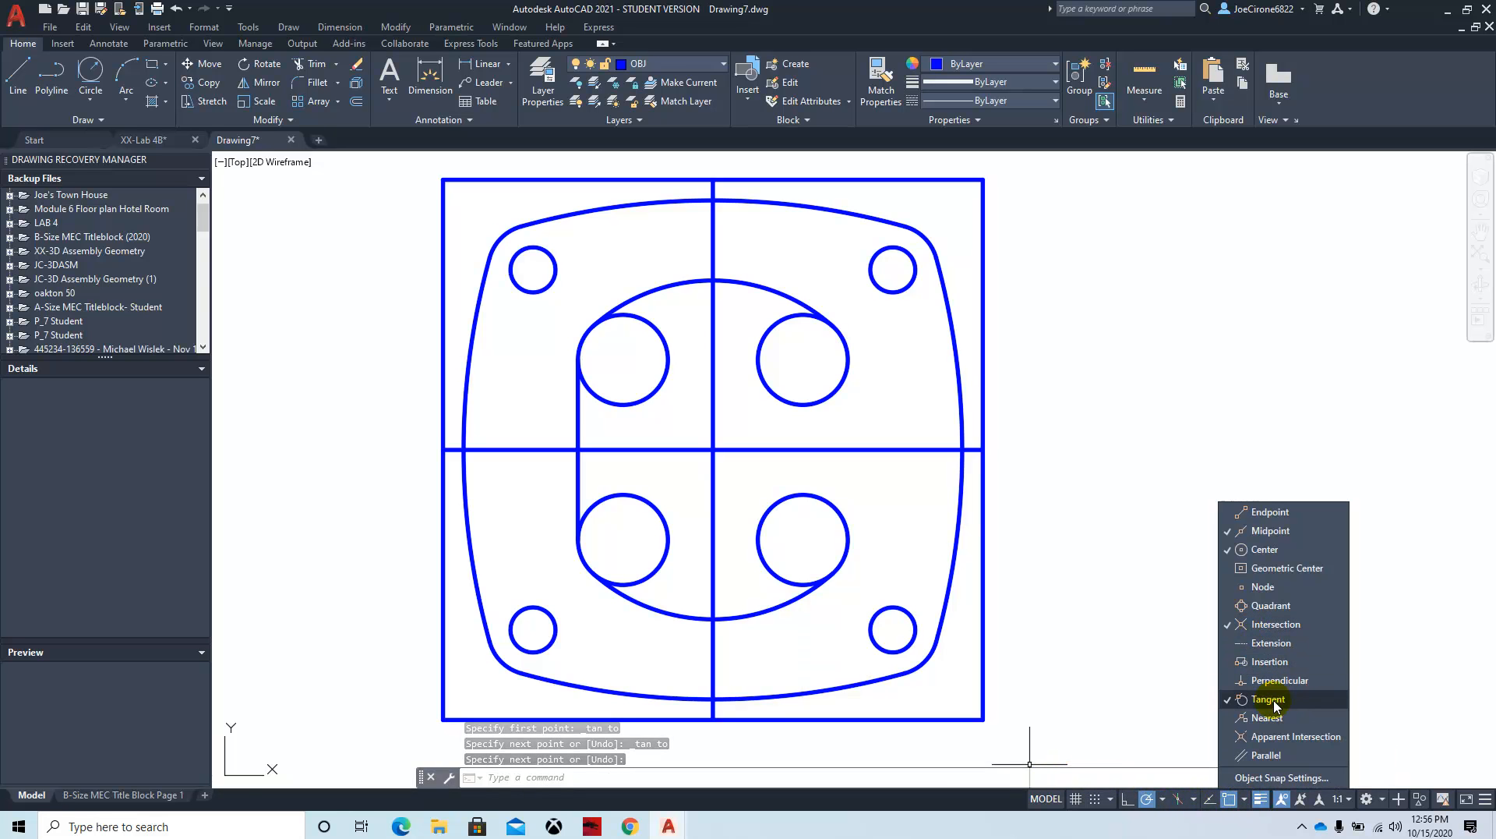
left_click(1123, 526)
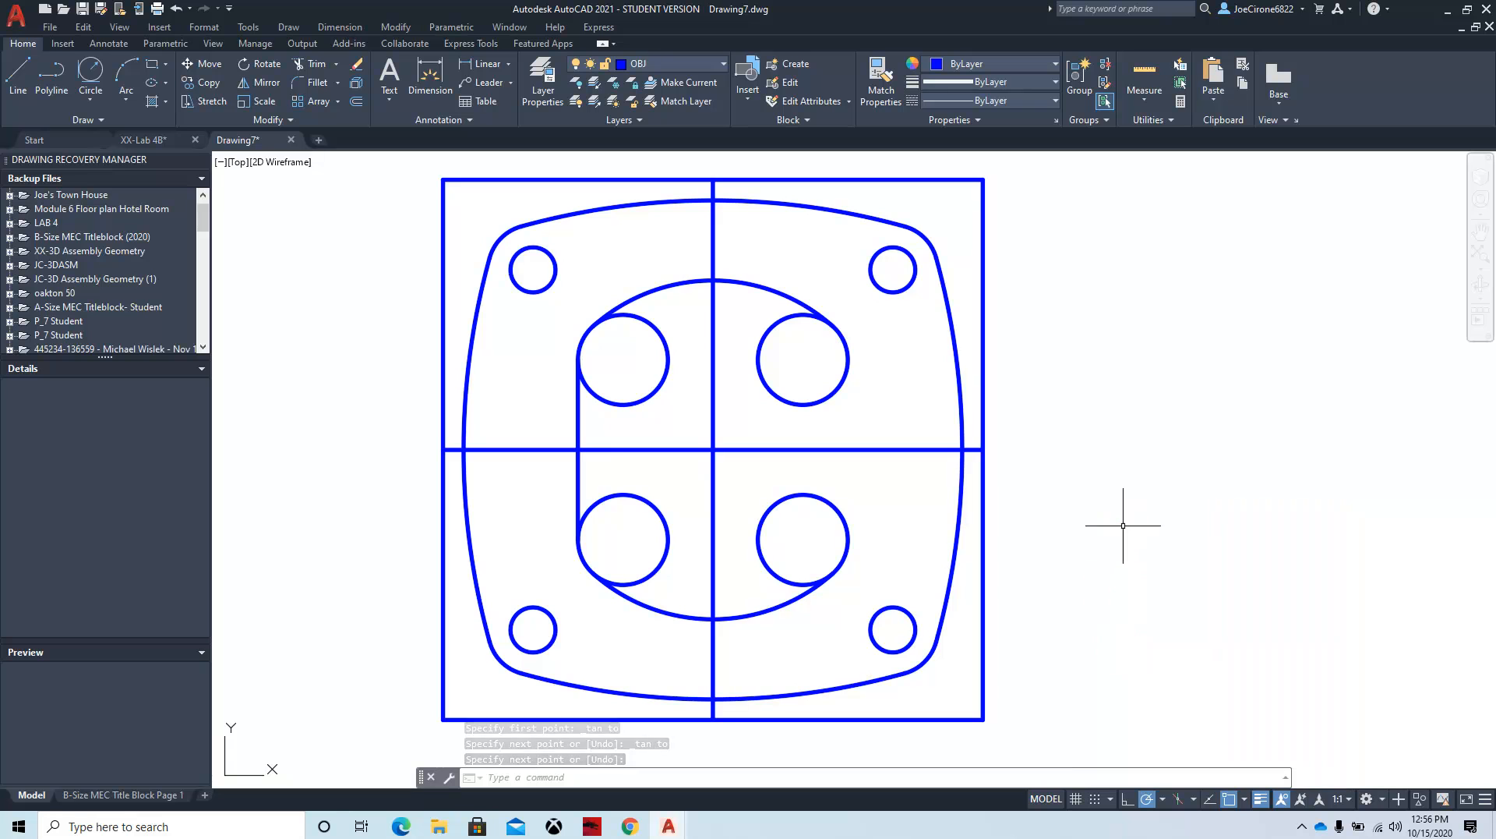
left_click(21, 74)
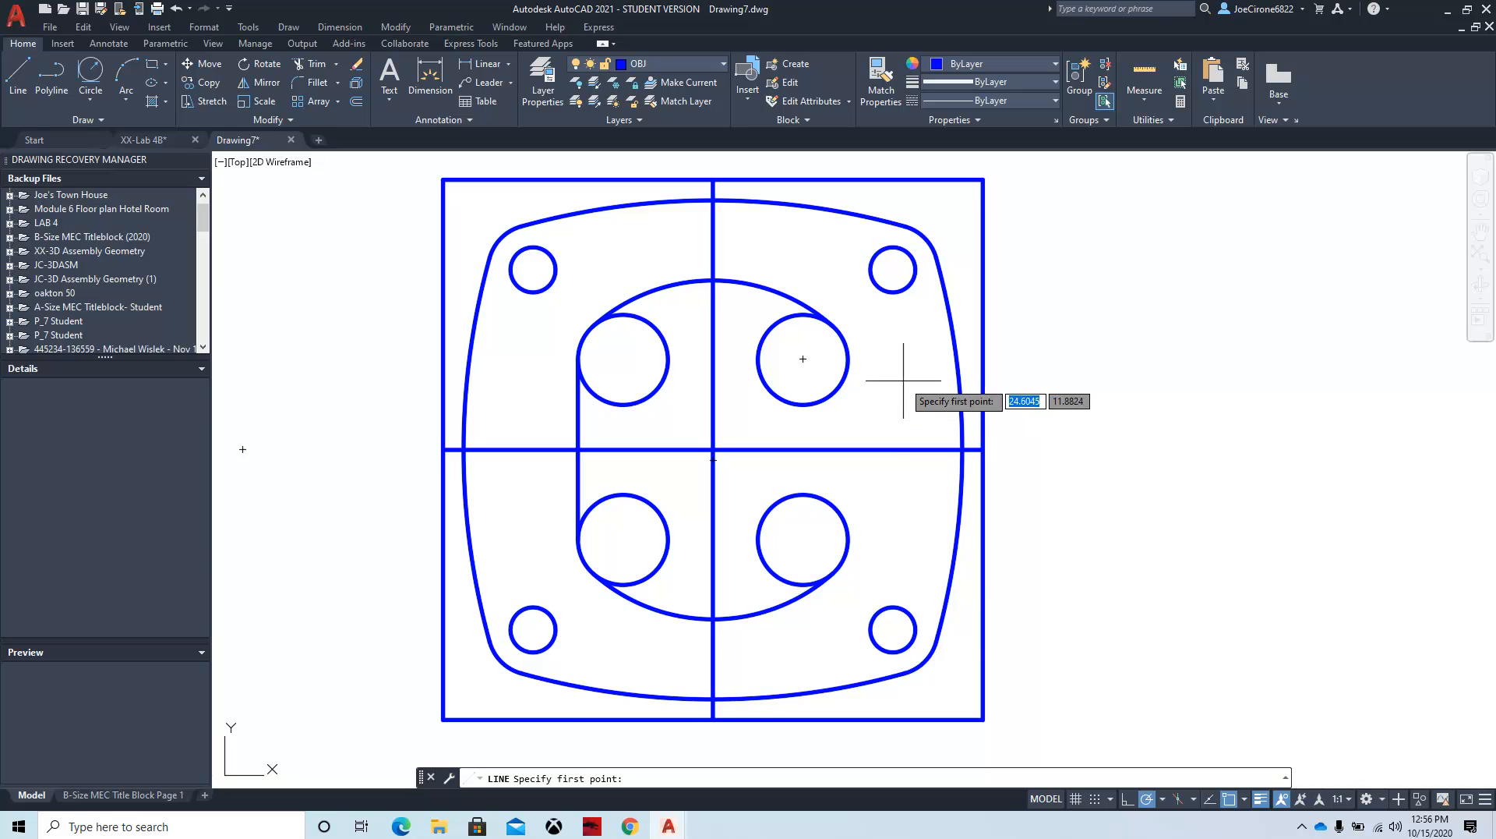
right_click(905, 381, "shift")
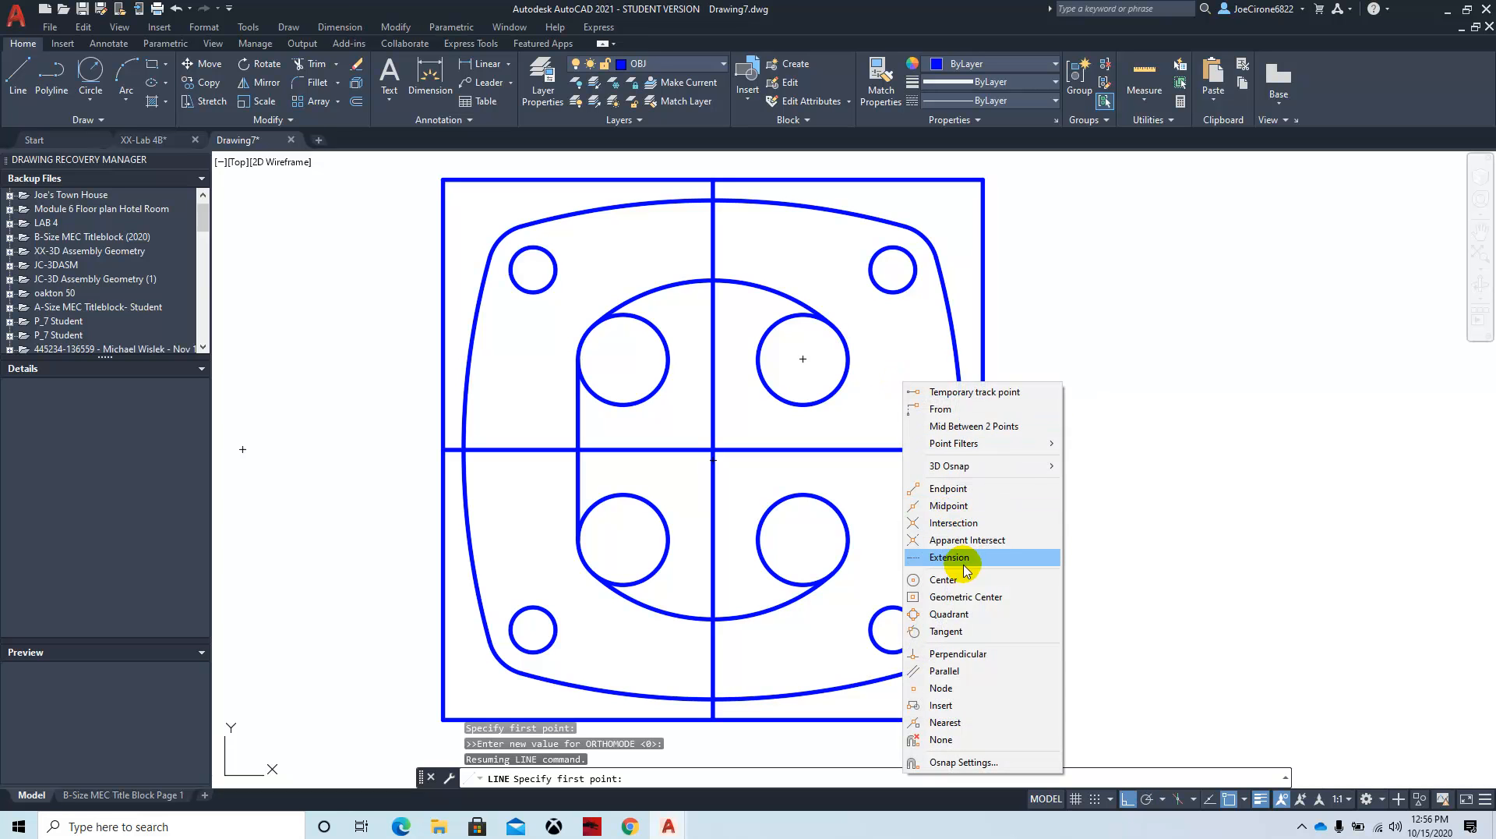
left_click(953, 632)
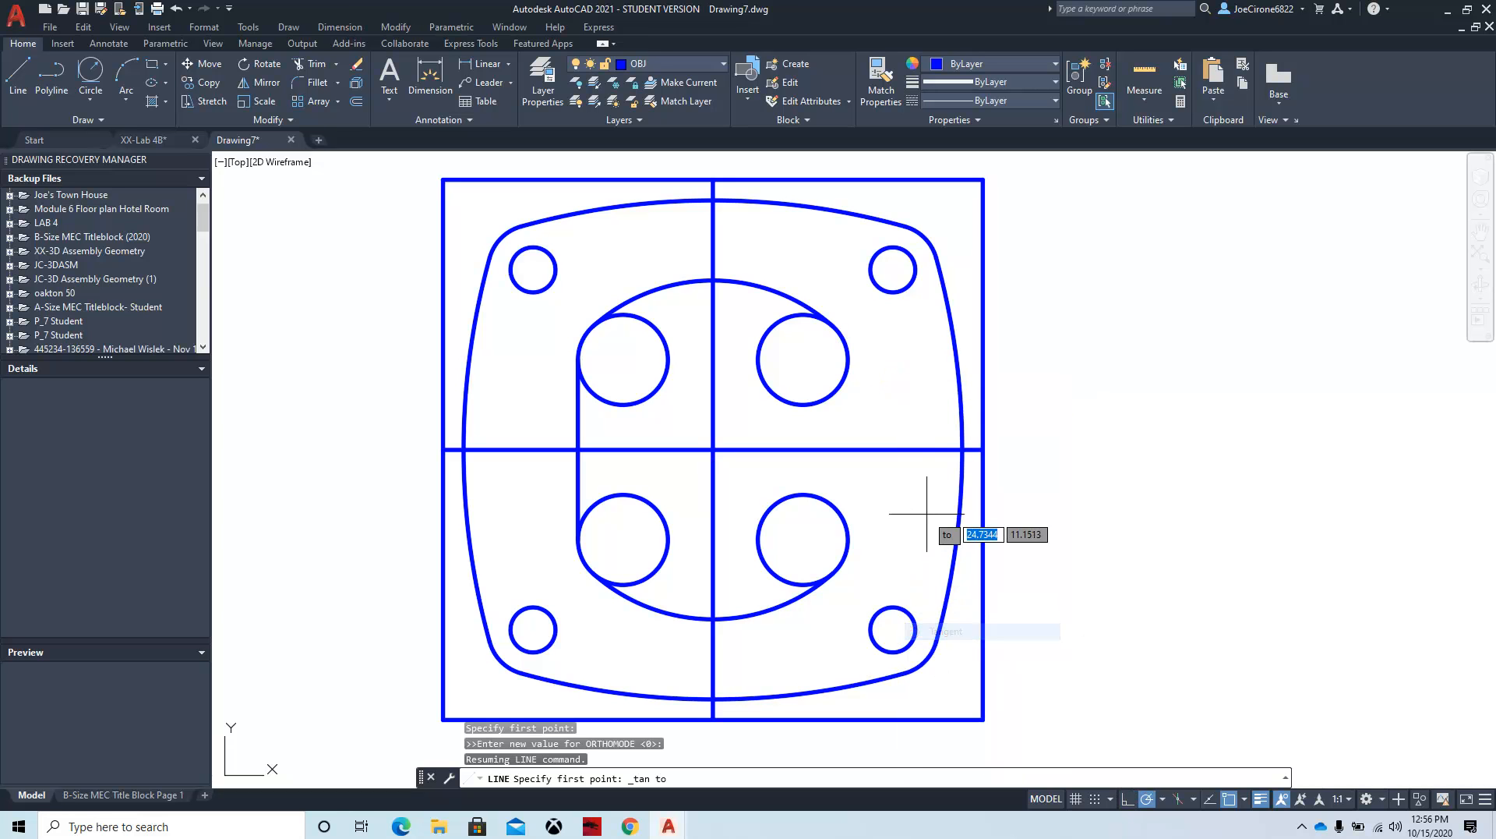
left_click(857, 376)
right_click(909, 510, "shift")
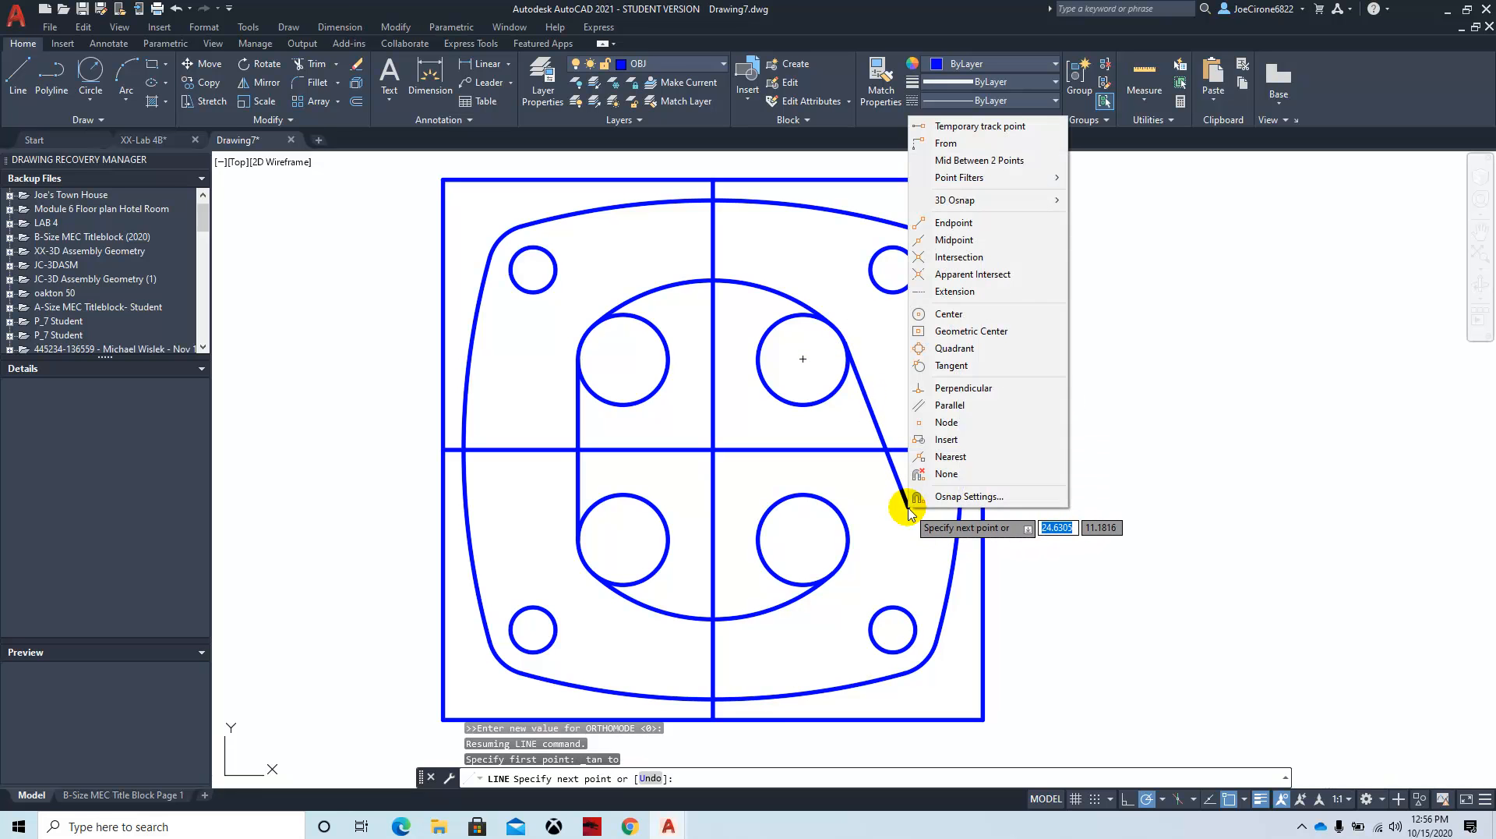
left_click(926, 365)
left_click(852, 539)
left_click(848, 538)
key("Return")
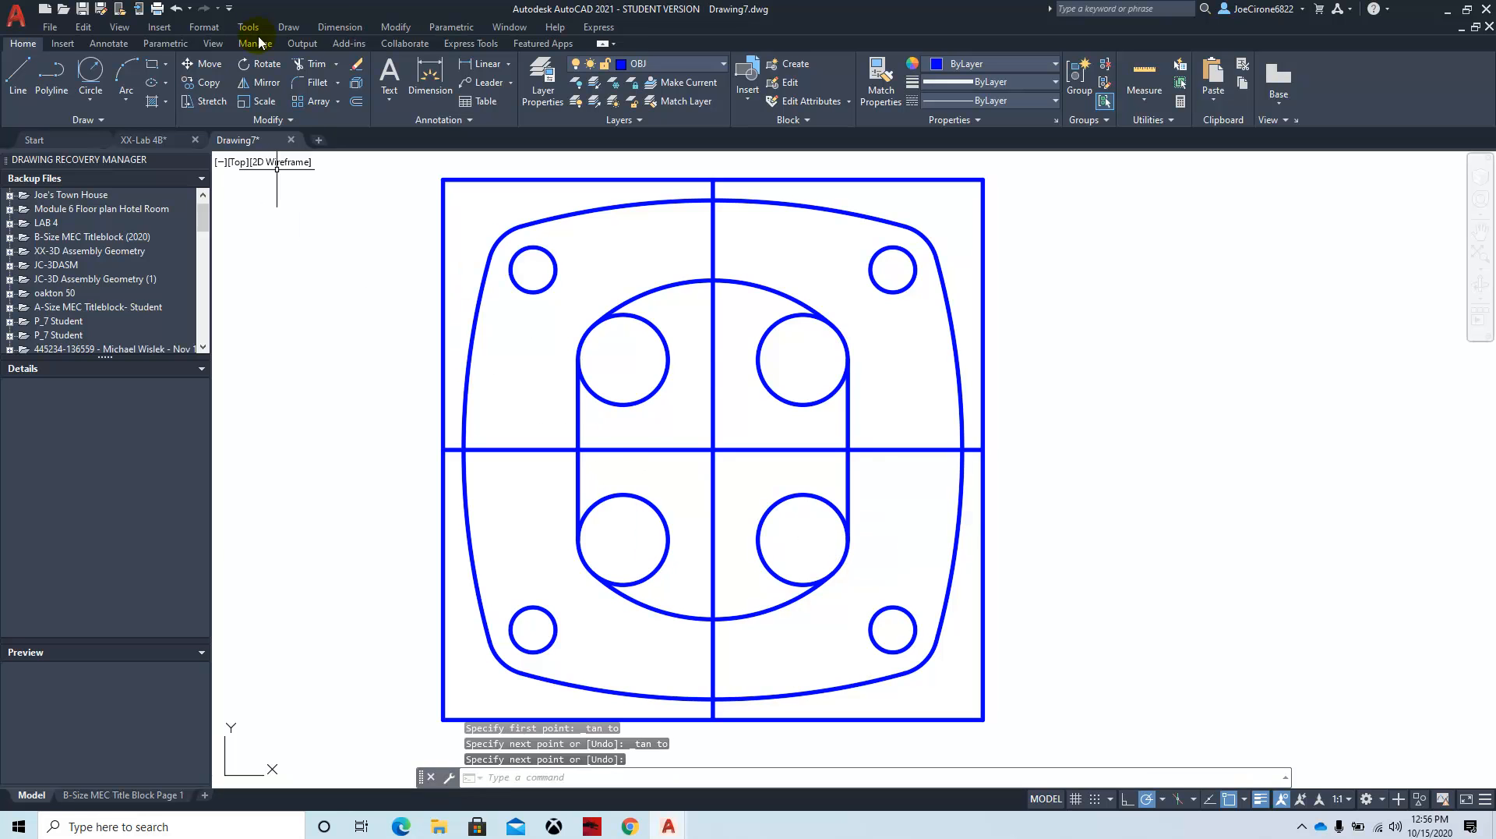
Step: Trim away the inner portions of all four pocket circles, leaving only the rounded corners of the center pocket outline
left_click(316, 65)
left_click(628, 413)
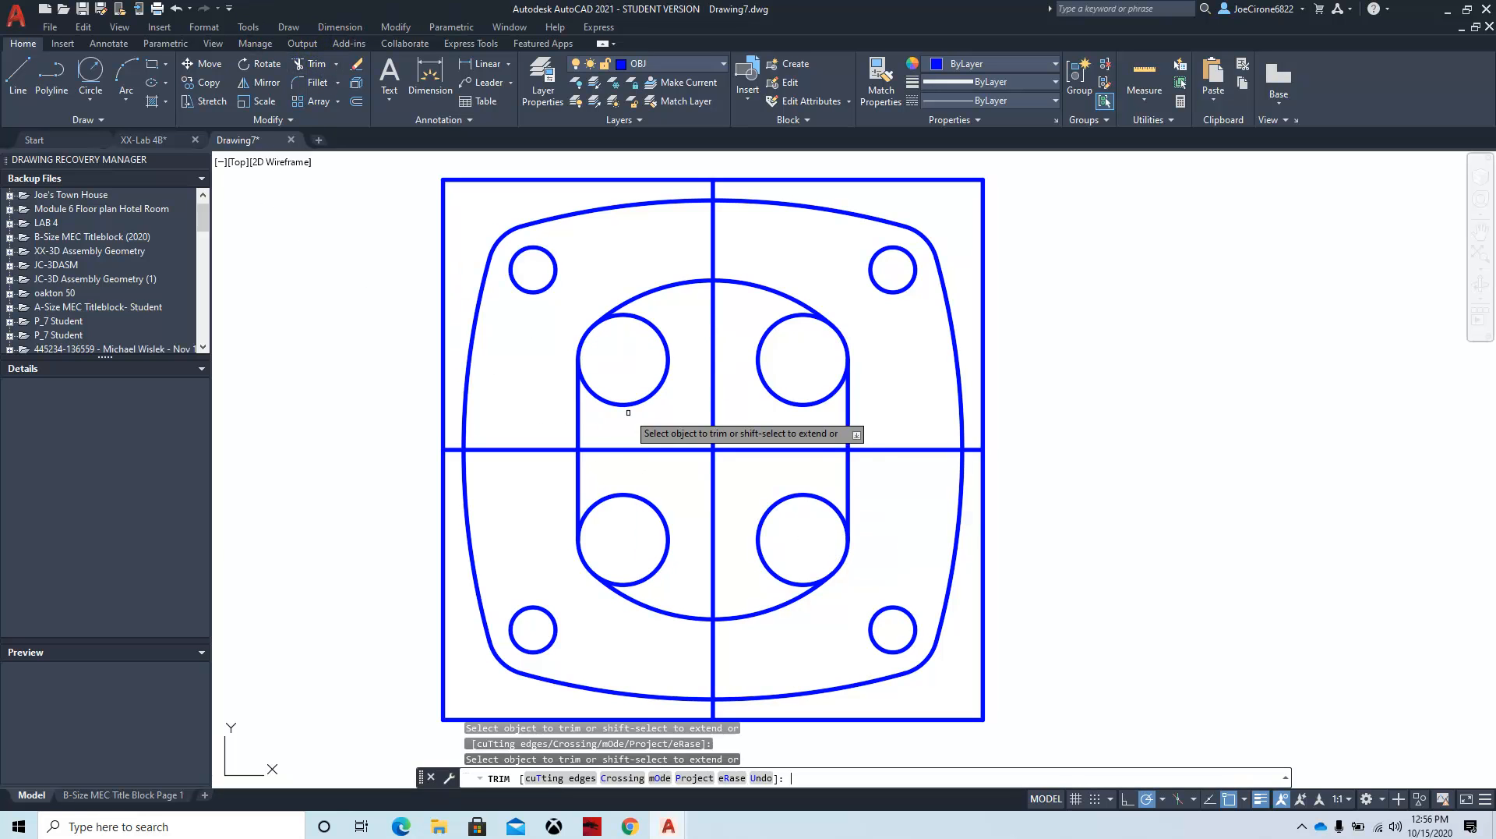
left_click(635, 358)
key("Return")
left_click(778, 421)
left_click(783, 377)
left_click(755, 489)
left_click(777, 521)
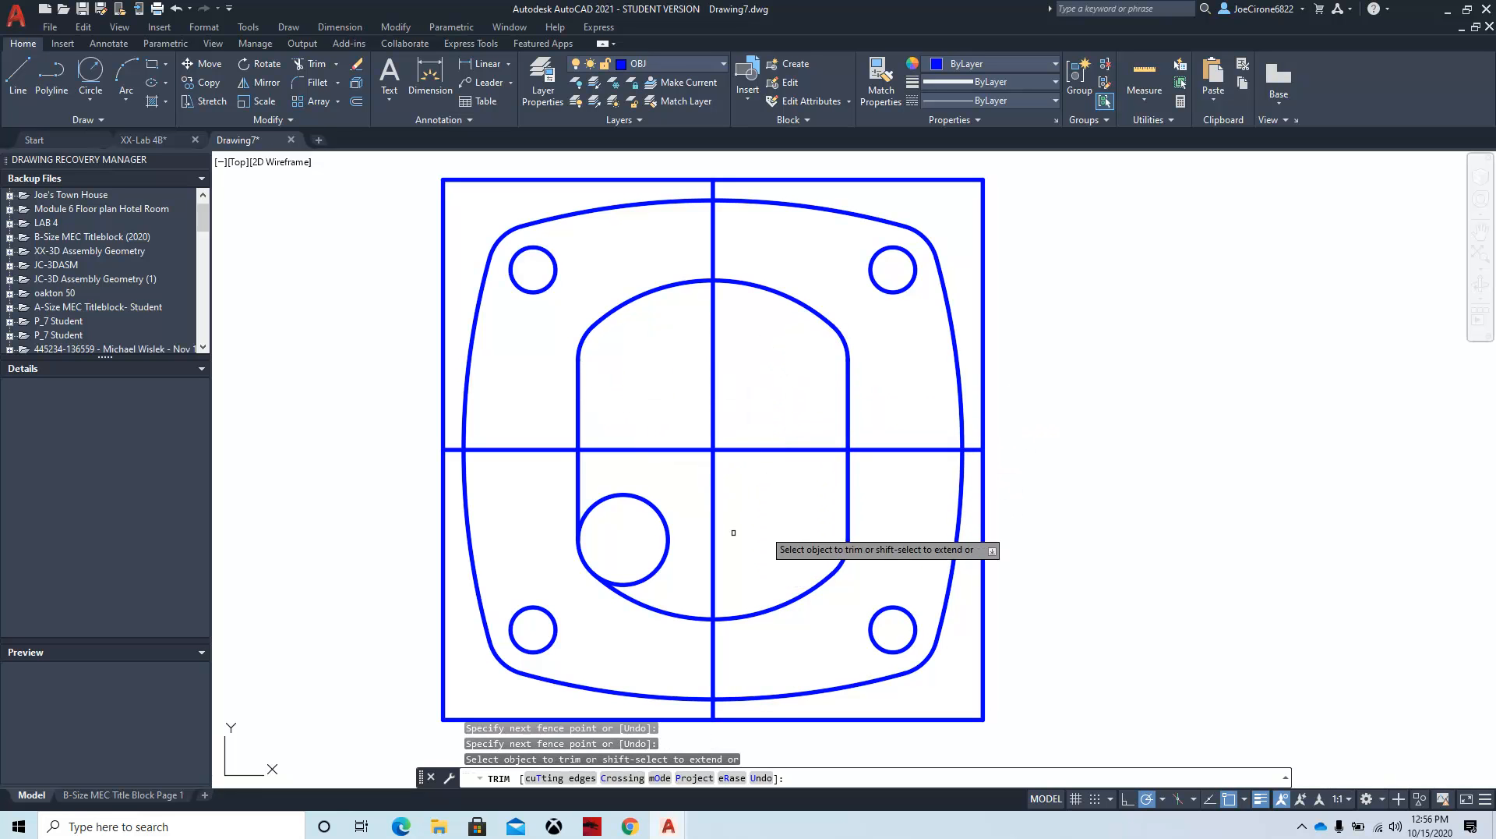
left_click(673, 505)
left_click(651, 523)
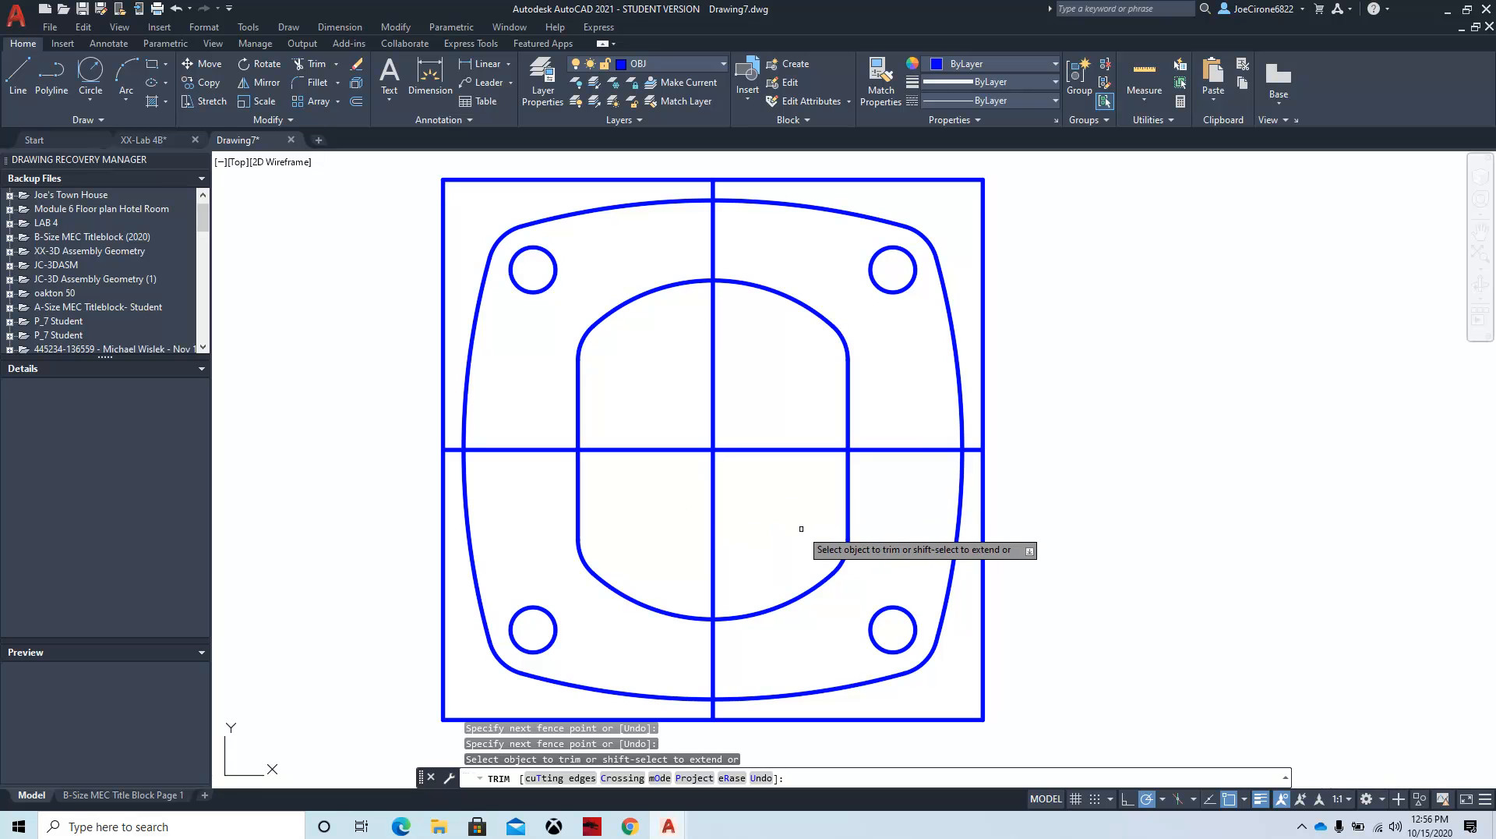
key("Return")
Step: Move the plate's horizontal and vertical middle lines to the CEN layer
left_click(755, 401)
left_click(668, 493)
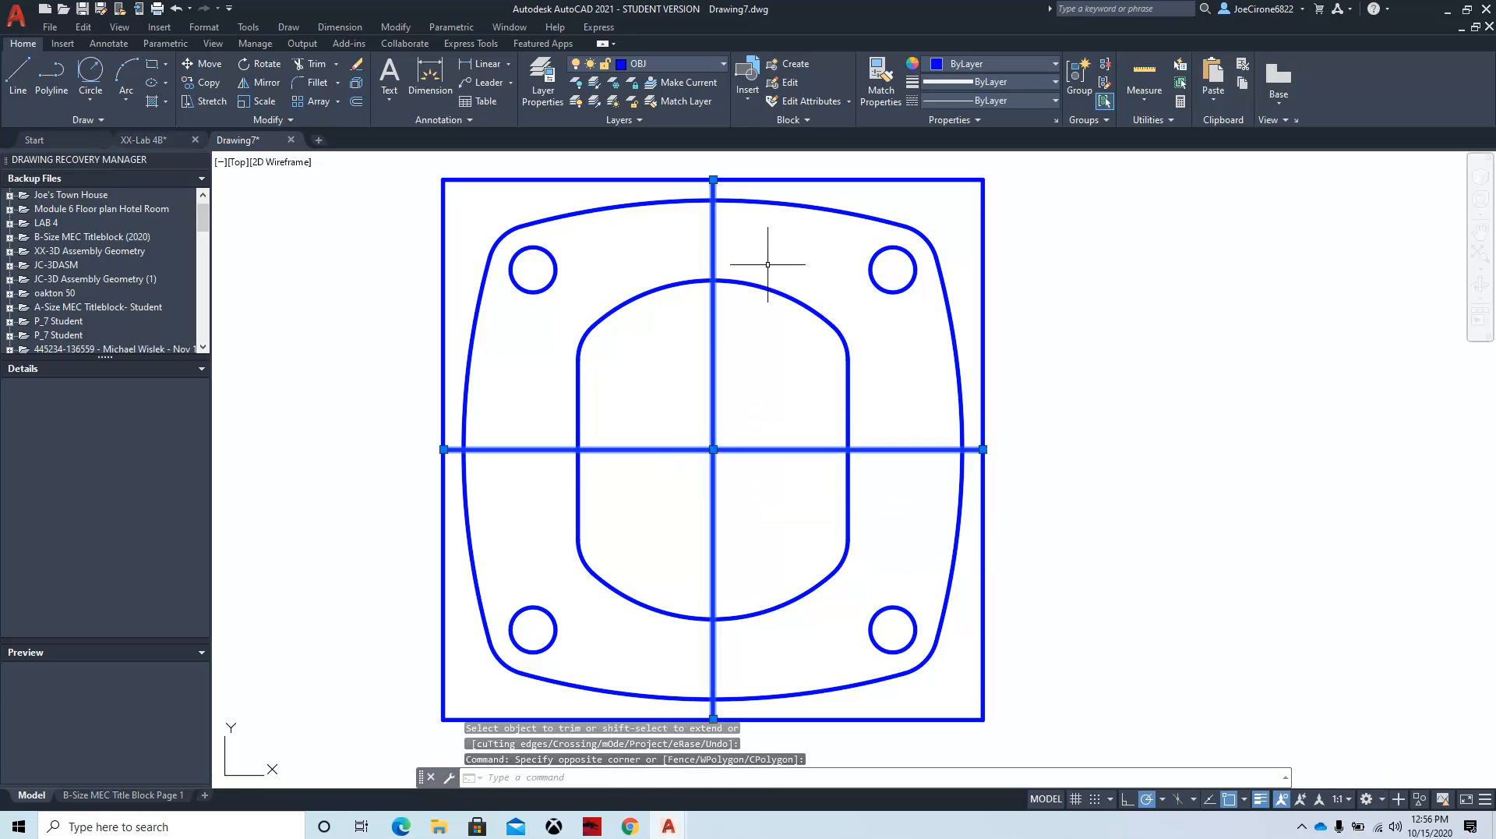
left_click(720, 70)
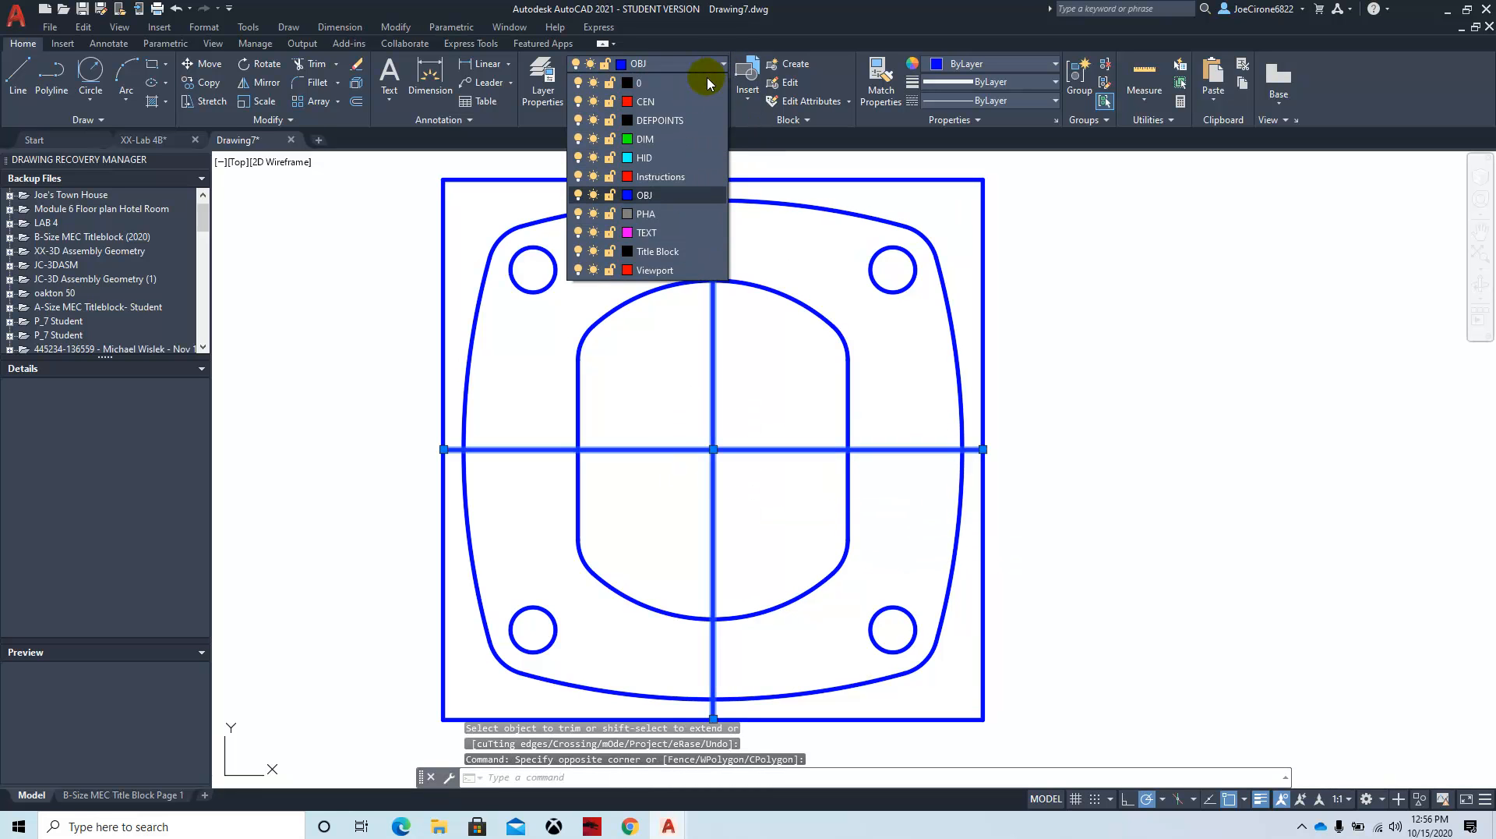
left_click(670, 102)
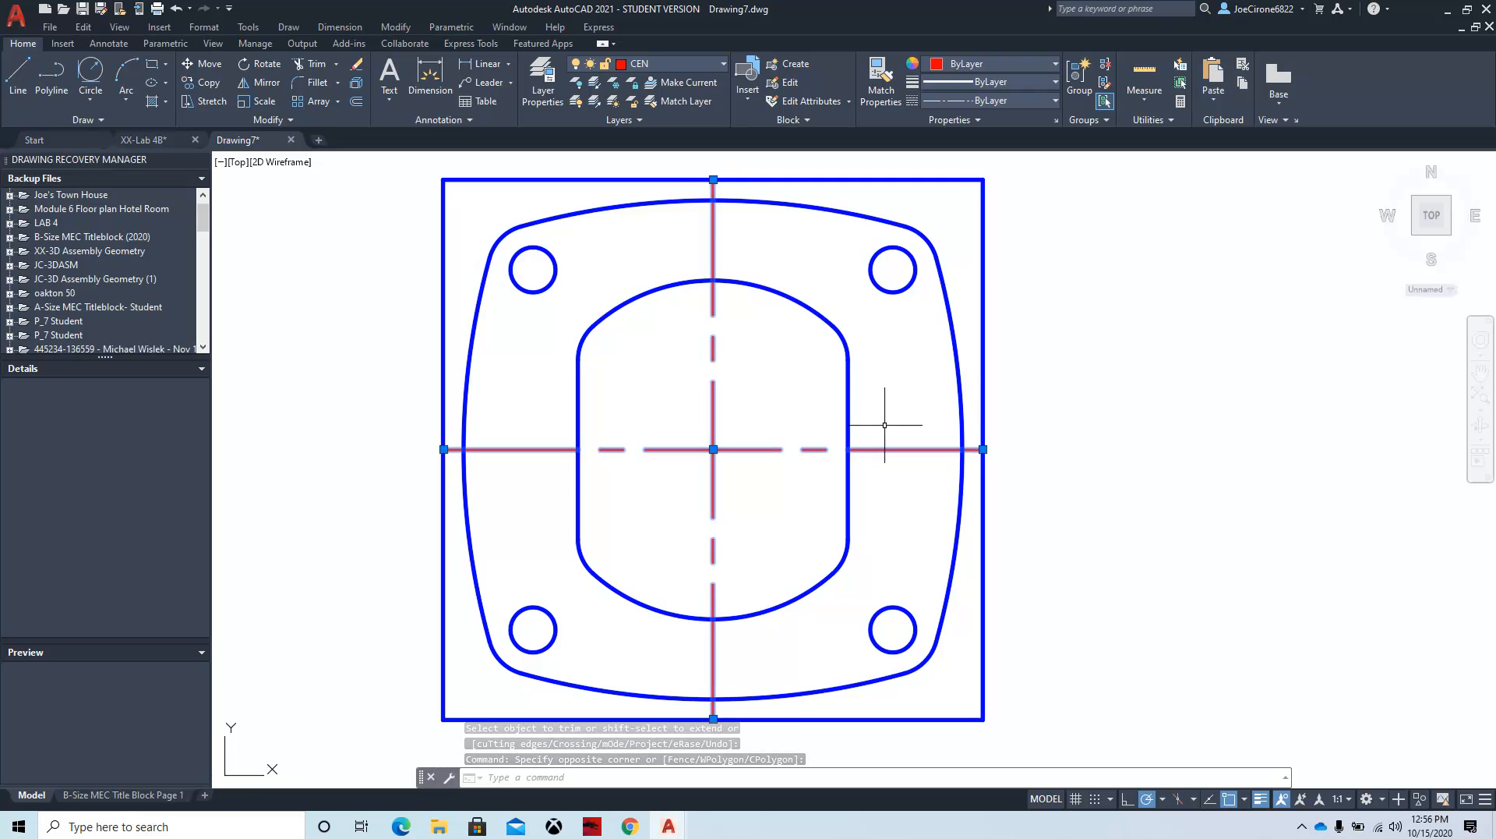
key("Escape")
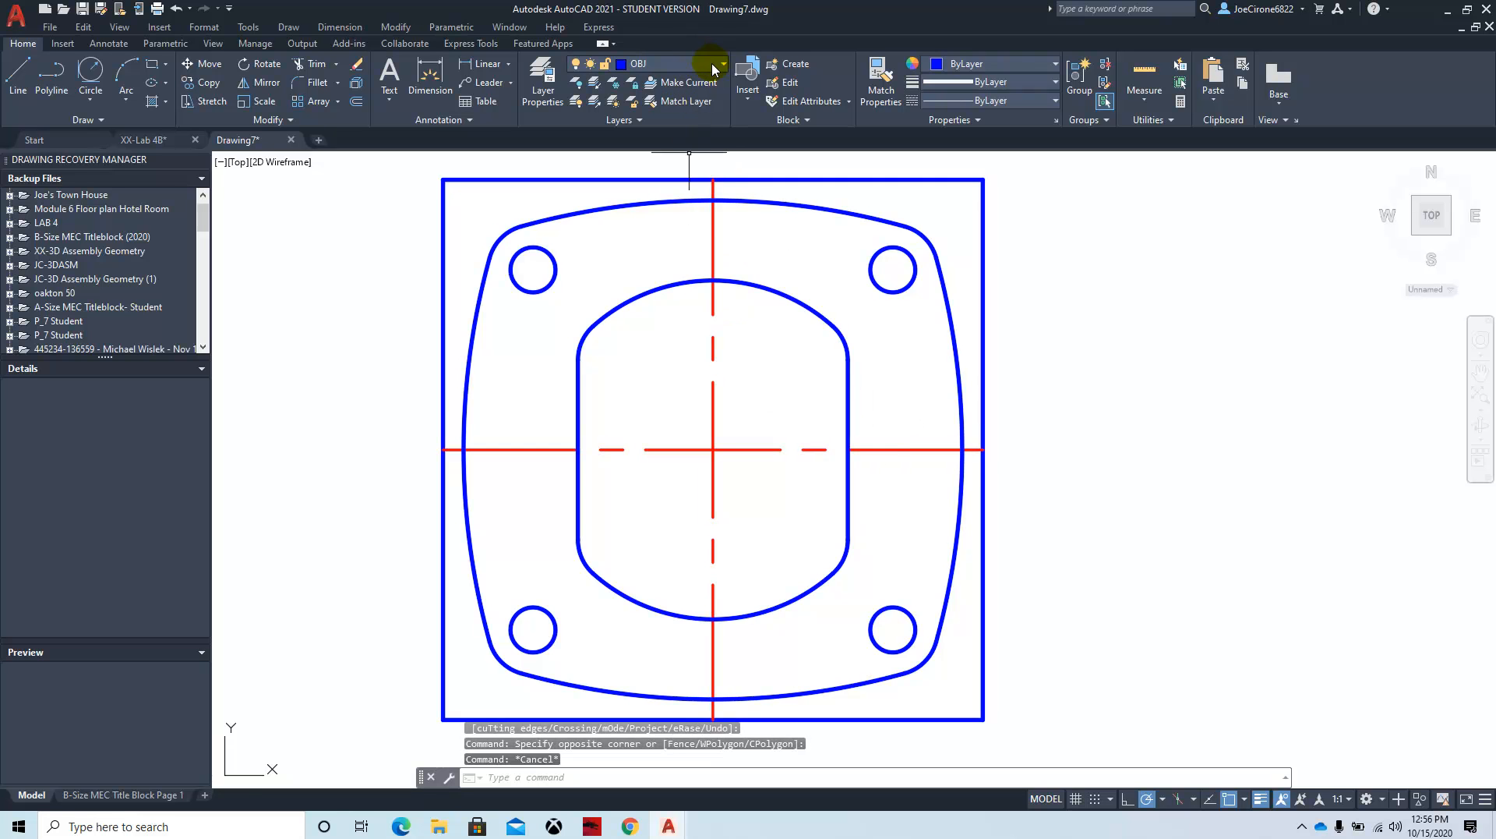
Step: Make CEN the current layer and add center marks to the four corner holes of the plate
left_click(712, 63)
left_click(668, 96)
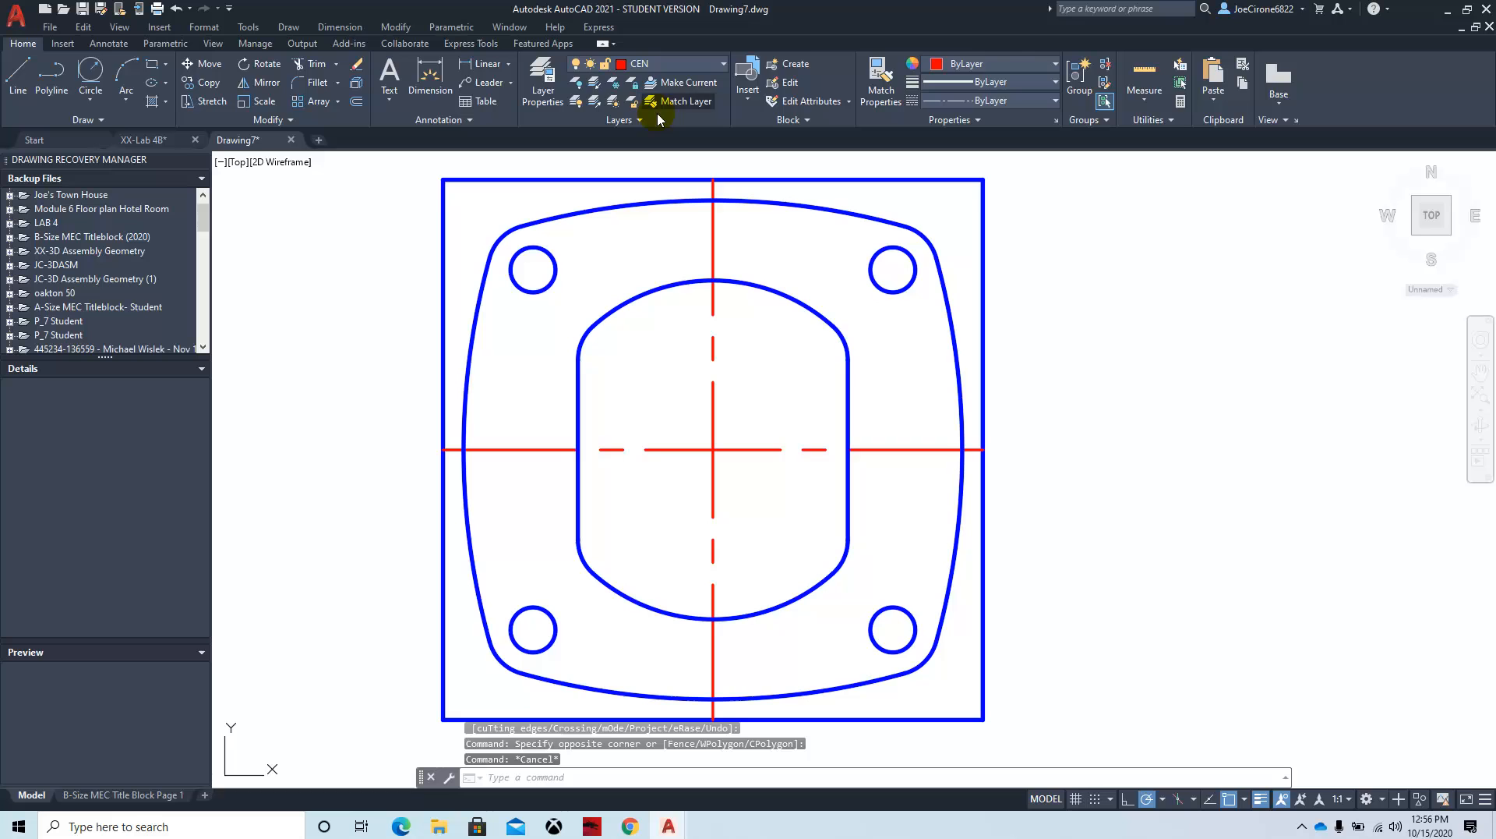
left_click(108, 42)
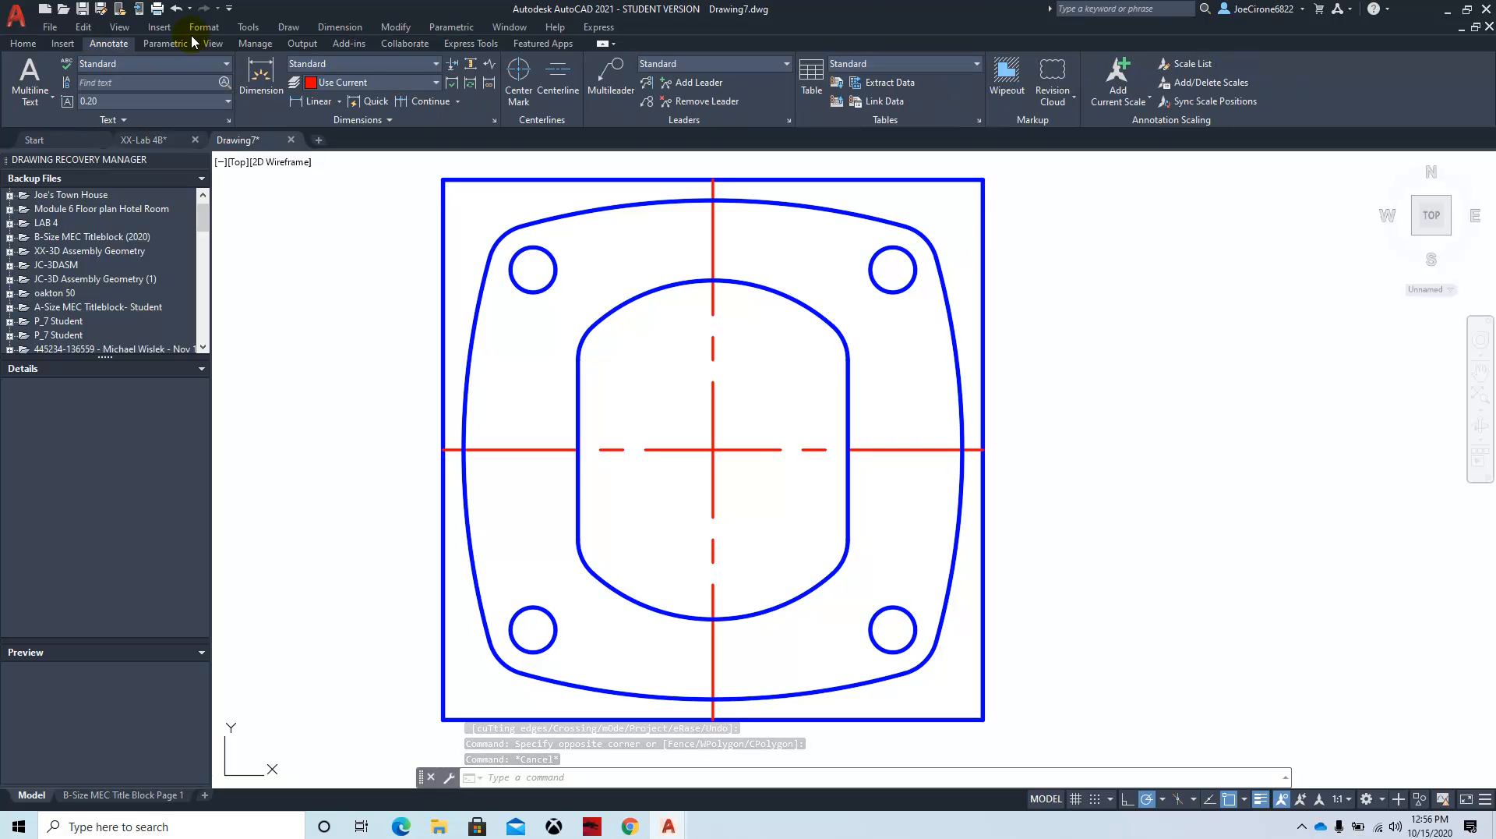
left_click(520, 78)
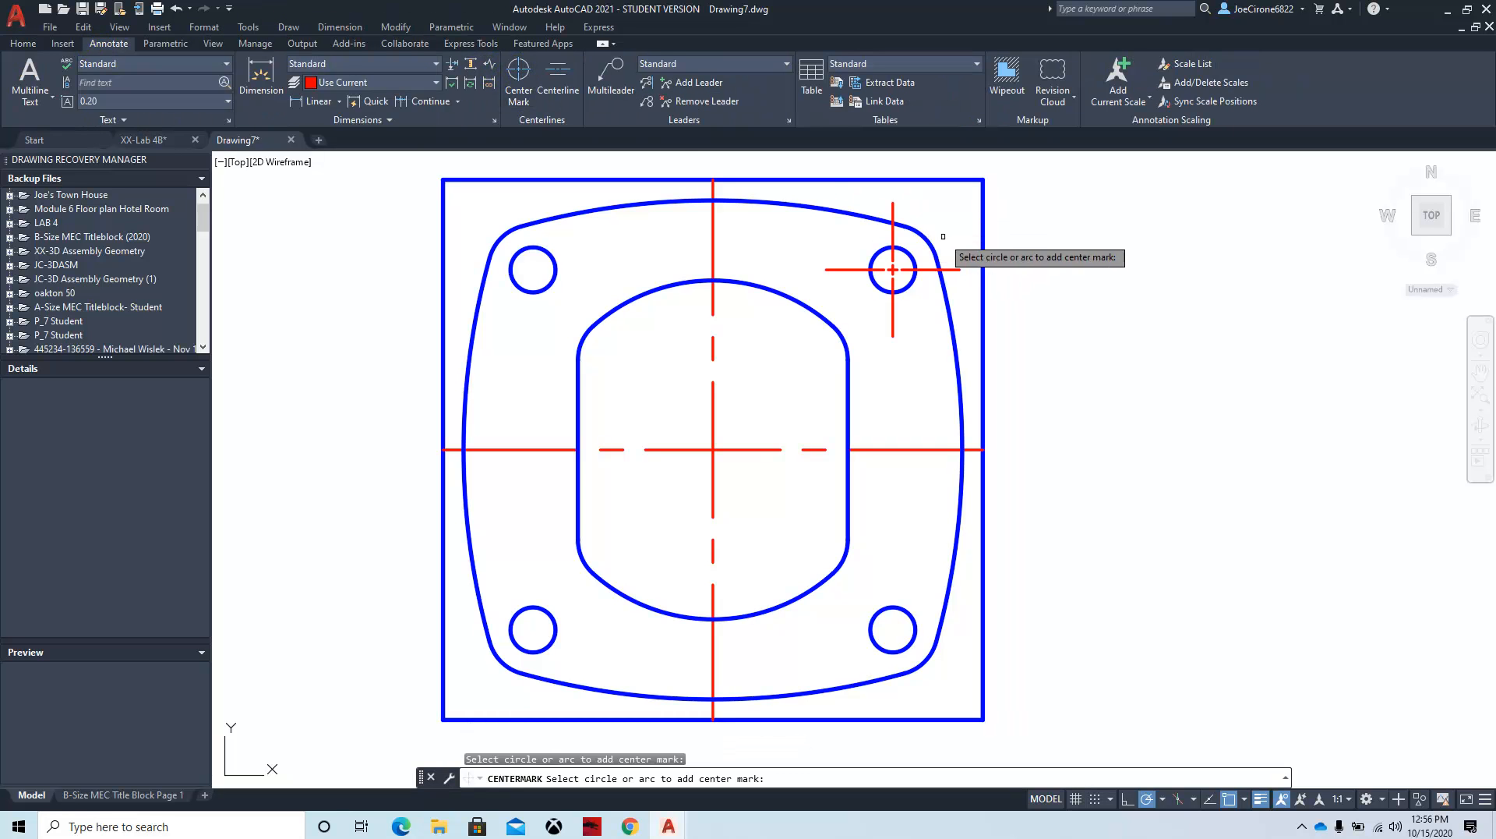
left_click(911, 646)
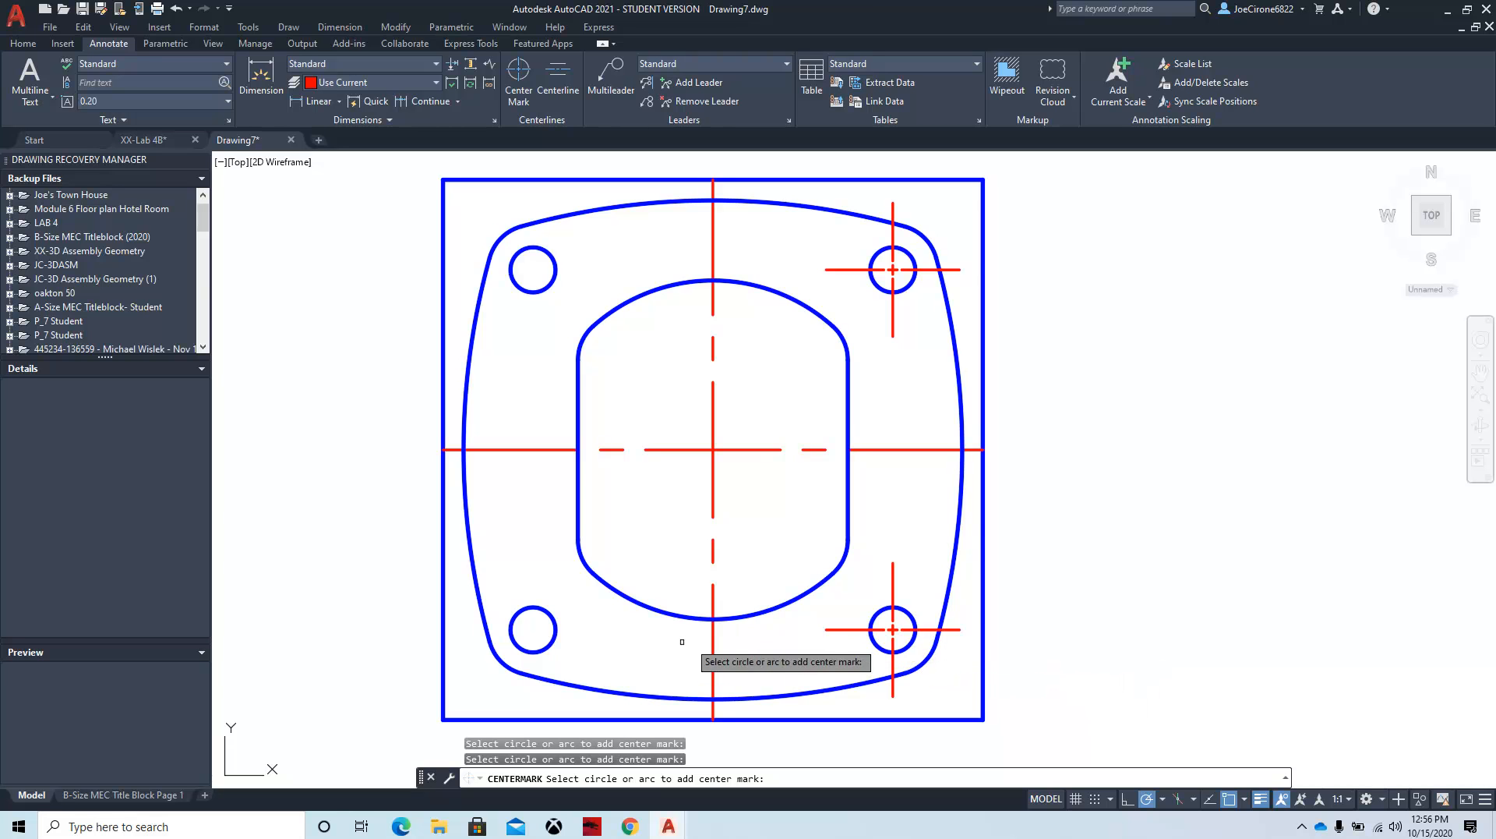
left_click(516, 646)
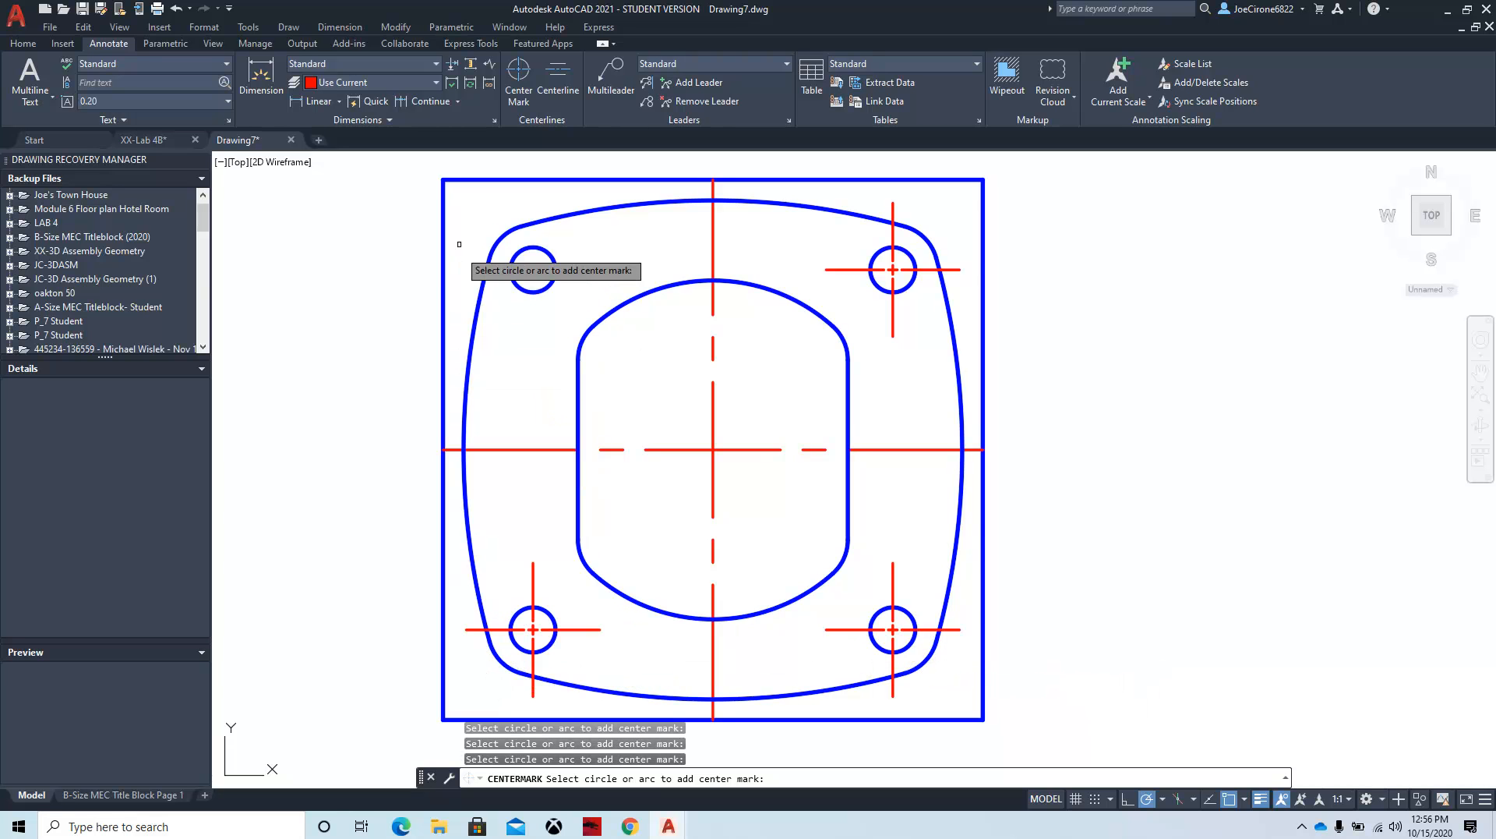
Step: Add center marks to the four rounded corner arcs of the center pocket
left_click(587, 333)
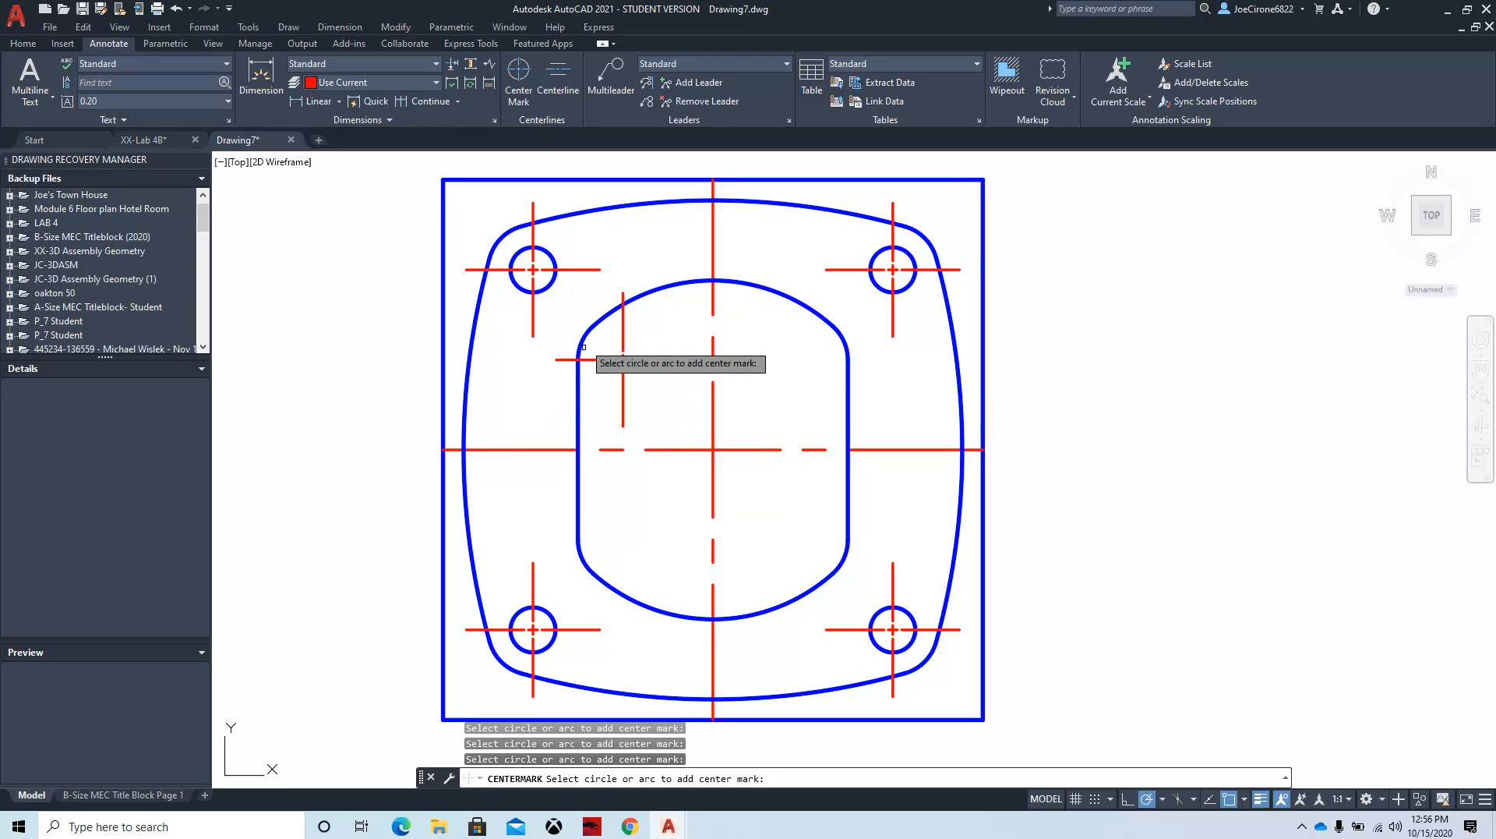
left_click(845, 339)
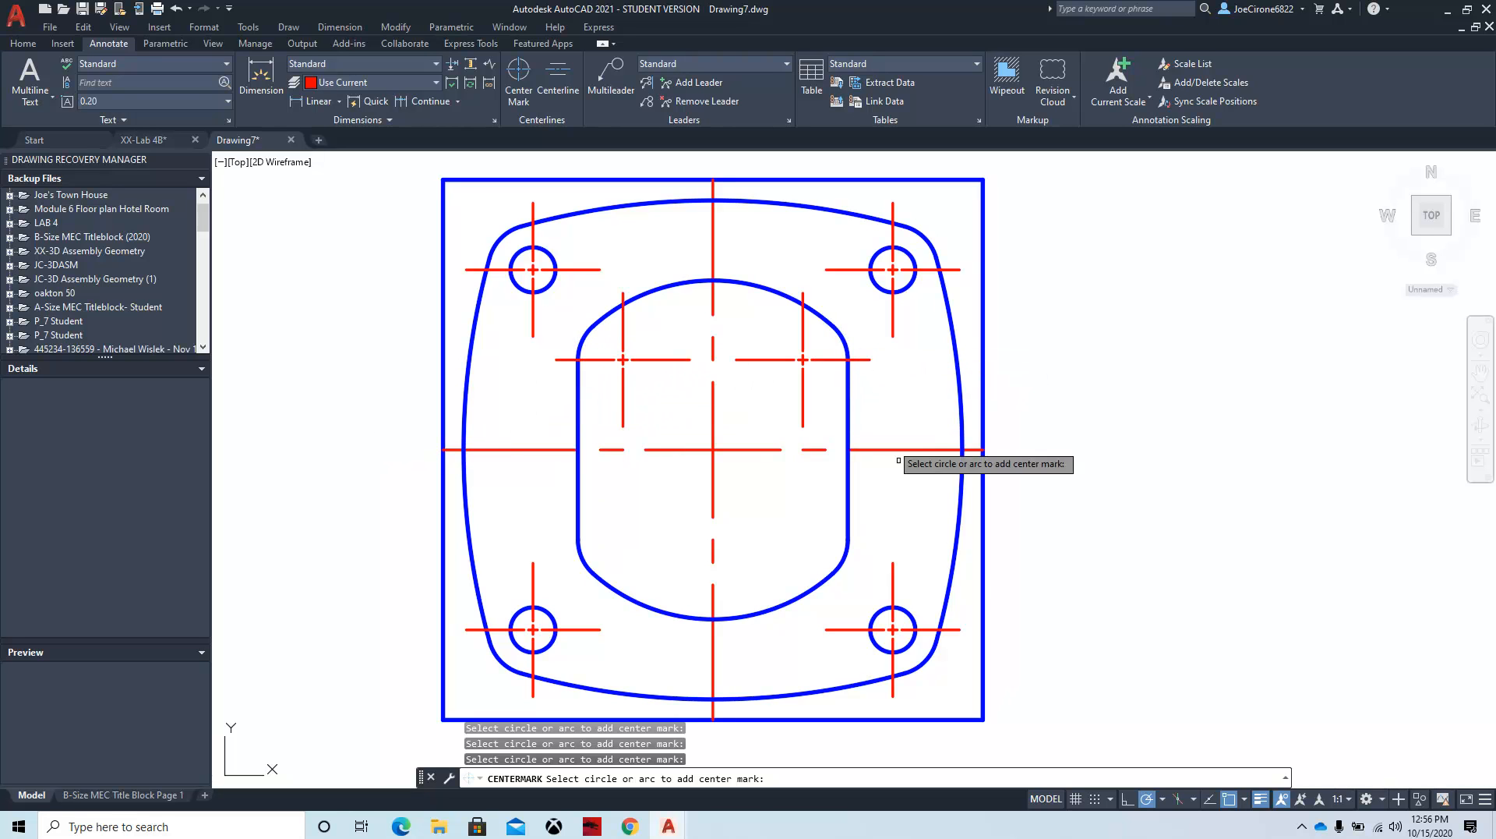
left_click(846, 553)
left_click(581, 550)
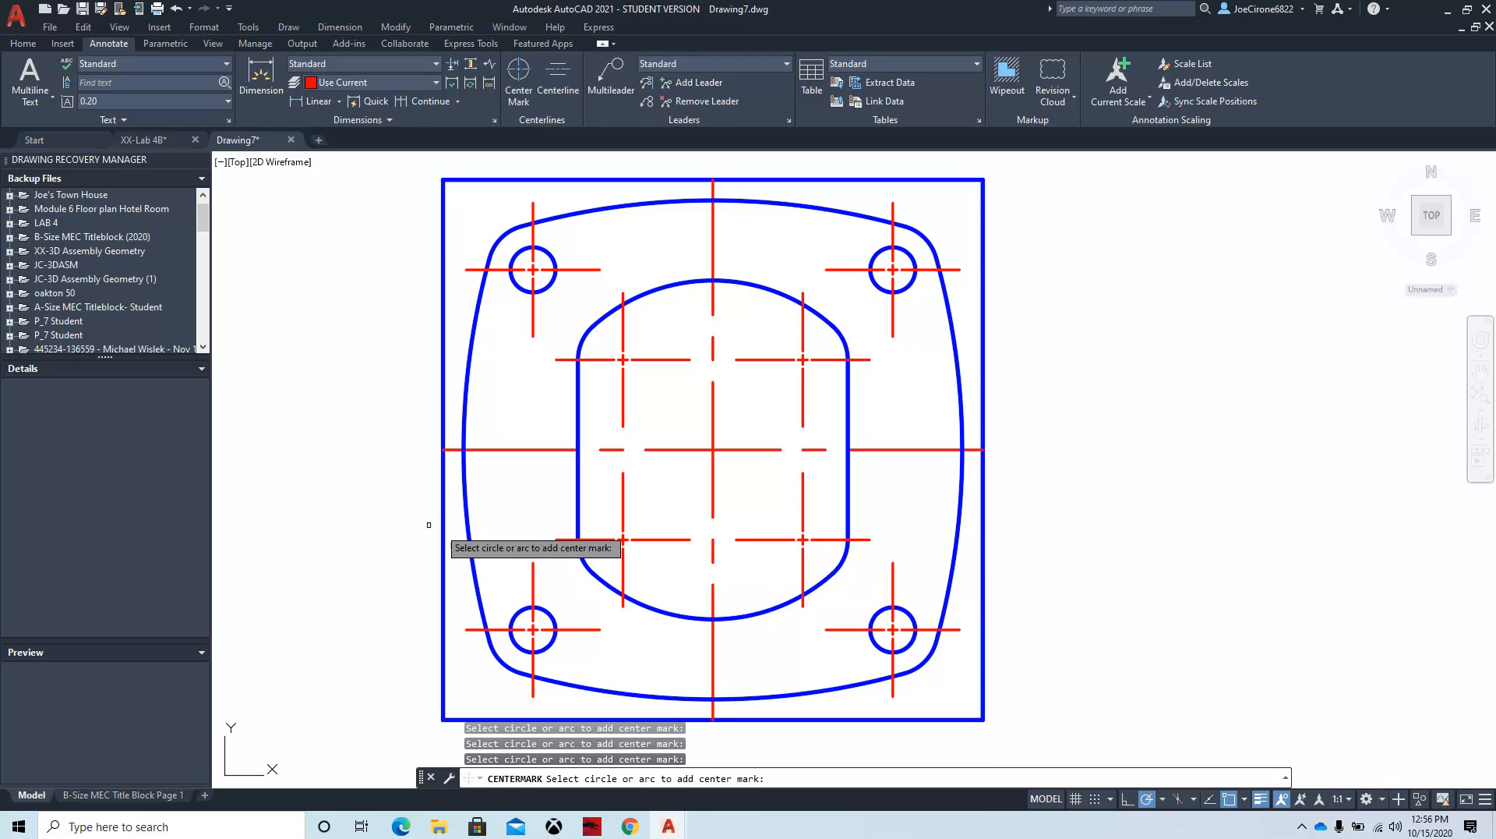
Step: Check the plate's side view and thickness dimensions in the Mec Lab1 PDF in Chrome, and return to Drawing7 in AutoCAD
scroll(397, 532, "down", 1)
middle_click_drag(518, 550, 550, 531)
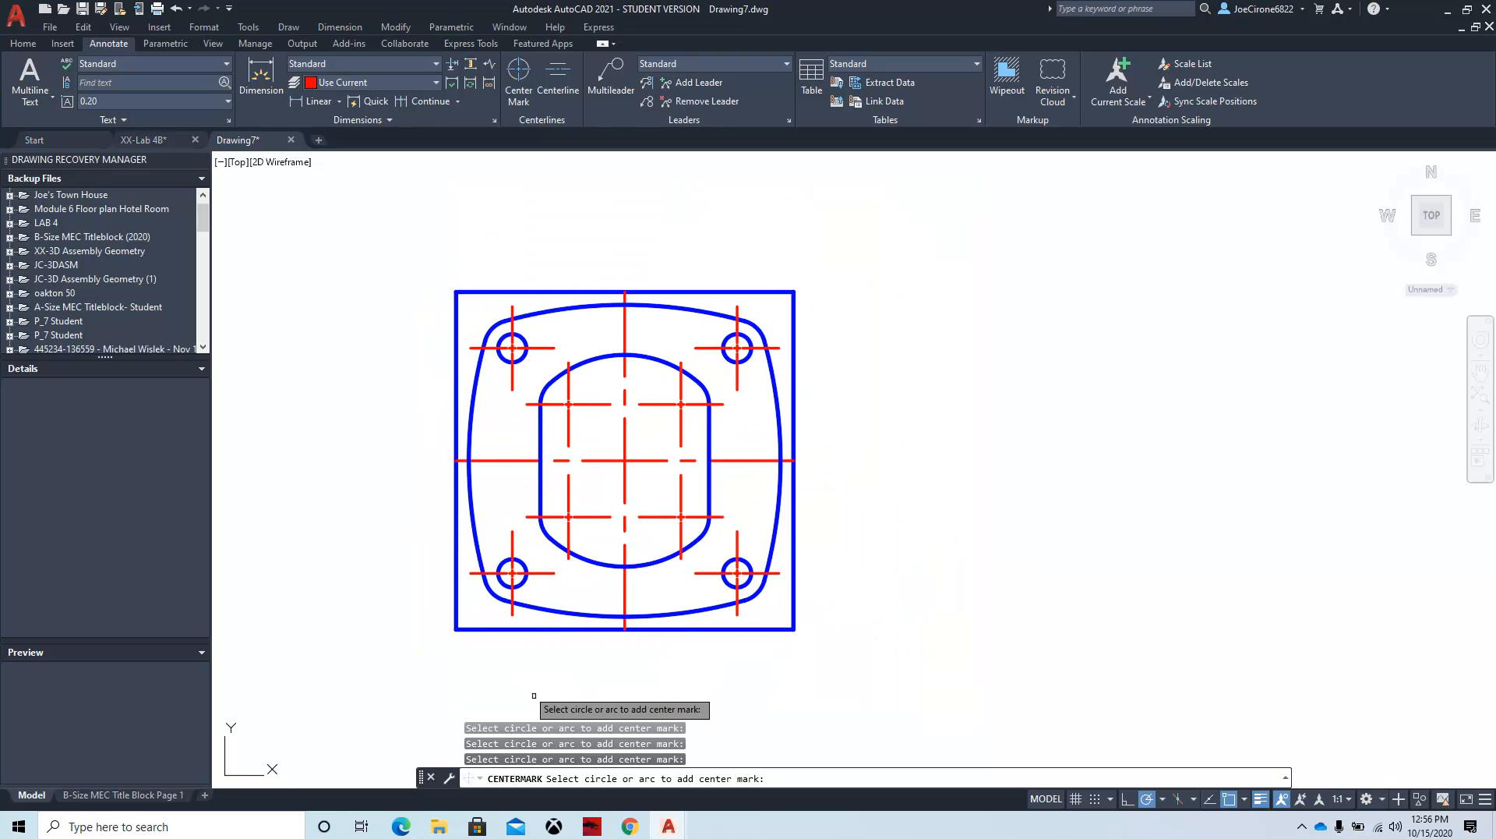
left_click(630, 827)
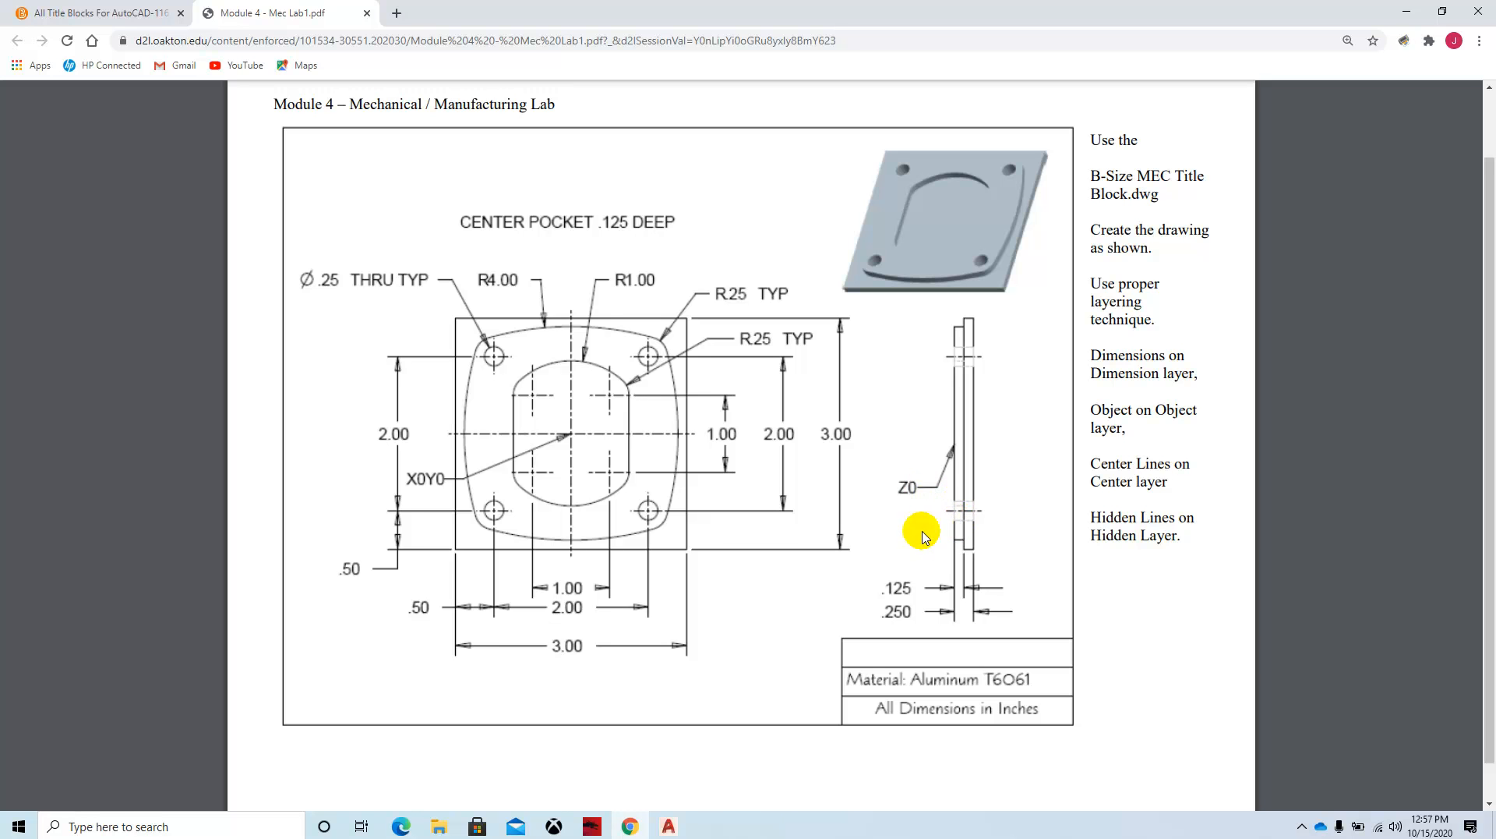
mouse_move(665, 831)
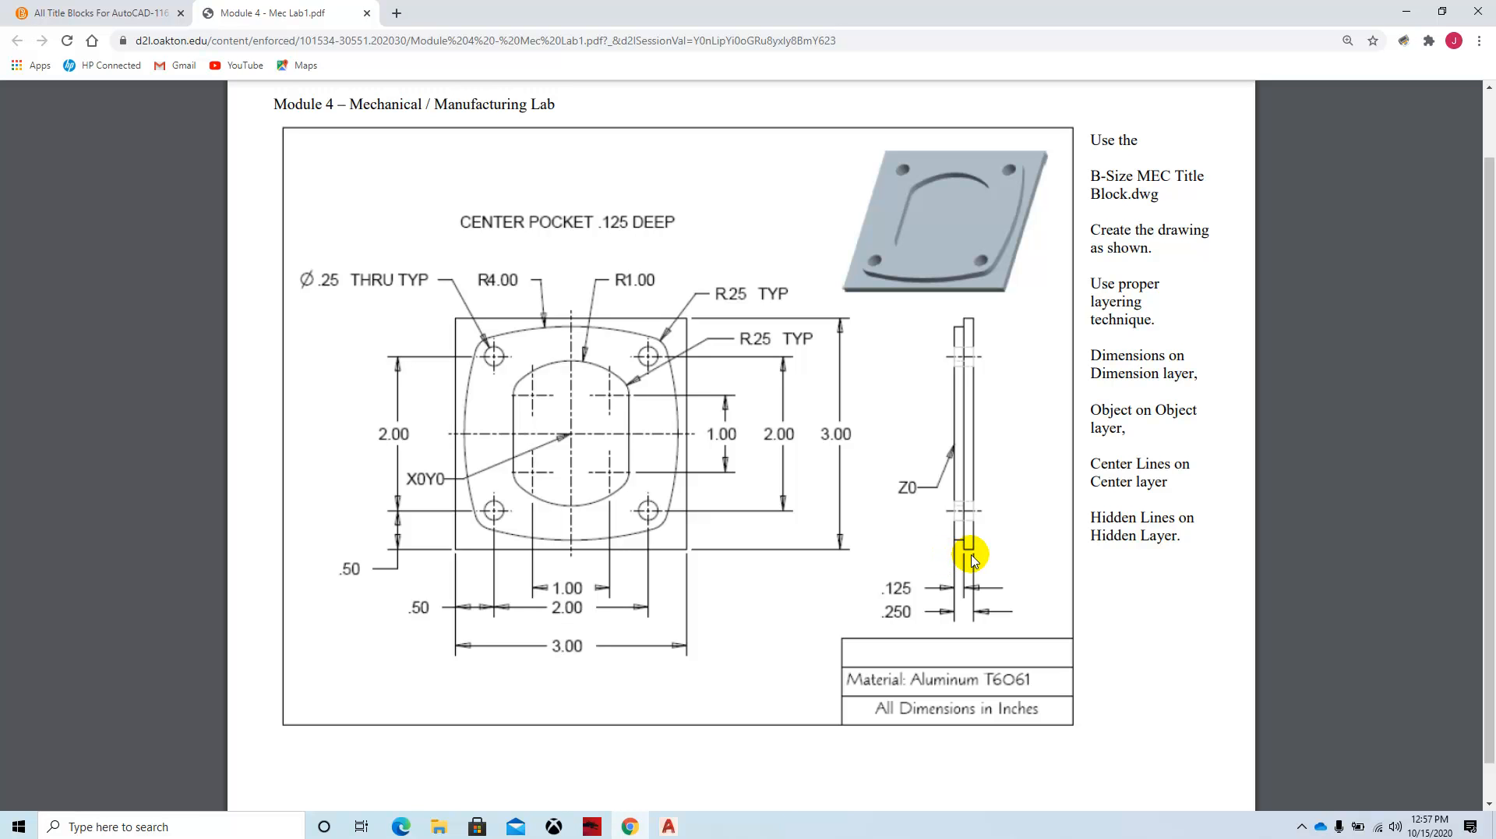
left_click(672, 829)
left_click(749, 776)
scroll(790, 602, "down", 4)
scroll(867, 576, "up", 2)
middle_click_drag(866, 575, 811, 555)
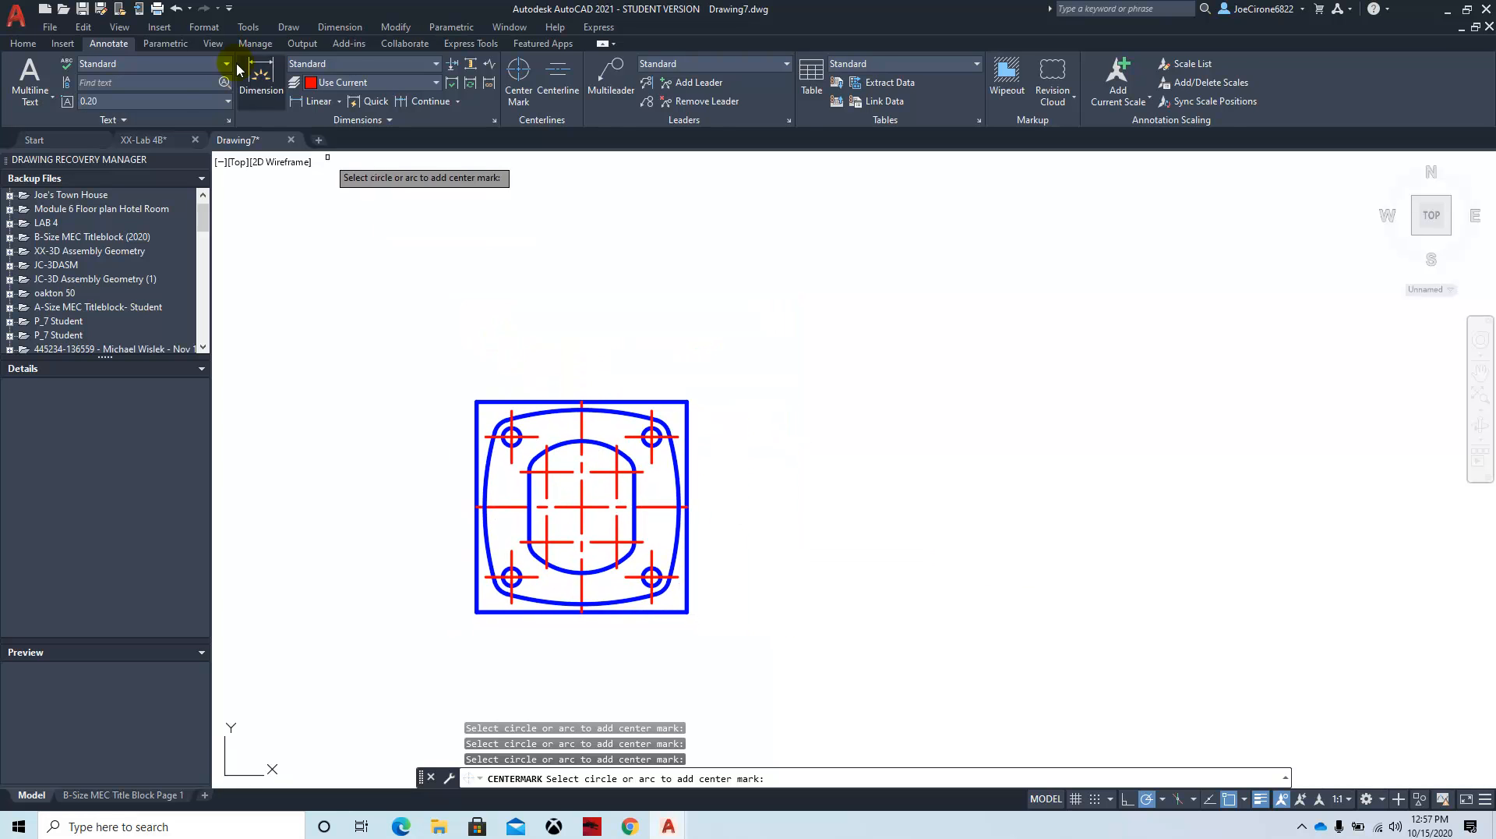
Step: On the OBJ layer, draw a line horizontally right from the plate's lower-right corner and about 3.66 vertically up
left_click(28, 45)
left_click(717, 65)
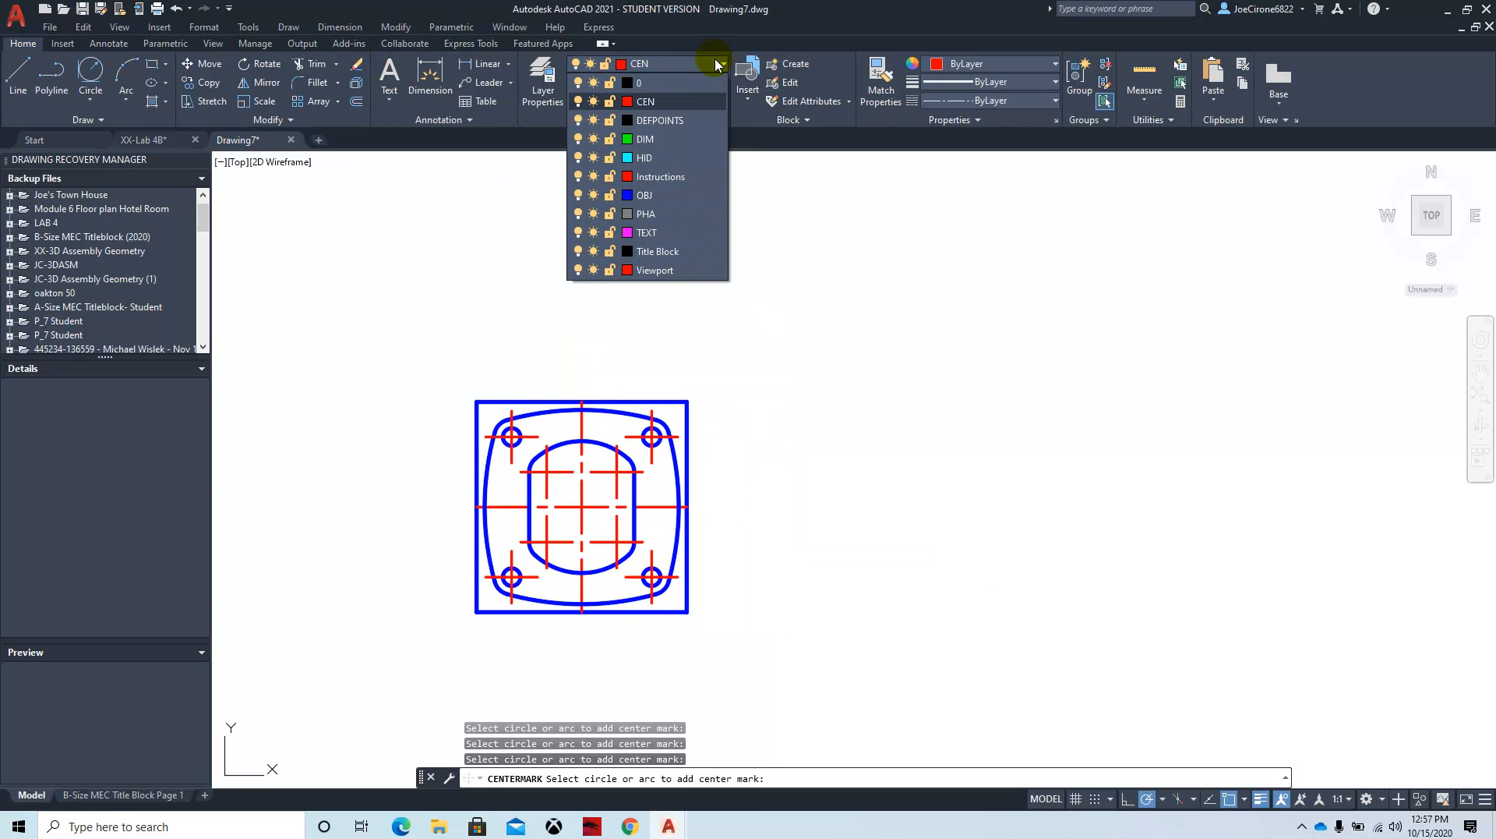
left_click(676, 188)
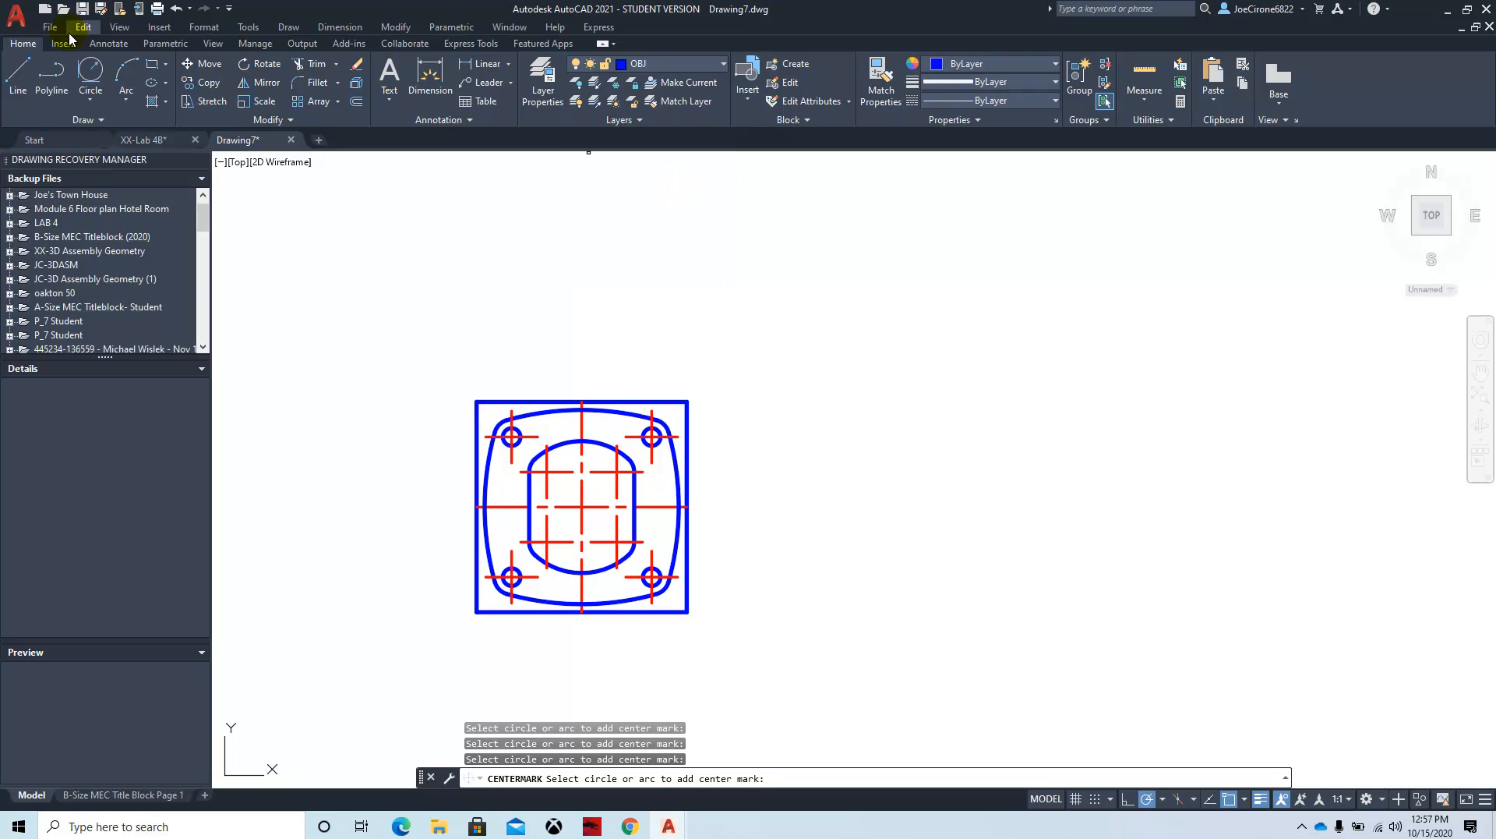
left_click(14, 76)
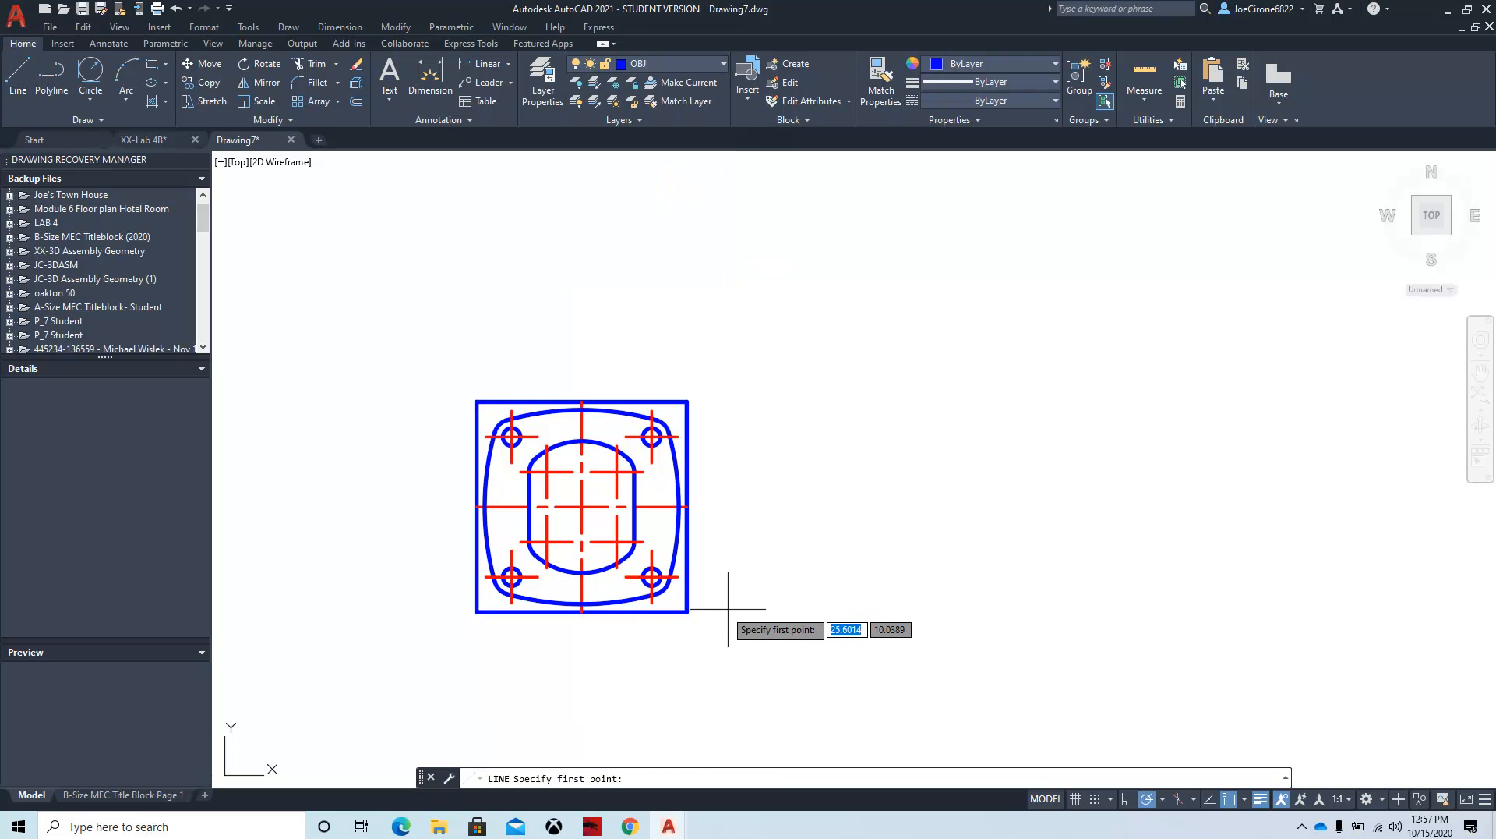
left_click(686, 611)
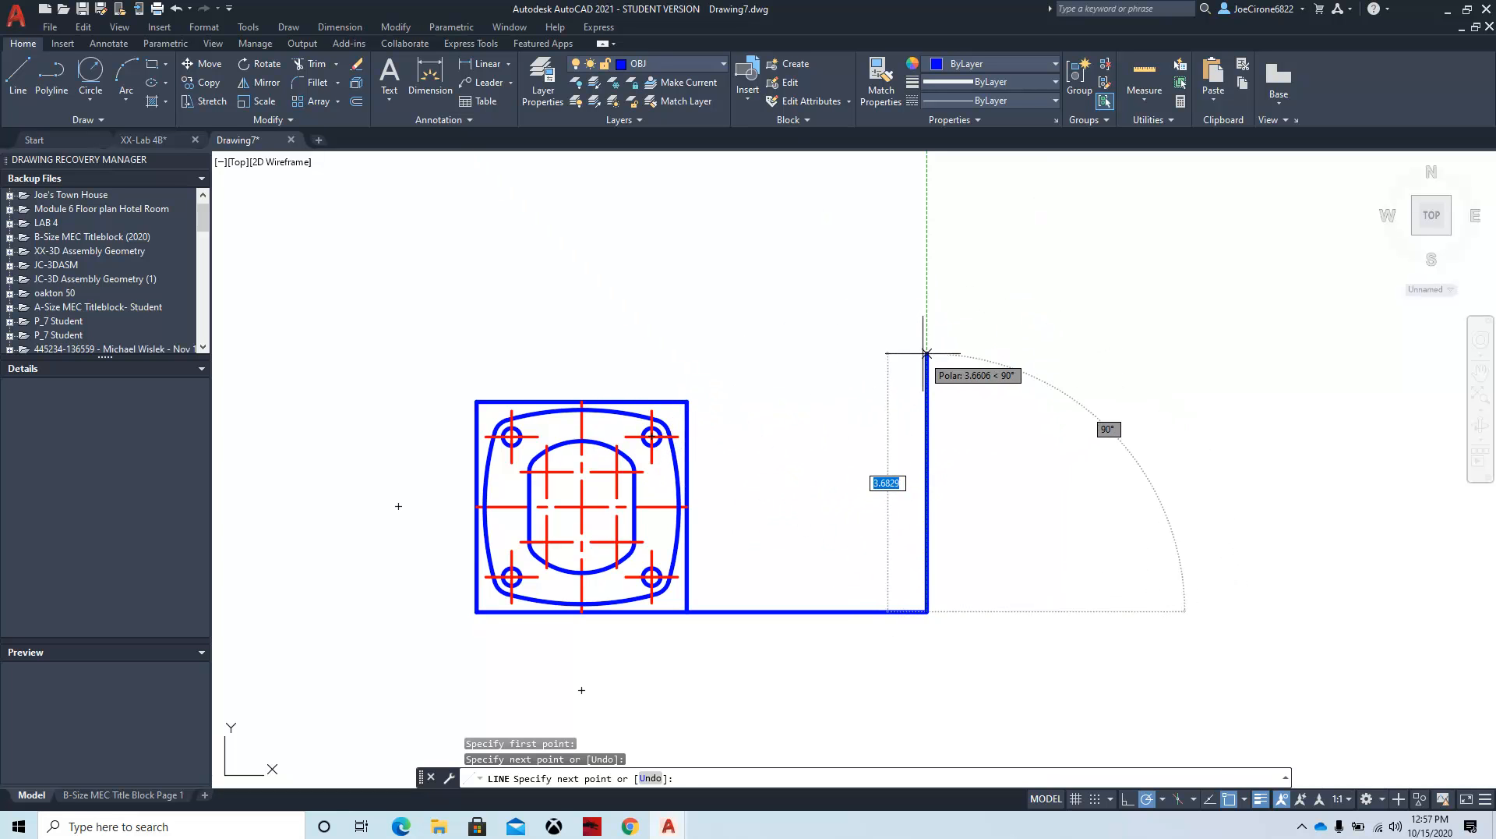
left_click(927, 353)
key("Escape")
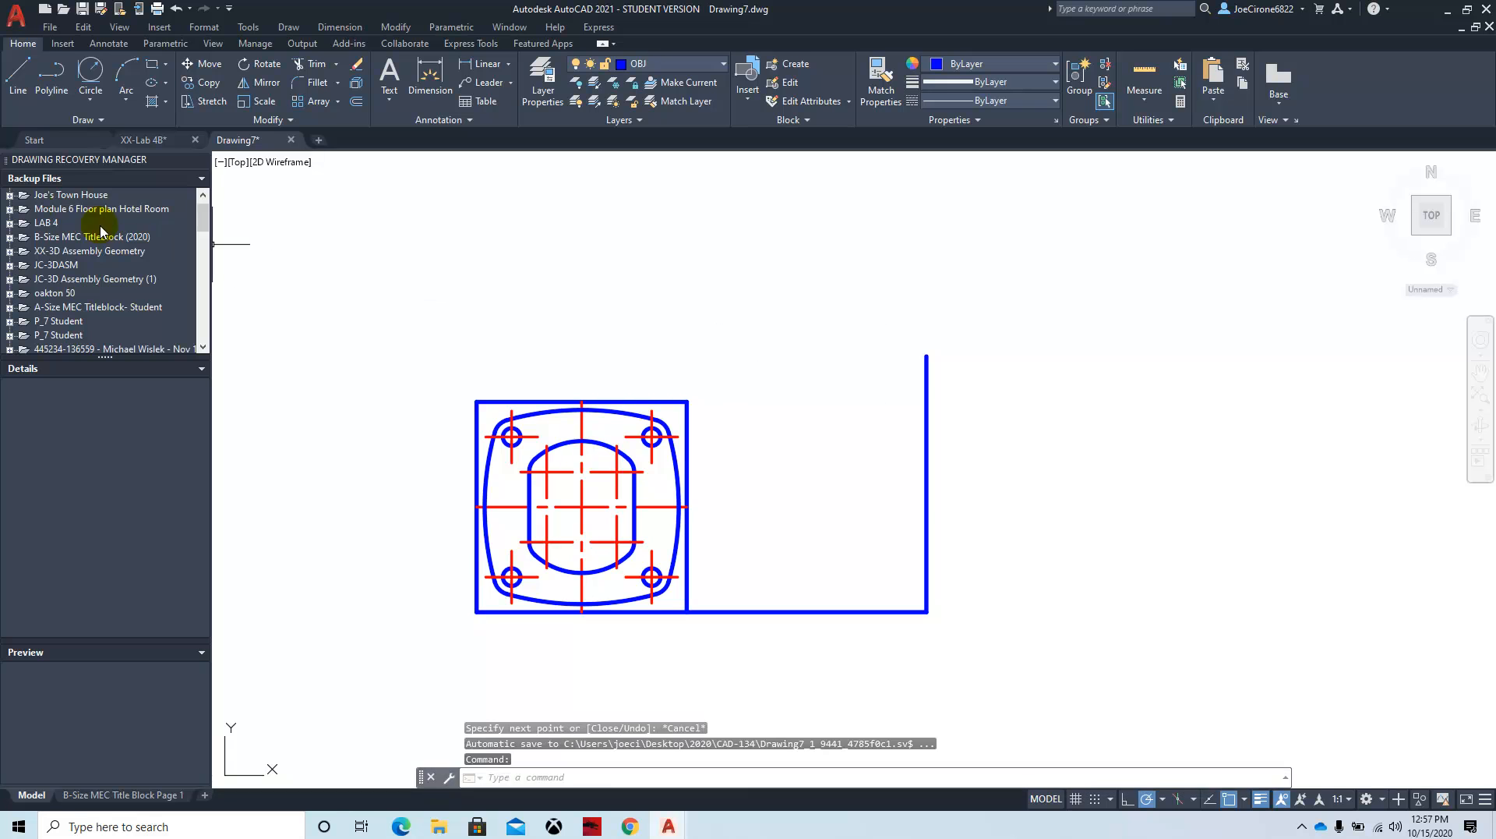
Step: Draw a horizontal projection line from the plate's upper-right corner to beyond the side view's vertical line
left_click(16, 72)
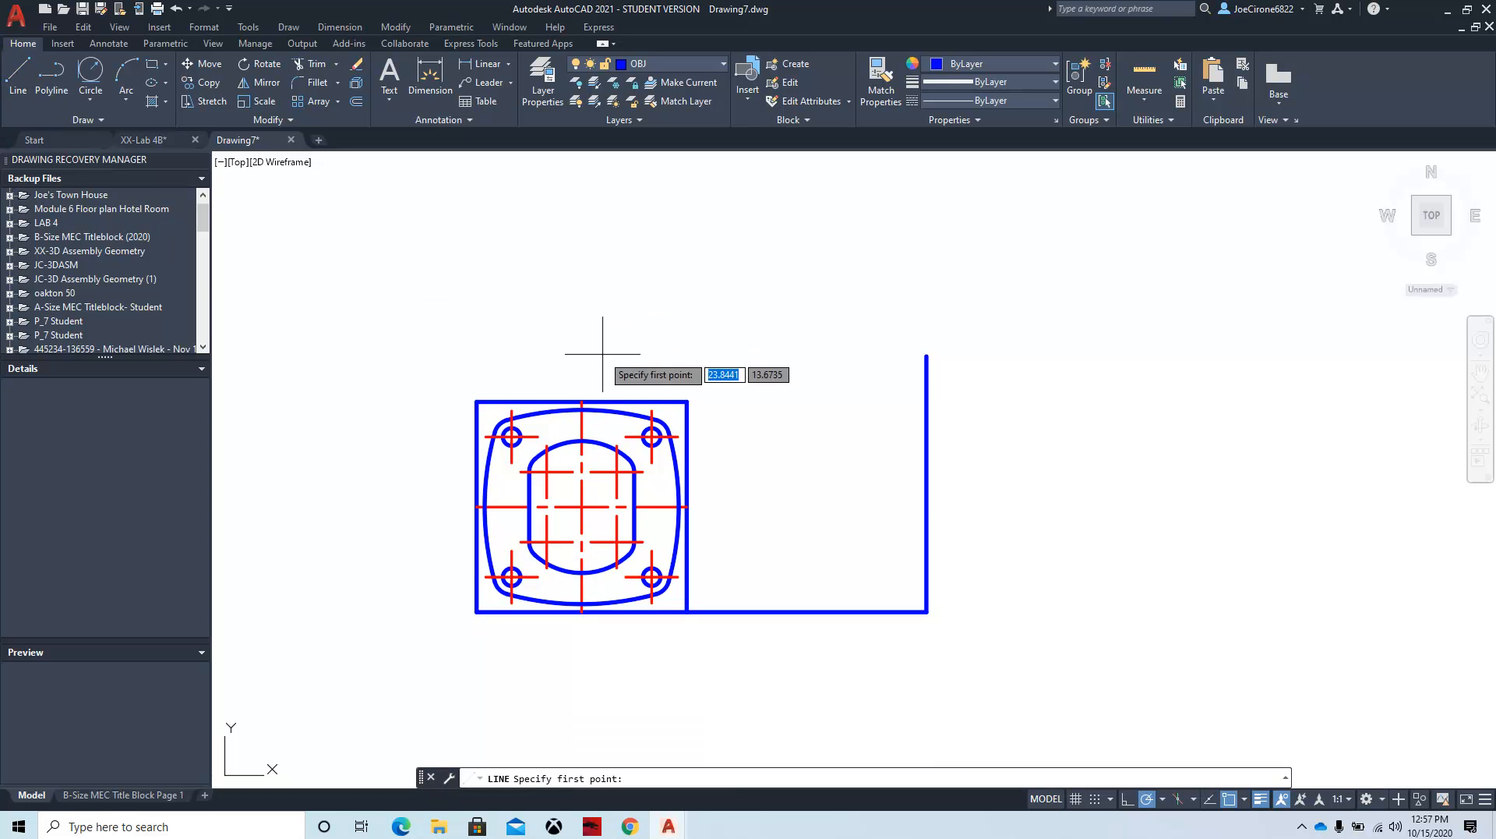
left_click(686, 401)
left_click(1022, 402)
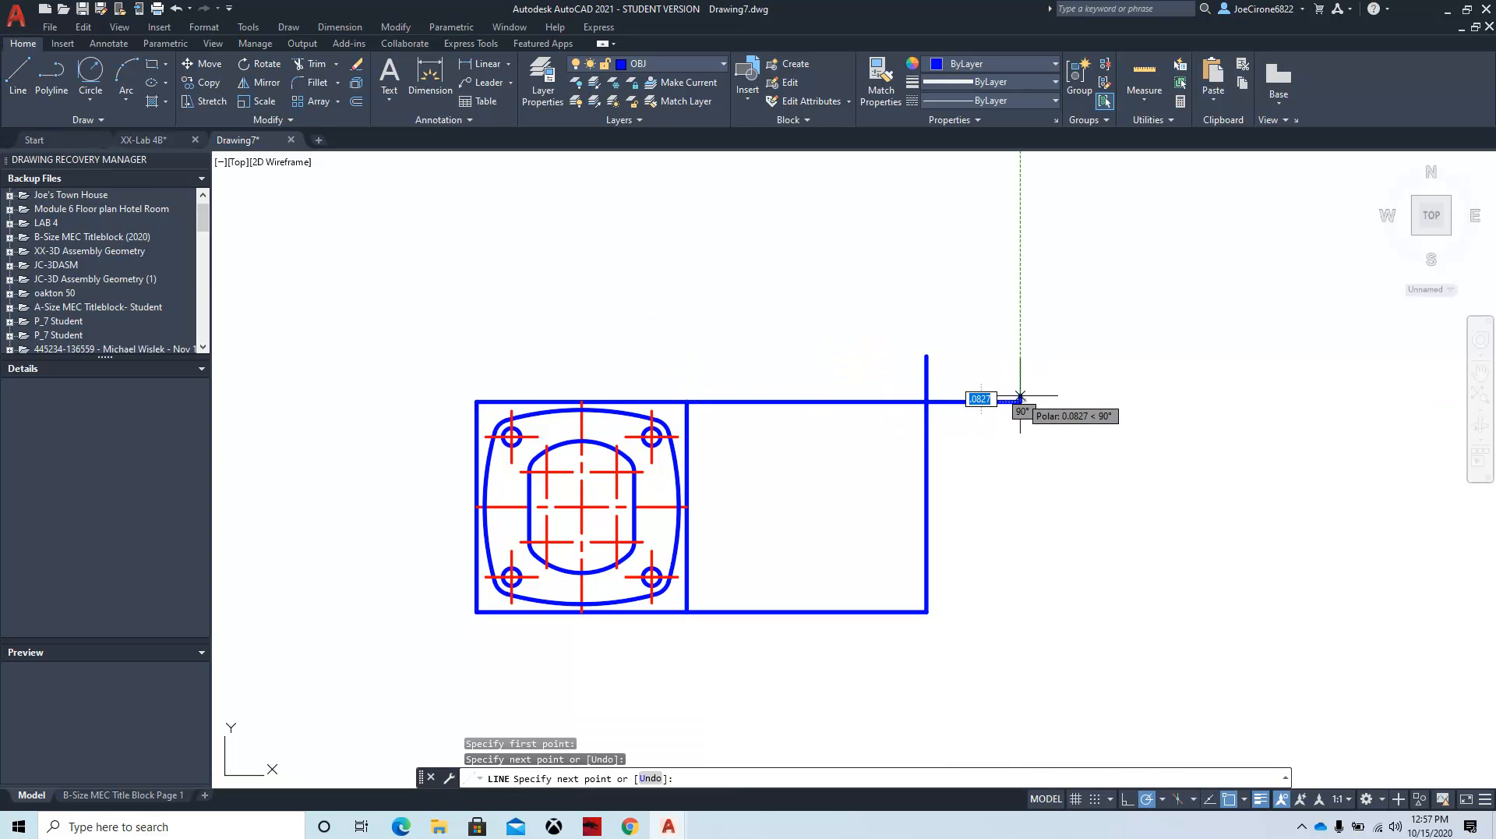
key("Return")
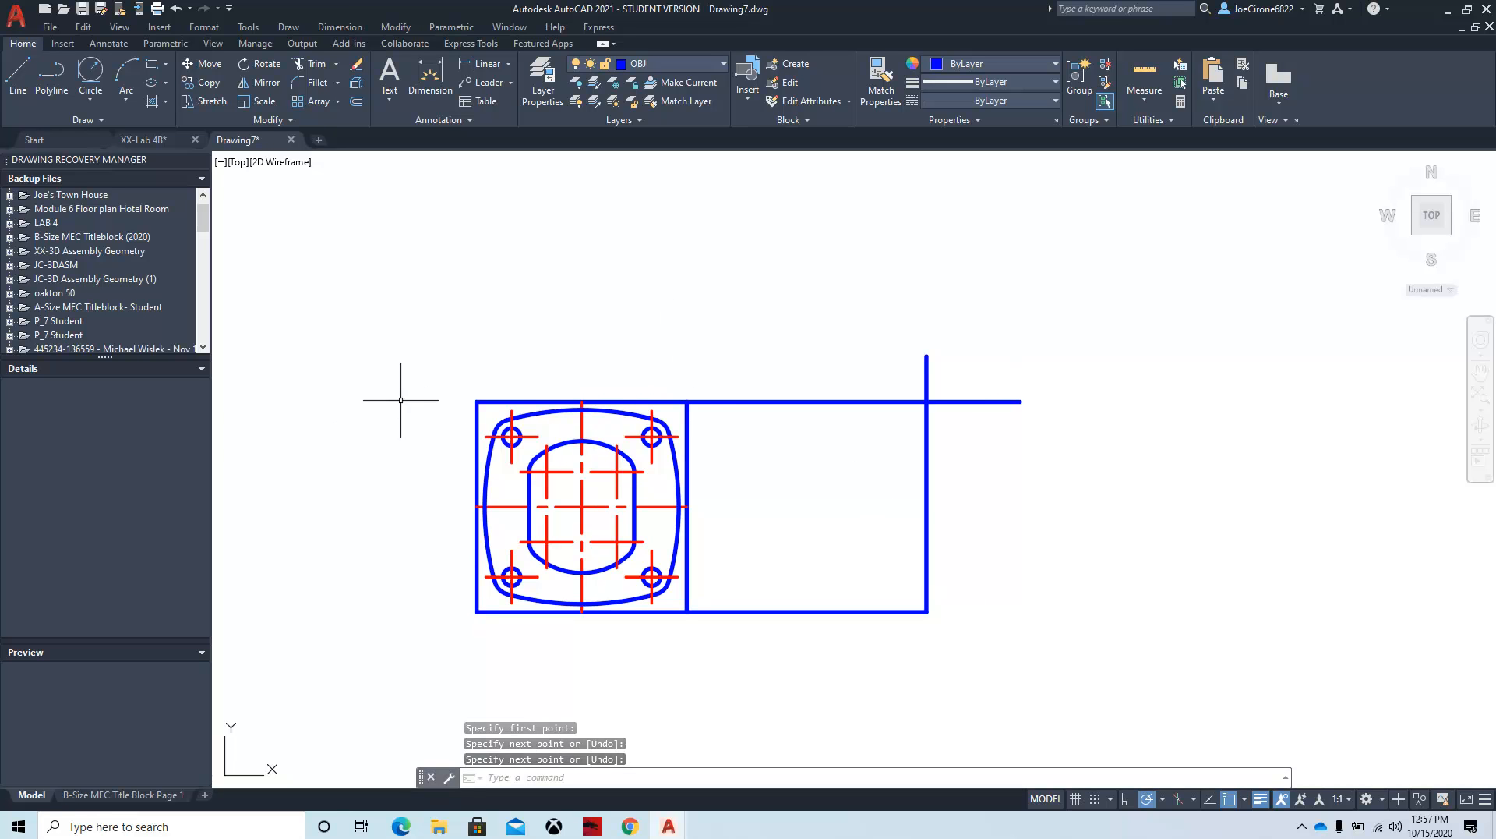
Step: Stretch the end of the lower projection line horizontally past the side view's vertical line
left_click(893, 611)
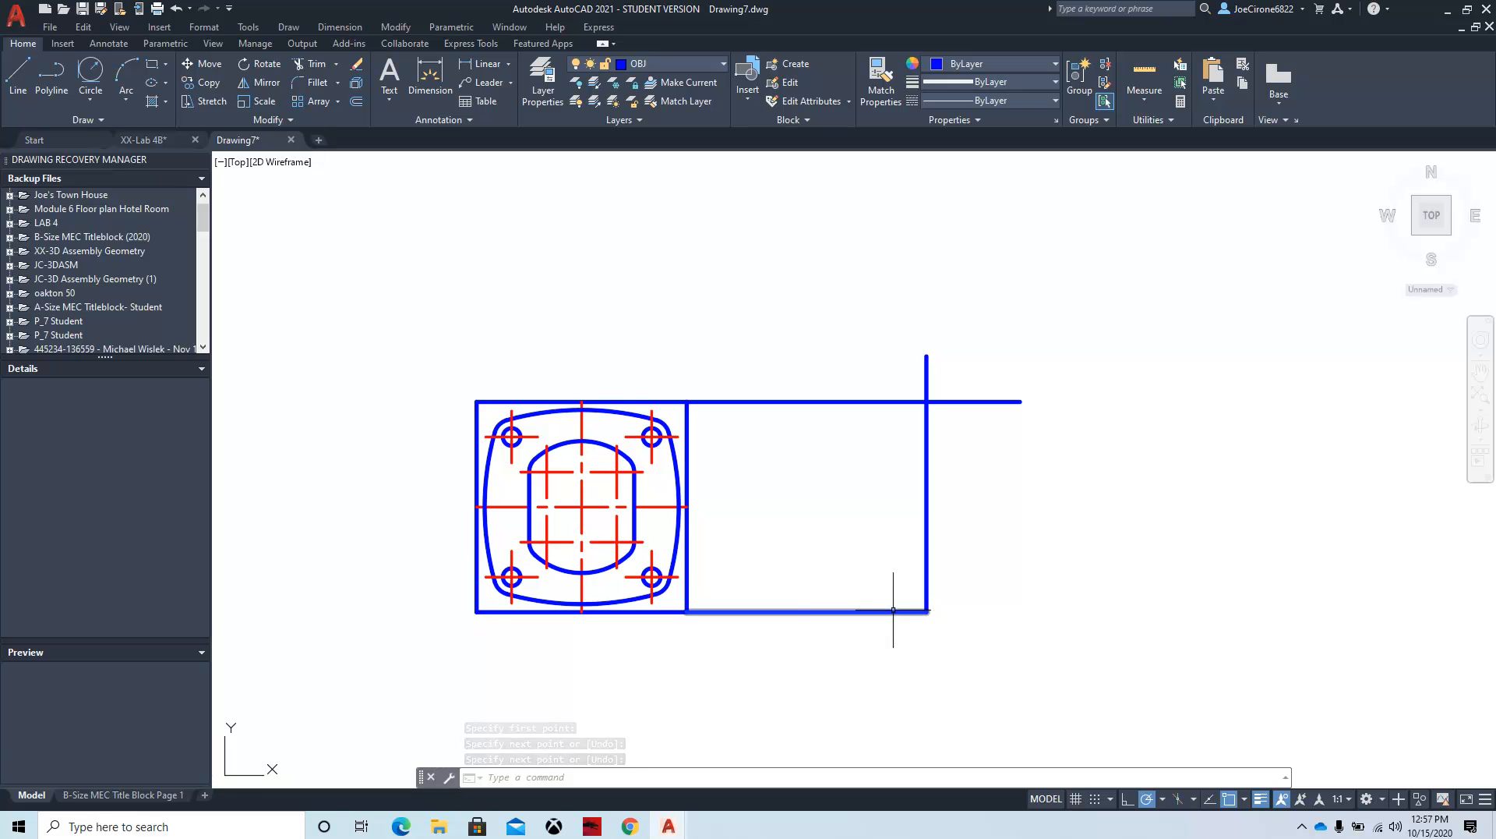
left_click(927, 612)
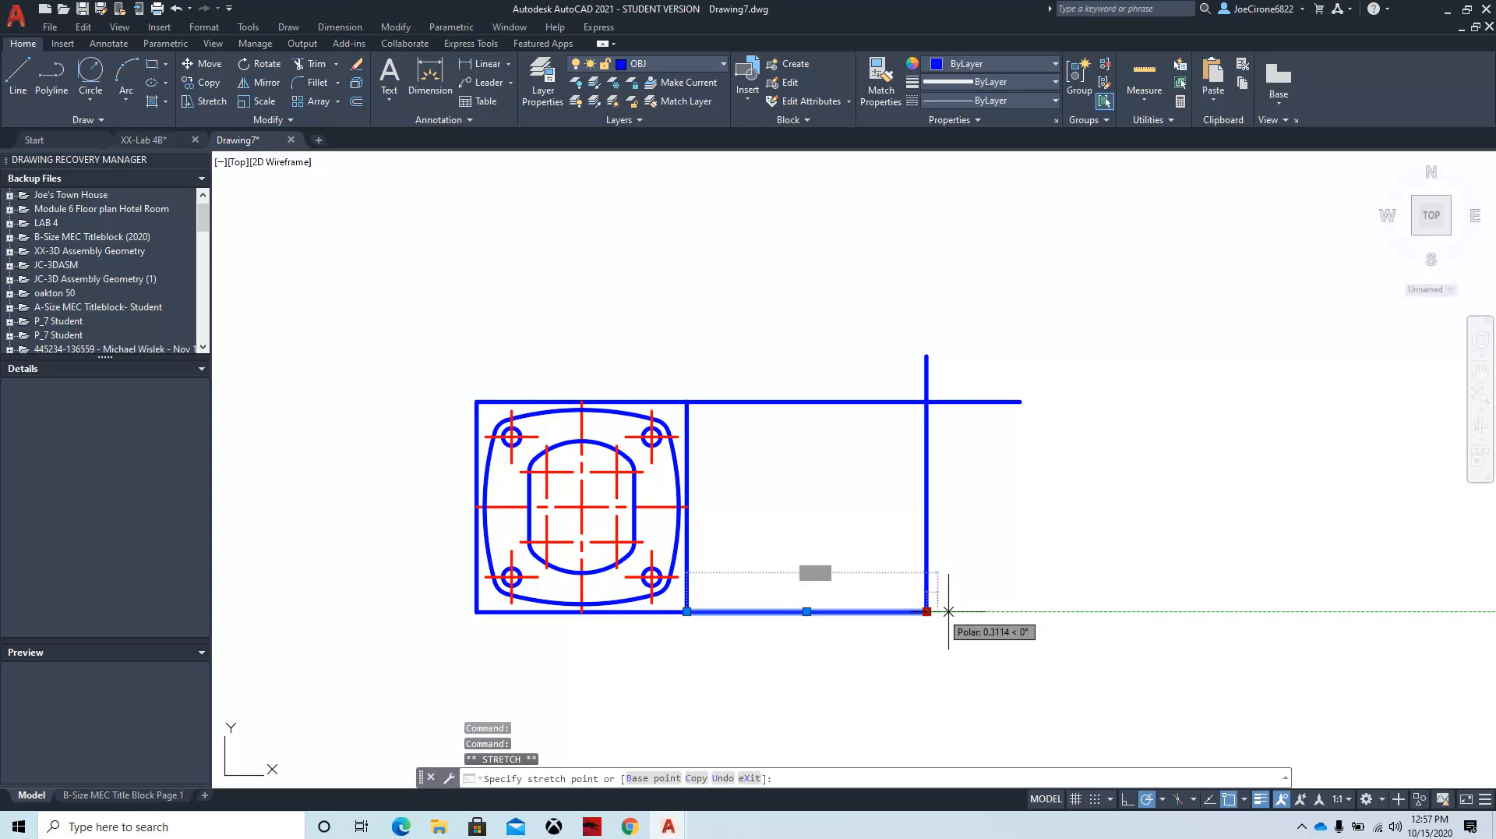
left_click(1058, 612)
key("Escape")
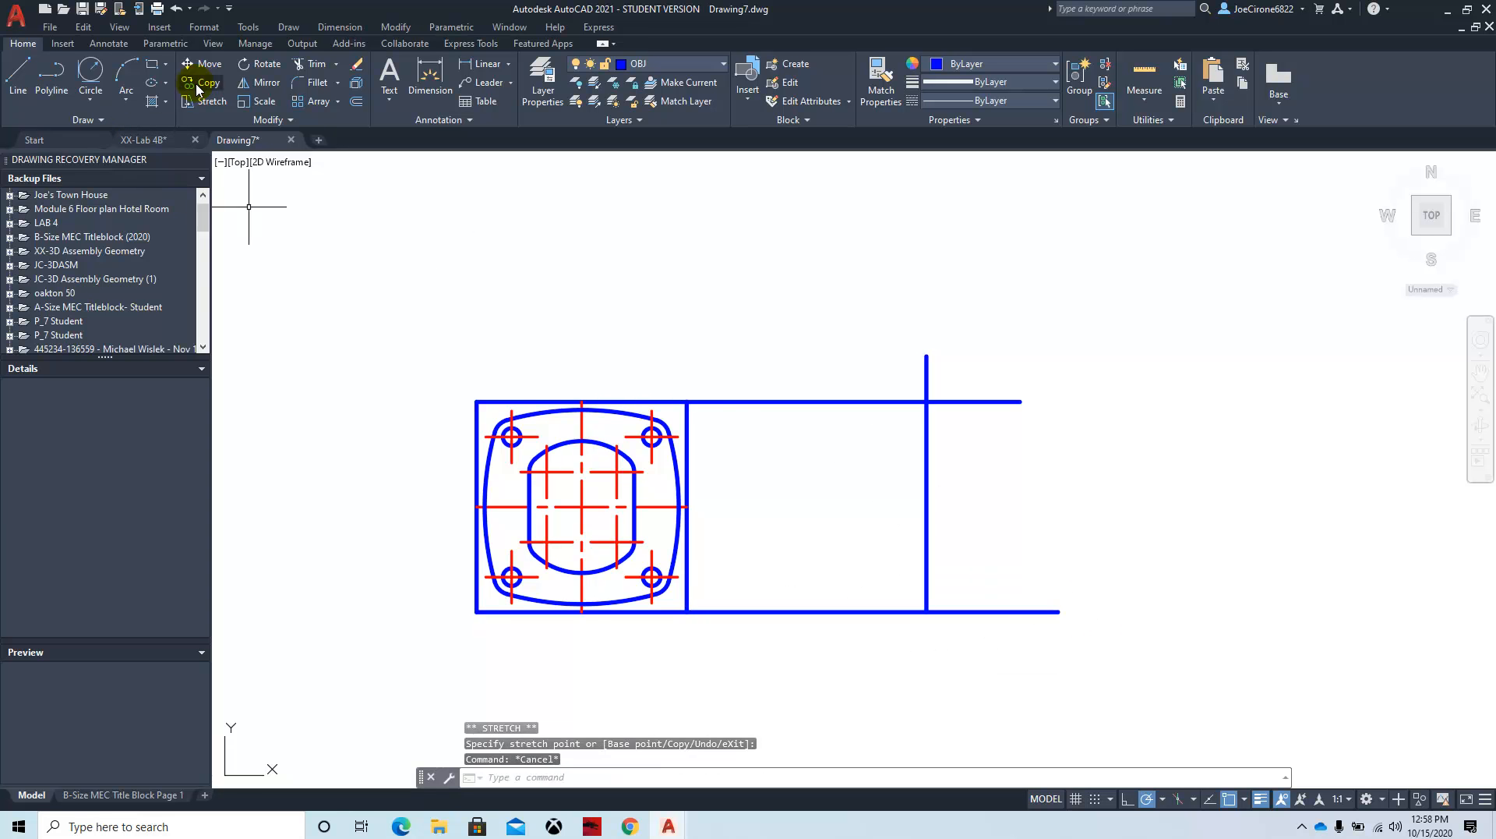
Step: Offset the side view's vertical line by .125 to the right twice, the second time from the new line
left_click(357, 102)
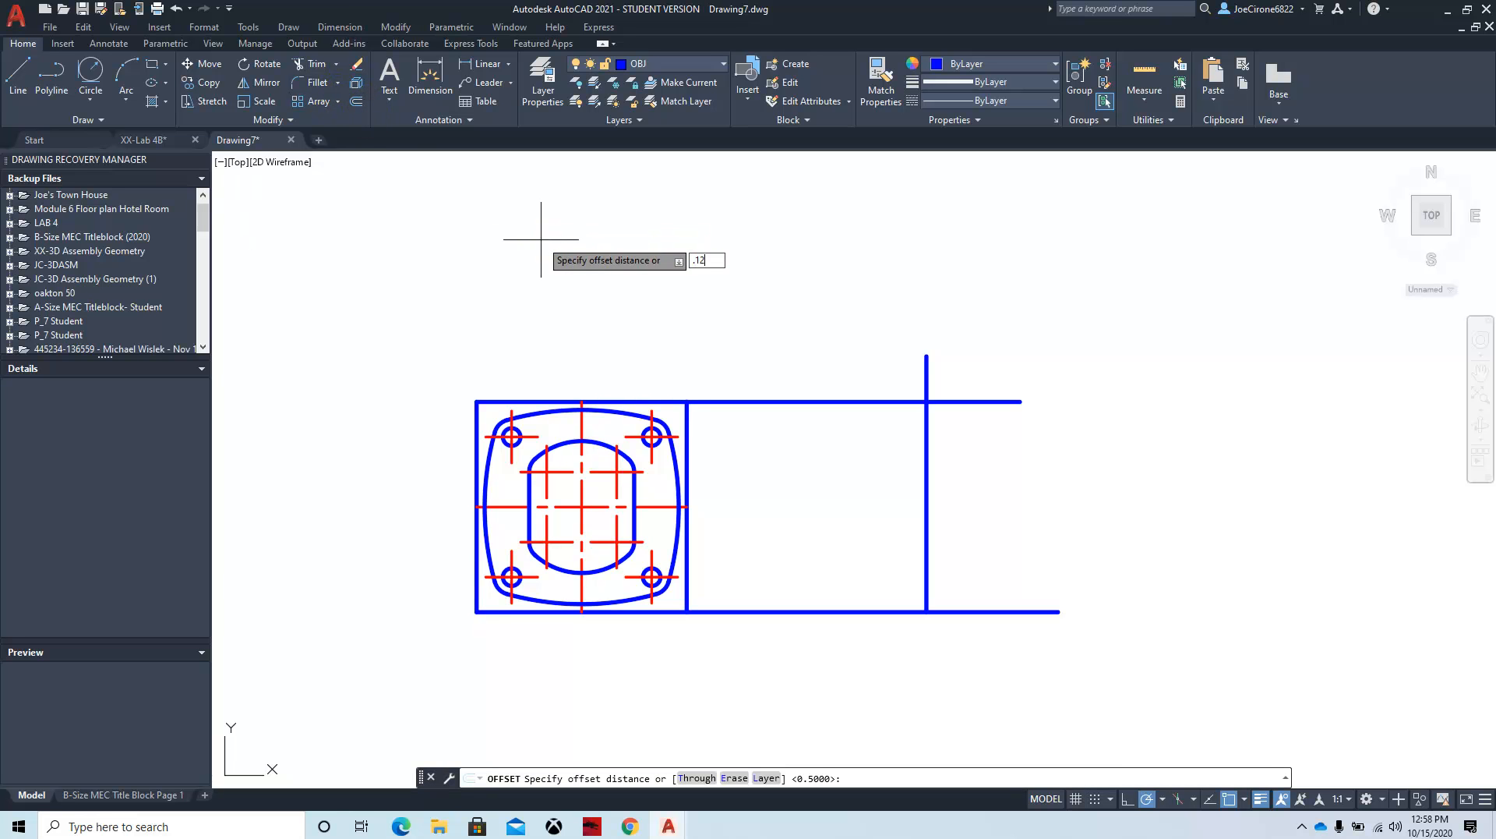
key("Return")
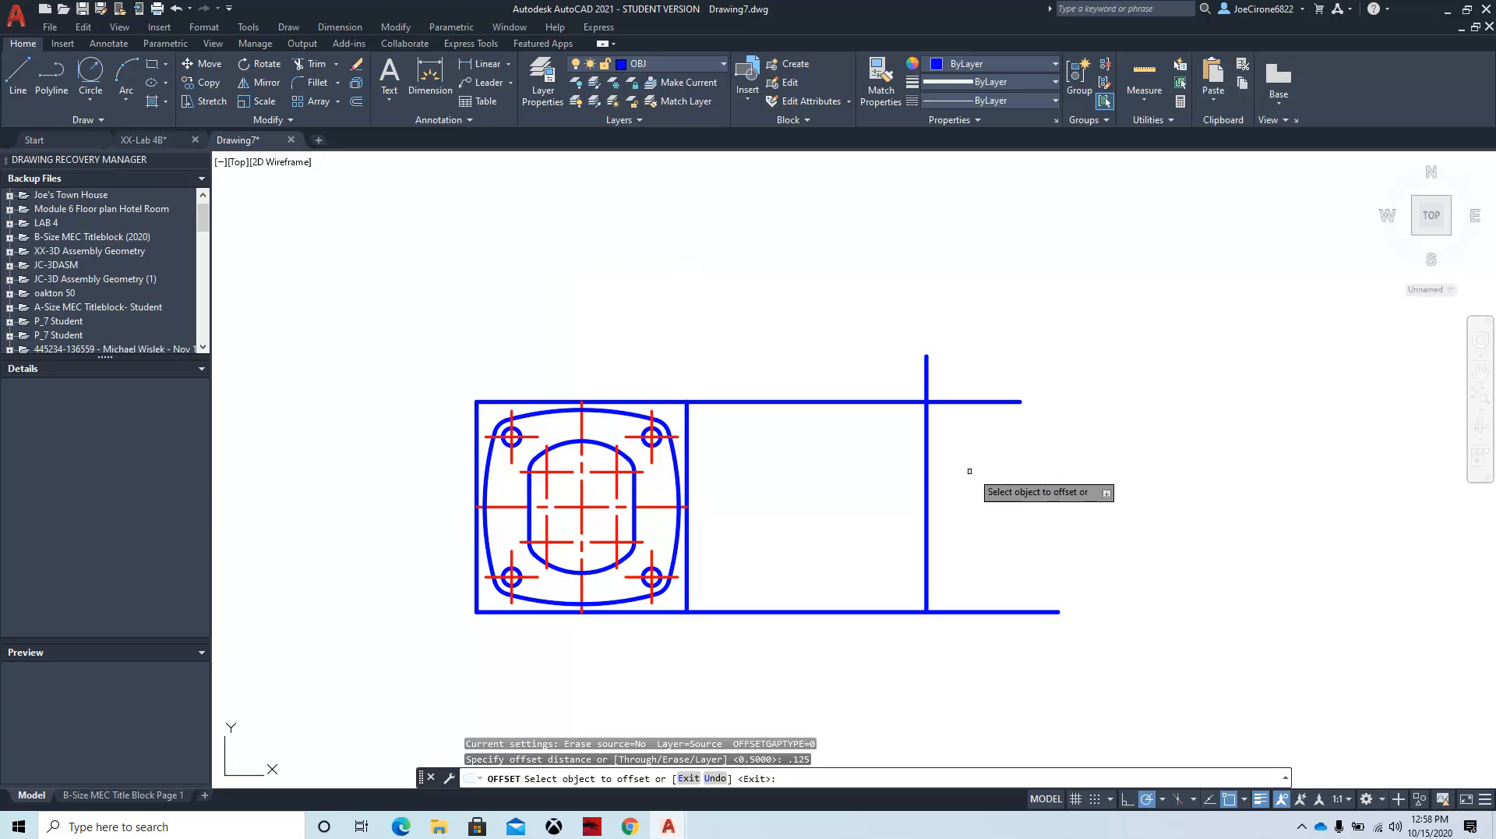
left_click(928, 470)
left_click(943, 468)
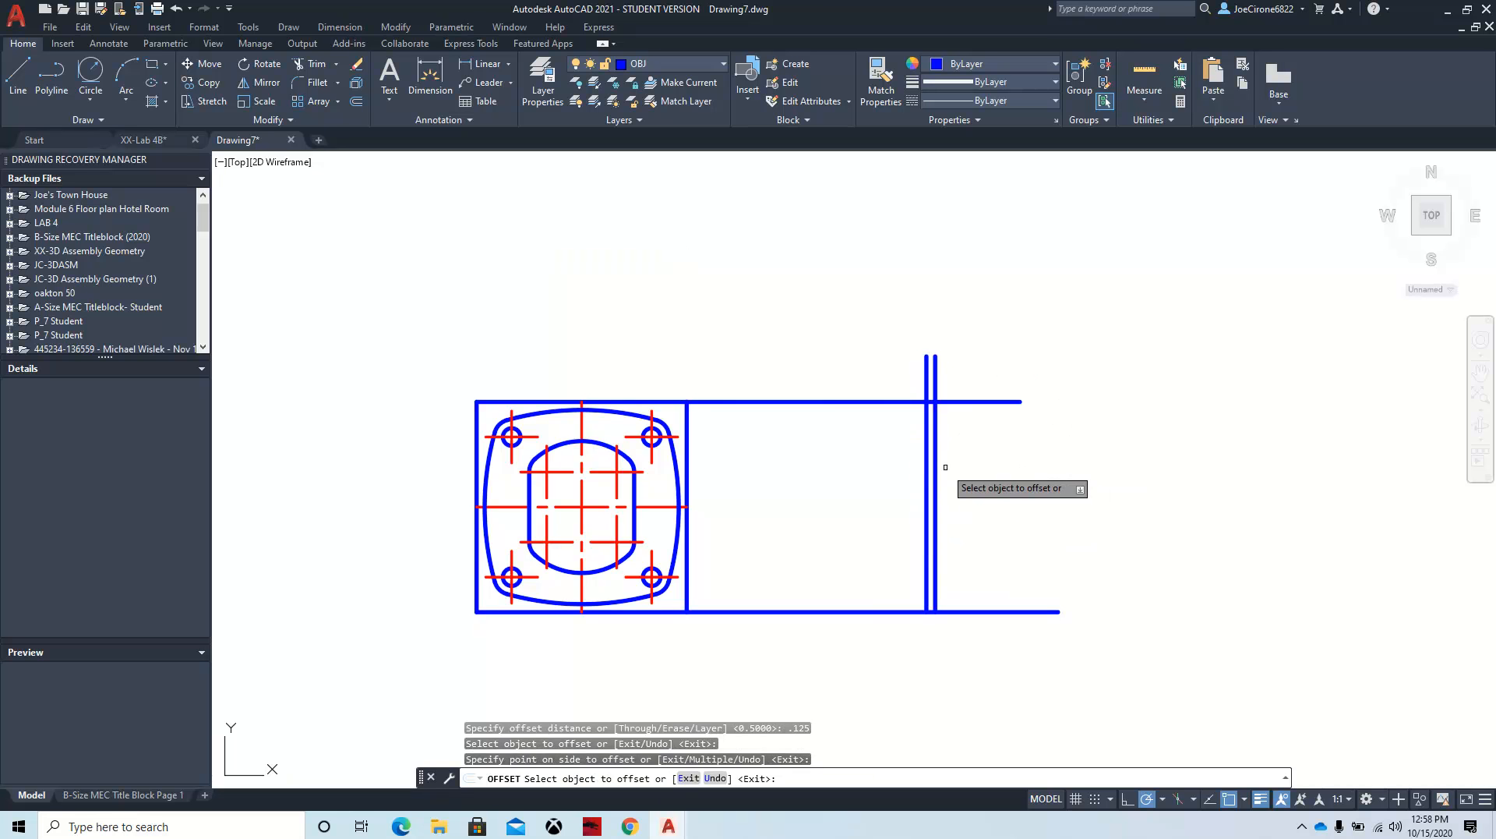
left_click(935, 470)
left_click(984, 468)
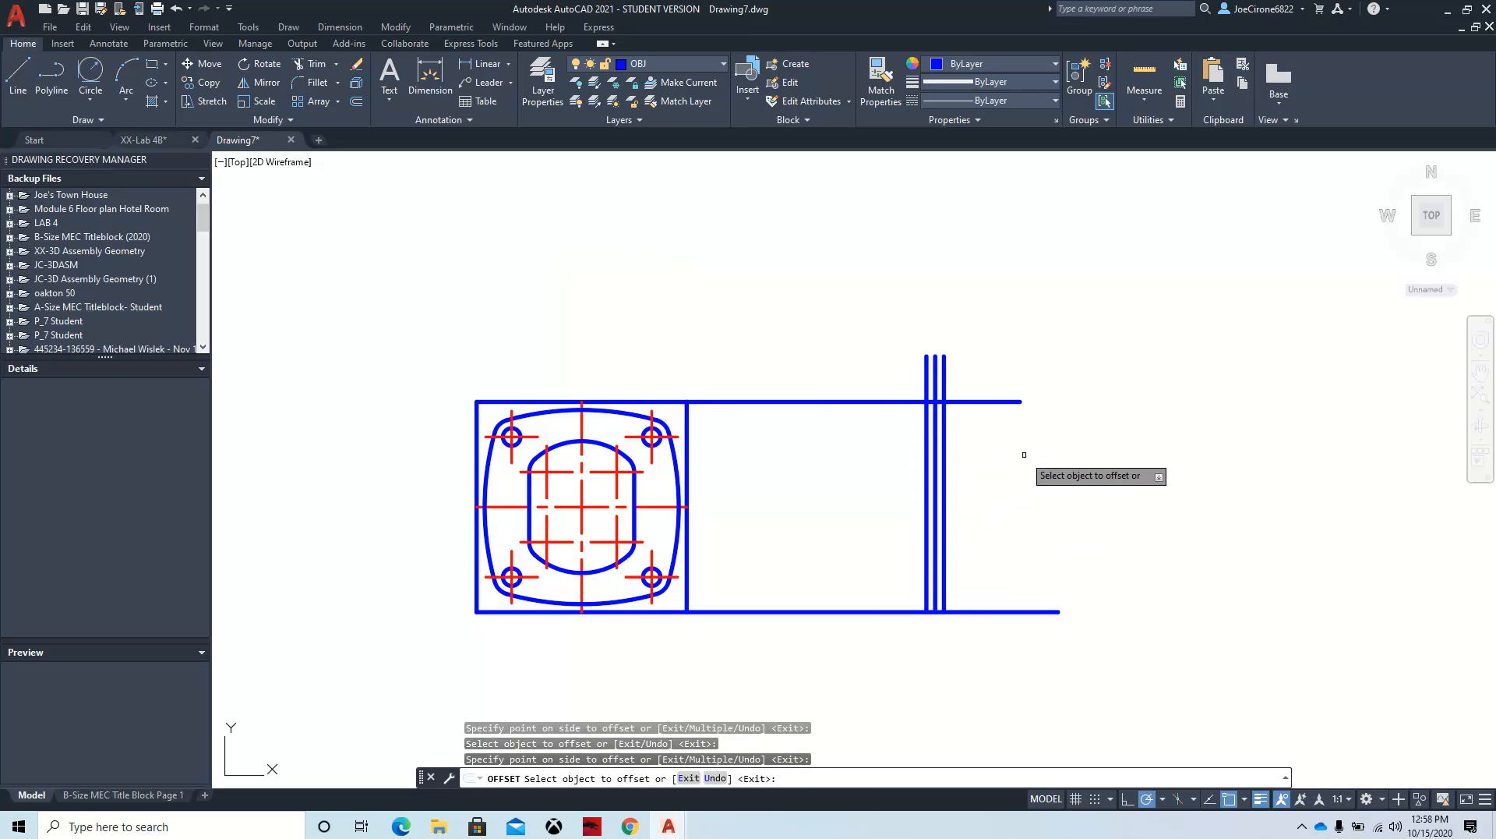
Step: Trim the vertical overshoots and the projection lines outside the side view, leaving a closed rectangle with its middle line
left_click(313, 64)
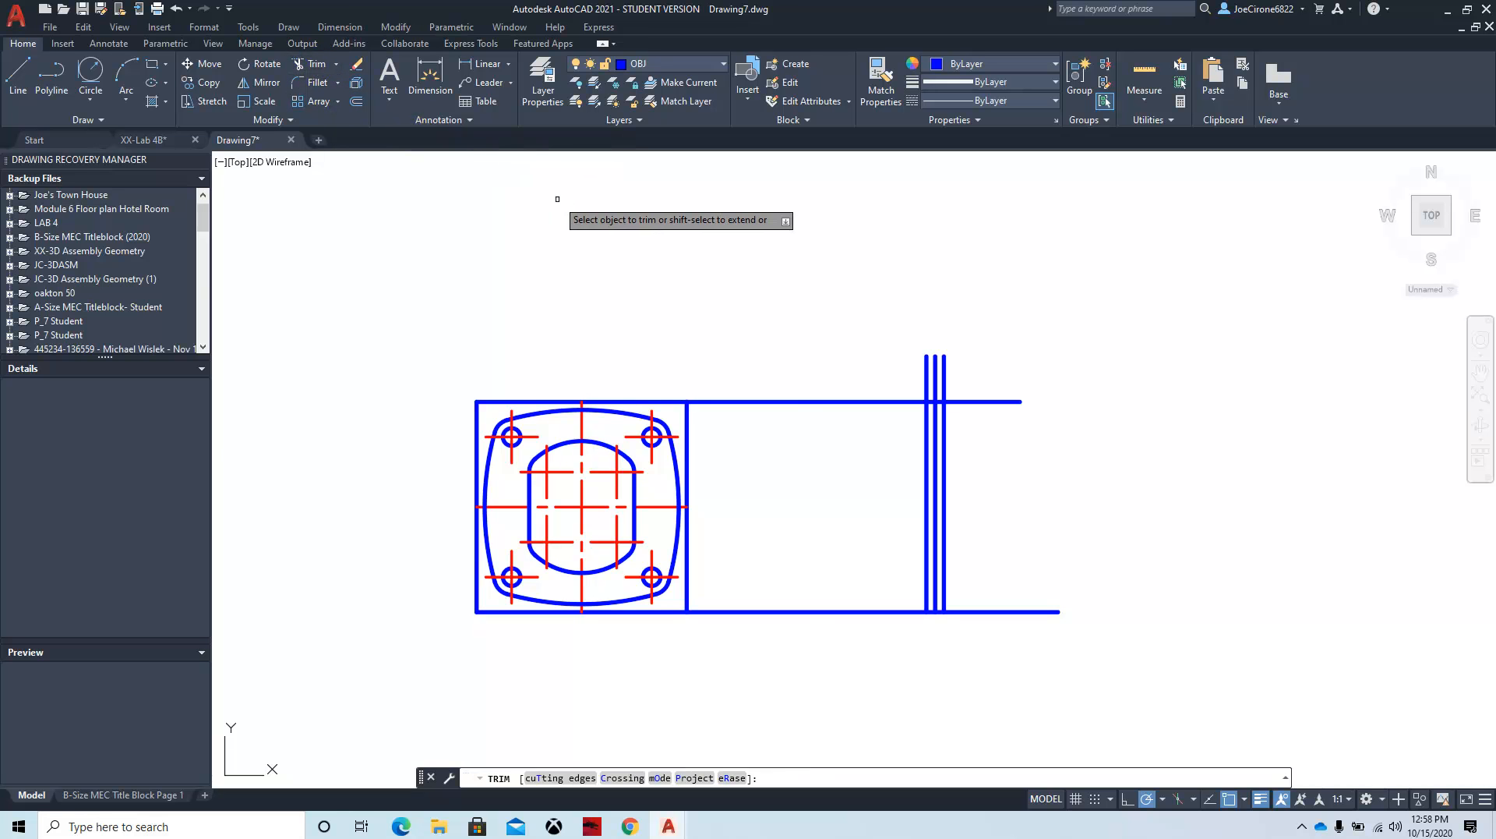
mouse_move(979, 365)
left_mouse_down()
mouse_move(883, 348)
mouse_move(931, 445)
left_mouse_up()
left_click_drag(969, 390, 974, 445)
left_click_drag(818, 665, 800, 563)
left_click_drag(1021, 511, 1003, 643)
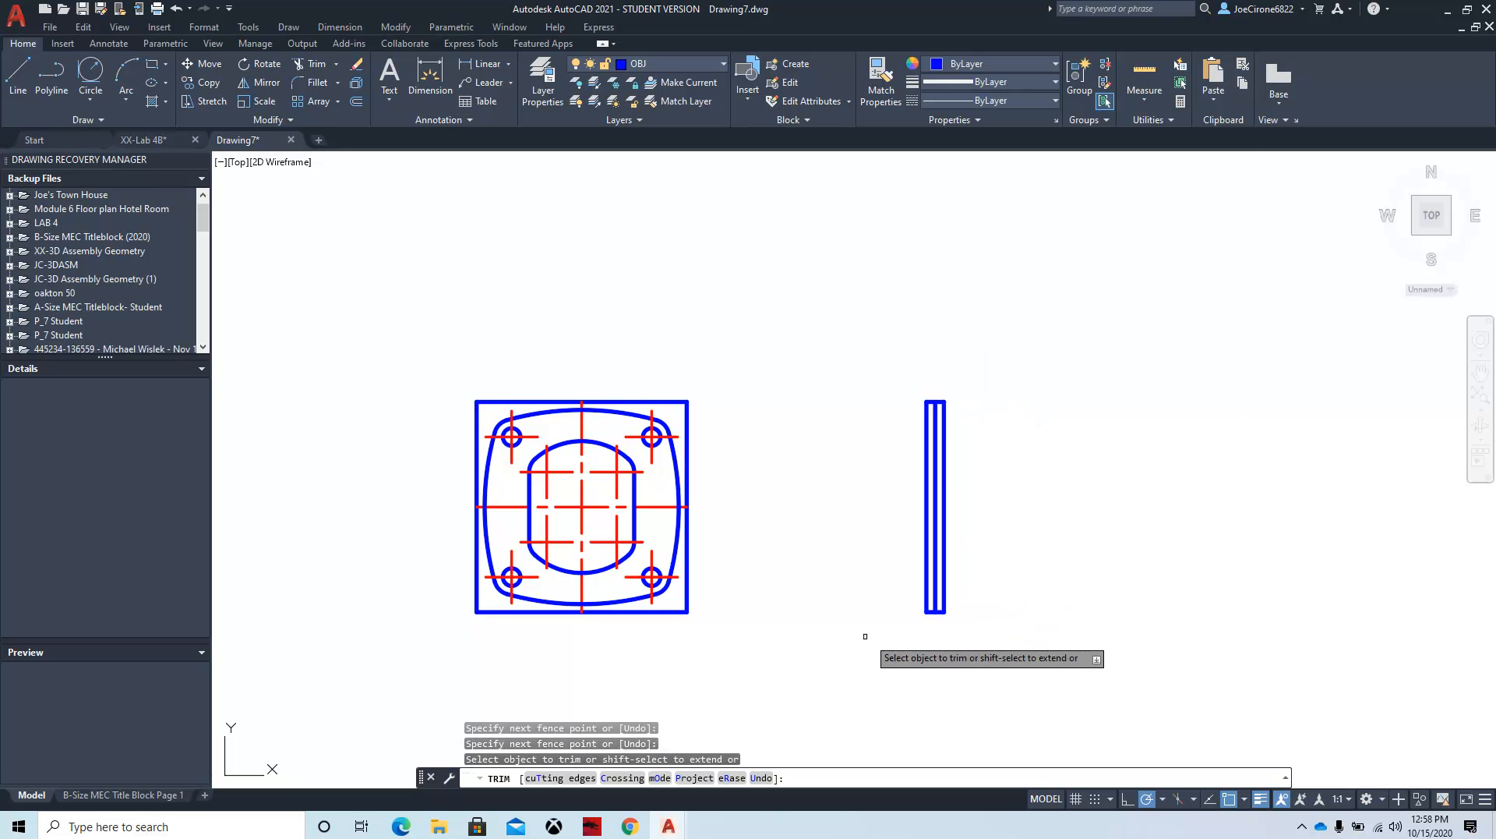
Step: Draw a horizontal line from the bottom center of the R4.00 outline to the side view's middle vertical line
scroll(759, 648, "up", 2)
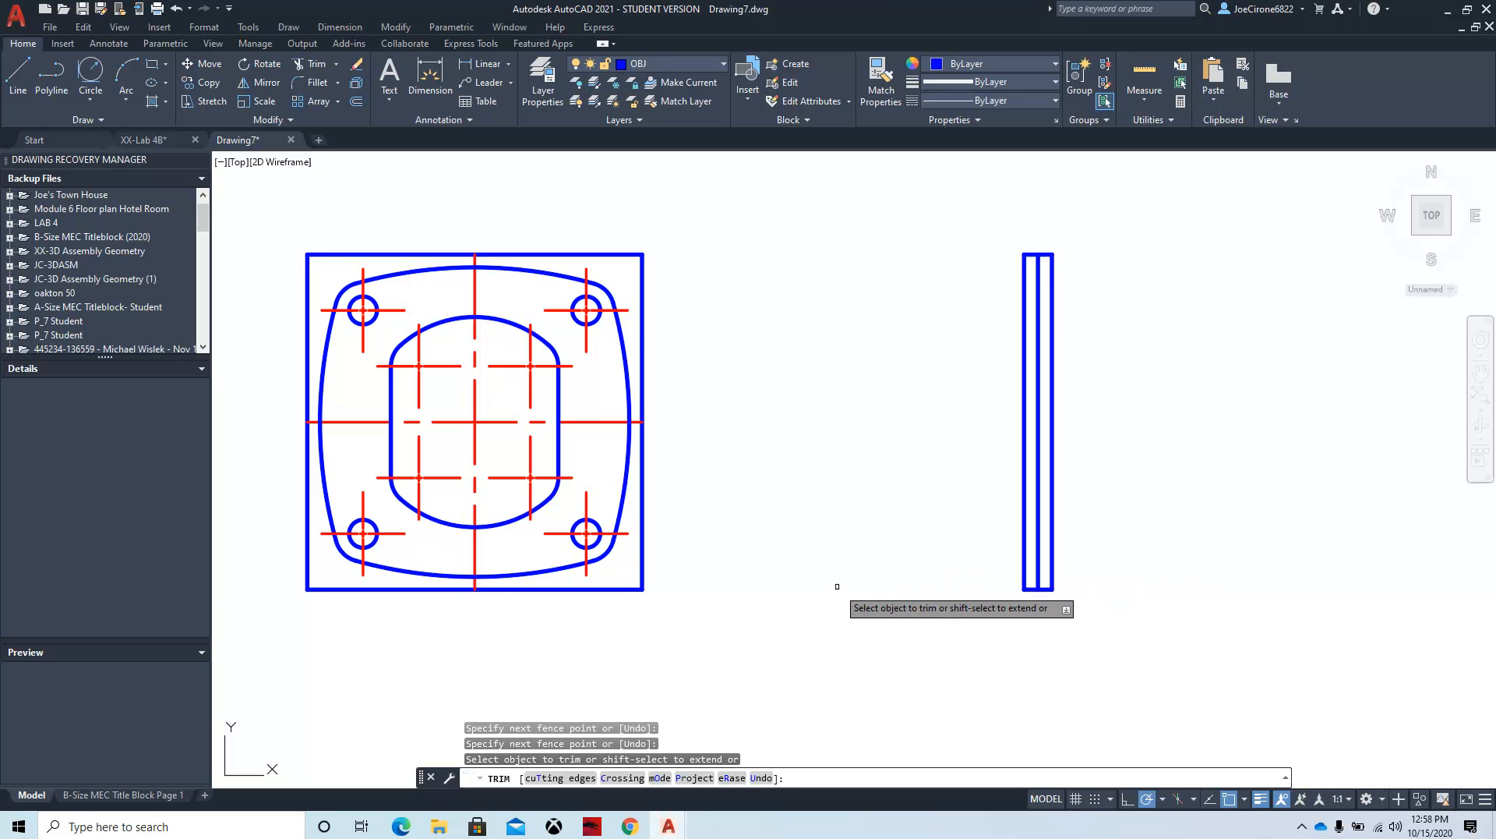
left_click(17, 71)
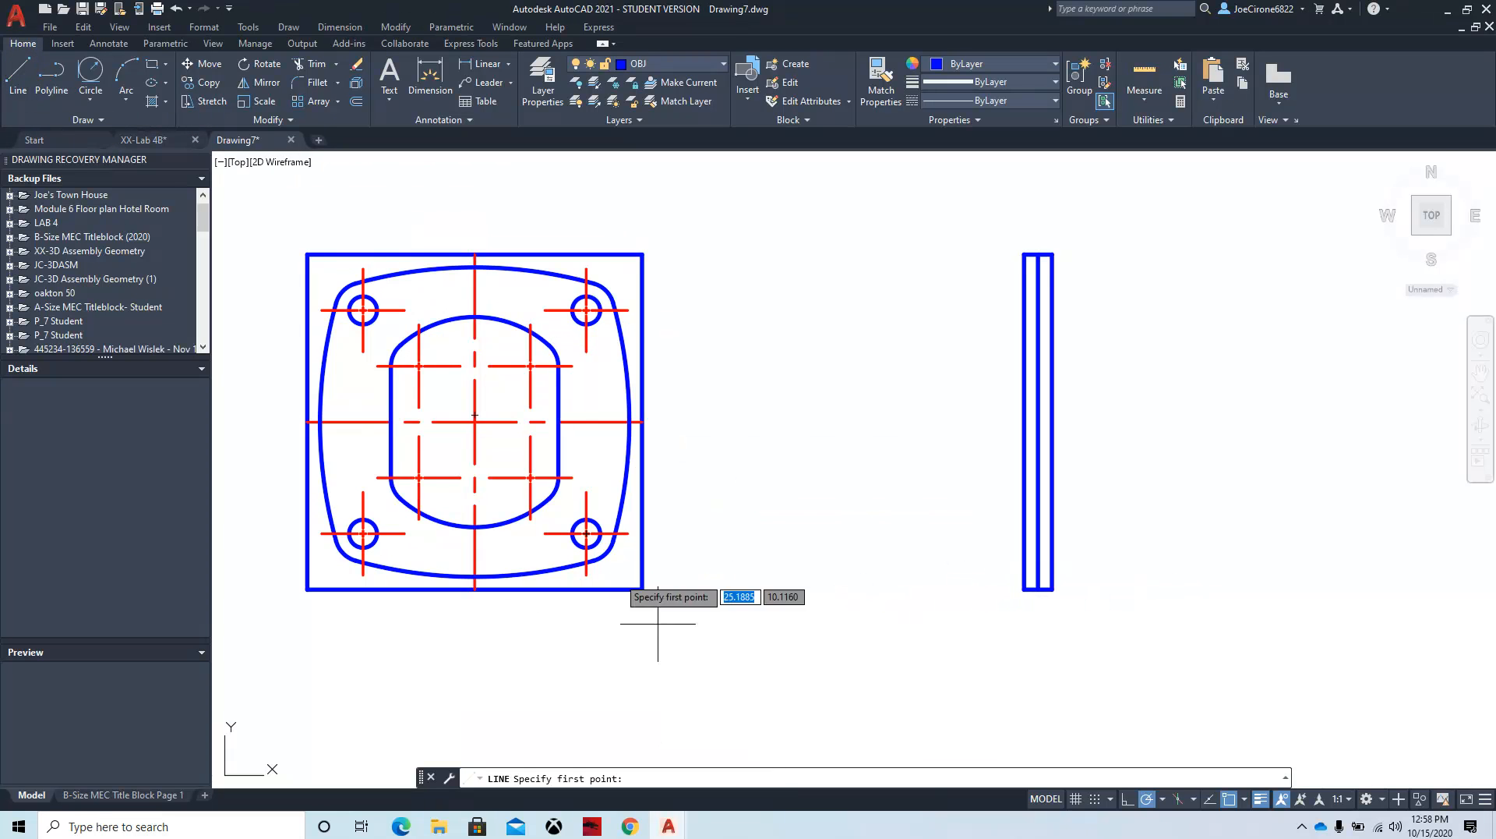
left_click(479, 575)
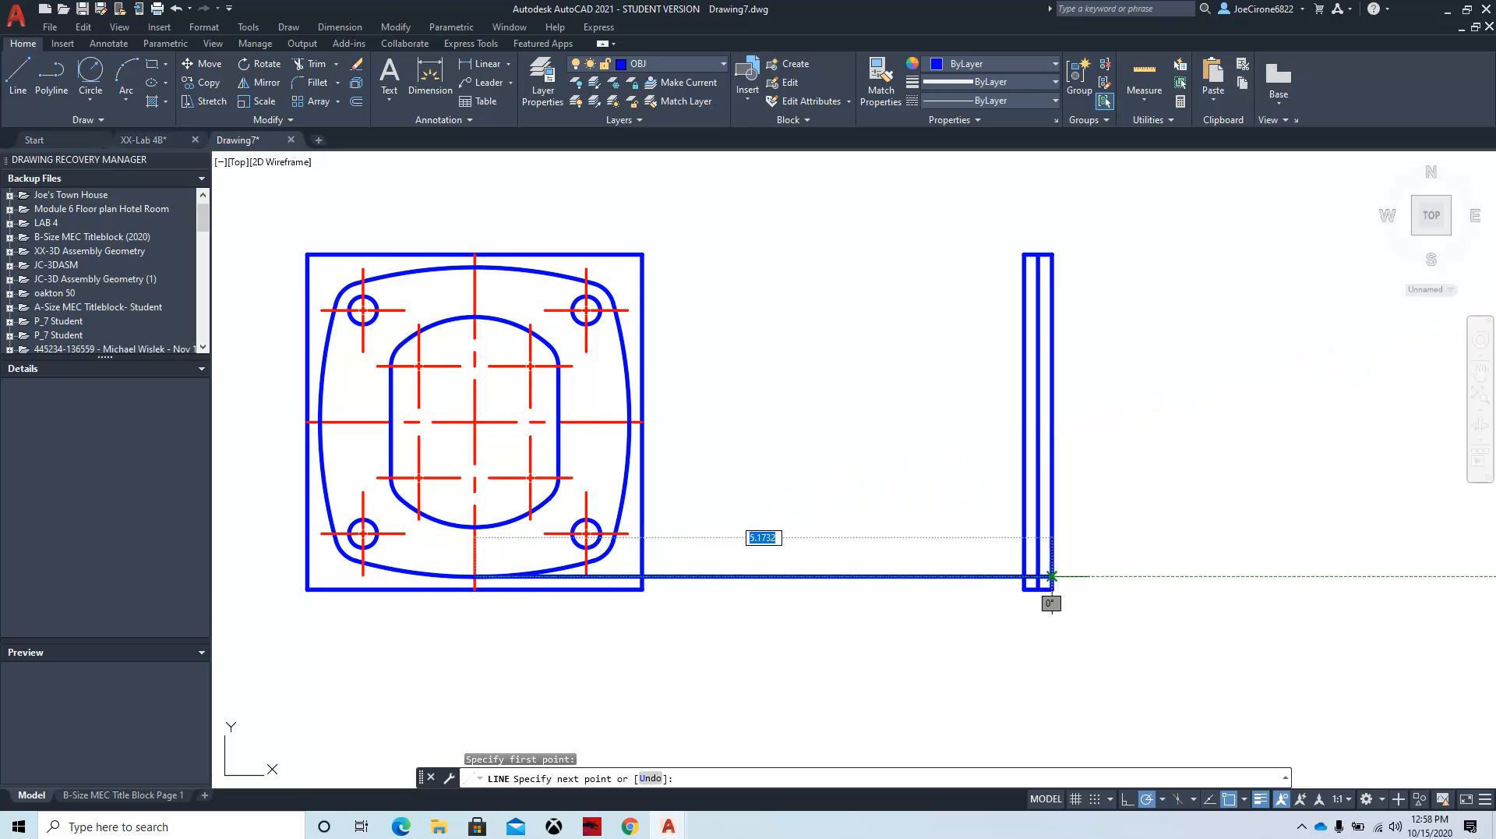
left_click(1036, 576)
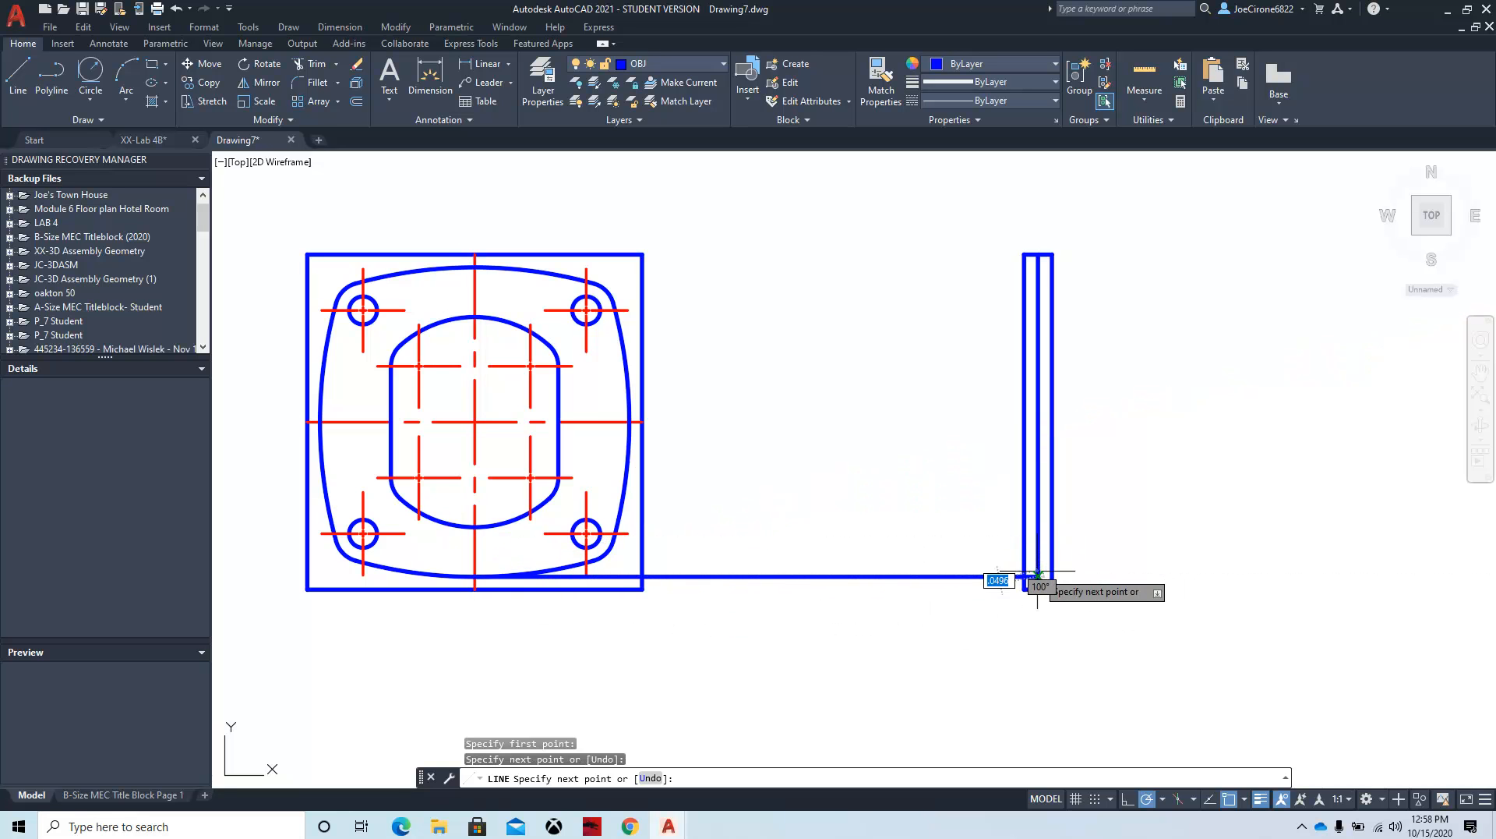
key("Return")
Step: Draw a horizontal line from the top center of the curved outline to the side view's middle vertical line
left_click(17, 72)
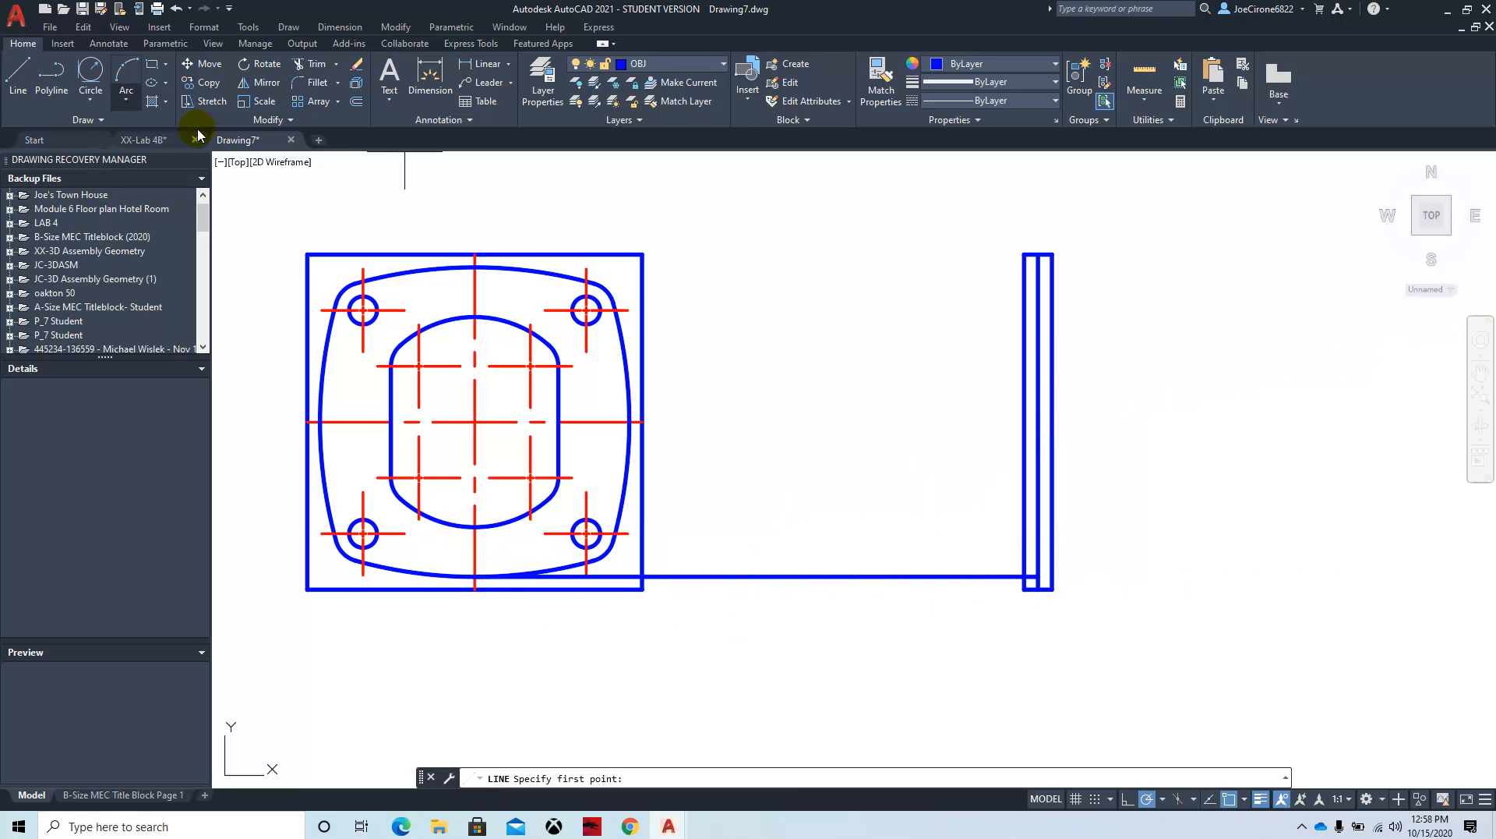
left_click(475, 267)
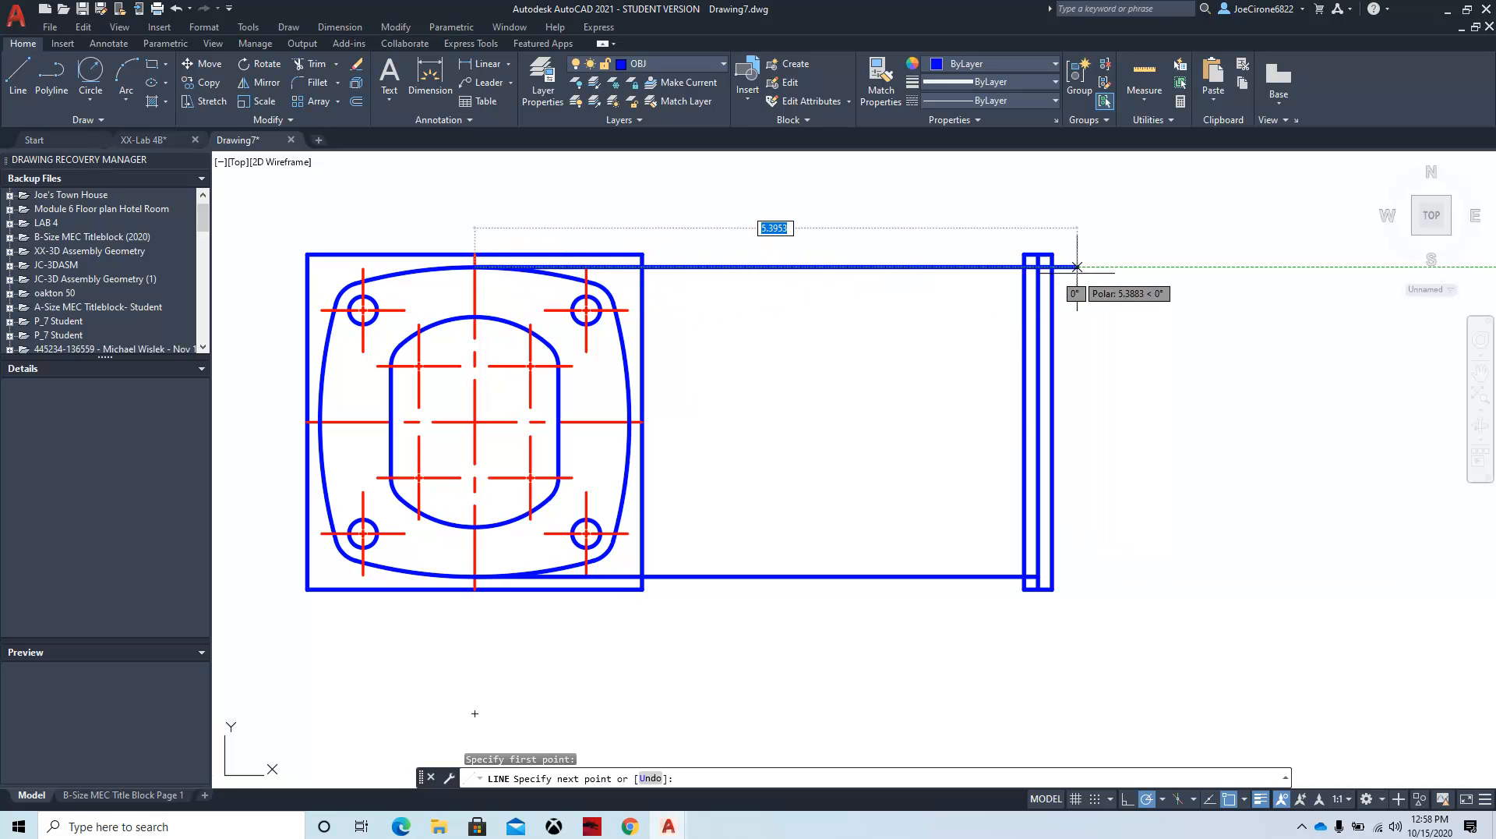
left_click(1038, 266)
key("Return")
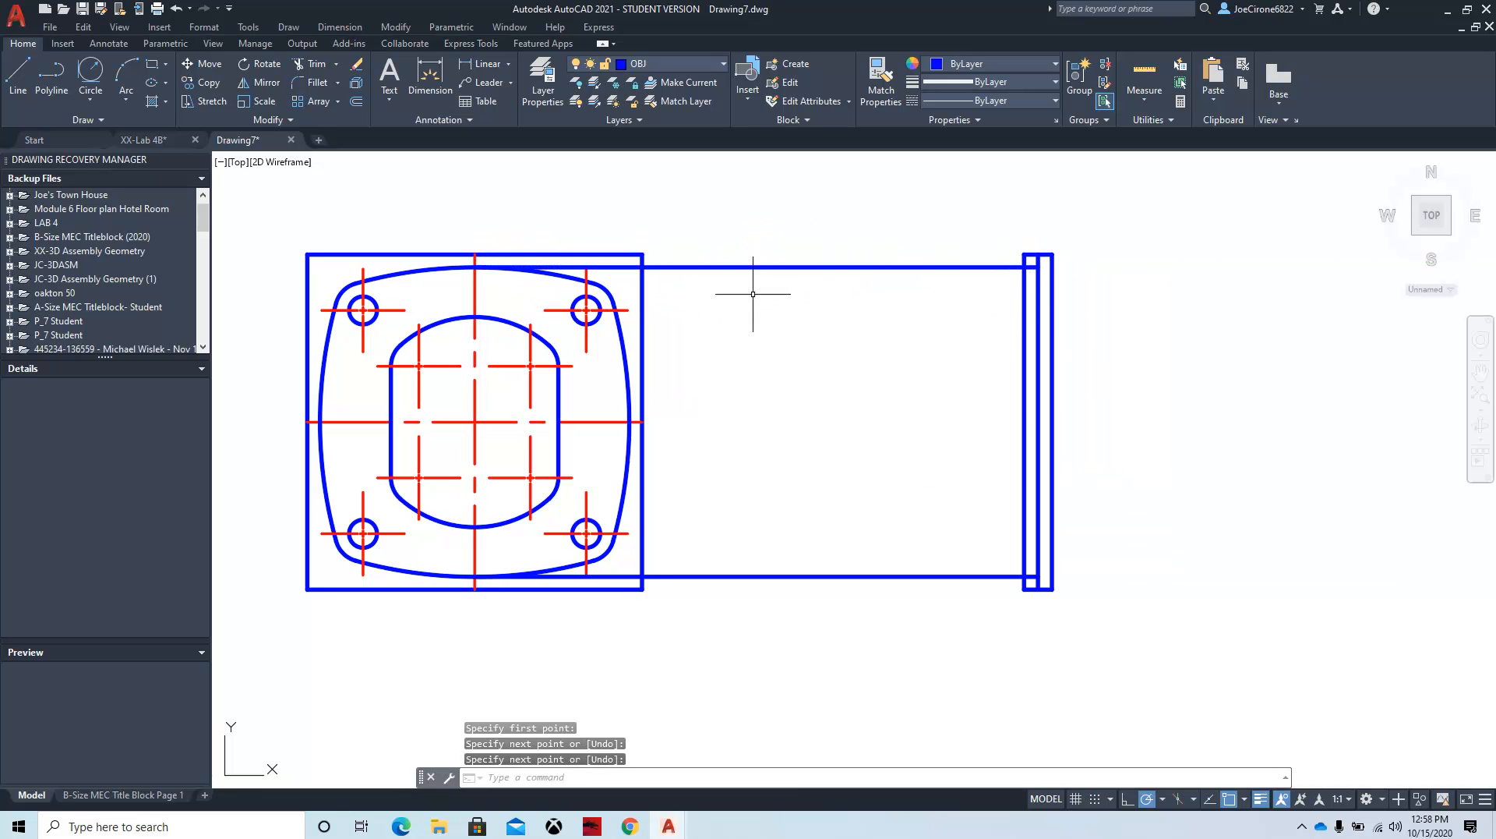
Step: Trim the upper projection line between the views and cut the side view's upper-left corner back to the projected edge
left_click(310, 66)
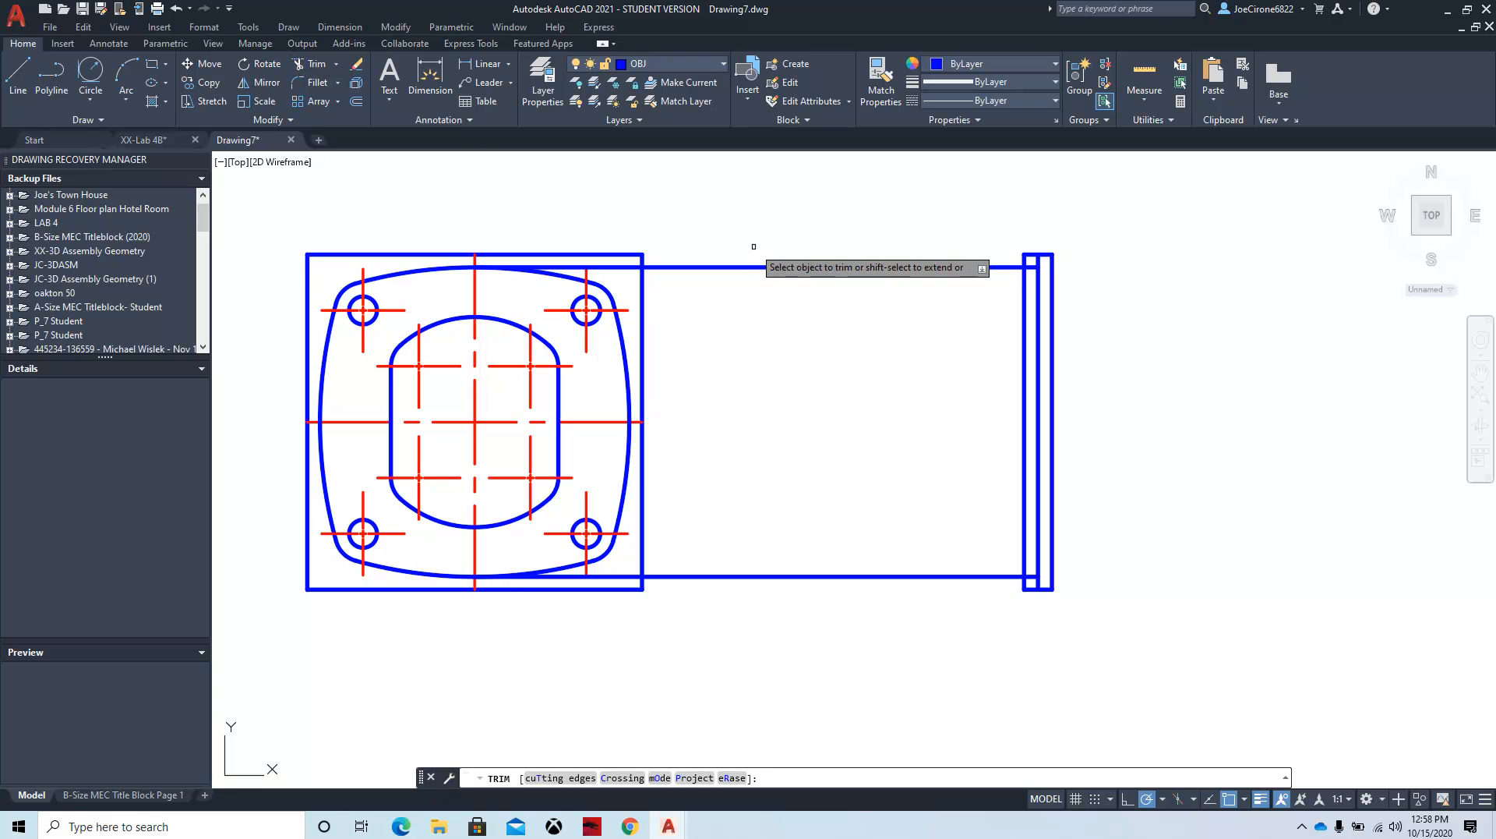
left_click(786, 266)
left_click_drag(996, 233, 944, 319)
scroll(1034, 224, "up", 8)
left_click_drag(1026, 298, 1008, 339)
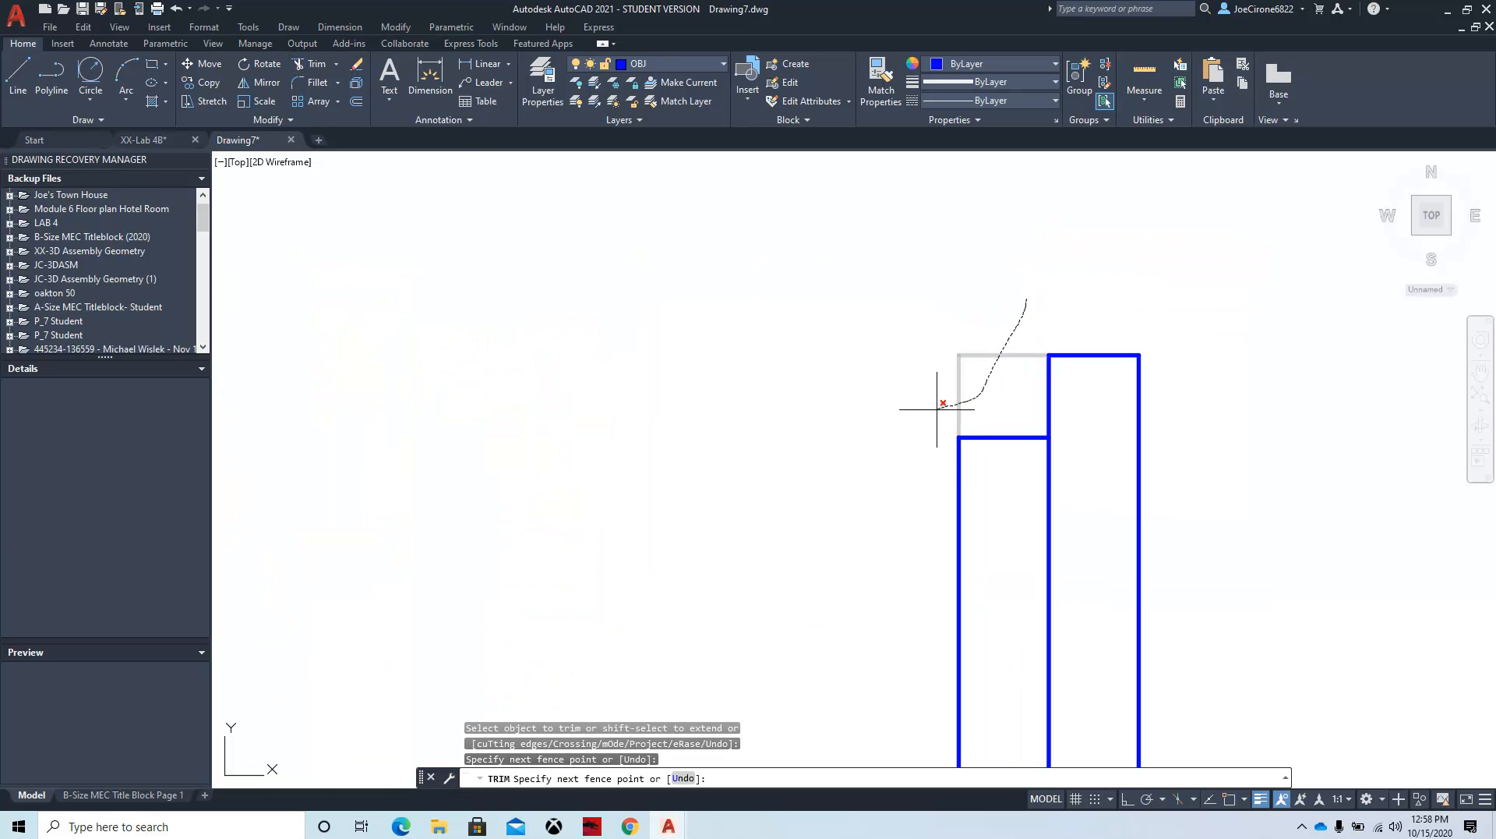
left_click_drag(940, 408, 923, 413)
Step: Trim the side view's lower-left corner back to the lower projected edge
scroll(783, 506, "down", 4)
mouse_move(831, 557)
middle_mouse_down()
mouse_move(882, 332)
mouse_move(890, 202)
middle_mouse_up()
scroll(894, 682, "down", 5)
scroll(875, 501, "up", 8)
mouse_move(831, 214)
left_mouse_down()
mouse_move(812, 282)
mouse_move(899, 282)
mouse_move(921, 318)
left_mouse_up()
scroll(843, 418, "down", 6)
middle_click_drag(717, 379, 785, 546)
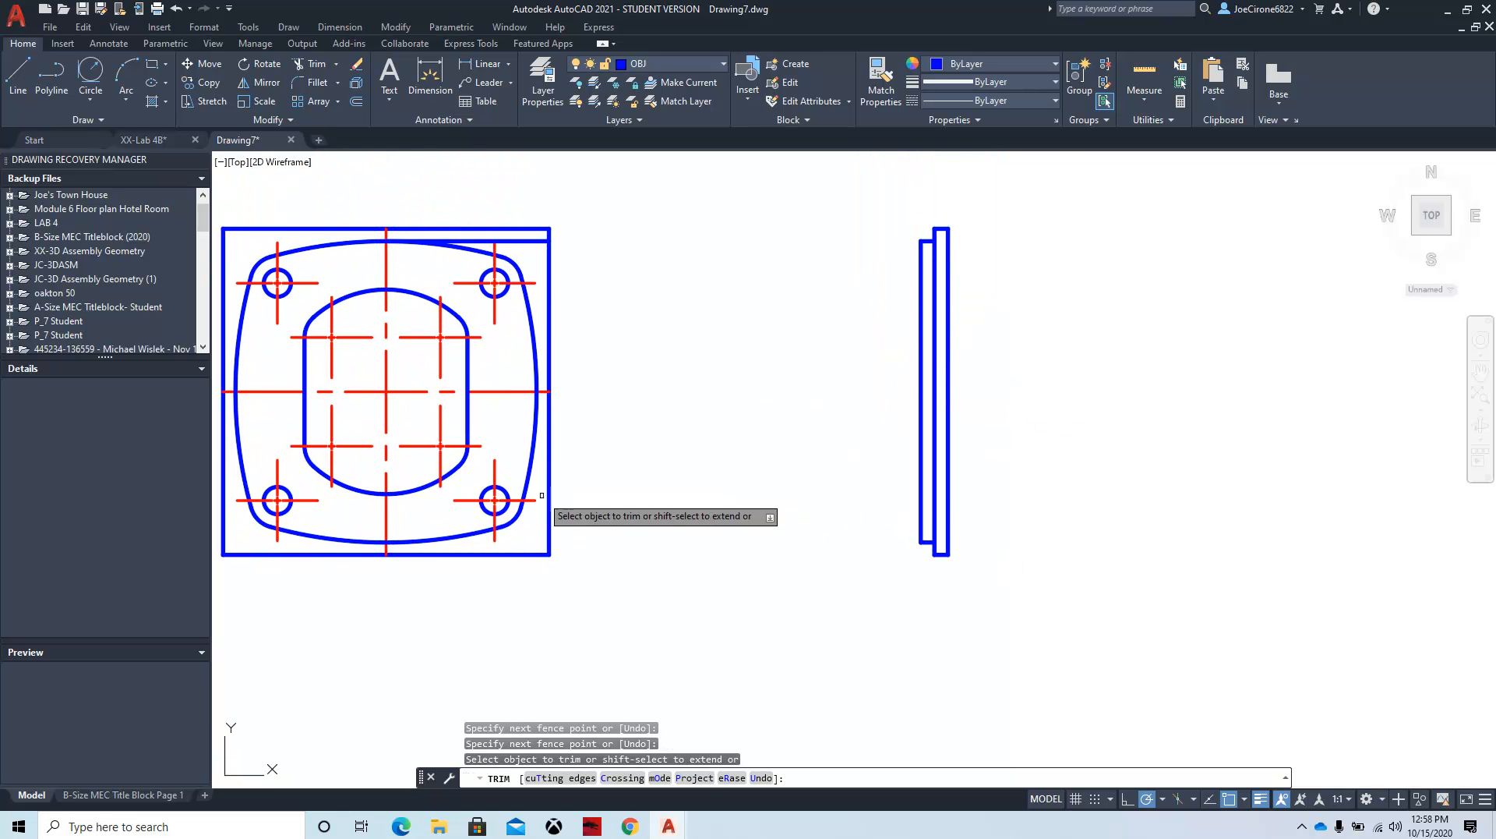
Step: Limit the running object snap modes to Quadrant only
left_click(1244, 799)
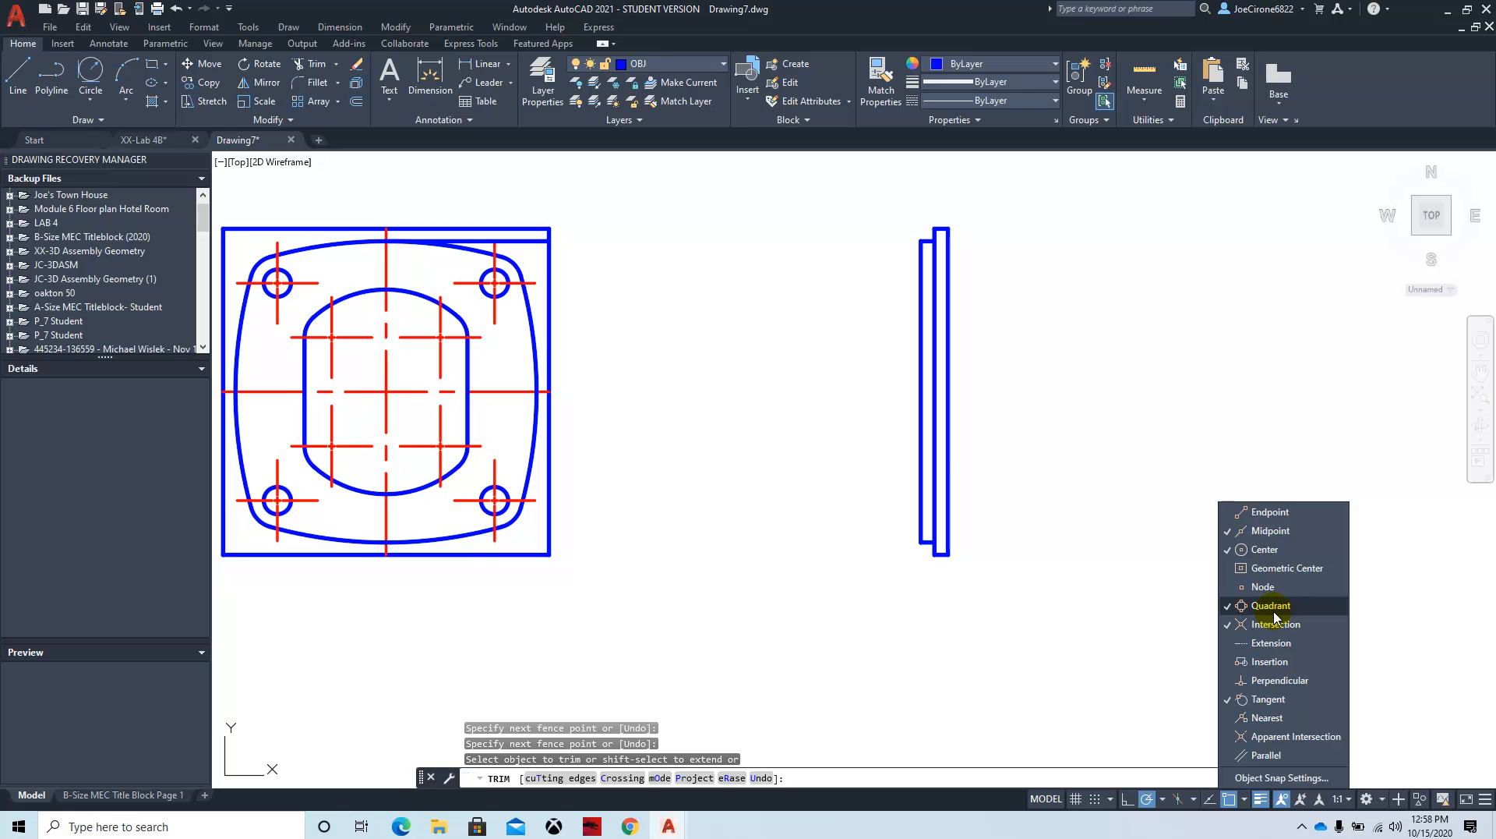
left_click(1281, 778)
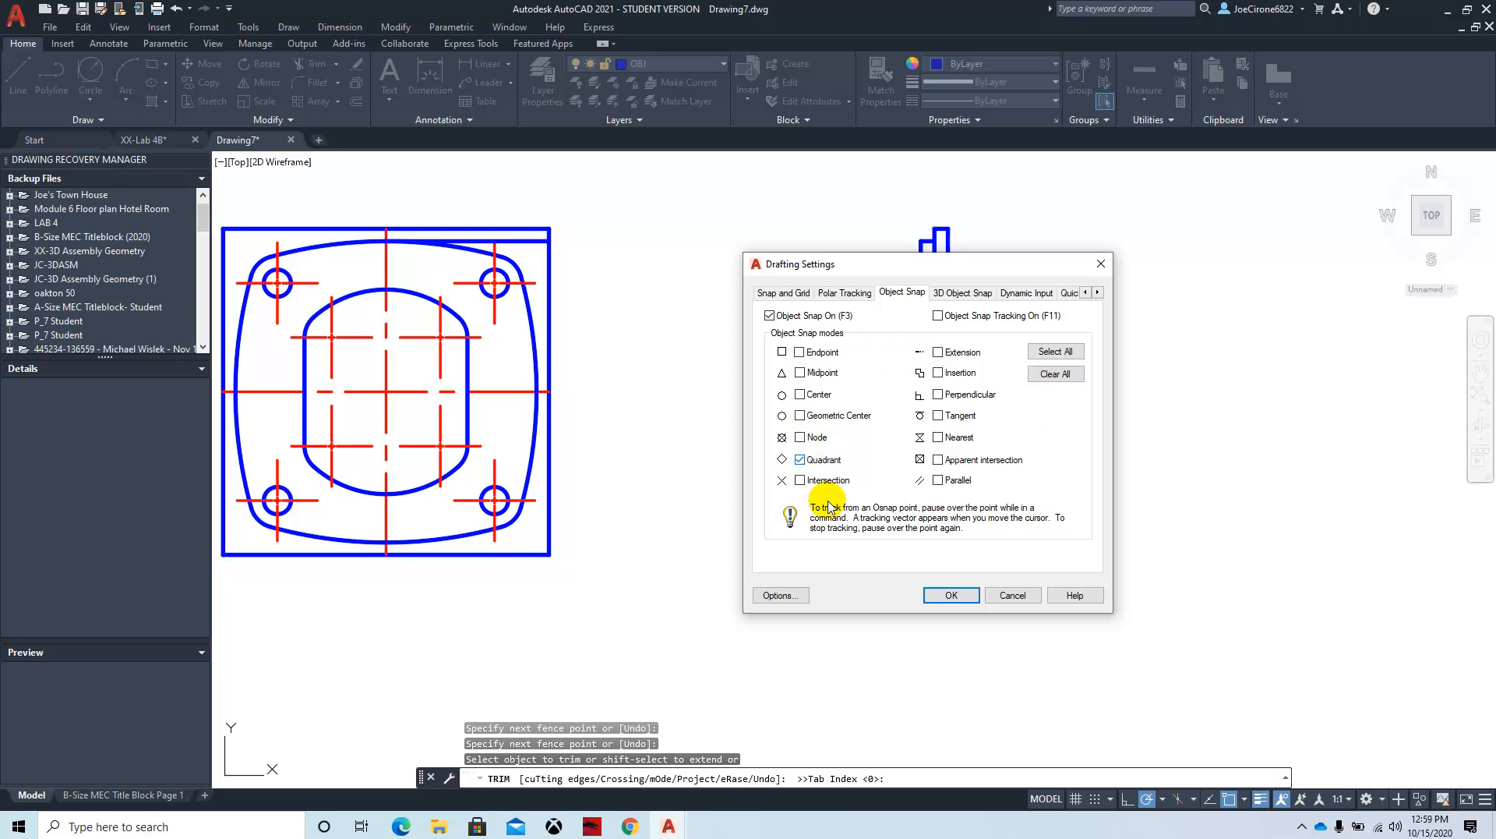
left_click(951, 598)
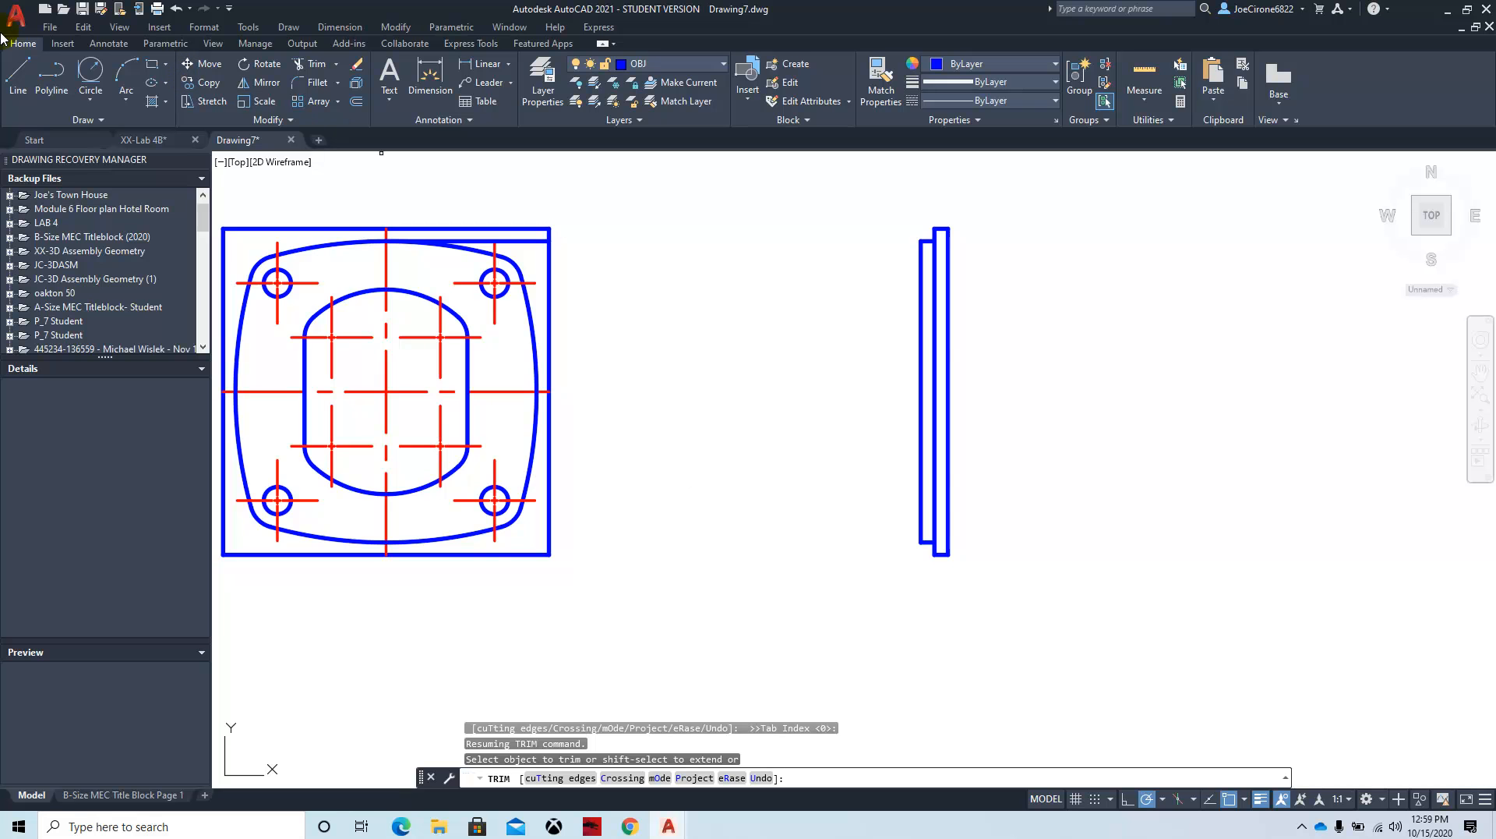
Step: Draw horizontal projection lines from the top and bottom quadrants of the upper-right hole past the side view
left_click(31, 89)
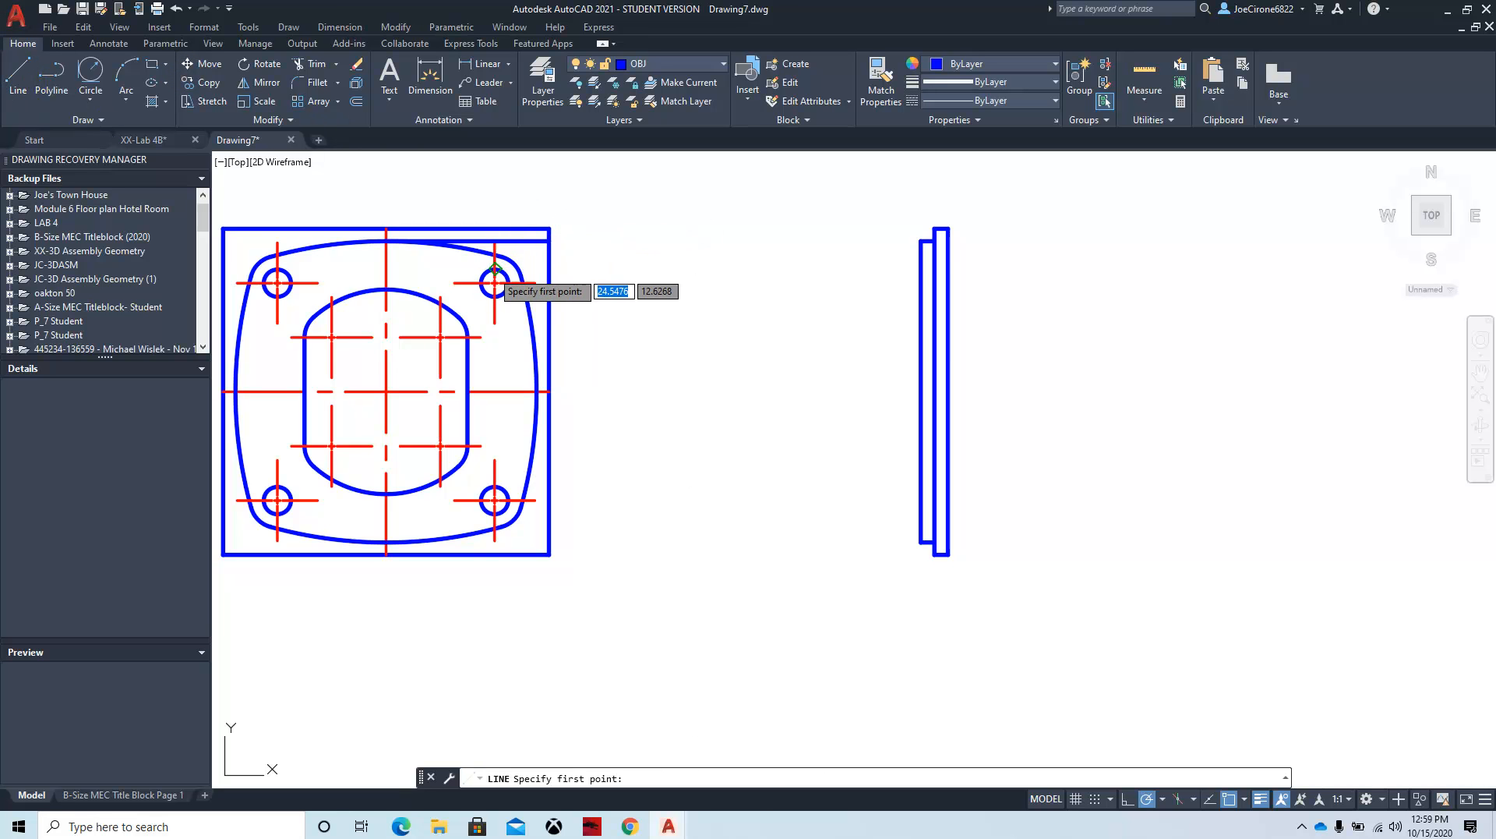
left_click(495, 269)
left_click(1008, 268)
key("Return")
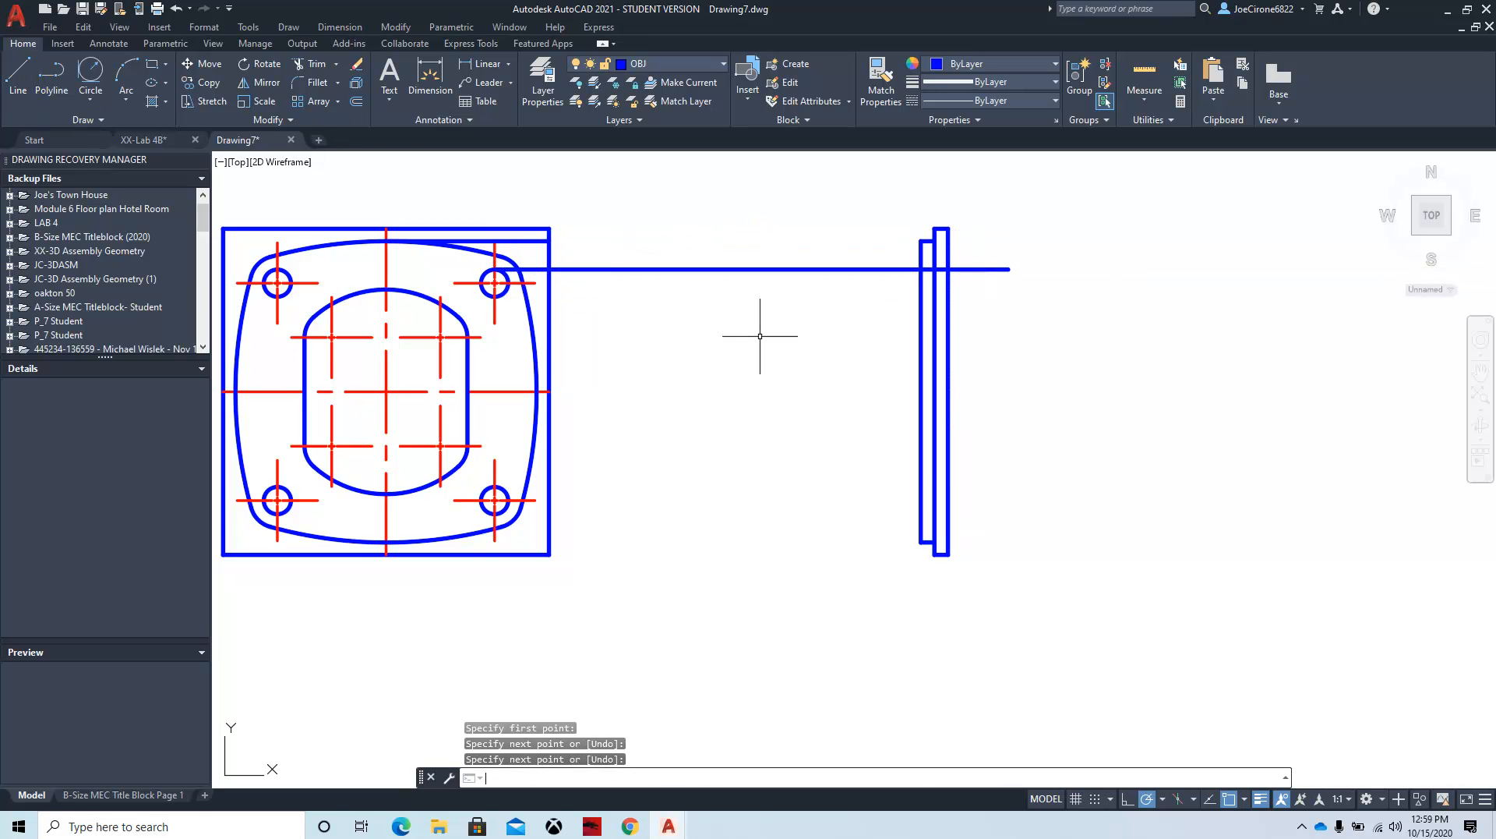
key("Return")
left_click(495, 295)
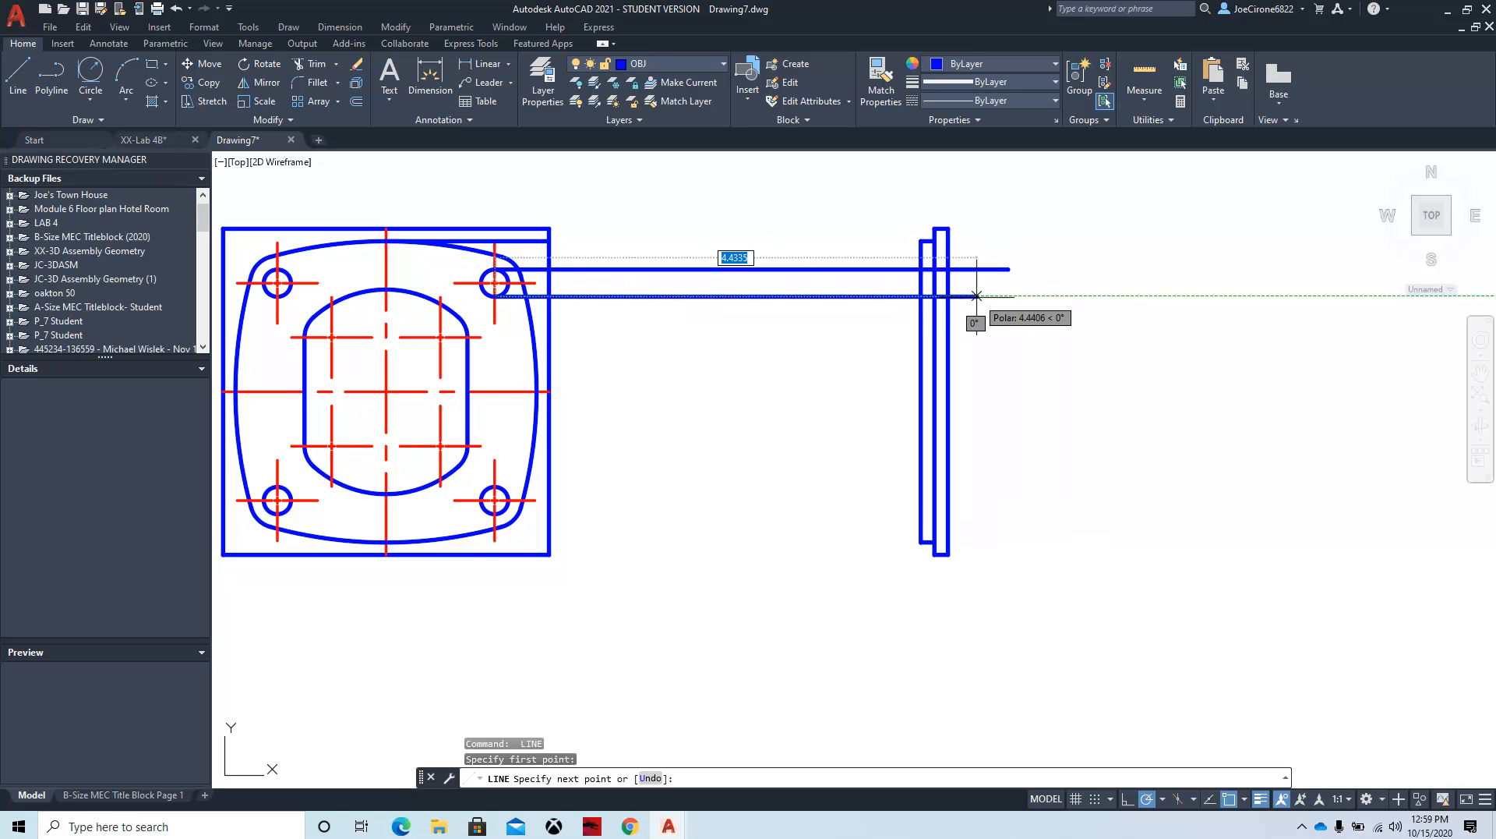
left_click(1003, 296)
key("Return")
Step: Draw horizontal projection lines from the top and bottom quadrants of the lower-right hole past the side view
key("Return")
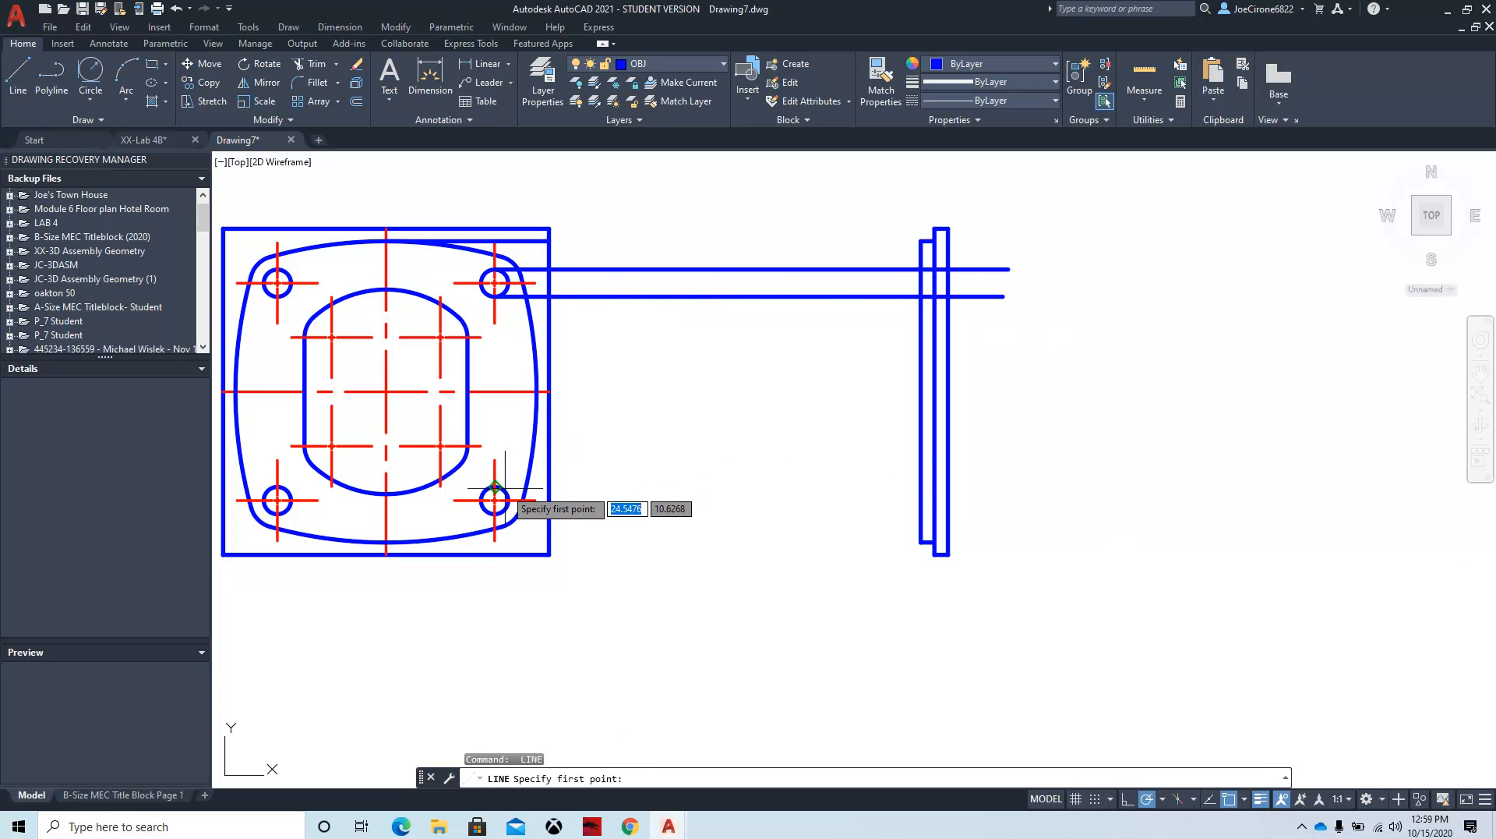
left_click(494, 486)
left_click(984, 486)
key("Return")
key("Return")
left_click(495, 512)
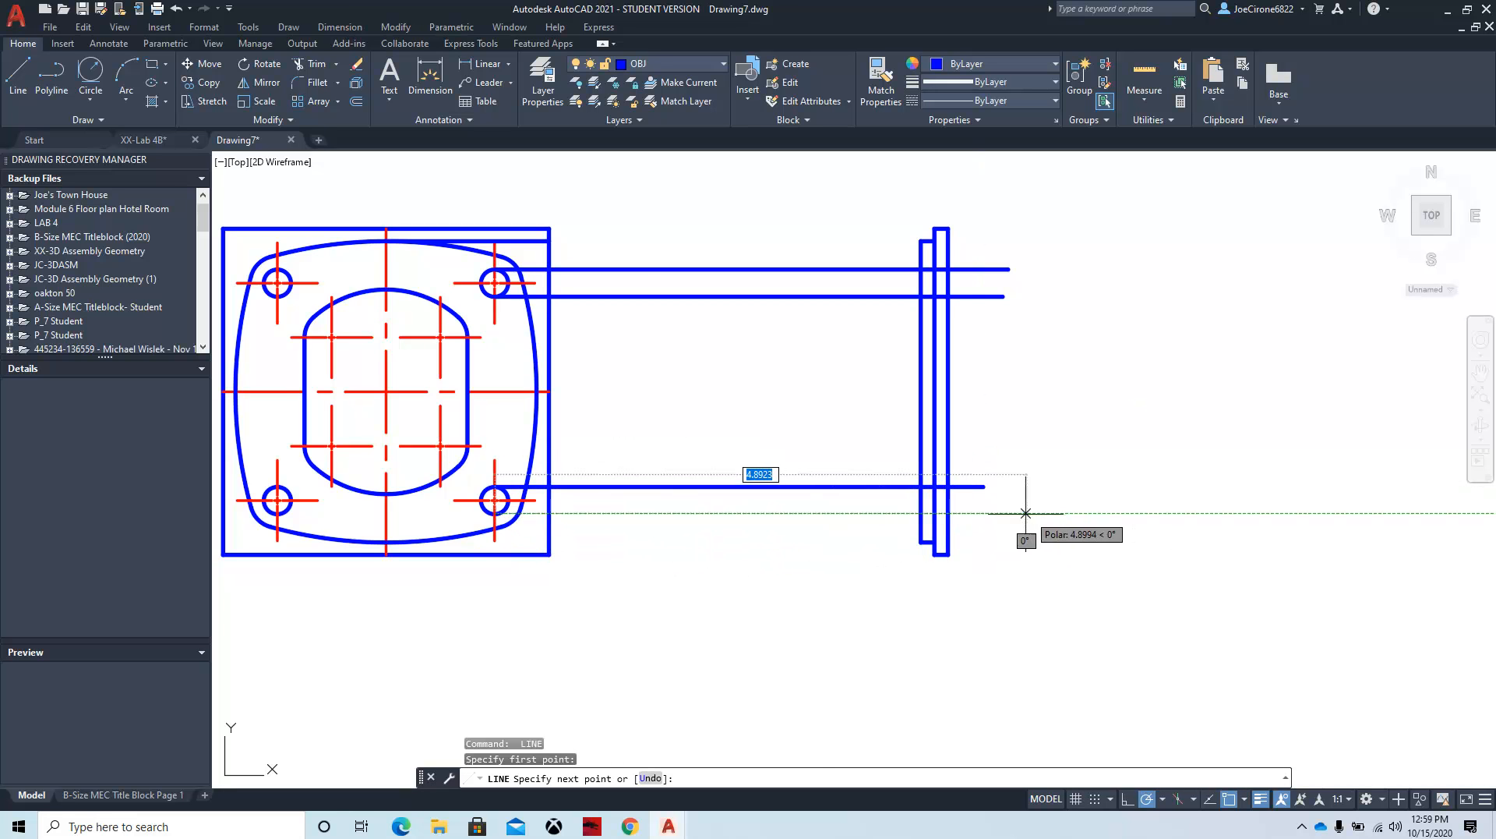
left_click(996, 512)
key("Return")
Step: Move the four hole projection lines to the HID layer
left_click(833, 222)
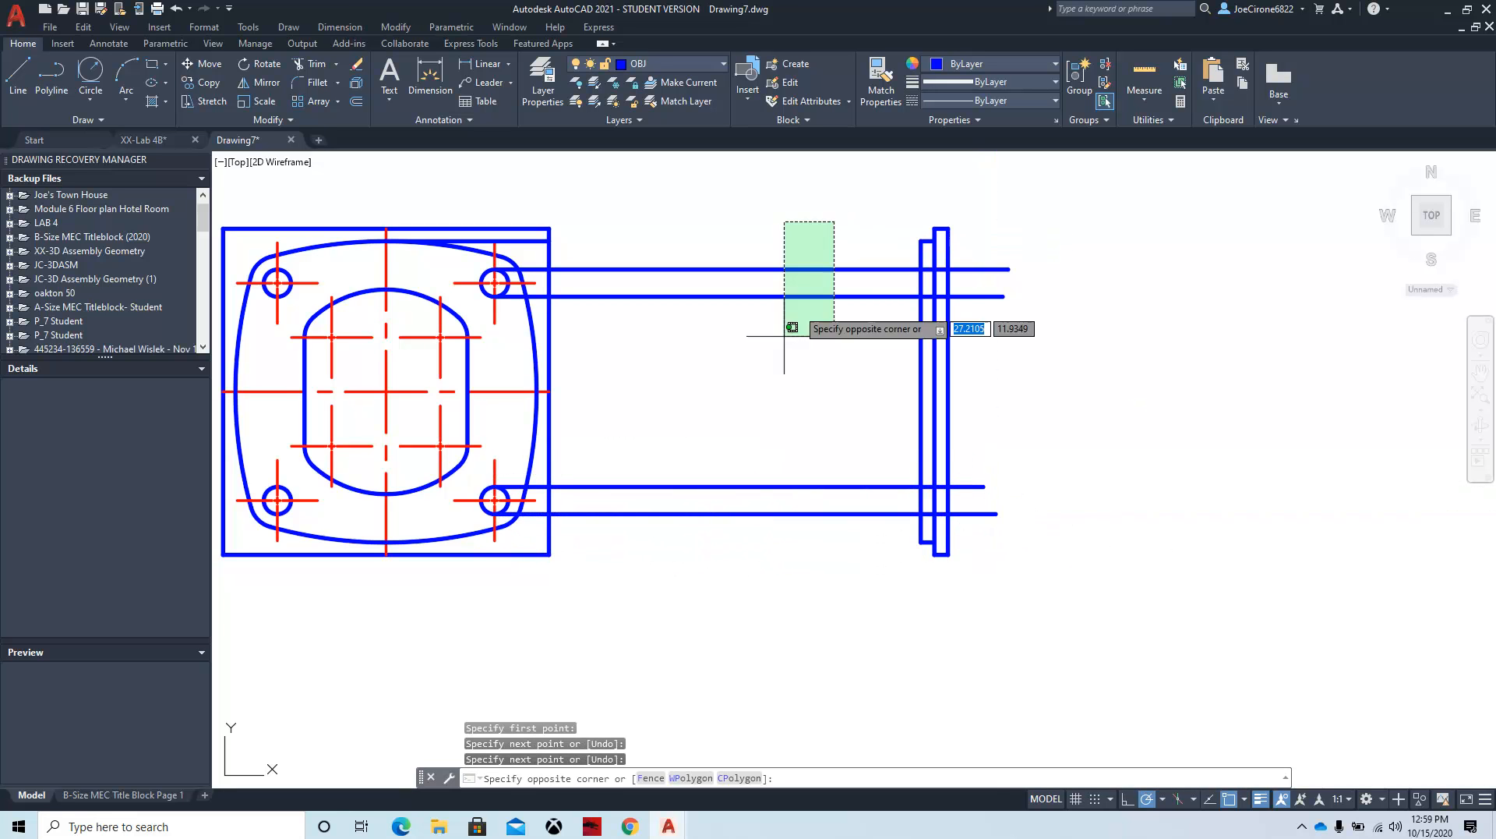
left_click(719, 534)
left_click(724, 70)
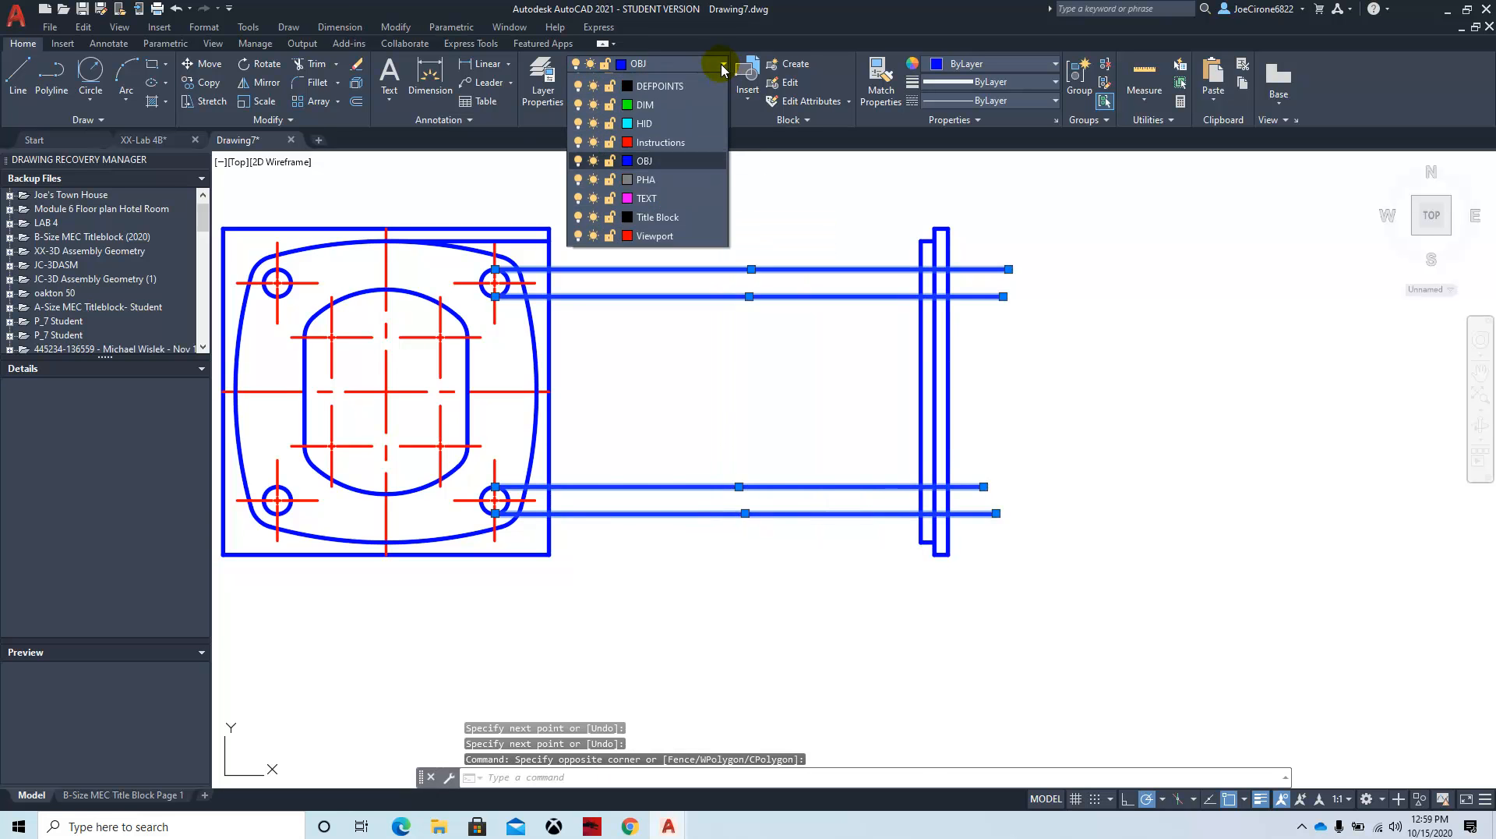
left_click(652, 159)
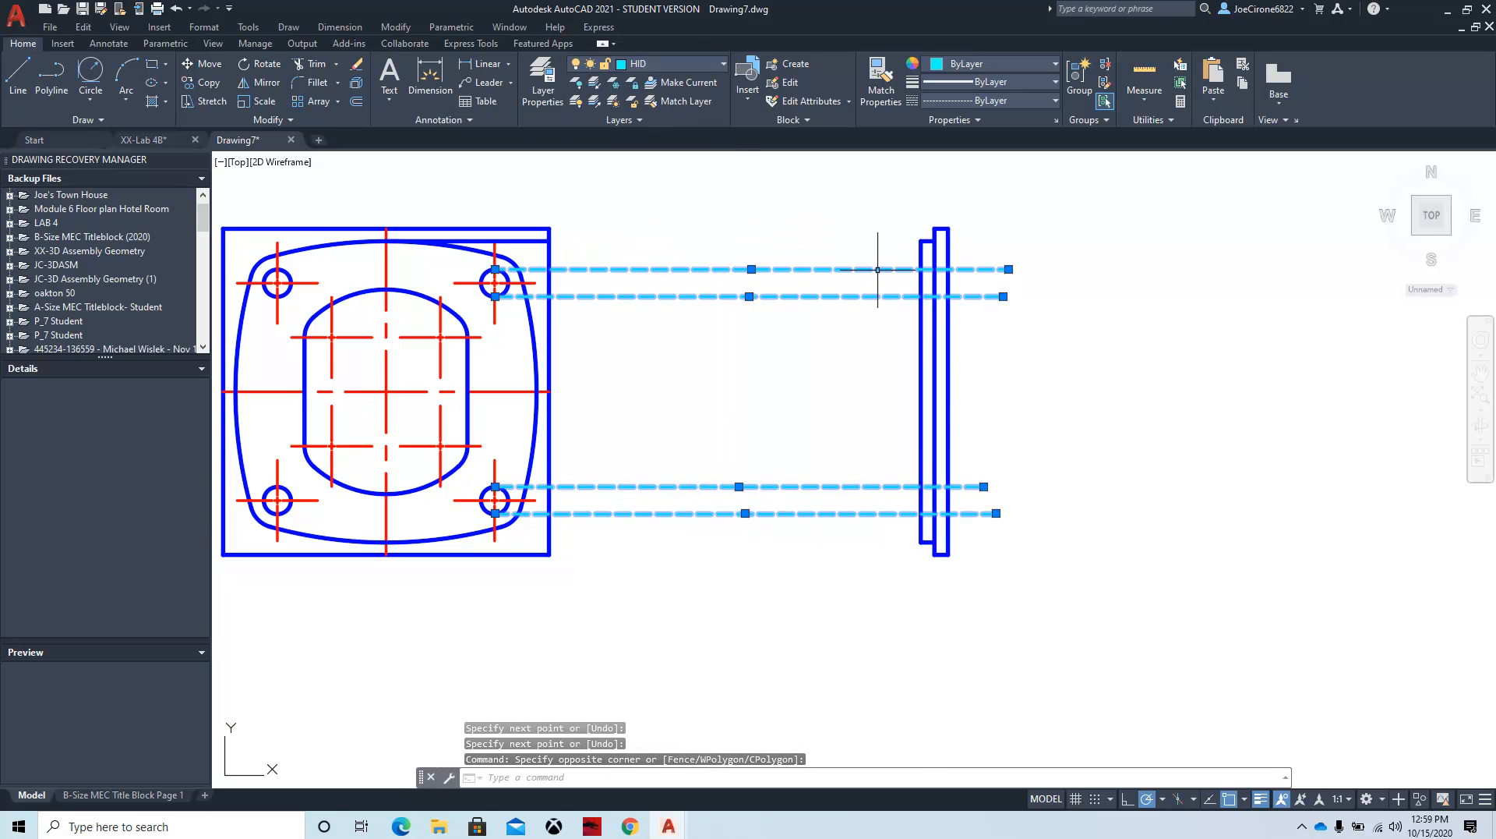
key("Escape")
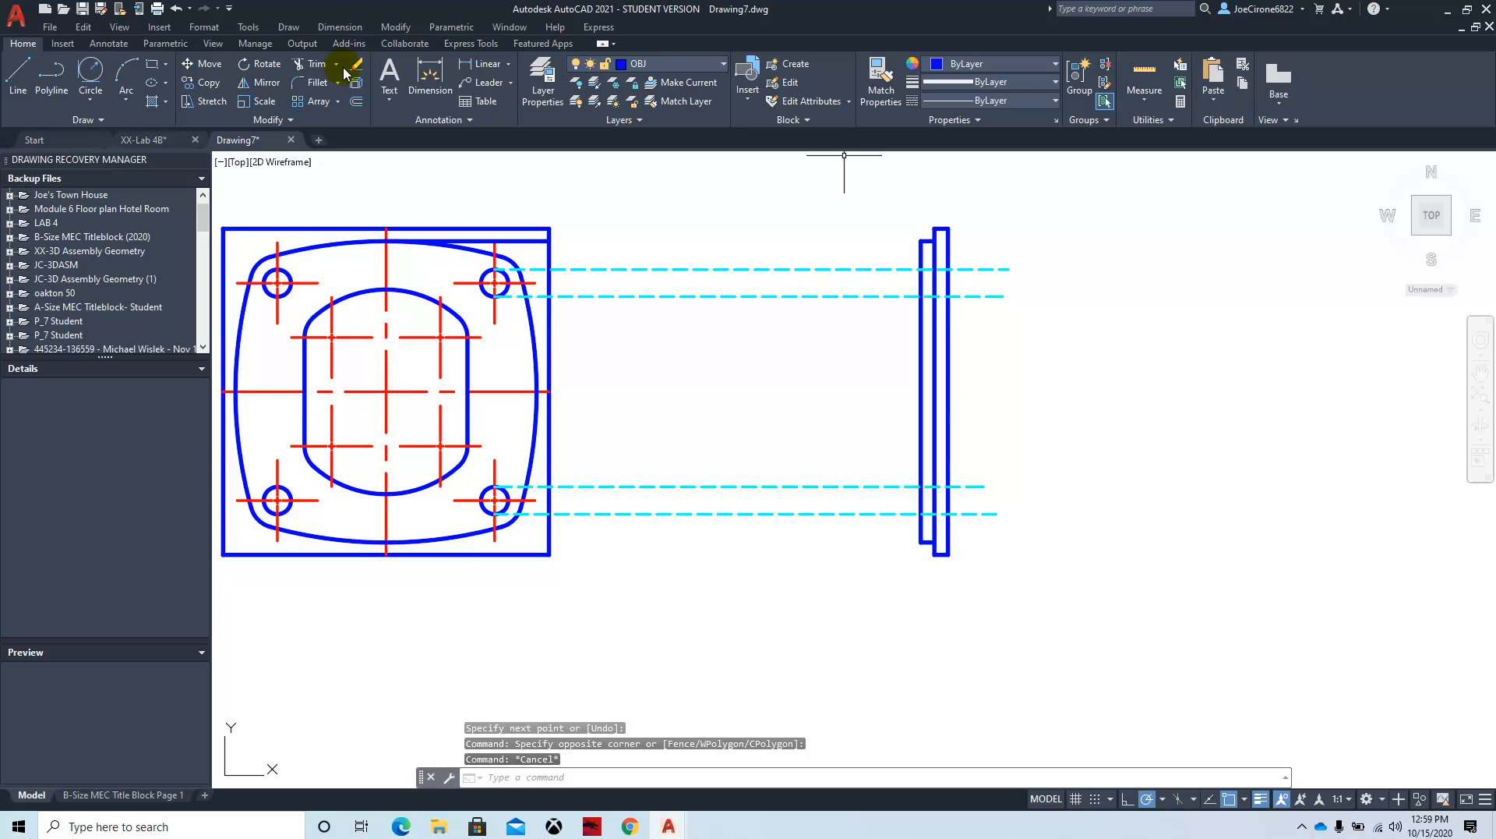
Step: Trim the hidden lines to the right of the side view and in the gap between the two views
left_click(311, 64)
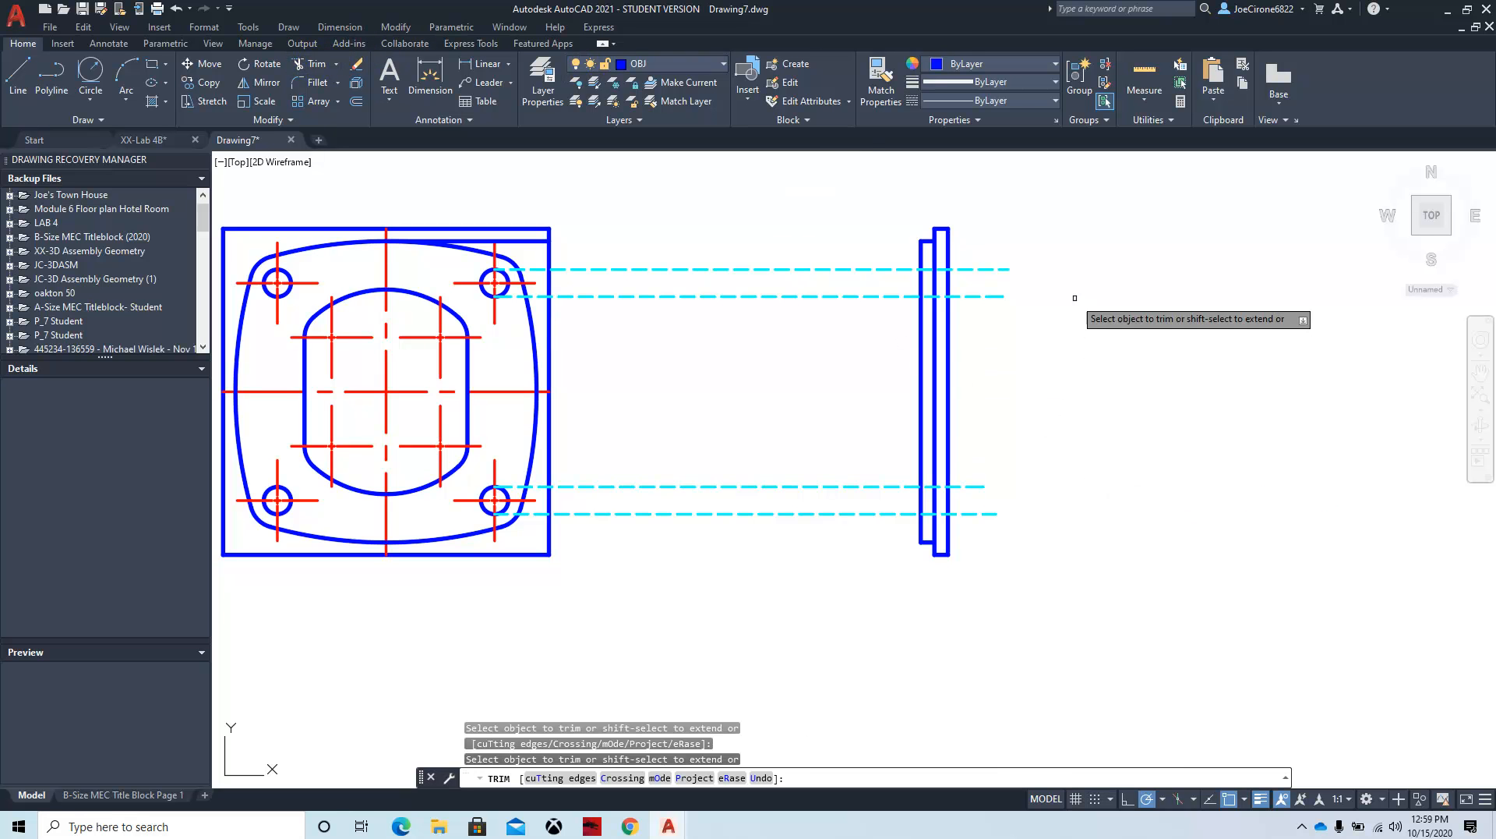
left_click_drag(1007, 209, 976, 320)
left_click_drag(991, 428, 981, 538)
left_click_drag(866, 558, 871, 228)
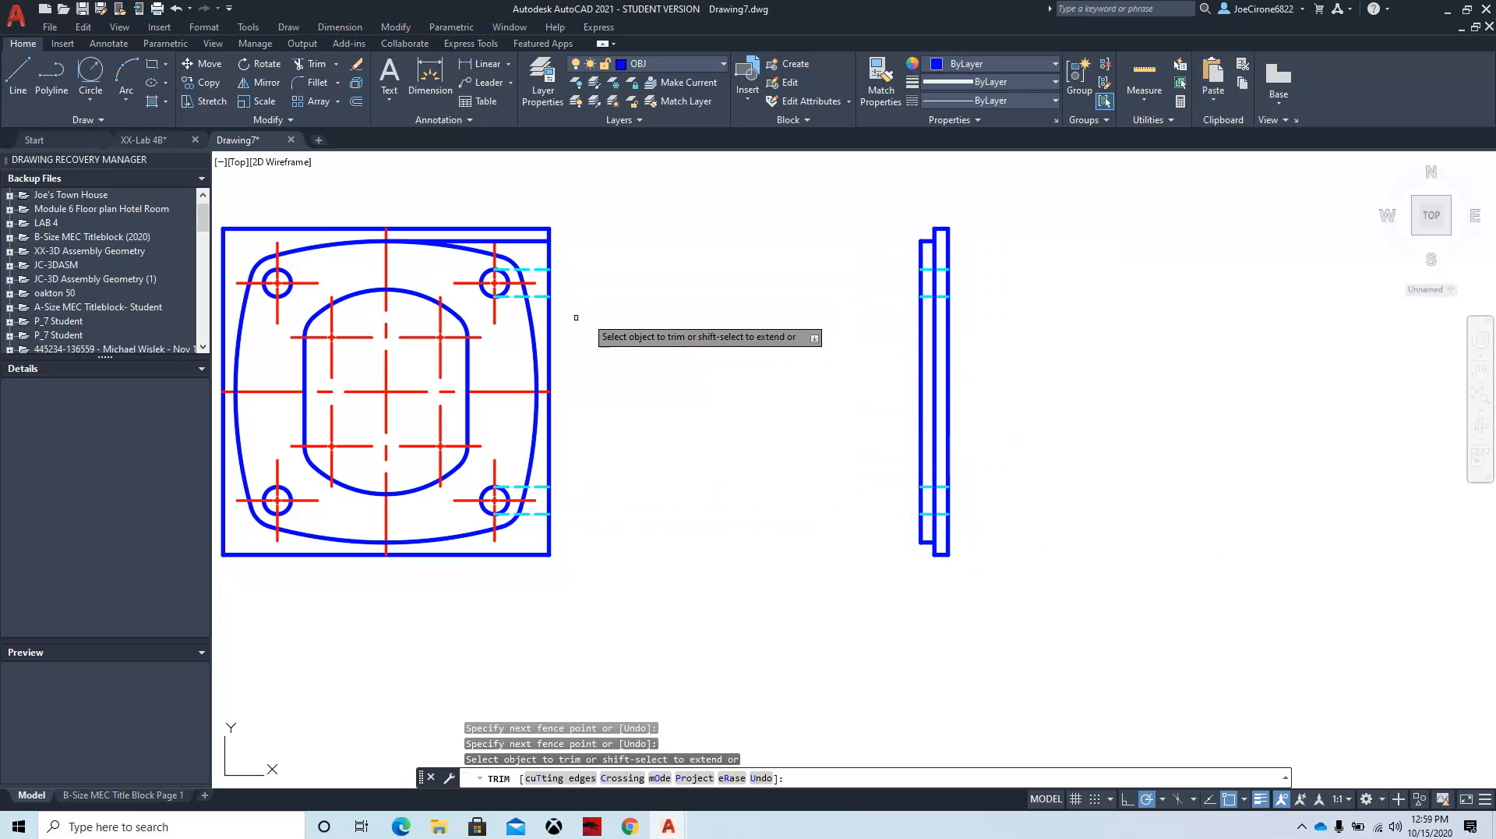
Step: Erase the two leftover hidden-line pieces beside the upper-right hole in the front view
scroll(541, 237, "up", 2)
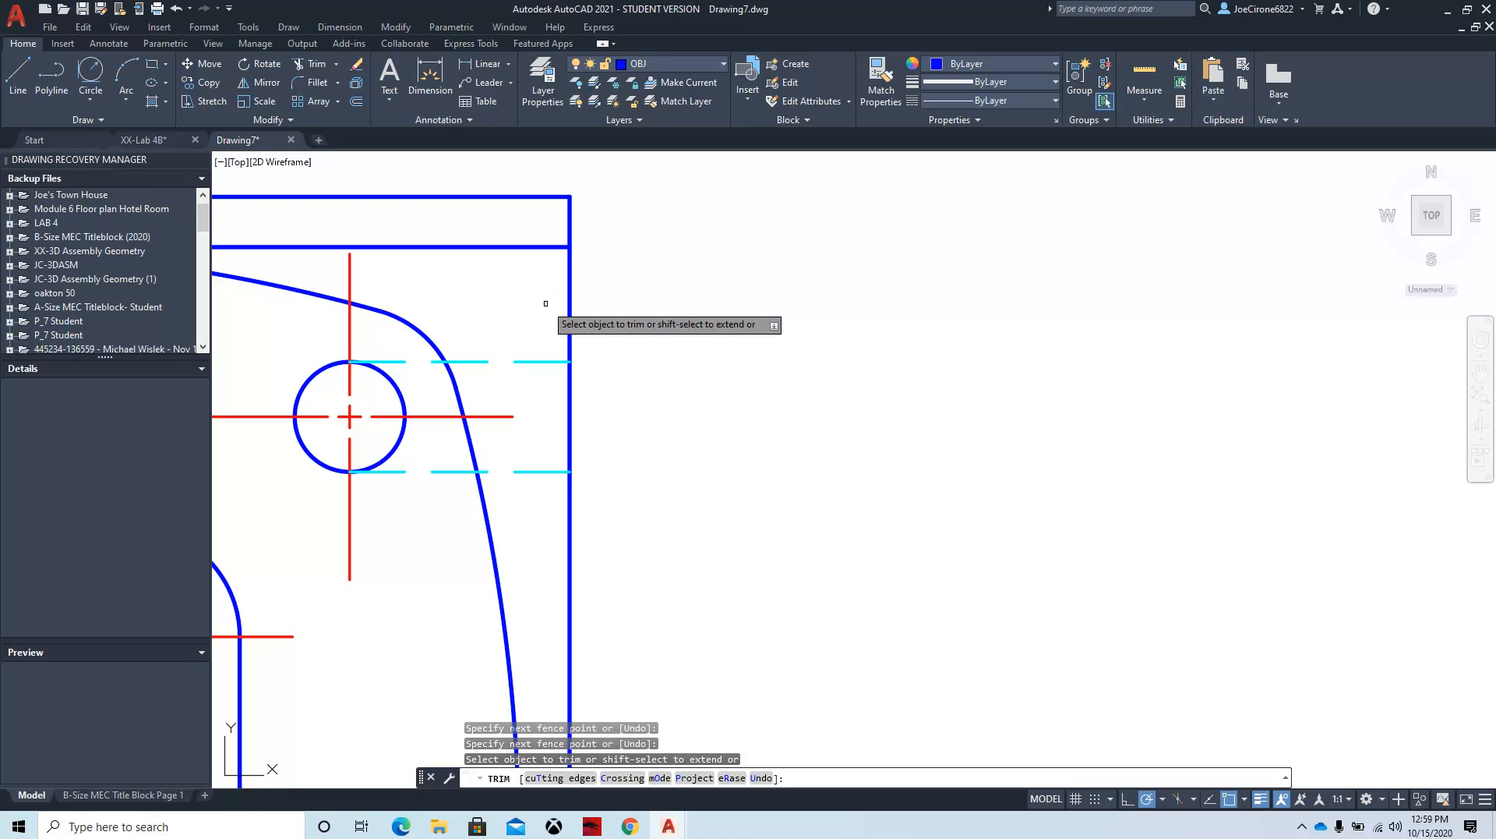
key("Escape")
left_click(548, 335)
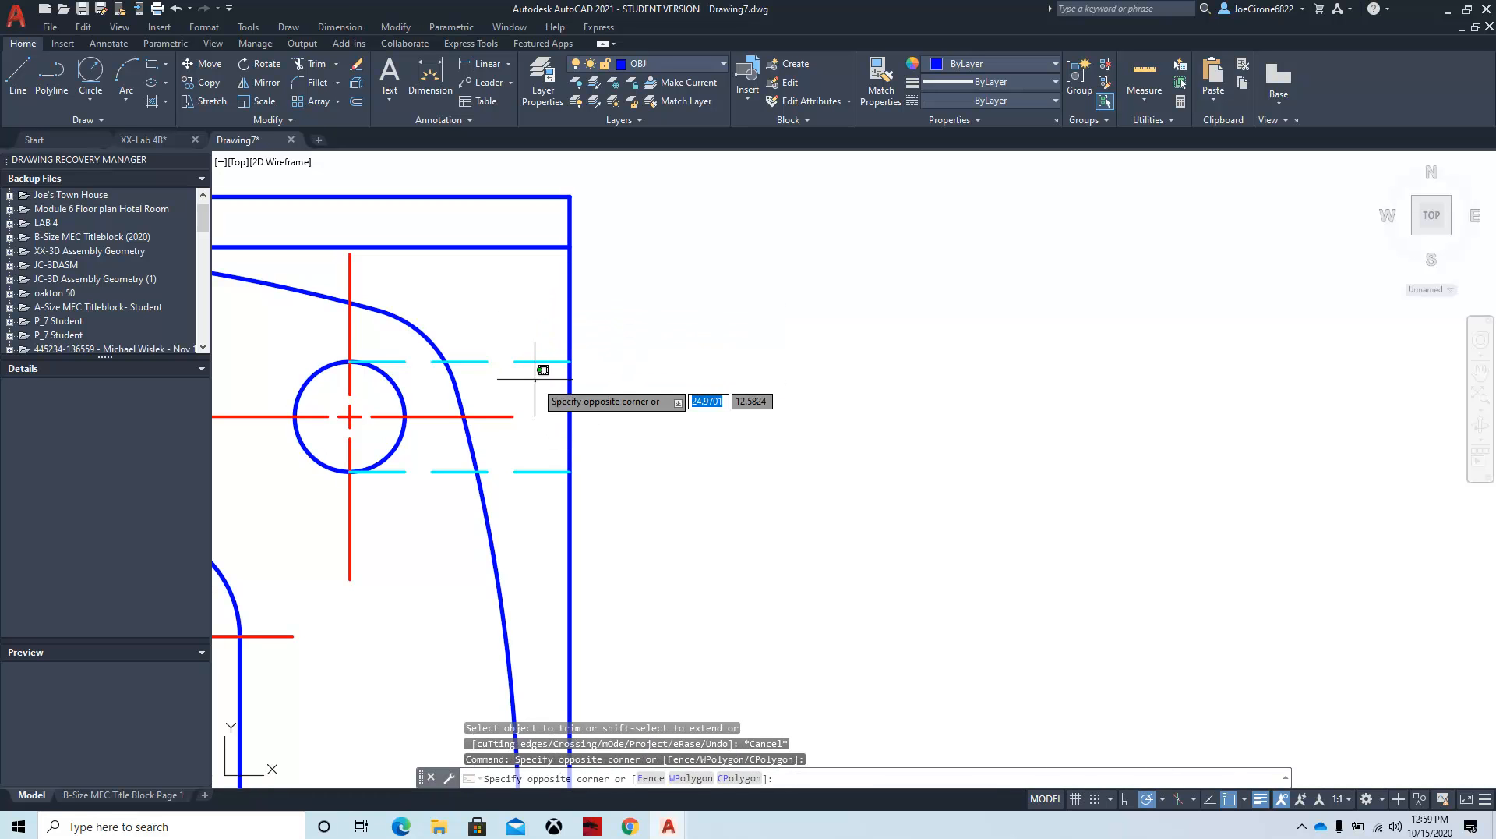
left_click(523, 367)
left_click(560, 504)
left_click(529, 461)
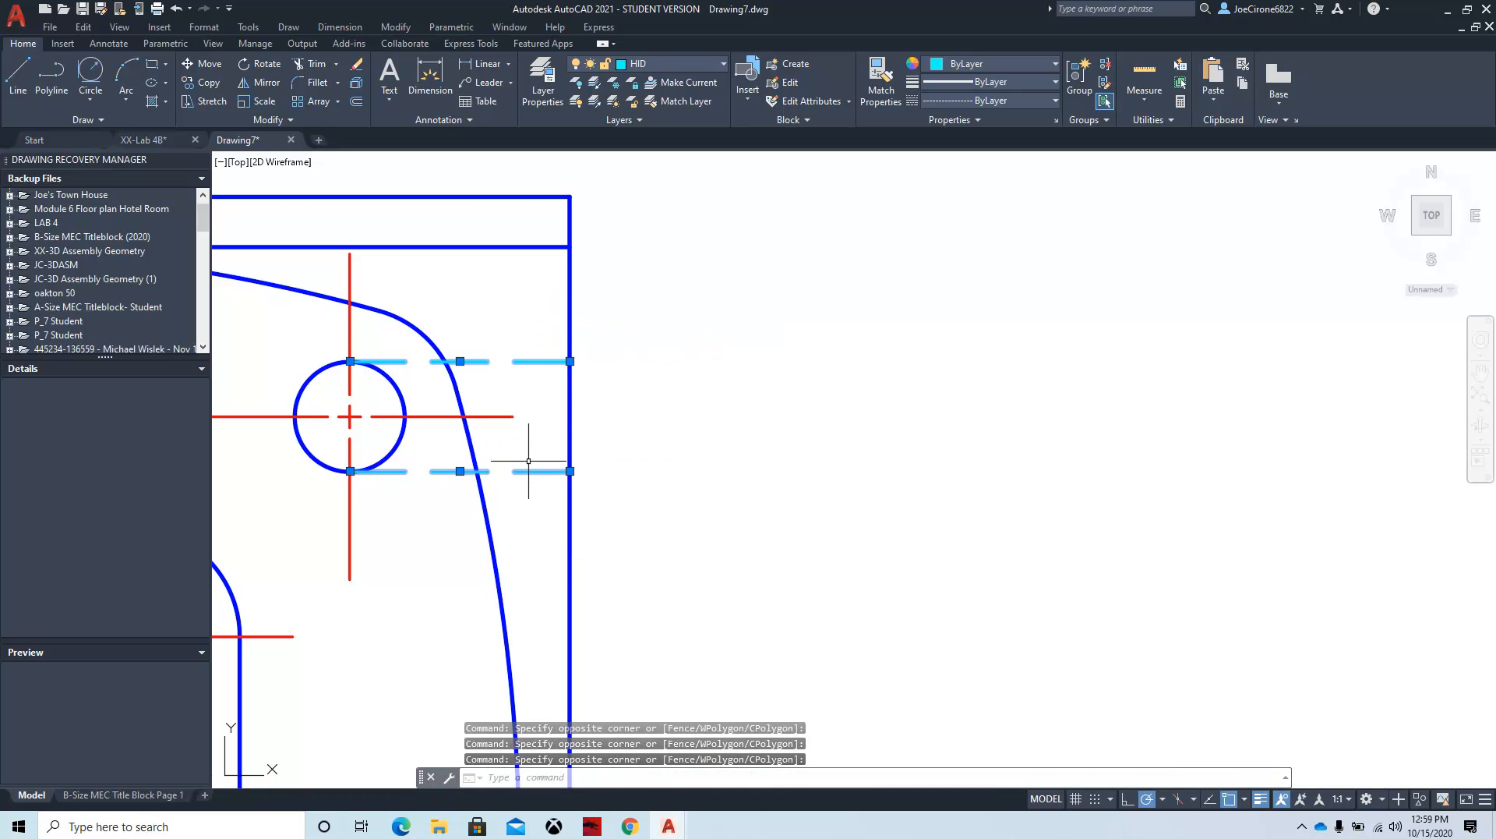
key("Delete")
Step: Erase the leftover hidden-line pieces beside the lower-right hole in the front view
scroll(444, 534, "down", 3)
mouse_move(499, 779)
middle_mouse_down()
mouse_move(564, 725)
mouse_move(647, 578)
middle_mouse_up()
left_click(636, 575)
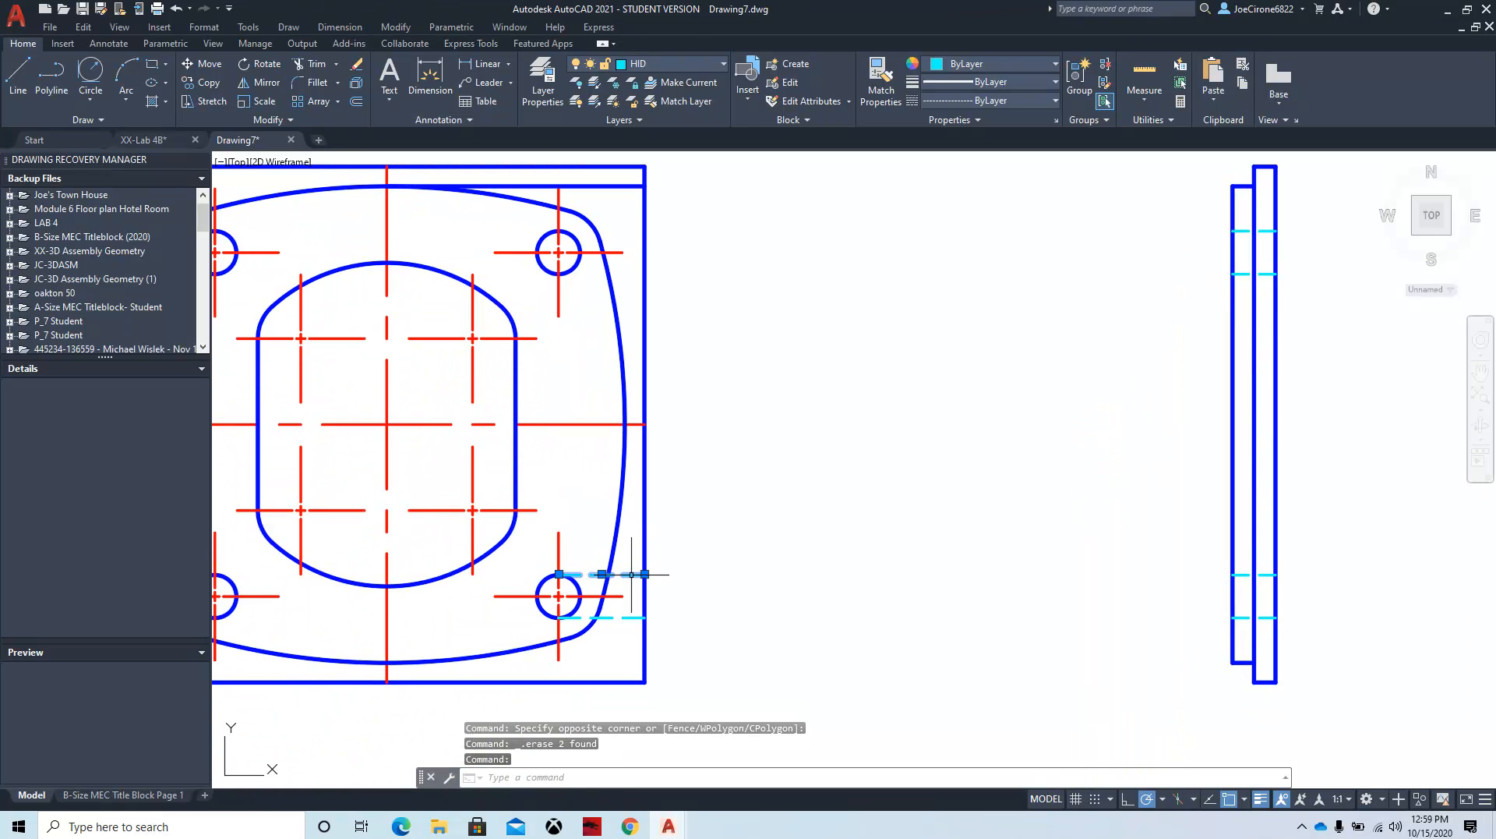
key("Delete")
scroll(852, 611, "down", 4)
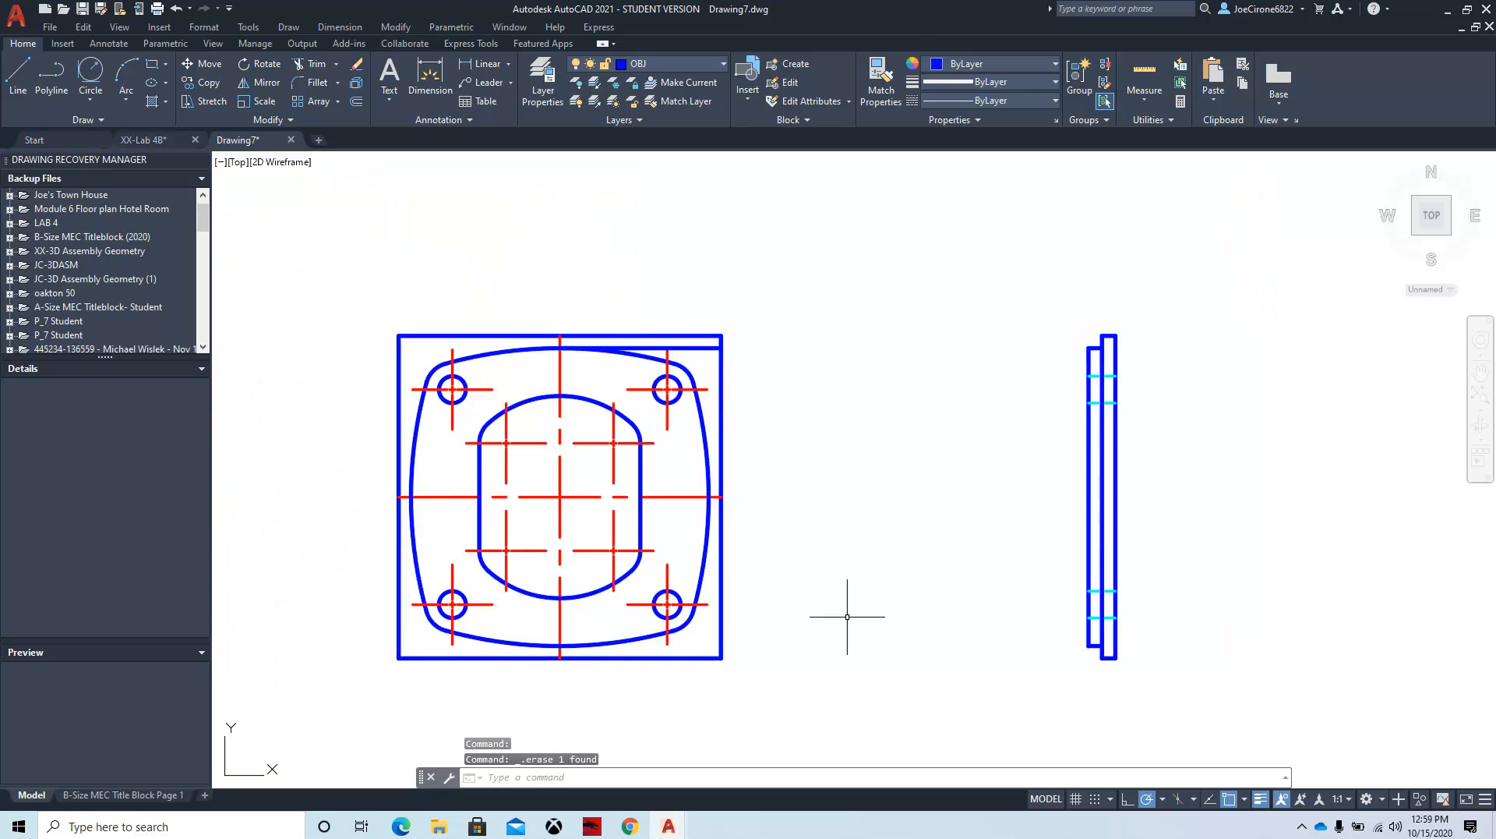
scroll(853, 608, "up", 4)
scroll(875, 534, "down", 2)
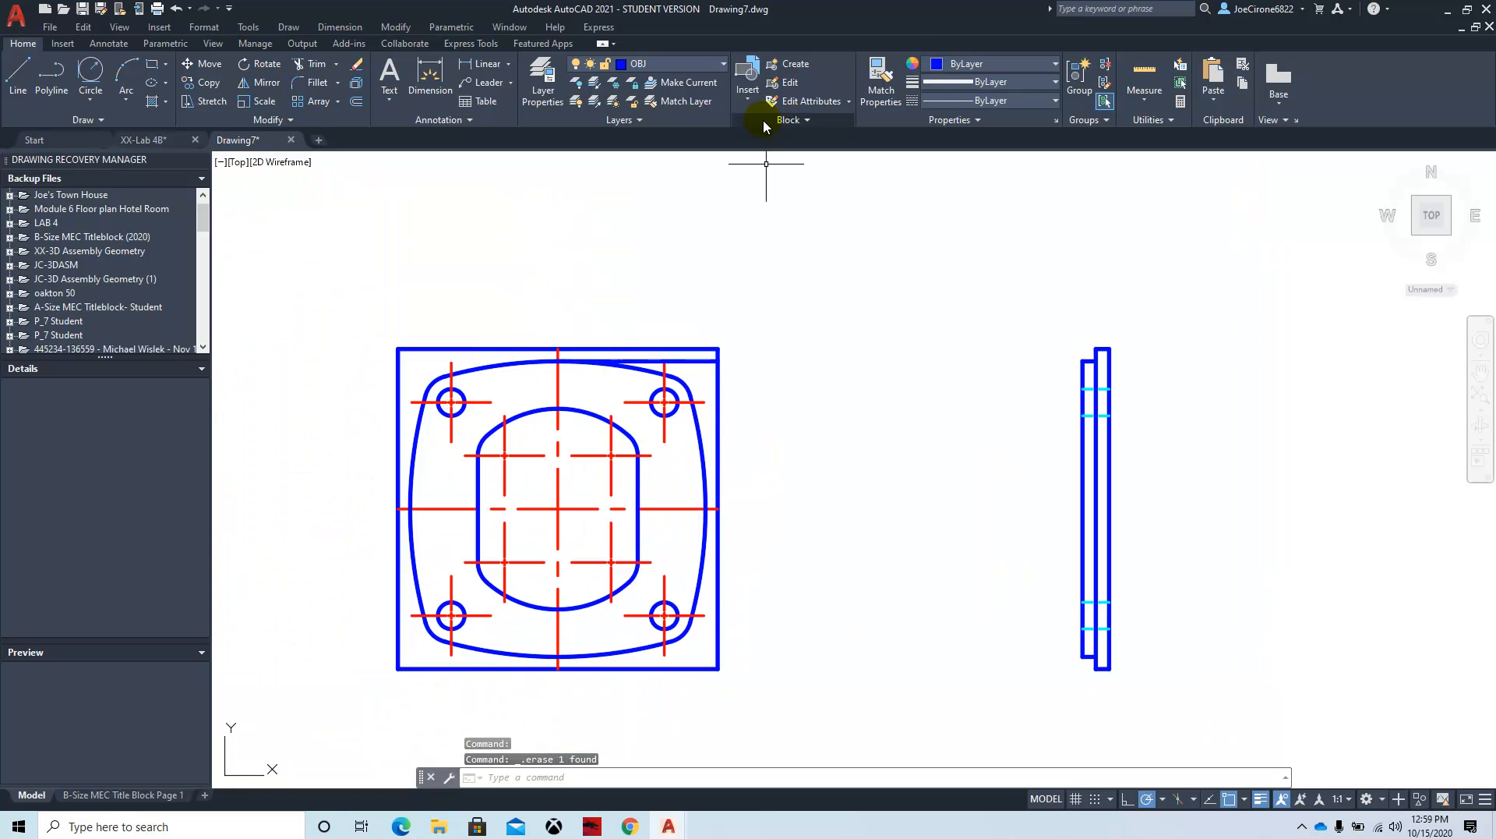
Step: On the CEN layer, draw a horizontal line about 3.98 long from the right endpoint of the lower-right hole's center mark past the side view
left_click(715, 63)
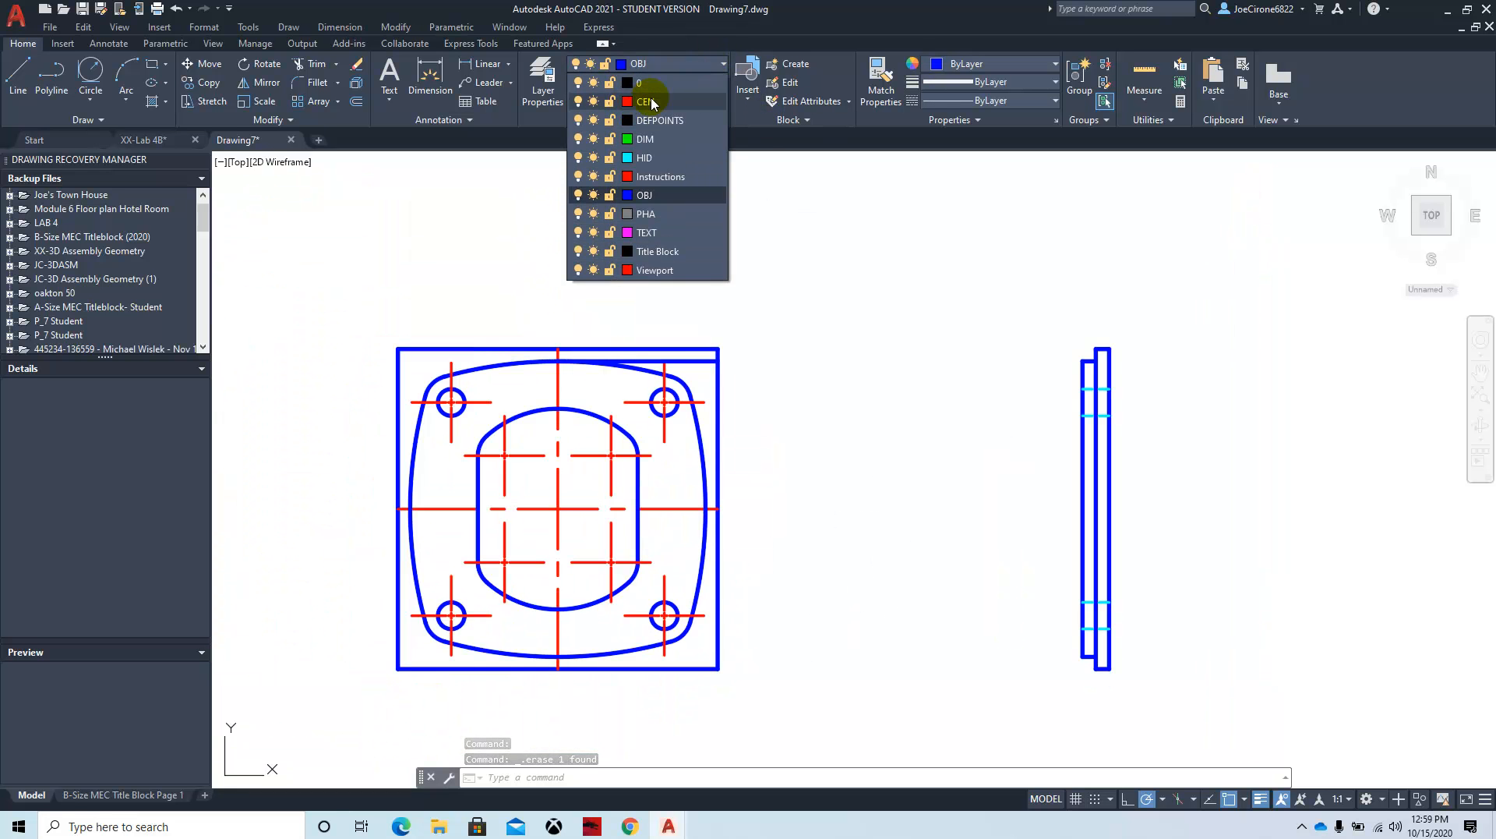
left_click(655, 90)
left_click(15, 84)
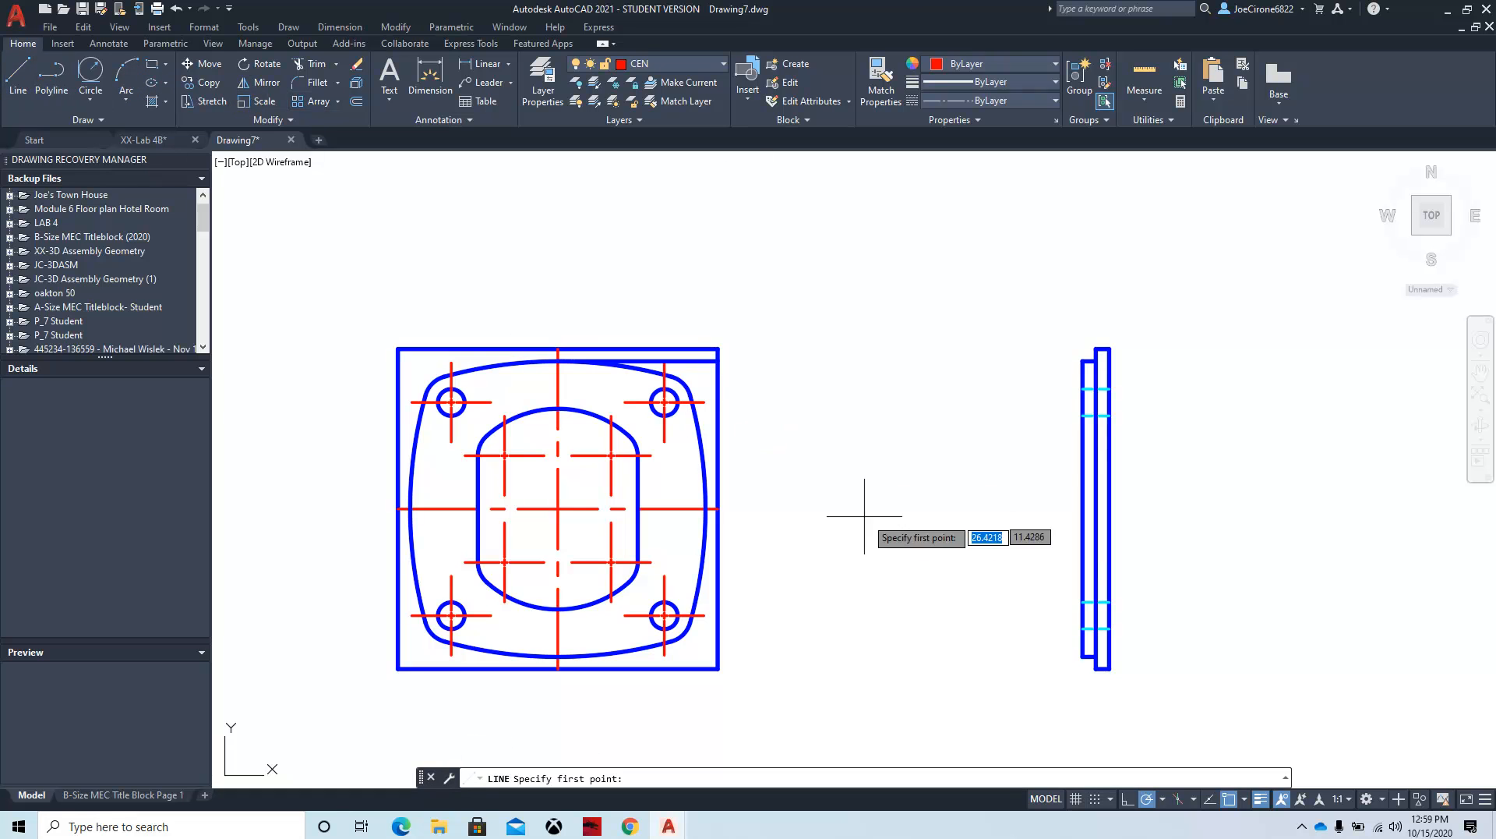
right_click(780, 621, "shift")
left_click(845, 341)
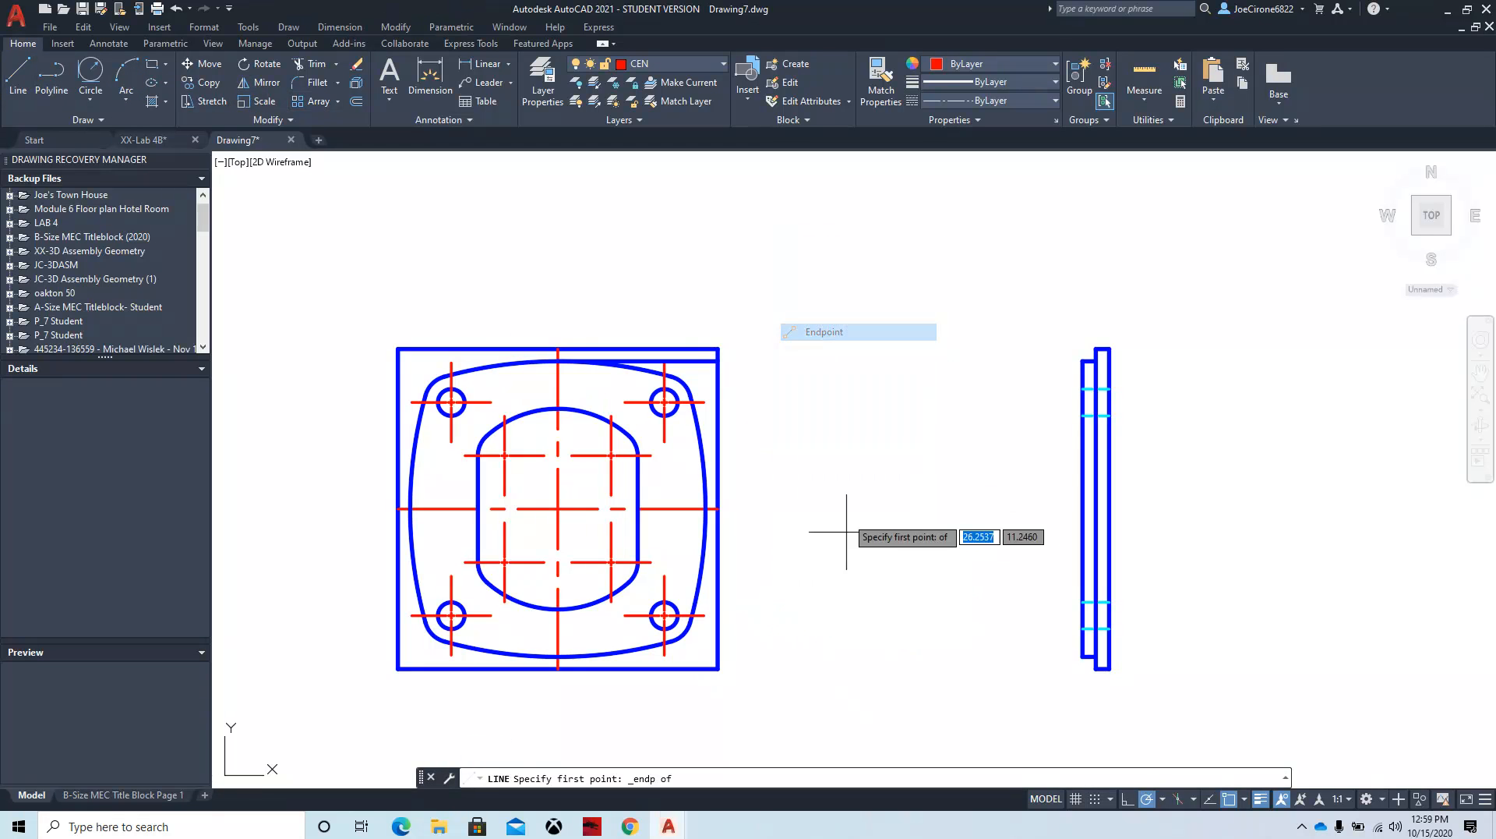
left_click(705, 616)
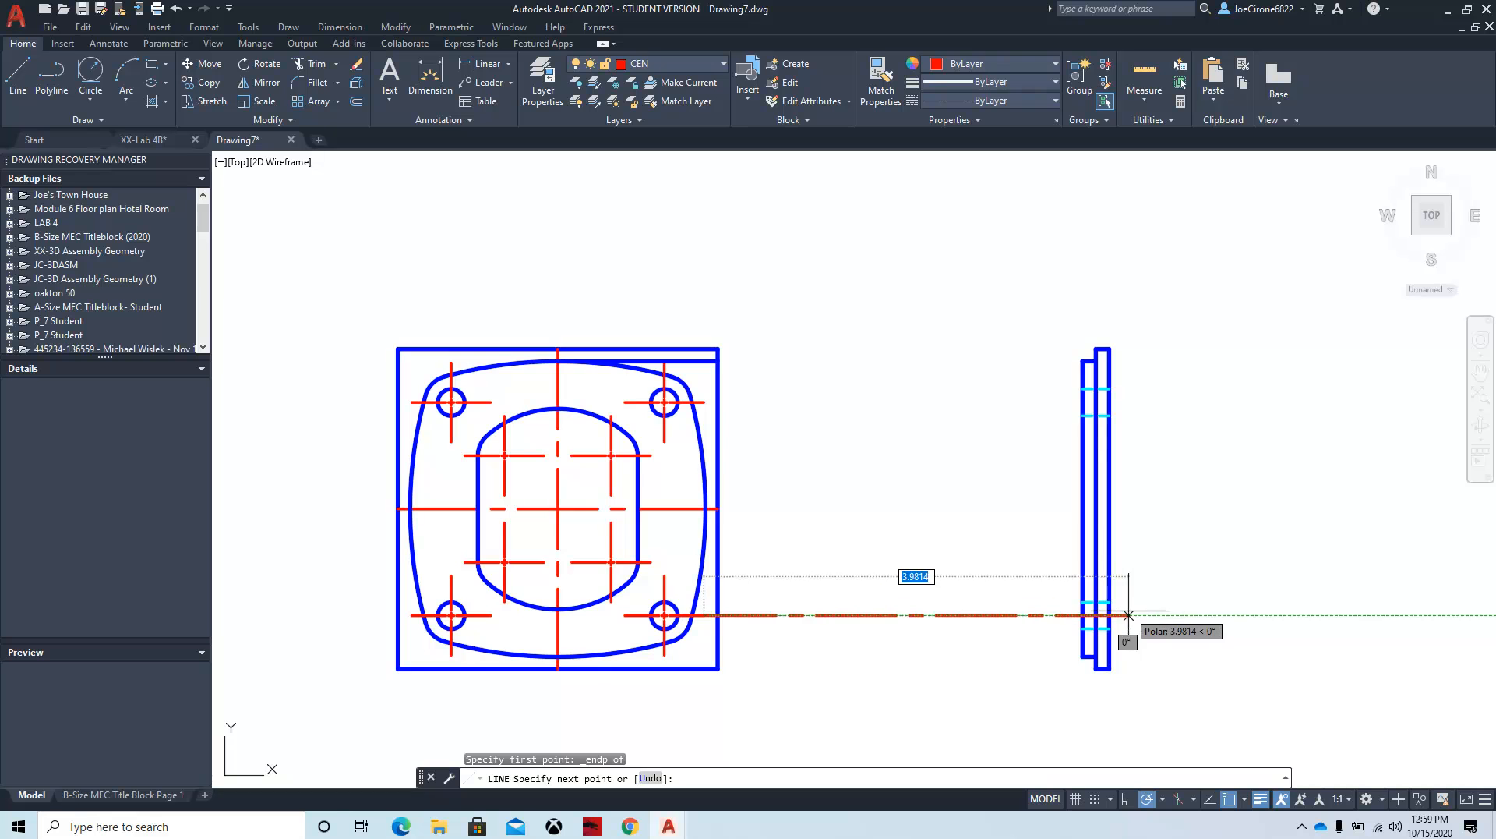
left_click(1128, 611)
key("Return")
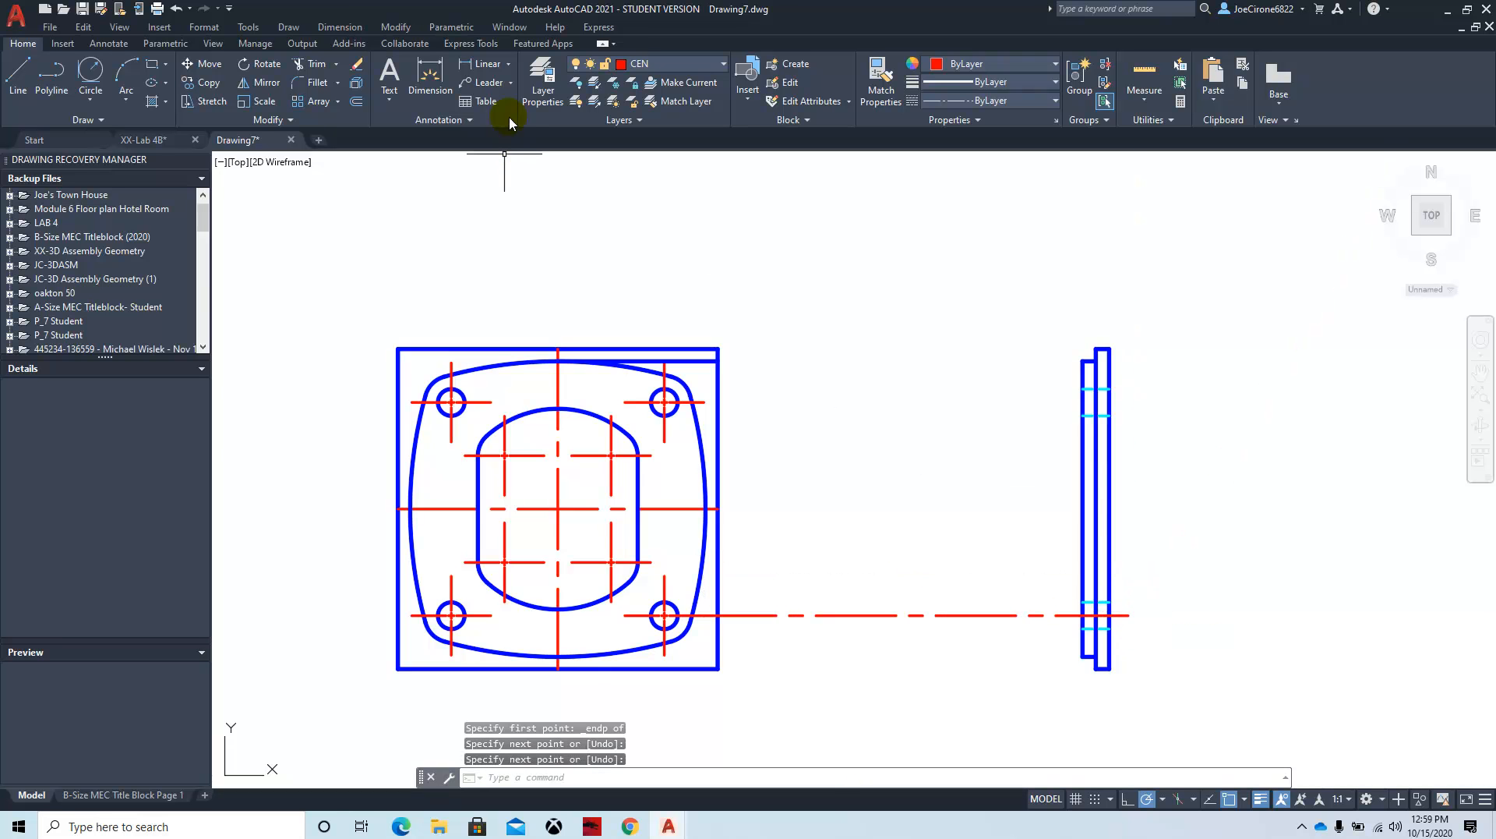
Step: Draw a horizontal centerline from the right endpoint of the upper-right hole's center mark past the side view
left_click(18, 70)
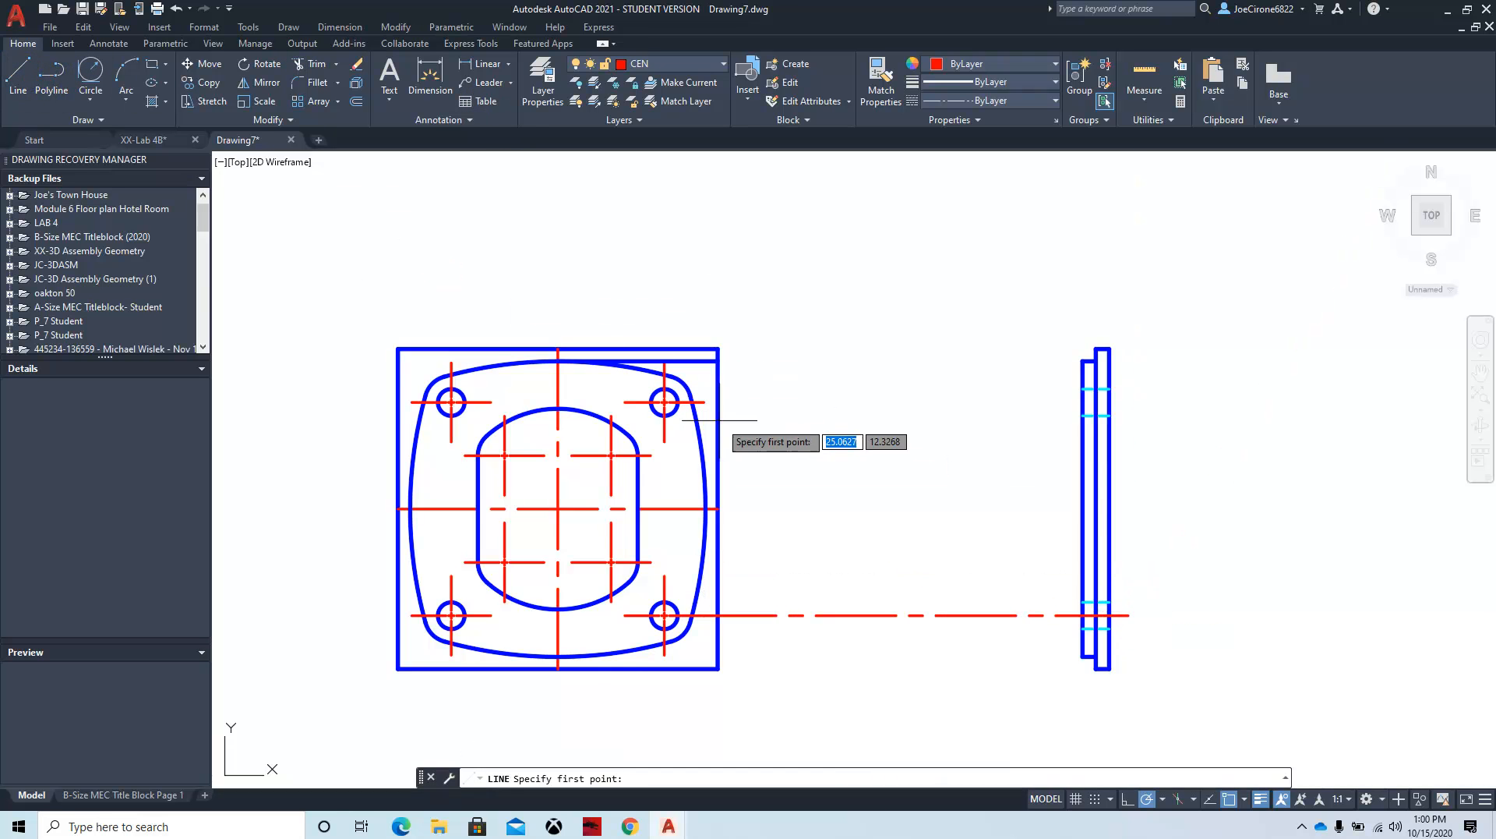
right_click(831, 403, "shift")
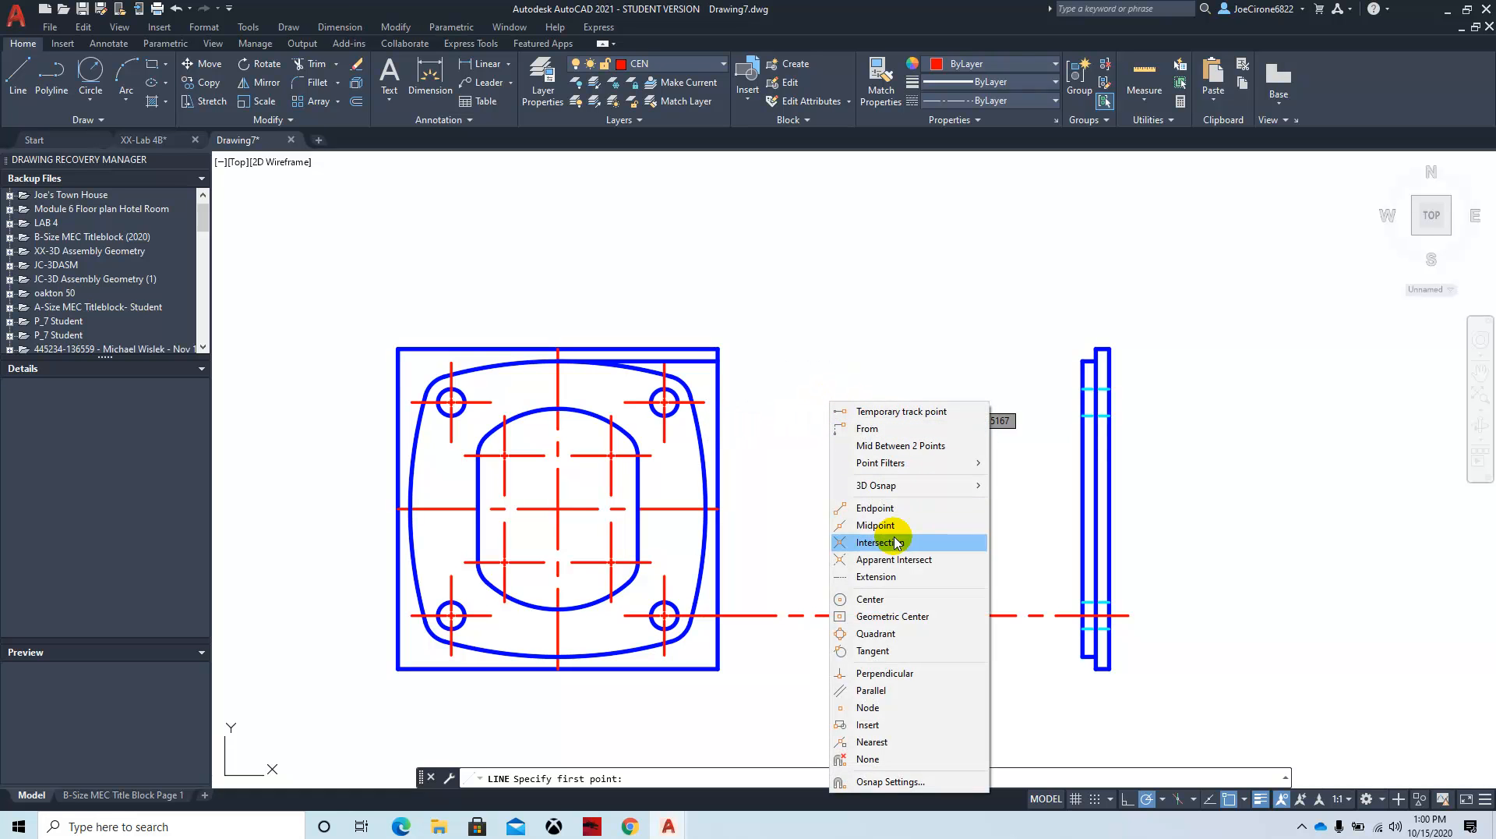
left_click(875, 508)
left_click(704, 402)
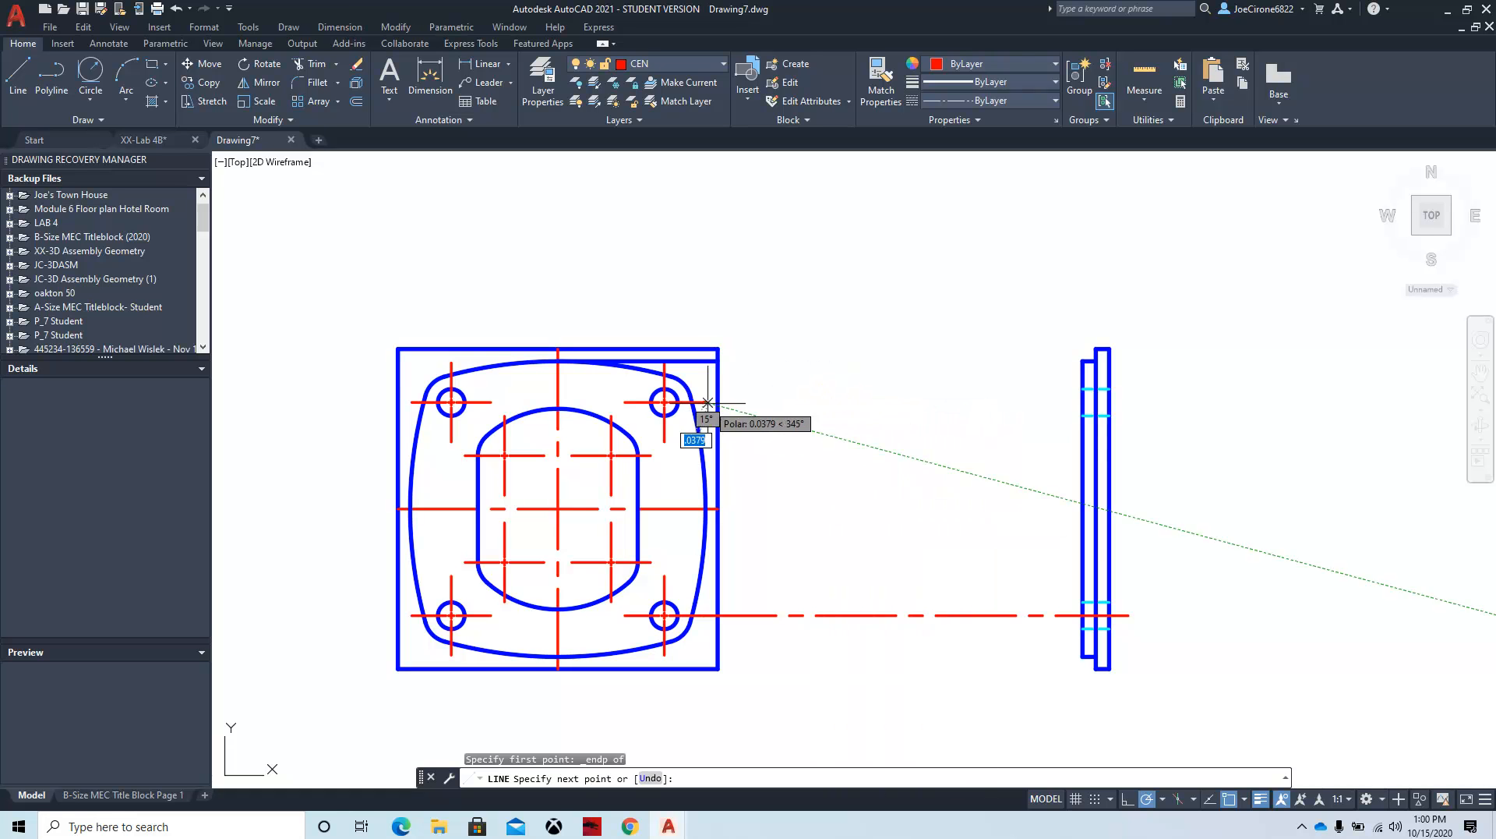
left_click(1133, 402)
key("Escape")
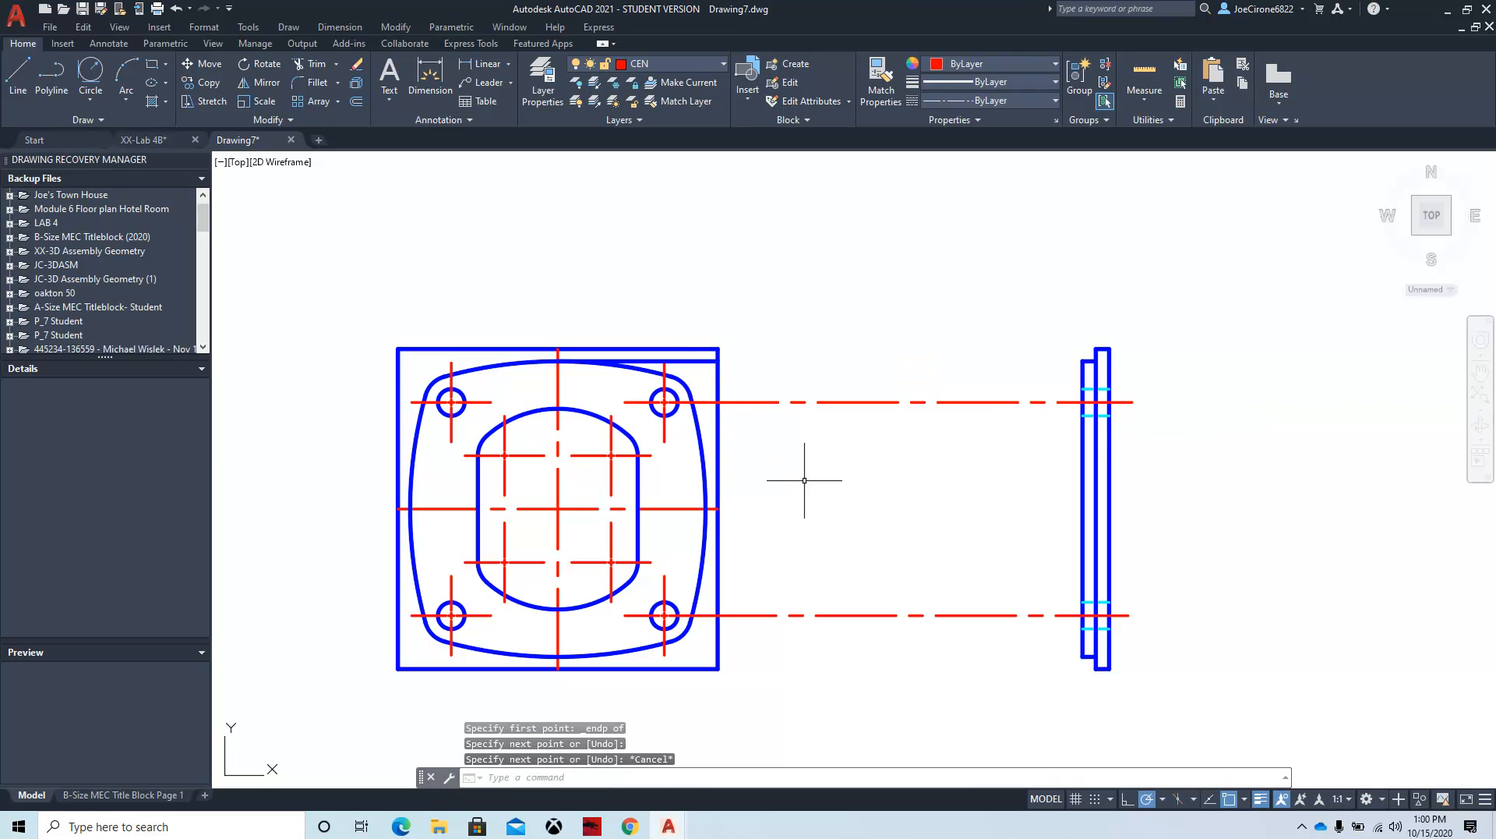
Step: Shorten the upper projected centerline by stretching its left endpoint to just outside the left edge of the side view
scroll(816, 462, "up", 4)
scroll(829, 309, "down", 3)
scroll(922, 390, "up", 1)
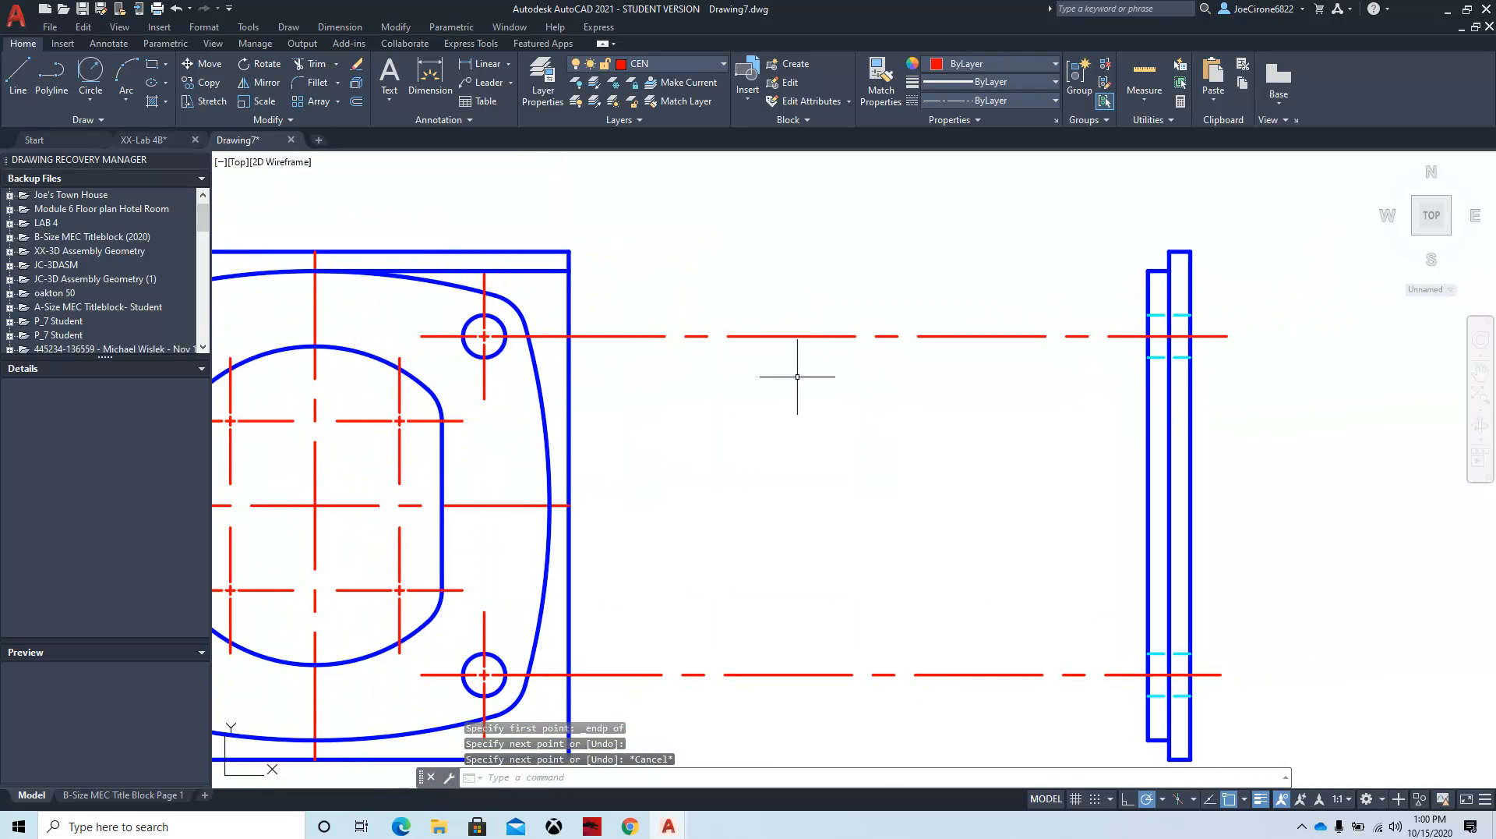
left_click(785, 336)
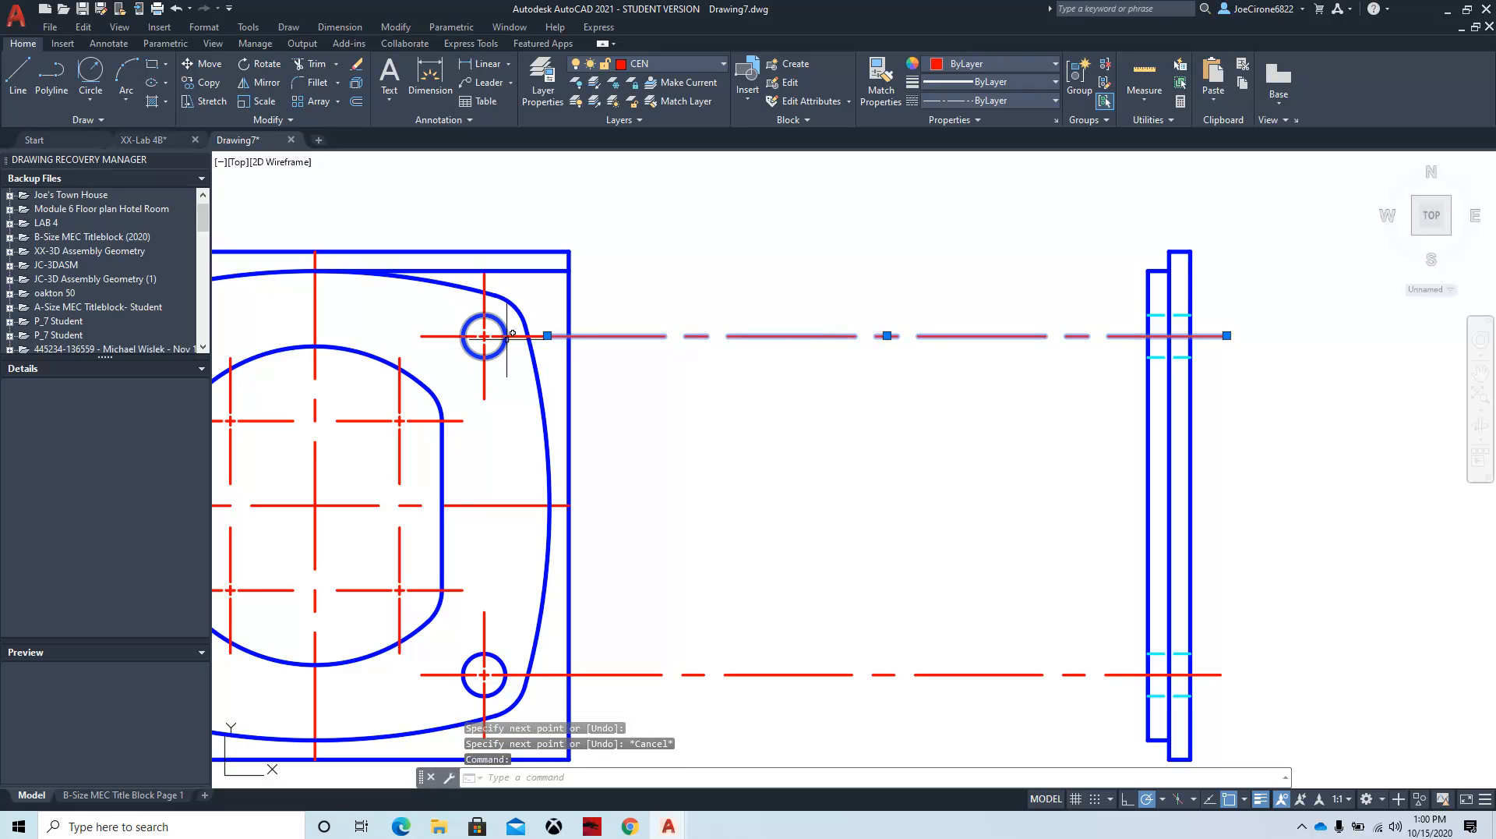
left_click(548, 336)
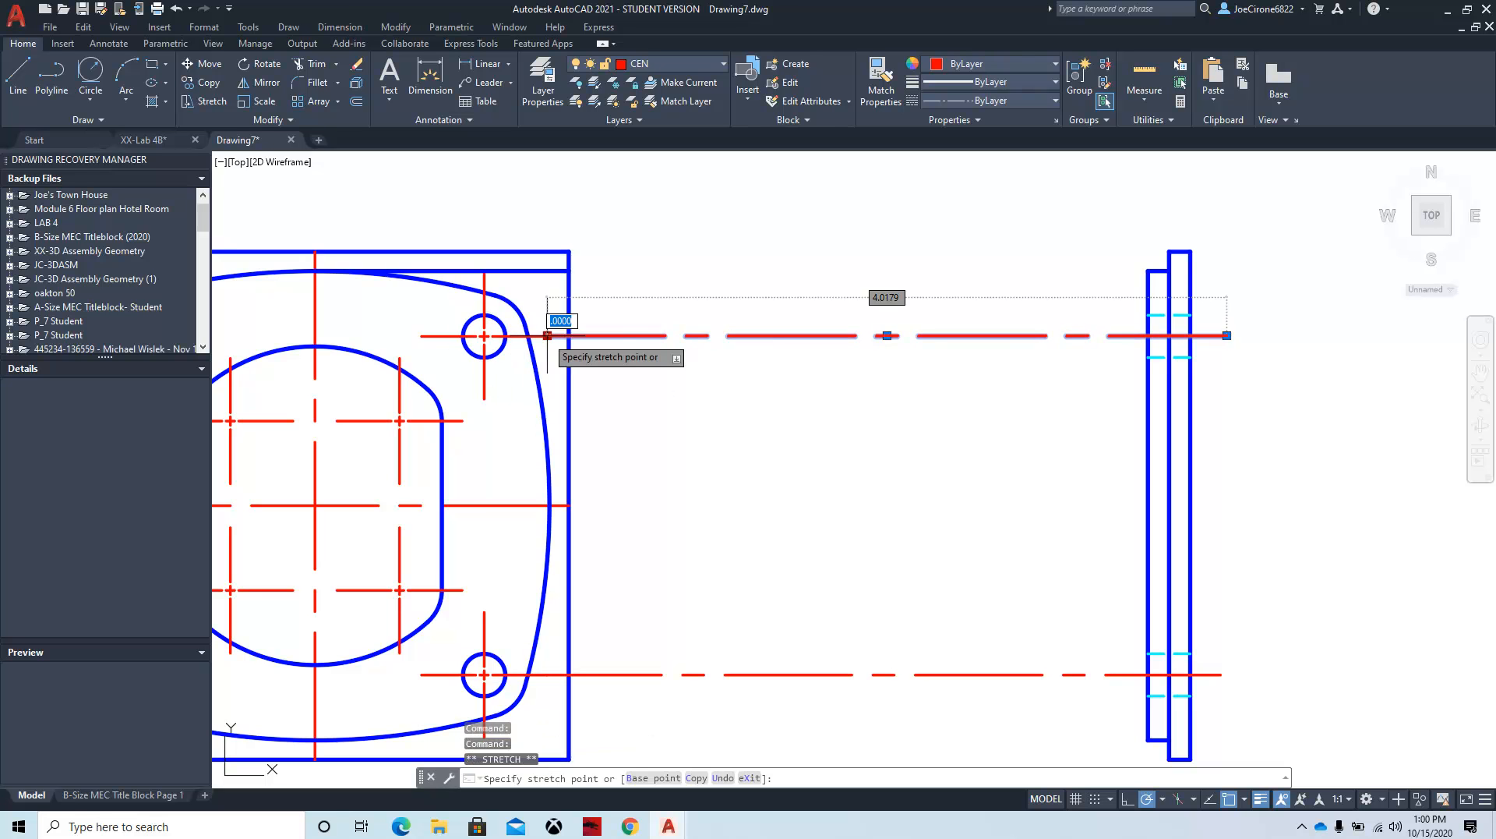
left_click(1109, 336)
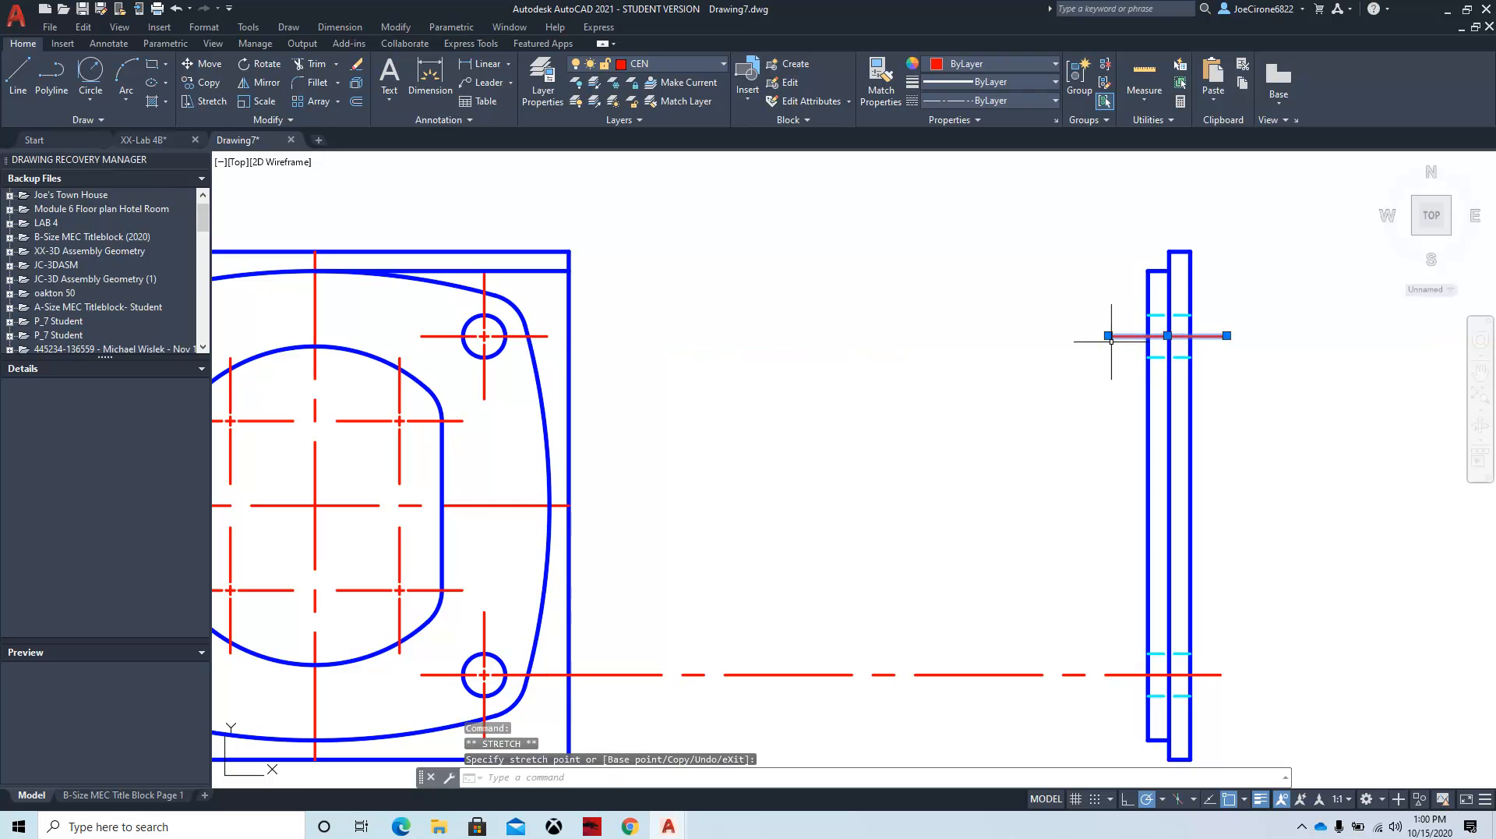
Step: Stretch both endpoints of the side view's upper centerline slightly farther beyond the plate edges
left_click(1242, 336)
left_click(1087, 336)
left_click(1242, 336)
left_click(1258, 336)
left_click(1090, 417)
left_click(912, 464)
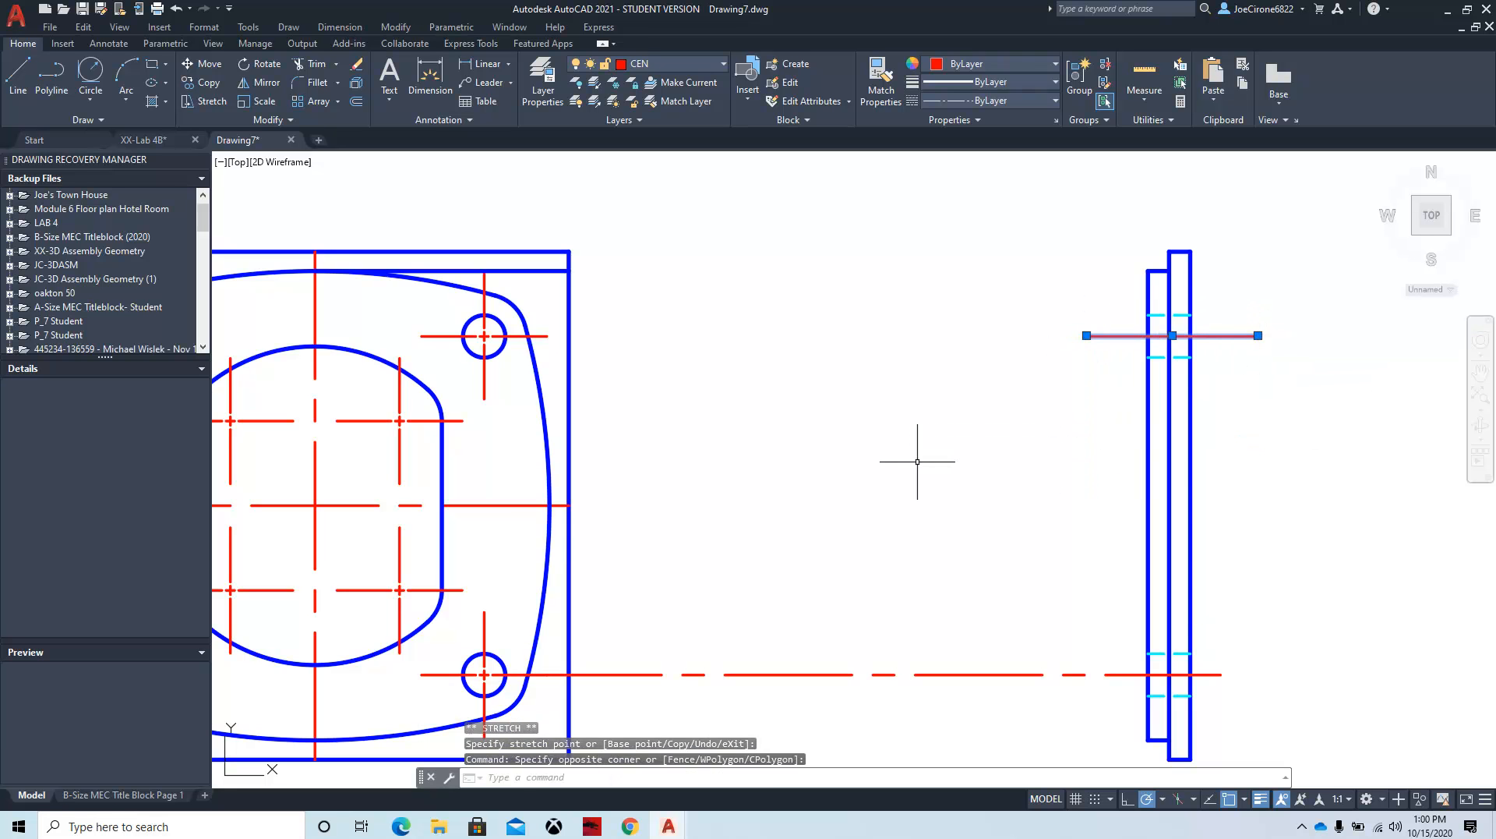
key("Escape")
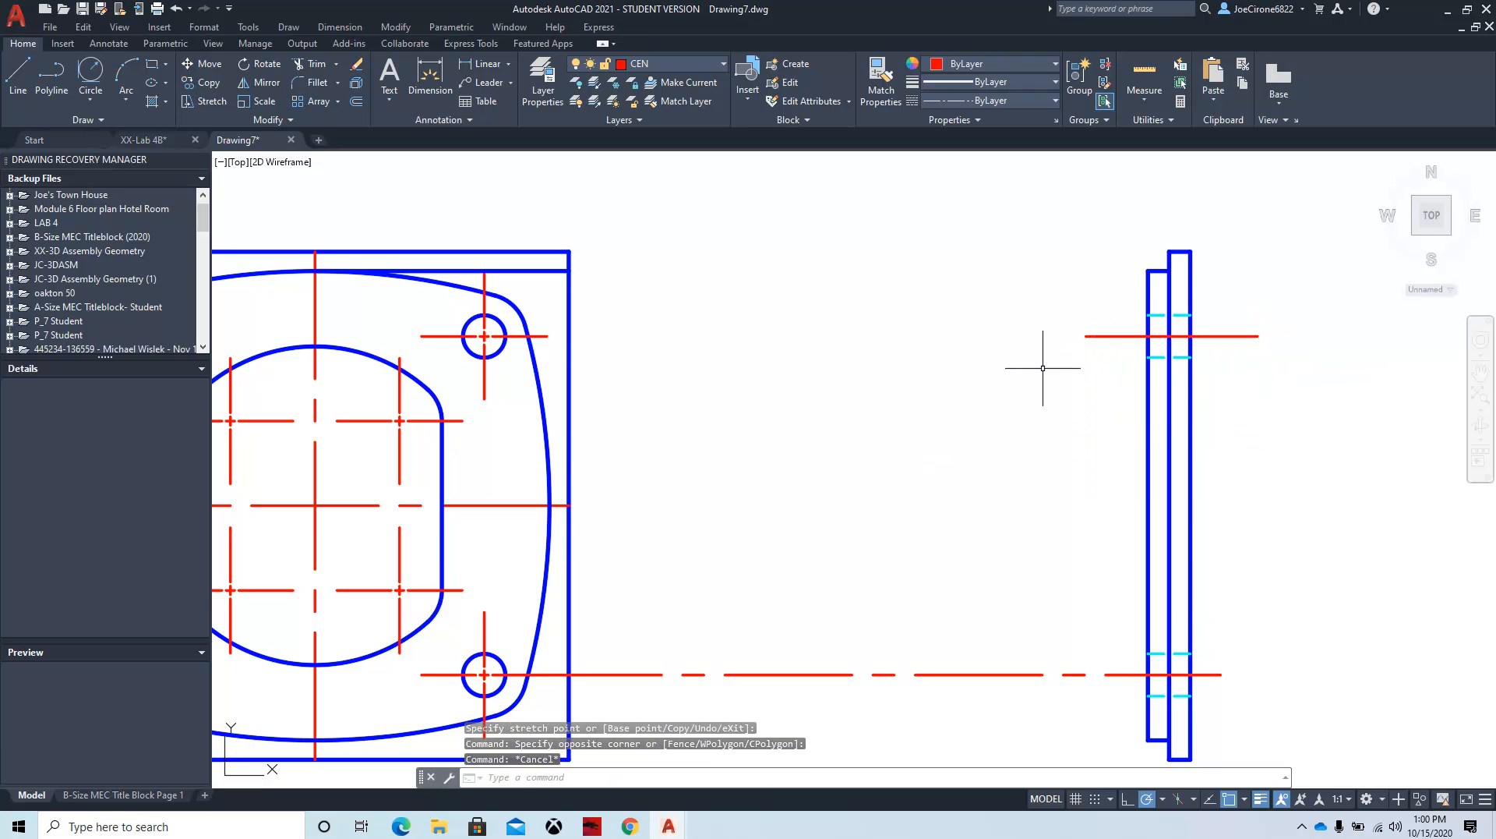
Step: Extend the side view's upper centerline again at both ends to about 1.19 long, so its dash pattern shows
left_click(1121, 336)
left_click(1087, 335)
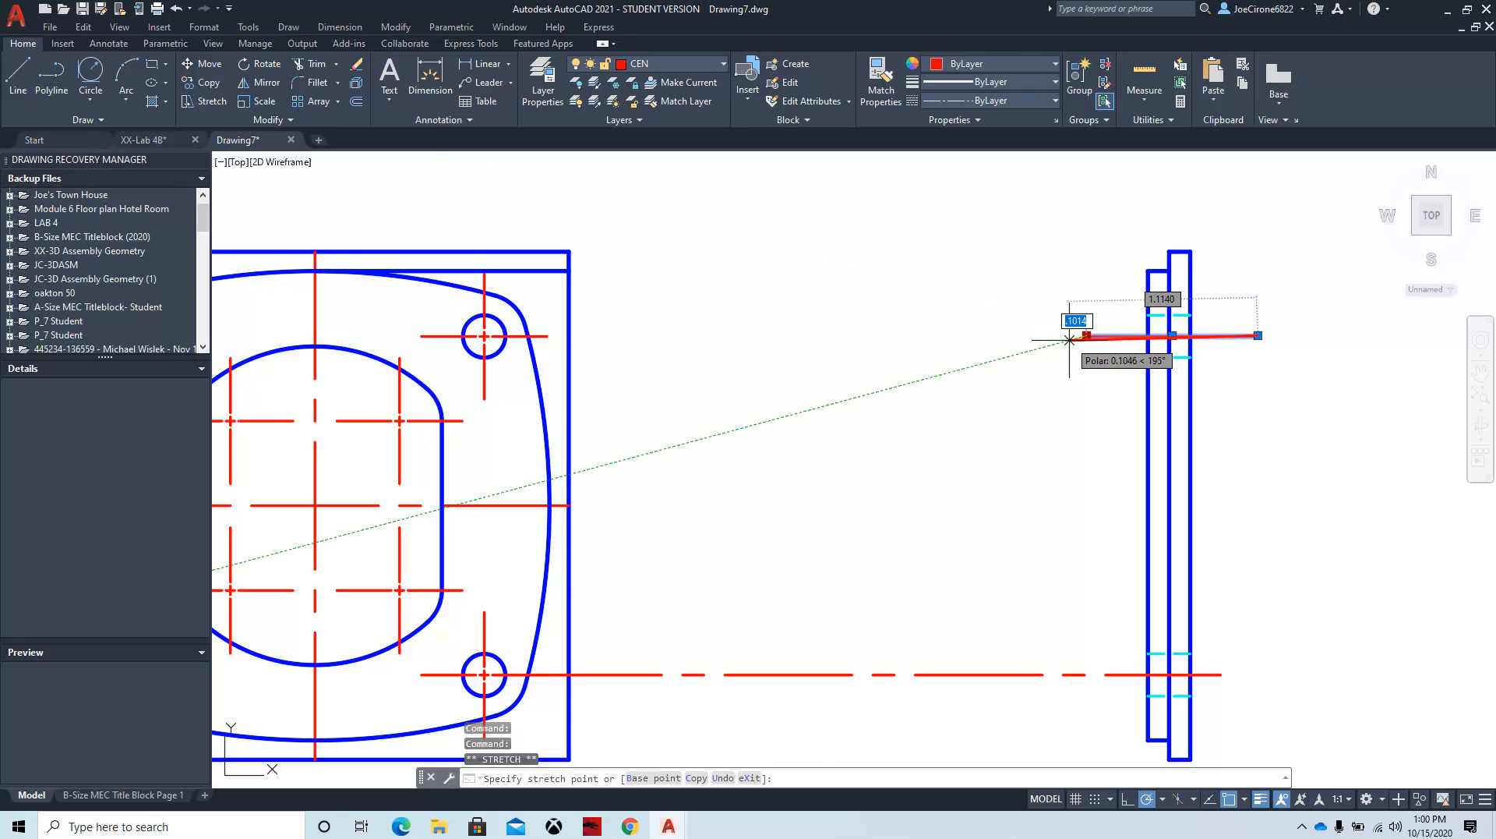
left_click(1070, 335)
left_click(1258, 335)
left_click(1271, 339)
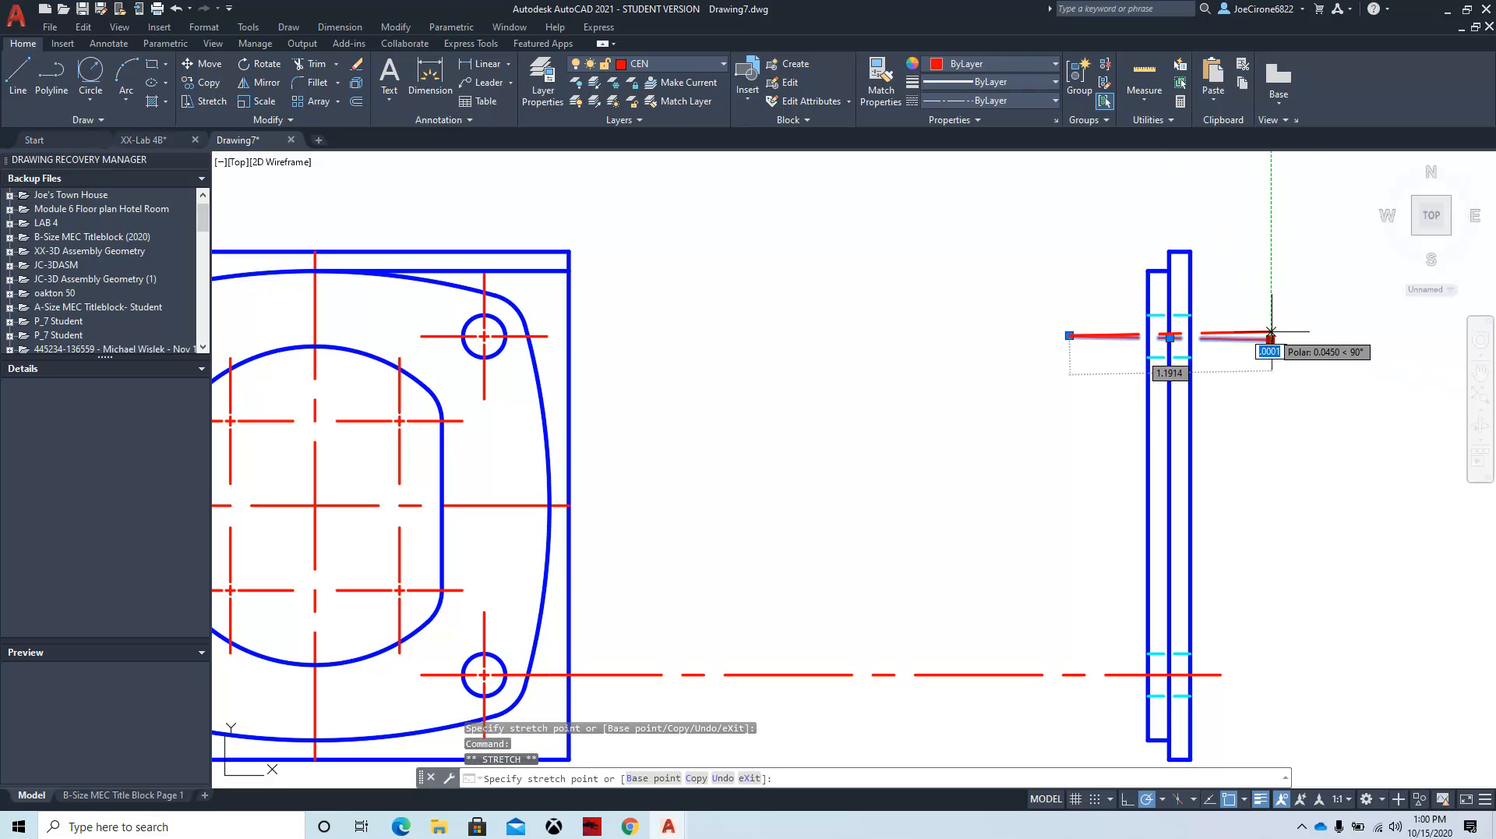
left_click(1271, 335)
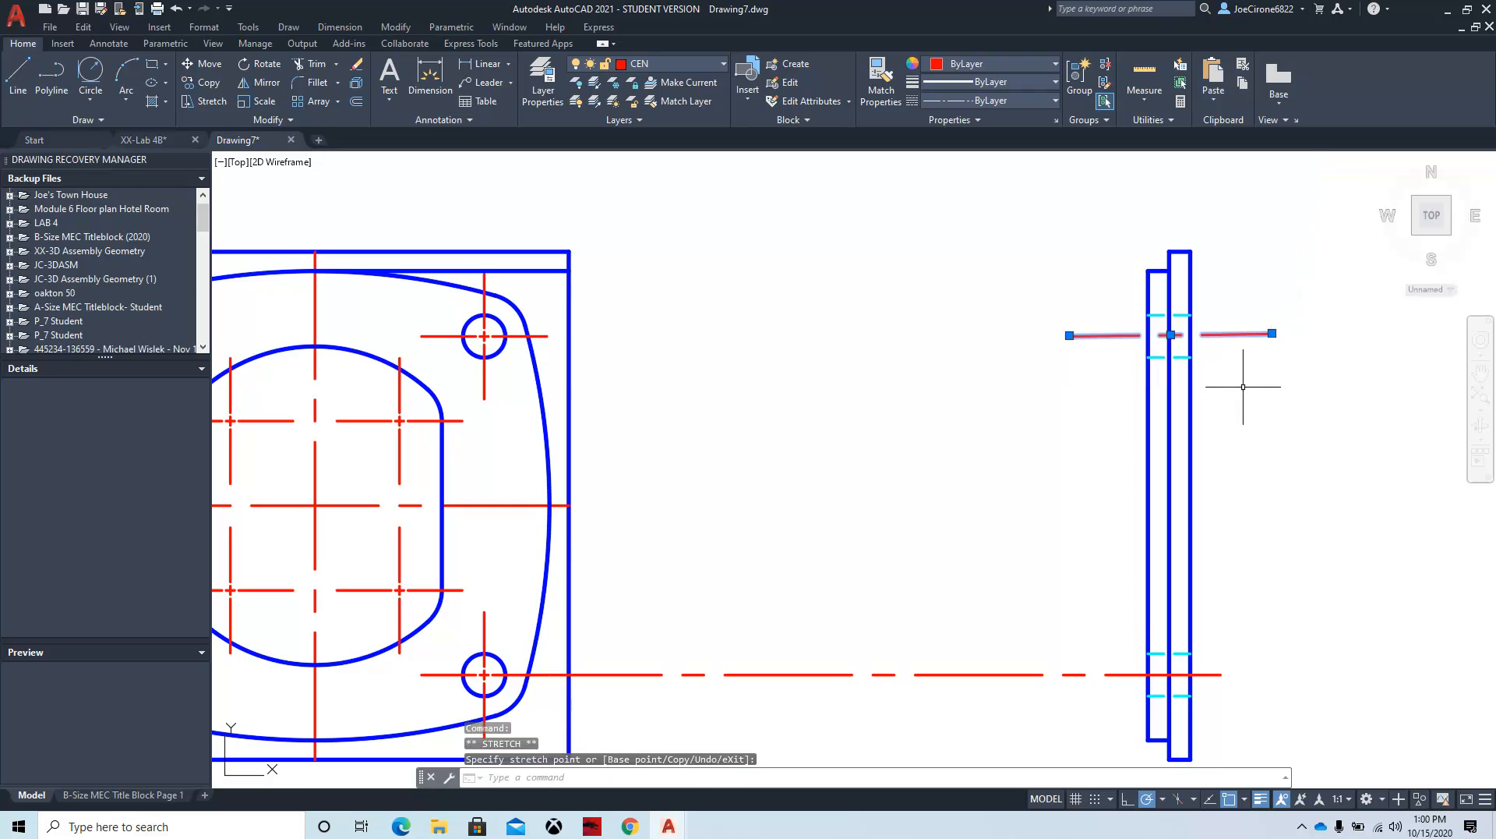
Step: Lengthen the right end of the side view's upper centerline slightly and bring that endpoint closer to level
scroll(1263, 339, "up", 2)
scroll(1135, 332, "up", 2)
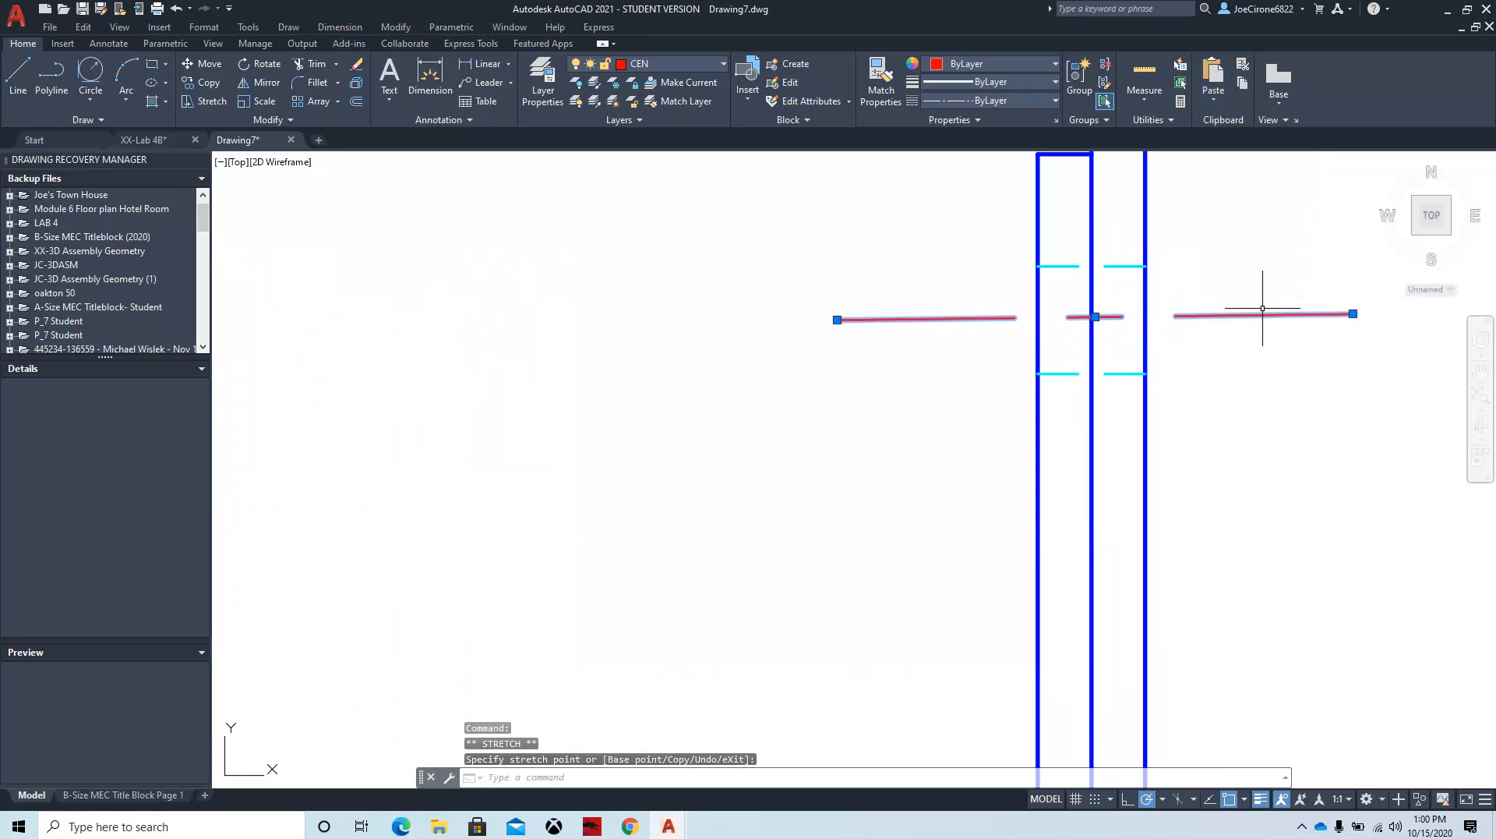
left_click(1354, 314)
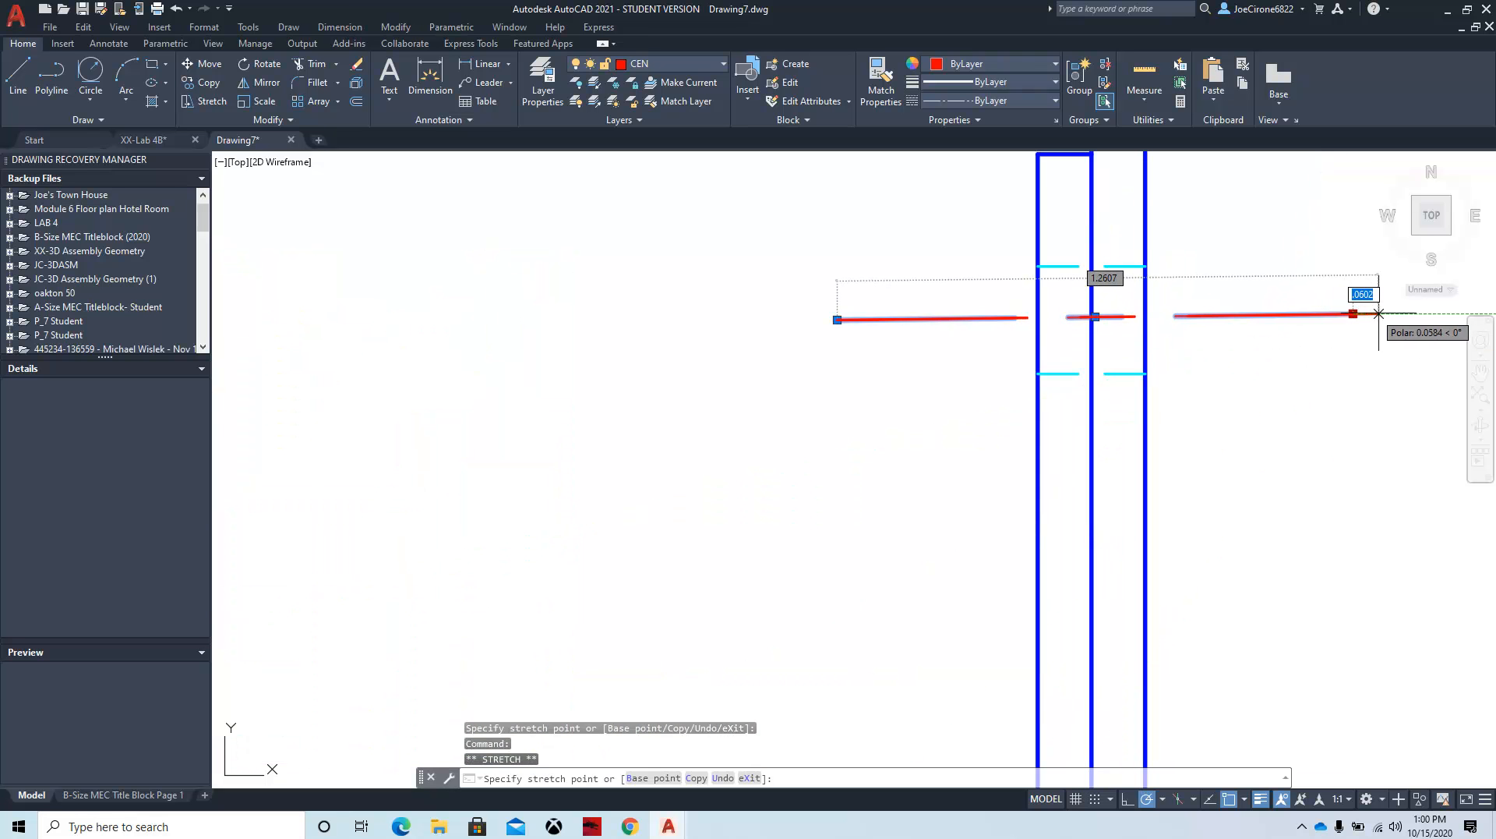
left_click(1374, 313)
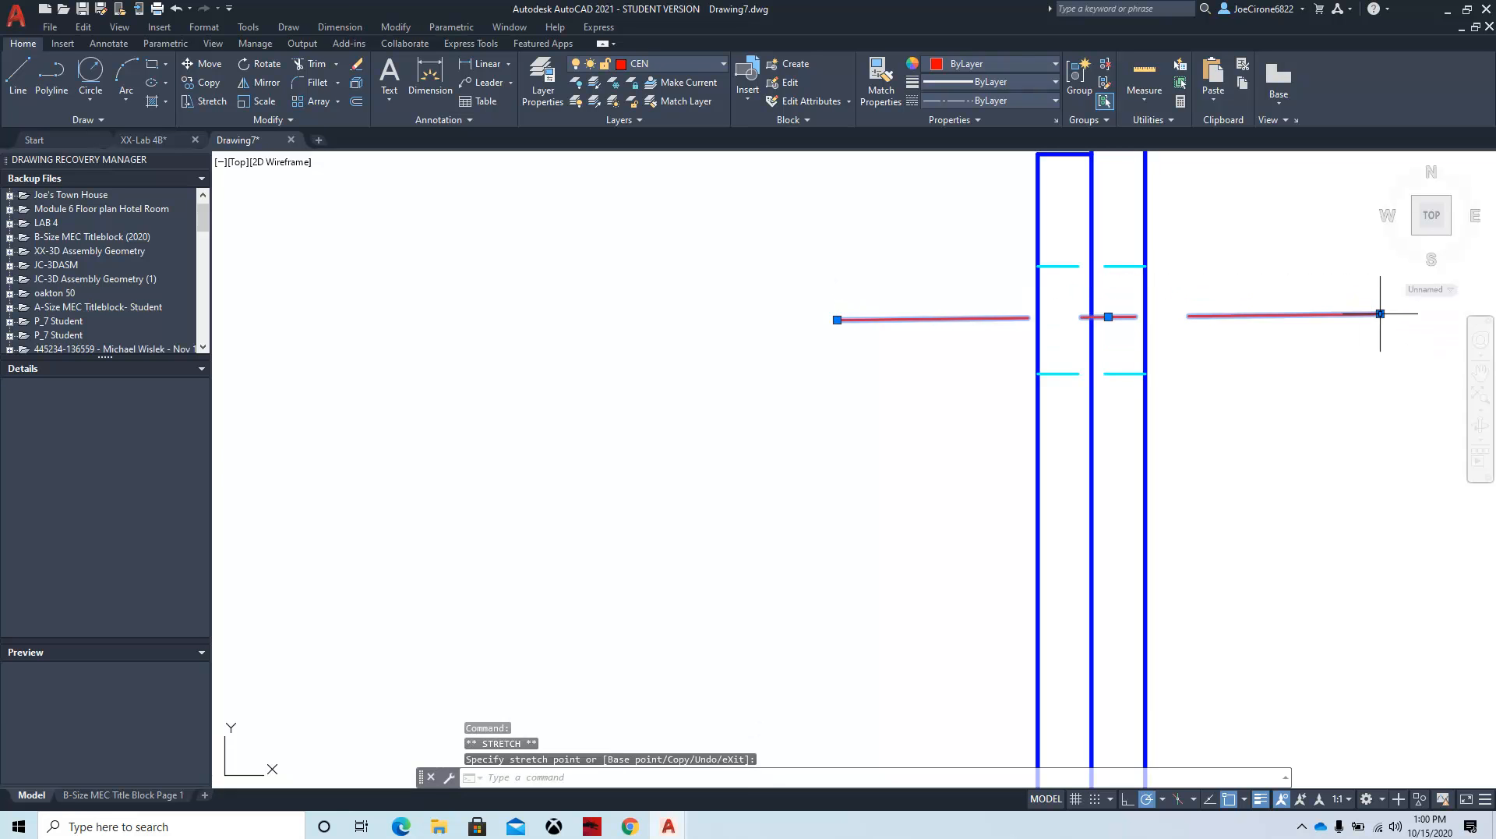
left_click(1380, 314)
left_click(1370, 316)
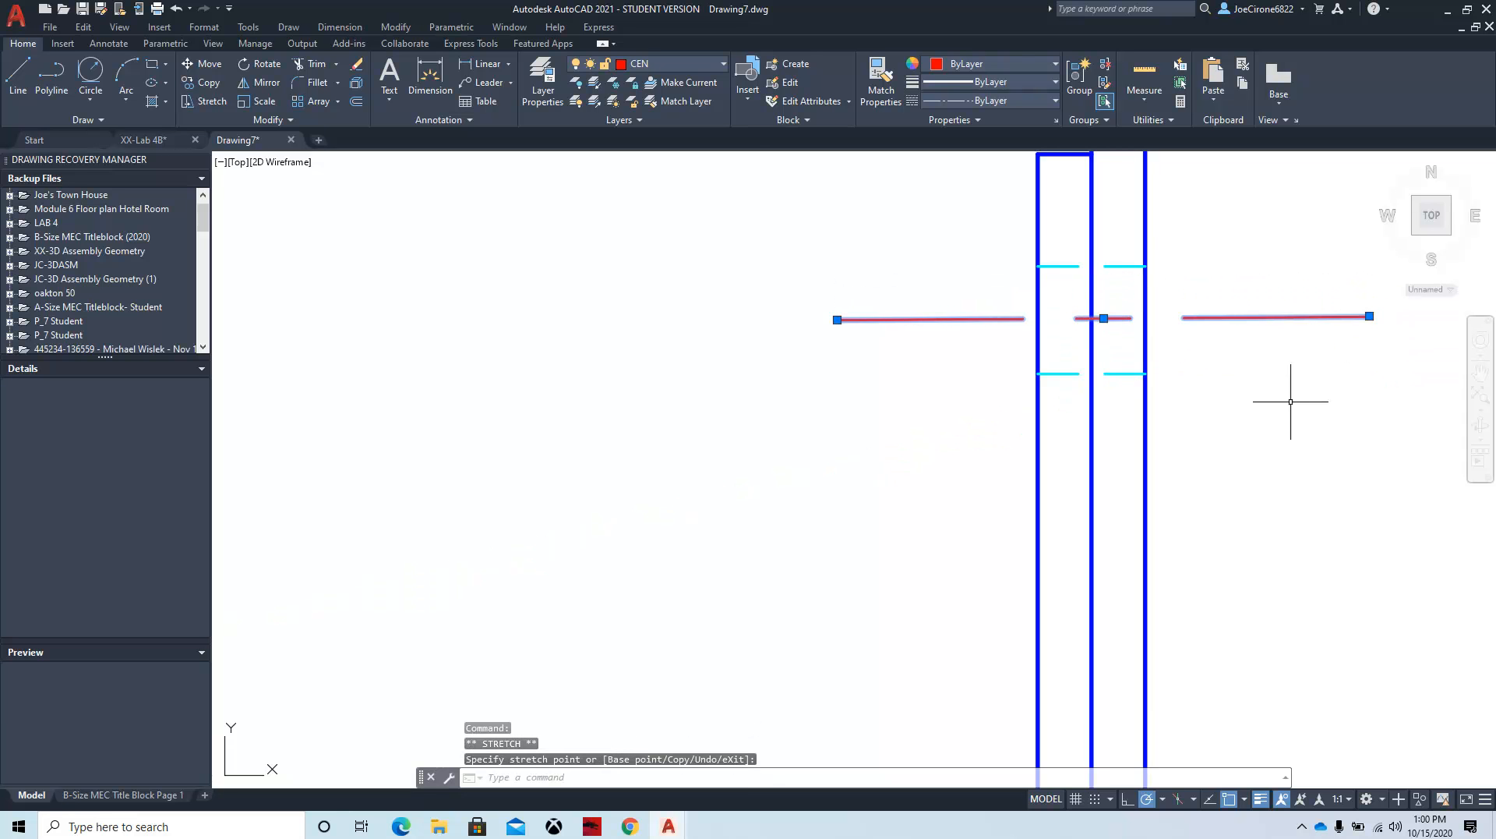
key("Escape")
Step: Stretch the right endpoint of the lower projected centerline farther past the side view, making the line about 4.29 long
scroll(1254, 455, "down", 2)
middle_click_drag(1260, 481, 1088, 299)
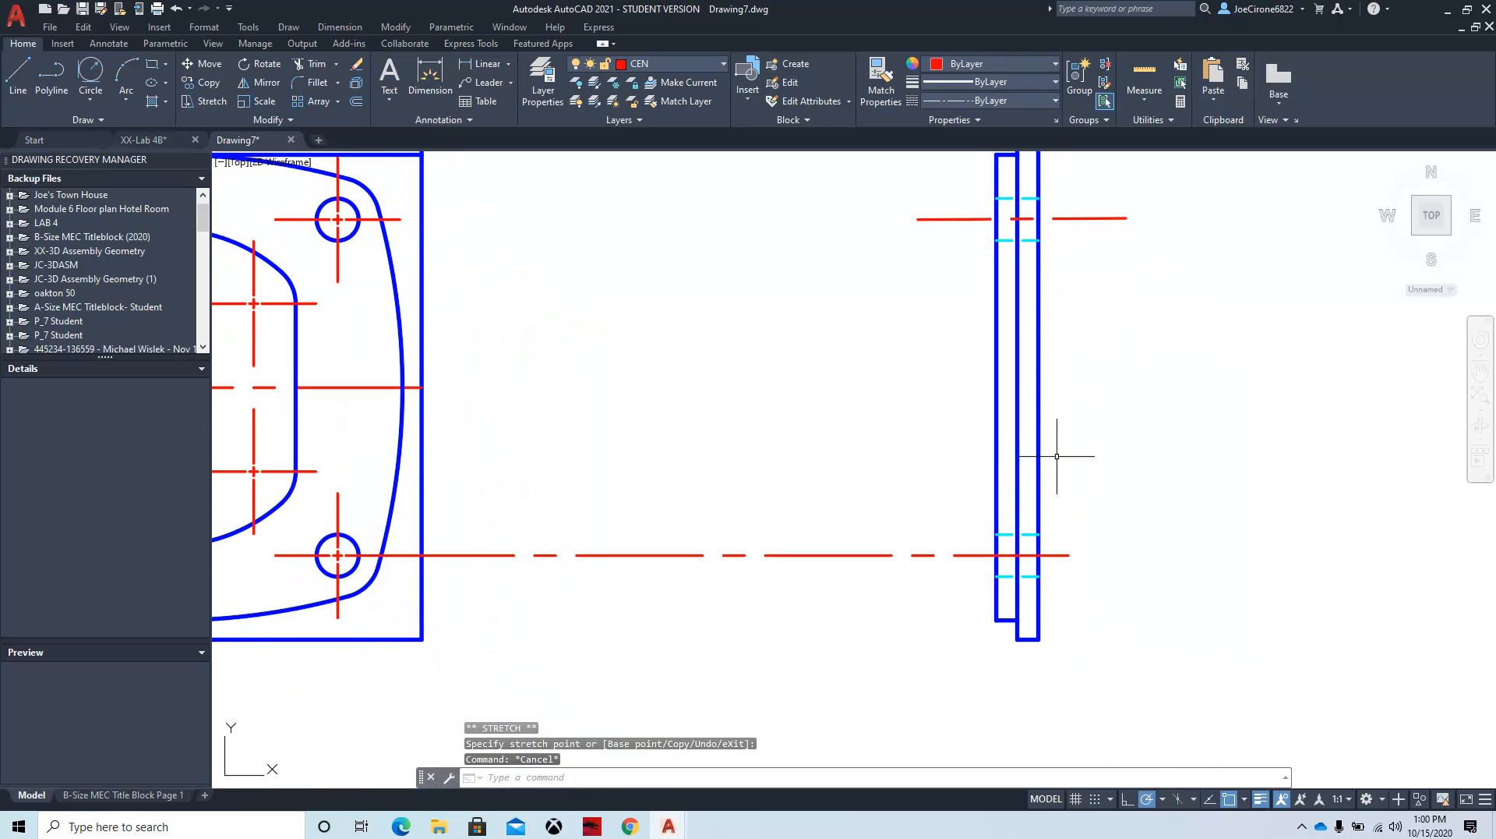
left_click(1057, 556)
left_click(1069, 555)
left_click(1121, 555)
Step: Shorten the lower projected centerline by stretching its left endpoint to just outside the side view, leaving it about 1.2 long
left_click(400, 555)
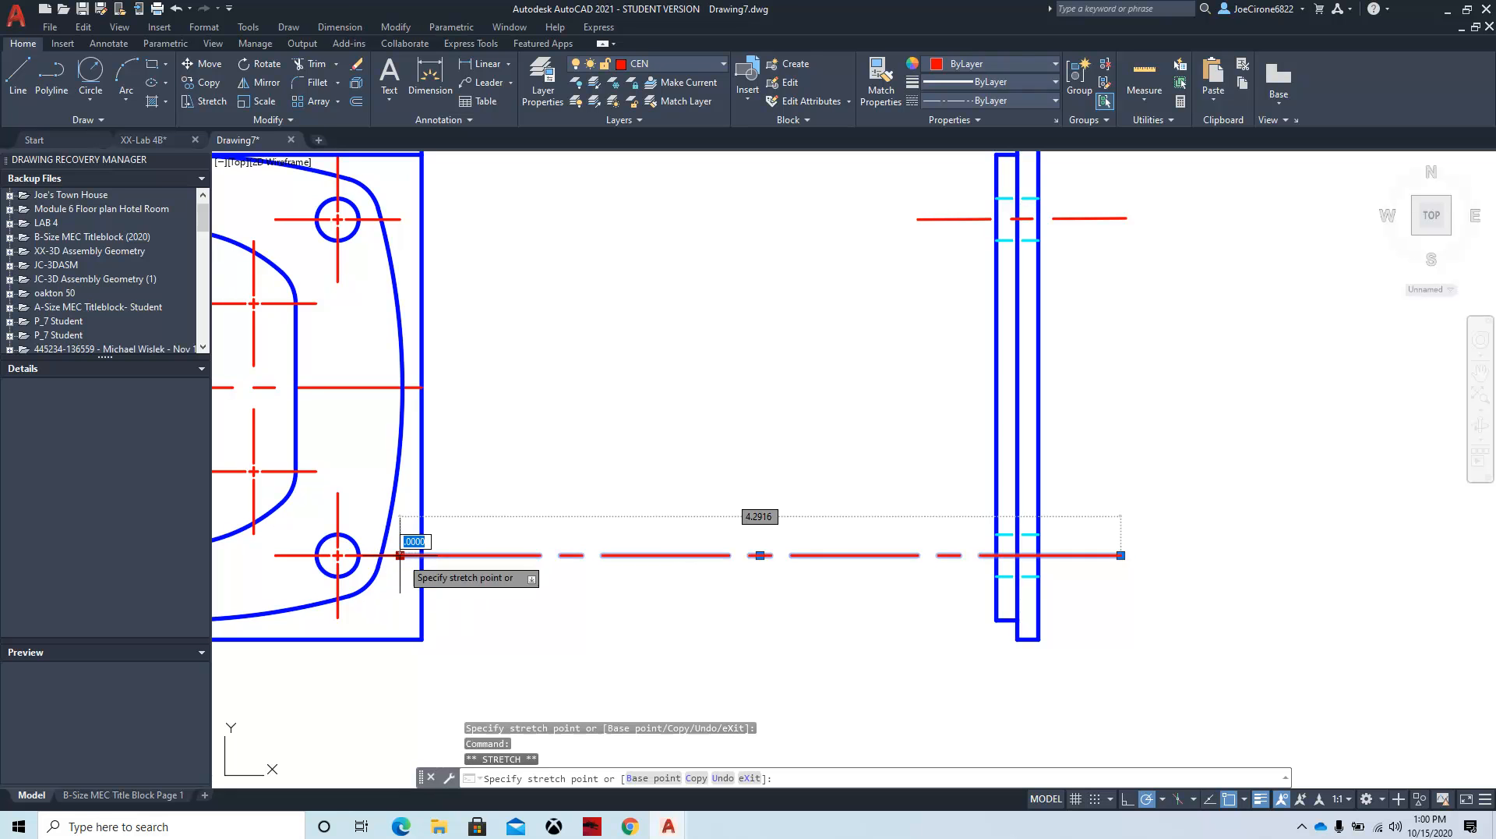
left_click(943, 555)
left_click(944, 555)
left_click(930, 555)
left_click(930, 555)
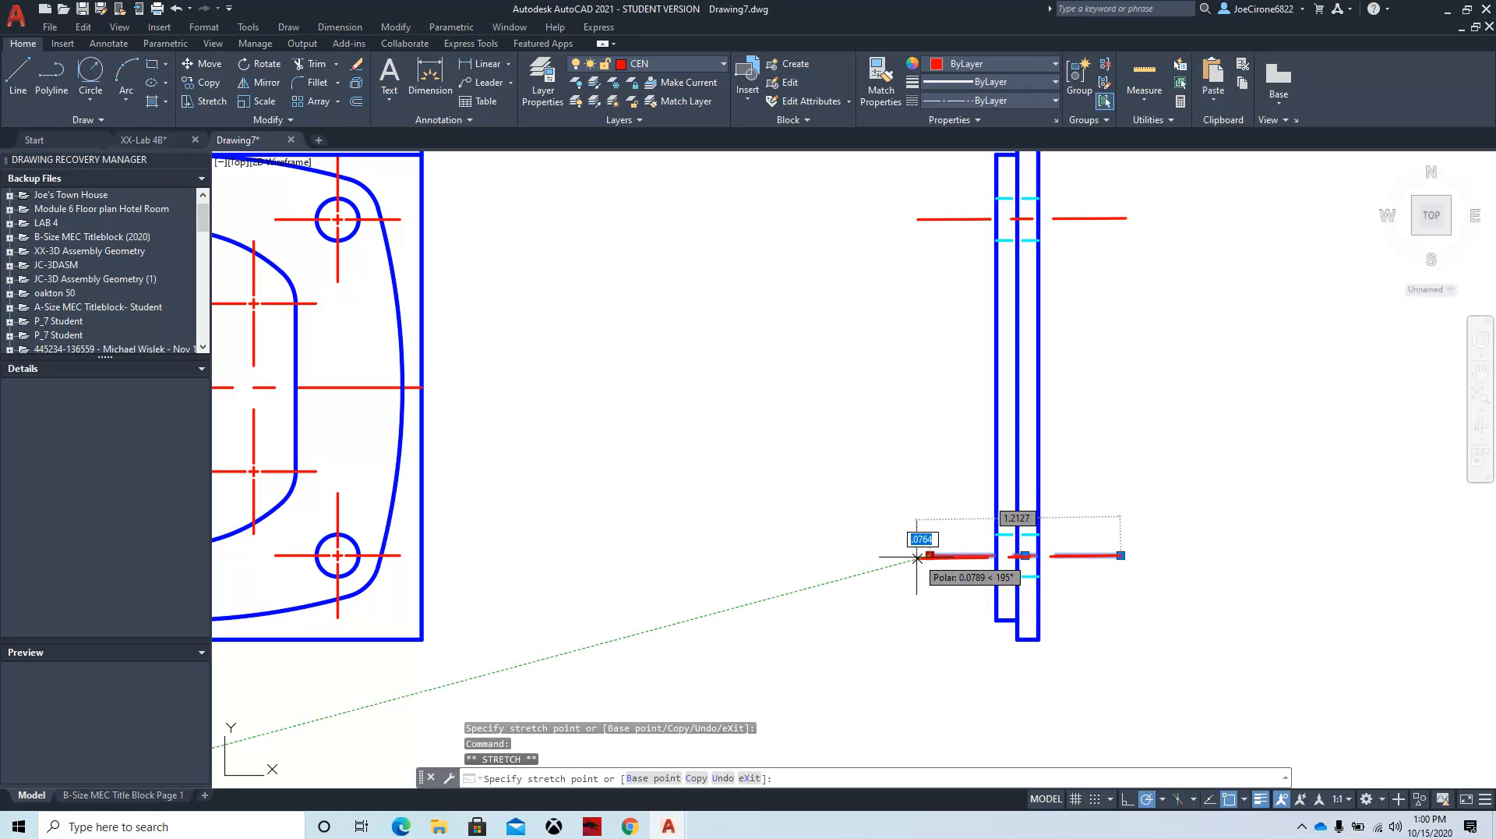
left_click(919, 555)
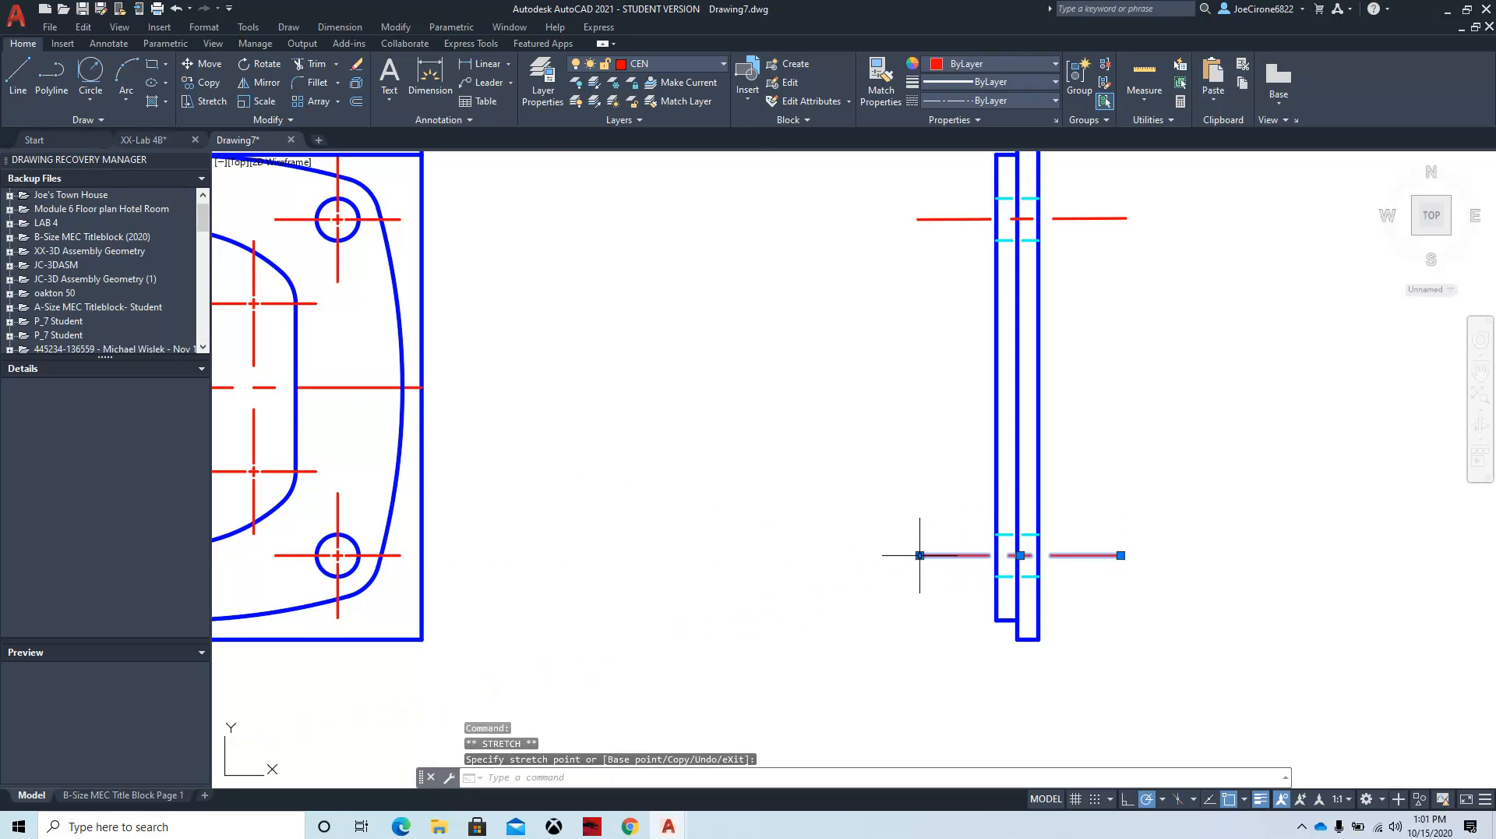
key("Escape")
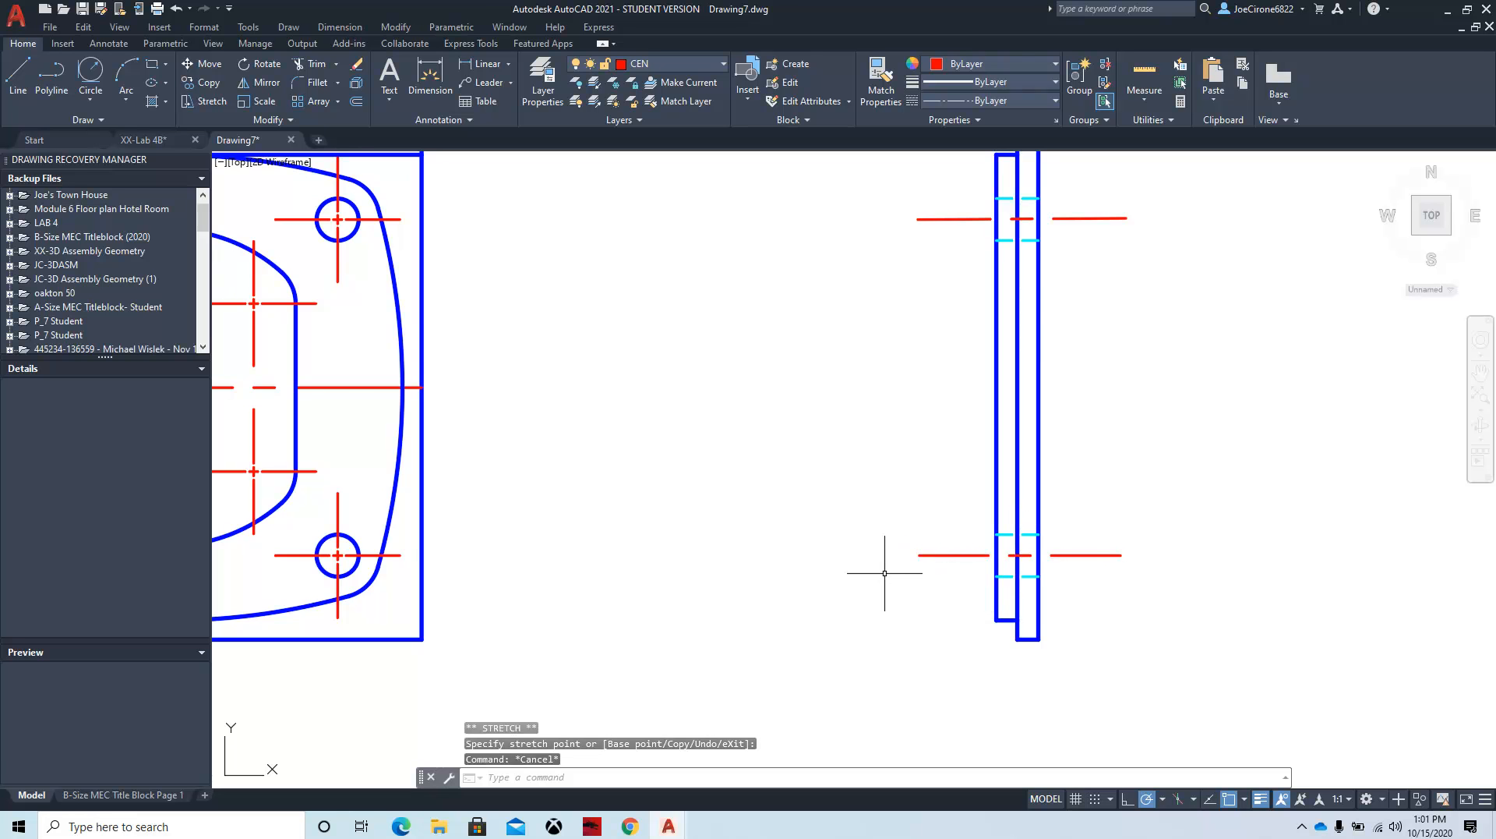
Step: Switch to Chrome to check the Module 4 lab reference drawing against both views, and return to AutoCAD
scroll(1021, 532, "down", 4)
middle_click_drag(1171, 489, 1019, 453)
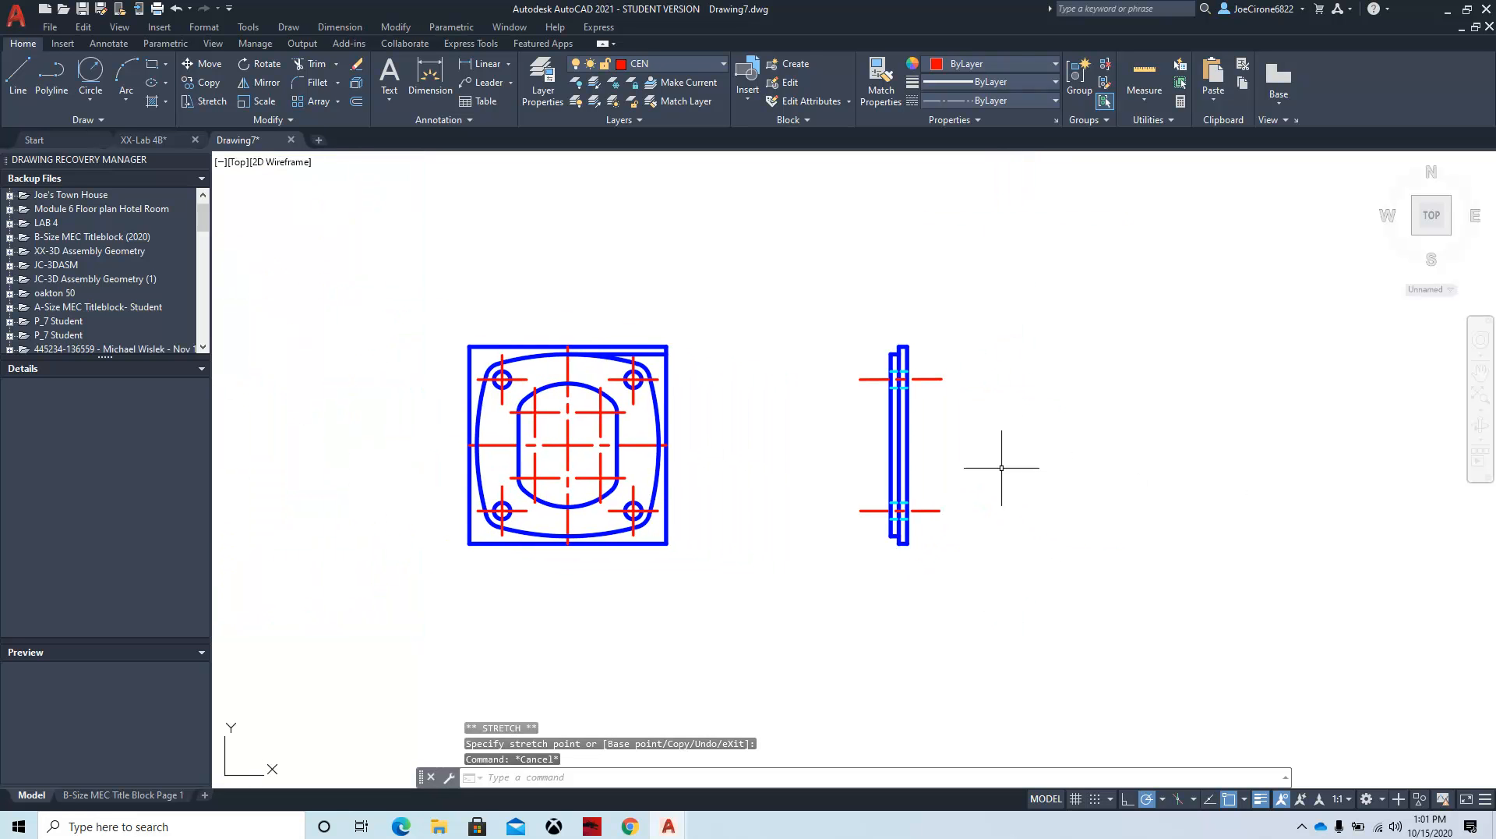
scroll(715, 535, "up", 2)
left_click(629, 826)
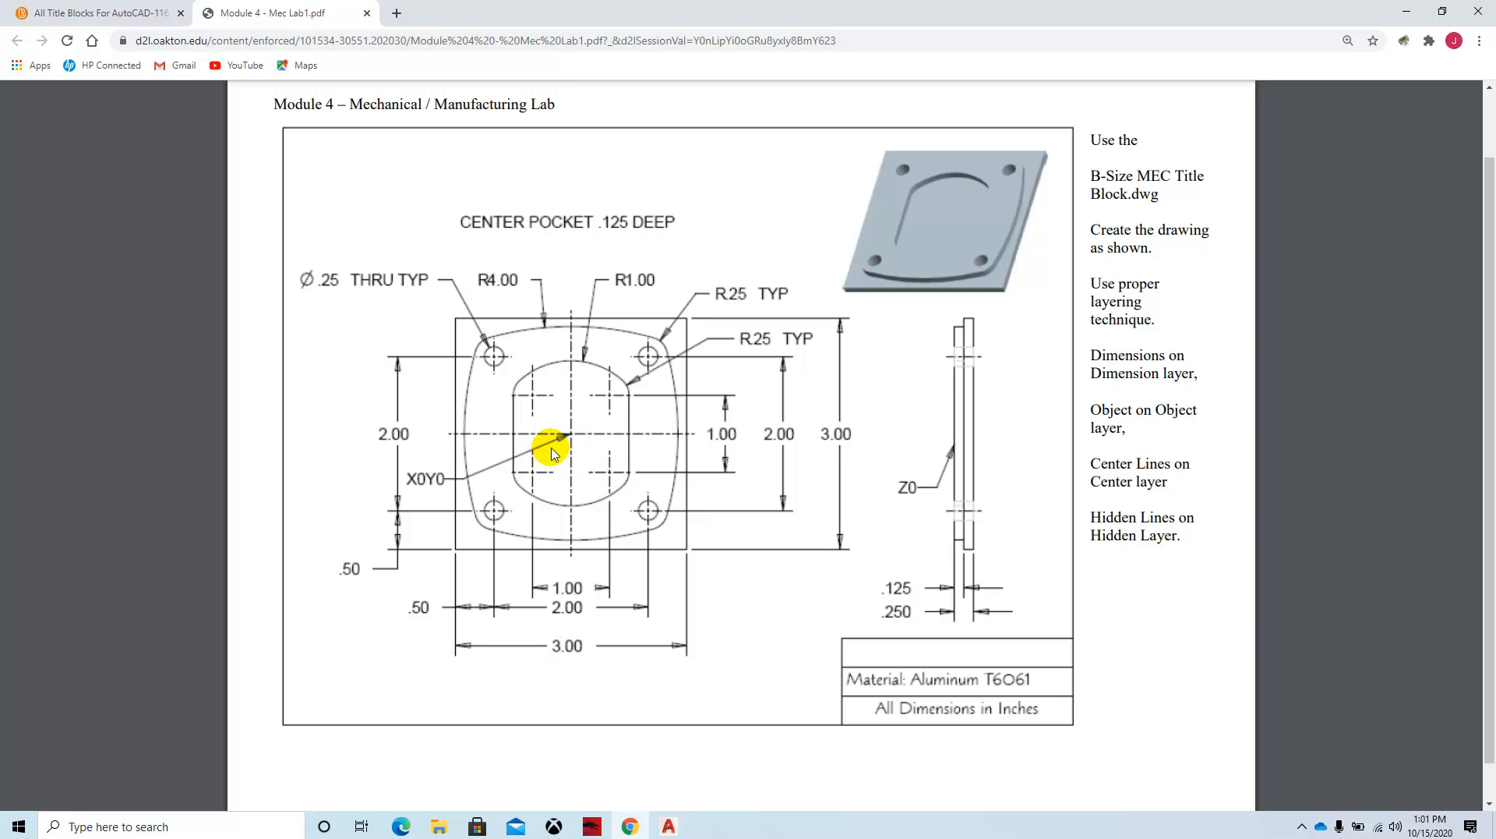
mouse_move(668, 826)
left_click(766, 808)
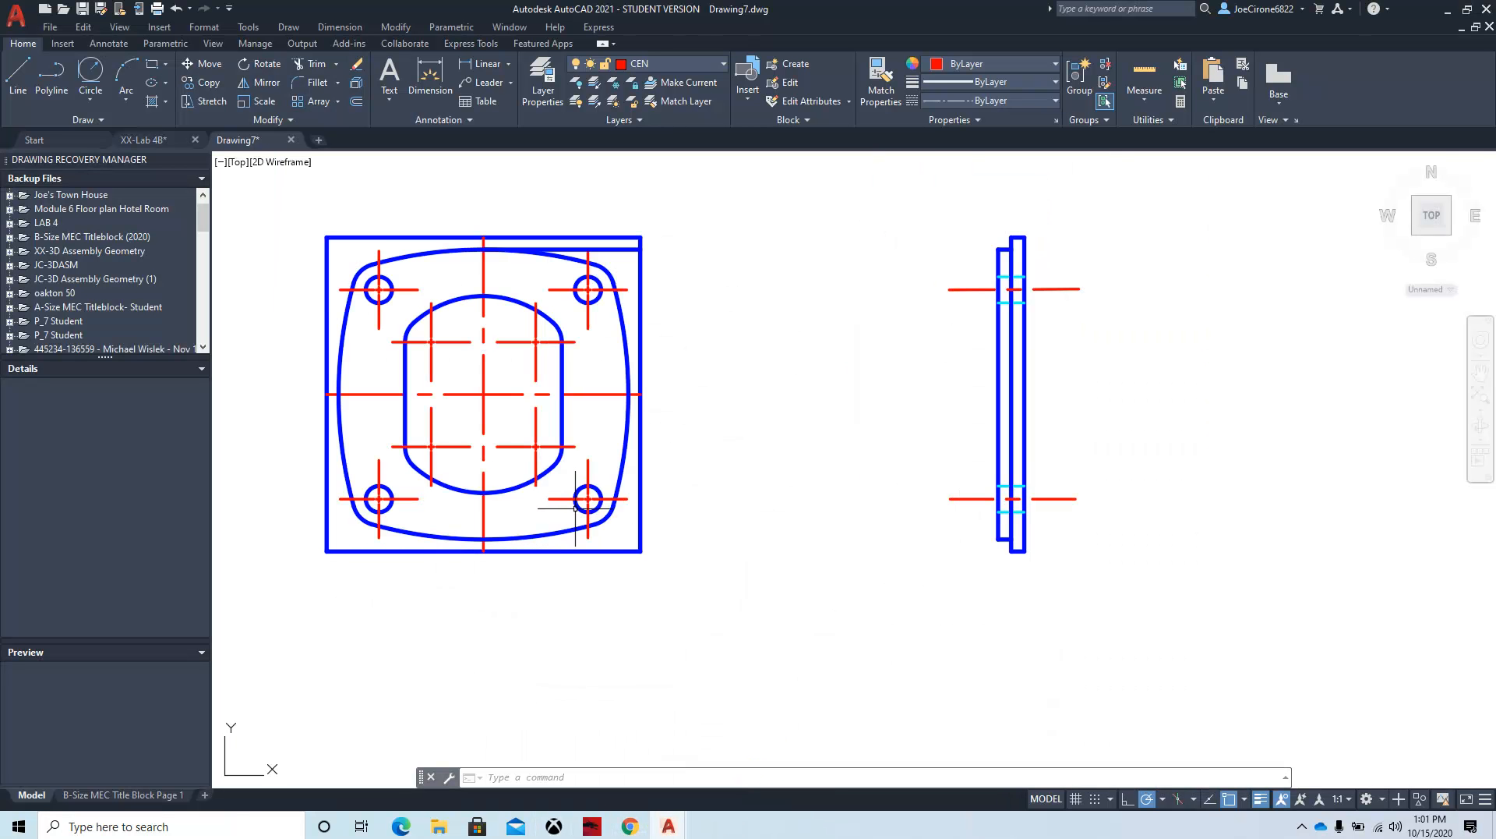
middle_click_drag(721, 550, 775, 568)
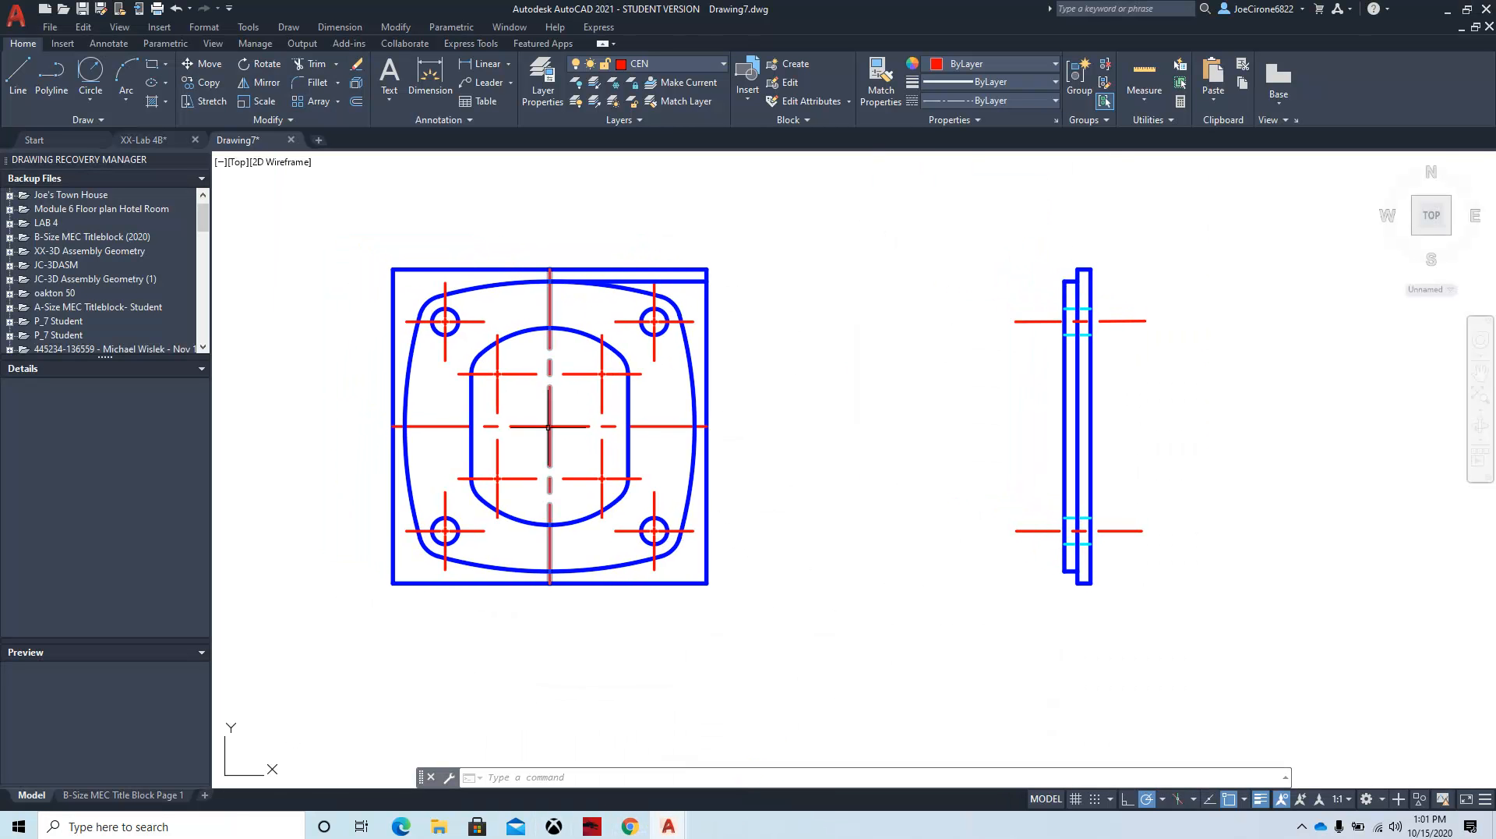
Step: Save the drawing in folder 4 under the file name JC-Lab 4B
left_click(50, 27)
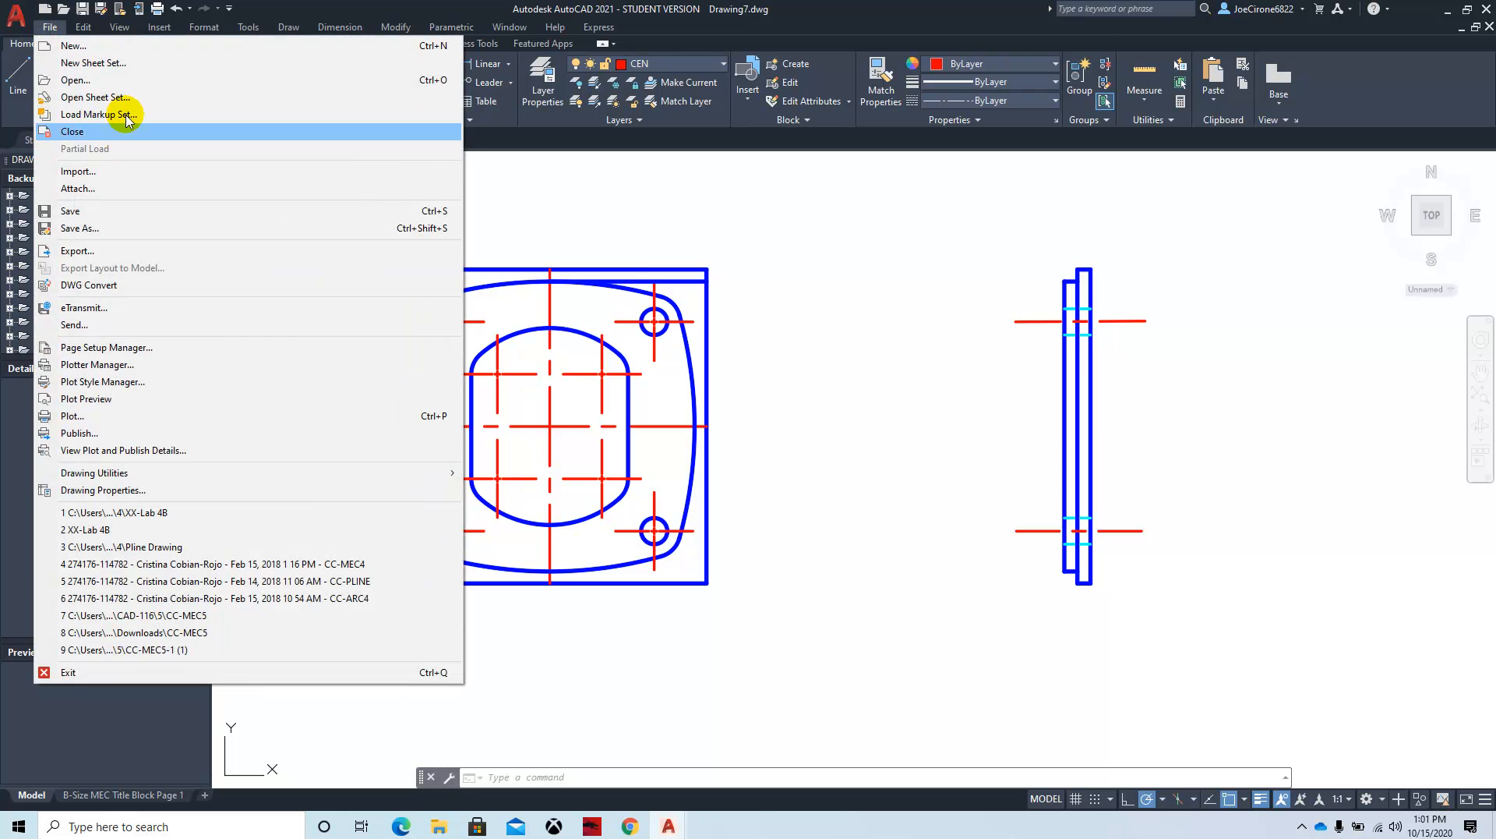
left_click(113, 229)
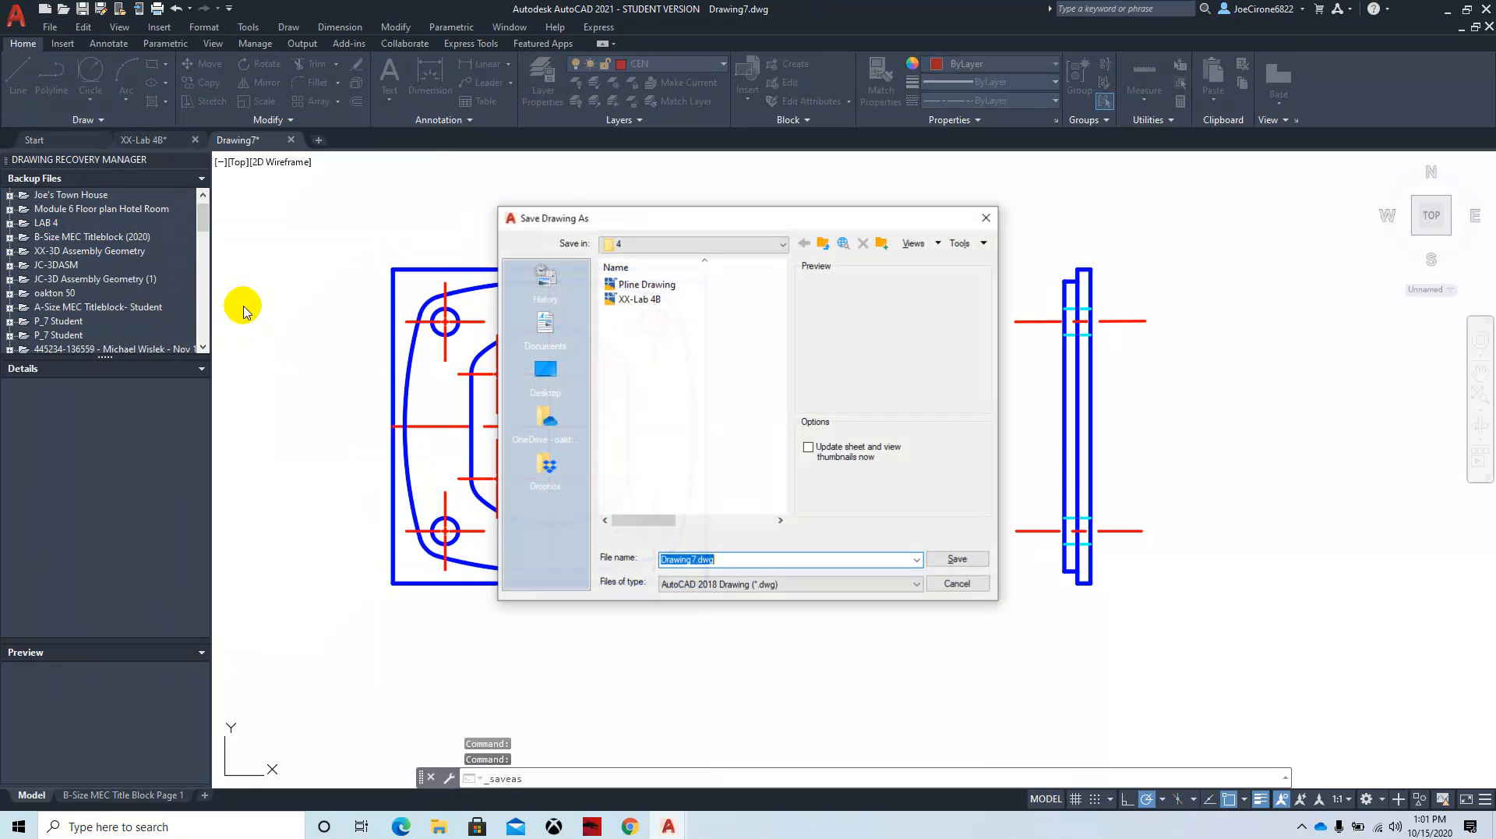
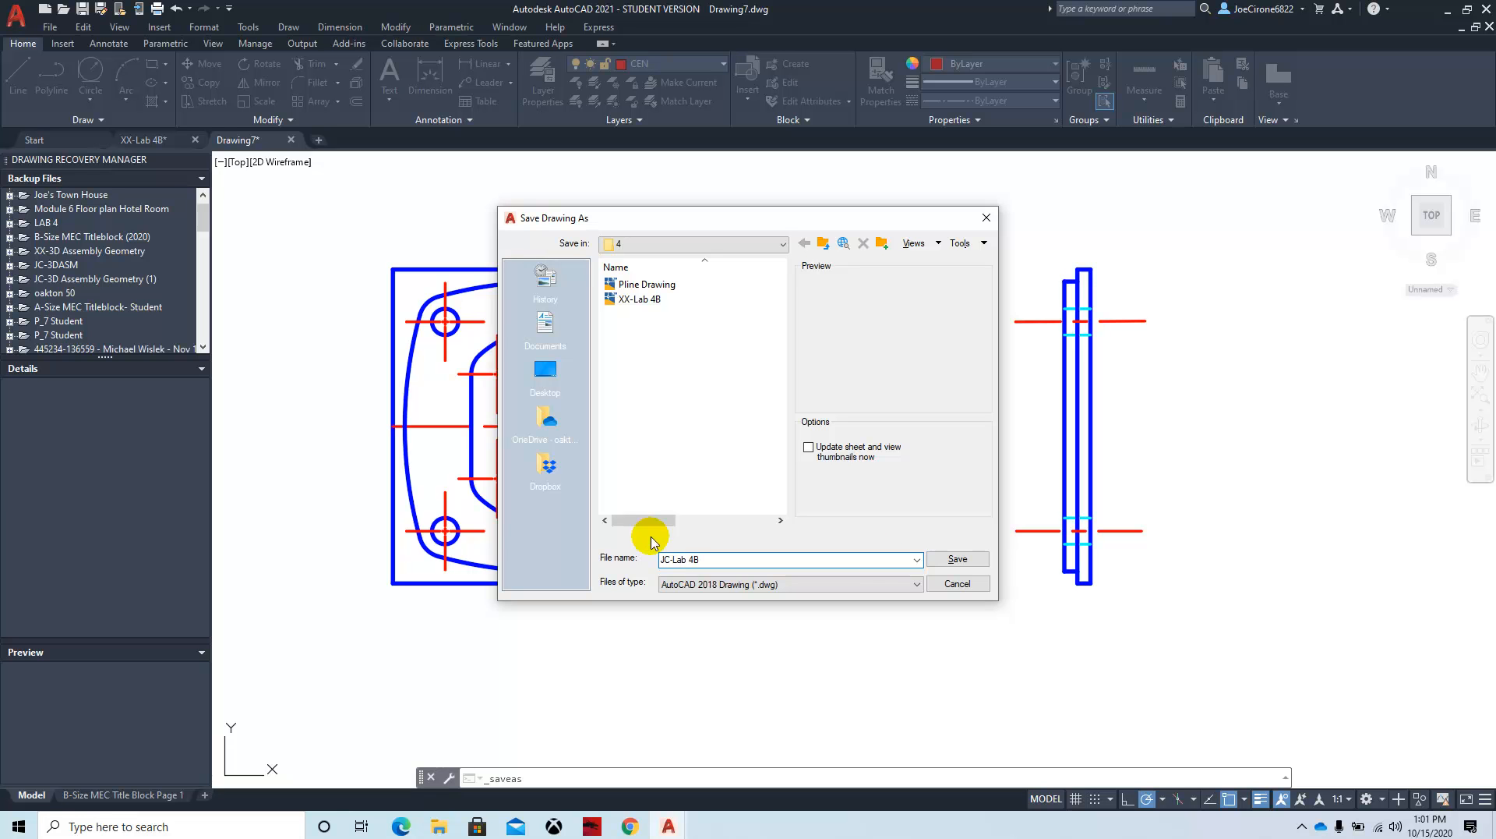
left_click(957, 558)
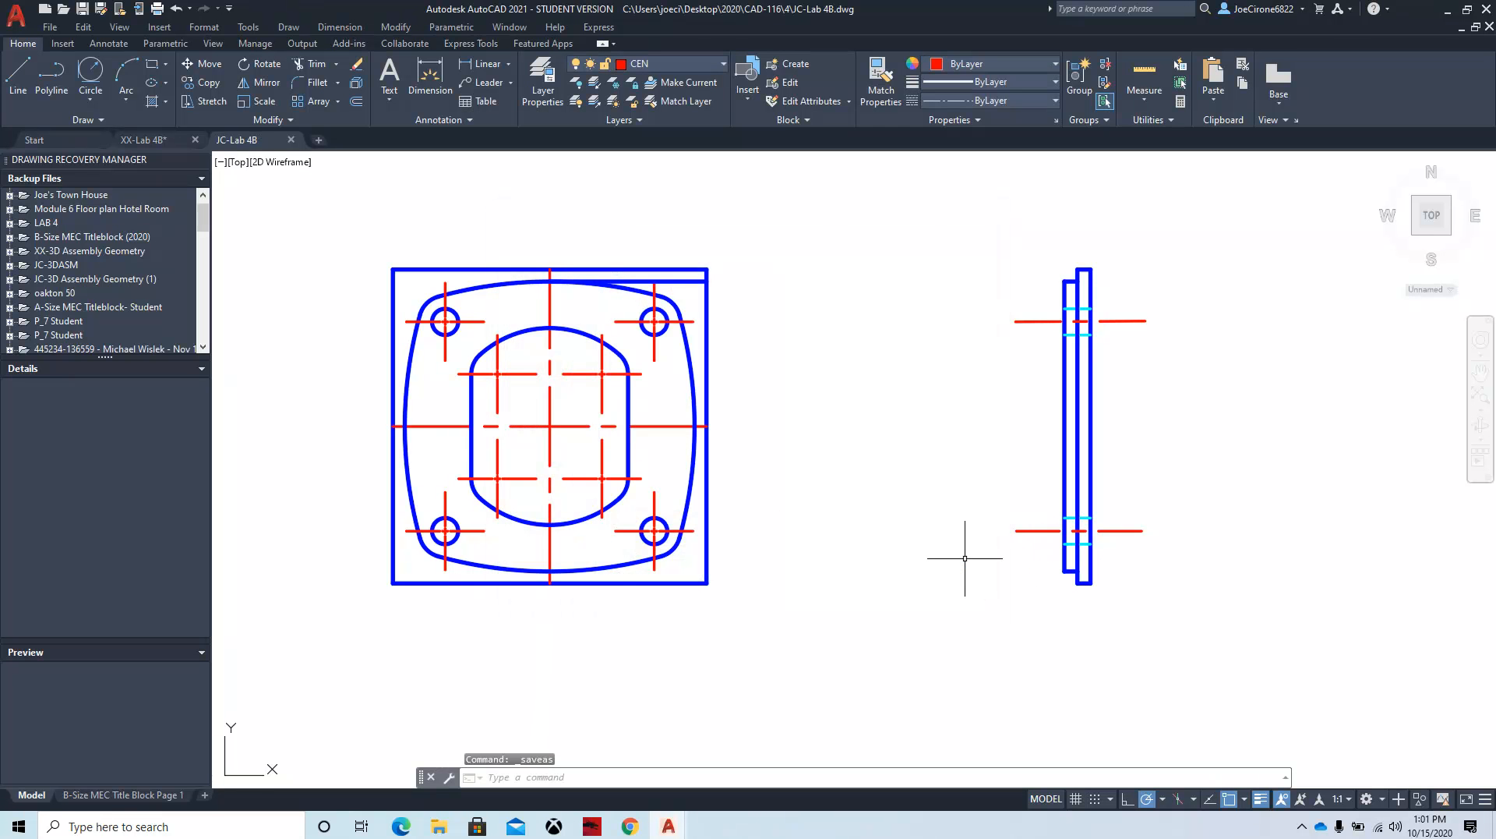
Step: Open the B-Size MEC Title Block Page 1 layout and zoom its active viewport to the drawing extents
left_click(134, 795)
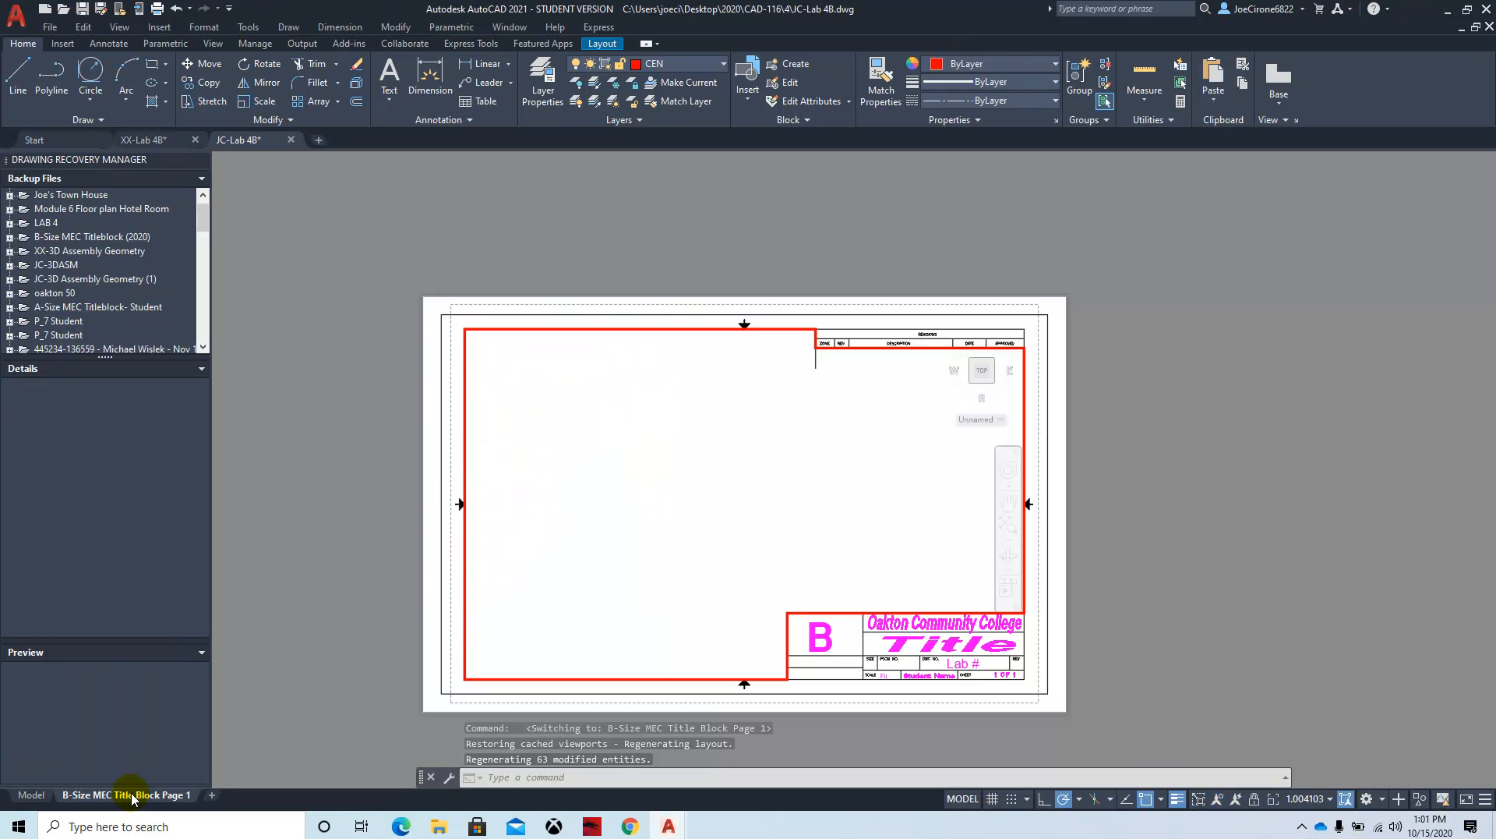
left_click(676, 487)
left_click(646, 510)
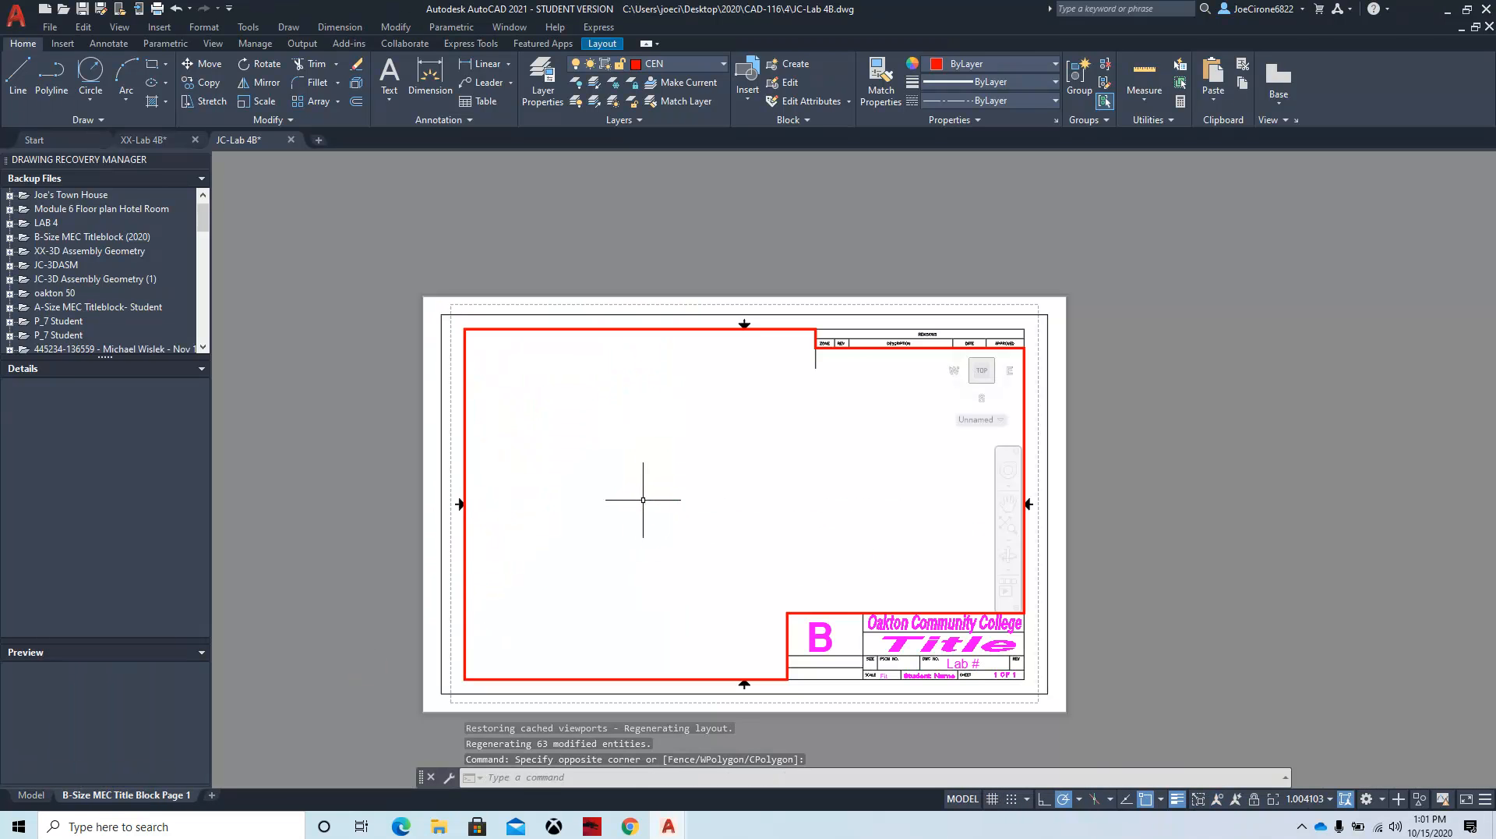
middle_click(690, 464)
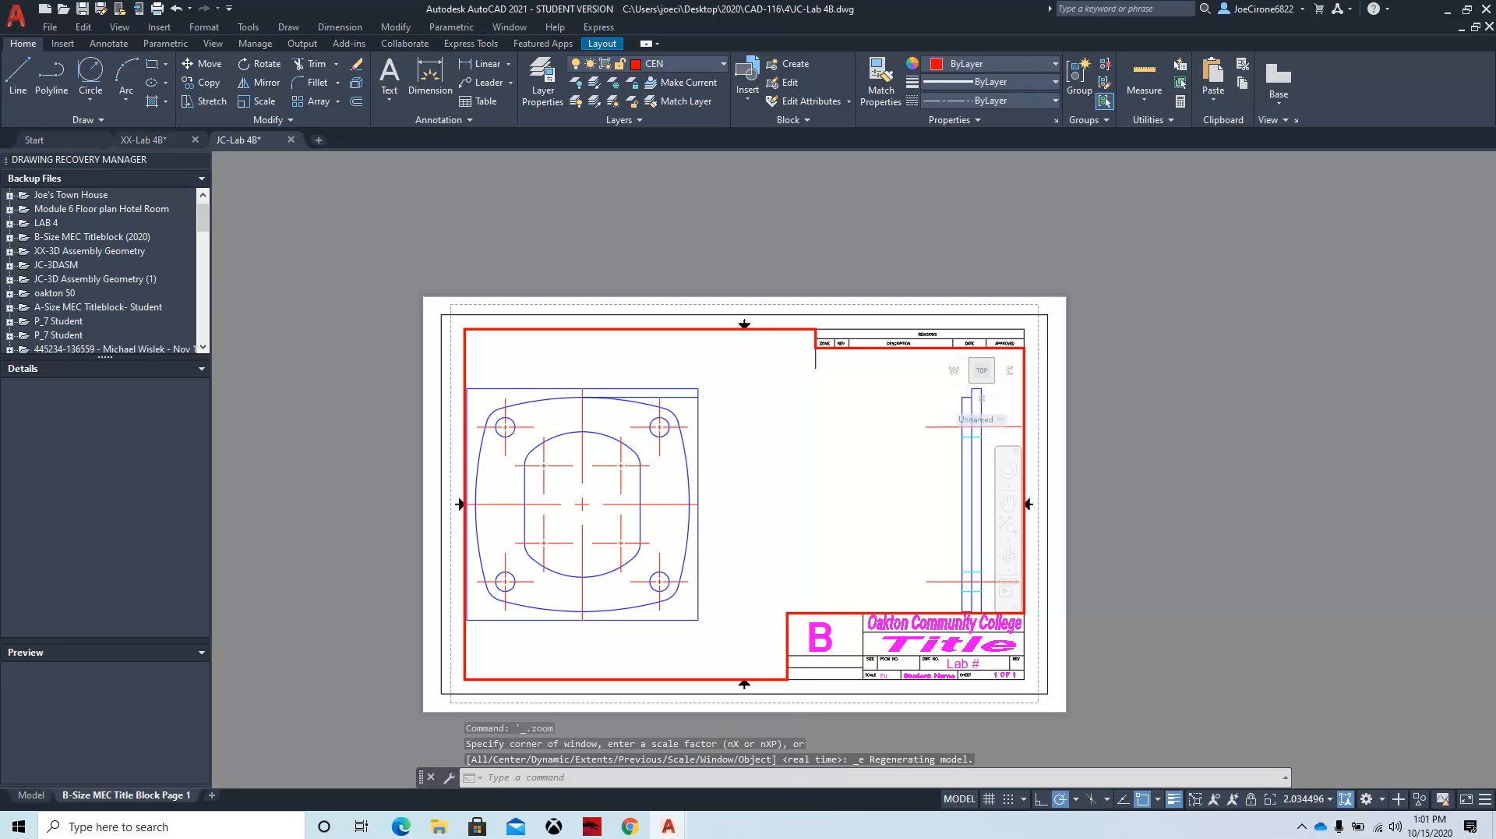
Step: Set the viewport scale to 1:1, position both views inside the title block border, and lock the viewport
left_click(1317, 799)
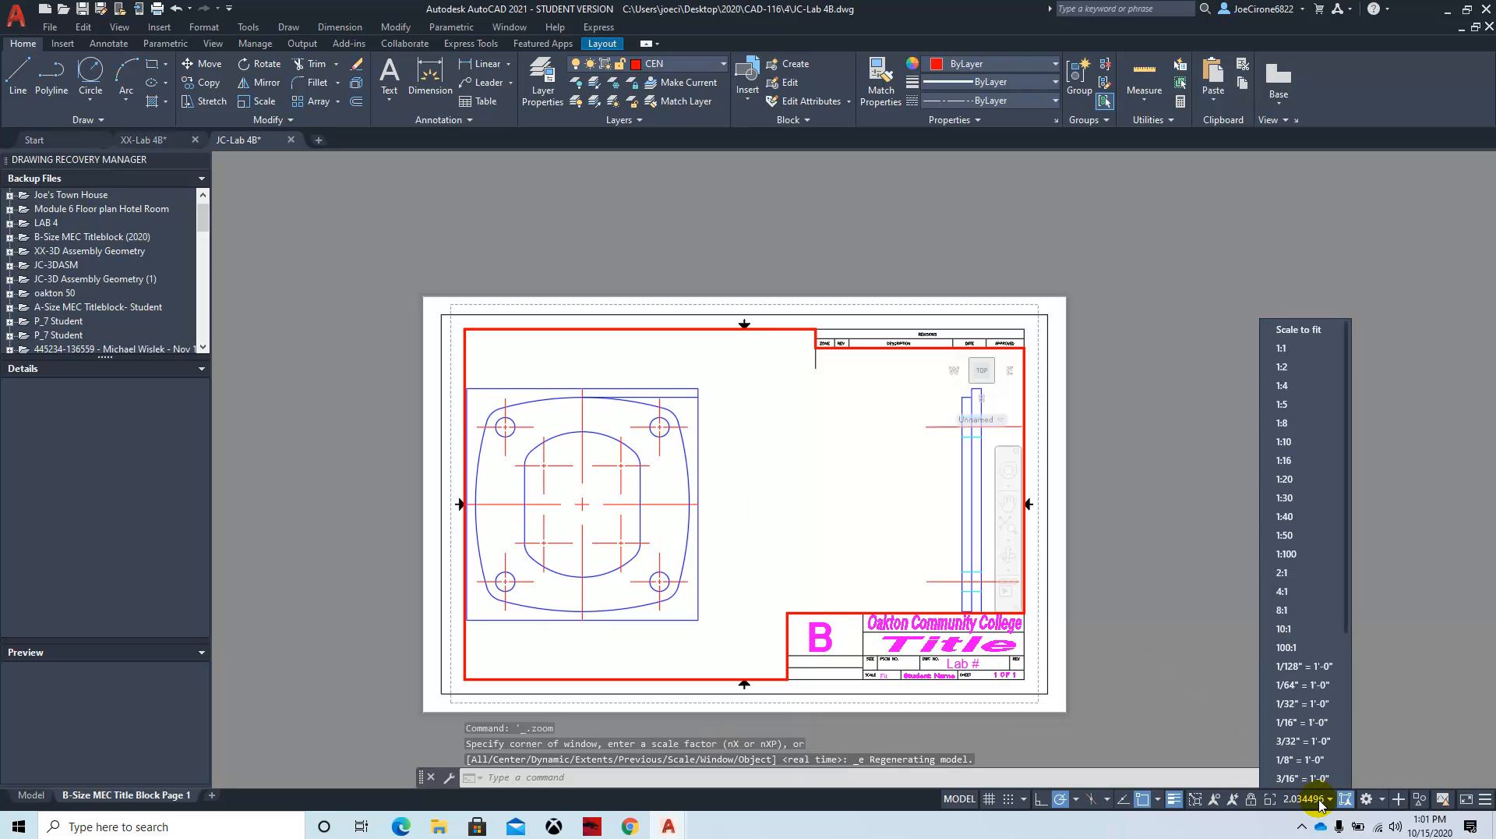
left_click(1318, 348)
mouse_move(774, 522)
middle_mouse_down()
mouse_move(768, 501)
mouse_move(685, 508)
mouse_move(715, 511)
middle_mouse_up()
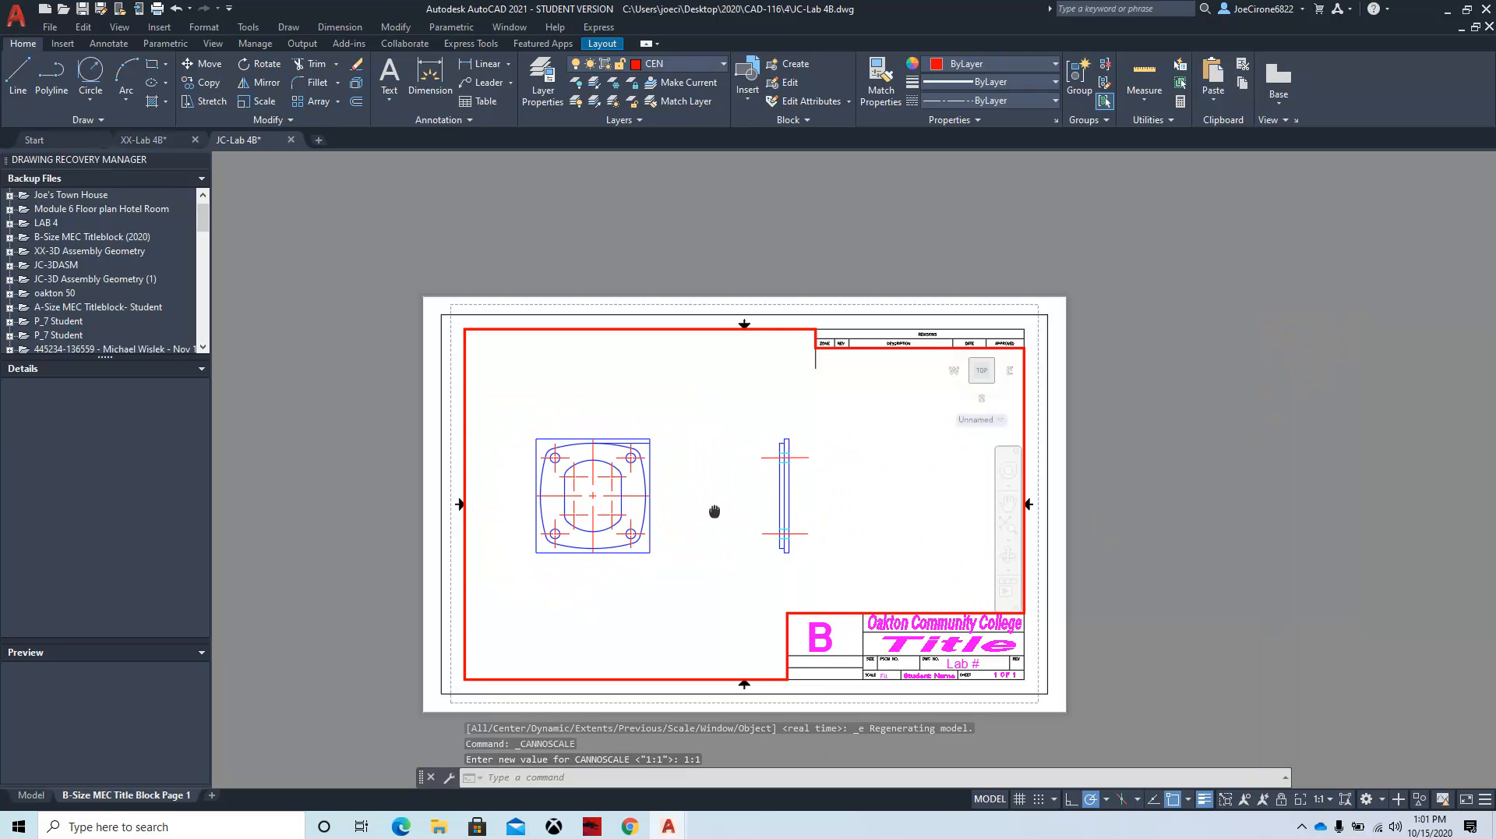
left_click(1281, 802)
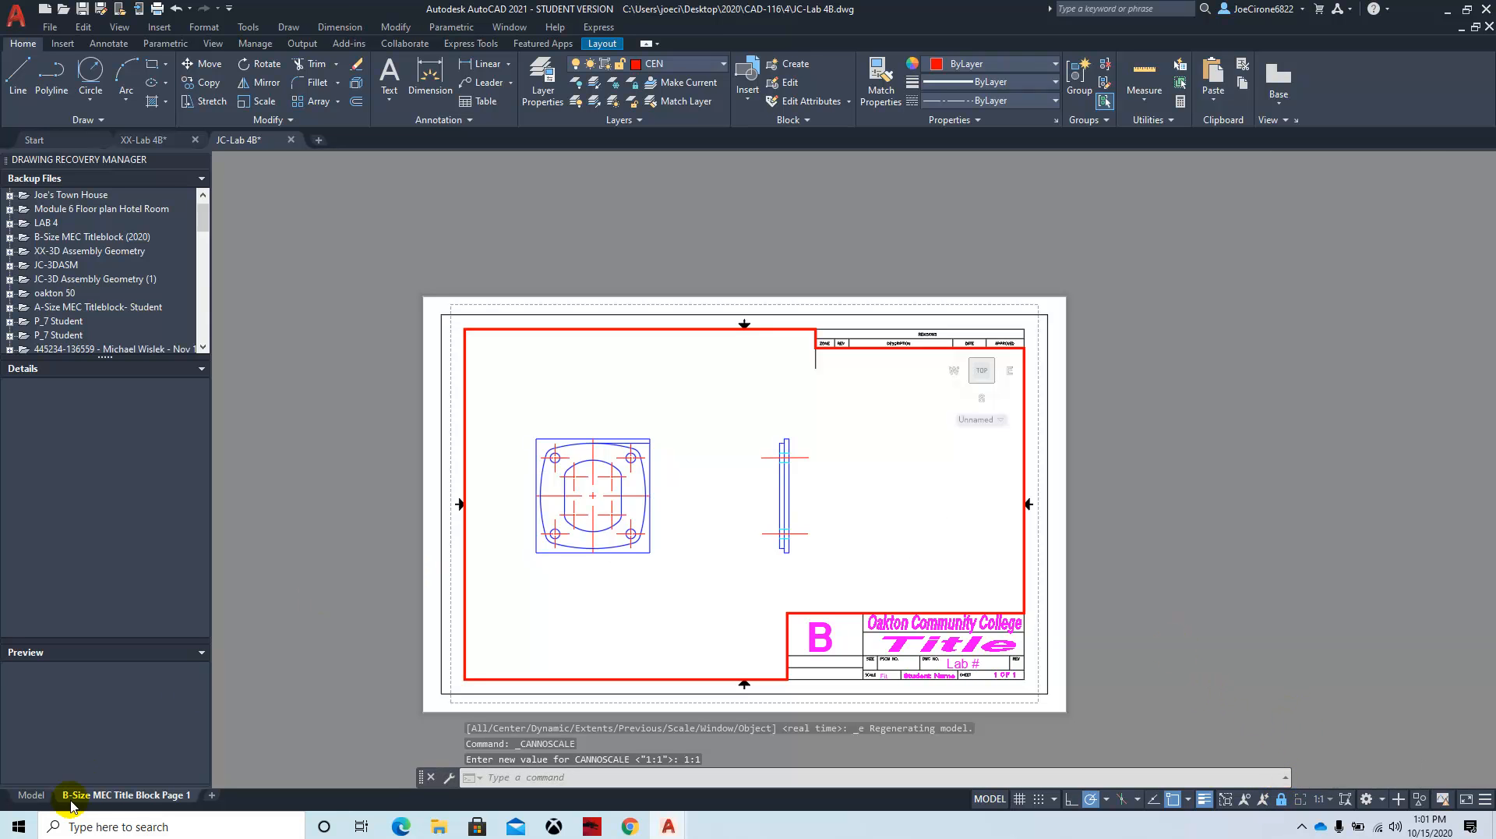
Step: Return to model space and make DIM the current layer
left_click(93, 766)
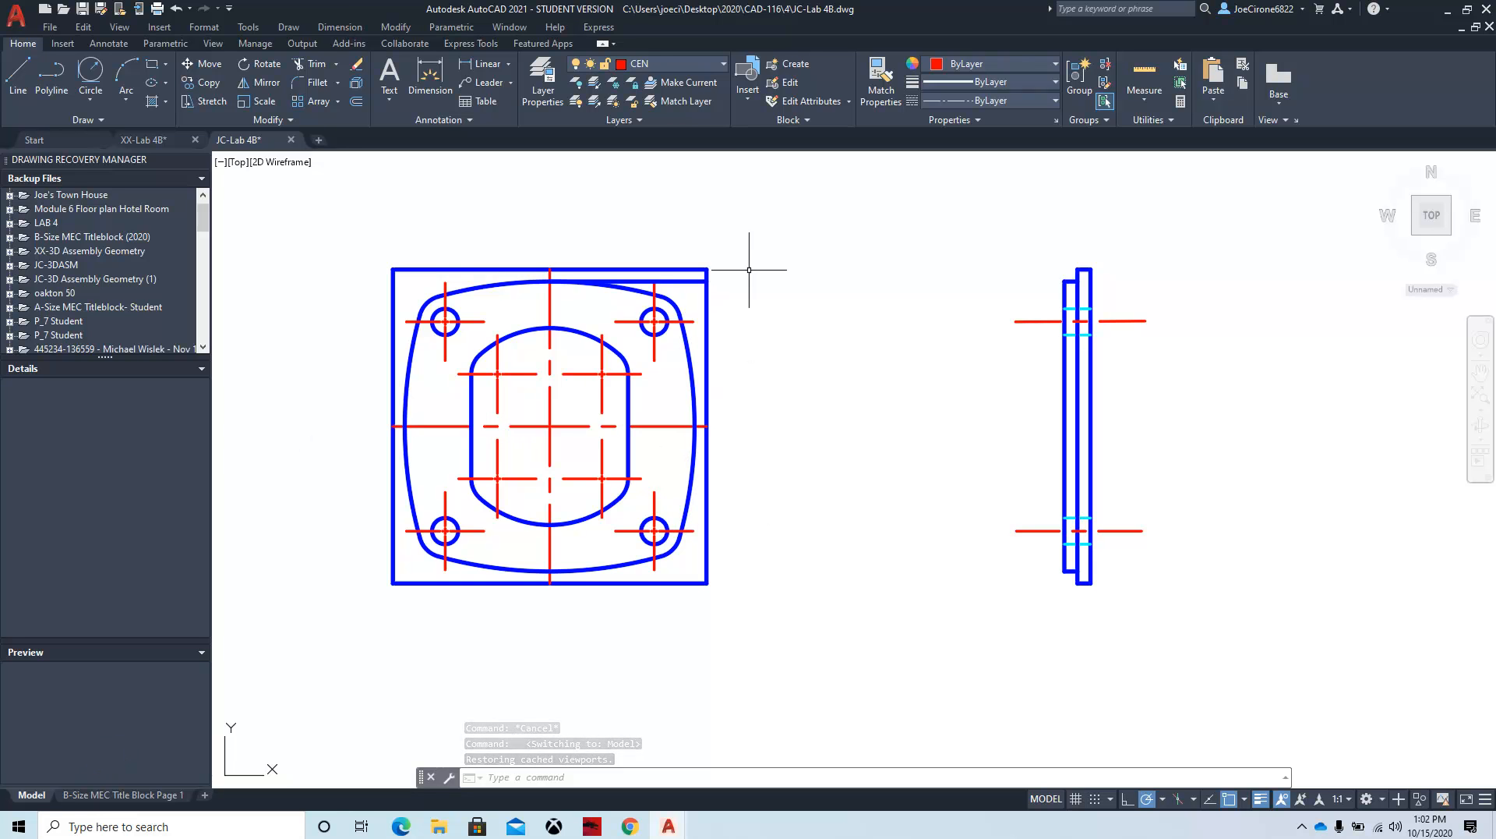
left_click(721, 62)
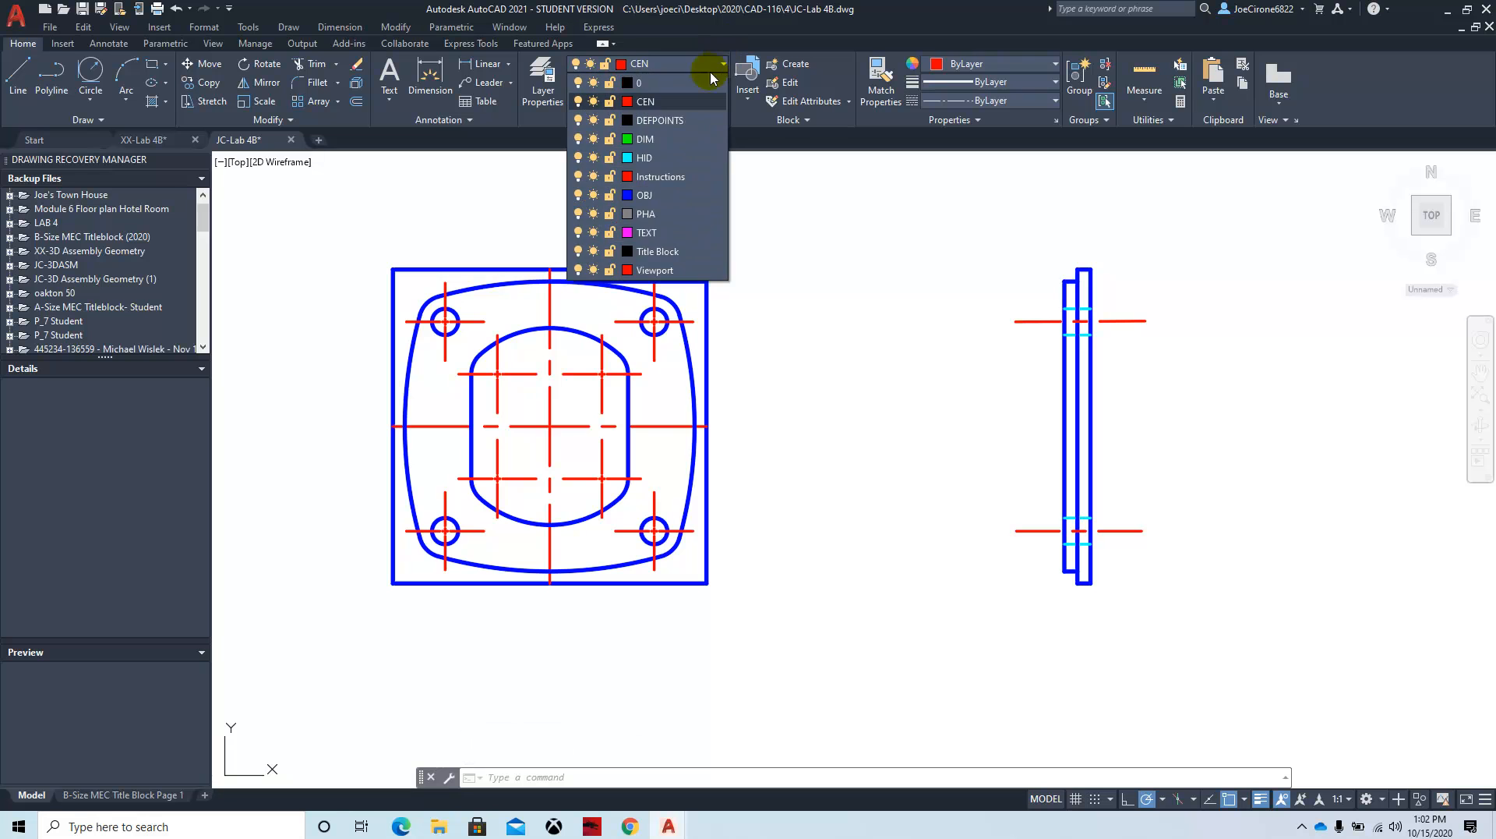
left_click(659, 135)
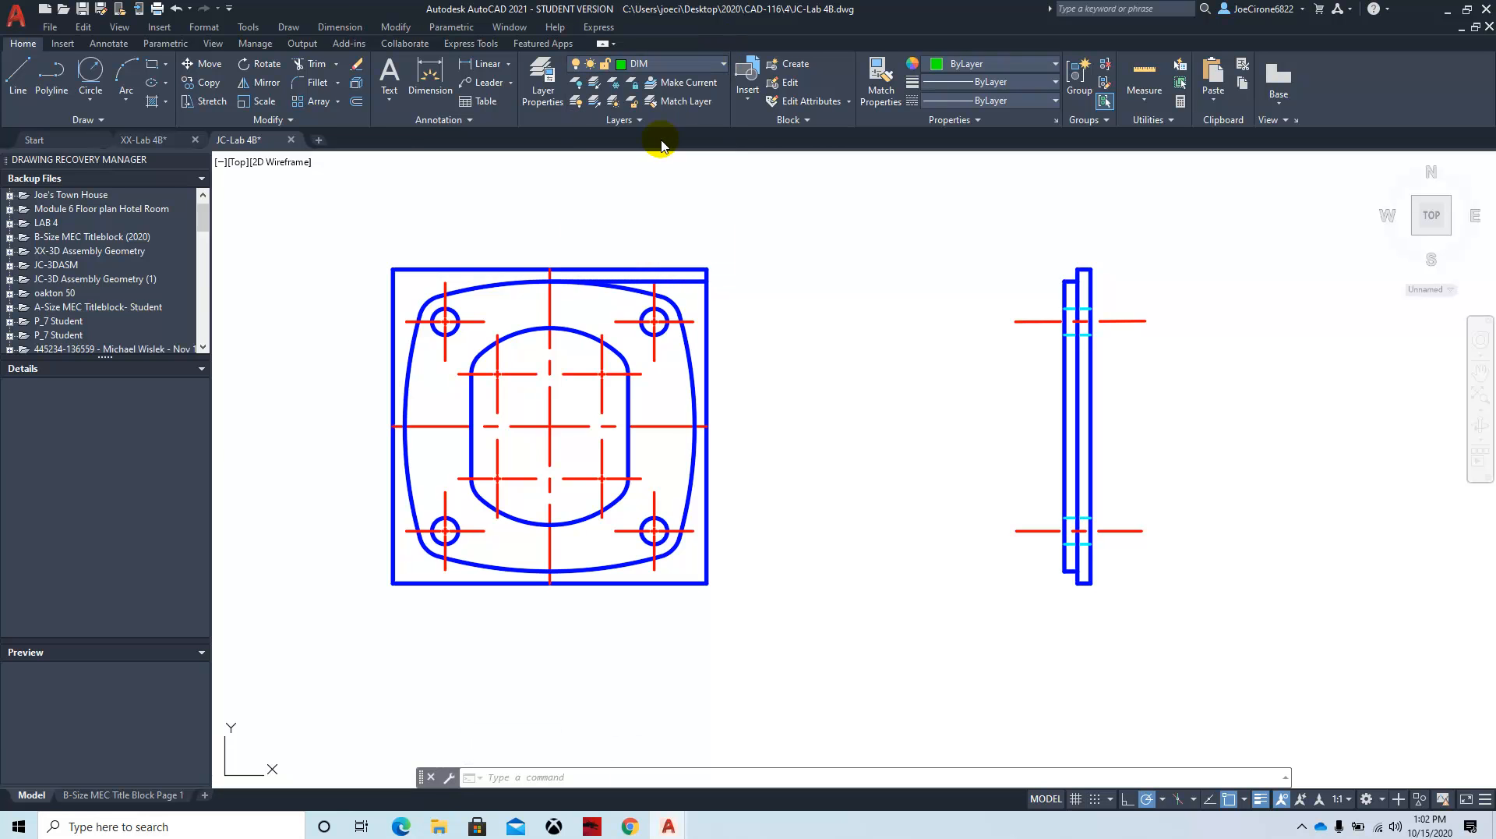
Step: Enable the Center object snap and add a linear dimension for the plate's overall width below the front view
left_click(108, 44)
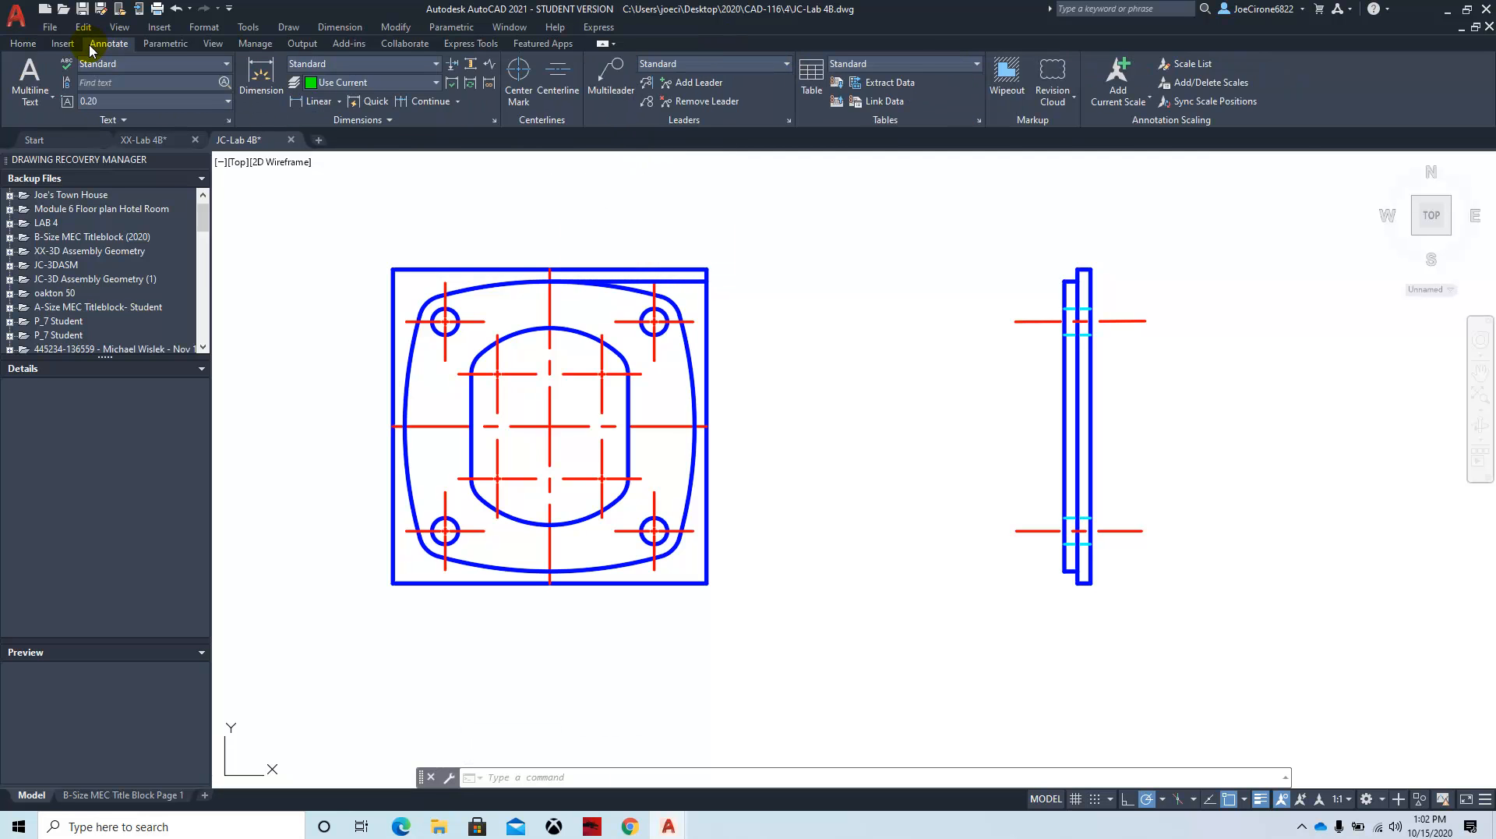
left_click(331, 102)
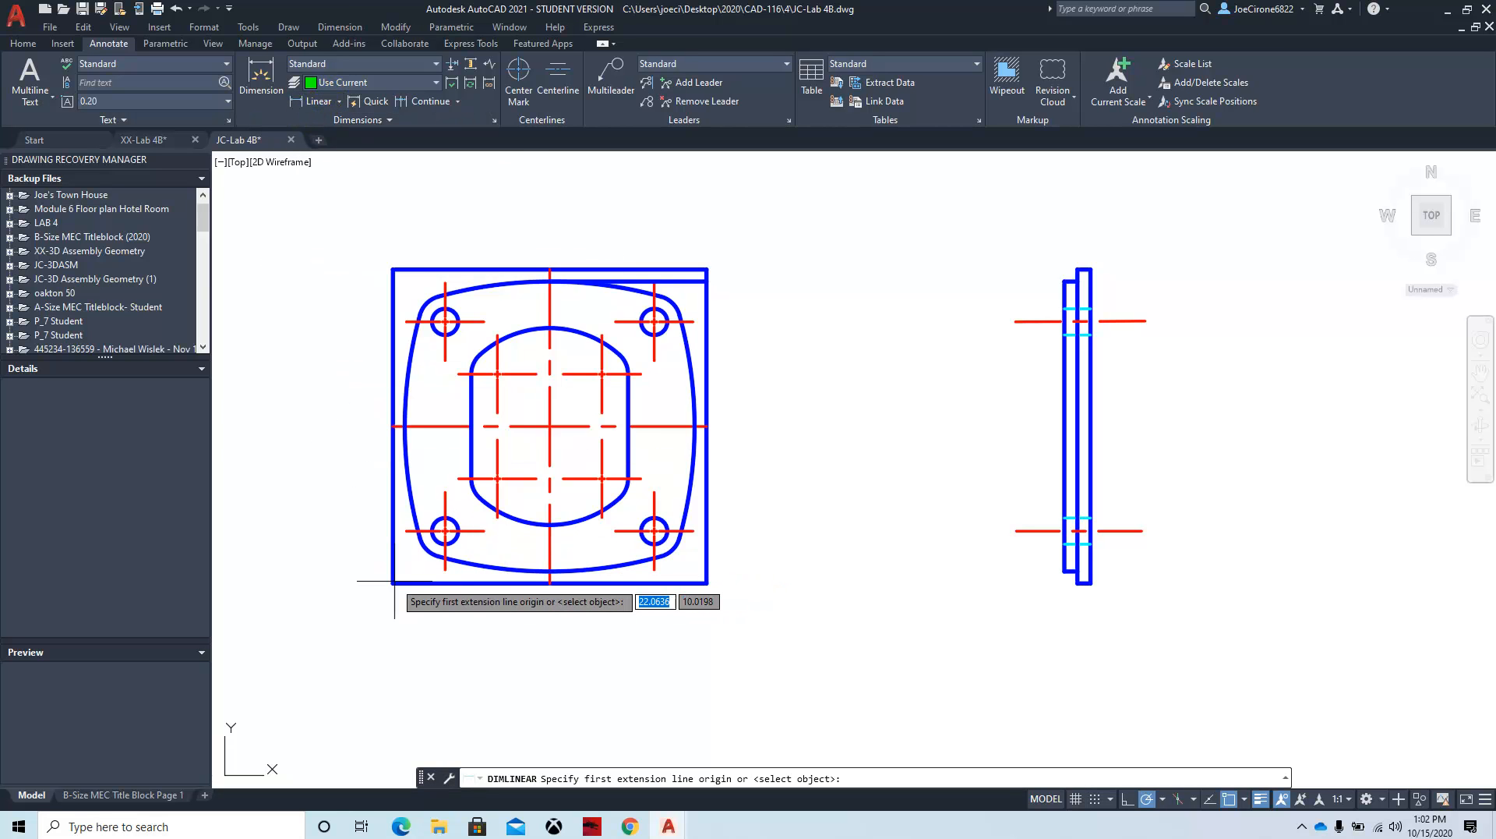
left_click(1243, 799)
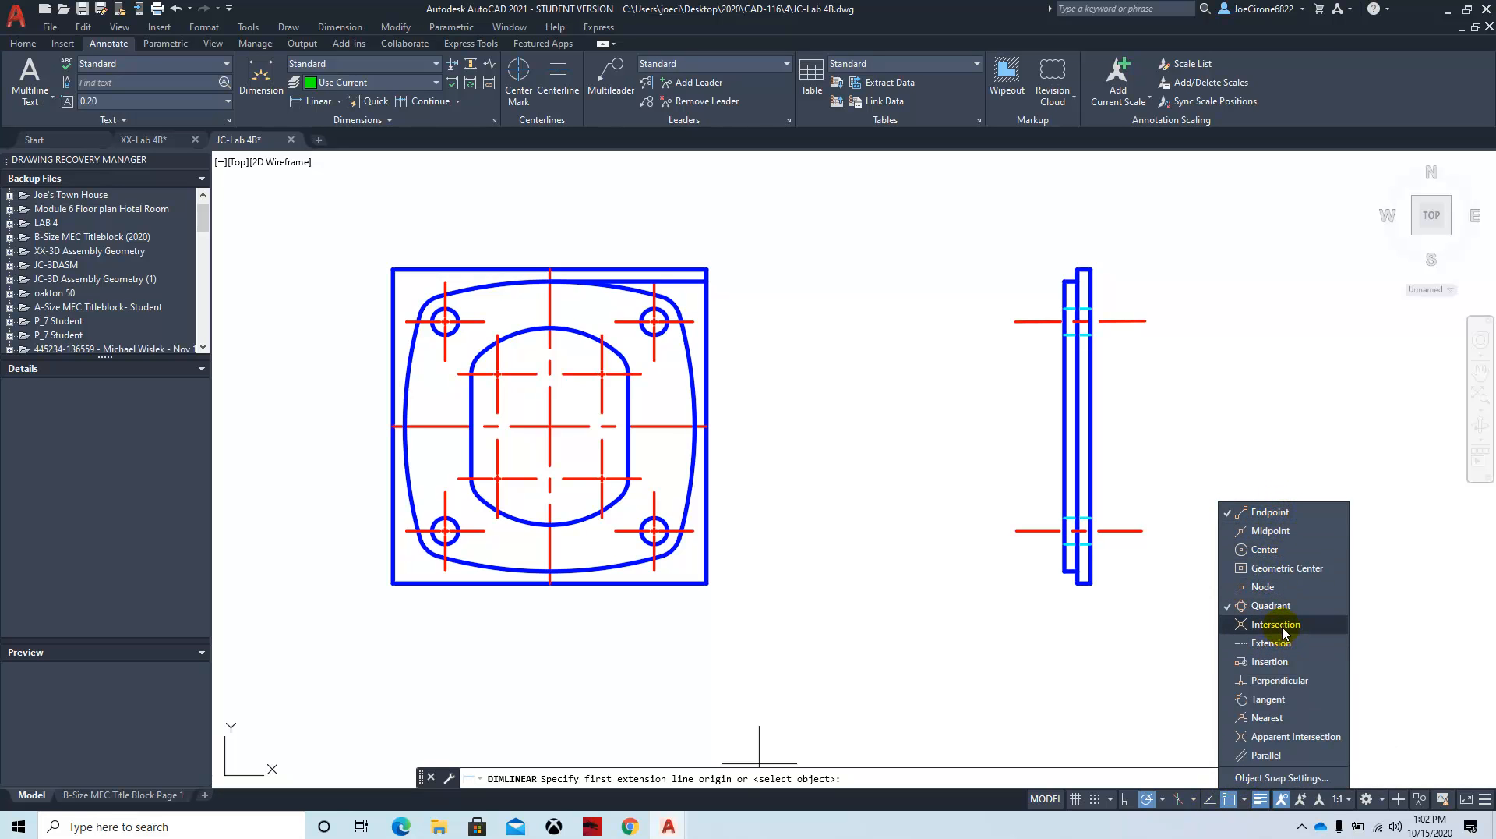
left_click(1264, 551)
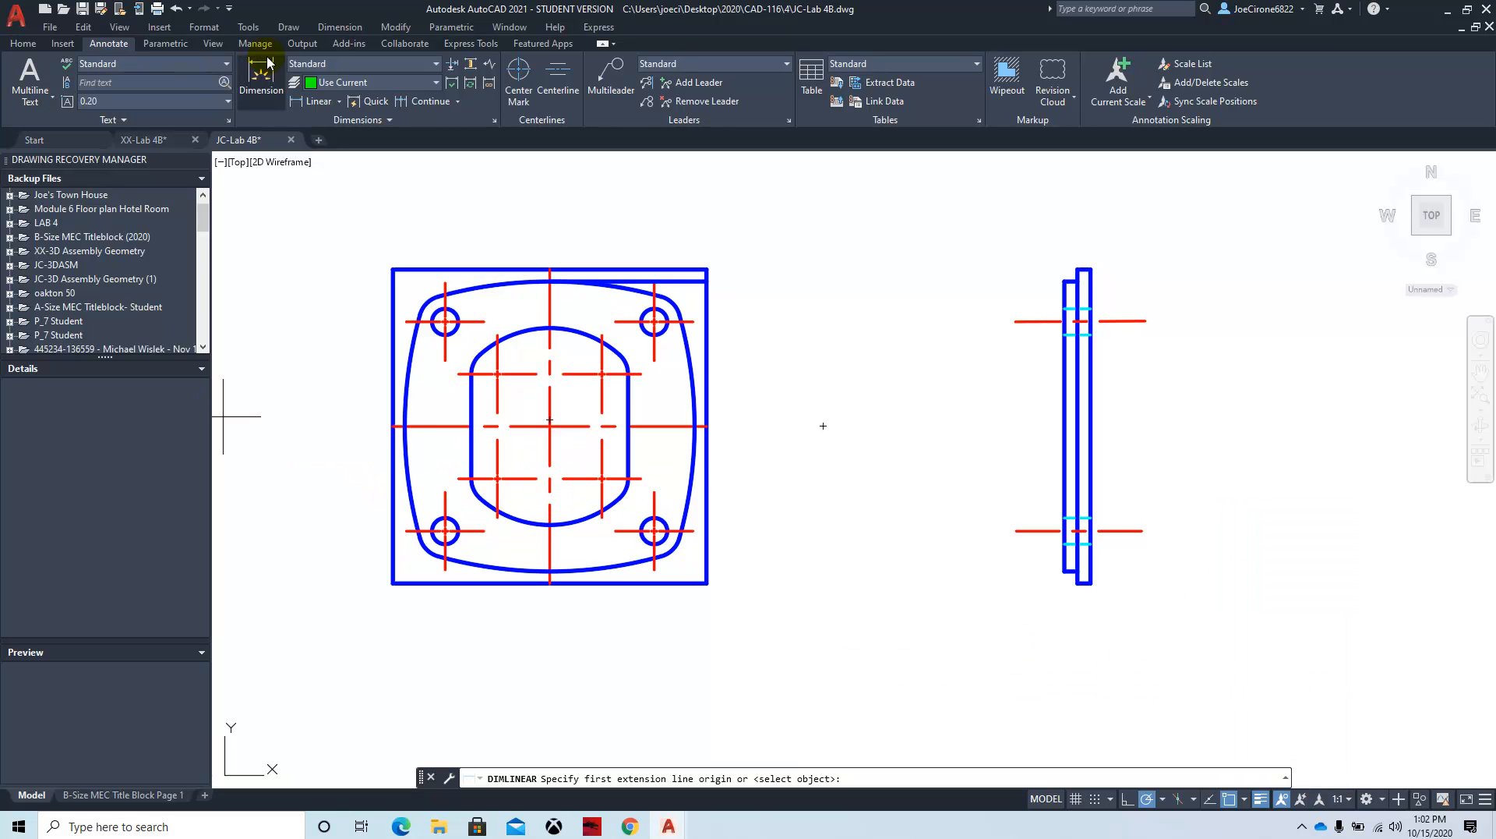
left_click(301, 103)
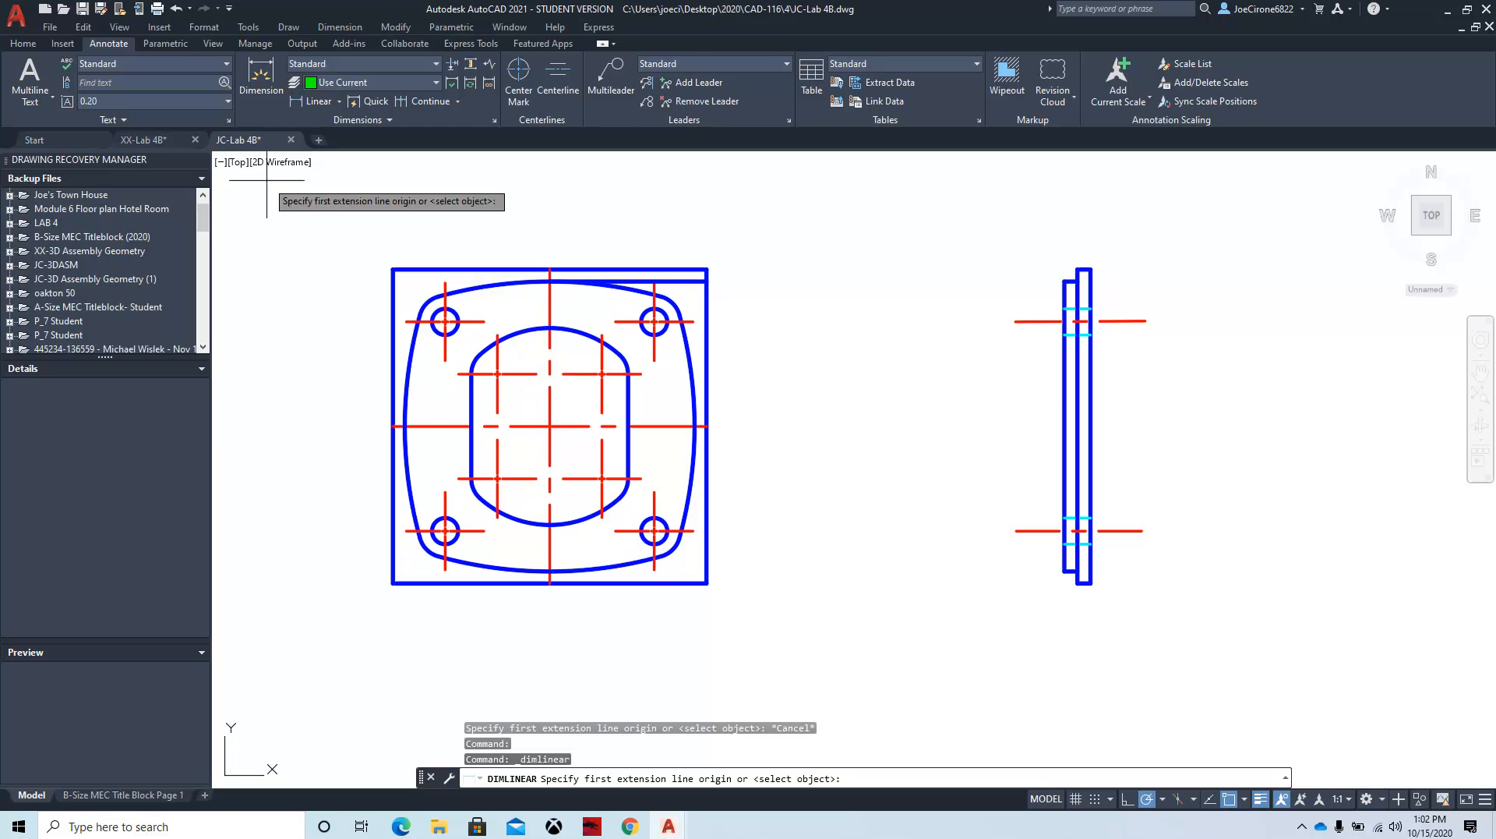
left_click(395, 584)
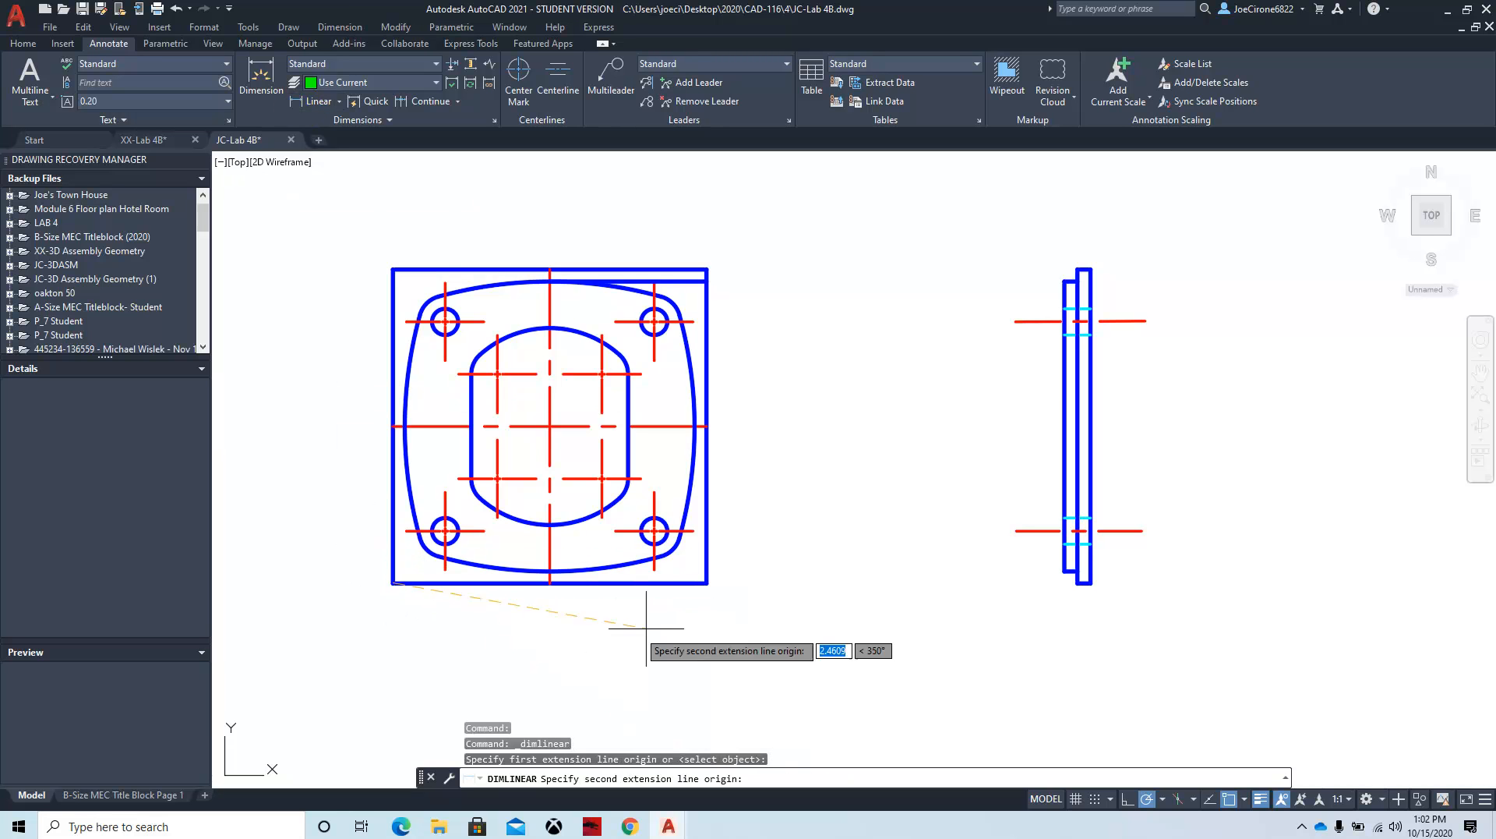
left_click(707, 584)
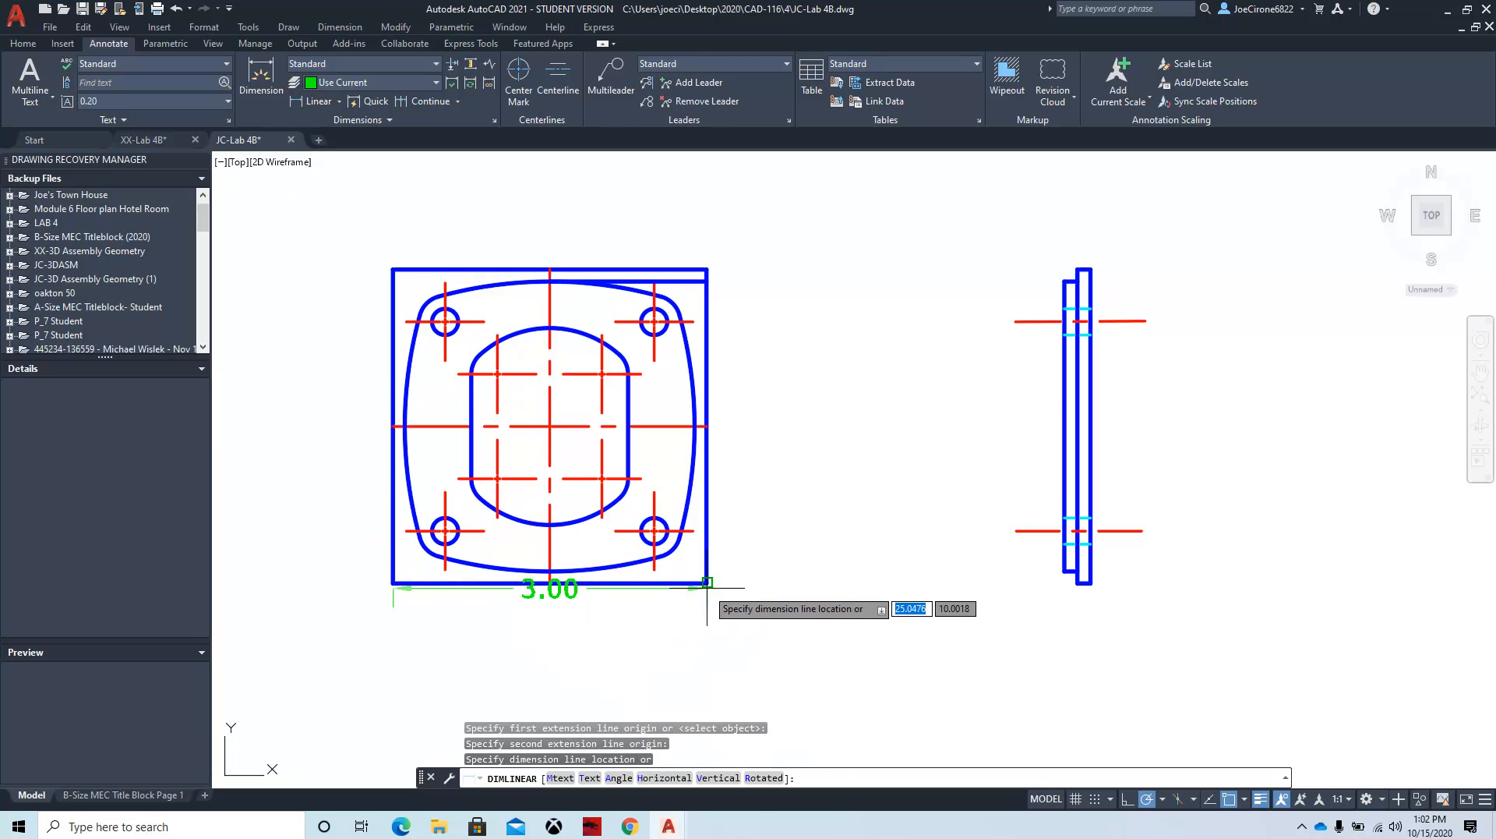
left_click(537, 692)
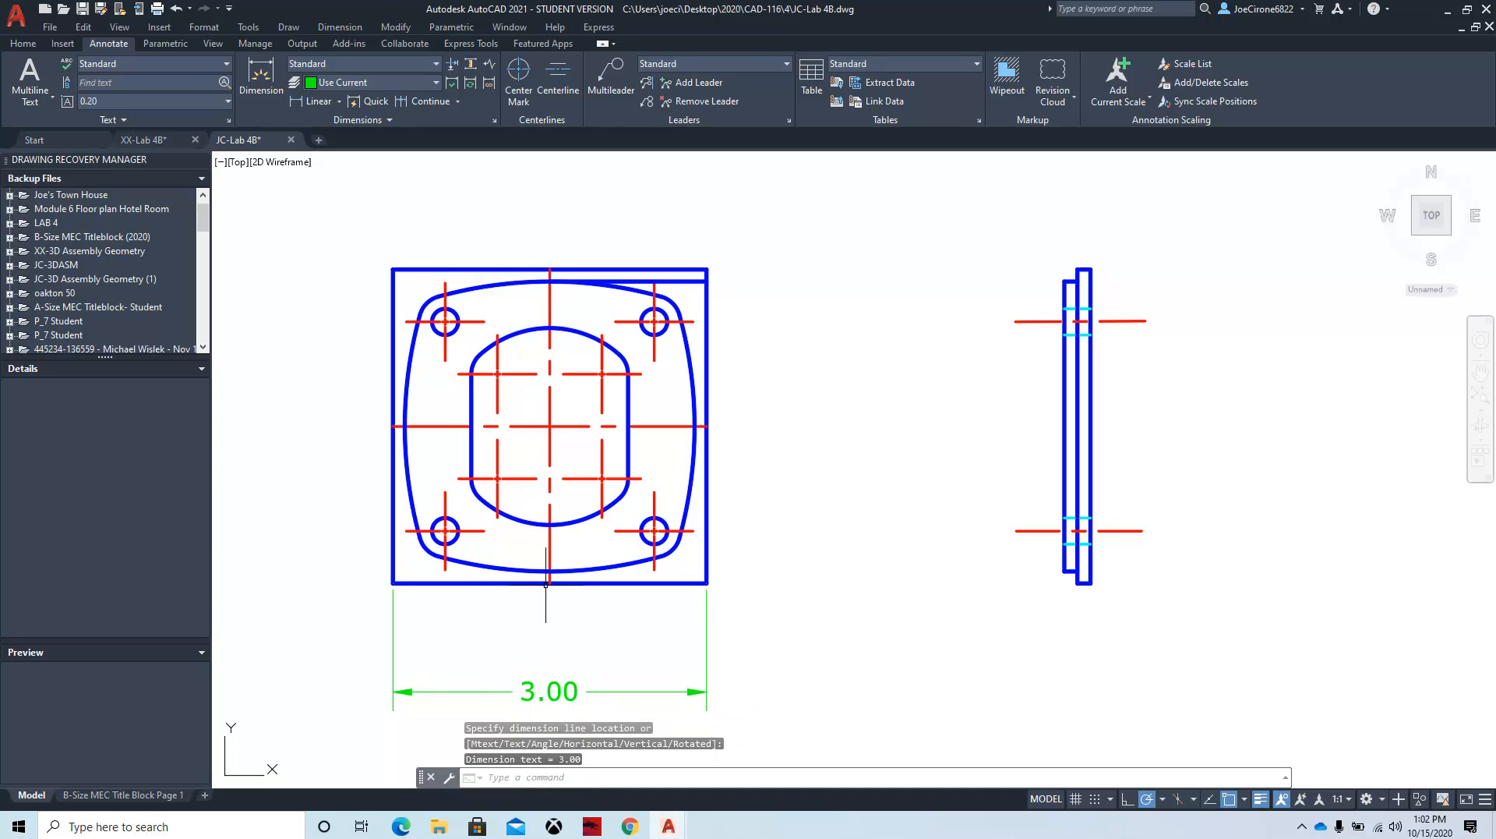
Step: Add a linear dimension from the plate's lower-left corner to the lower-left hole's vertical centerline, placed above the overall width dimension
right_click(304, 309)
left_click(338, 317)
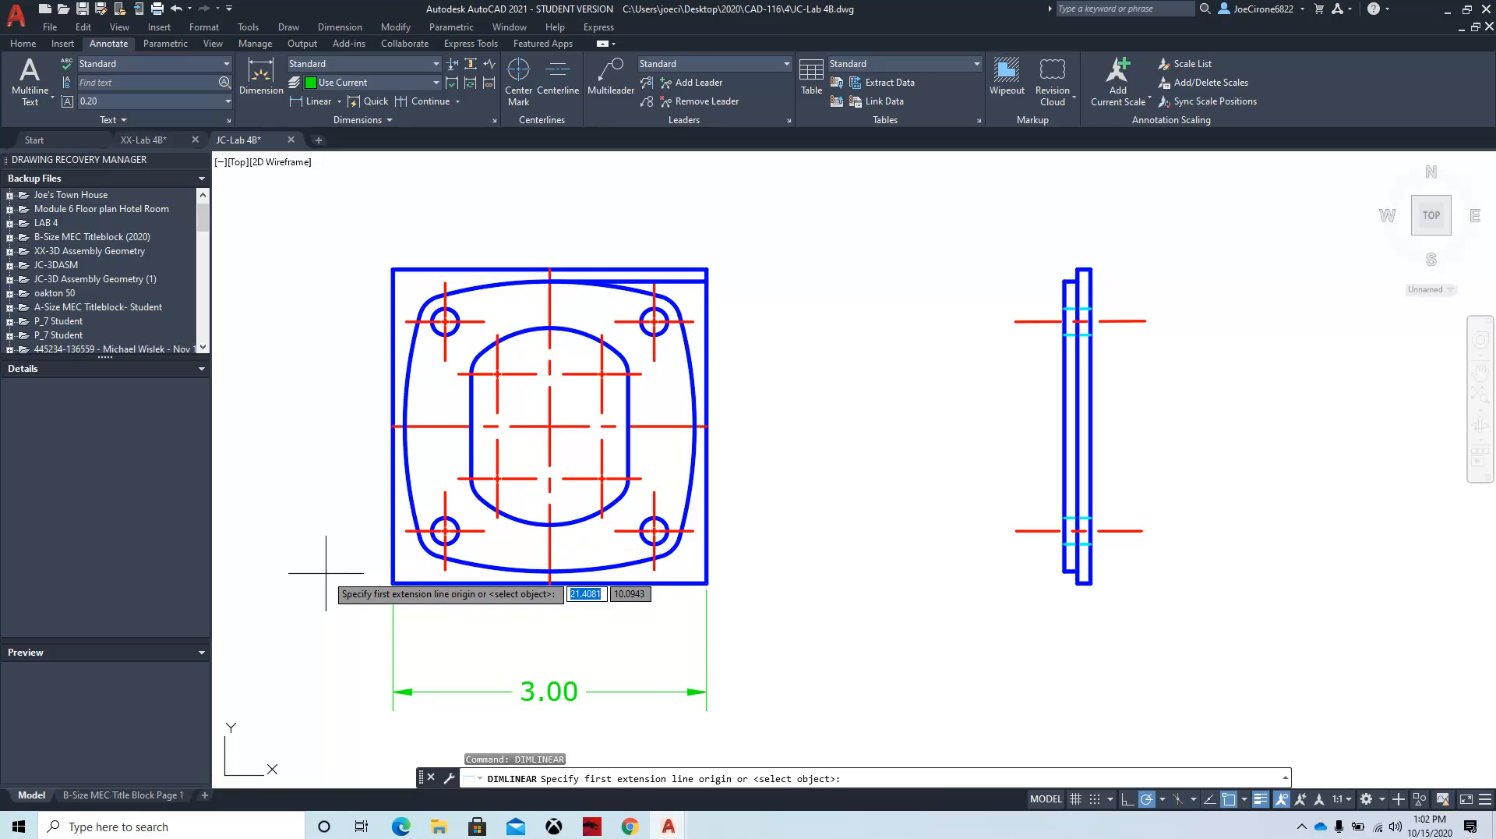
left_click(393, 582)
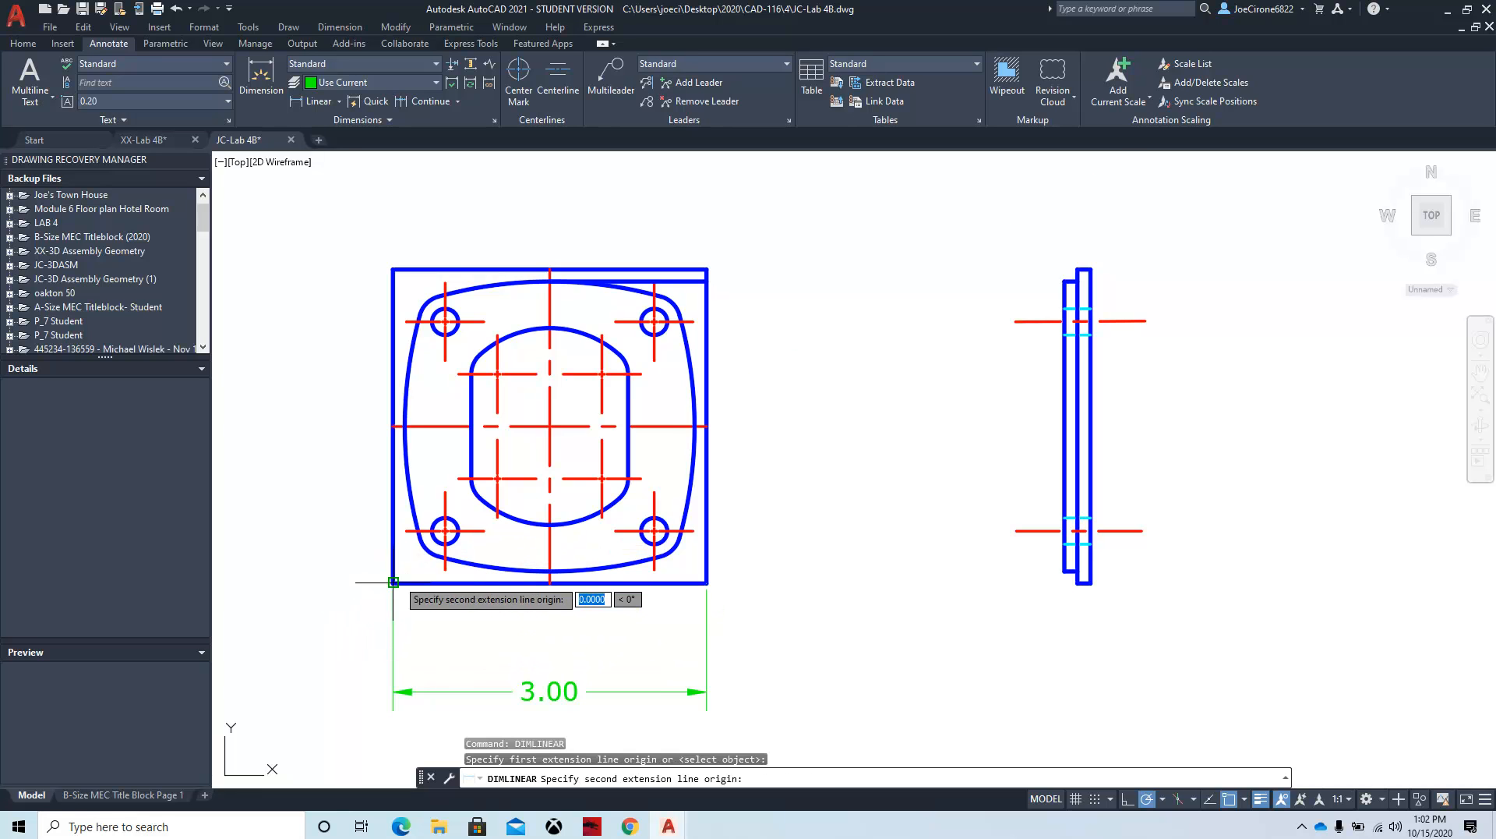
left_click(445, 571)
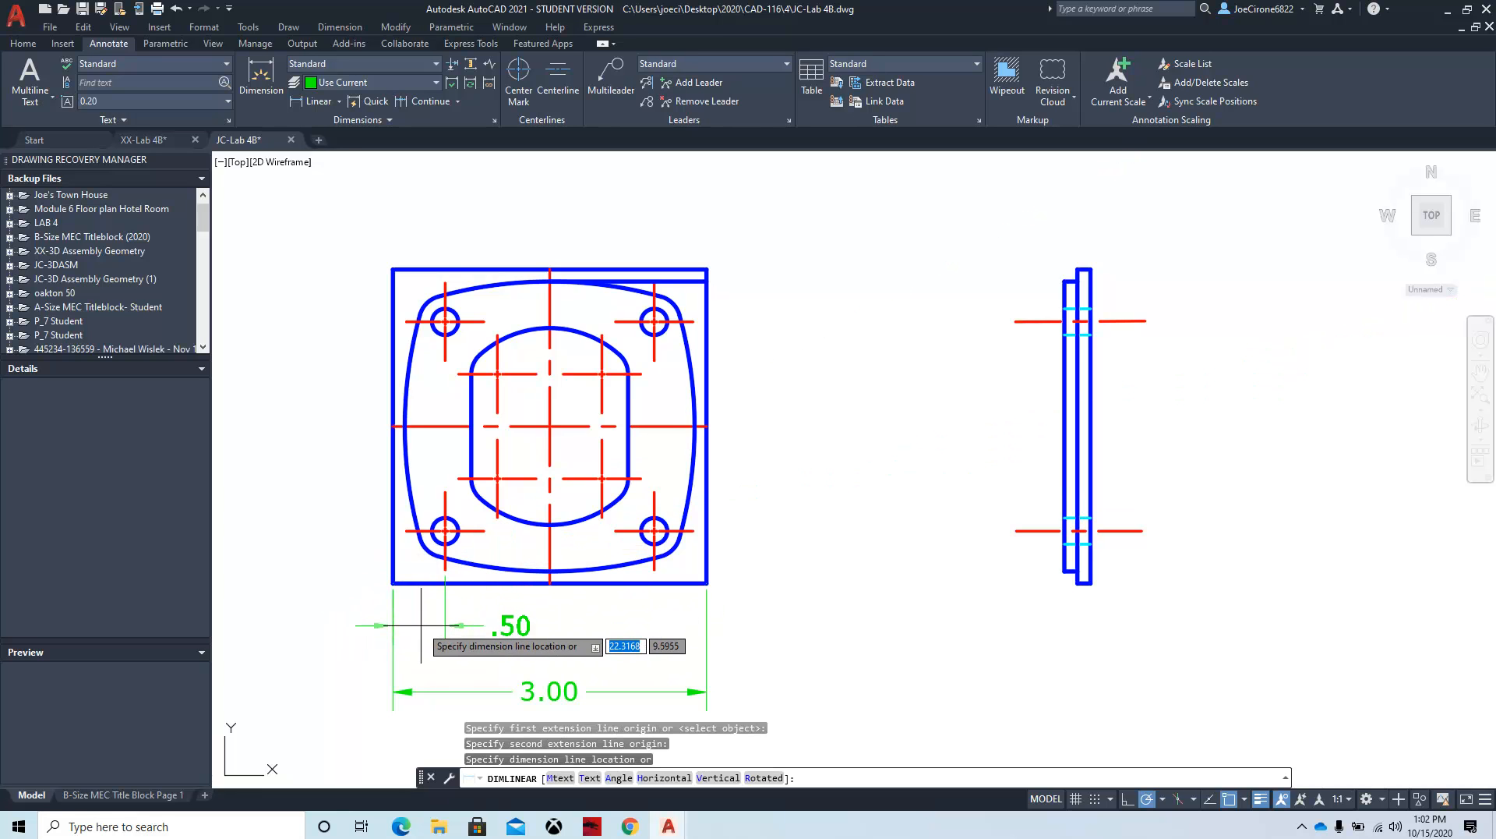
left_click(465, 626)
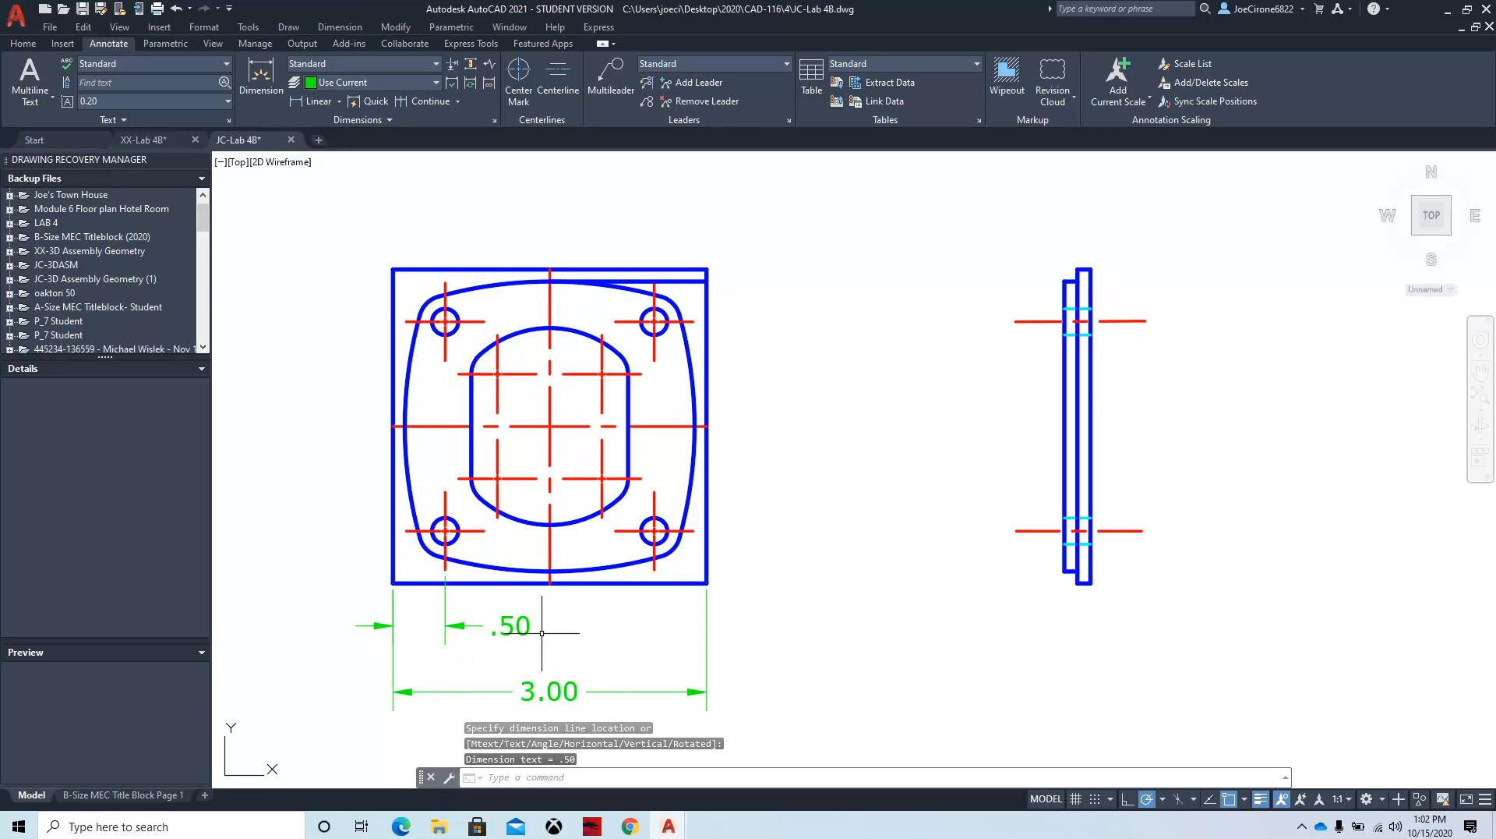
Step: Move the text of the corner-to-hole dimension outside its extension lines, to the left of the plate edge
left_click(508, 625)
left_click(510, 625)
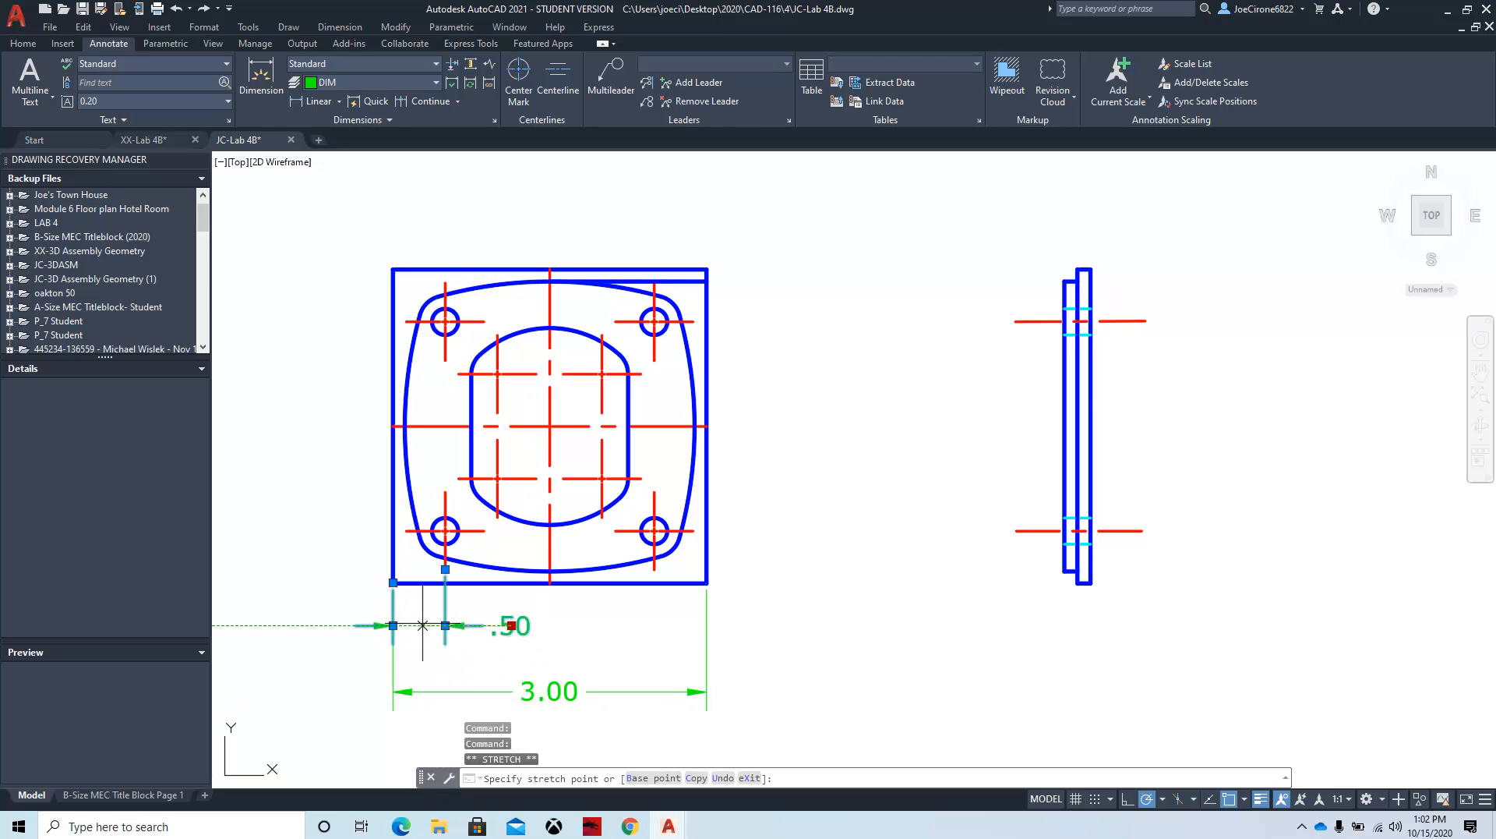
left_click(332, 625)
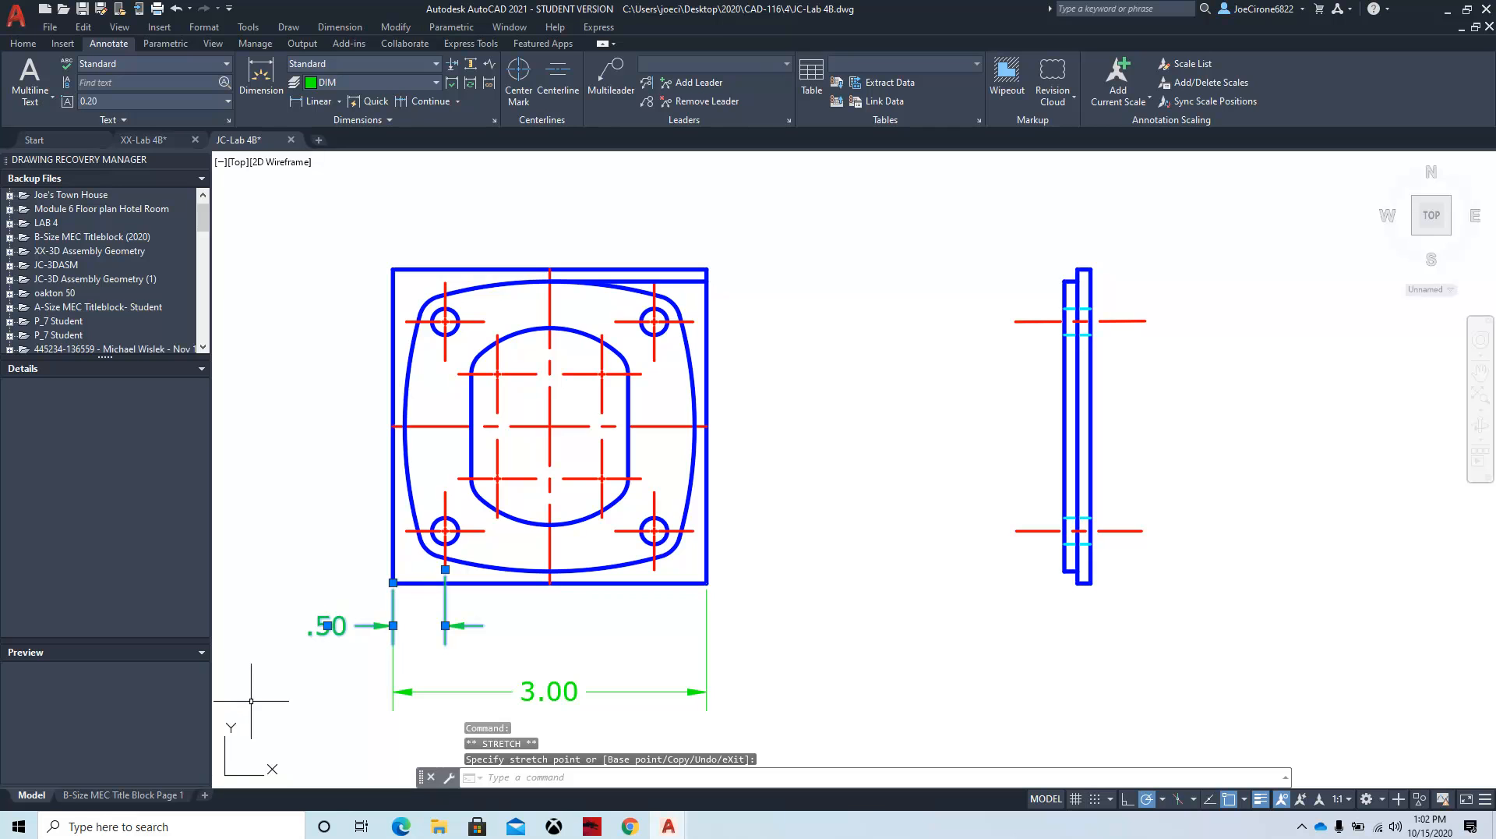
key("Escape")
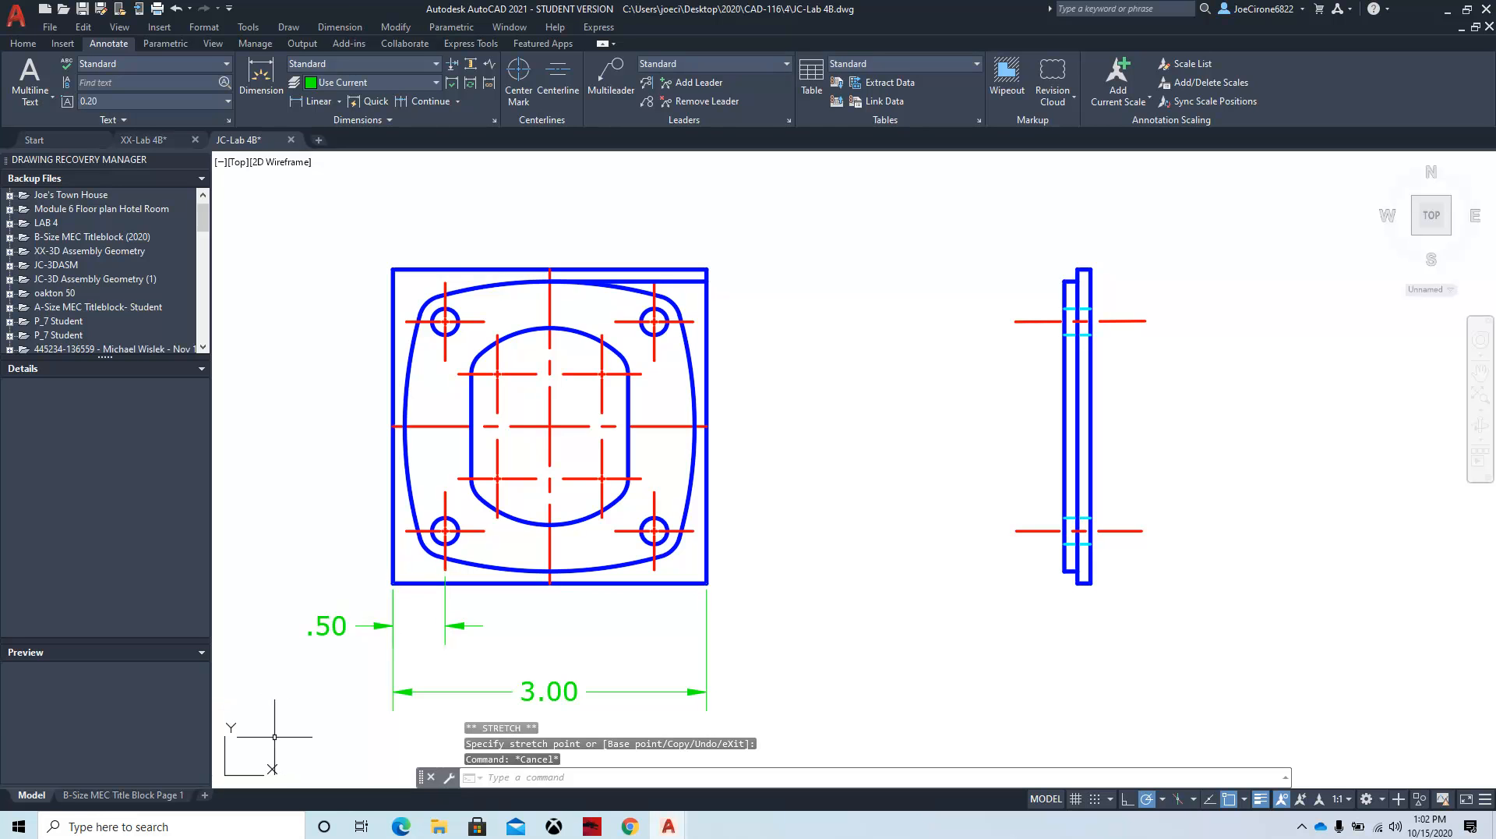
Step: Add a linear dimension for the horizontal spacing between the two lower hole centerlines, in line with the corner-to-hole dimension
left_click(315, 101)
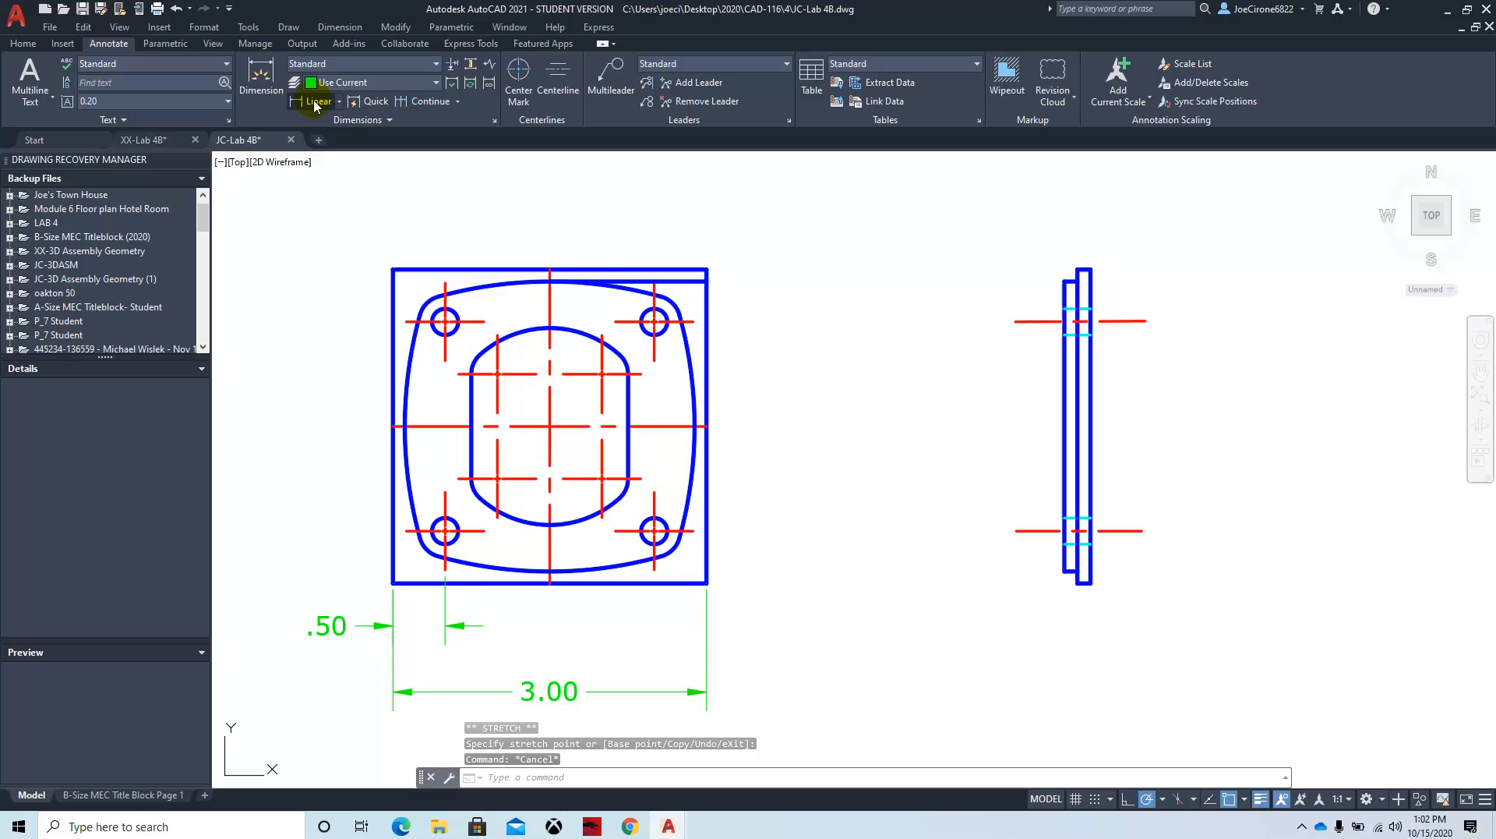
left_click(455, 585)
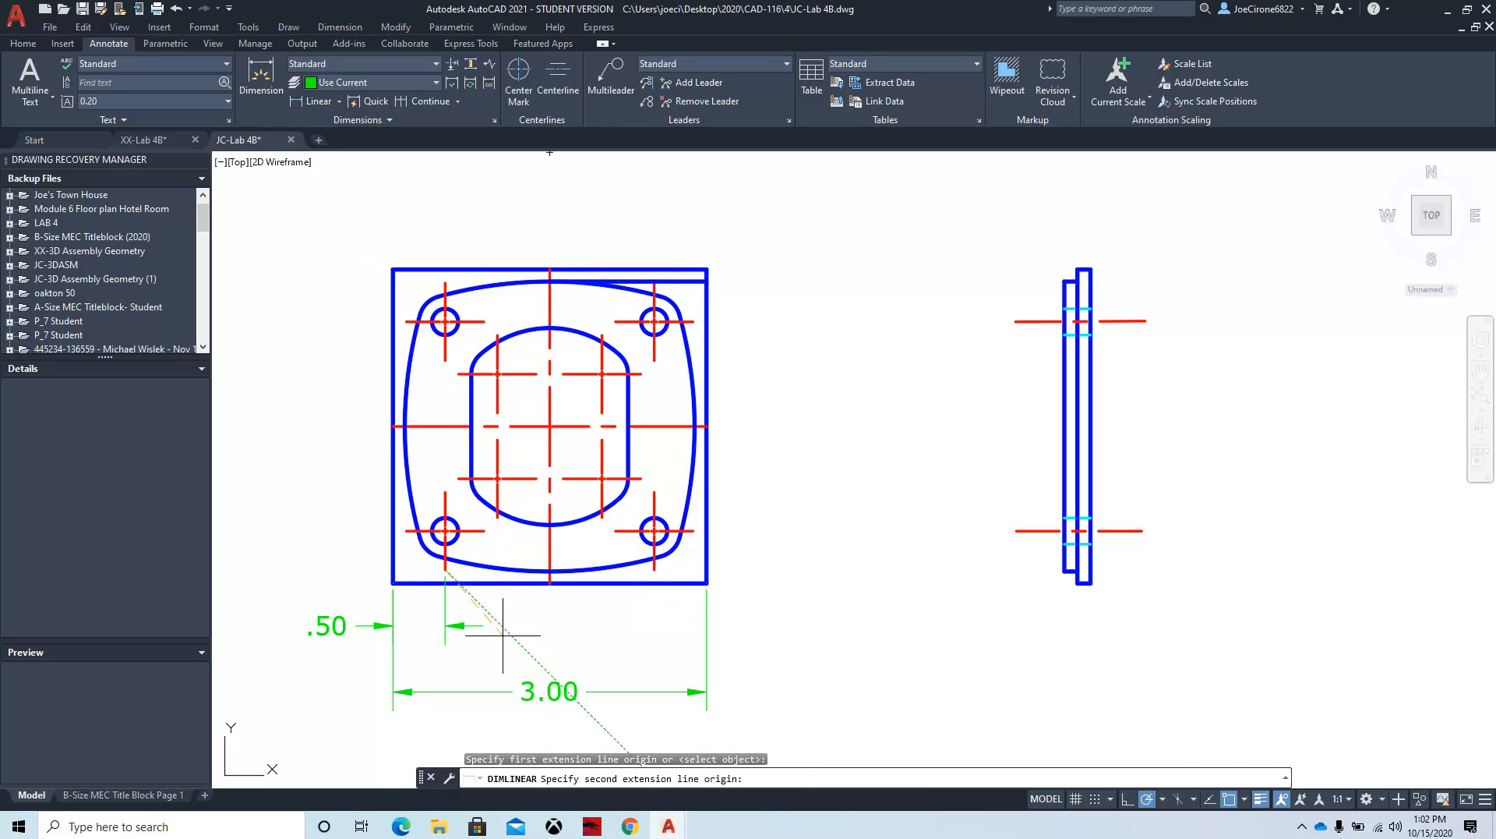
left_click(655, 581)
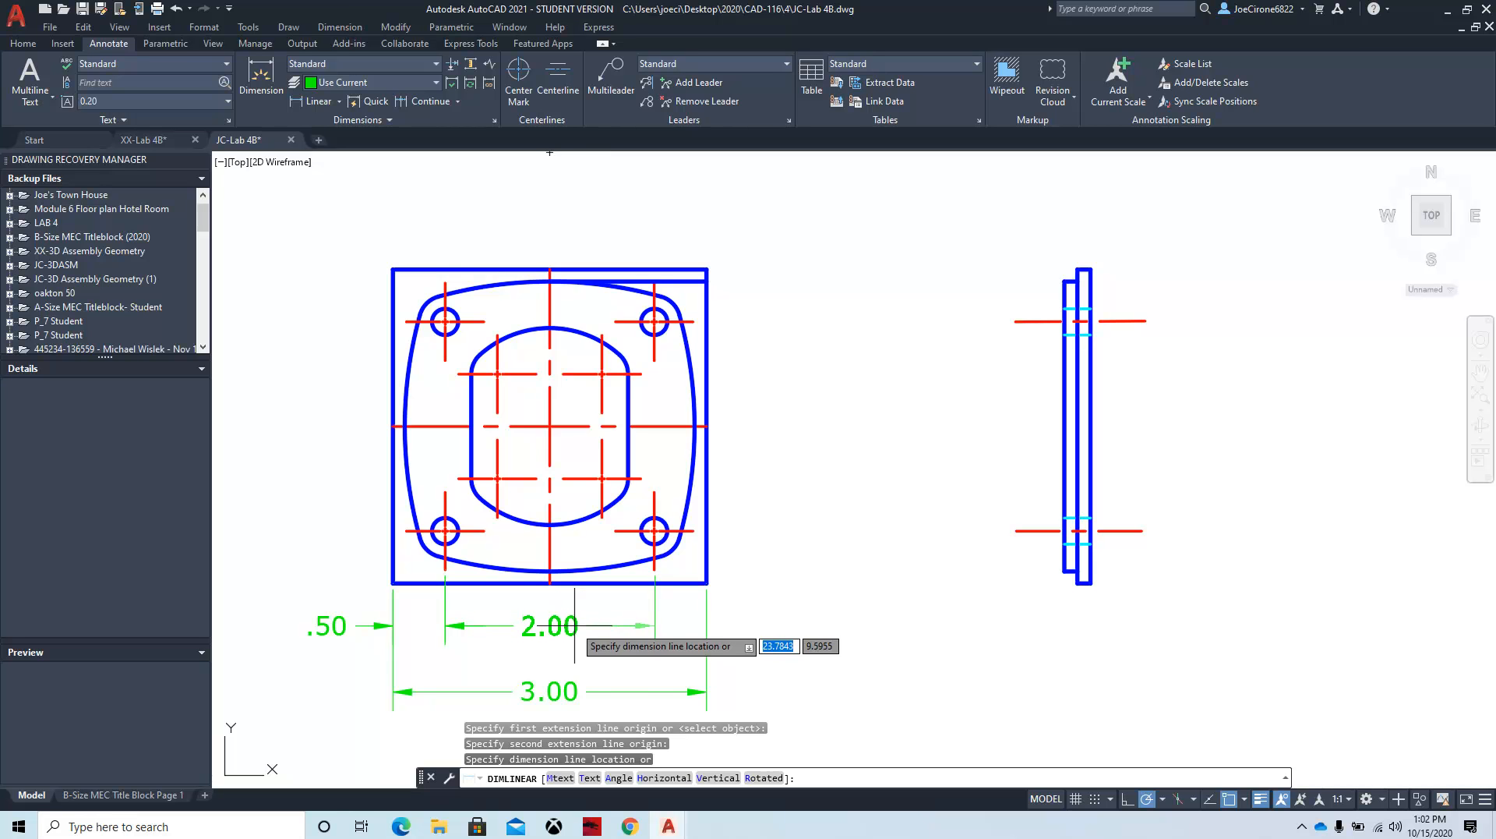
left_click(575, 625)
Step: Move the horizontal hole-spacing dimension down, just above the overall width dimension
left_click(477, 626)
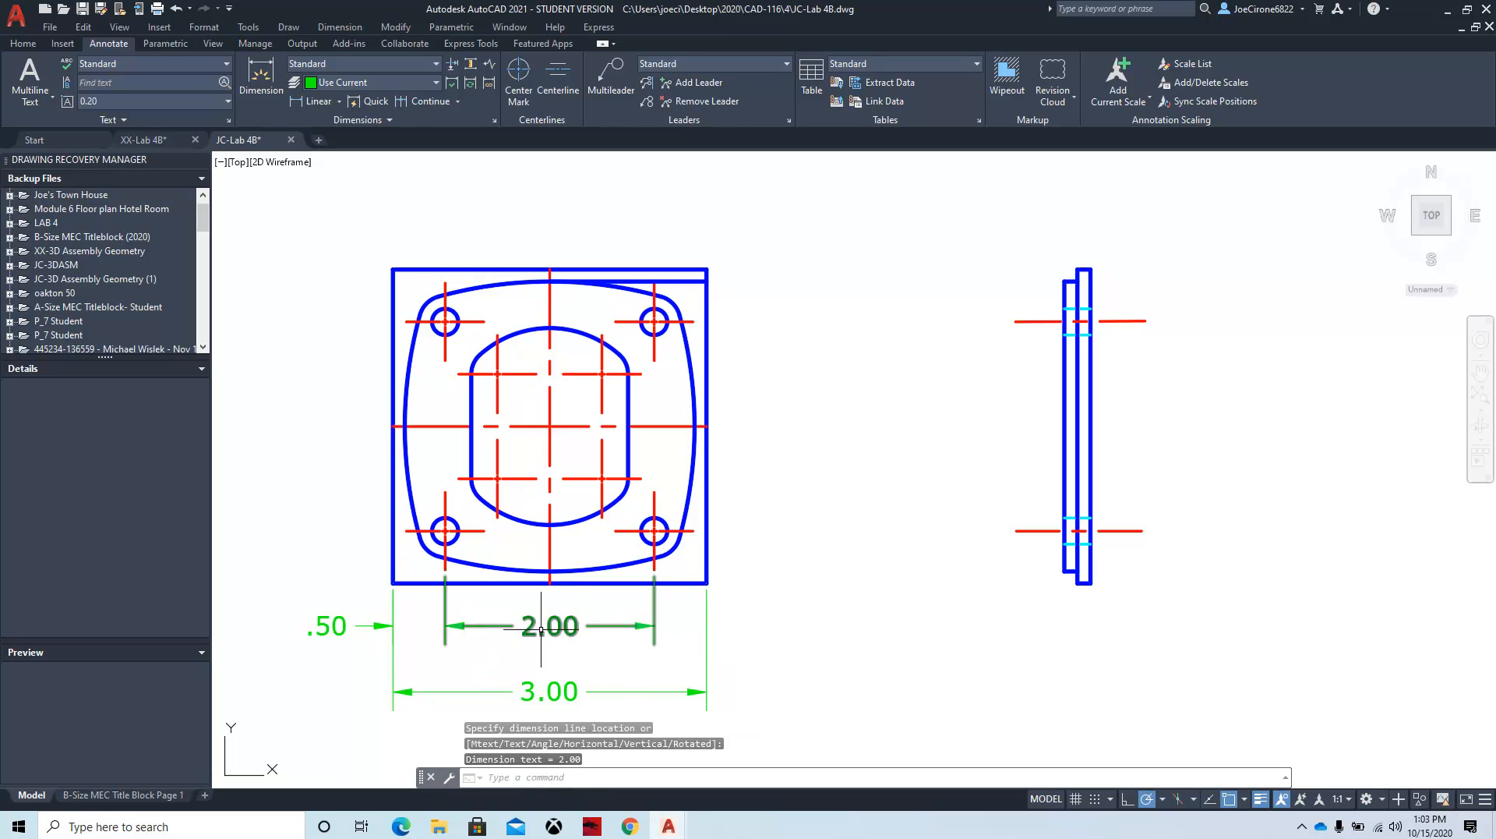
left_click(550, 625)
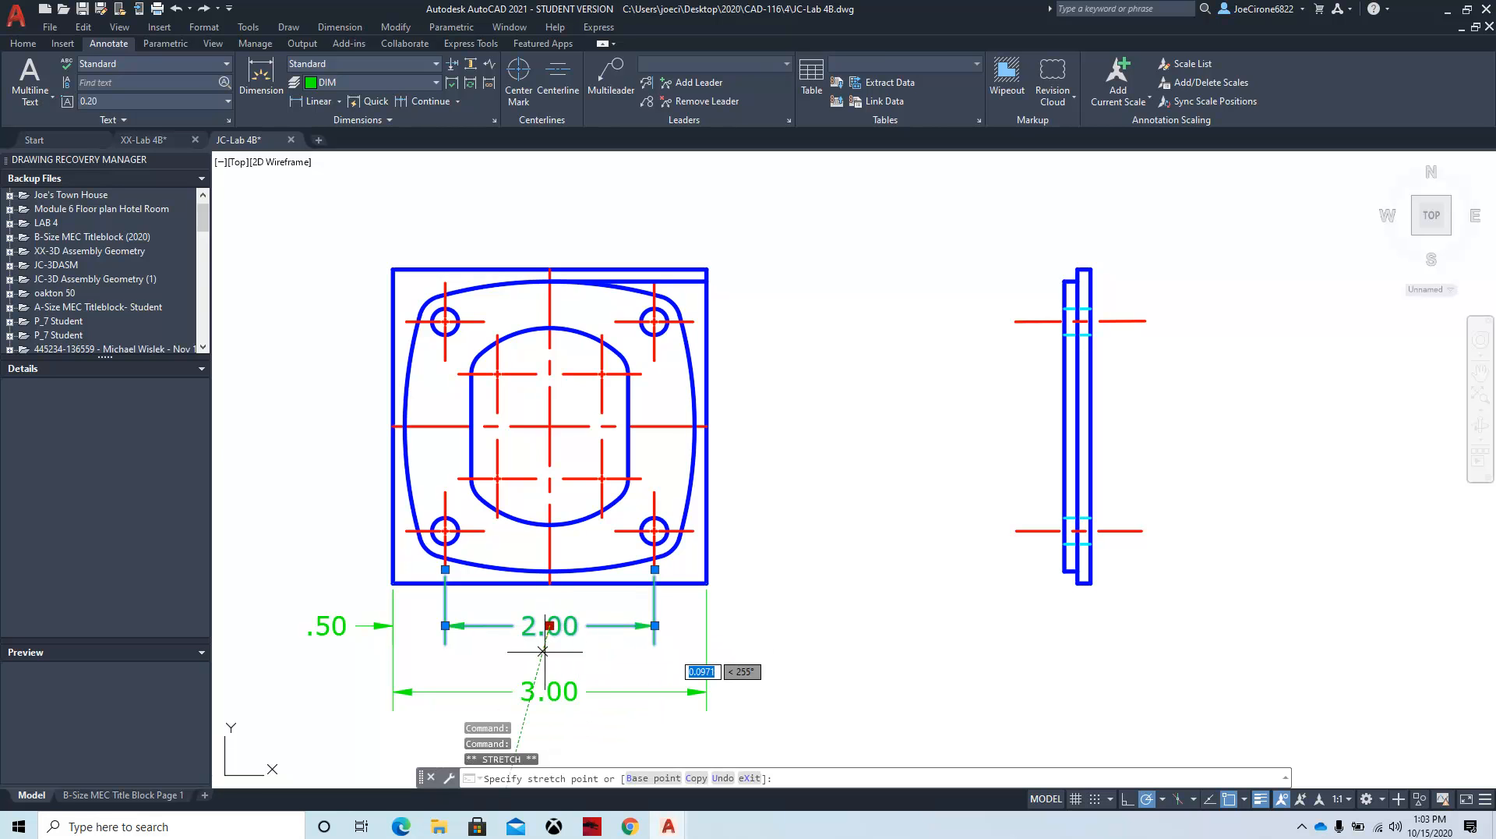
left_click(550, 660)
key("Escape")
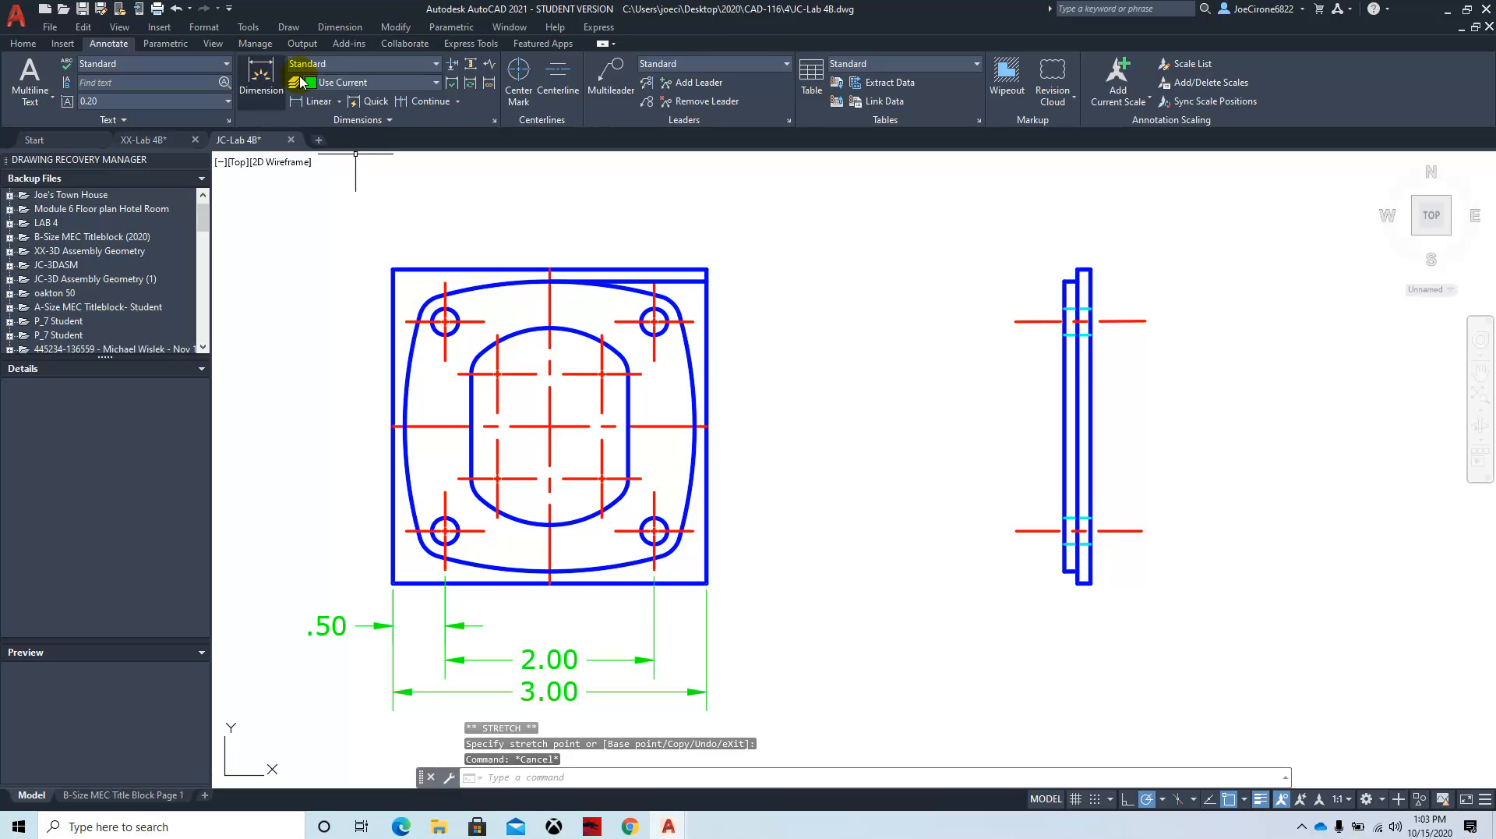
Step: Add a linear dimension between the two lower vertical centerlines of the central opening's corner arcs, above the hole-spacing dimension
left_click(320, 102)
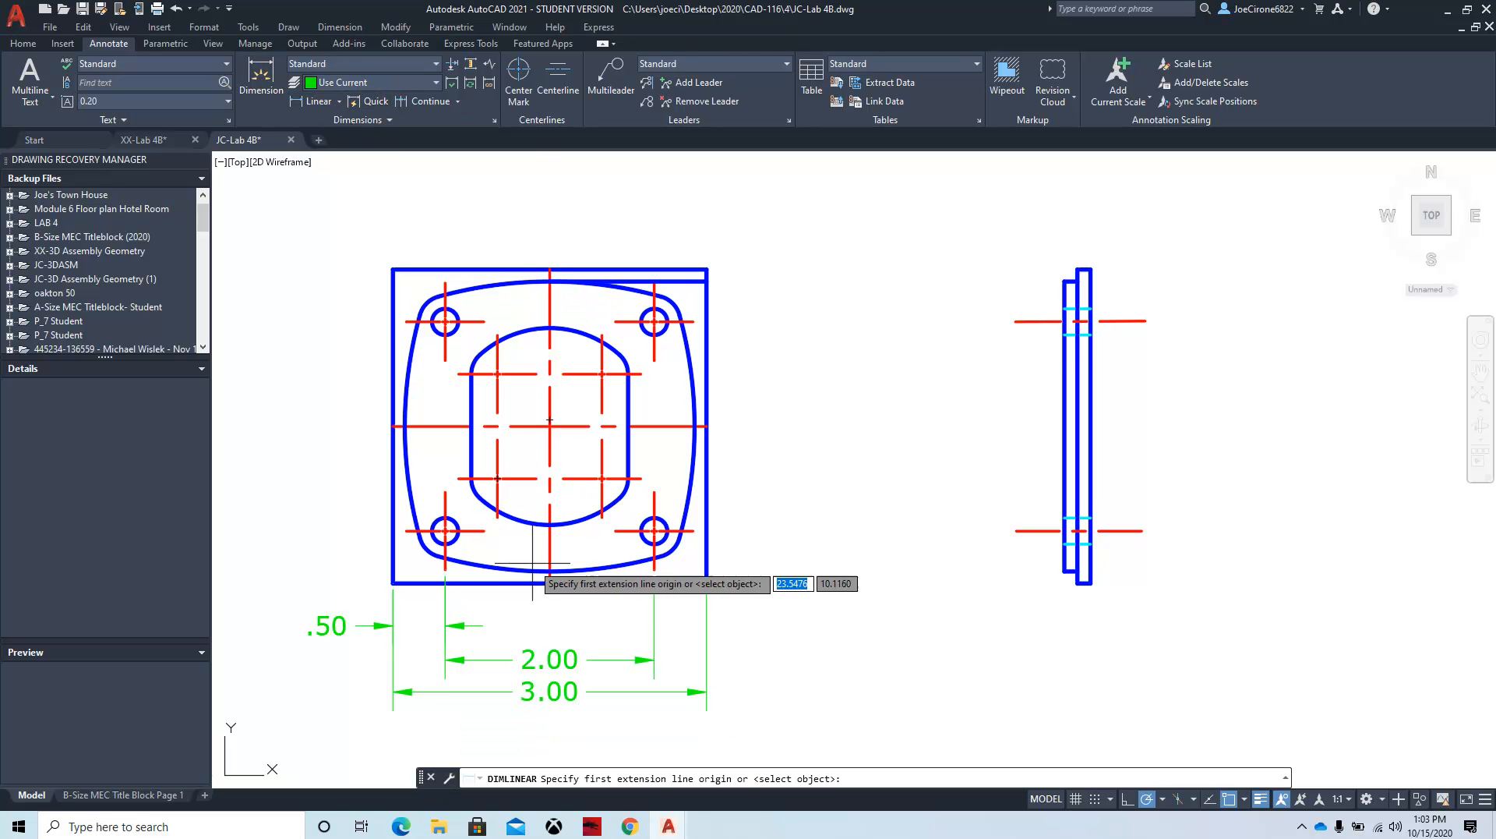
left_click(497, 516)
left_click(602, 516)
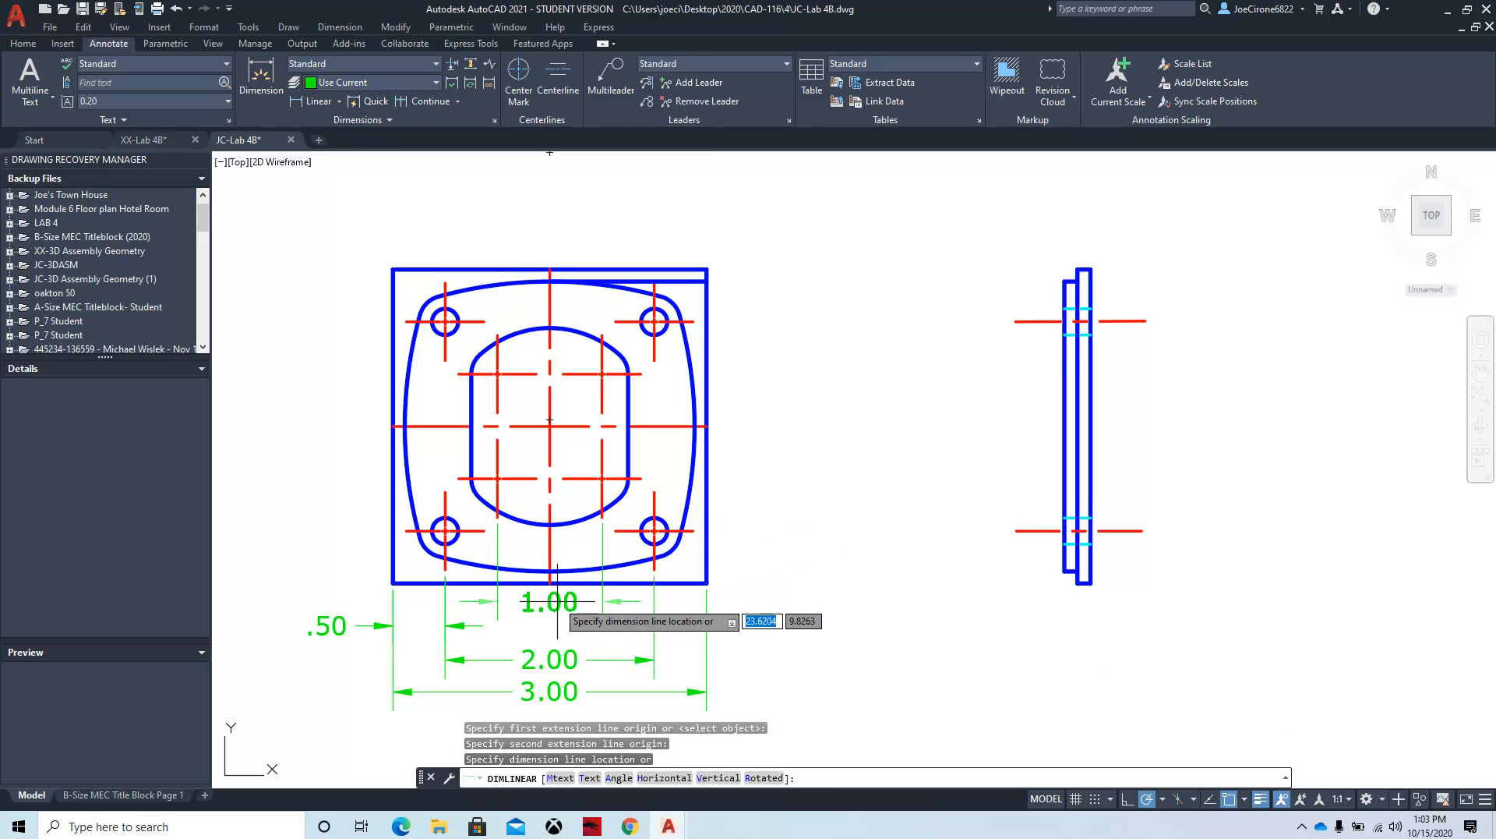
left_click(557, 616)
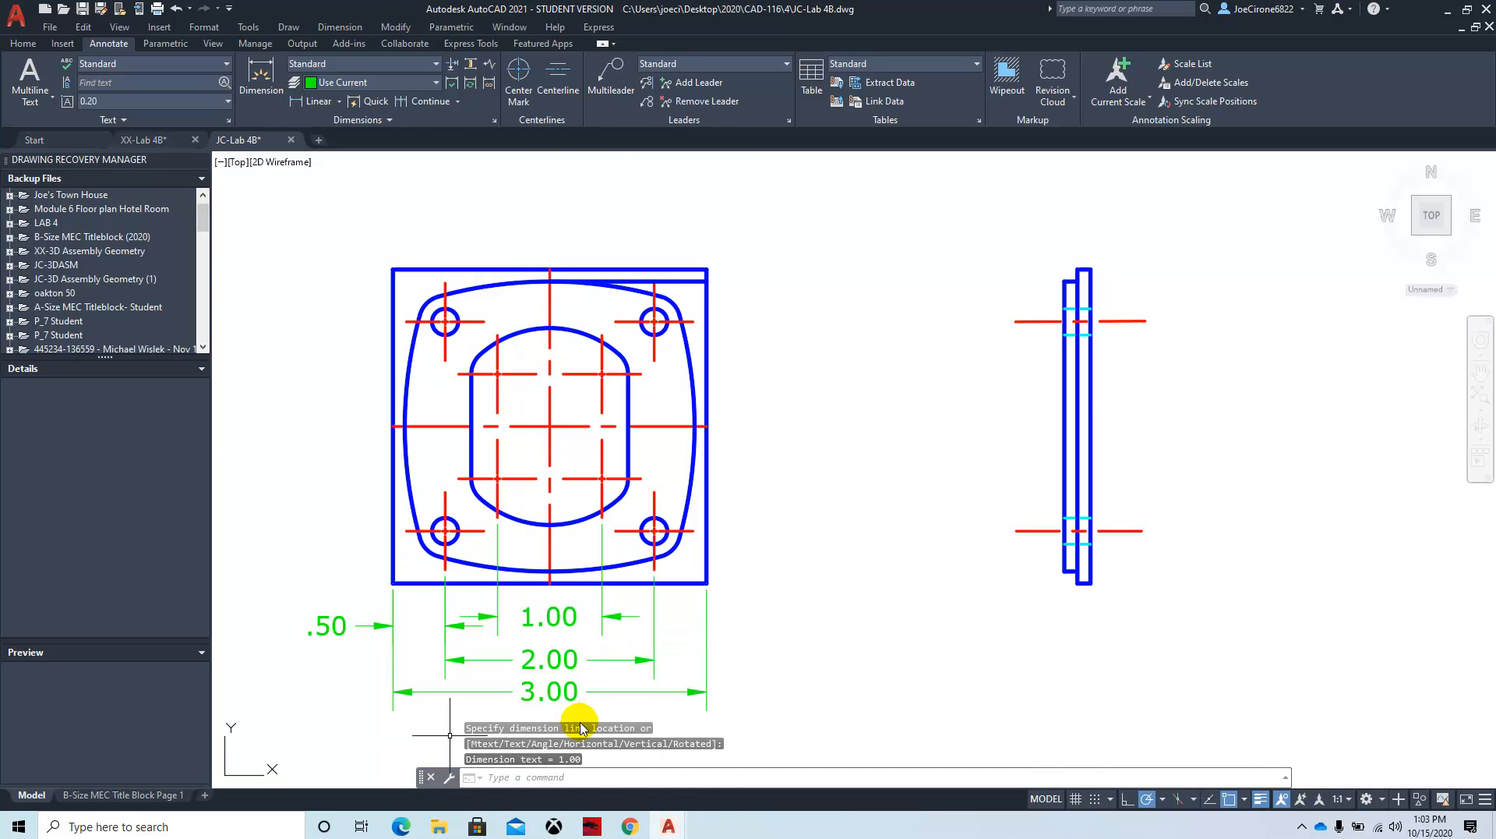
Step: Add a vertical linear dimension for the plate's overall height to the right of the front view
middle_click_drag(661, 635, 582, 613)
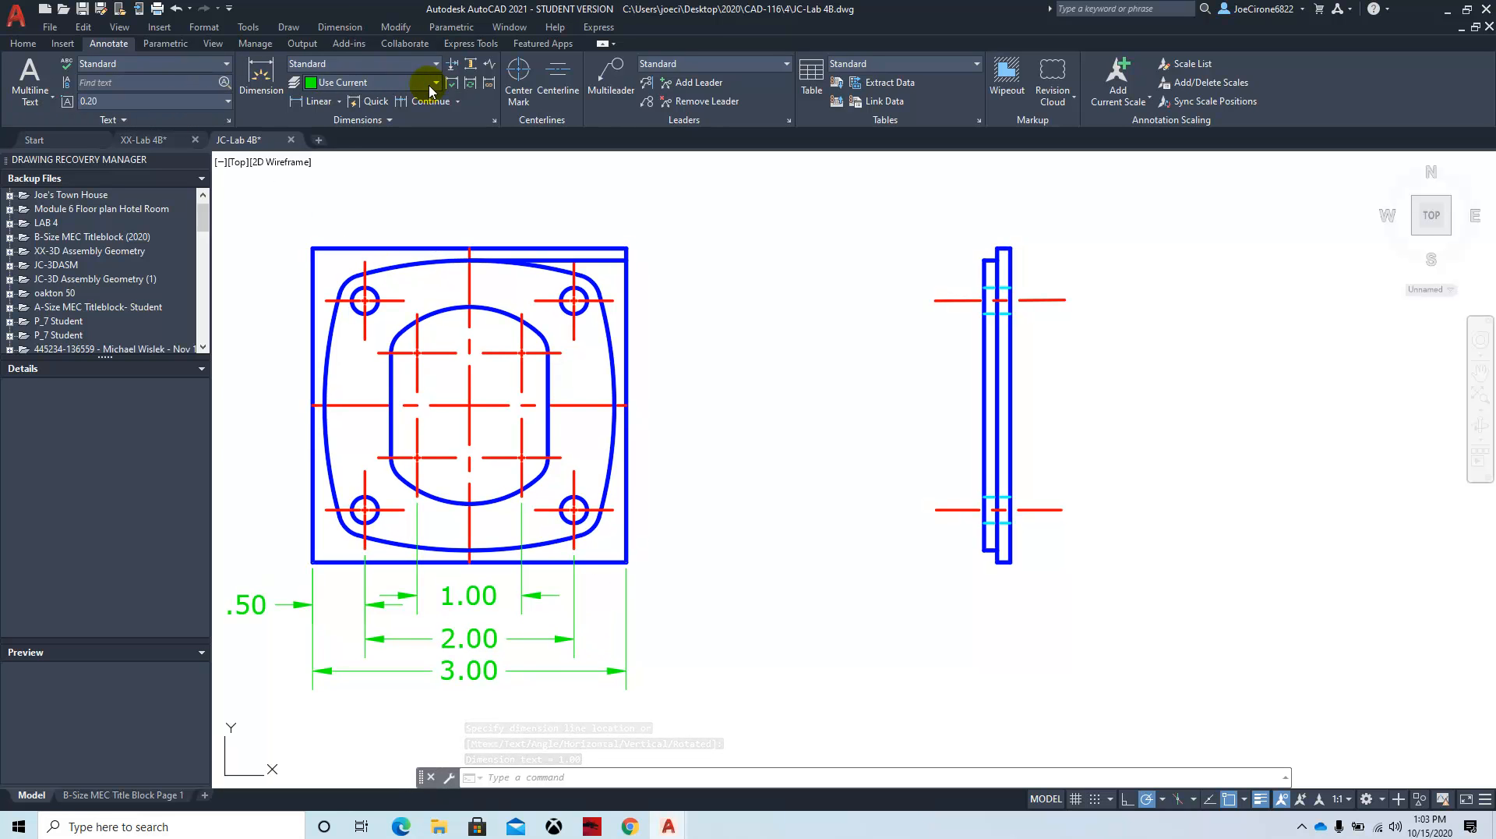
left_click(310, 102)
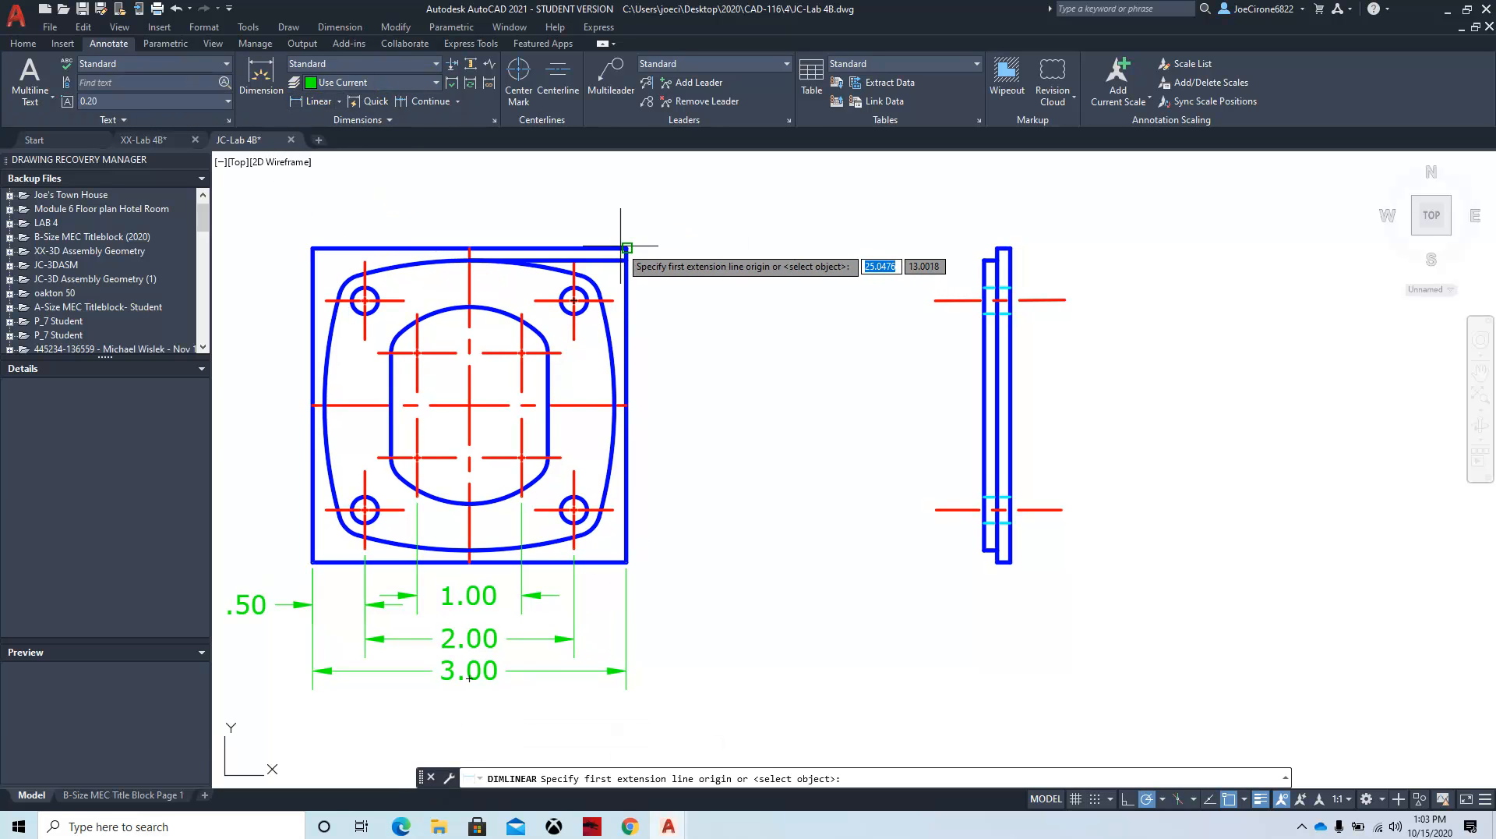
left_click(627, 249)
left_click(628, 561)
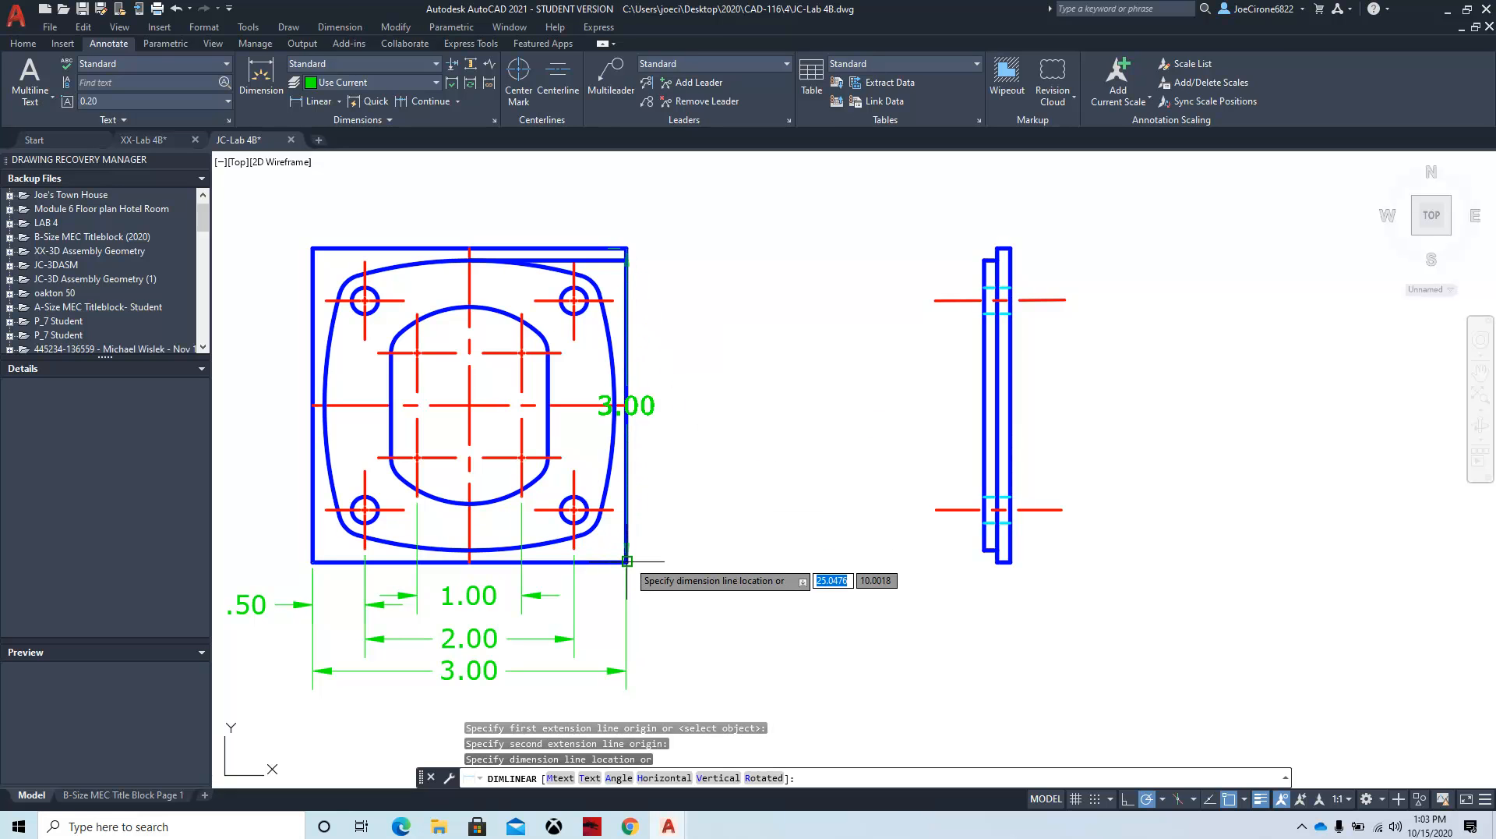
left_click(749, 441)
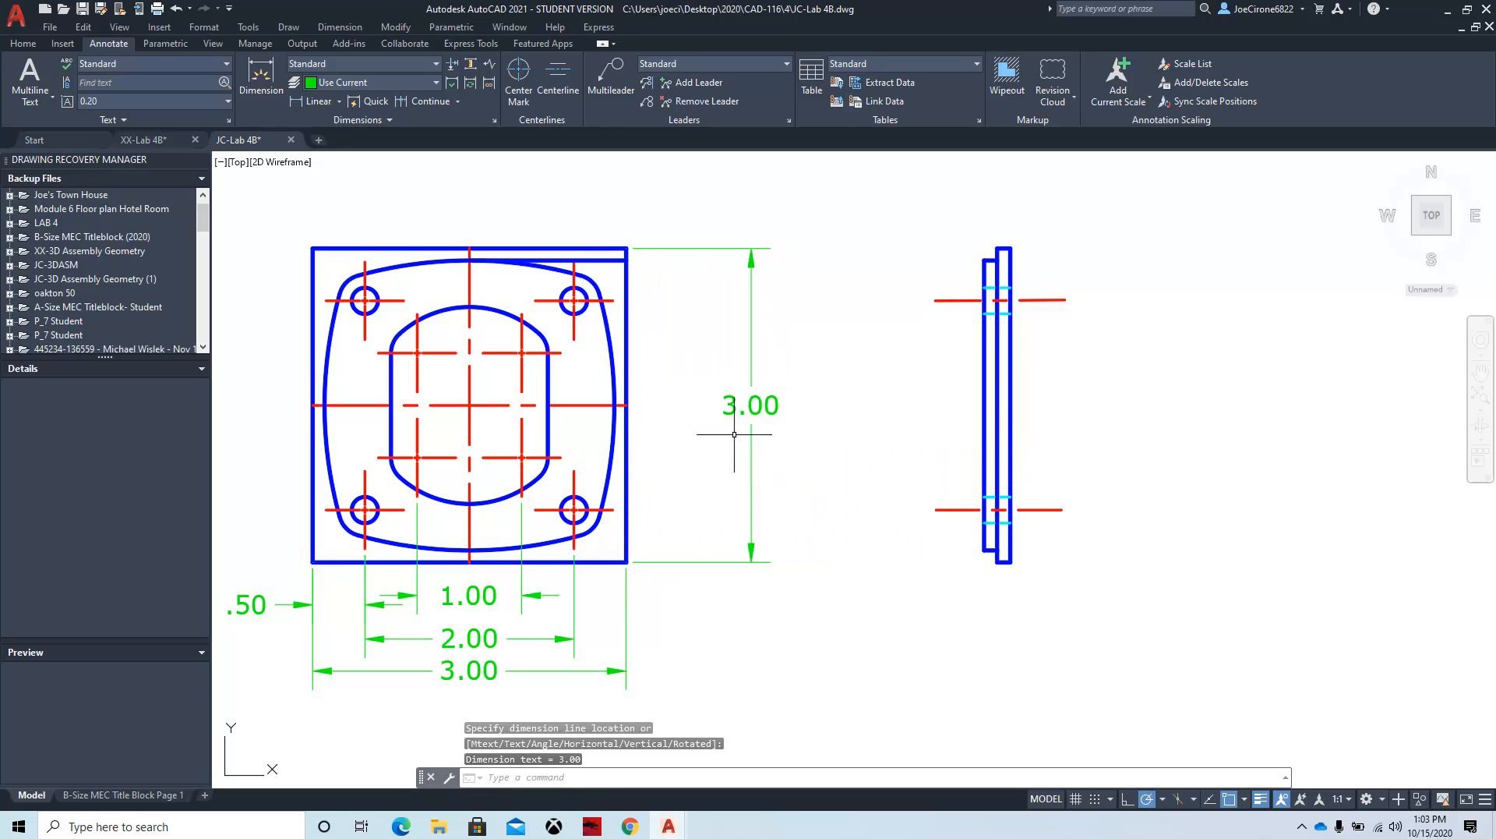
Step: Delete the leftover horizontal line between the top of the curved outline and the plate's right edge
left_click(607, 262)
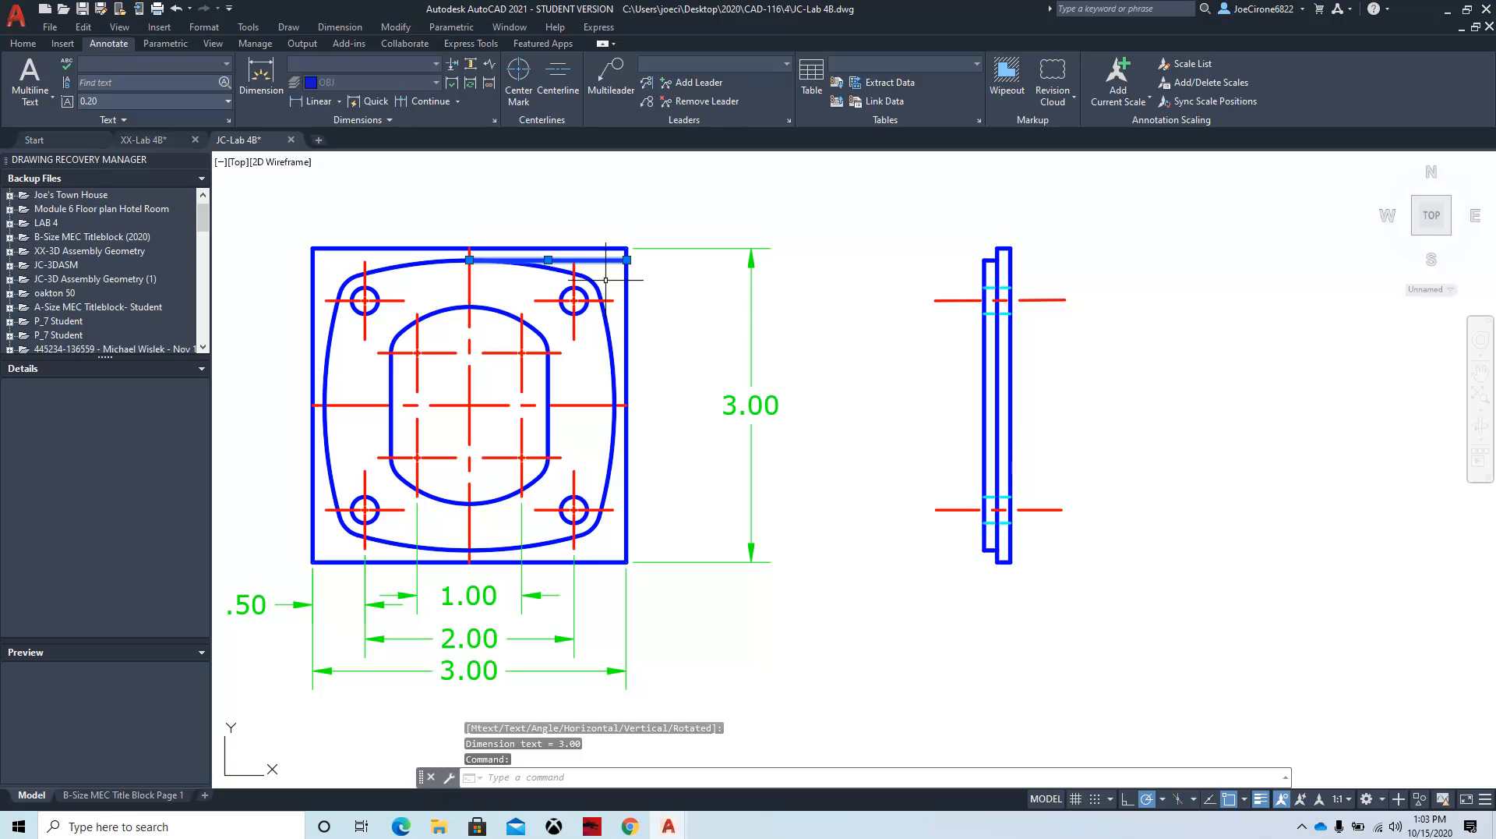
key("Delete")
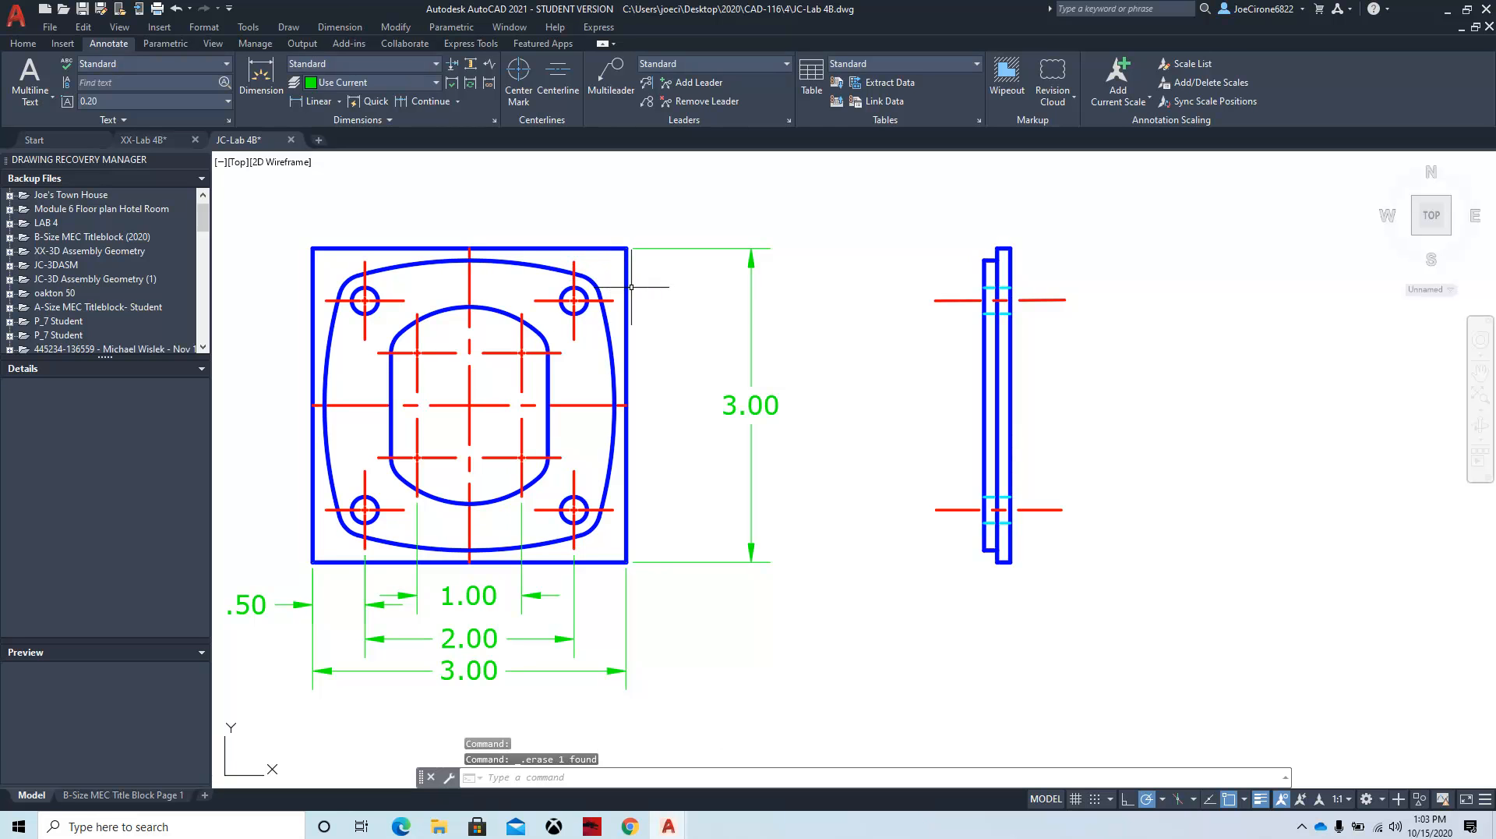
Step: Add a vertical linear dimension between the two right-hand hole centerlines, inside the overall height dimension
left_click(315, 101)
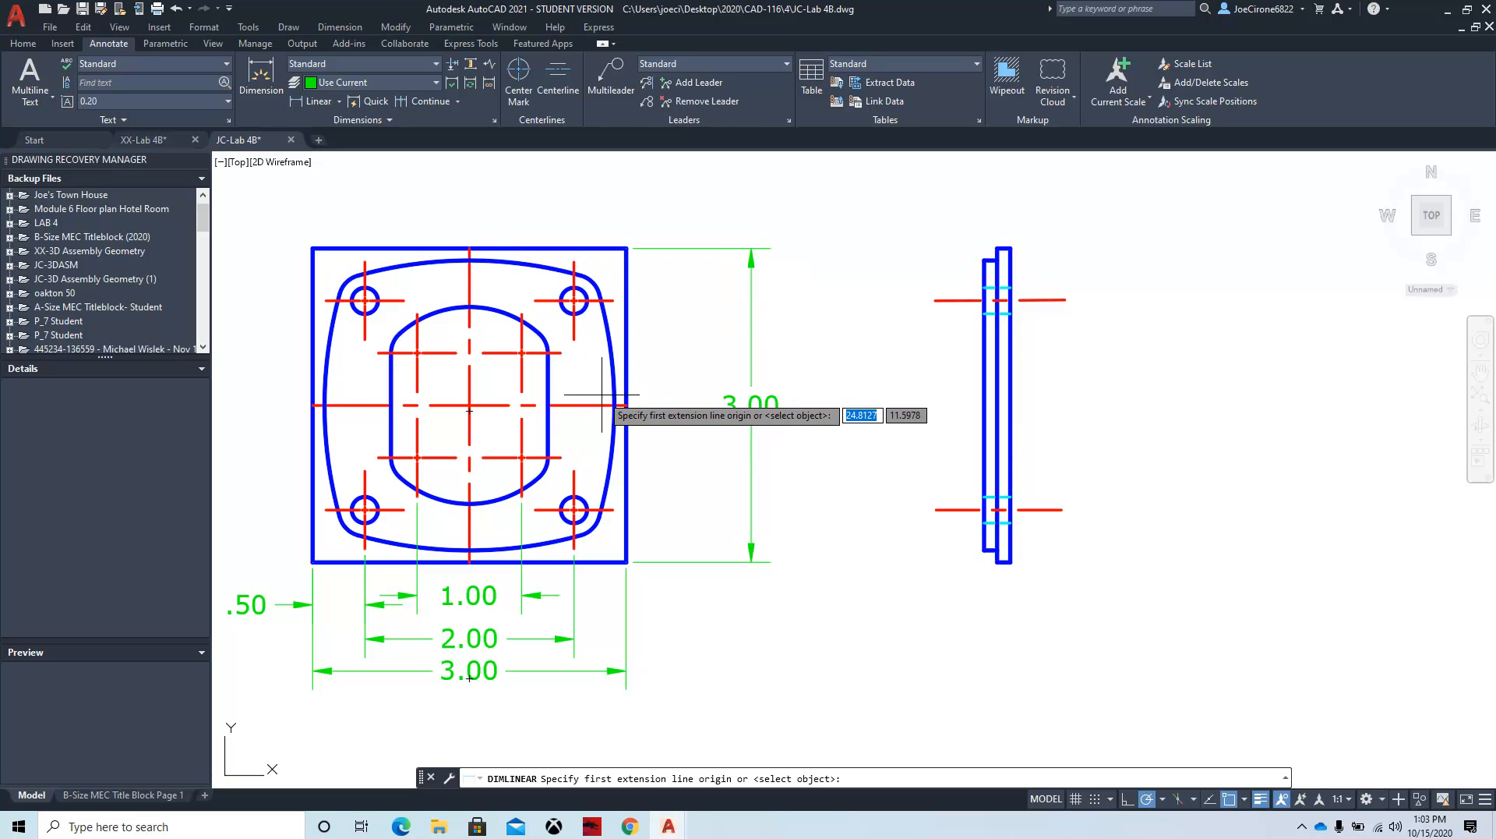
left_click(614, 300)
left_click(613, 510)
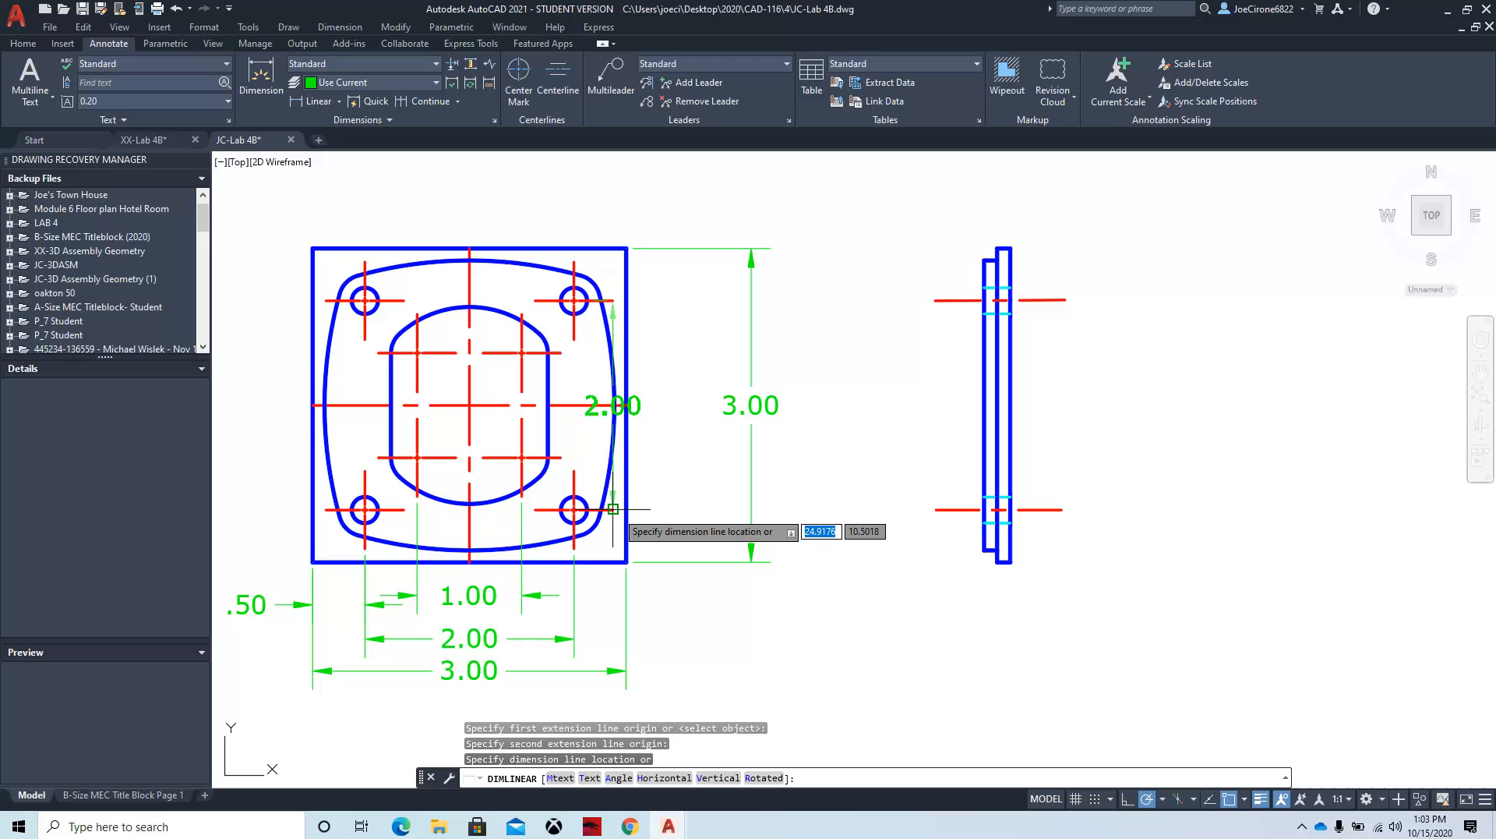
left_click(690, 482)
Step: Shift the vertical hole-spacing dimension slightly right with its text raised, and move the overall height dimension farther out from the plate
left_click(694, 405)
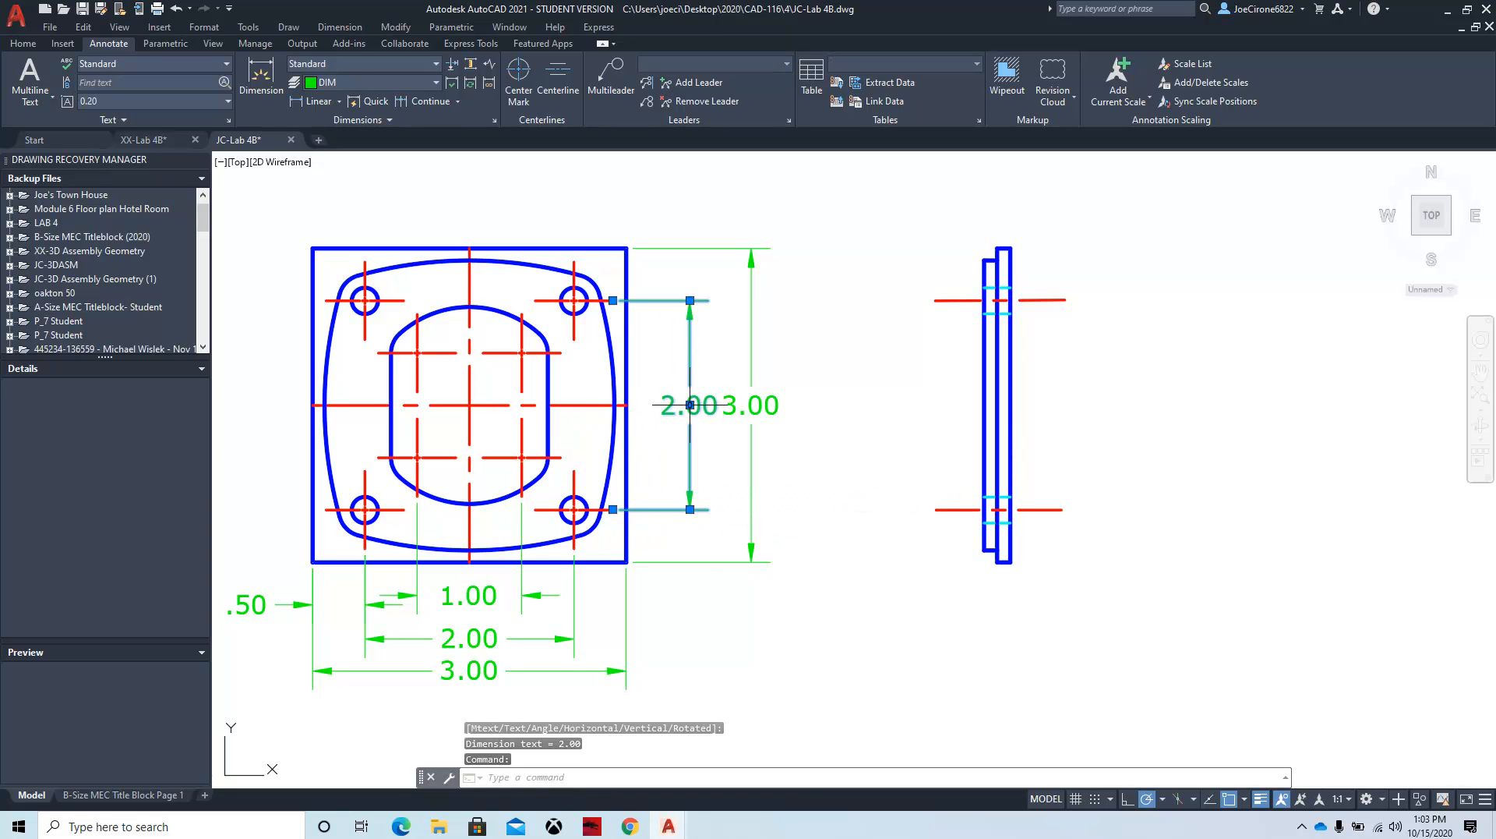
left_click(690, 404)
left_click(701, 364)
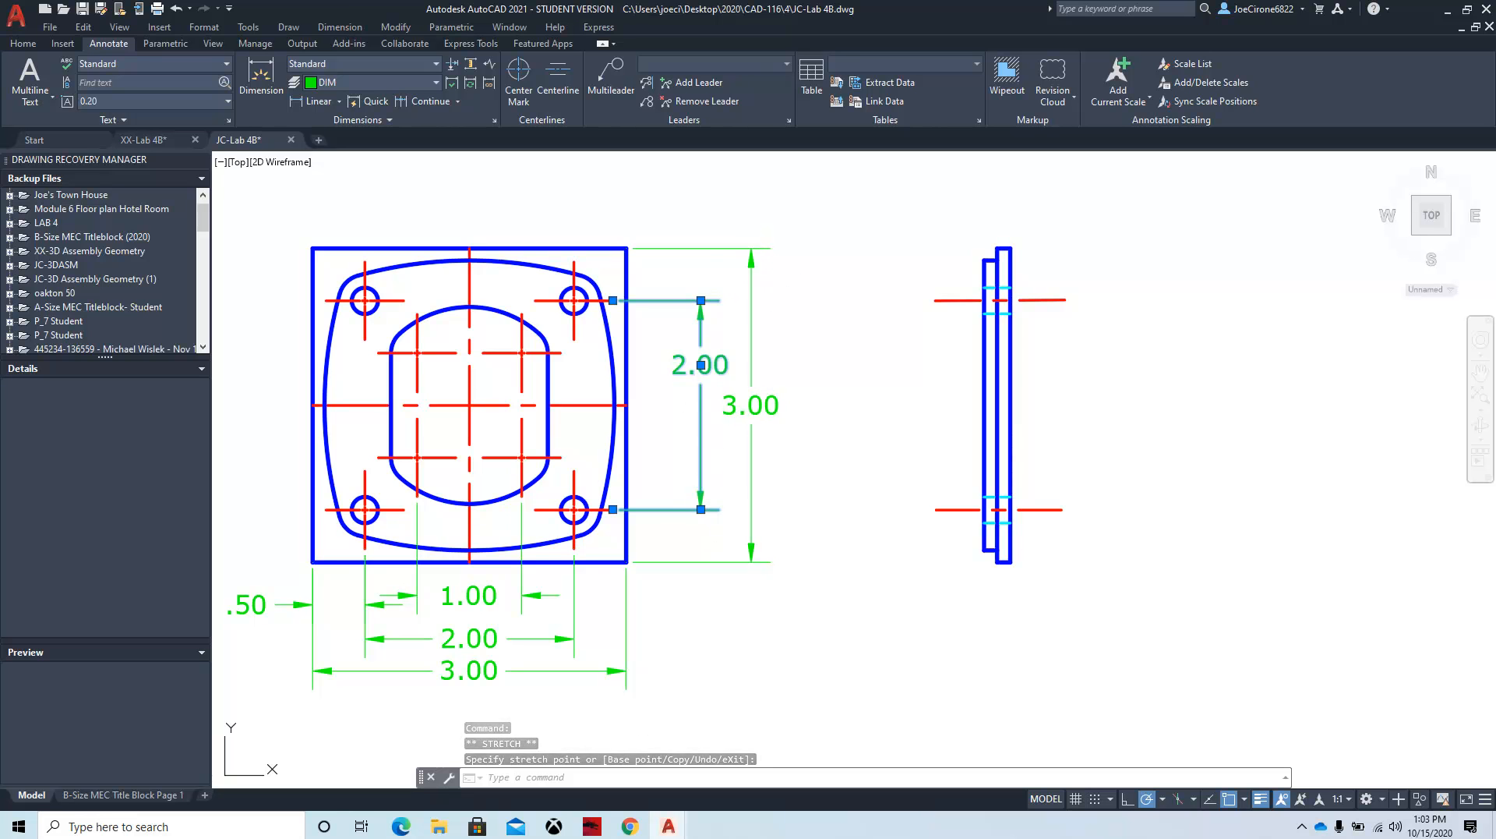
left_click(752, 304)
left_click(752, 248)
left_click(770, 248)
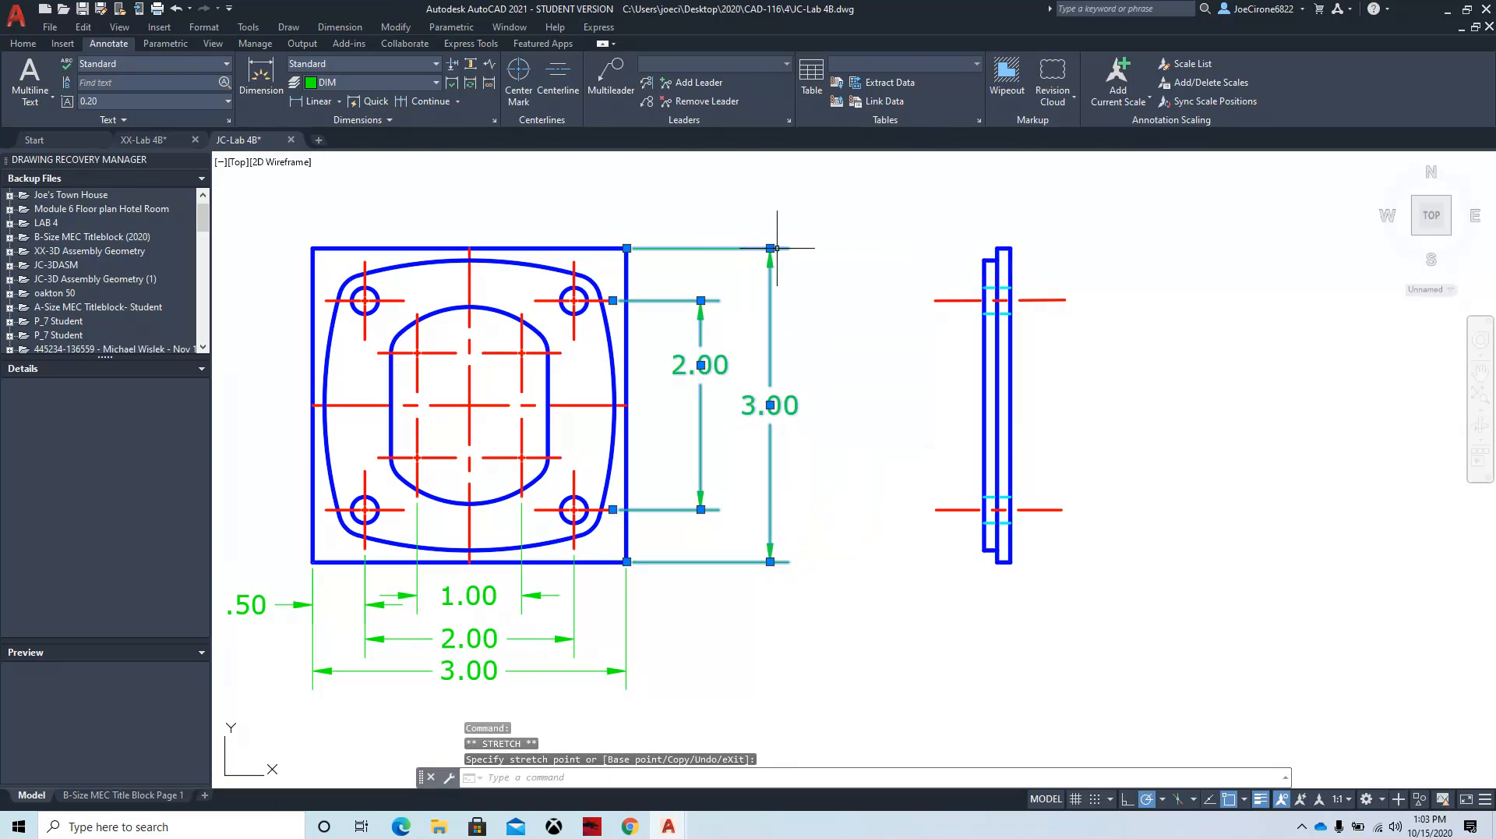
Step: Move the vertical hole-spacing dimension line slightly farther out from the front view, closer to the overall height dimension
left_click(701, 300)
left_click(719, 300)
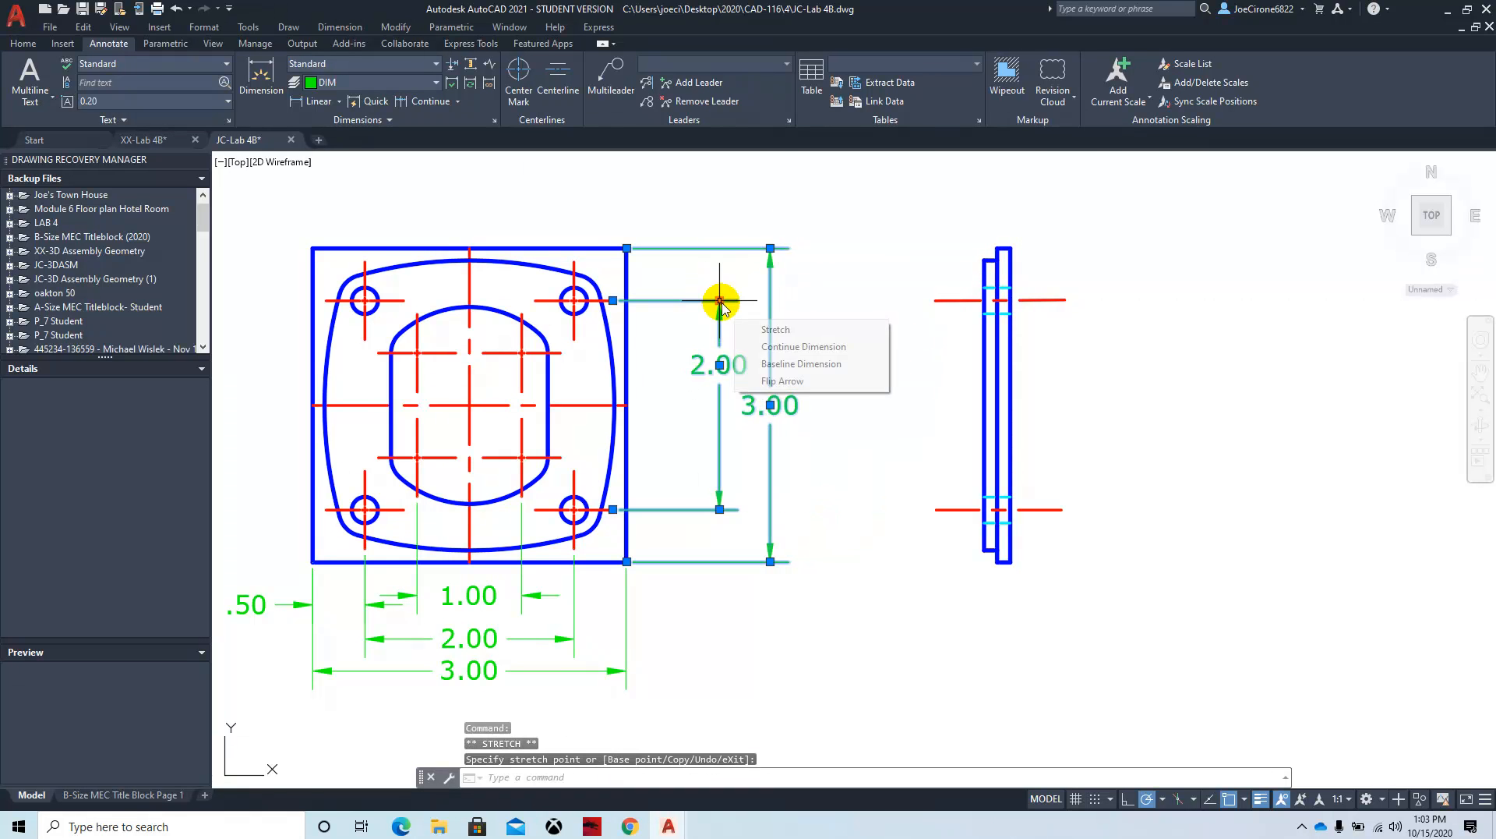
key("Escape")
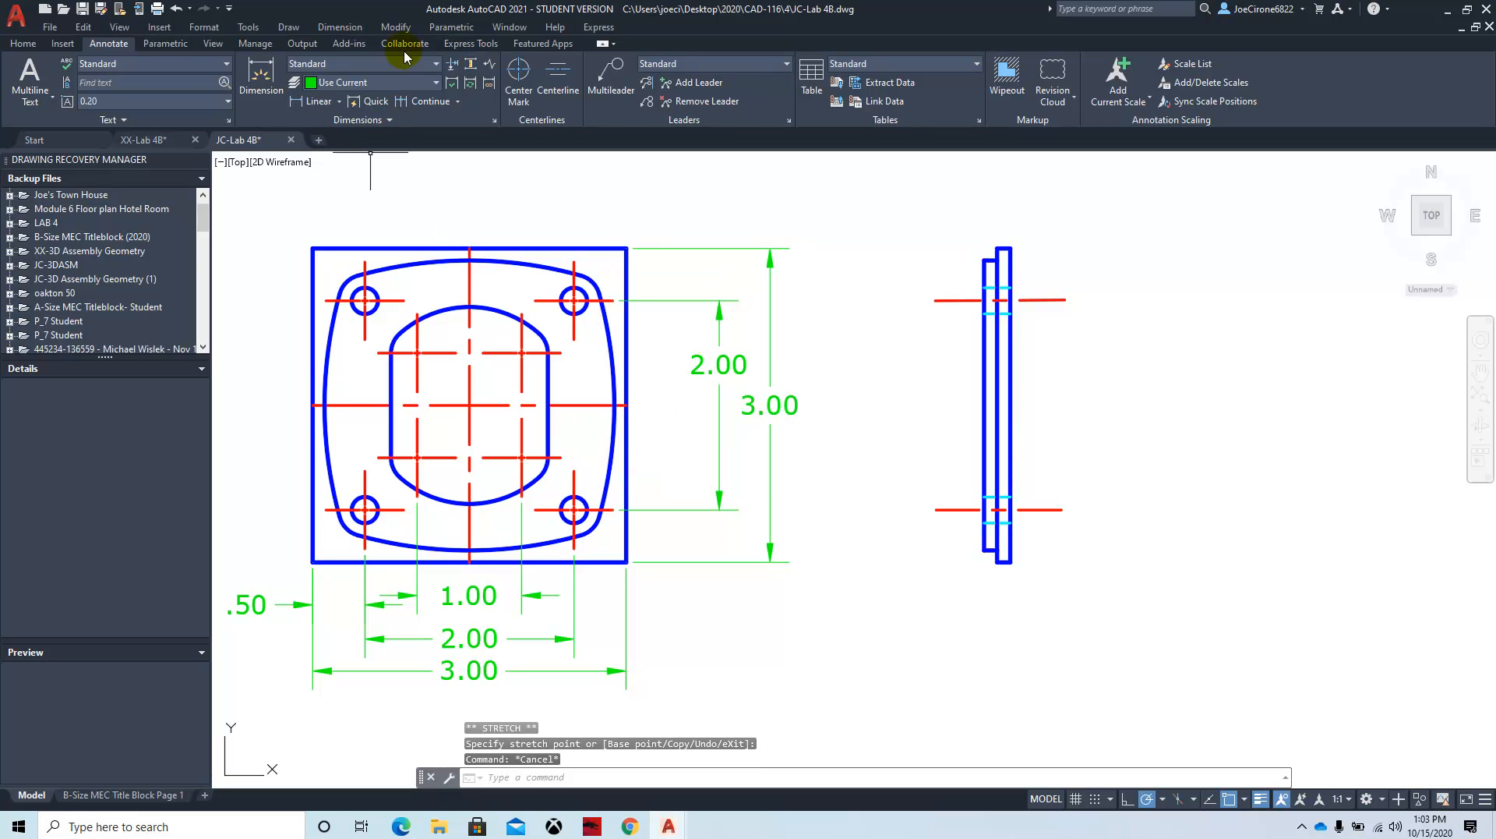
Step: Add a vertical linear dimension between the inner opening's two horizontal centerlines, right of the plate and inside the hole-spacing dimension
left_click(318, 102)
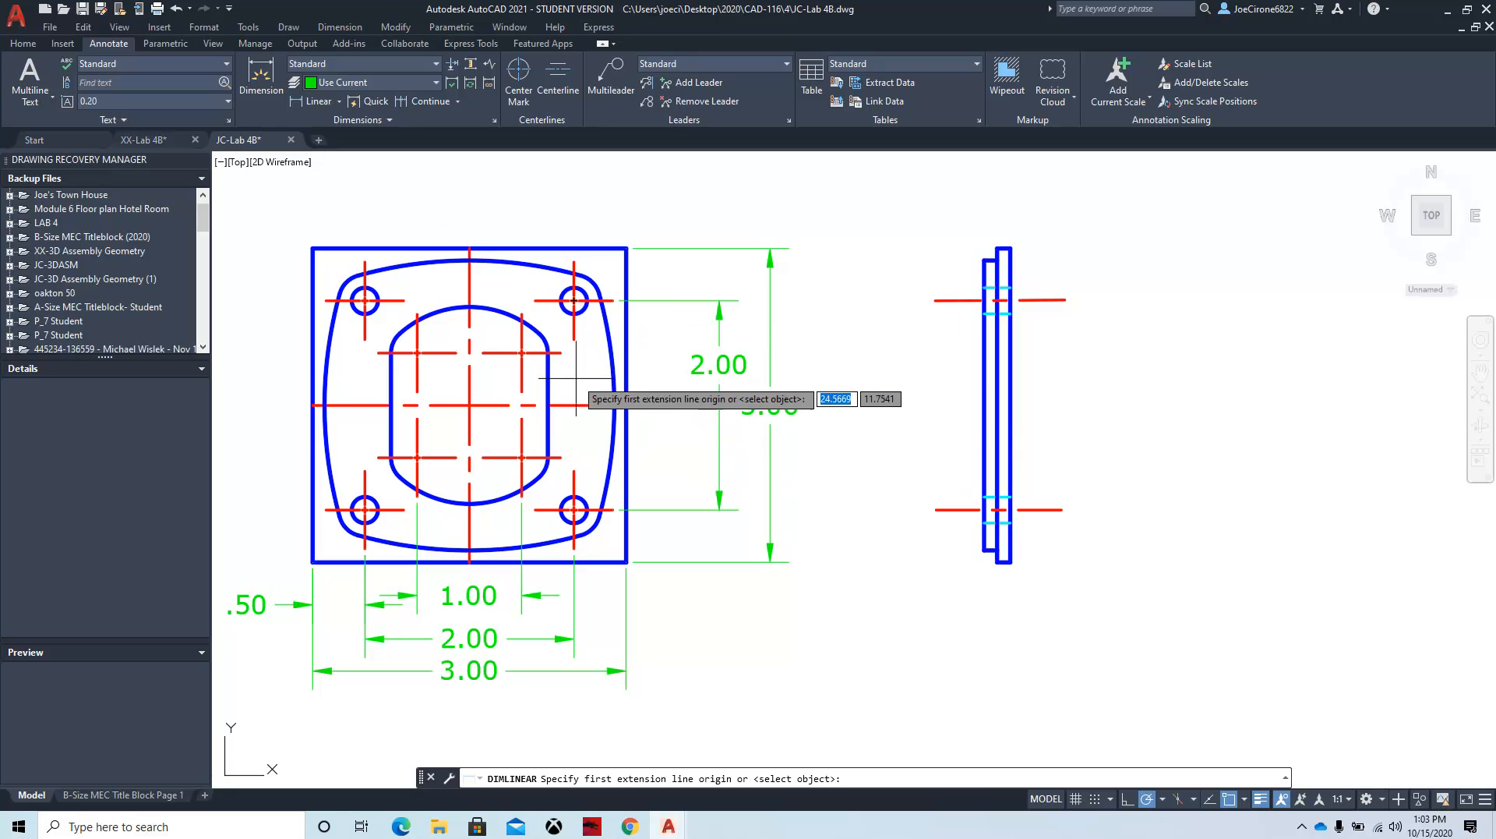
left_click(561, 352)
left_click(560, 457)
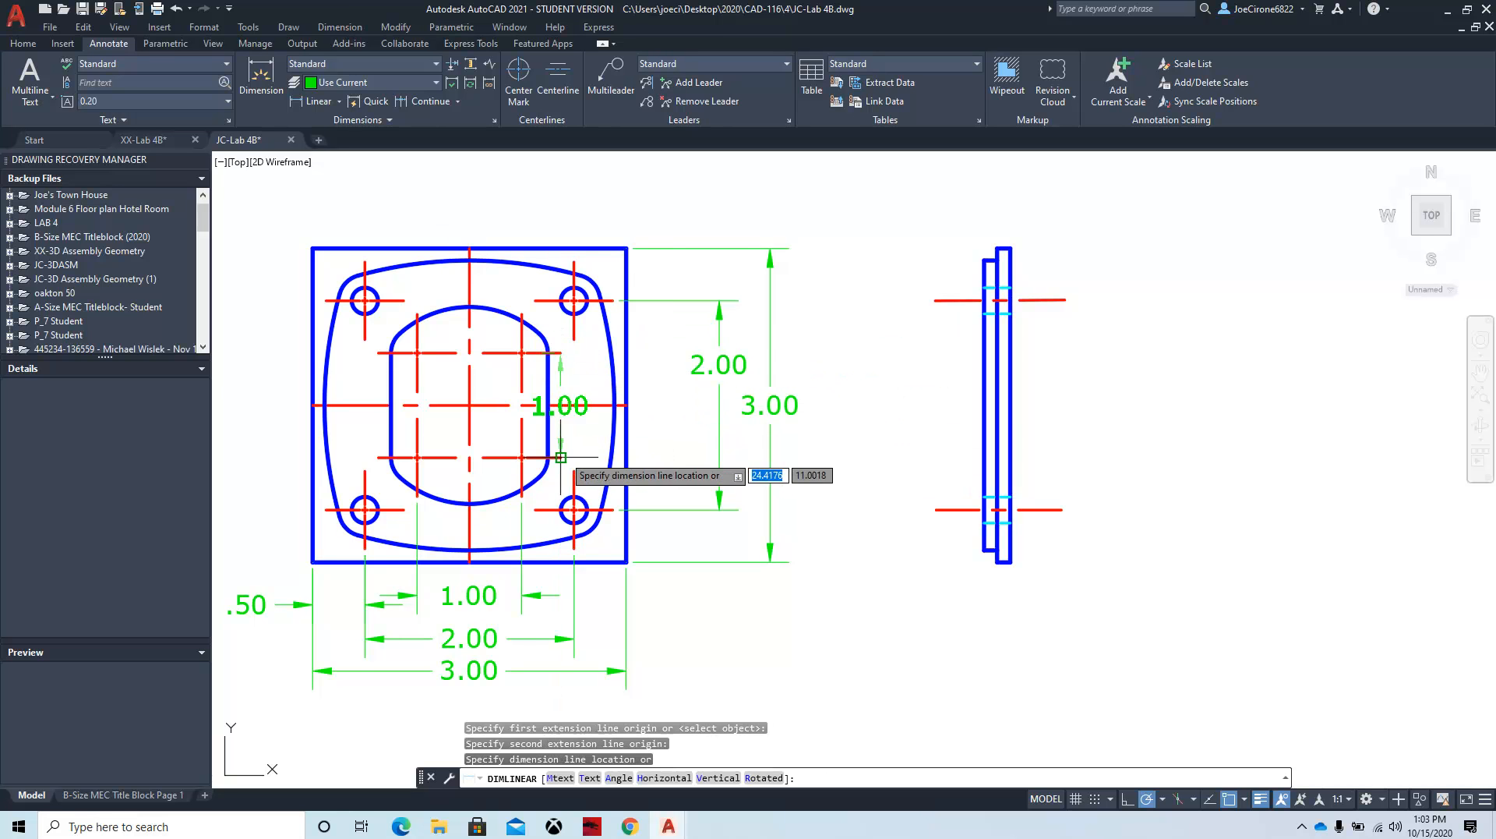
left_click(677, 427)
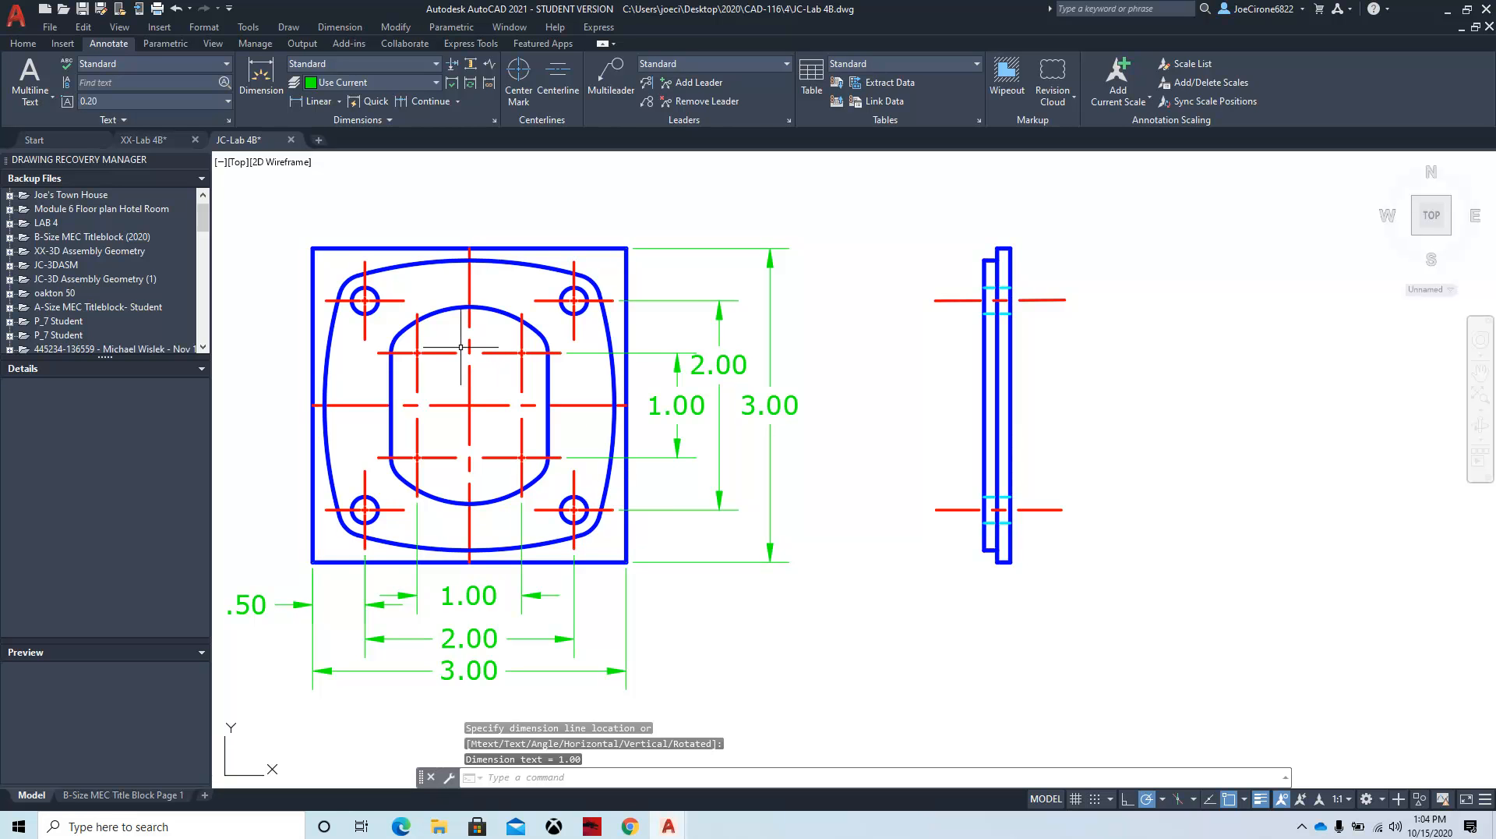
Step: Add a vertical linear dimension between the inner opening's two horizontal centerlines on the left side of the front view
mouse_move(435, 352)
middle_mouse_down()
mouse_move(569, 384)
mouse_move(836, 327)
middle_mouse_up()
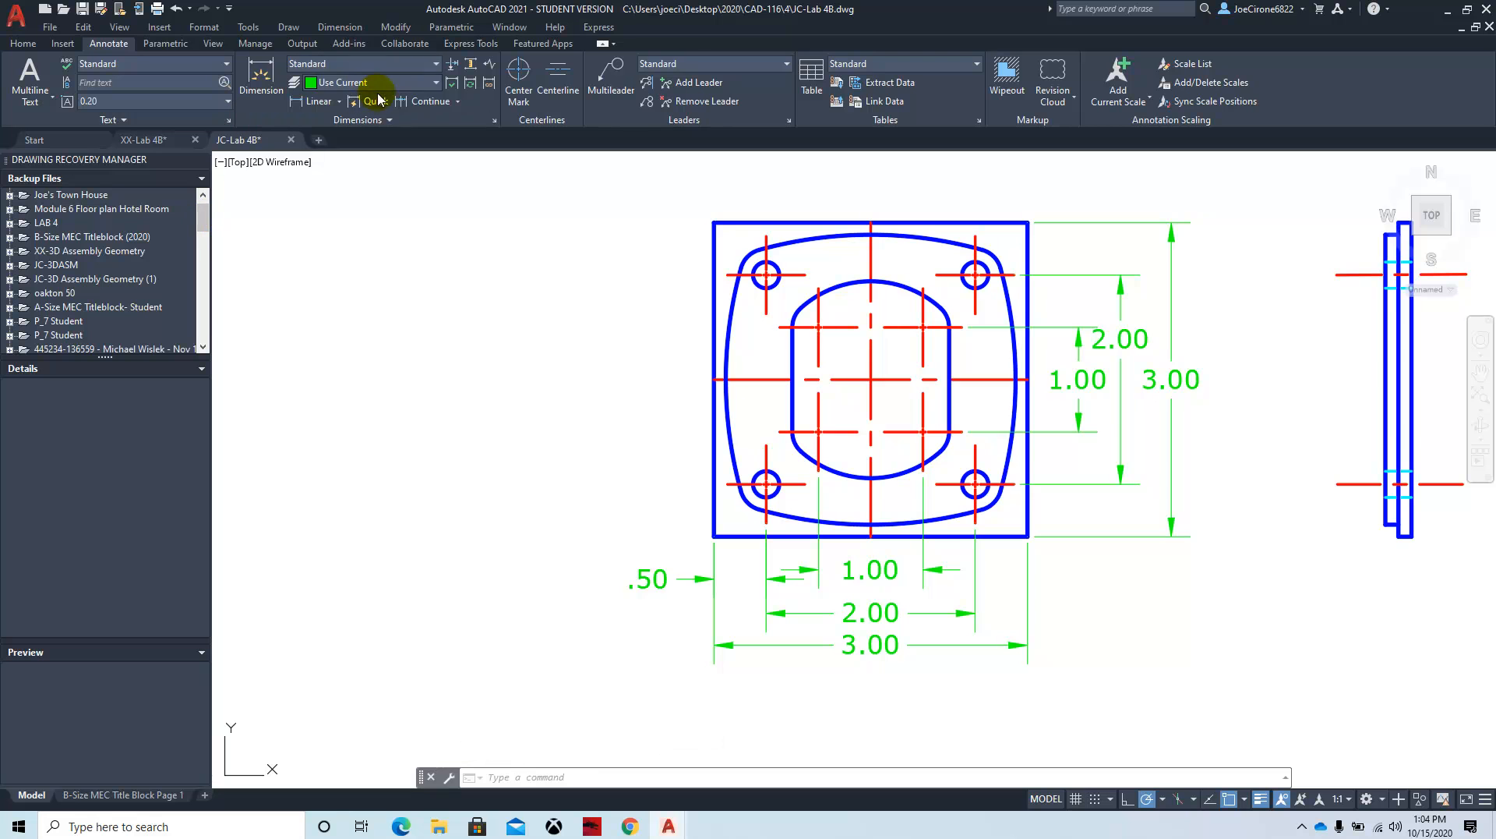
left_click(315, 101)
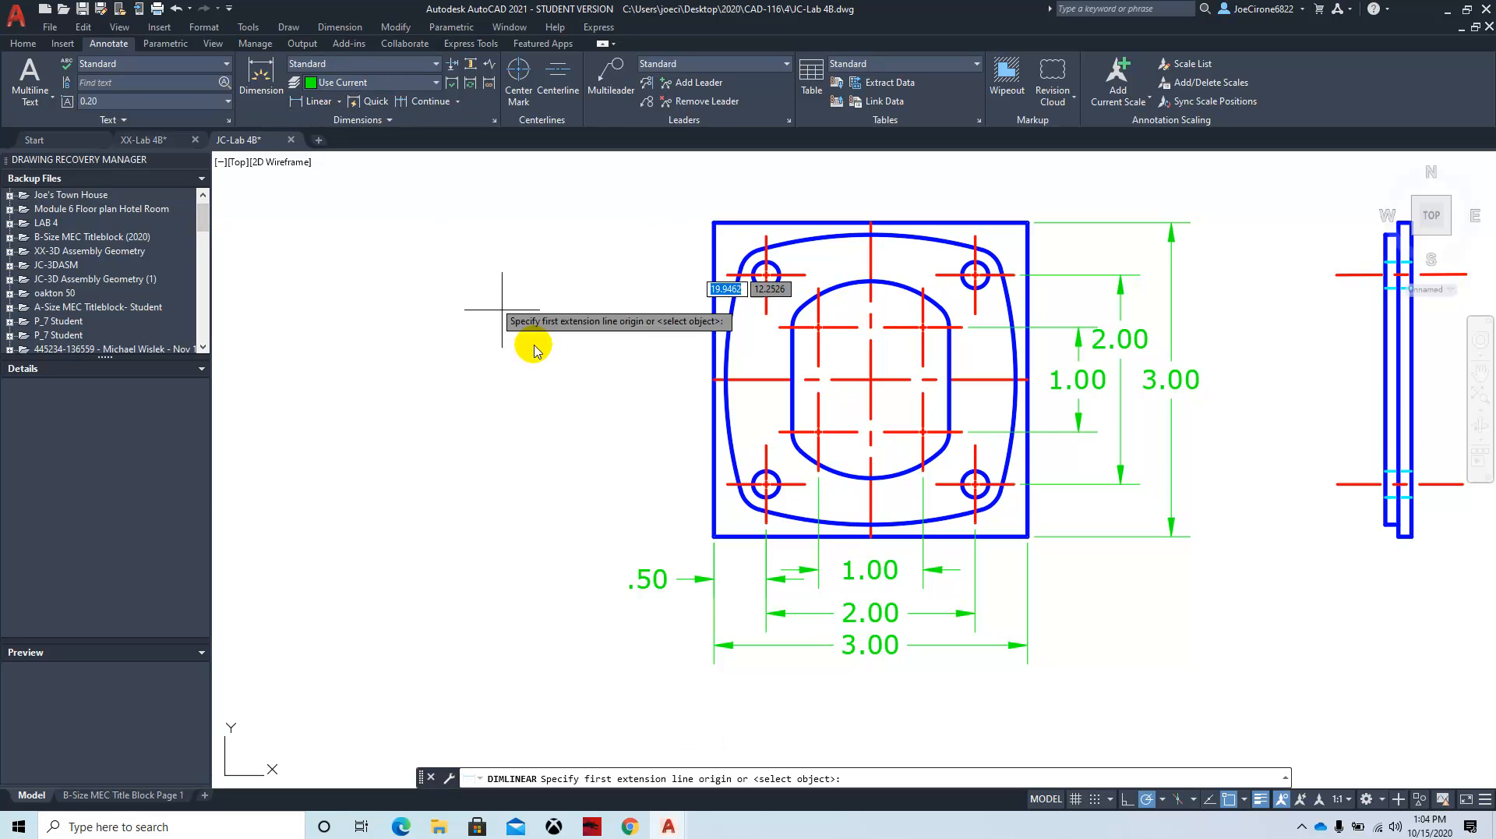
left_click(780, 327)
left_click(781, 431)
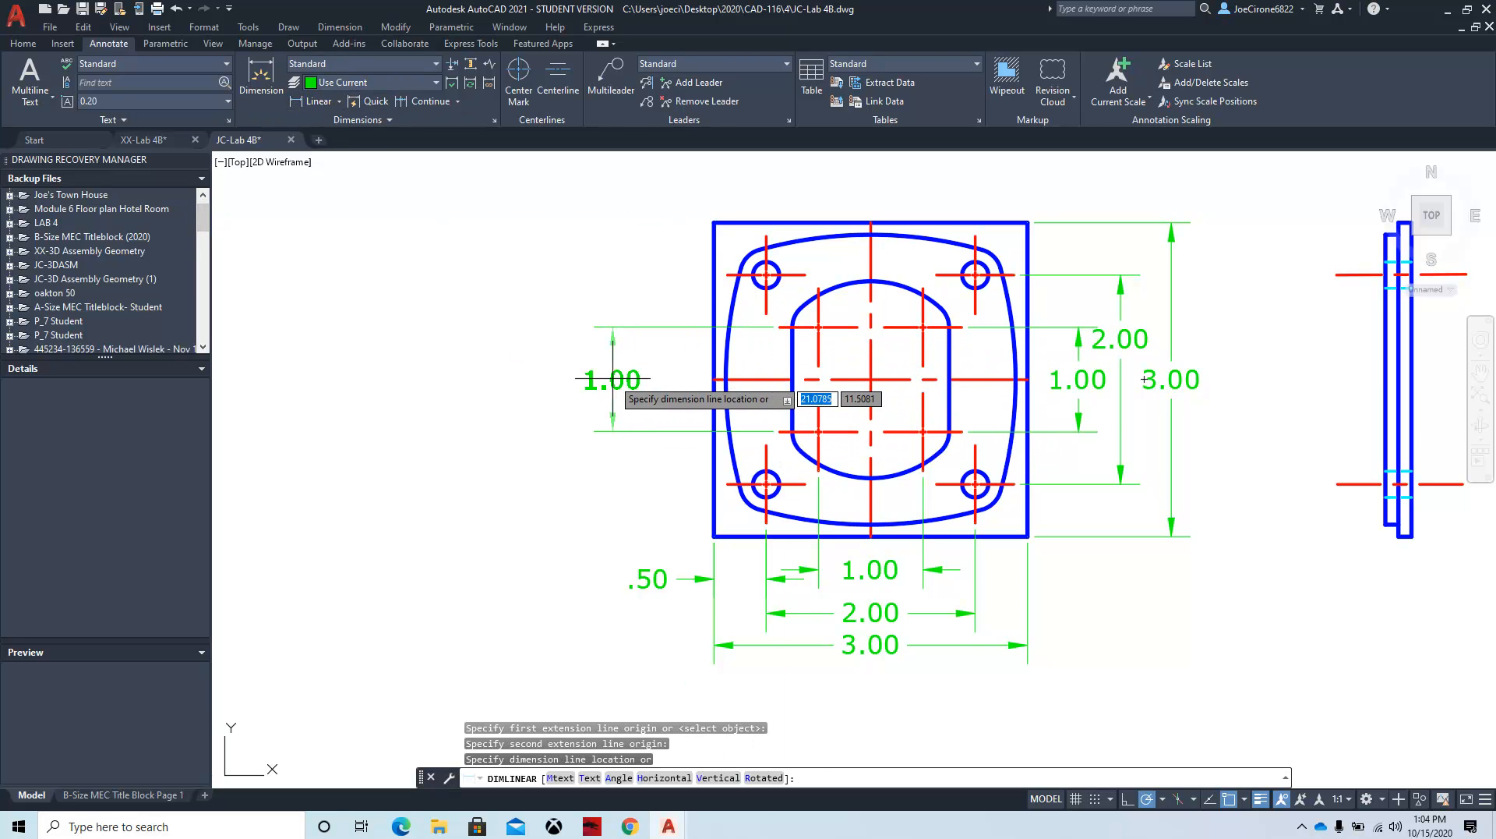
left_click(569, 399)
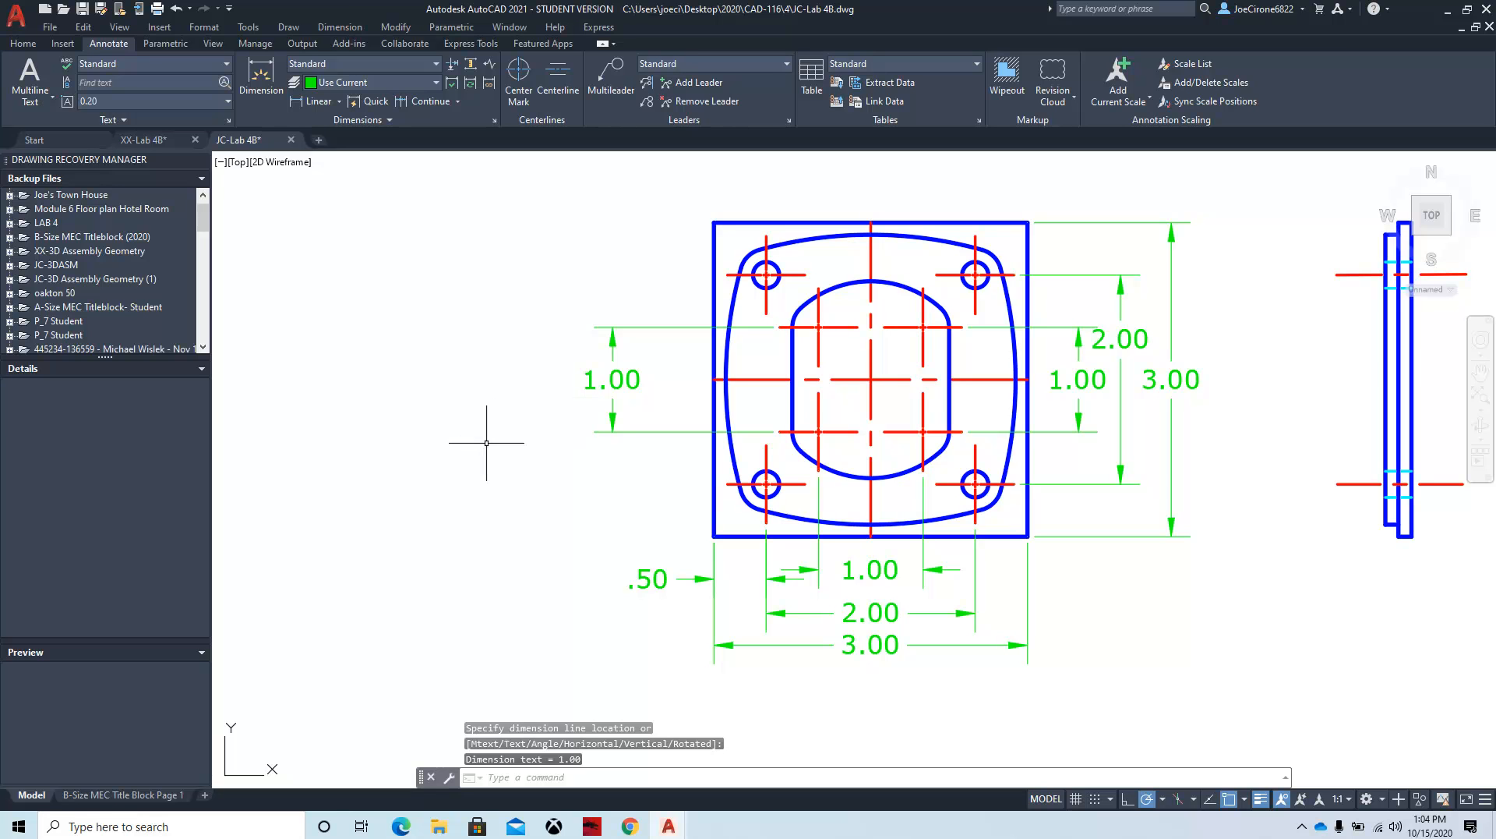
Step: Add a vertical linear dimension from the lower-left hole's centerline to the plate's bottom corner, placed left of the plate
left_click(315, 101)
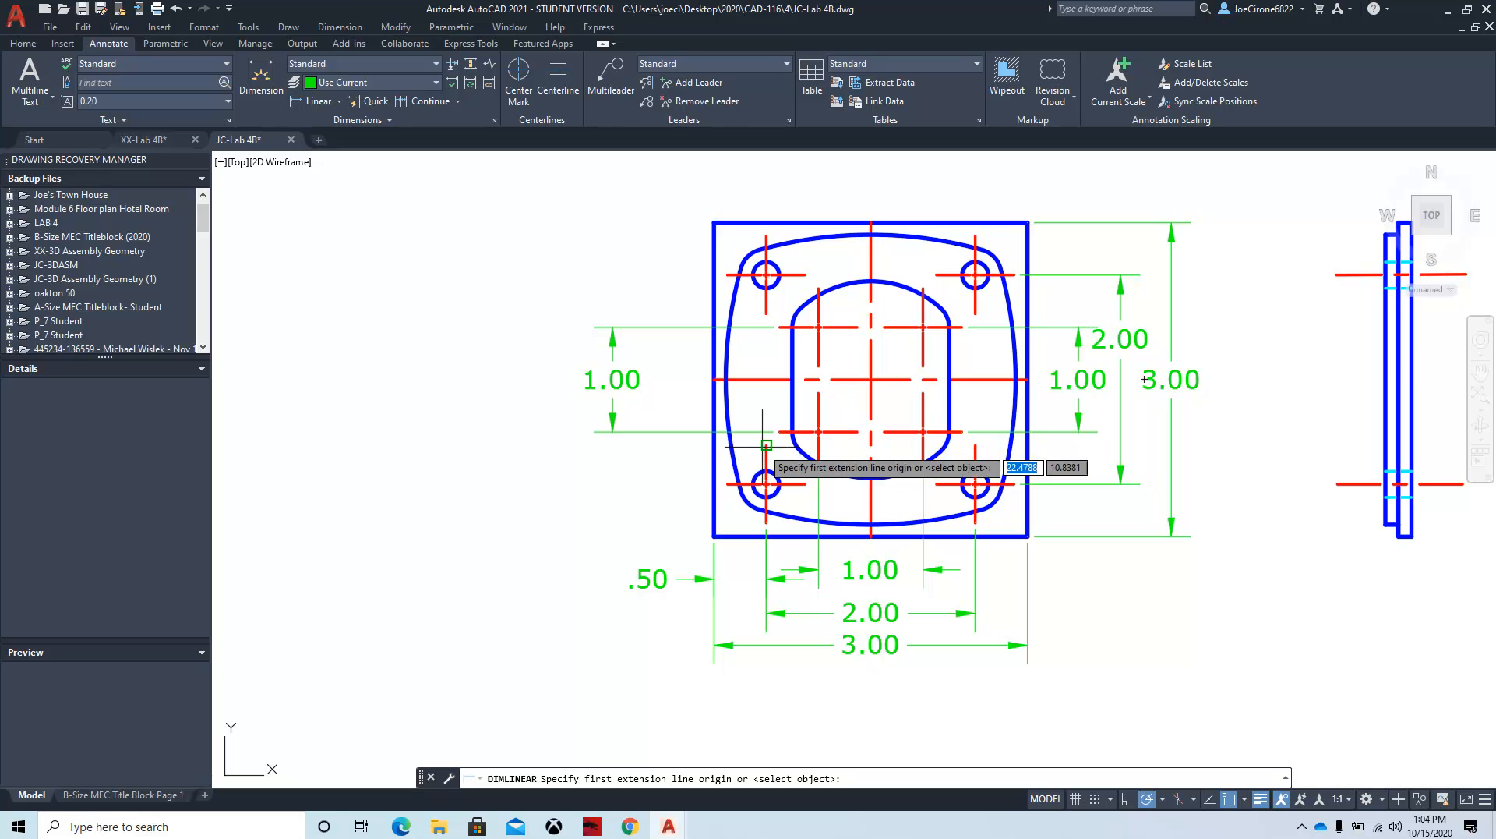
left_click(727, 484)
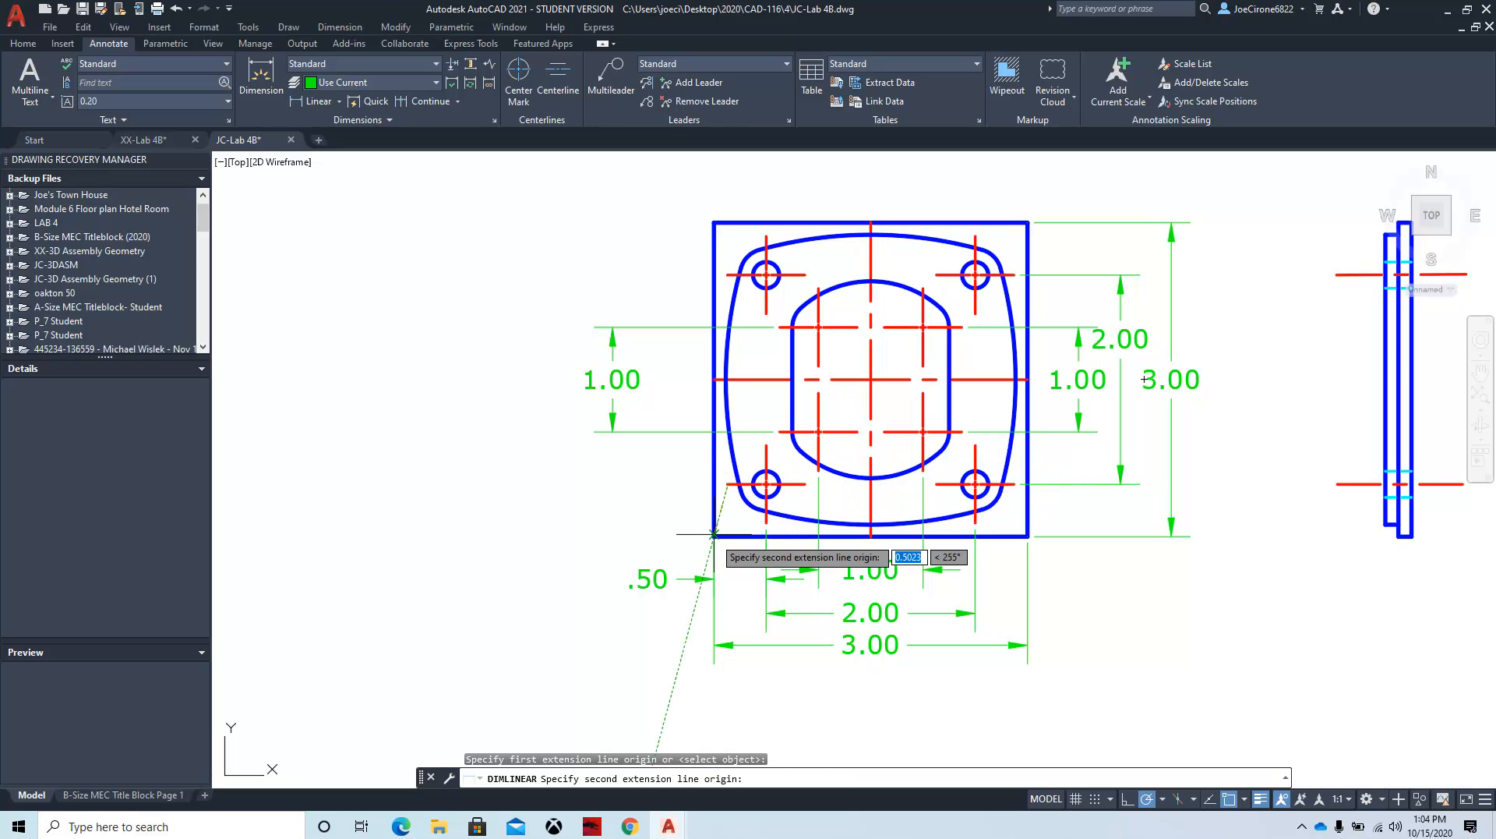
left_click(714, 535)
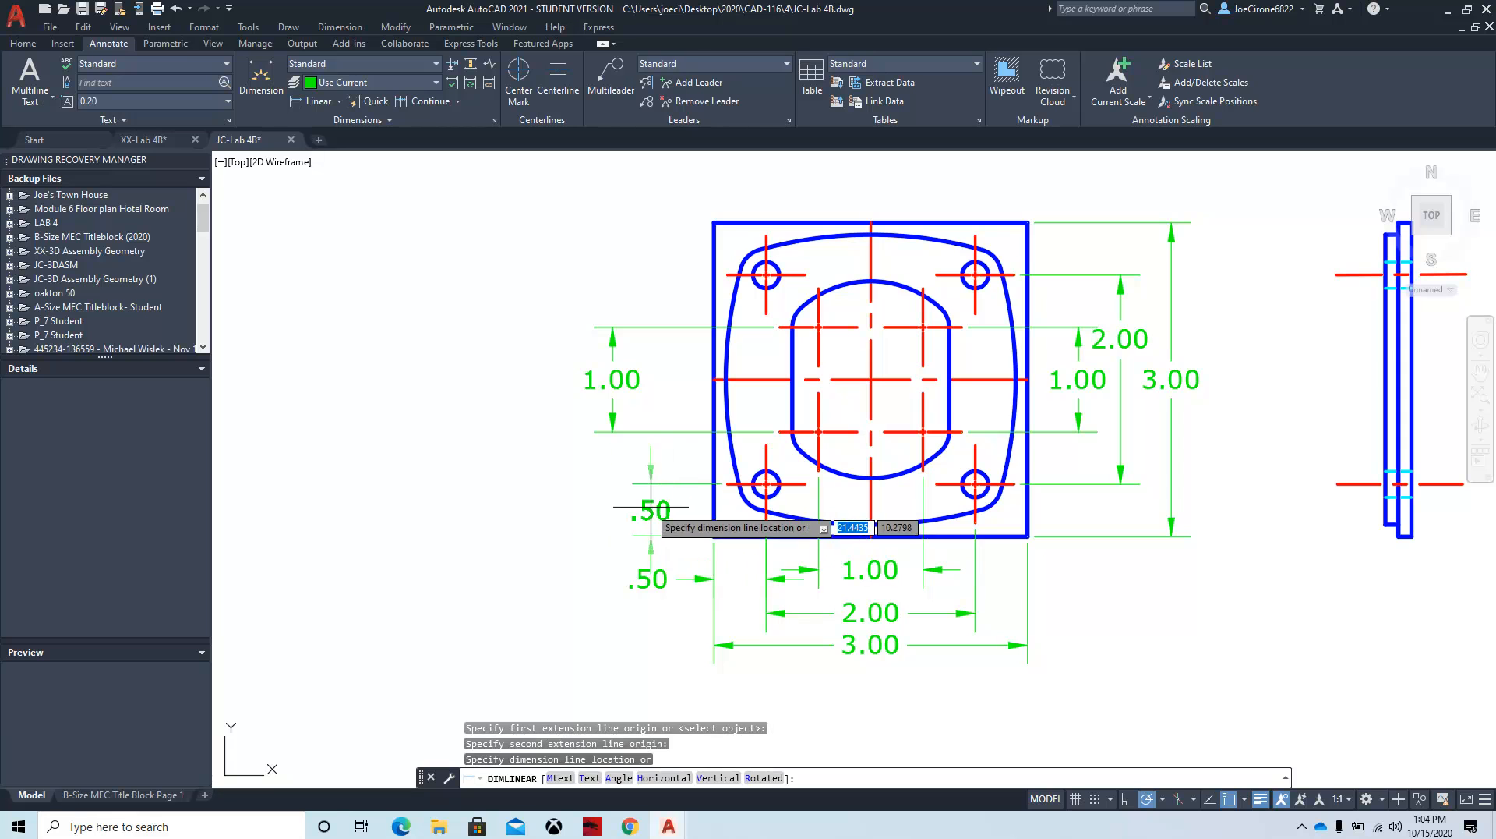
left_click(609, 510)
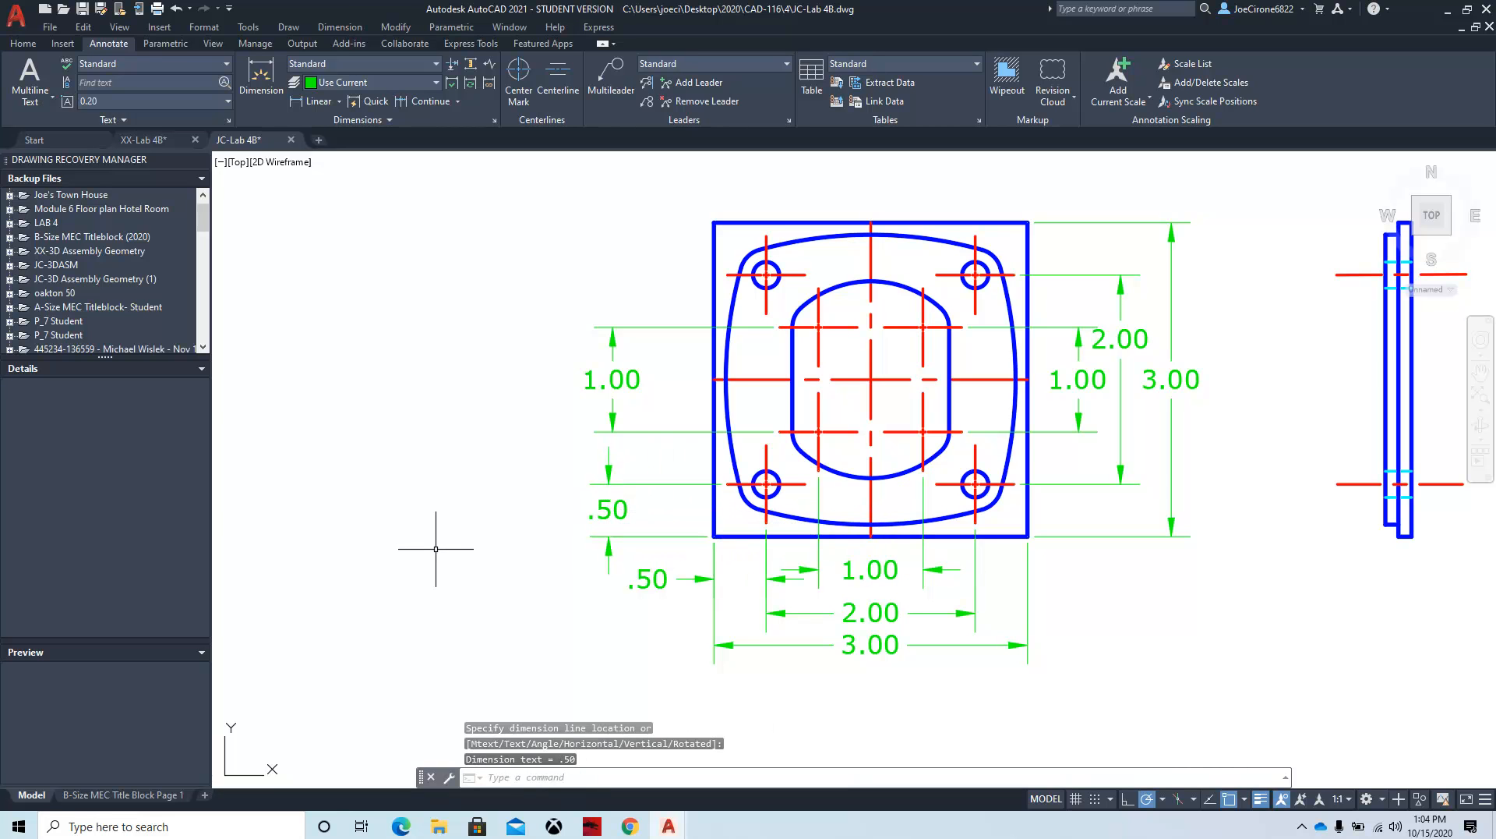
key("Escape")
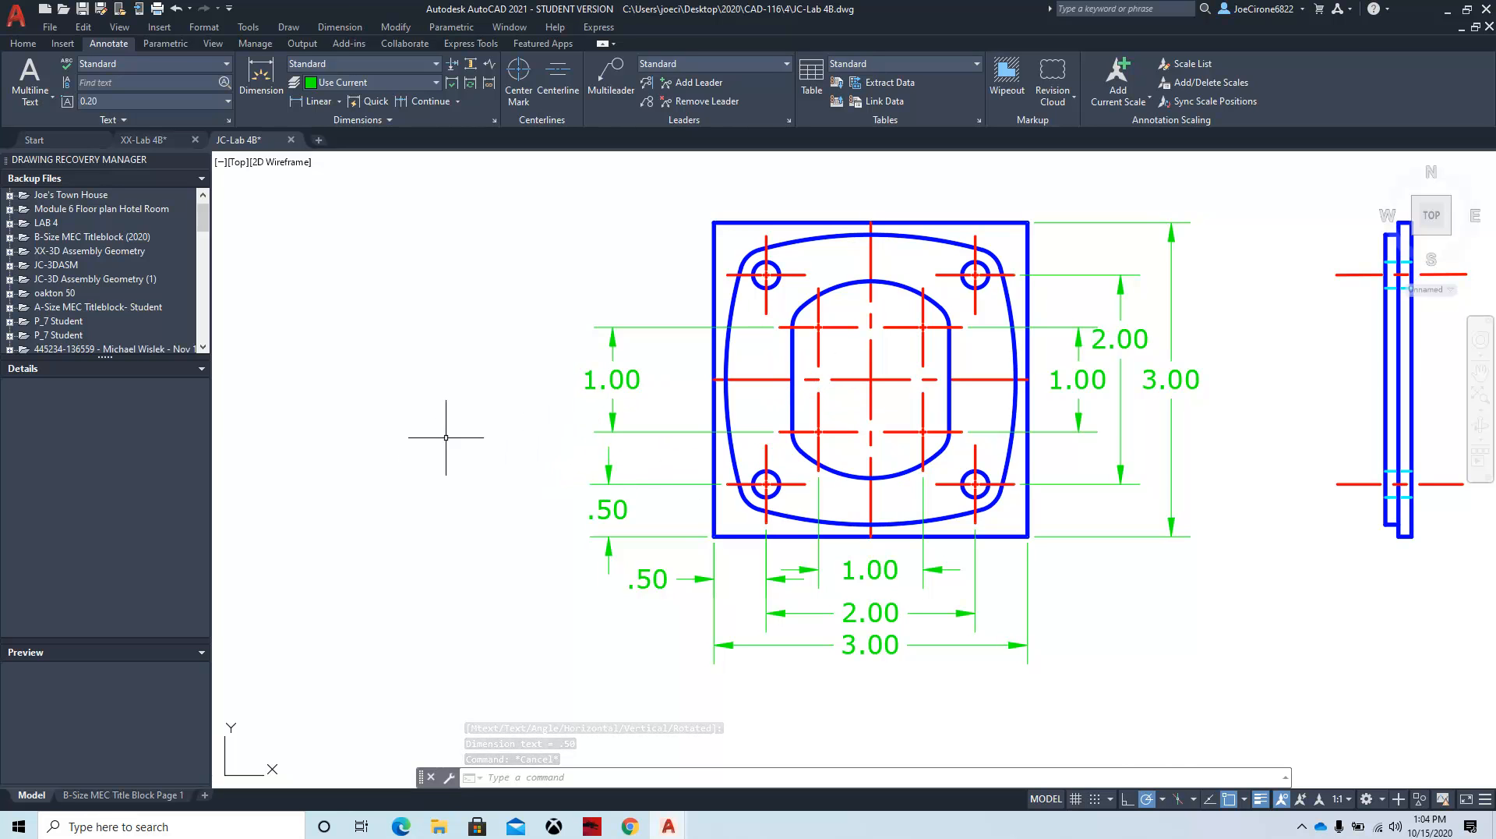
Step: Try to add a multileader reading X0Y0 that points at the center of the front view
left_click(613, 91)
left_click(871, 378)
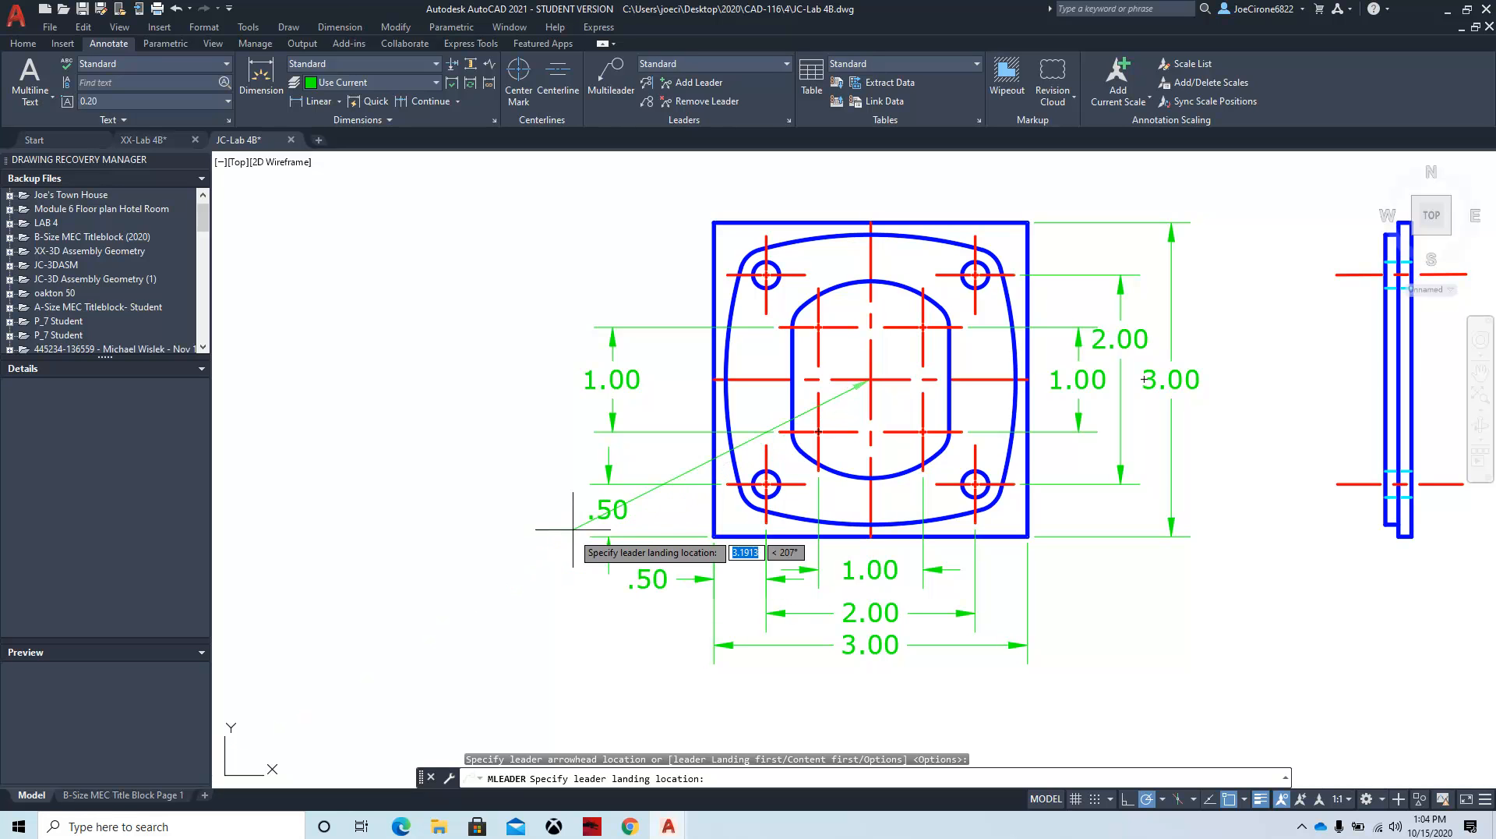
left_click(581, 466)
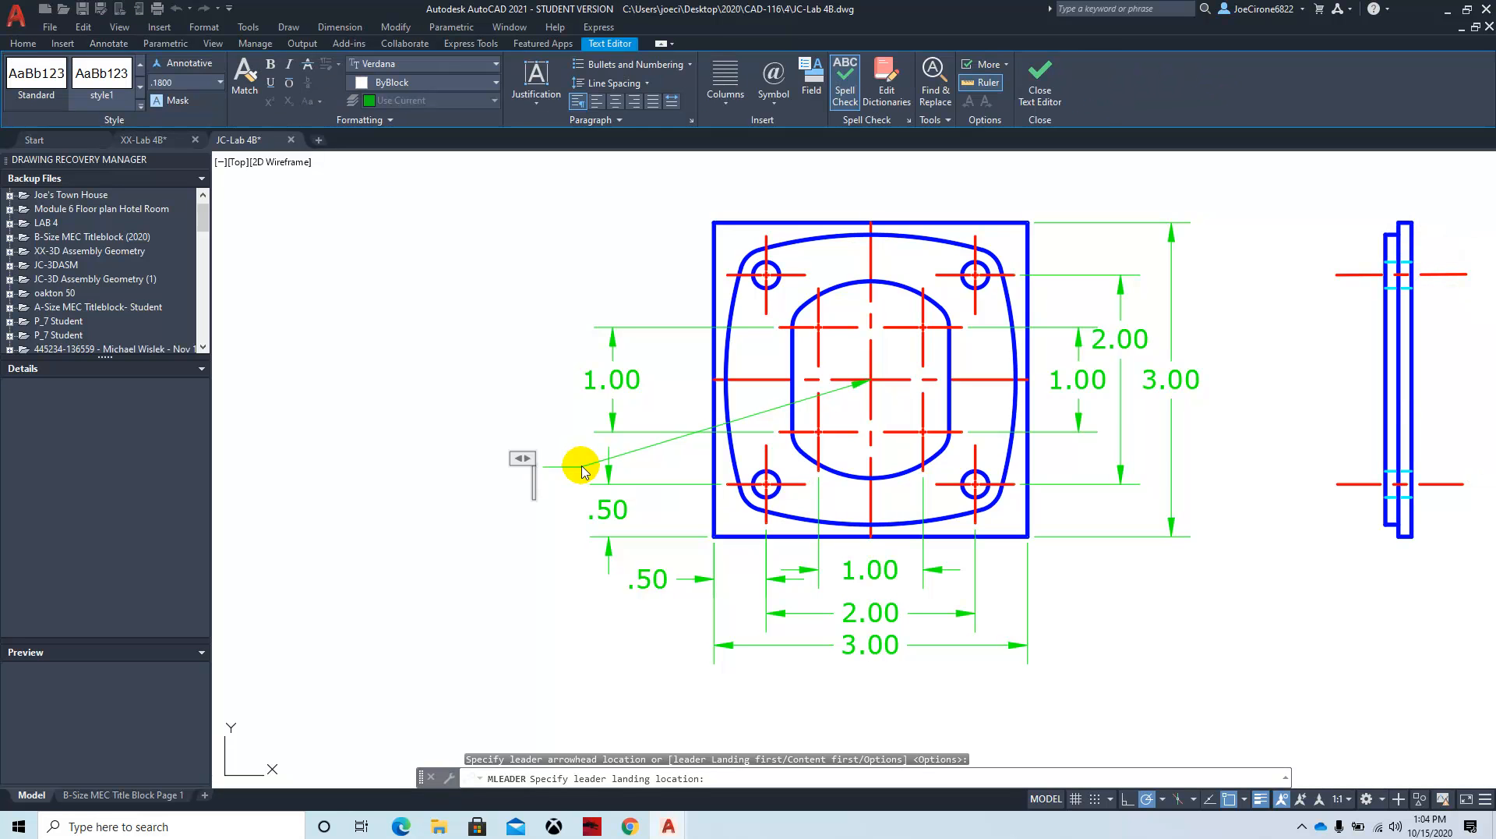
left_click(583, 469)
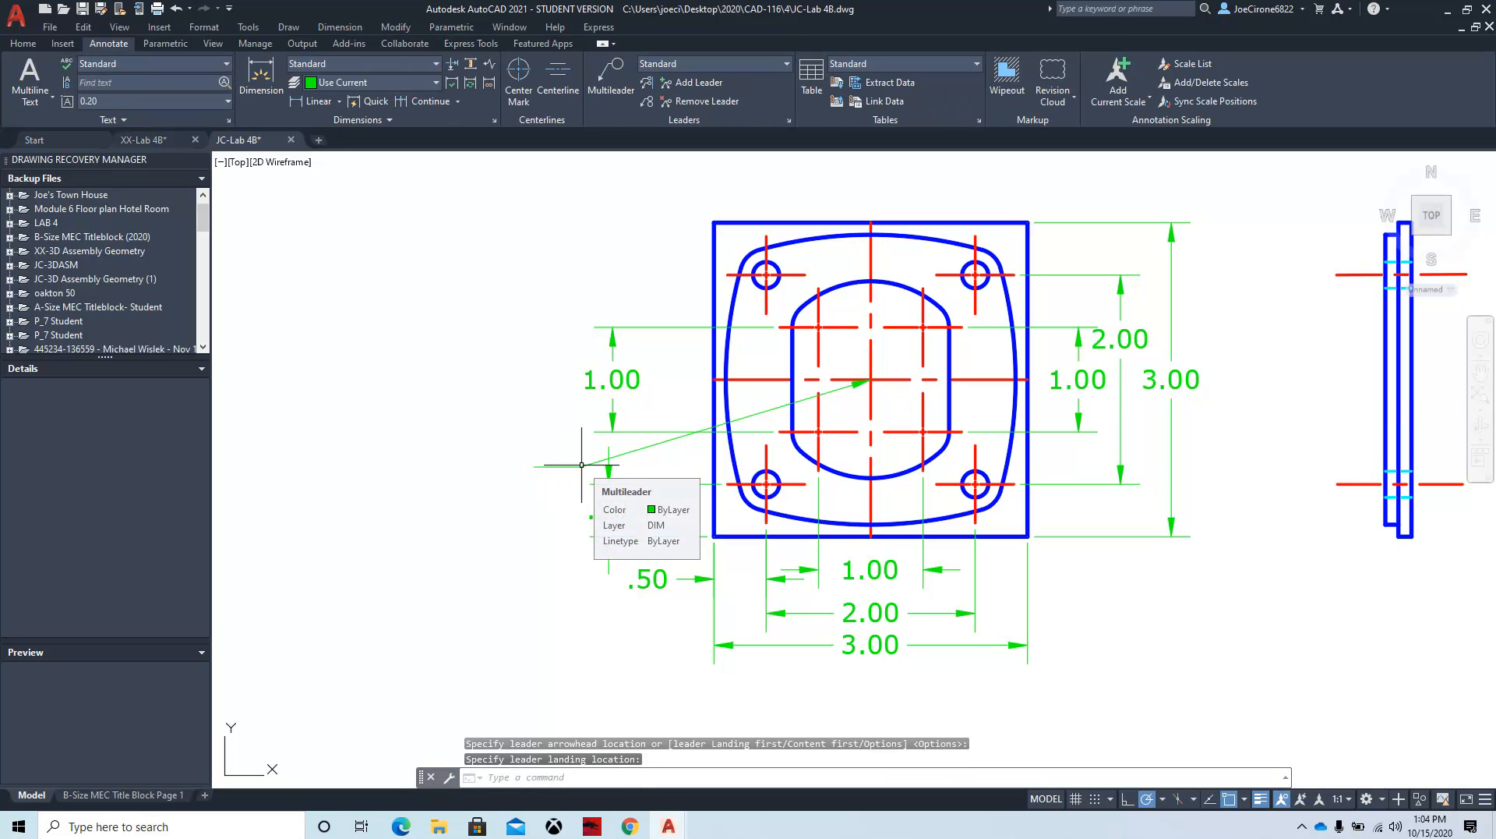
type("X0")
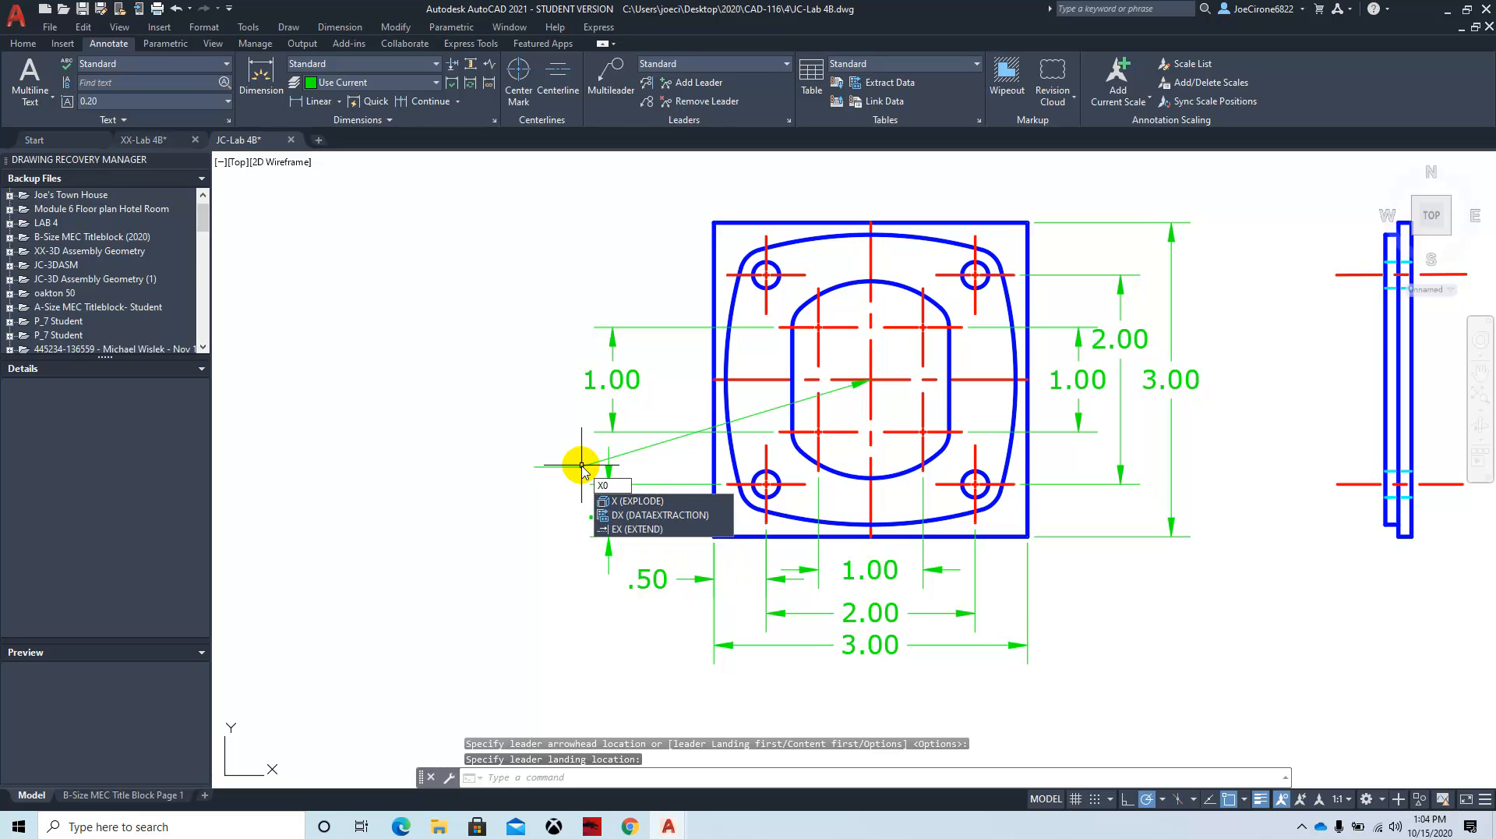
type("Y0")
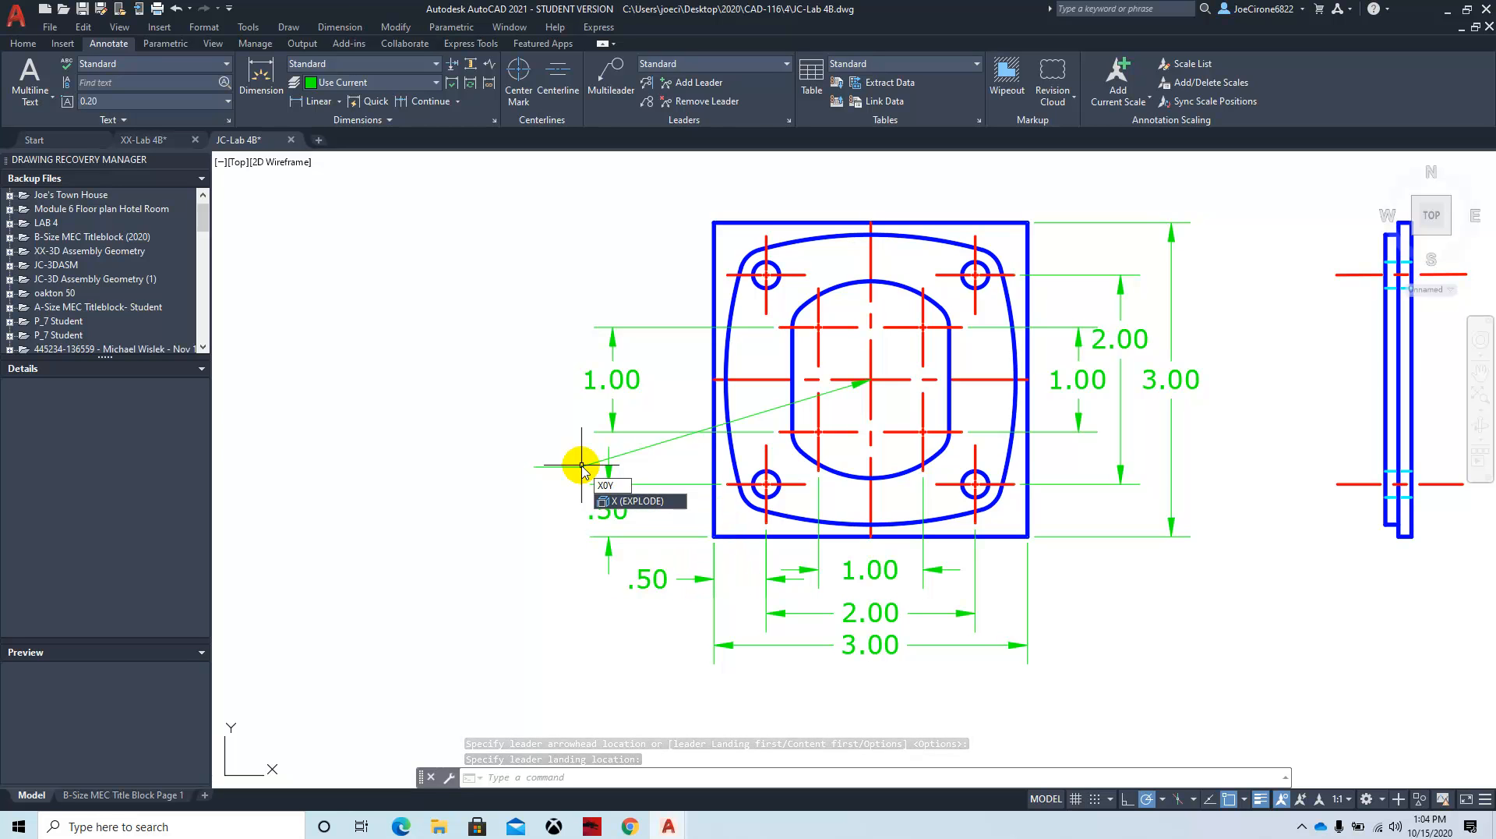
key("Return")
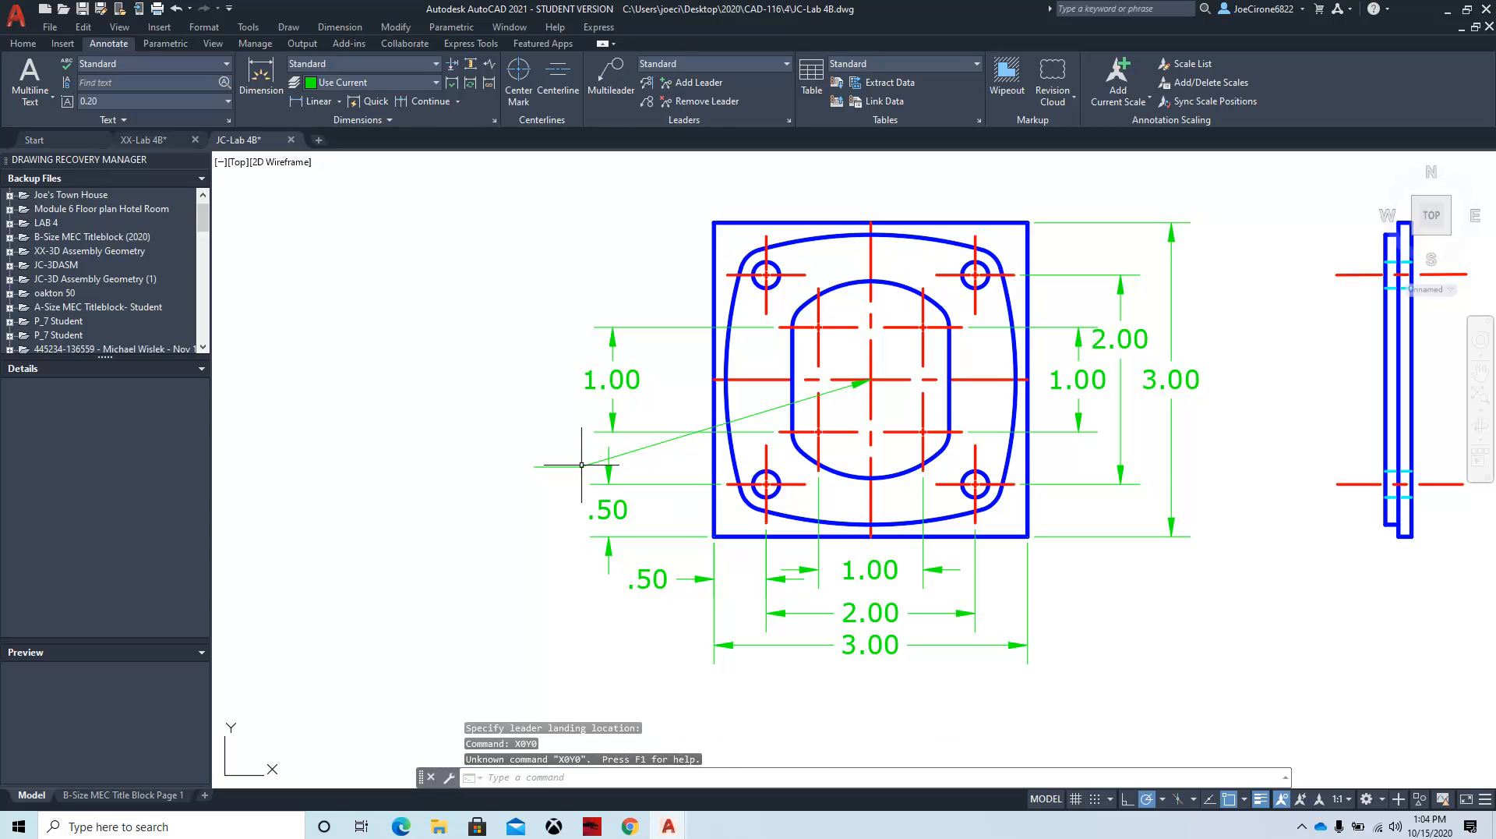
Step: Delete the blank multileader pointing at the center of the front view
left_click(535, 465)
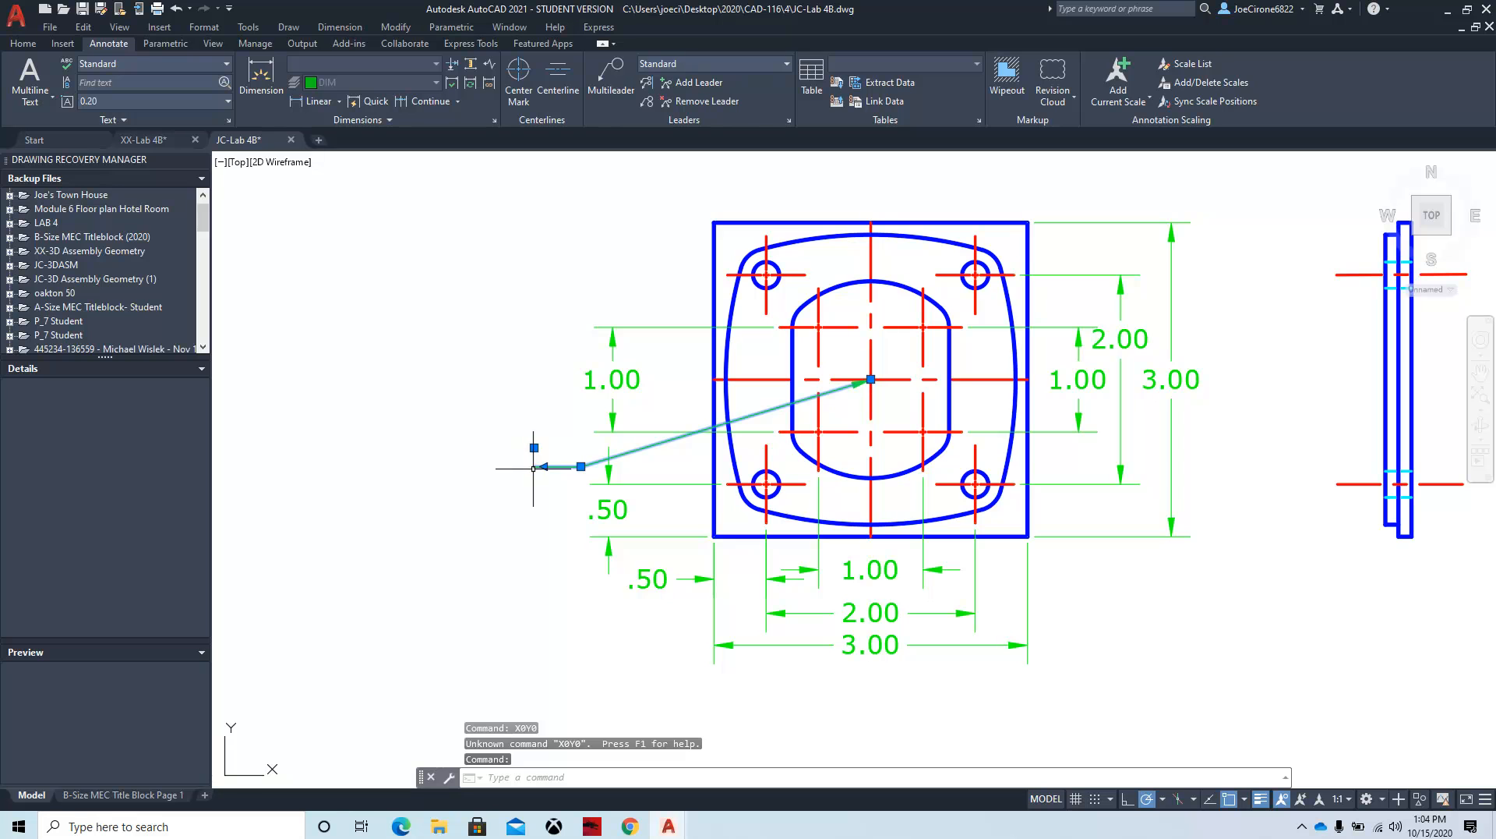
left_click(533, 469)
left_click(534, 448)
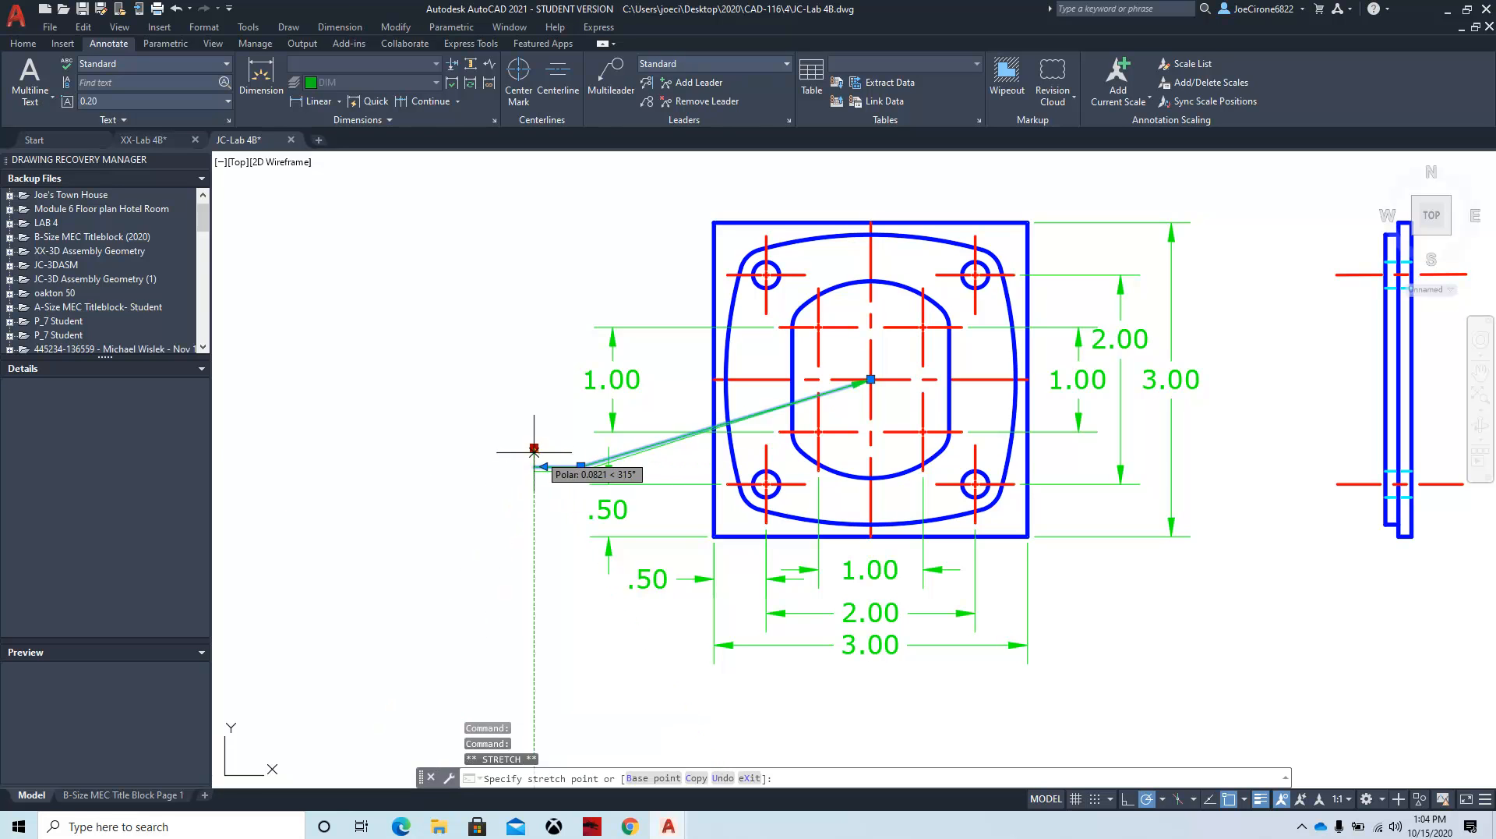
key("Escape")
key("Escape")
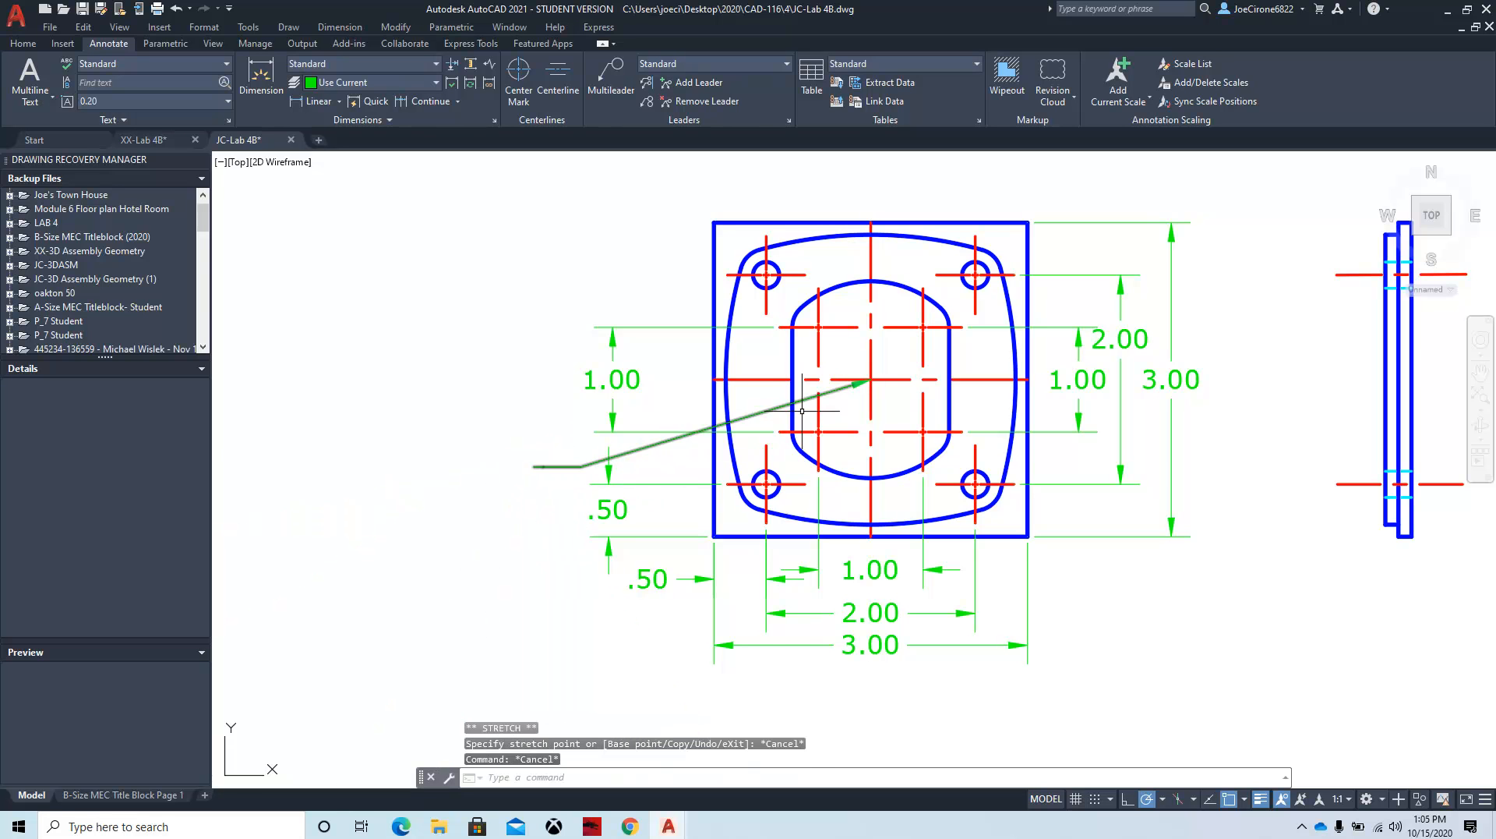
left_click(759, 414)
key("Delete")
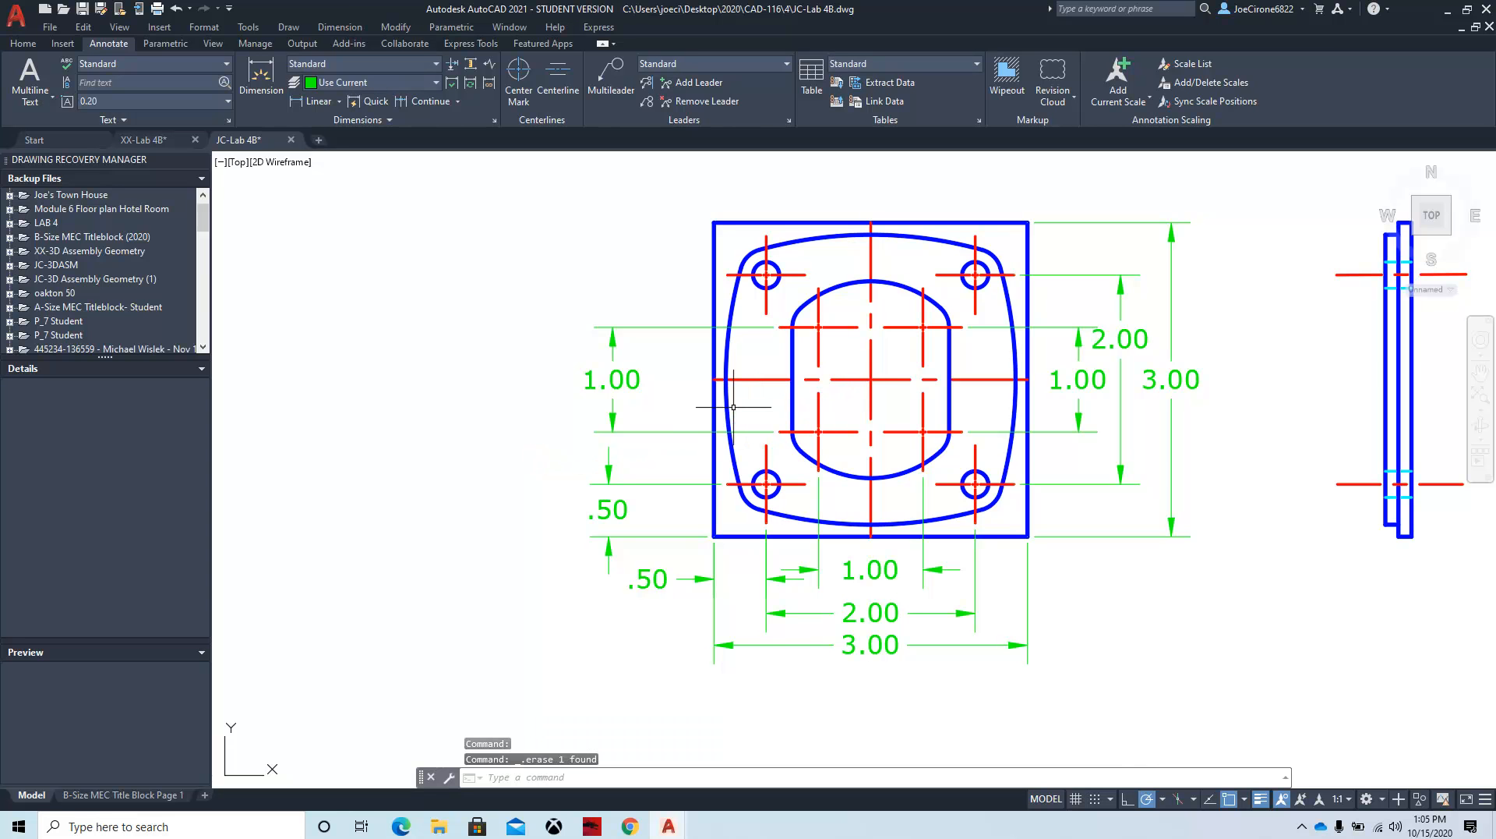
Step: Add a multileader from the front view's center to the plate's lower left with the text X0Y0
left_click(609, 74)
left_click(865, 381)
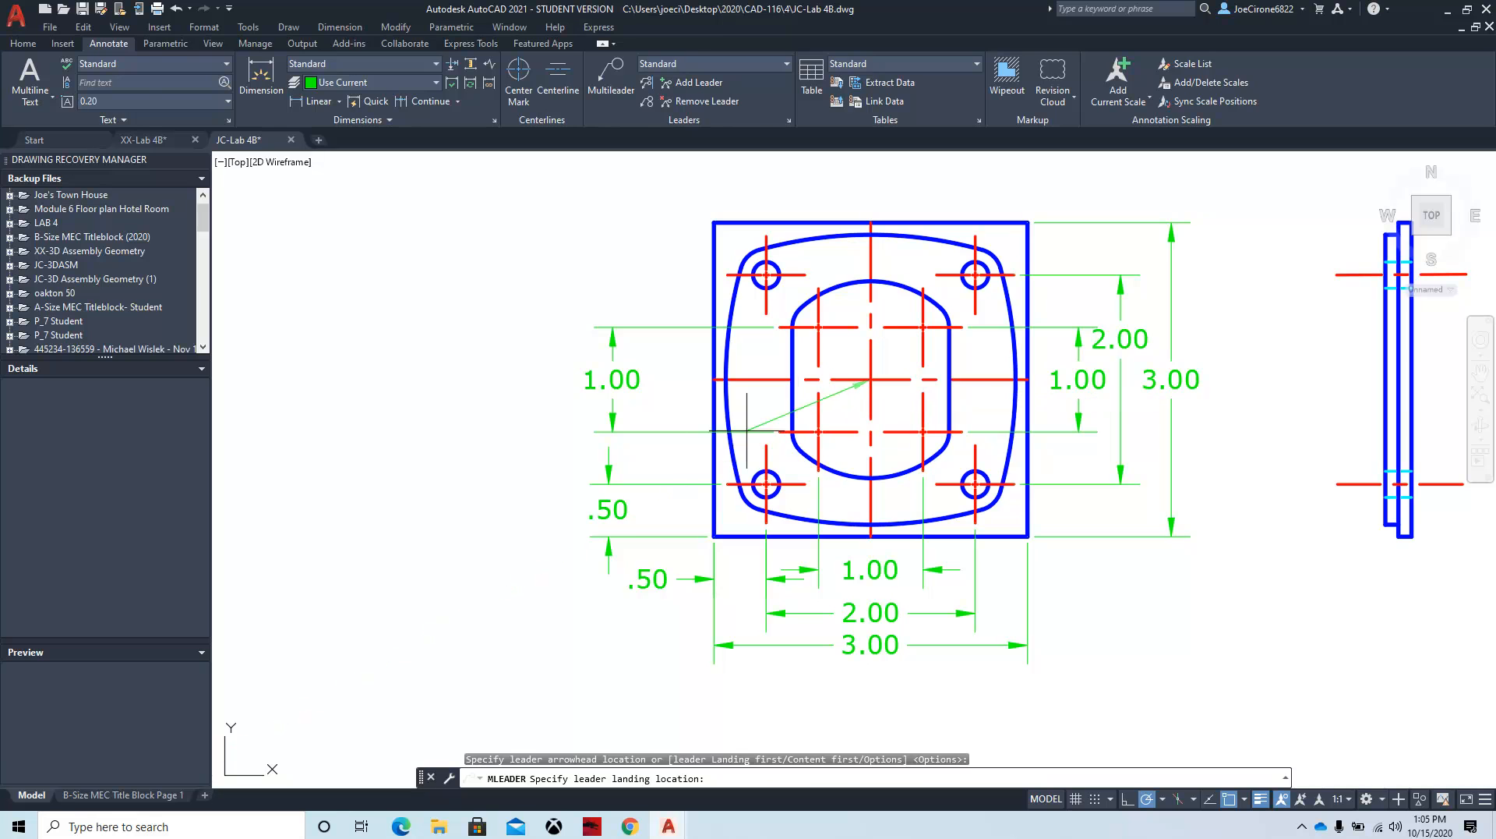
left_click(551, 513)
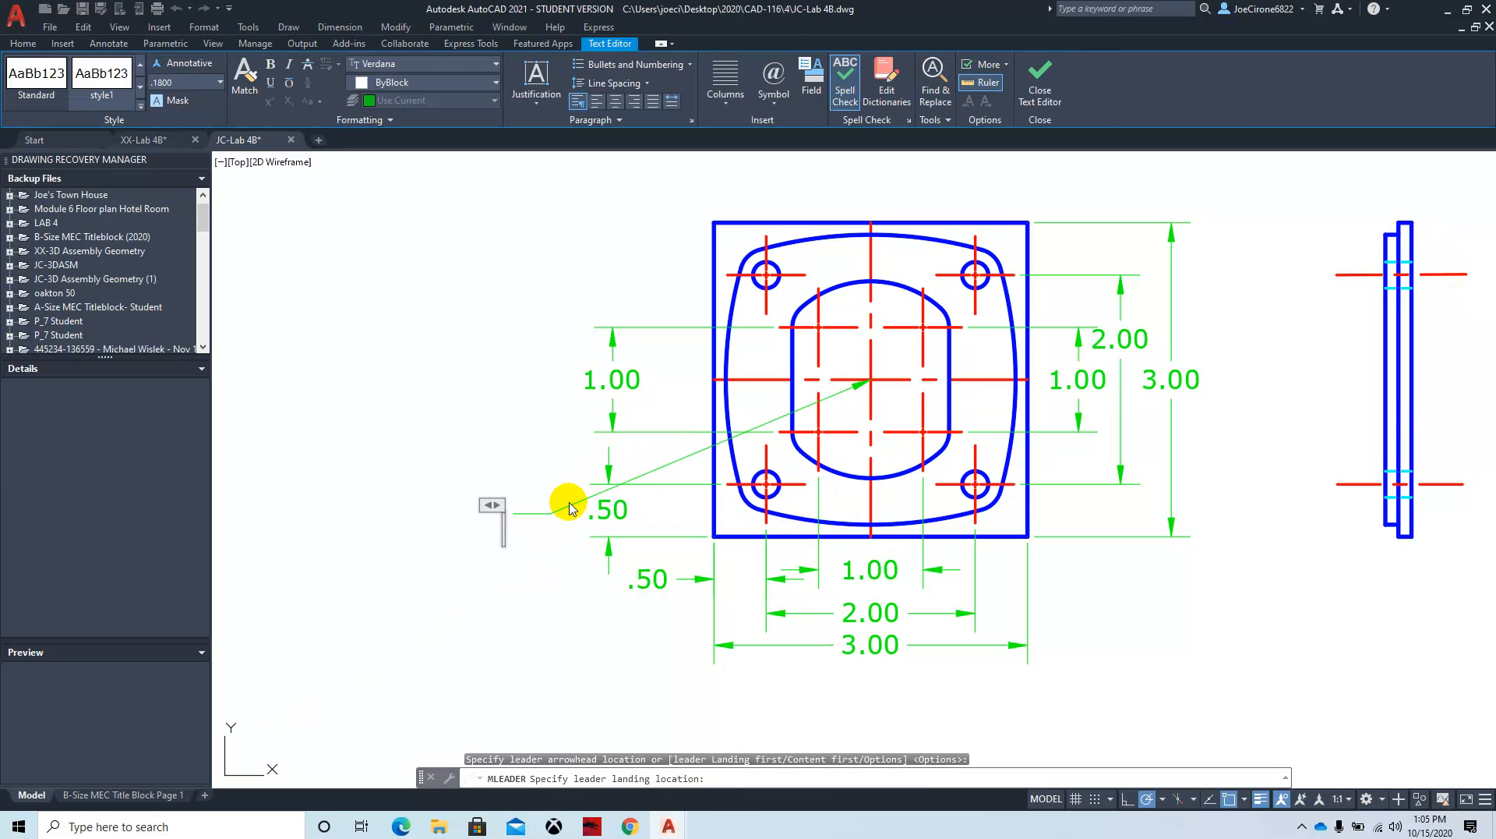
type("x0")
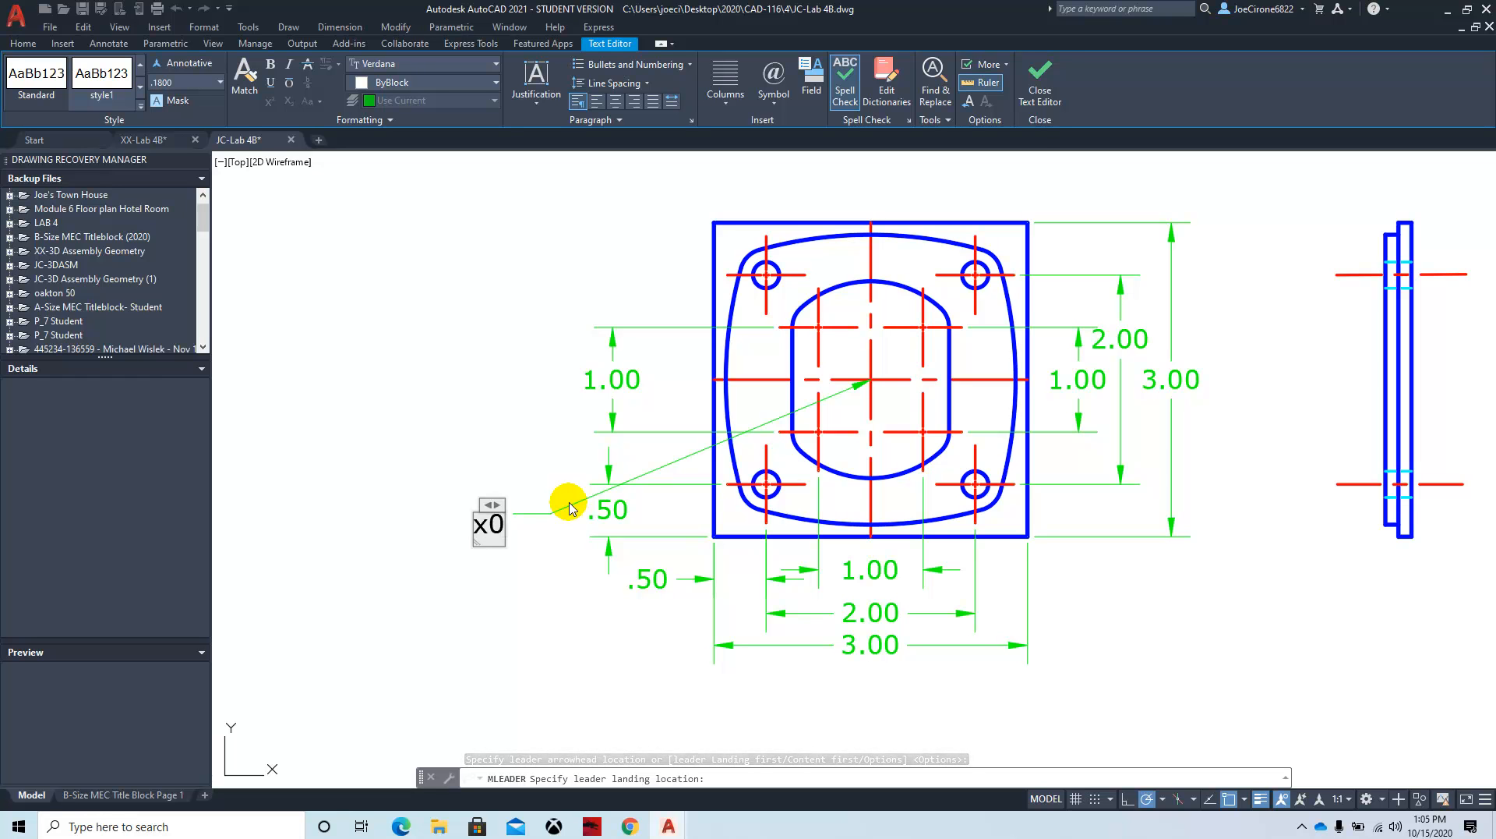
key("BackSpace")
key("BackSpace")
type("X")
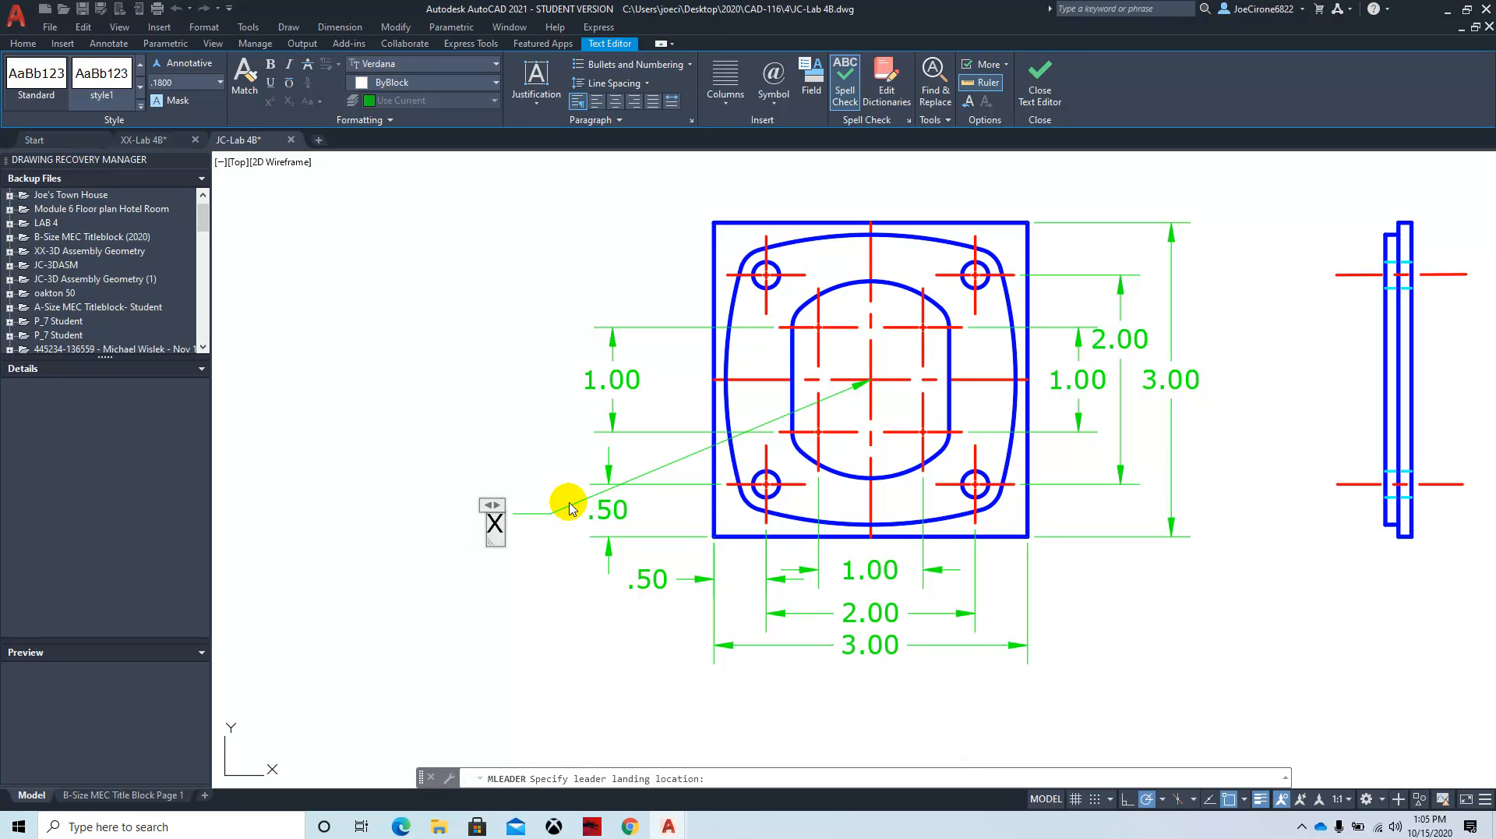
type("0Y0")
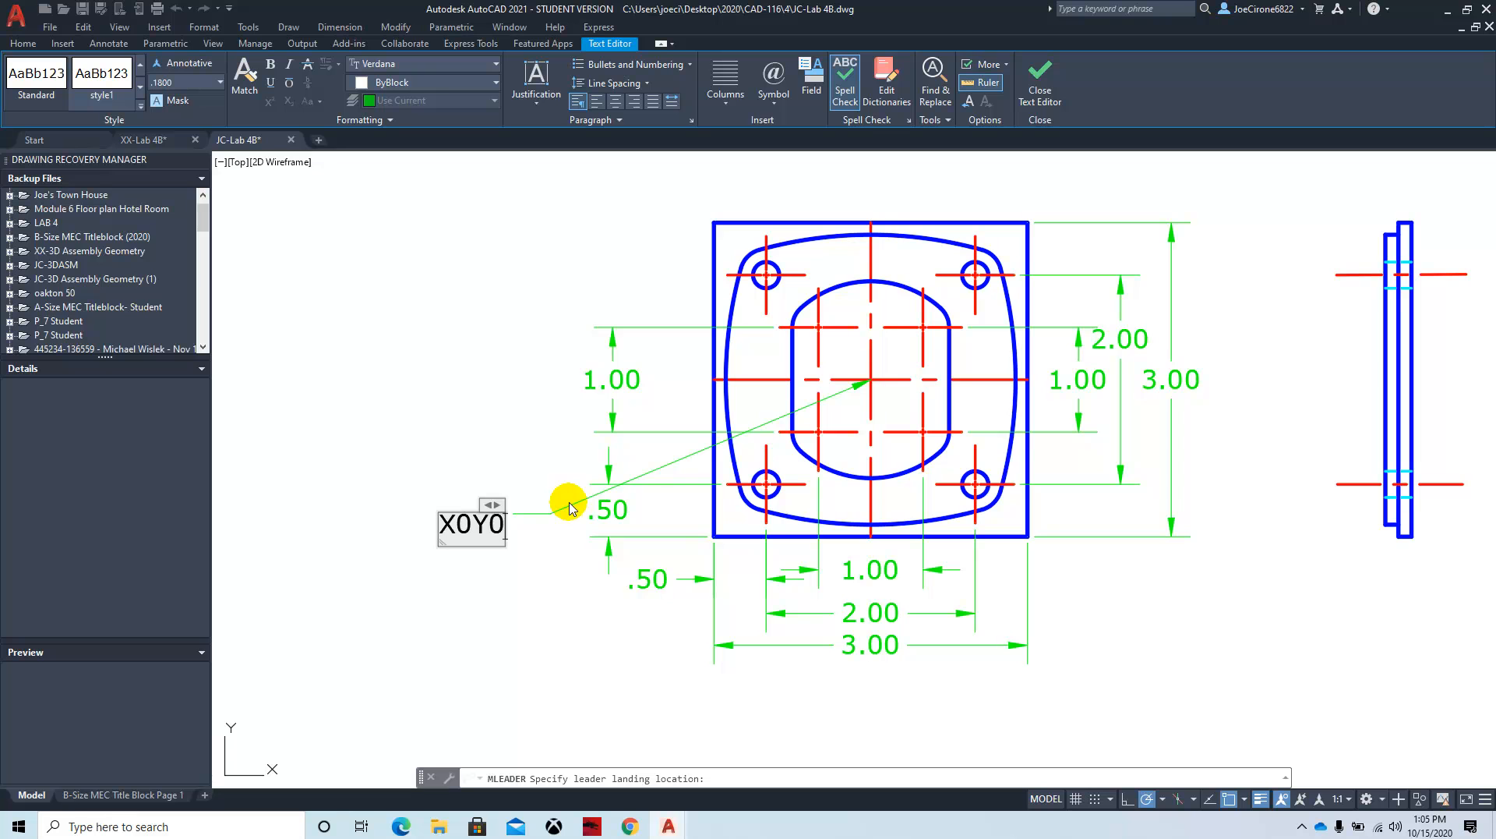
left_click(1040, 81)
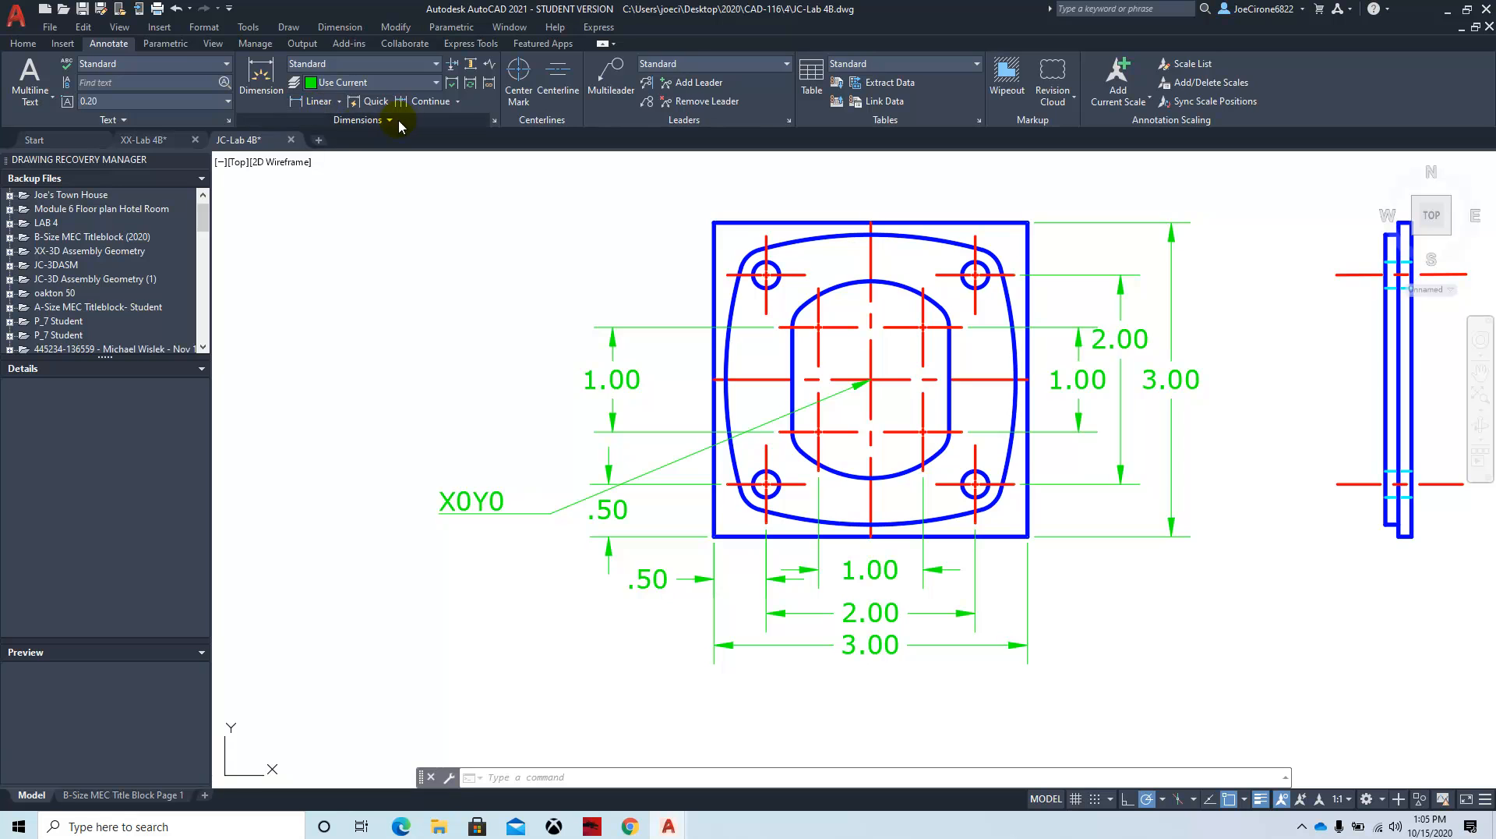
Step: Add a radius dimension to the curved outline's upper arc, placed above the plate's upper-left corner
left_click(341, 103)
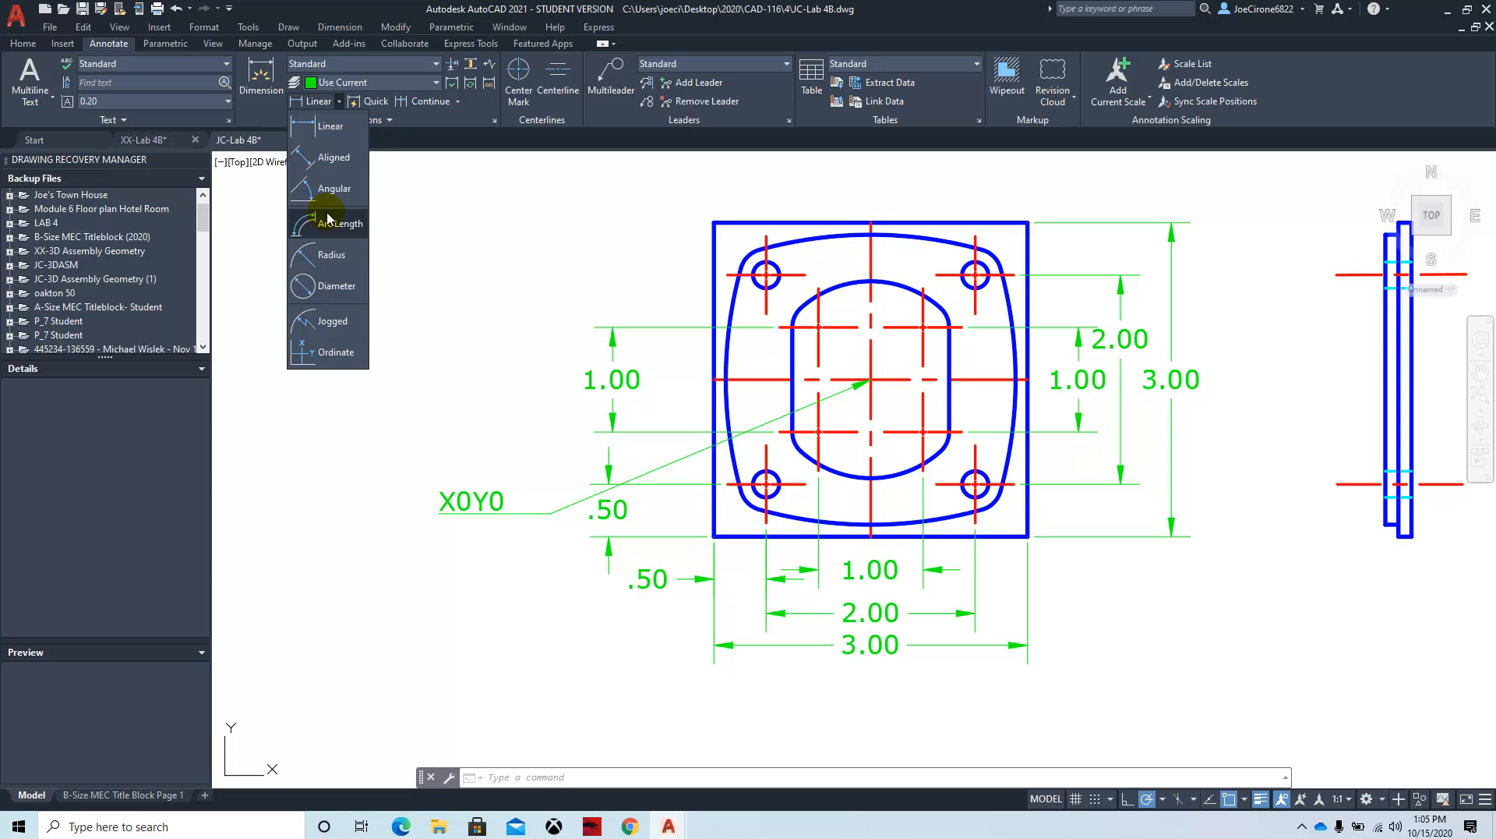
left_click(332, 255)
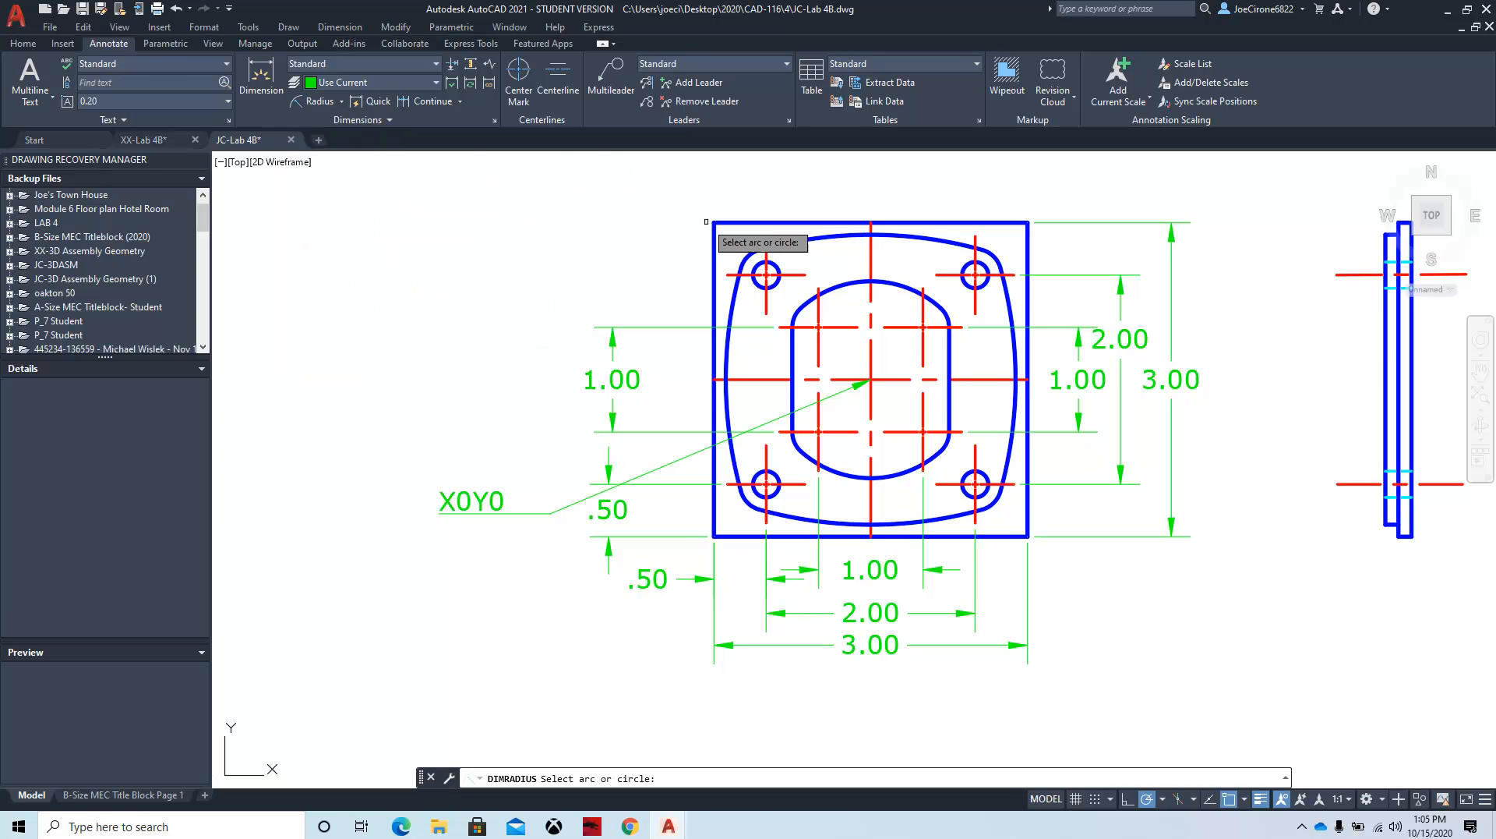
left_click(816, 238)
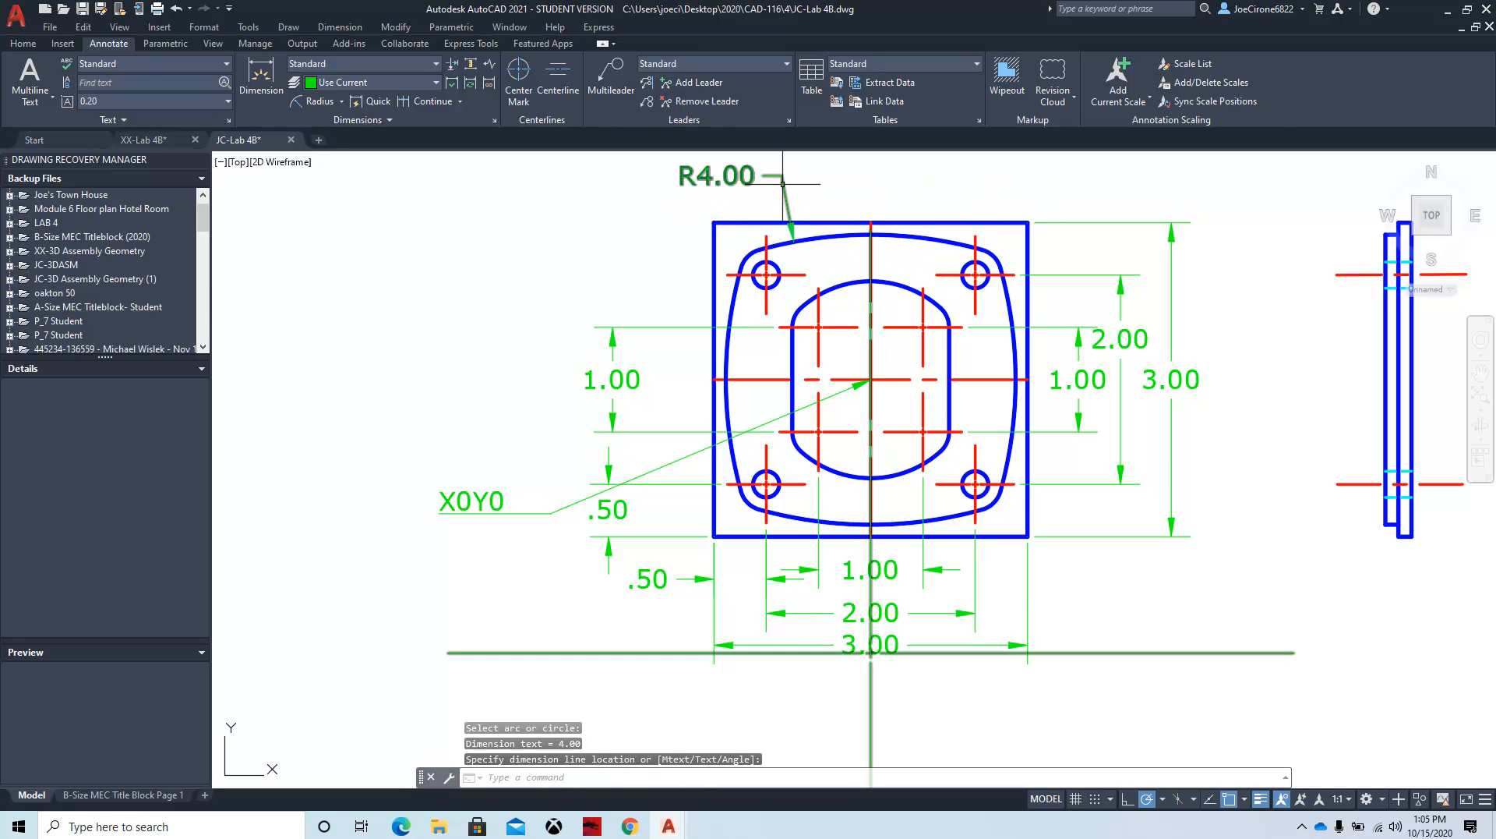
Step: Add a radius dimension to the inner opening's upper arc, placed above the plate to the right of the vertical centerline
right_click(879, 179)
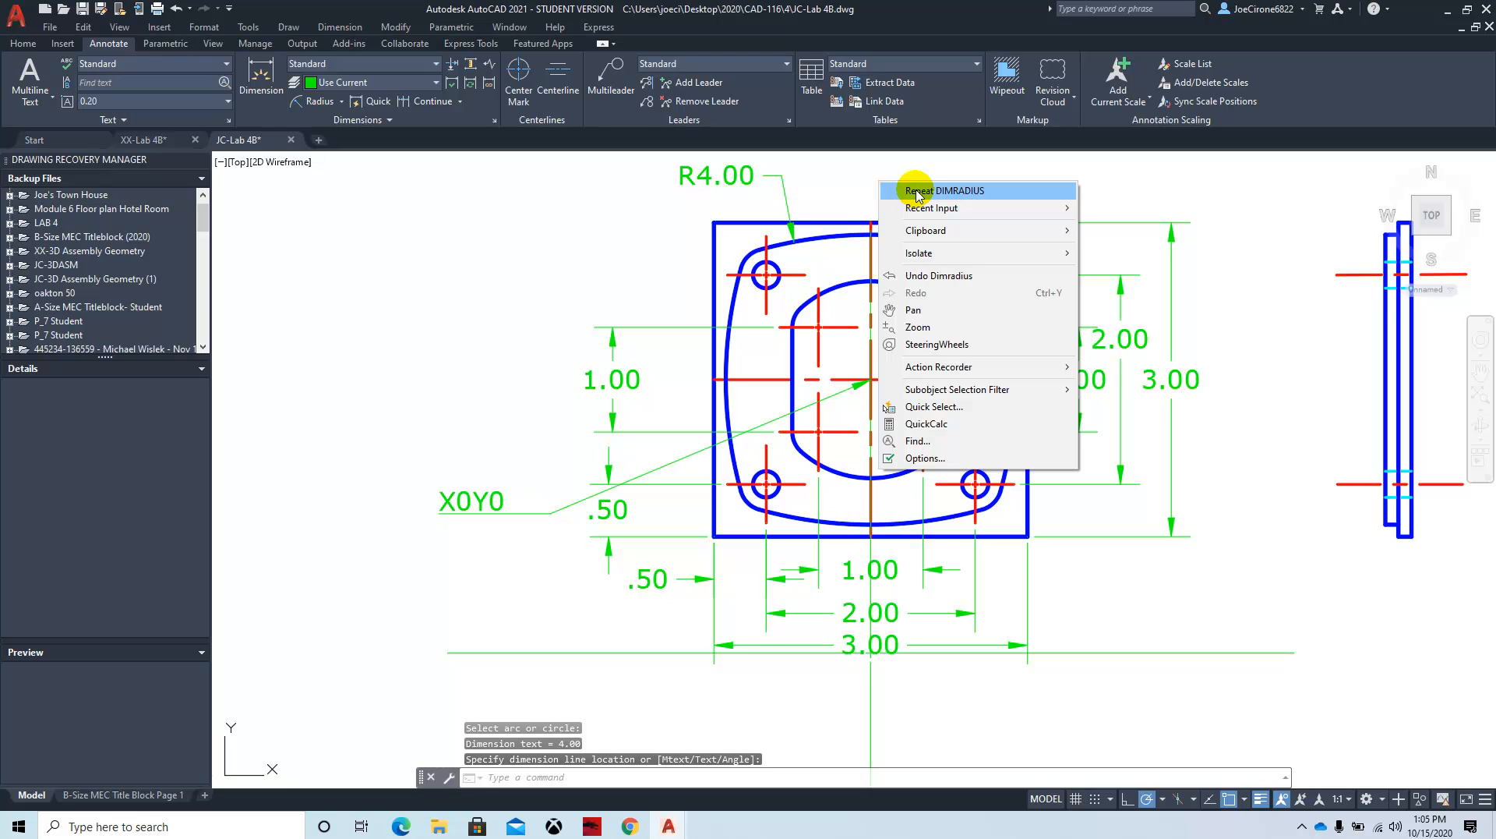
left_click(917, 191)
left_click(919, 286)
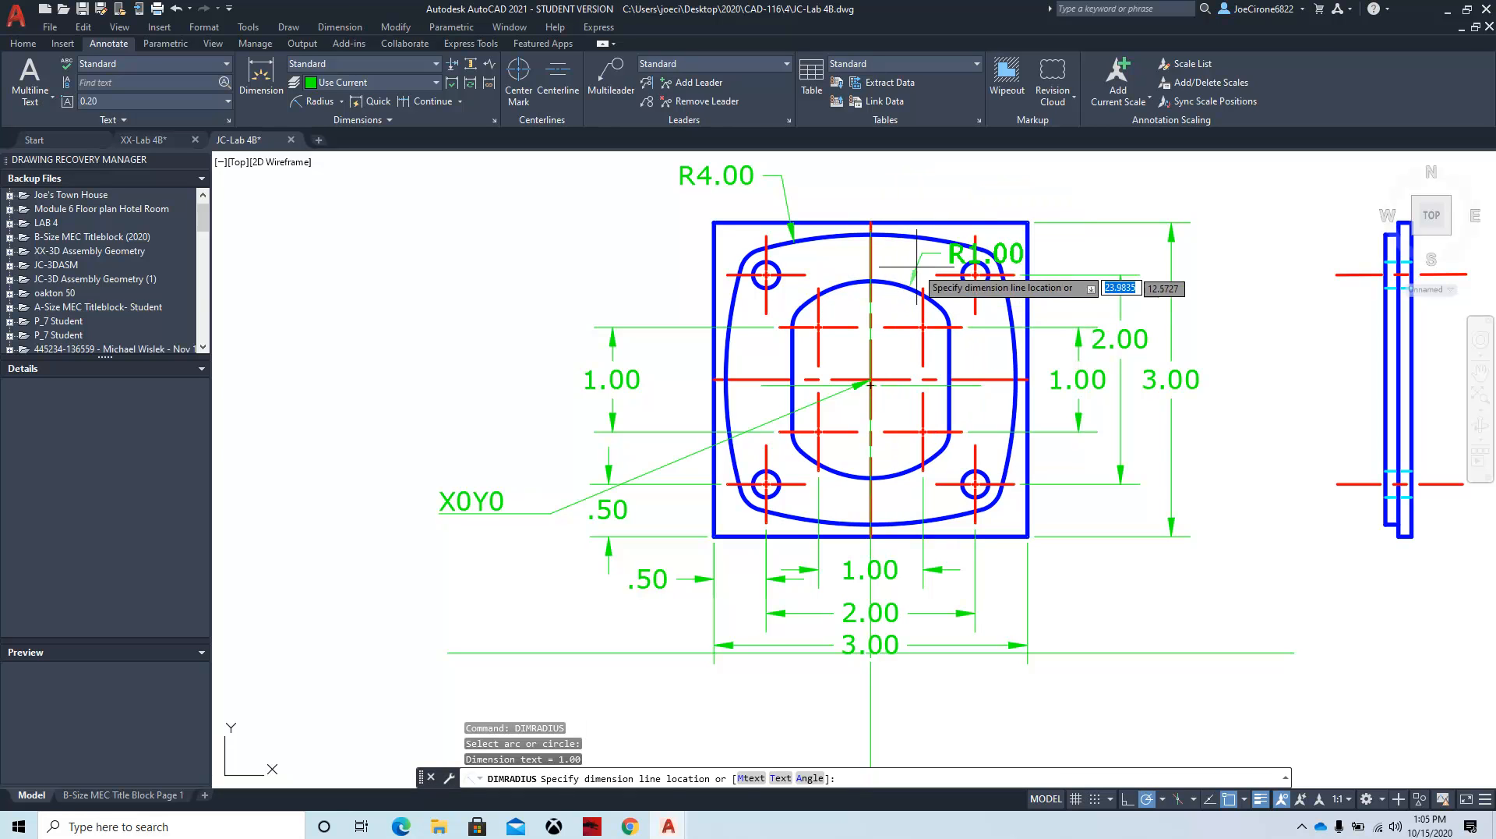
left_click(957, 179)
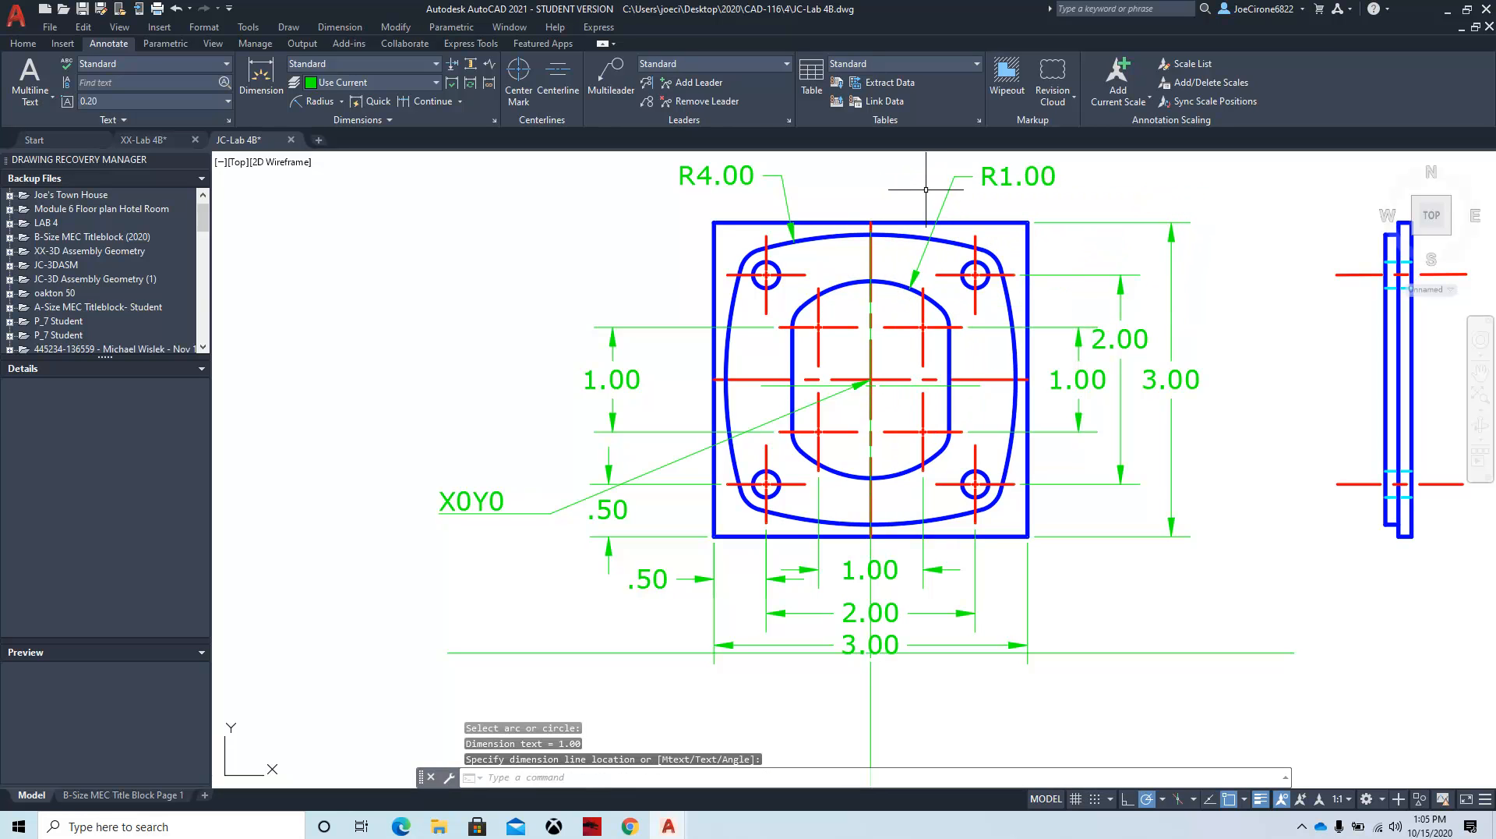
Step: Add a radius dimension to the curved outline's upper-right corner, placed outside the plate, and append TYP to its text
right_click(1158, 199)
left_click(1177, 207)
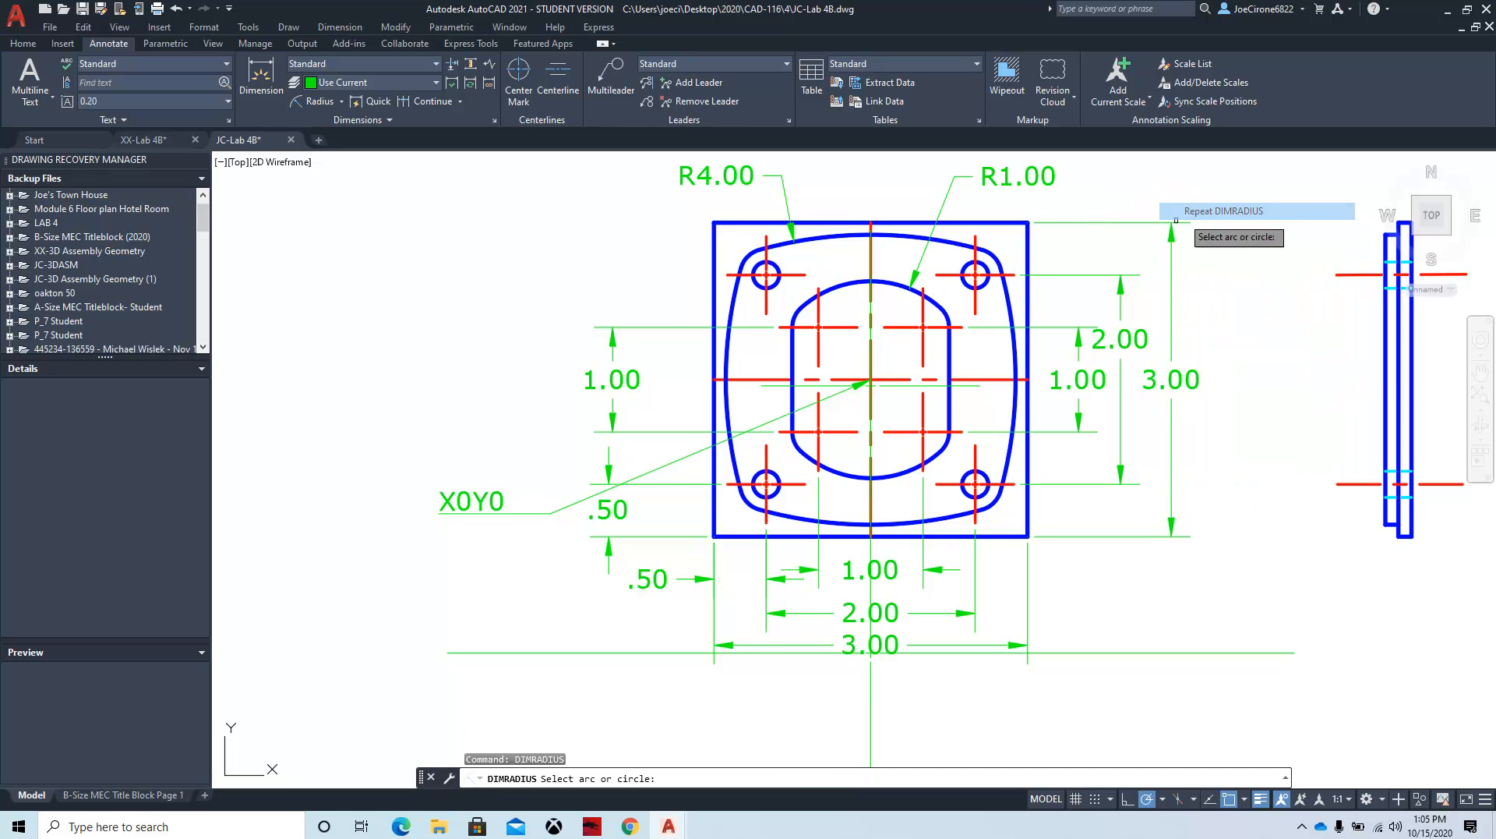
left_click(995, 258)
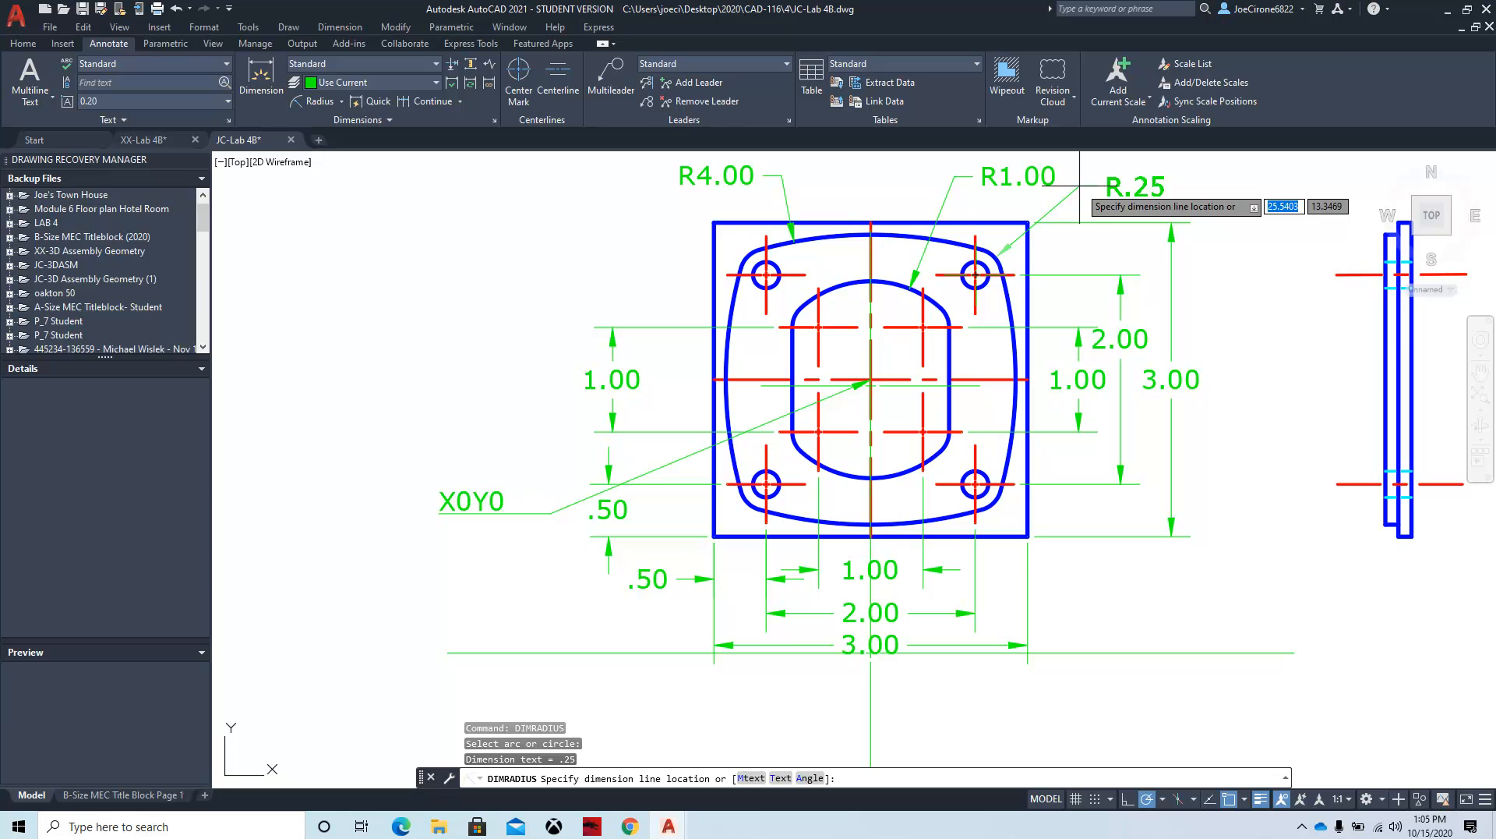
left_click(1079, 185)
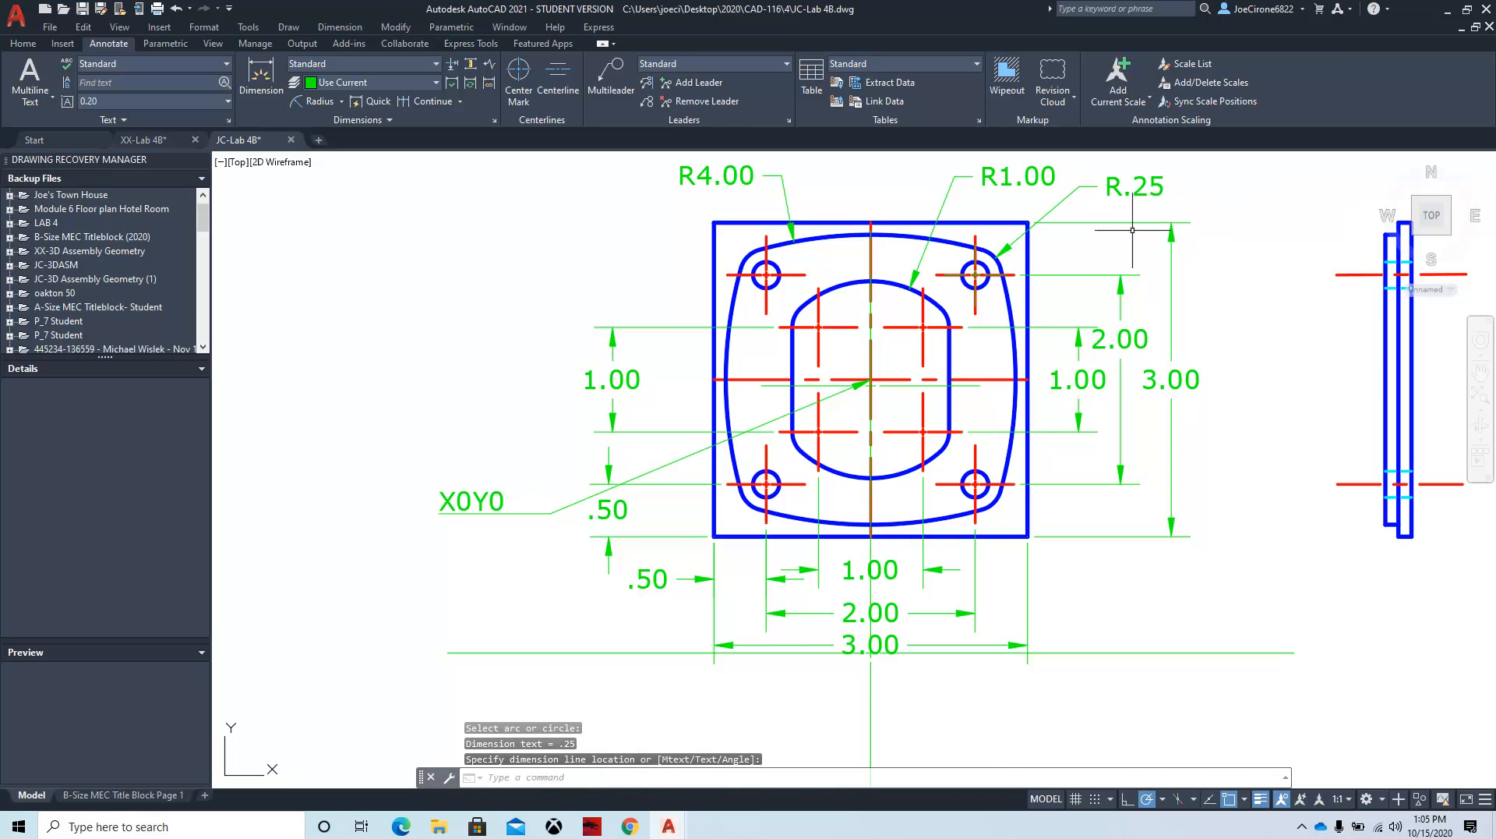
double_click(1162, 191)
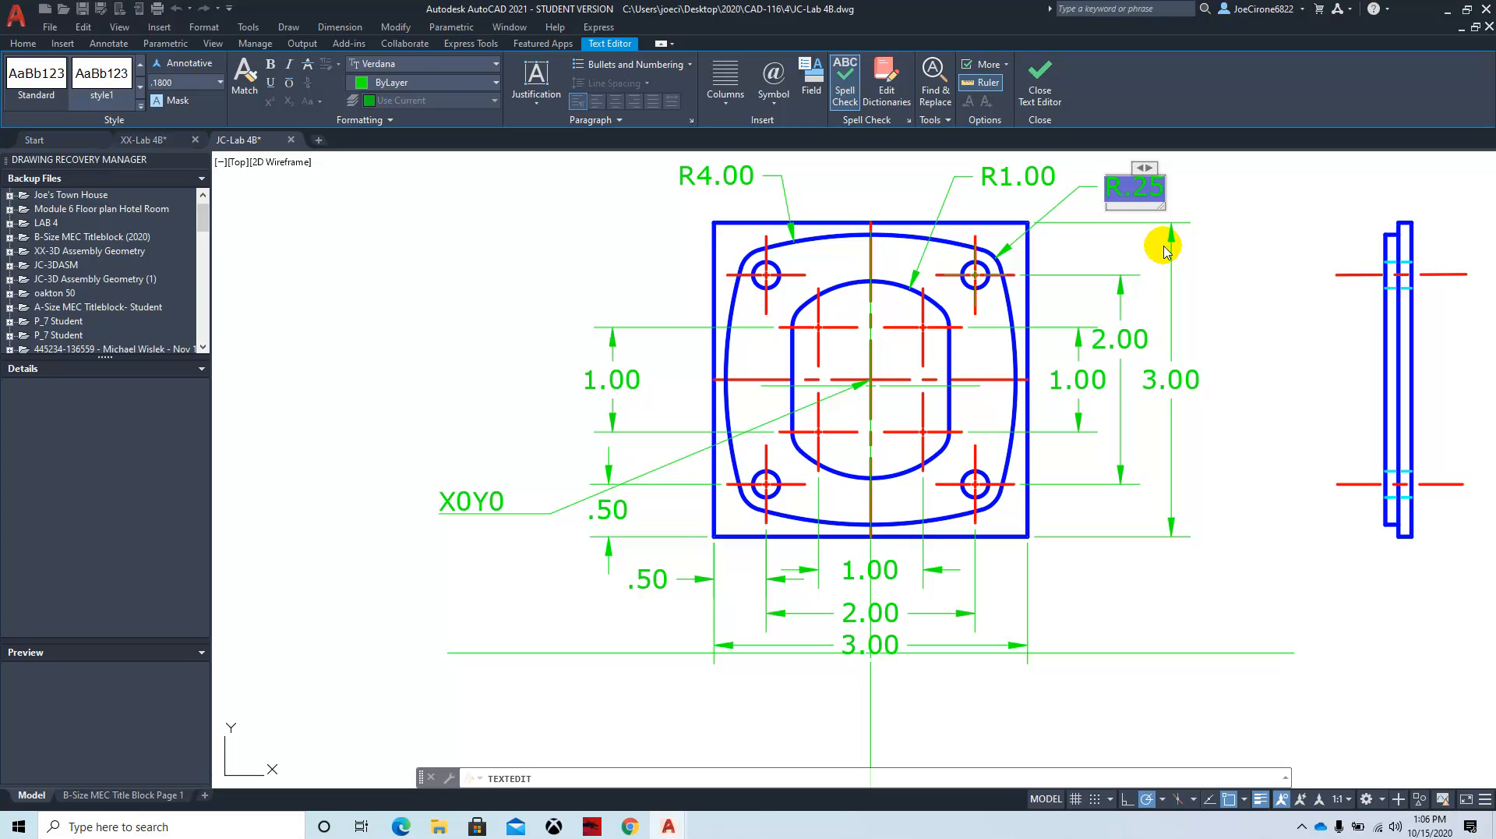
type("TYP")
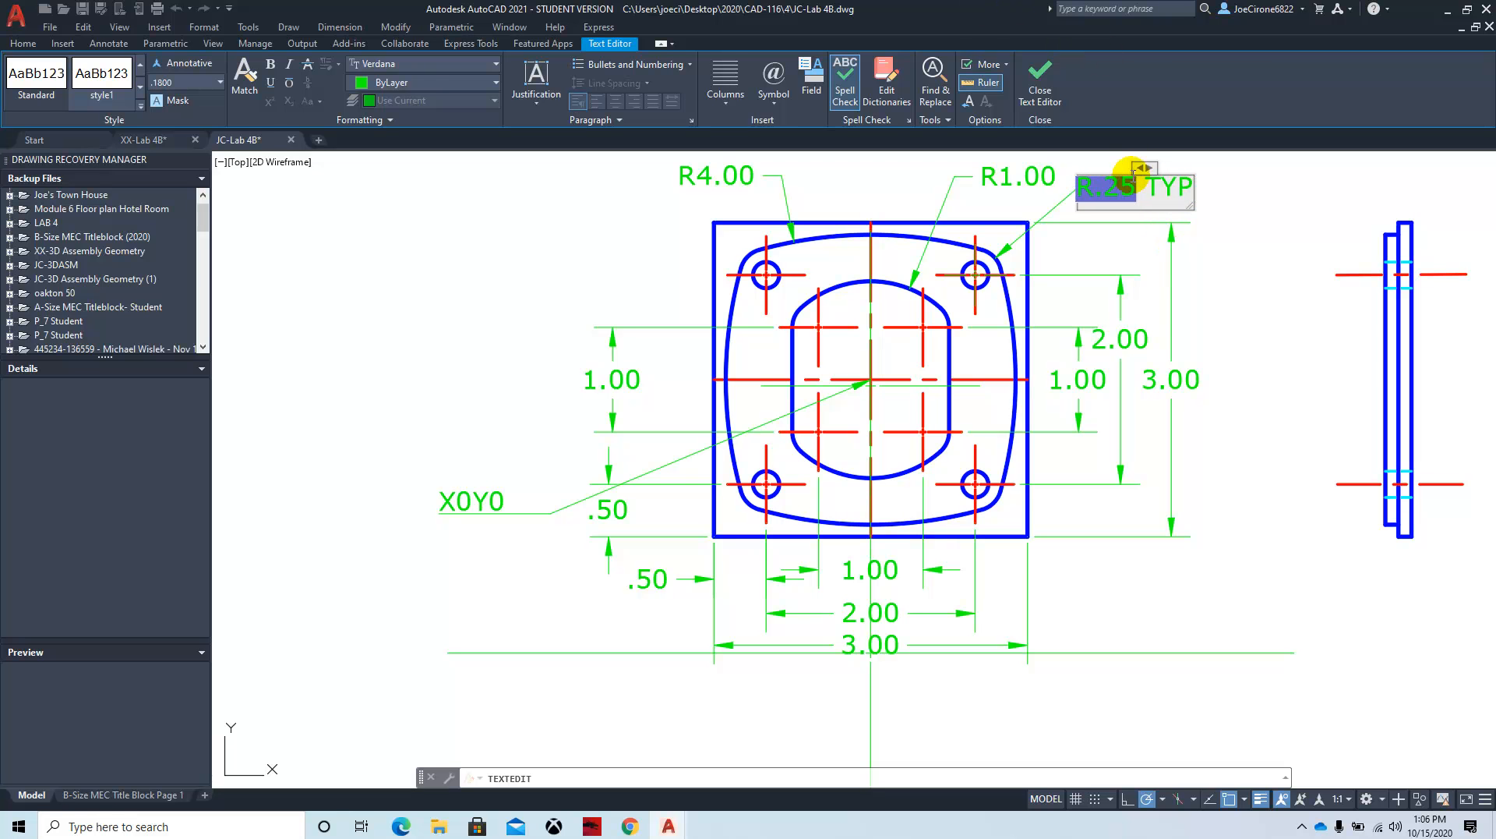
left_click(1040, 78)
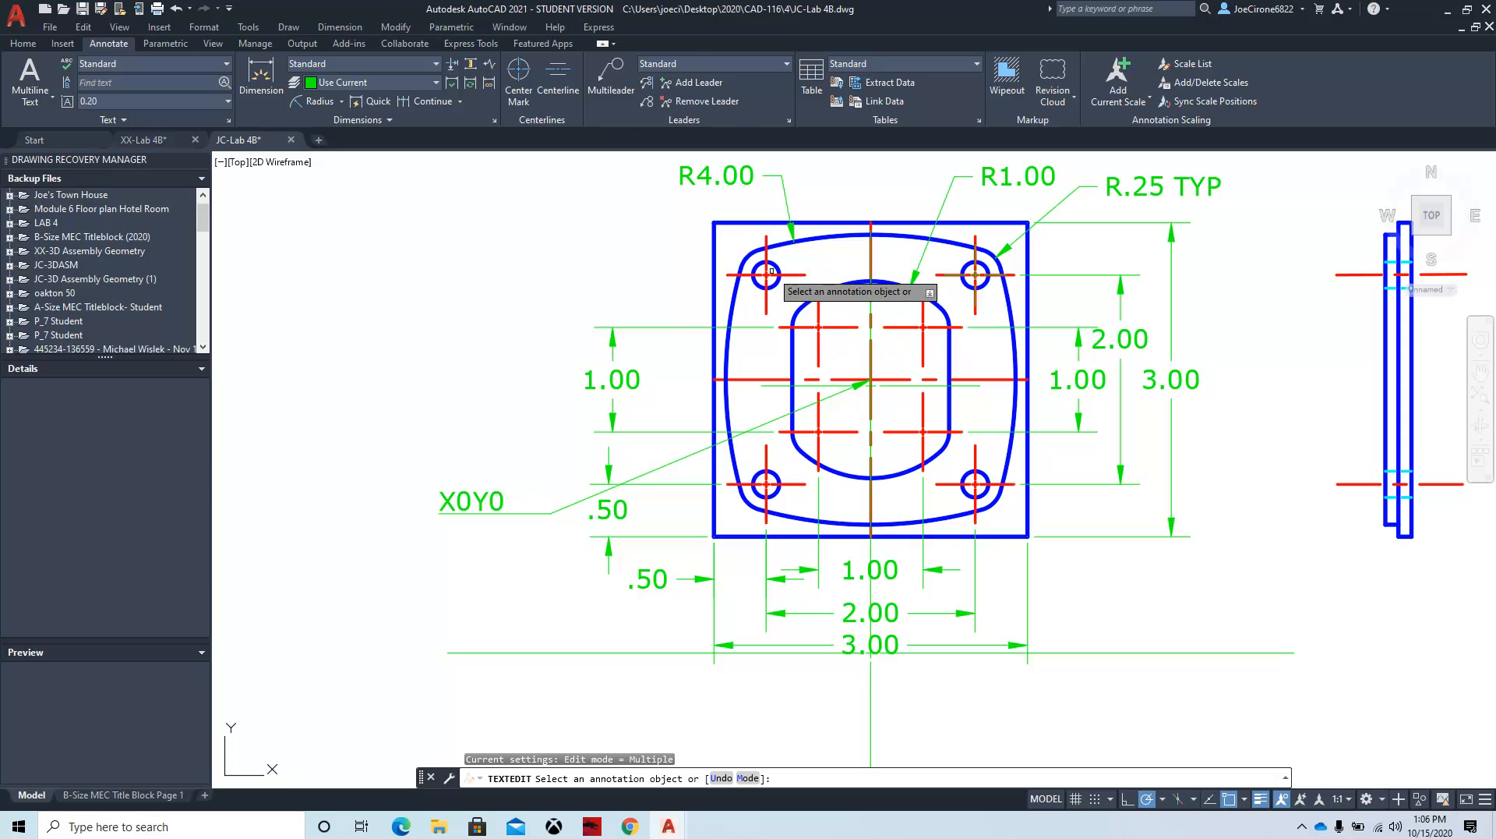
Step: Add a diameter dimension to the upper-left hole, placed outside the plate's upper-left corner, and append THRU TYP to its text
left_click(341, 105)
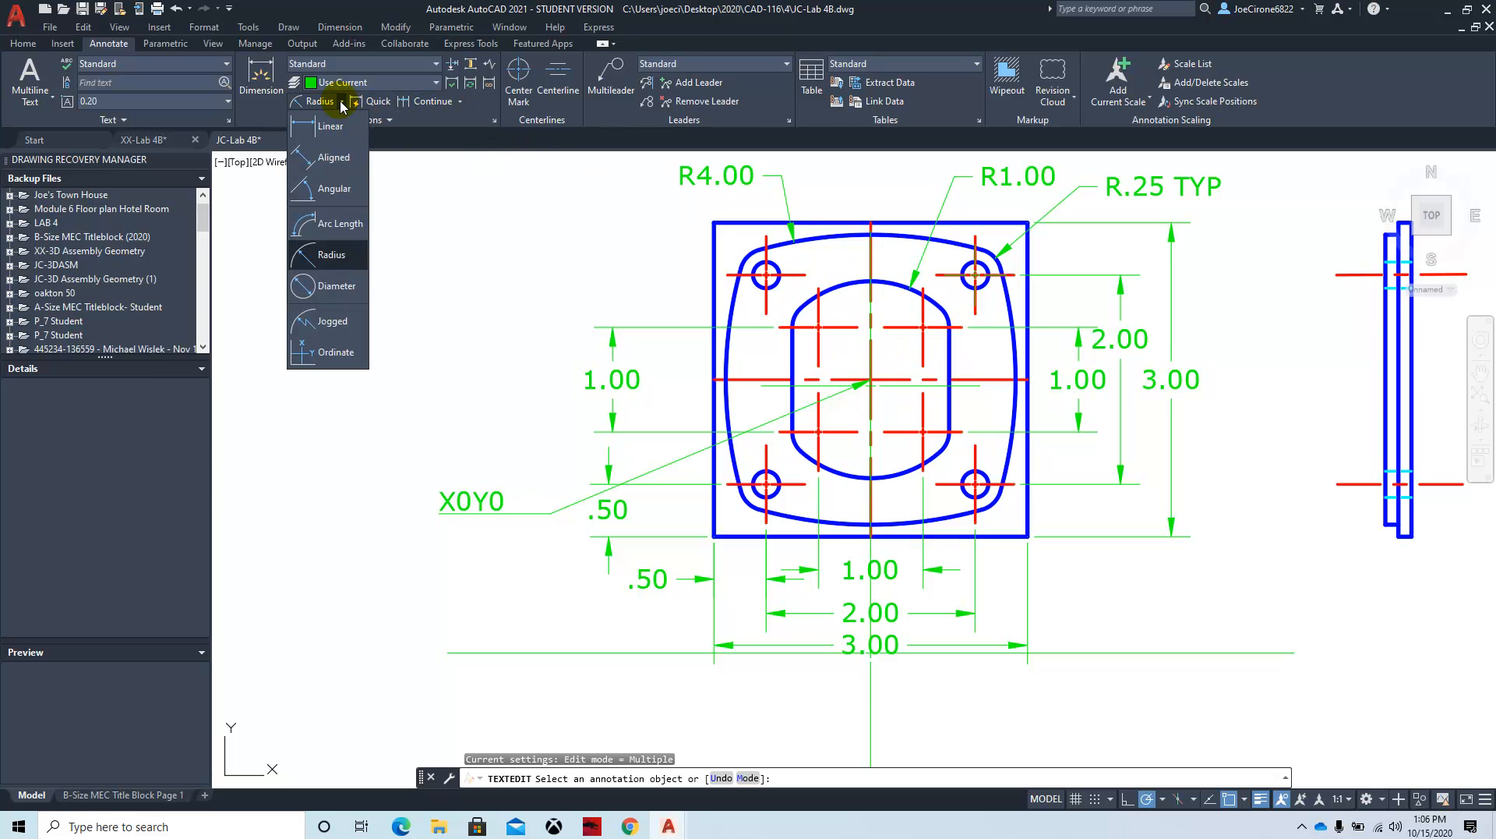
left_click(347, 297)
left_click(759, 264)
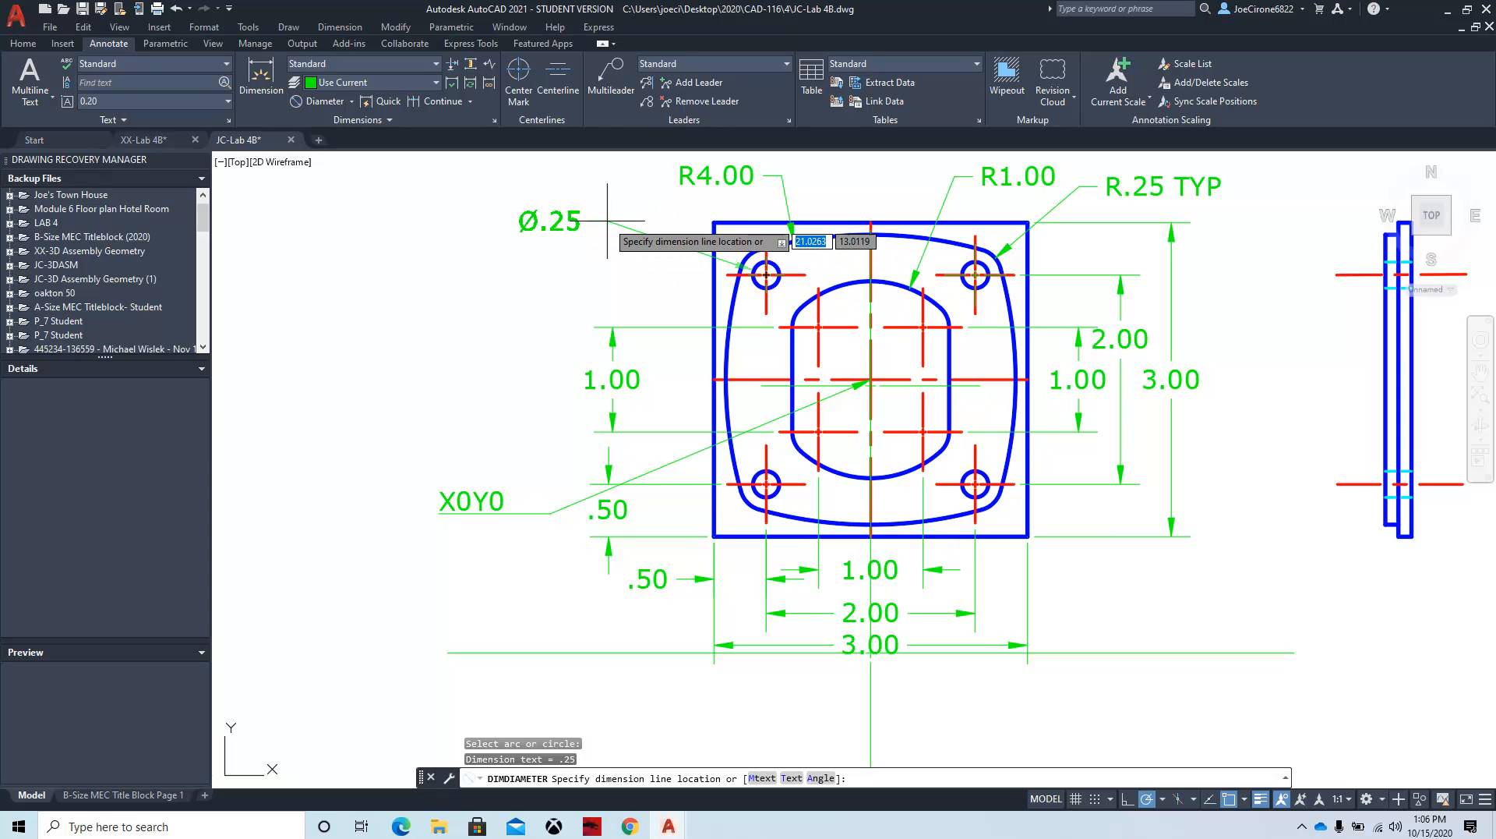
left_click(593, 224)
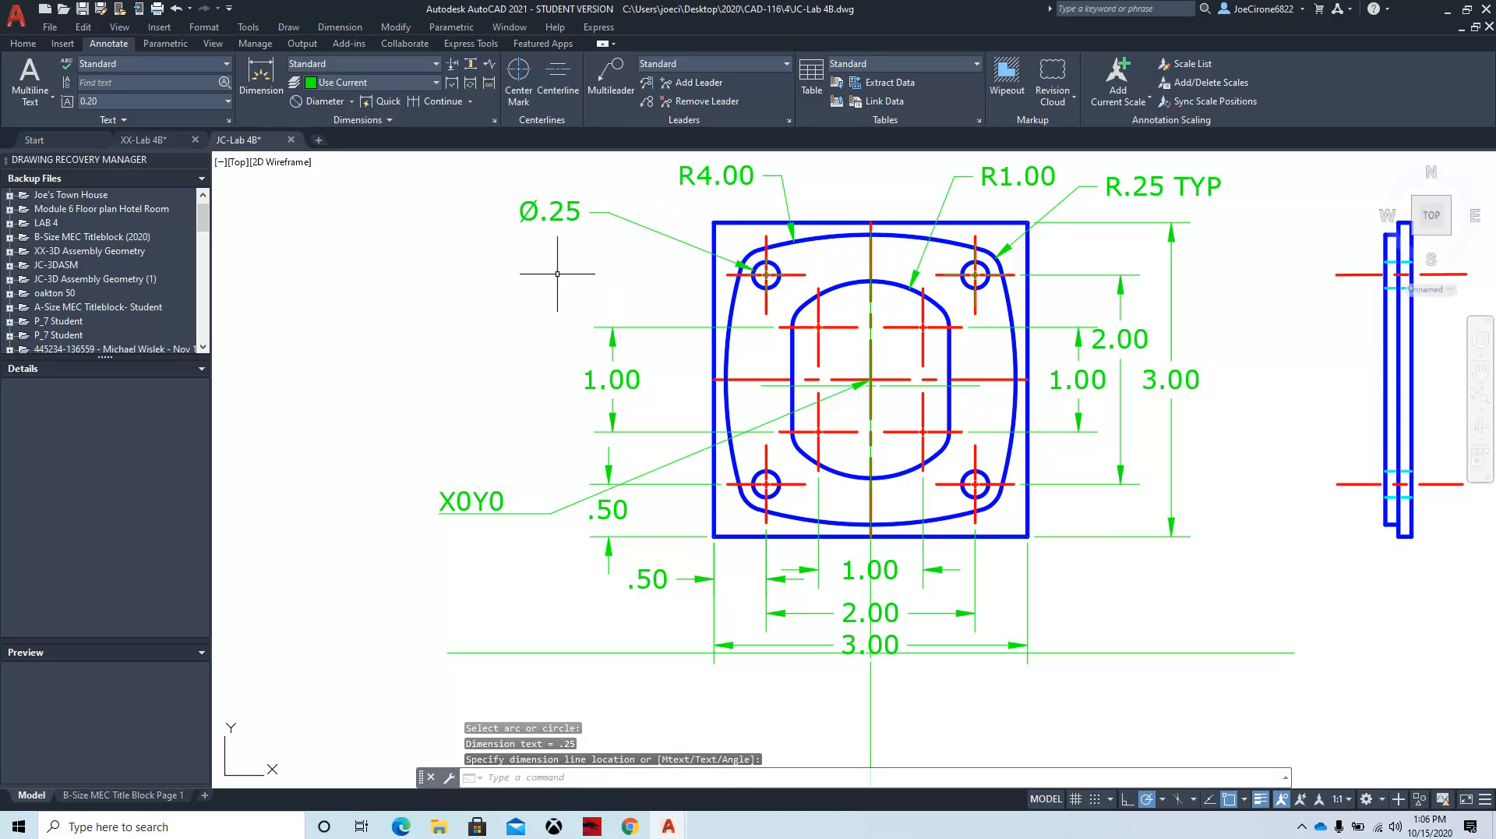
double_click(555, 212)
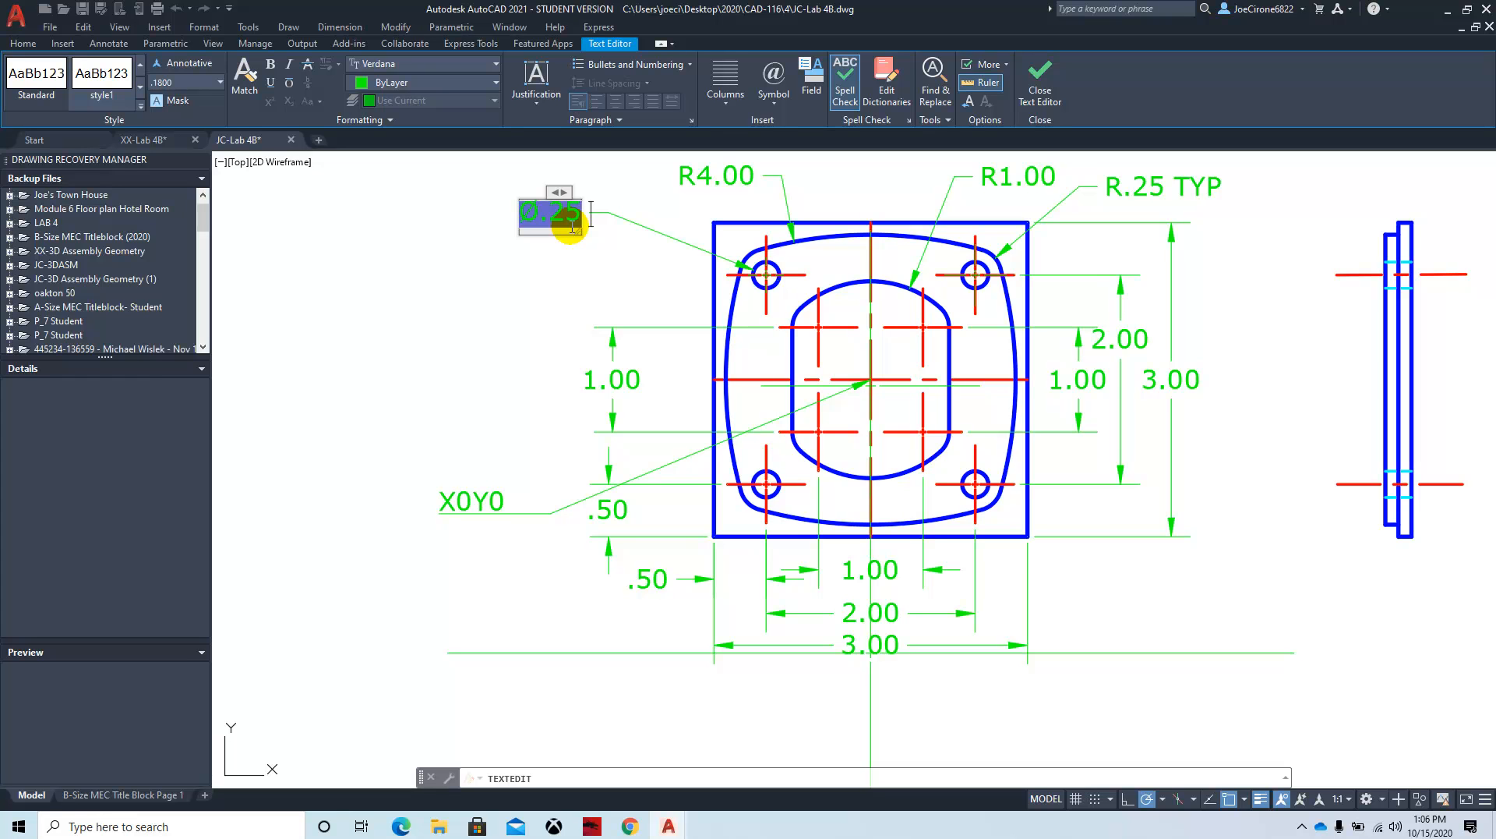
type("THRU TYP")
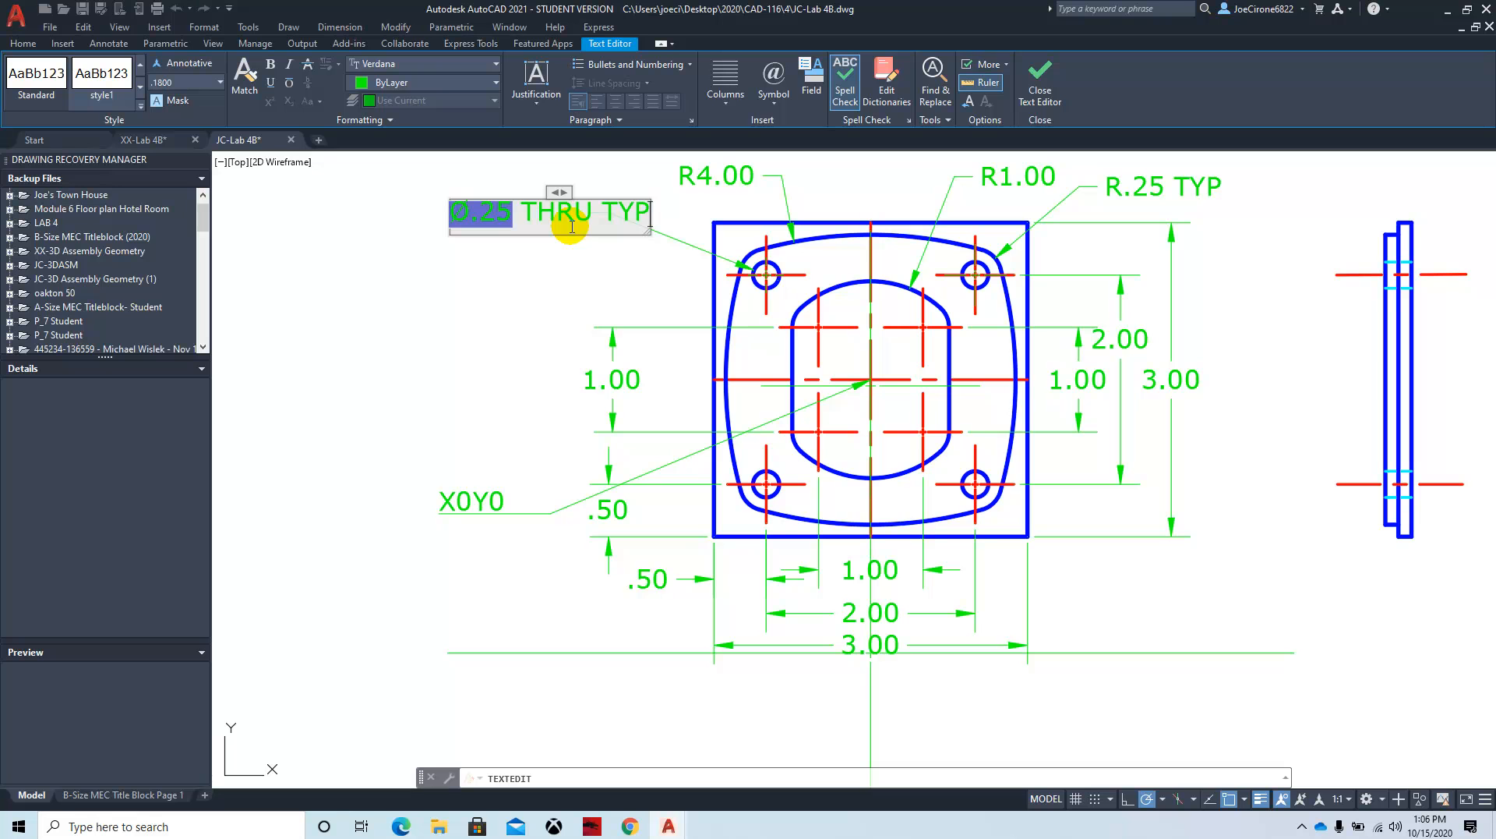
left_click(1041, 78)
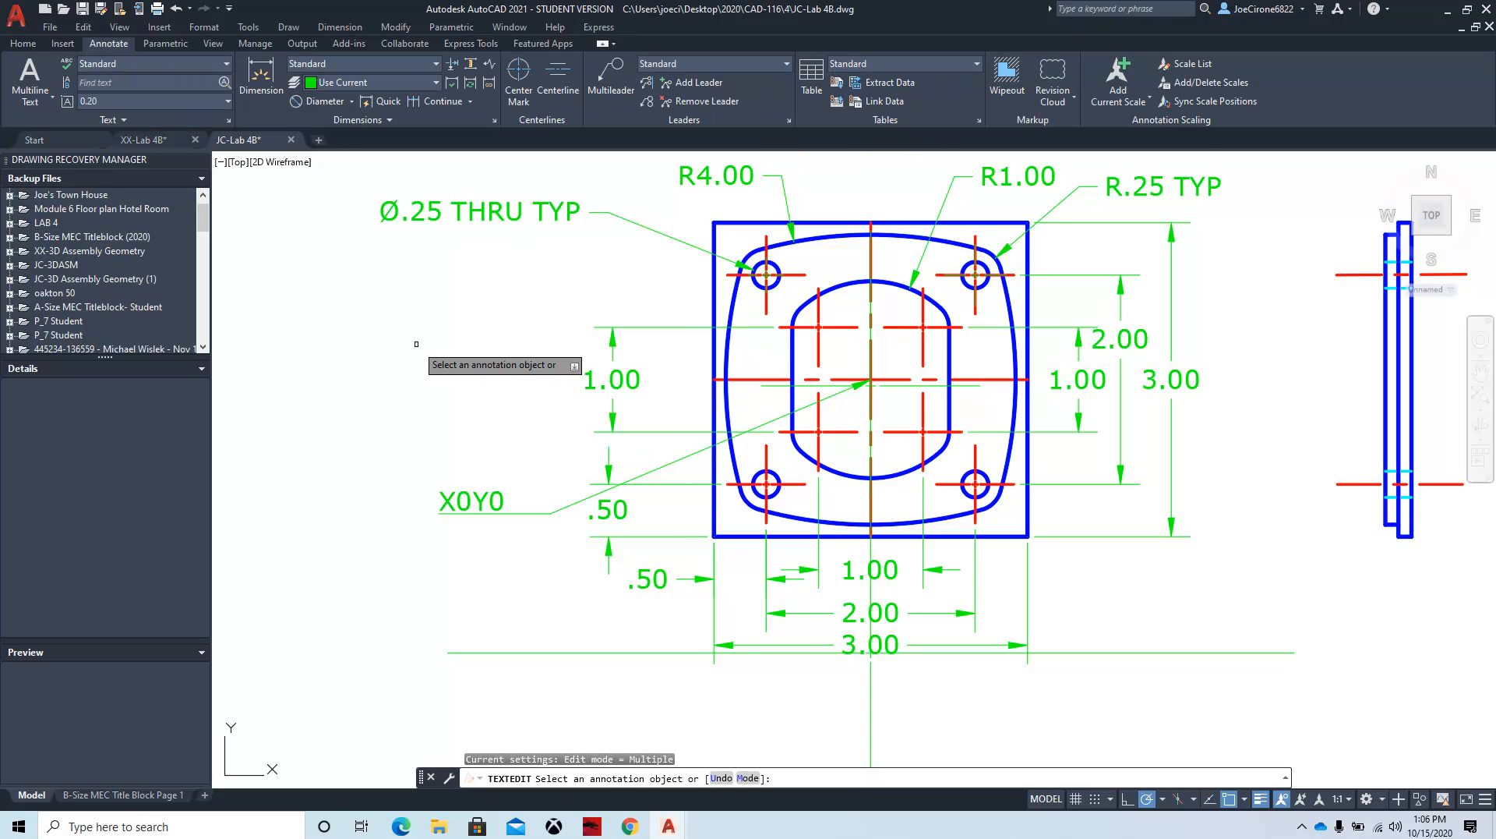
Step: Add a horizontal linear dimension below the side view for the thickness of the raised left layer
mouse_move(1219, 561)
middle_mouse_down()
mouse_move(1079, 531)
mouse_move(409, 500)
middle_mouse_up()
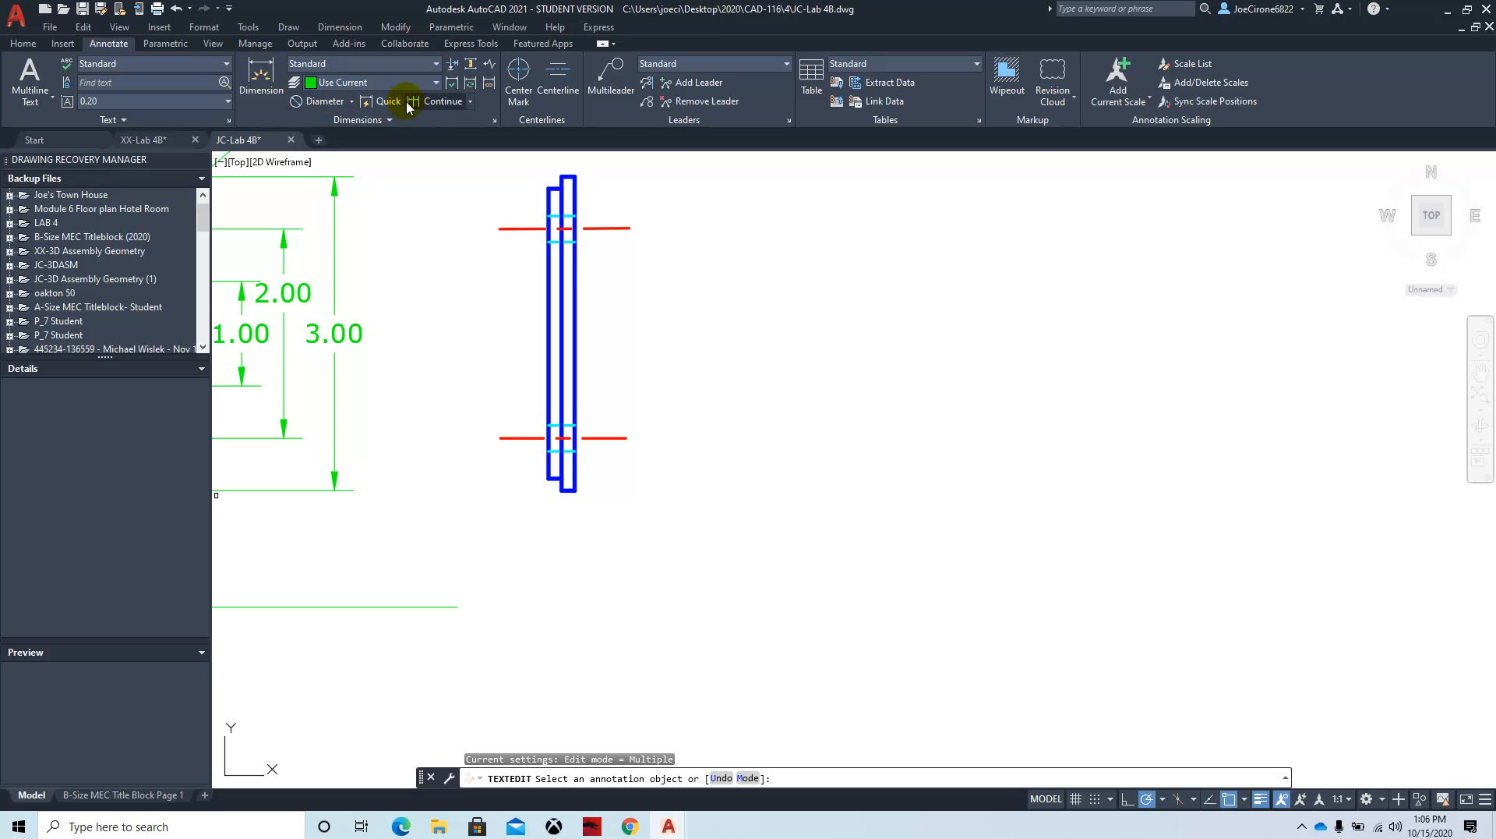
left_click(352, 108)
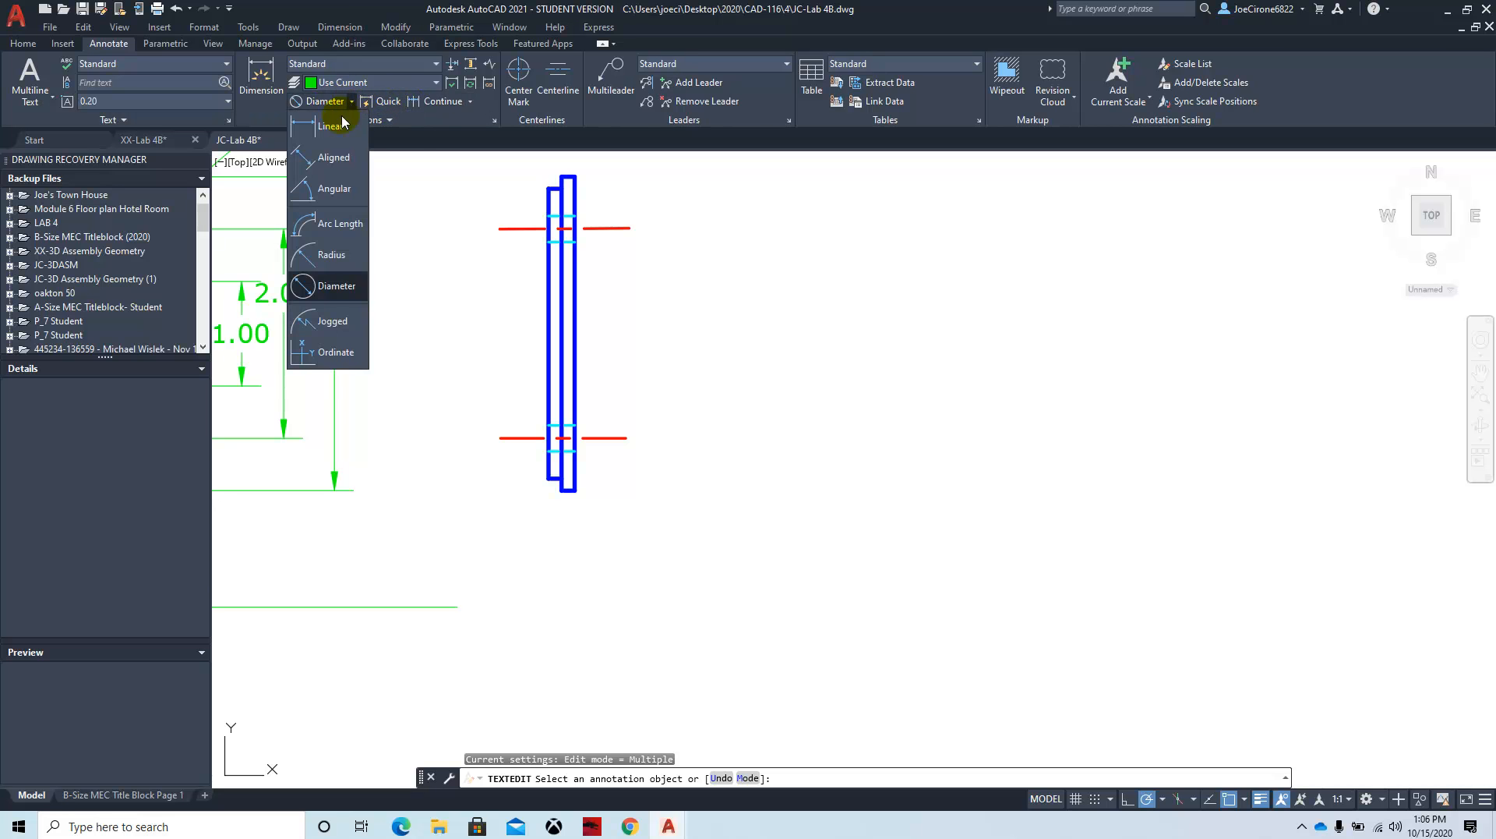
left_click(329, 128)
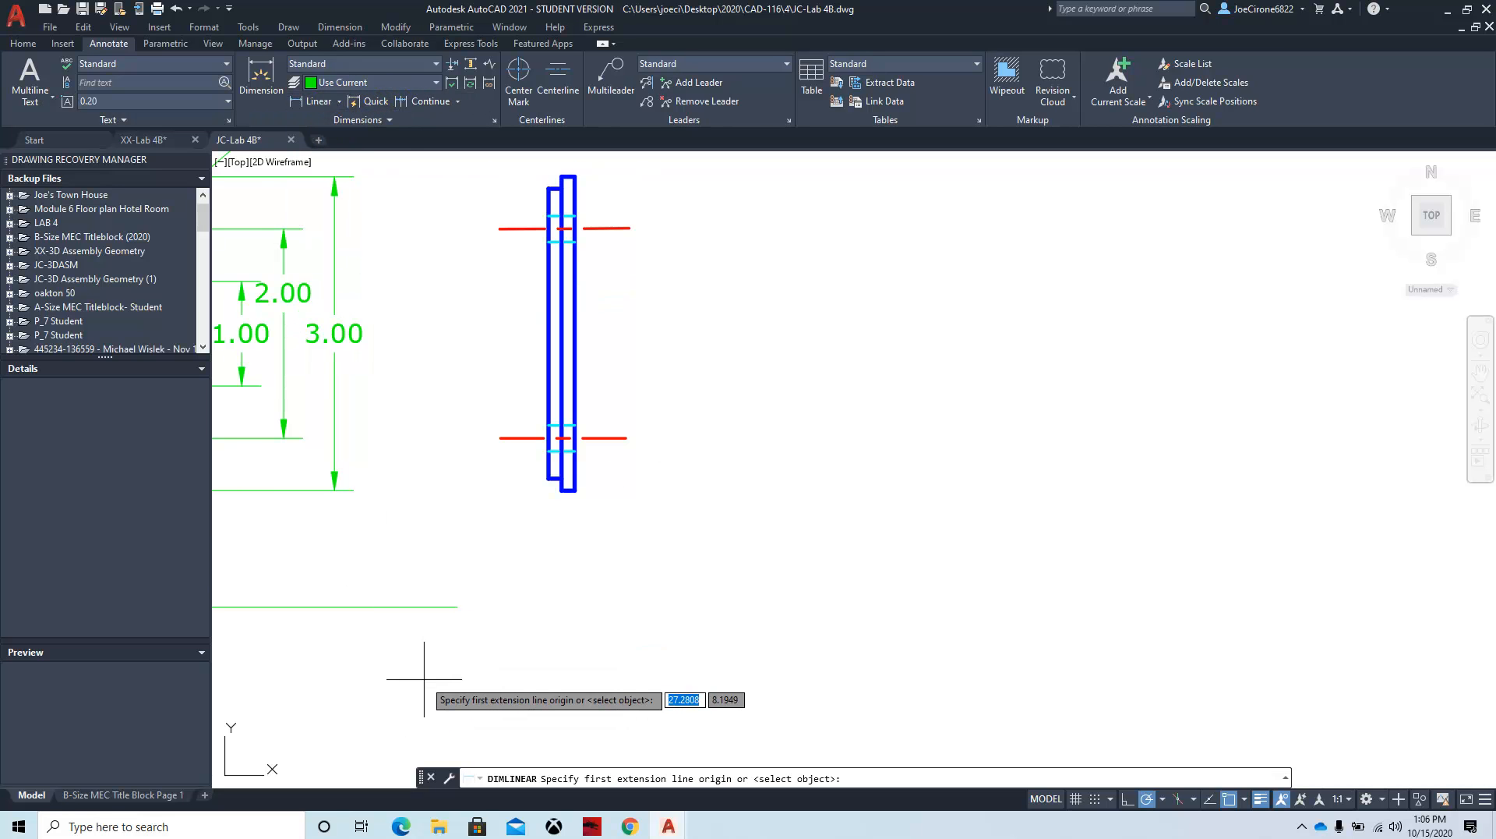
scroll(517, 510, "up", 2)
left_click(567, 451)
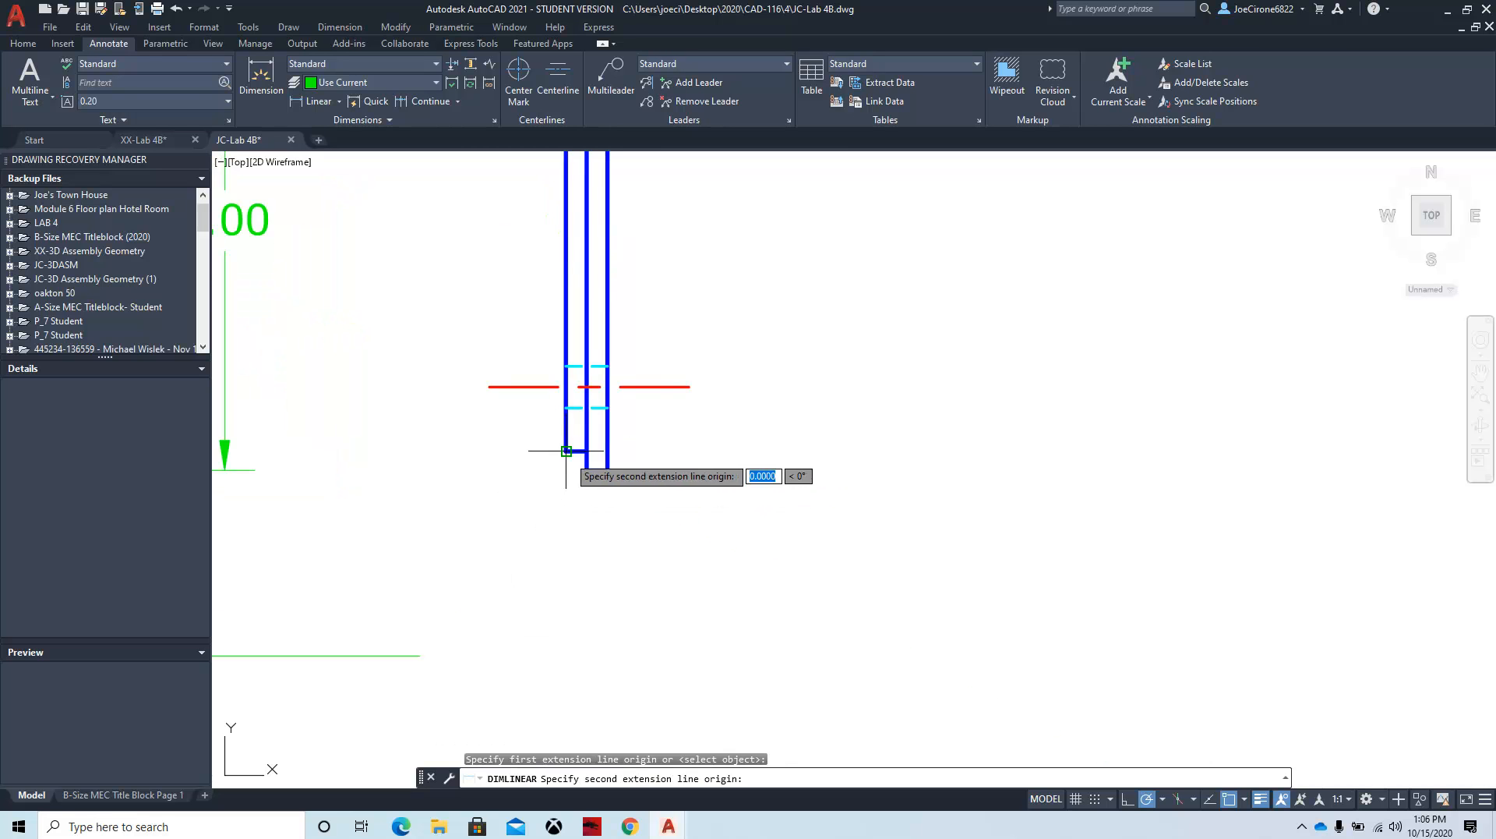
left_click(587, 470)
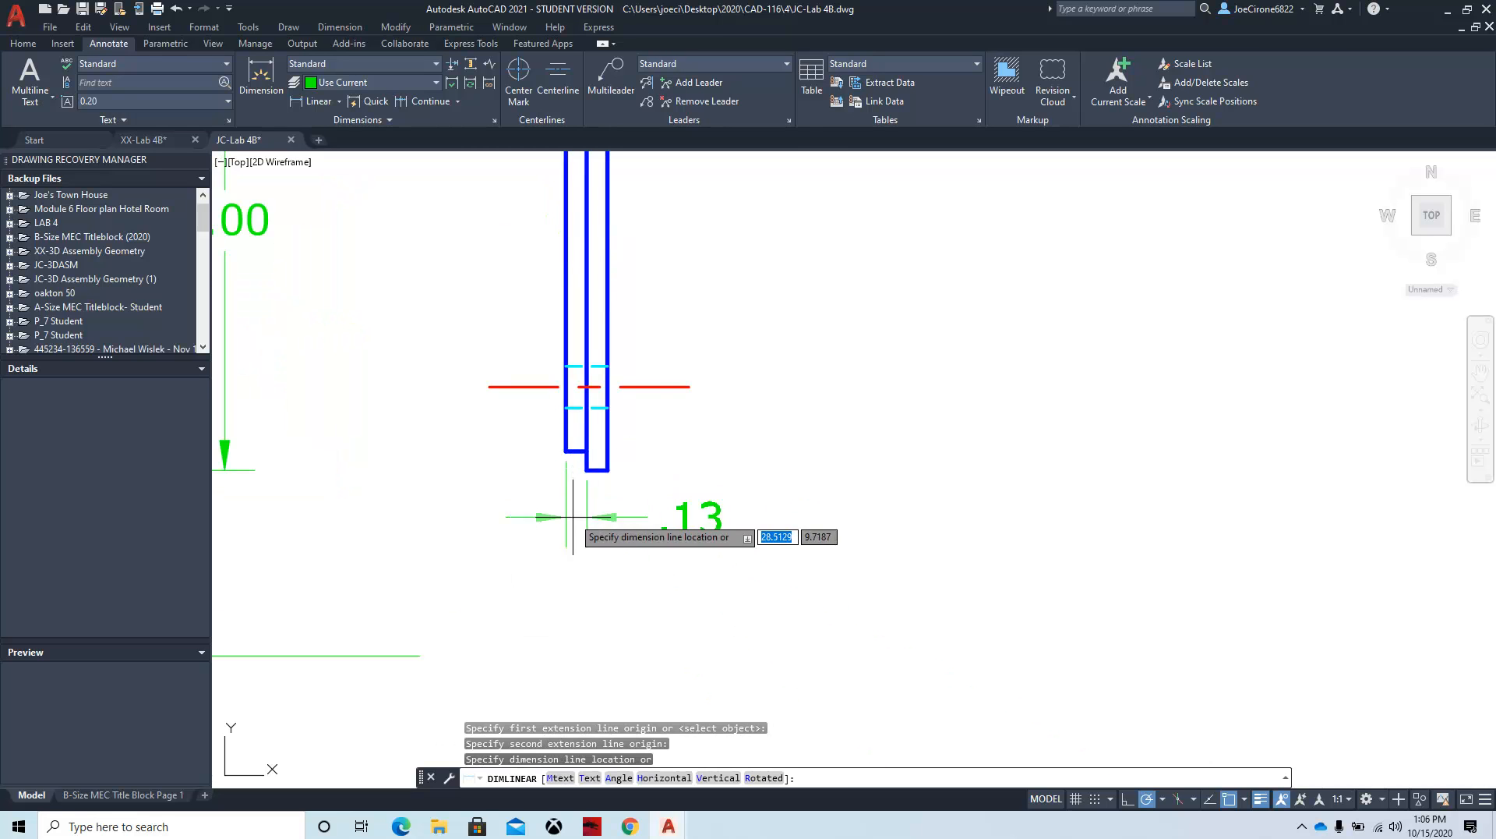
left_click(548, 562)
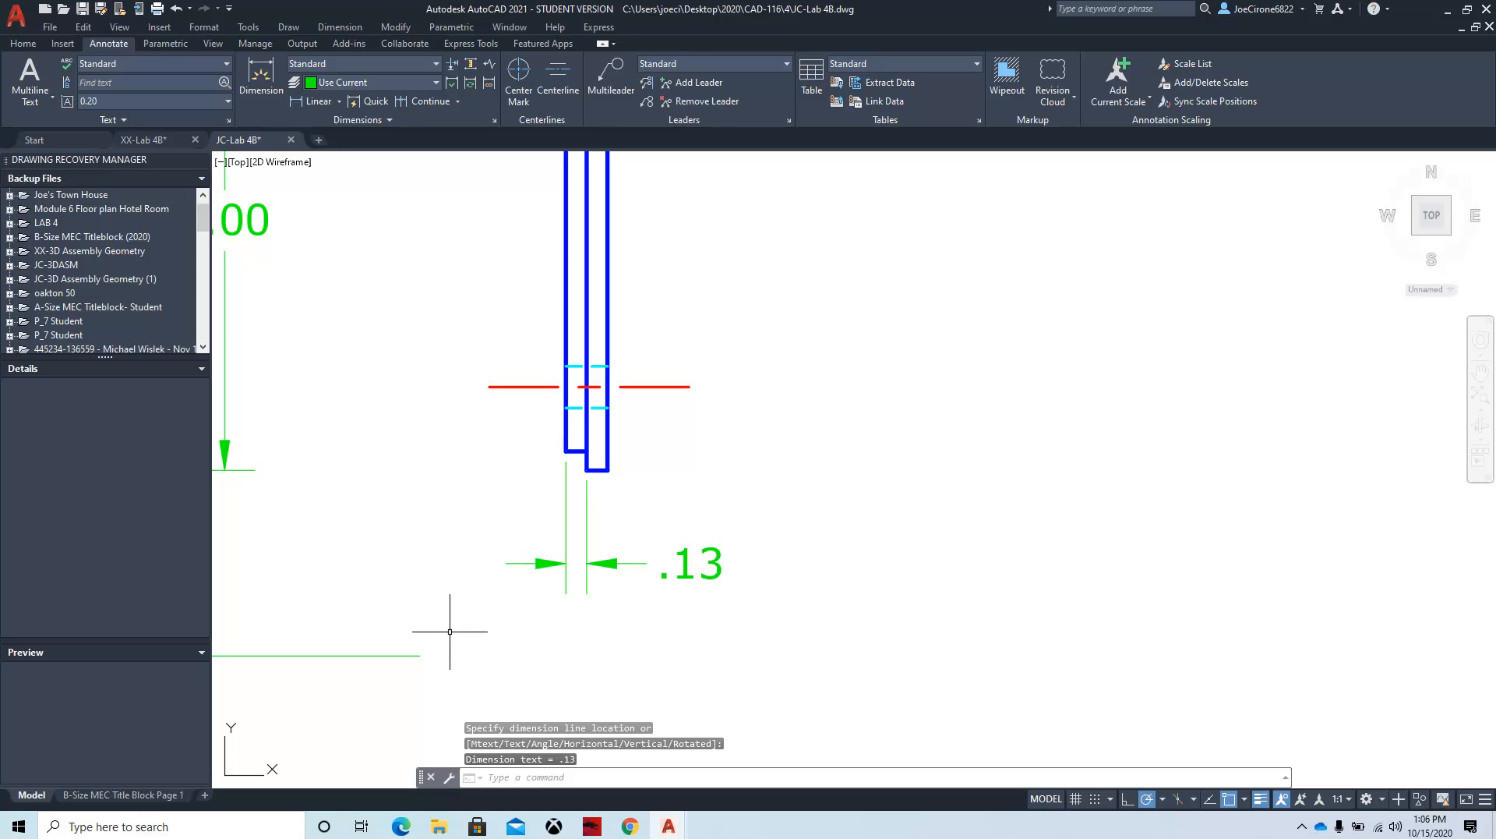
Step: Set the side view's layer thickness dimension to 0.000 precision and move its text to the left of the extension lines
left_click(686, 555)
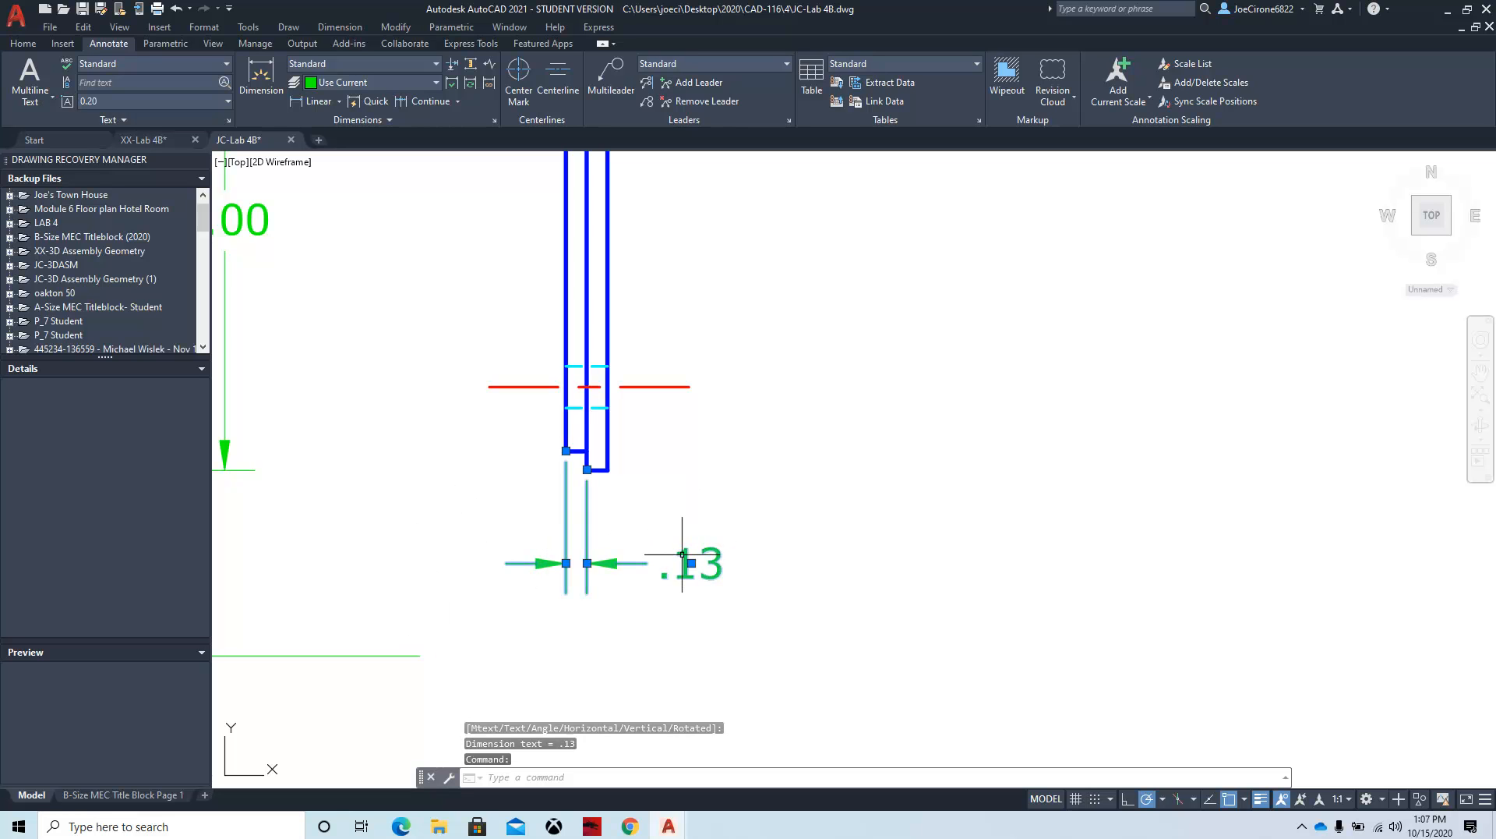
right_click(736, 475)
mouse_move(780, 89)
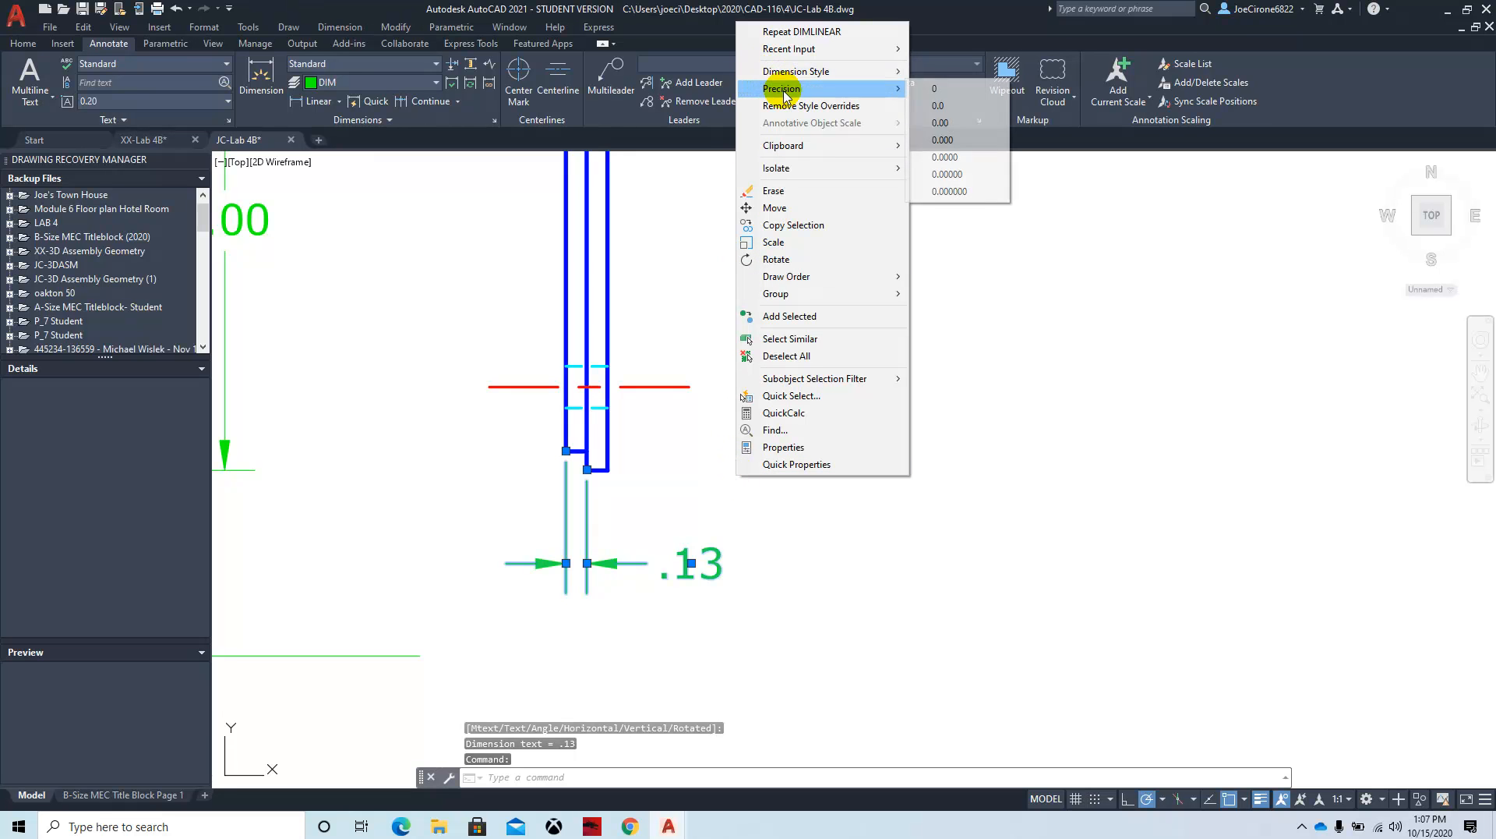
left_click(952, 141)
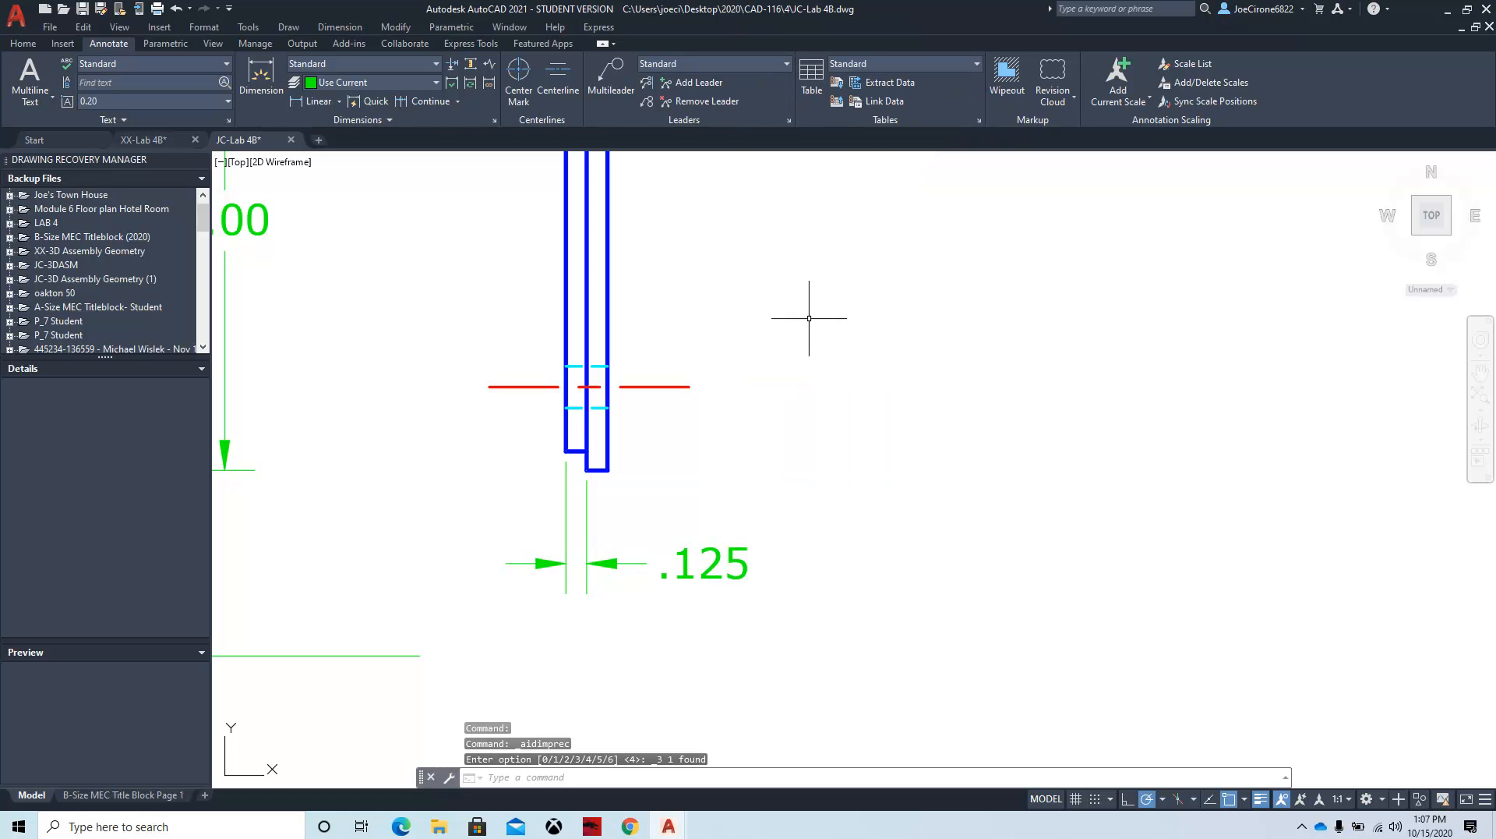
left_click(717, 552)
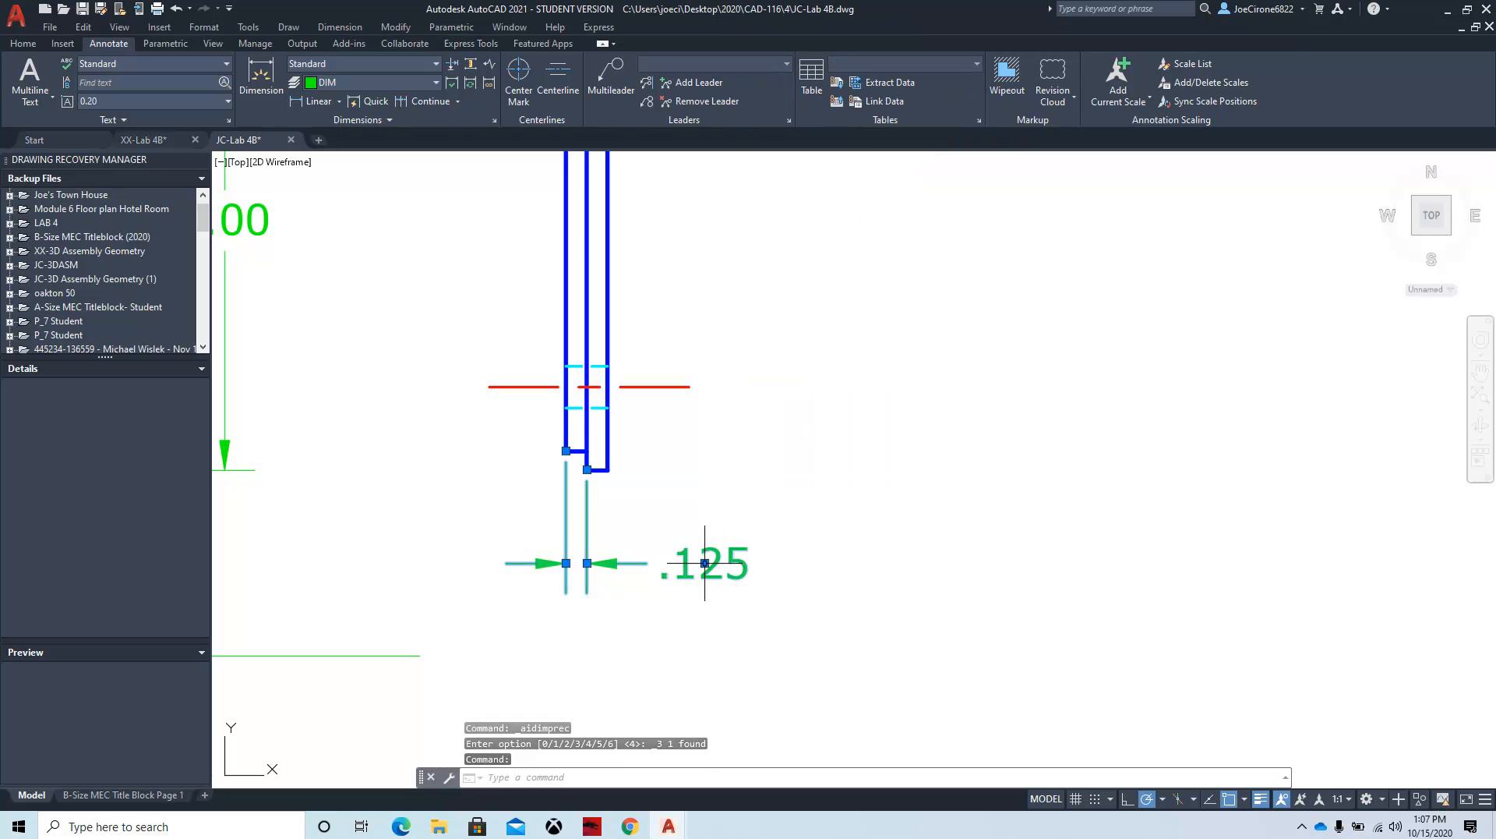
left_click(704, 563)
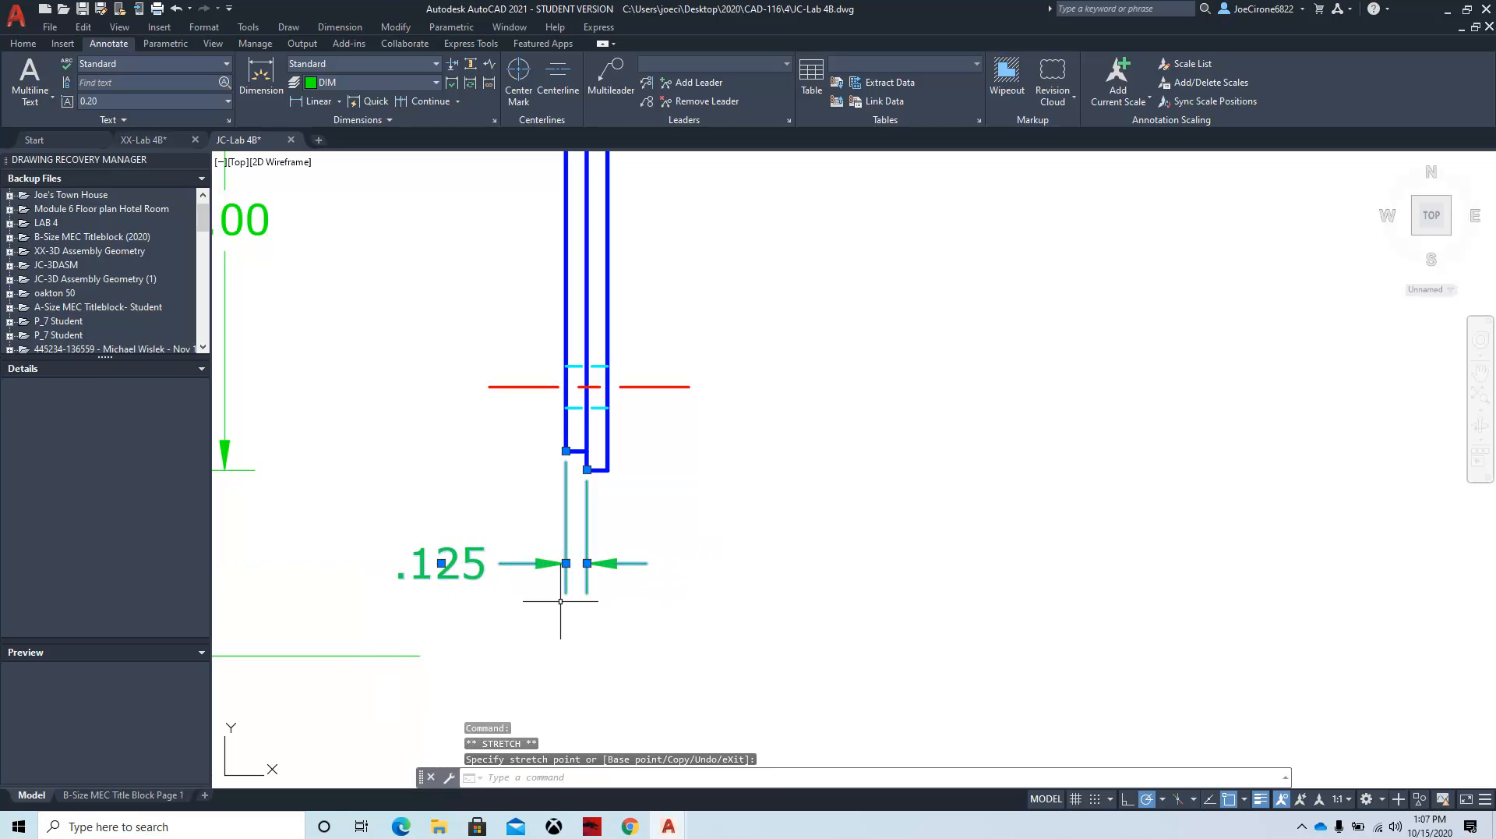
key("Escape")
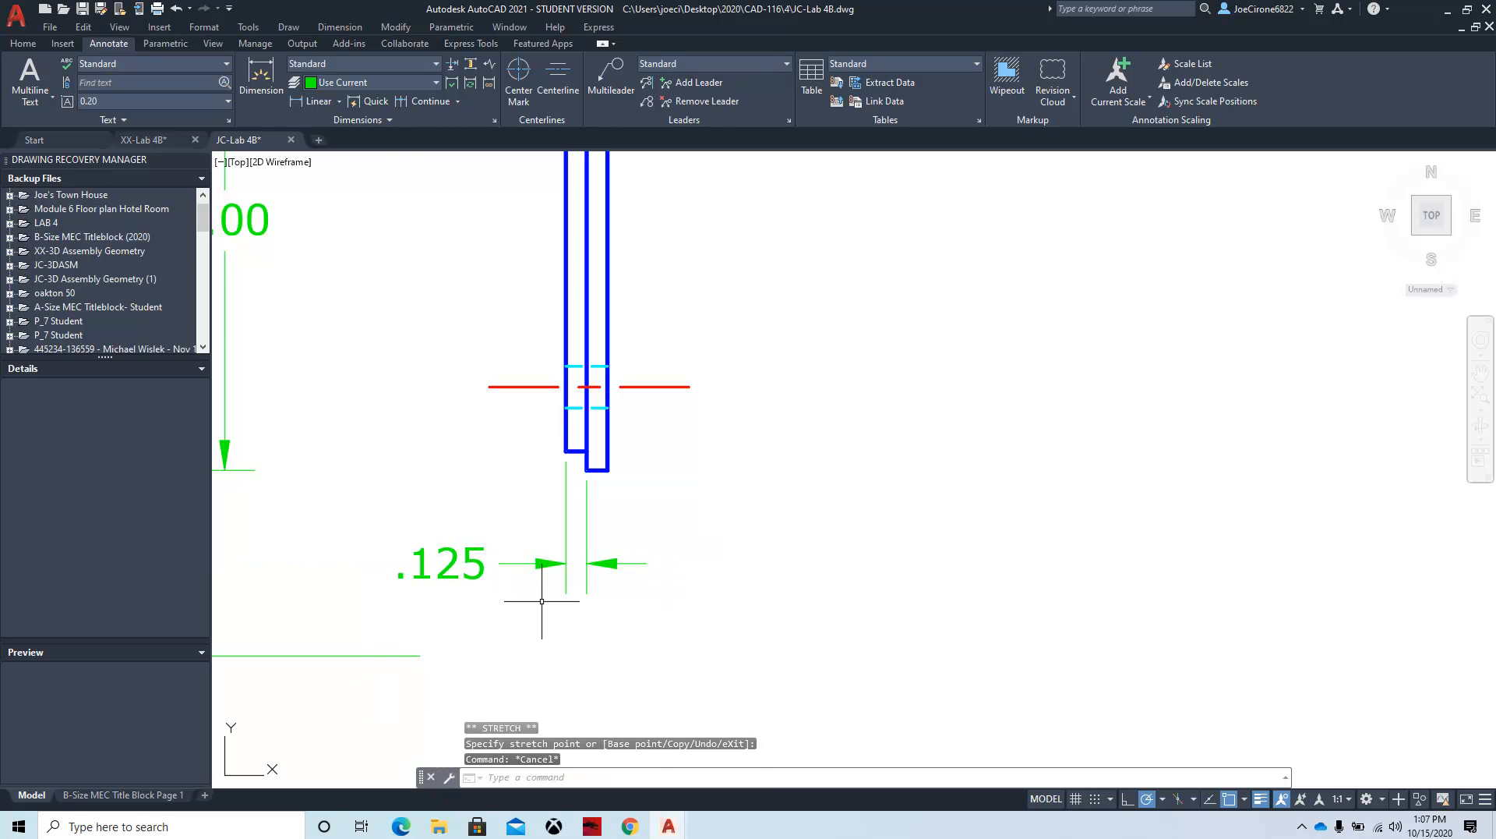
Step: Add a linear dimension for the side view's overall thickness, placed below the layer thickness dimension
left_click(310, 102)
left_click(567, 452)
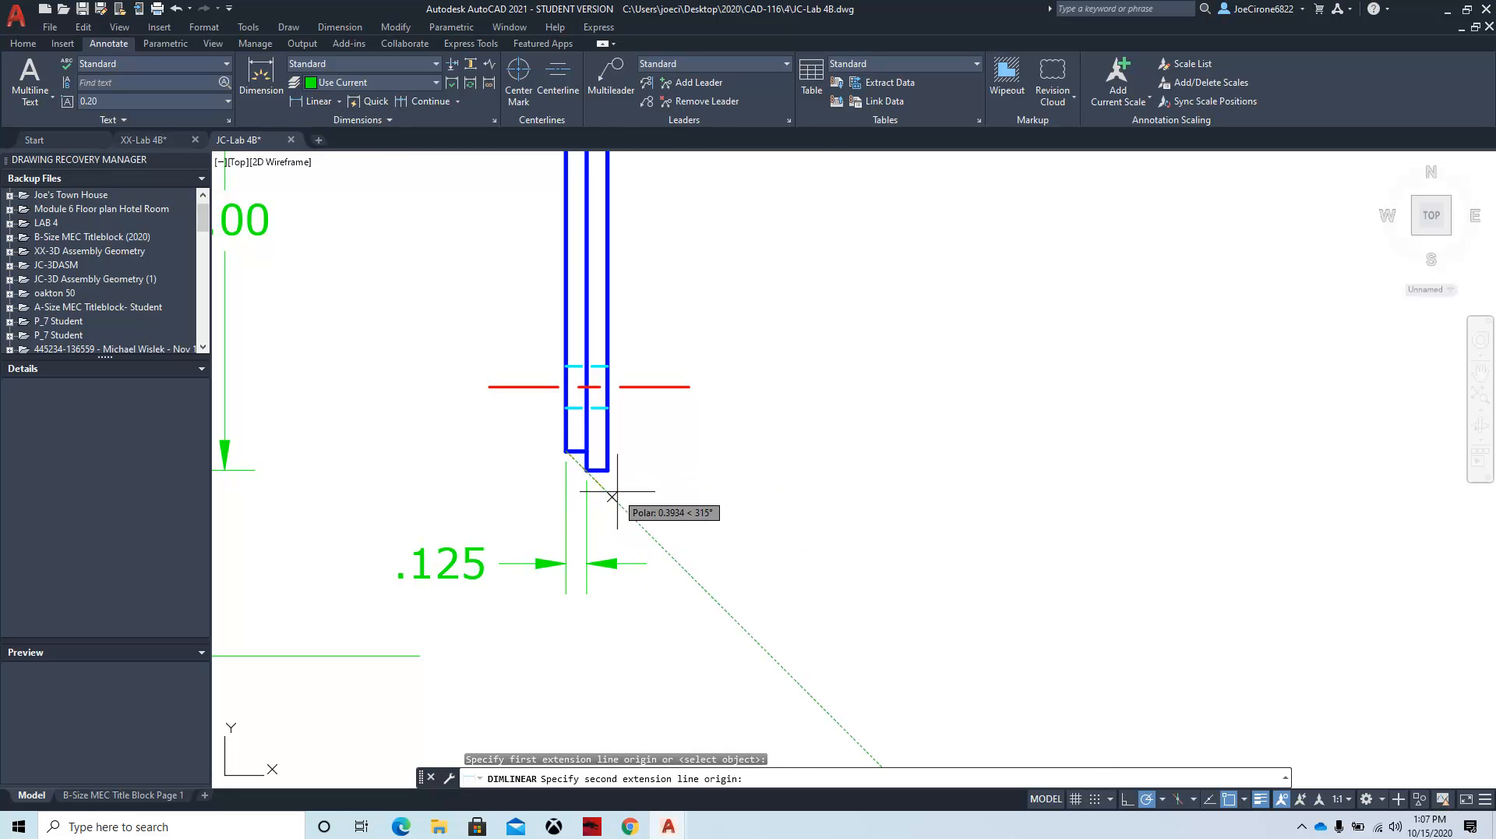
left_click(608, 470)
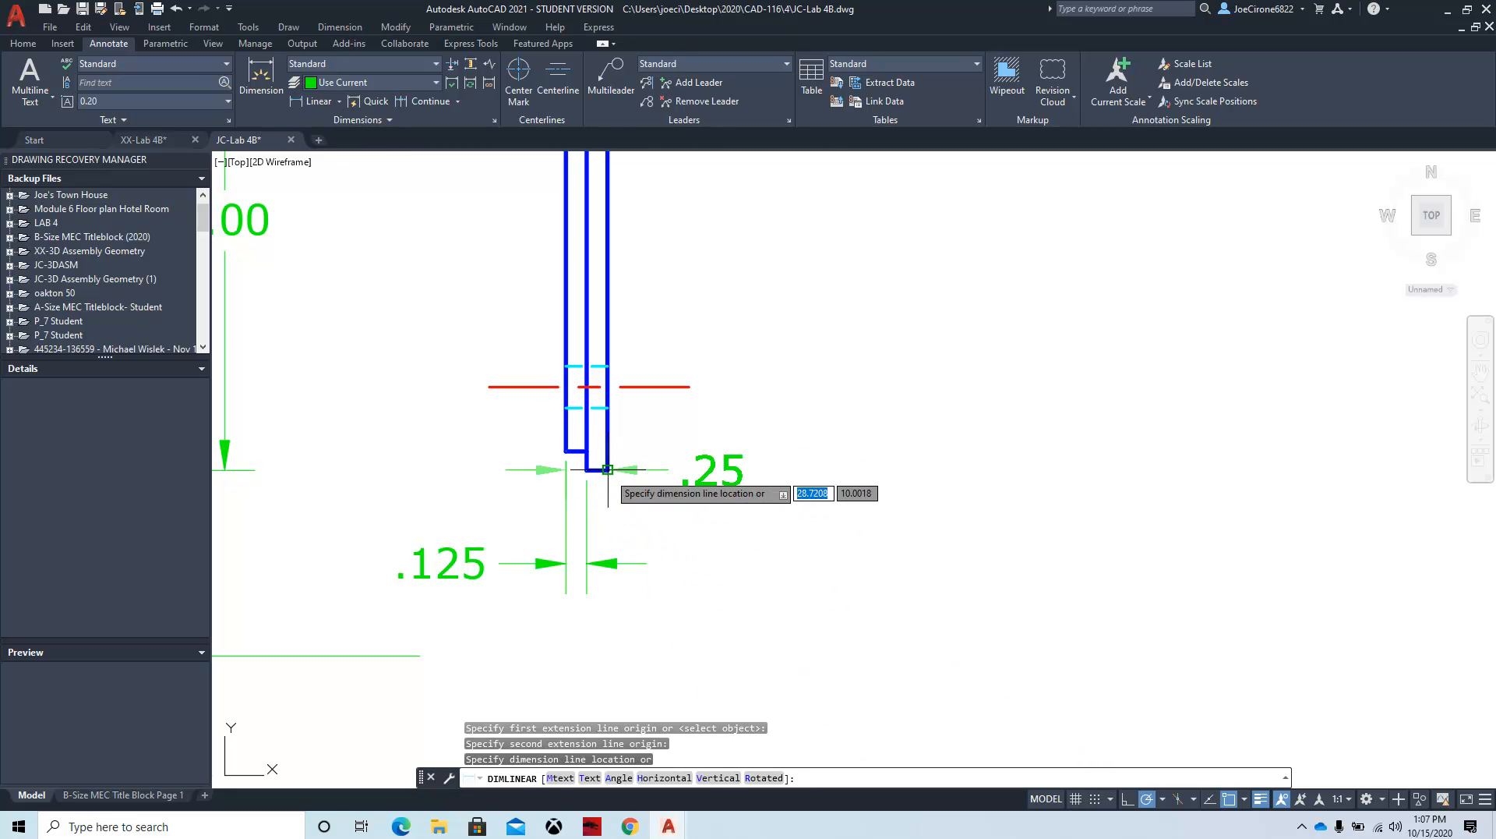
left_click(619, 633)
key("Escape")
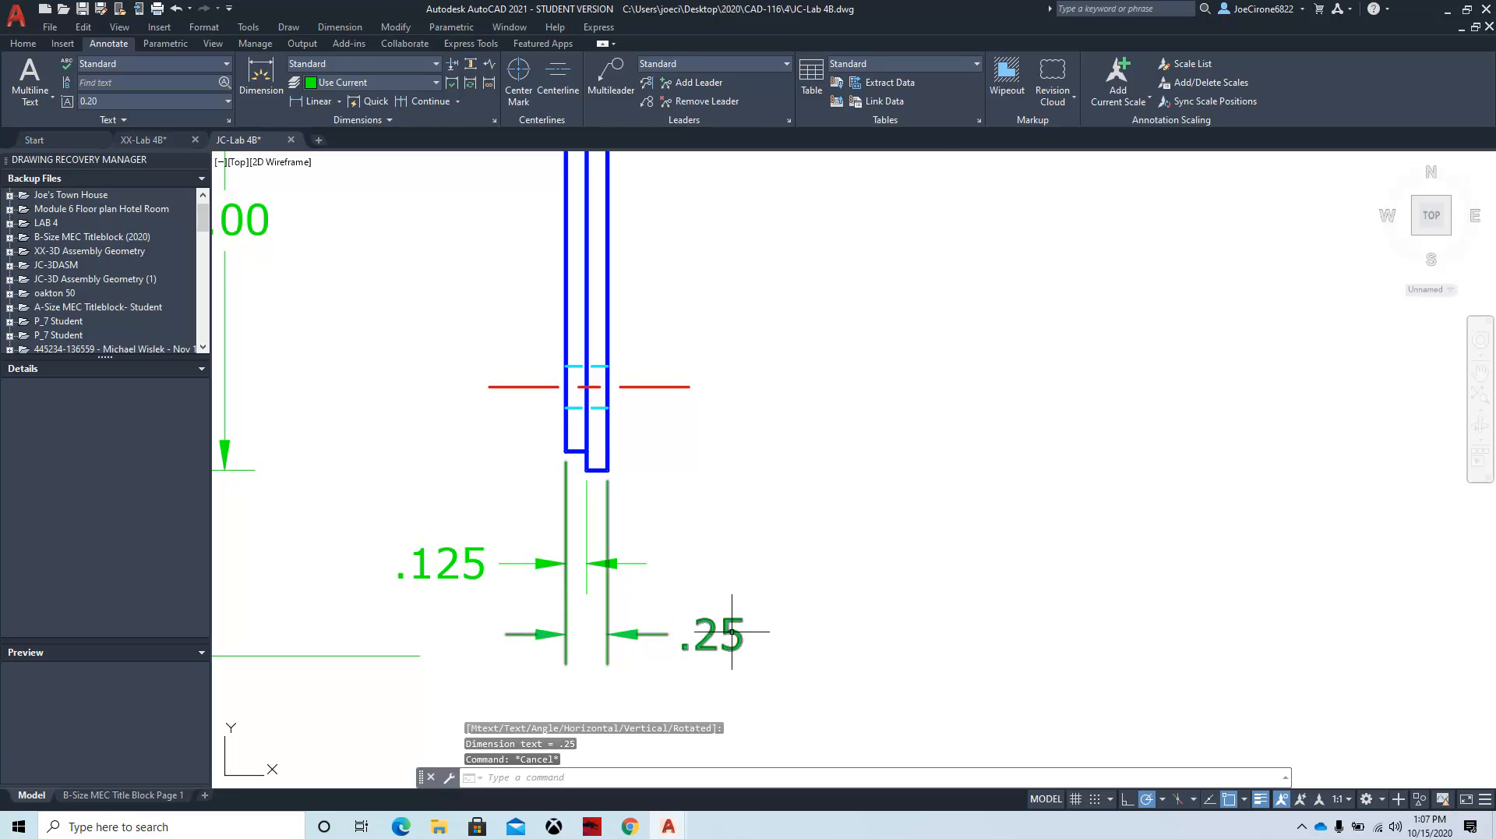
Step: Set the precision of the side view's overall thickness dimension to 0.000
left_click(738, 629)
right_click(772, 596)
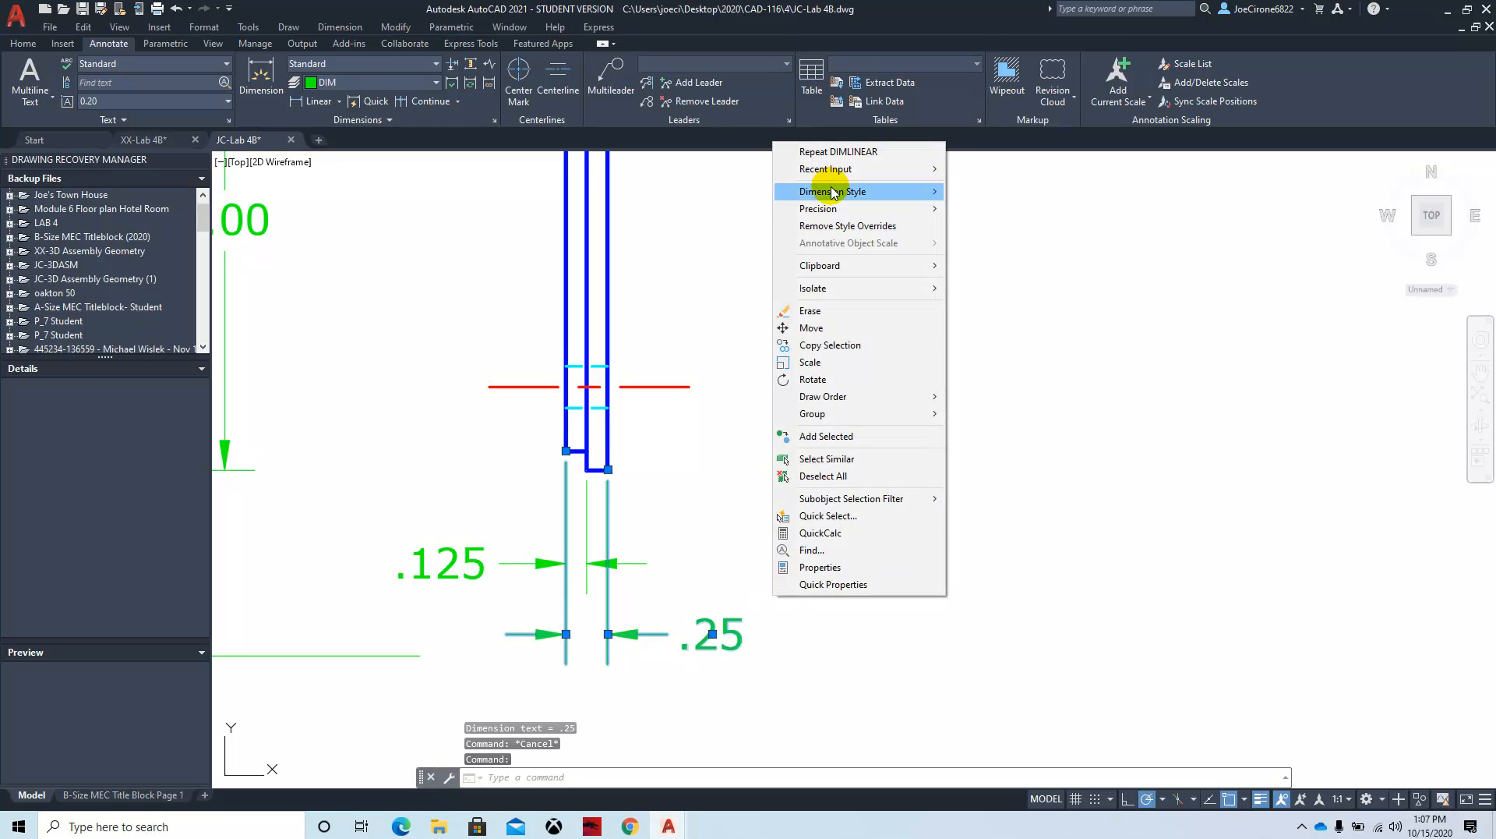
mouse_move(838, 208)
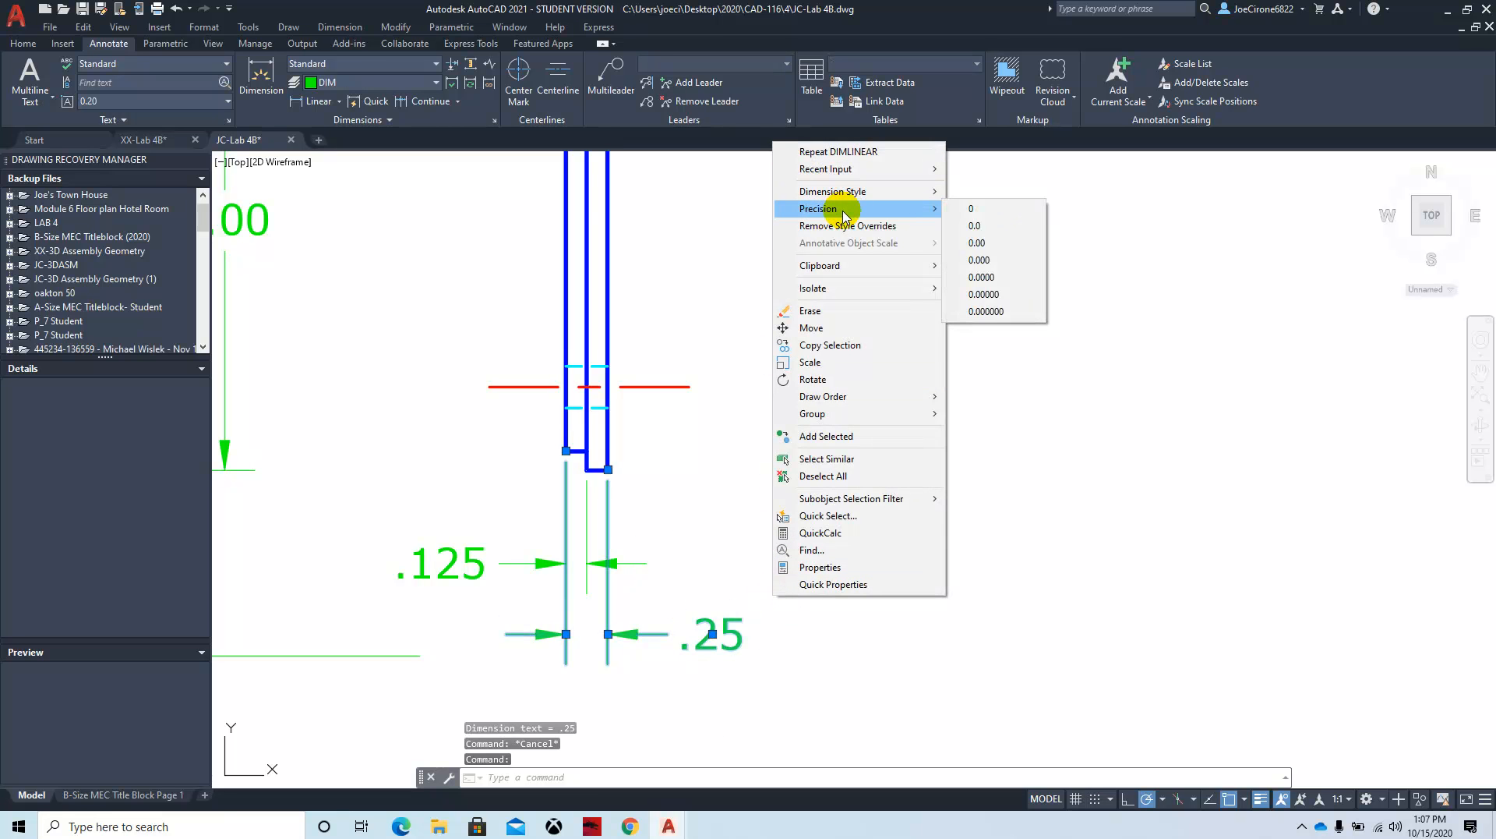
left_click(984, 262)
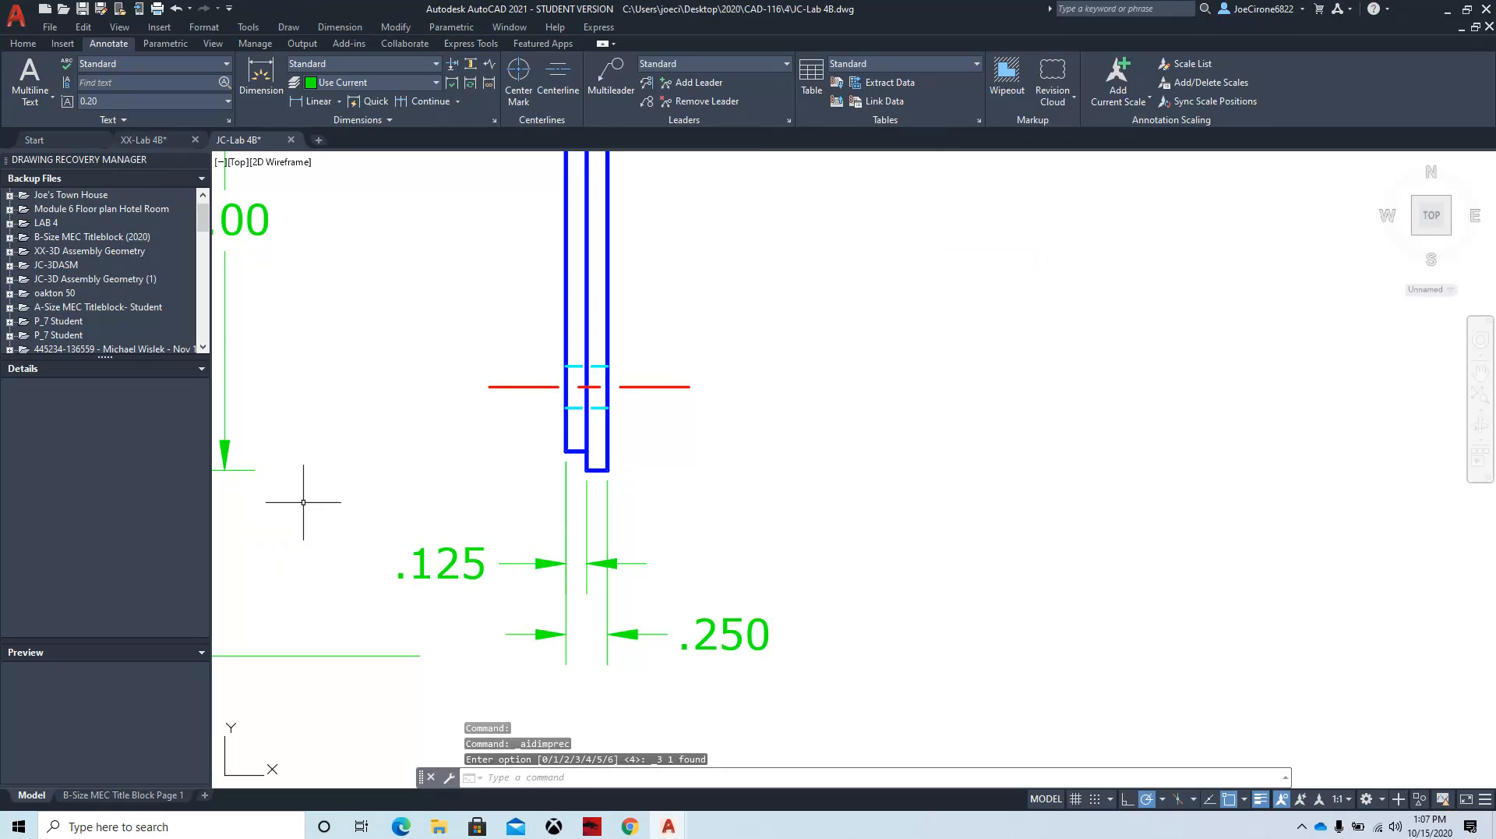
Step: Set the center mark of the front view's R4.00 radial dimension to None
scroll(310, 609, "down", 2)
mouse_move(351, 646)
middle_mouse_down()
mouse_move(541, 635)
mouse_move(789, 564)
middle_mouse_up()
middle_click_drag(731, 657, 733, 663)
scroll(983, 600, "down", 2)
left_click(814, 568)
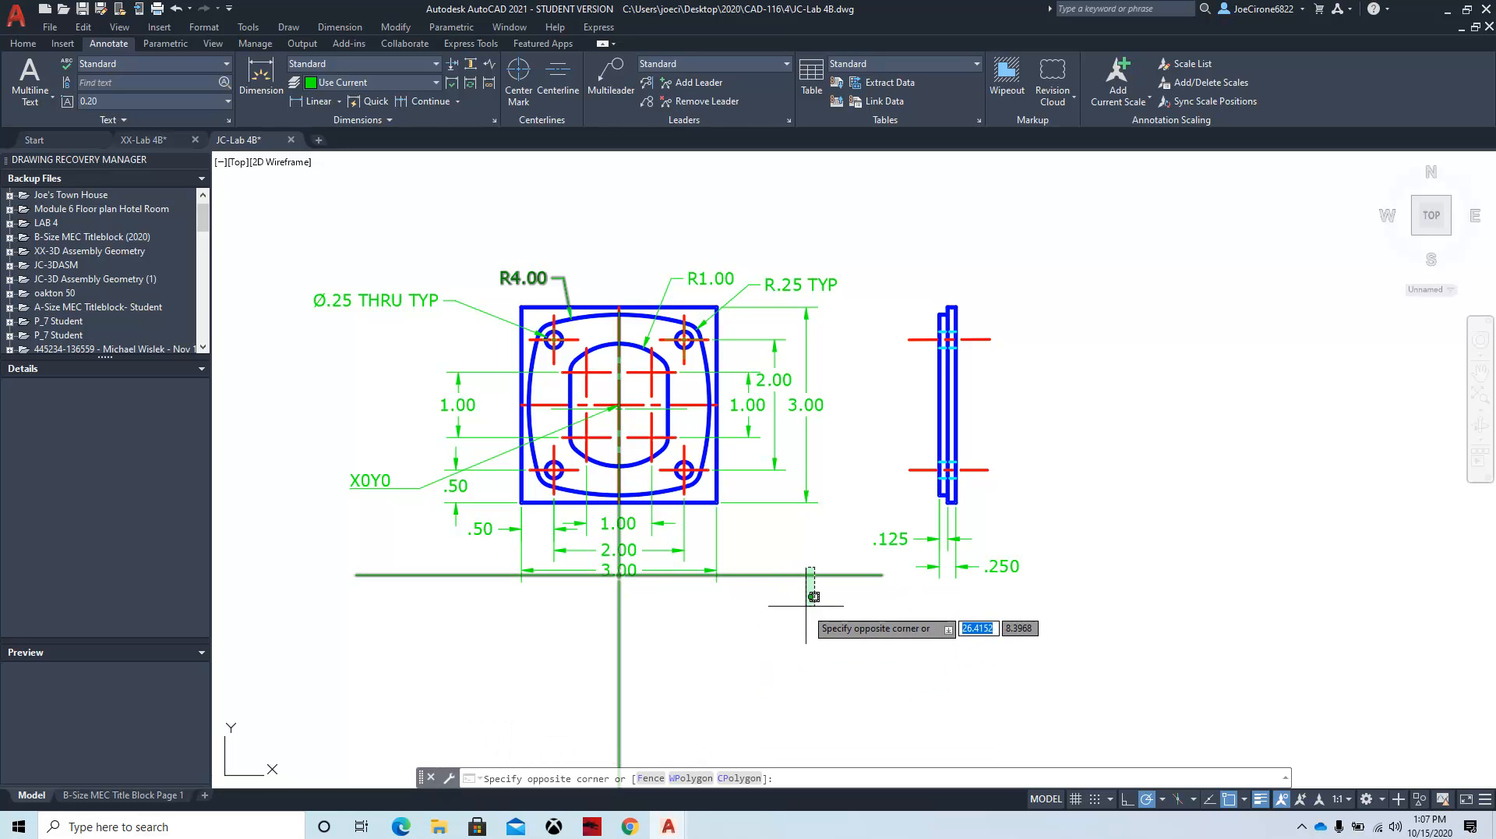
key("Escape")
left_click(810, 573)
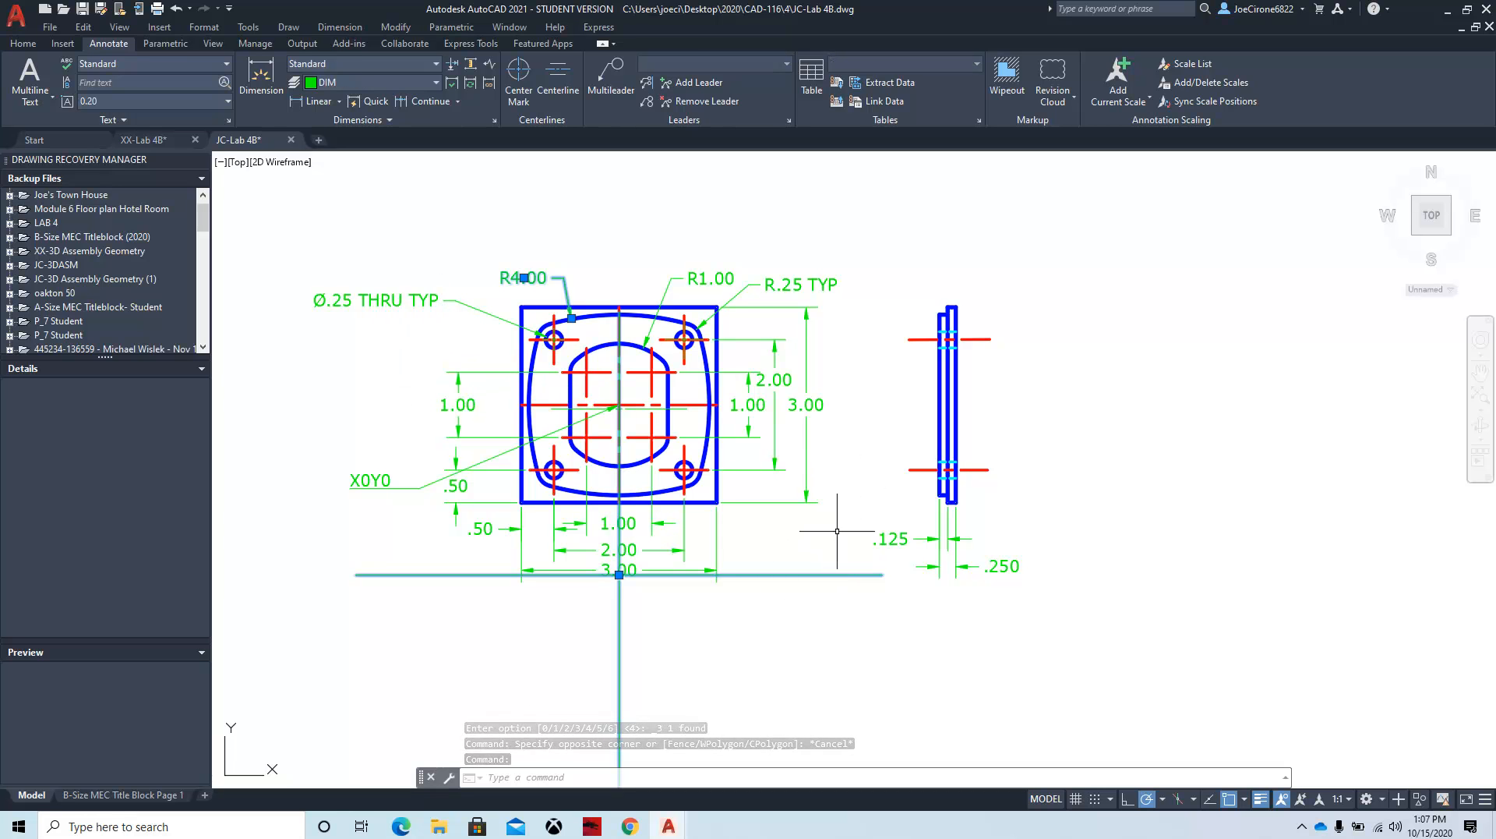
right_click(824, 523)
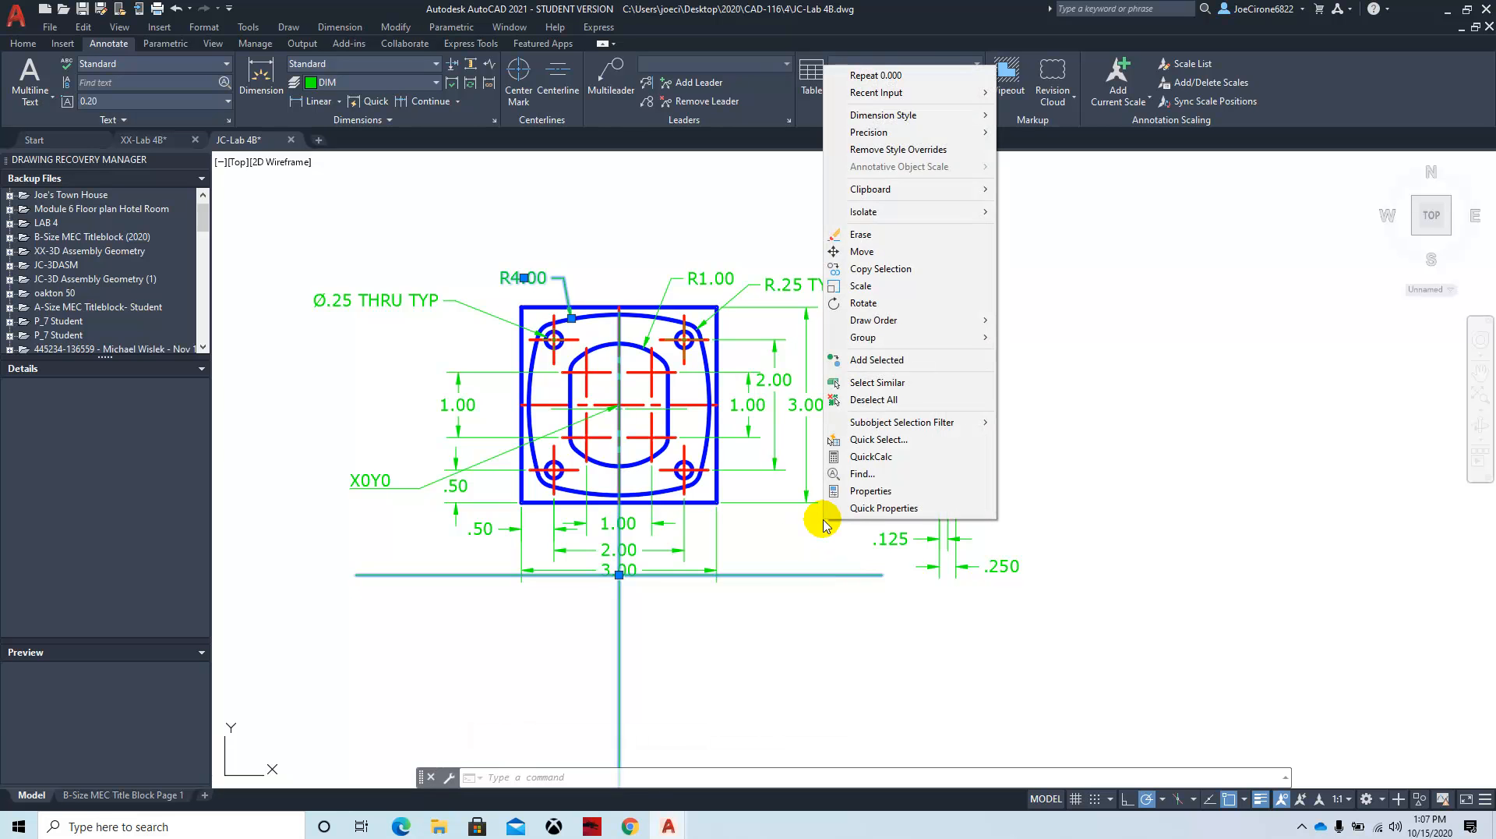
left_click(870, 491)
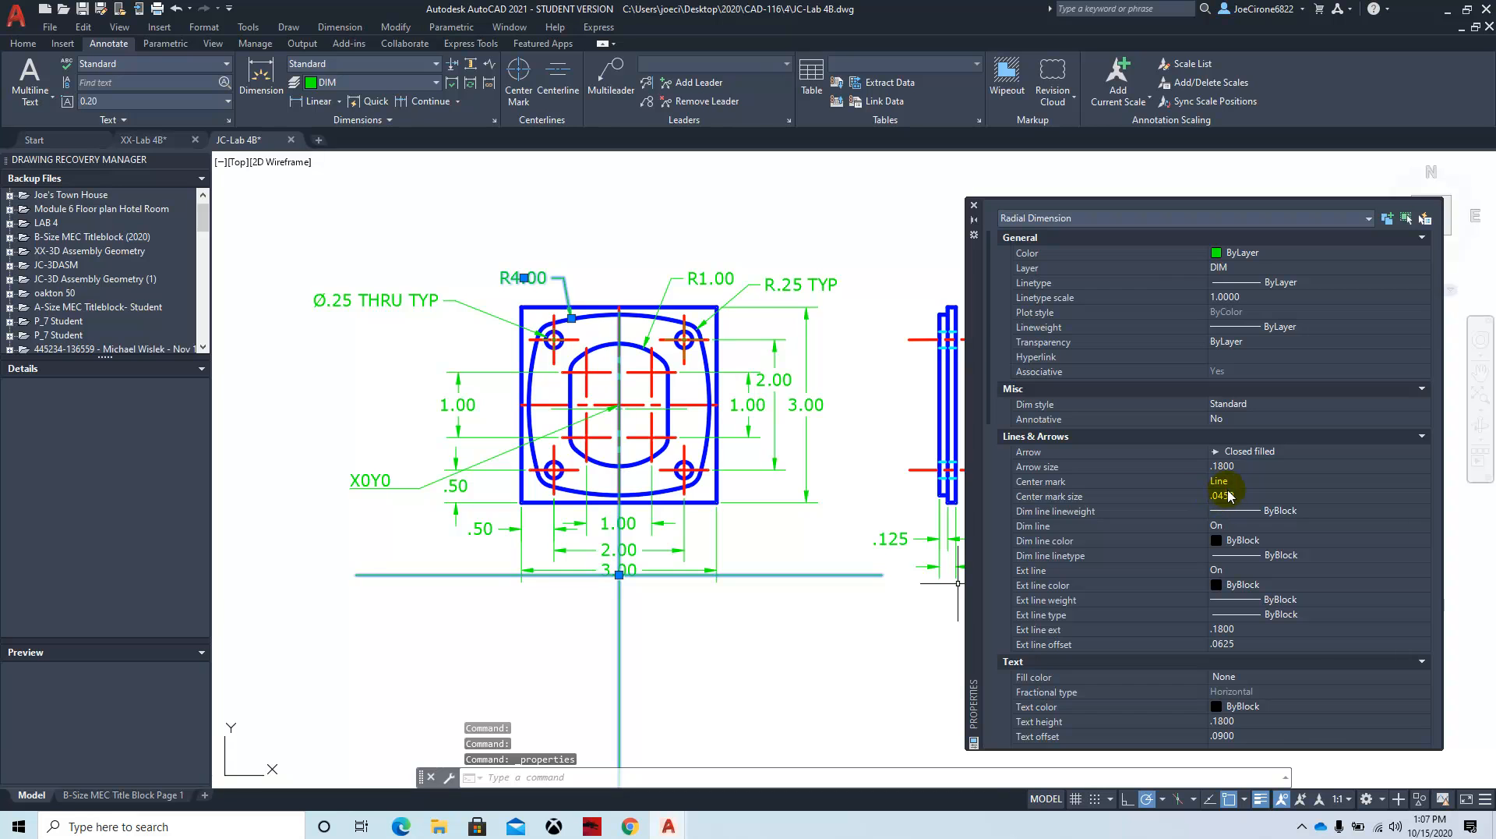
left_click(1248, 479)
left_click(1392, 479)
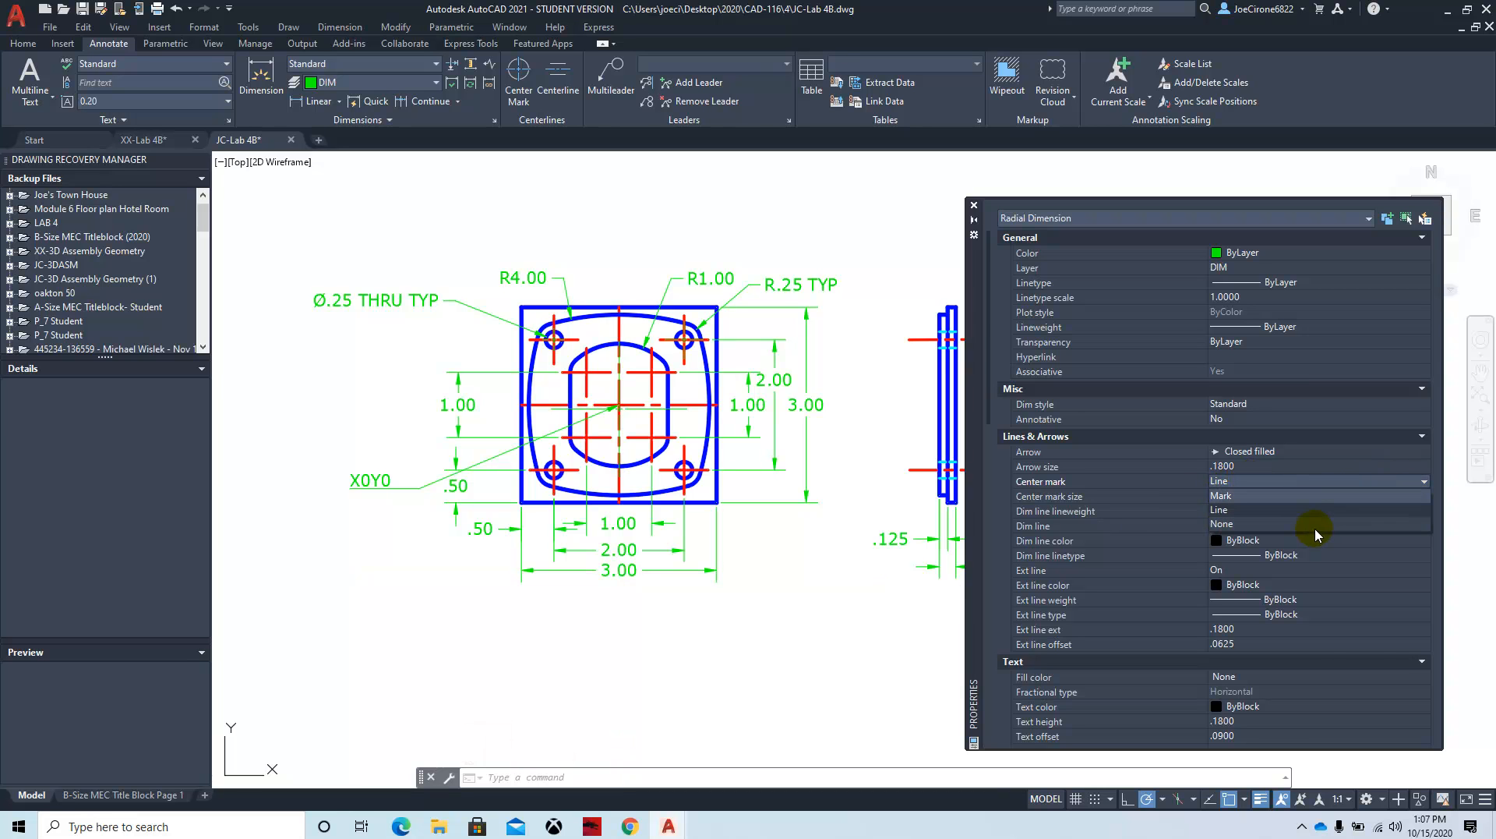
left_click(1316, 526)
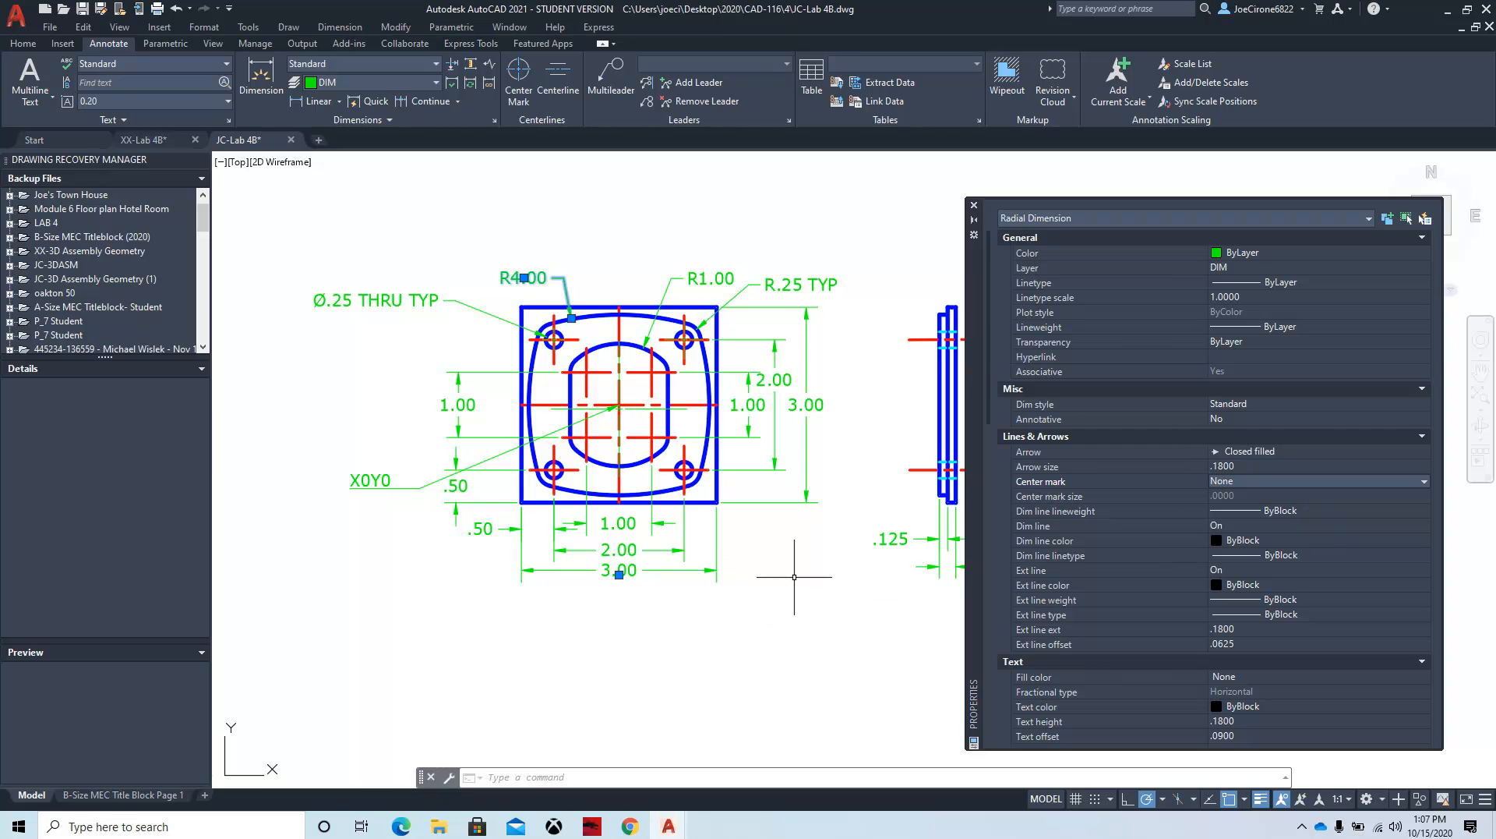
key("Escape")
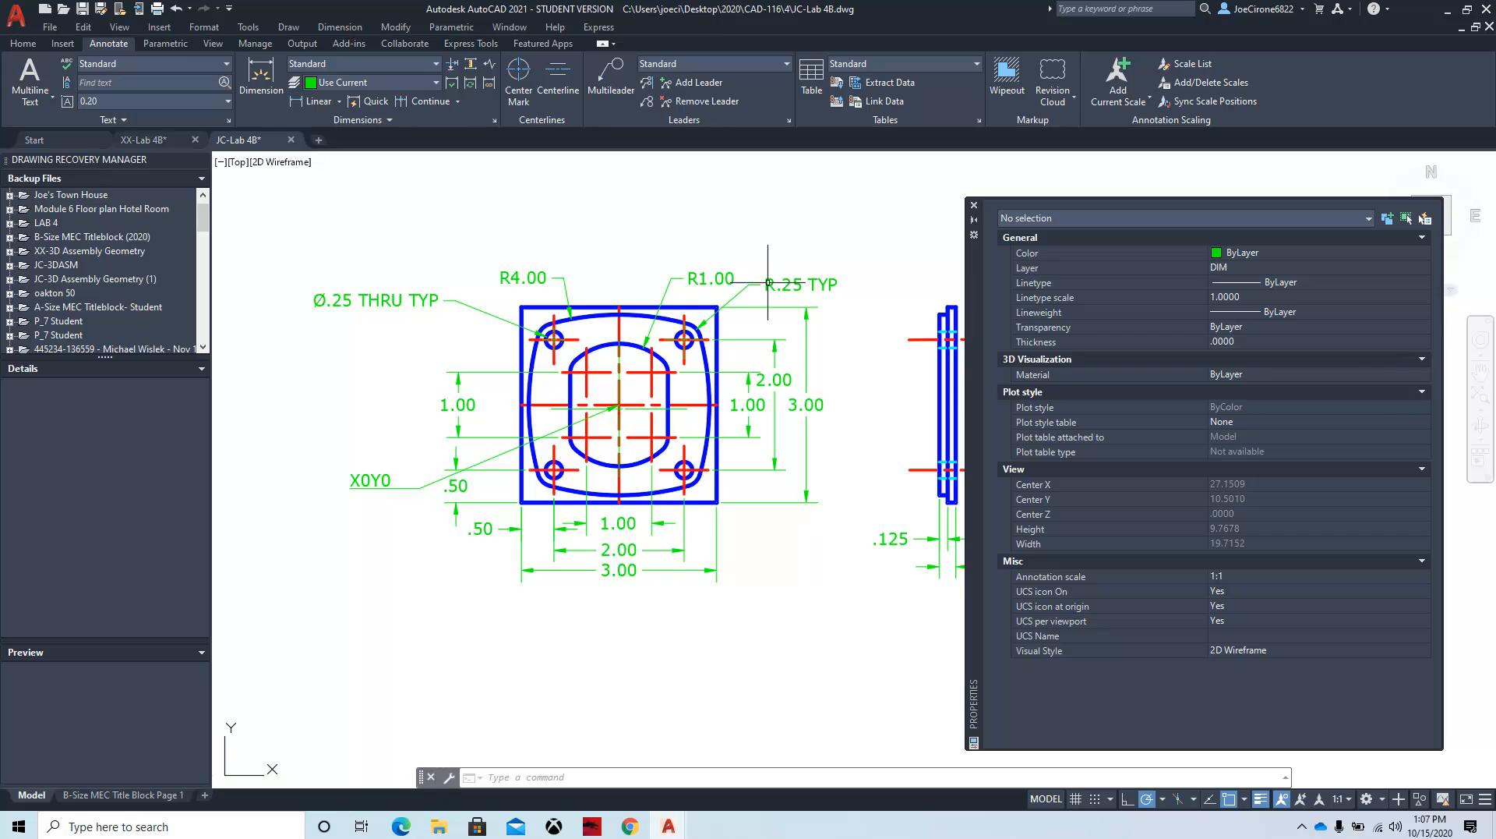
Step: Set the center mark of the R.25 TYP corner radius dimension to None
left_click(795, 282)
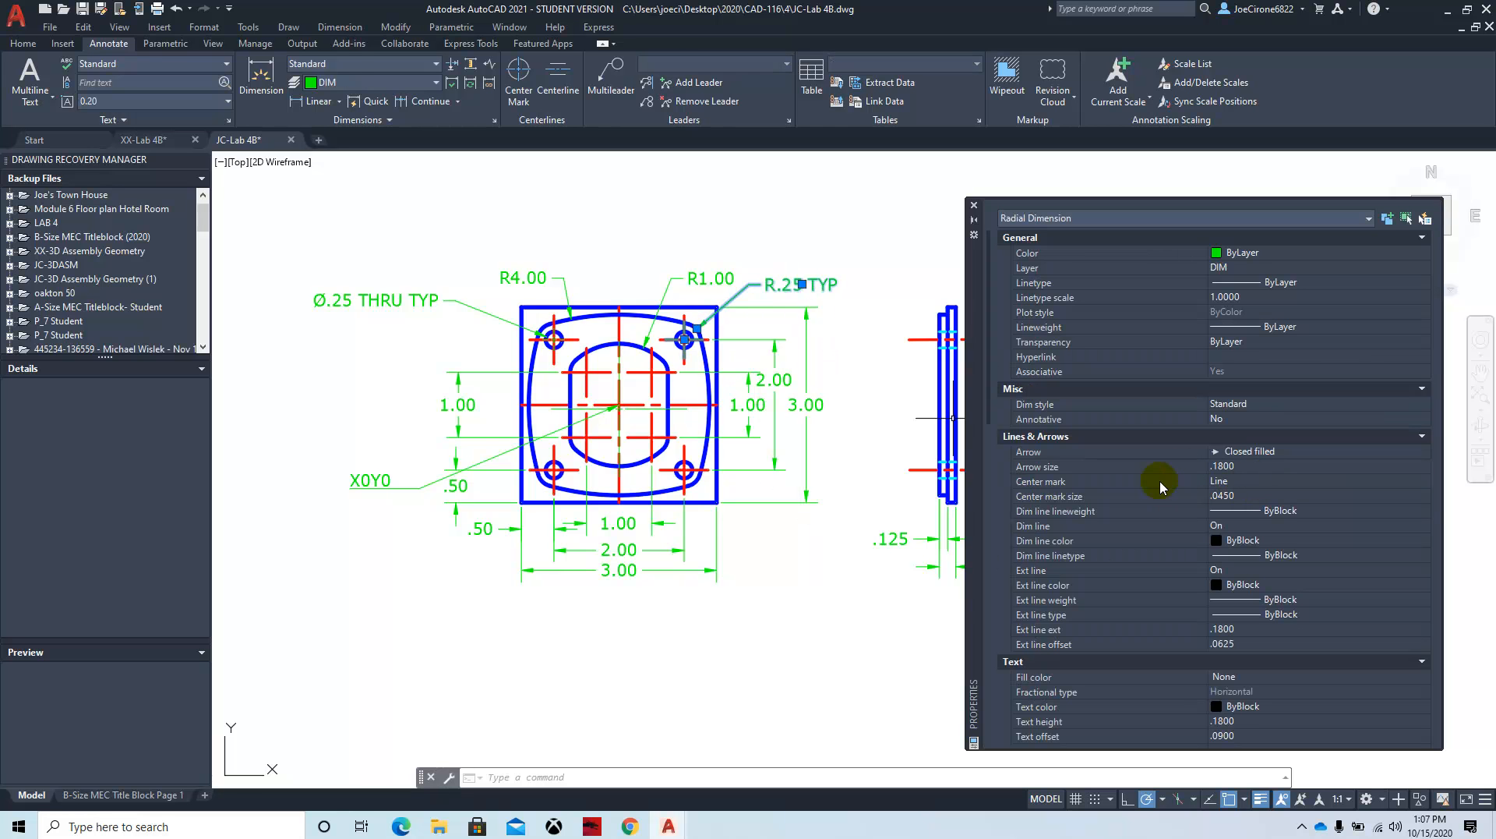
left_click(1265, 485)
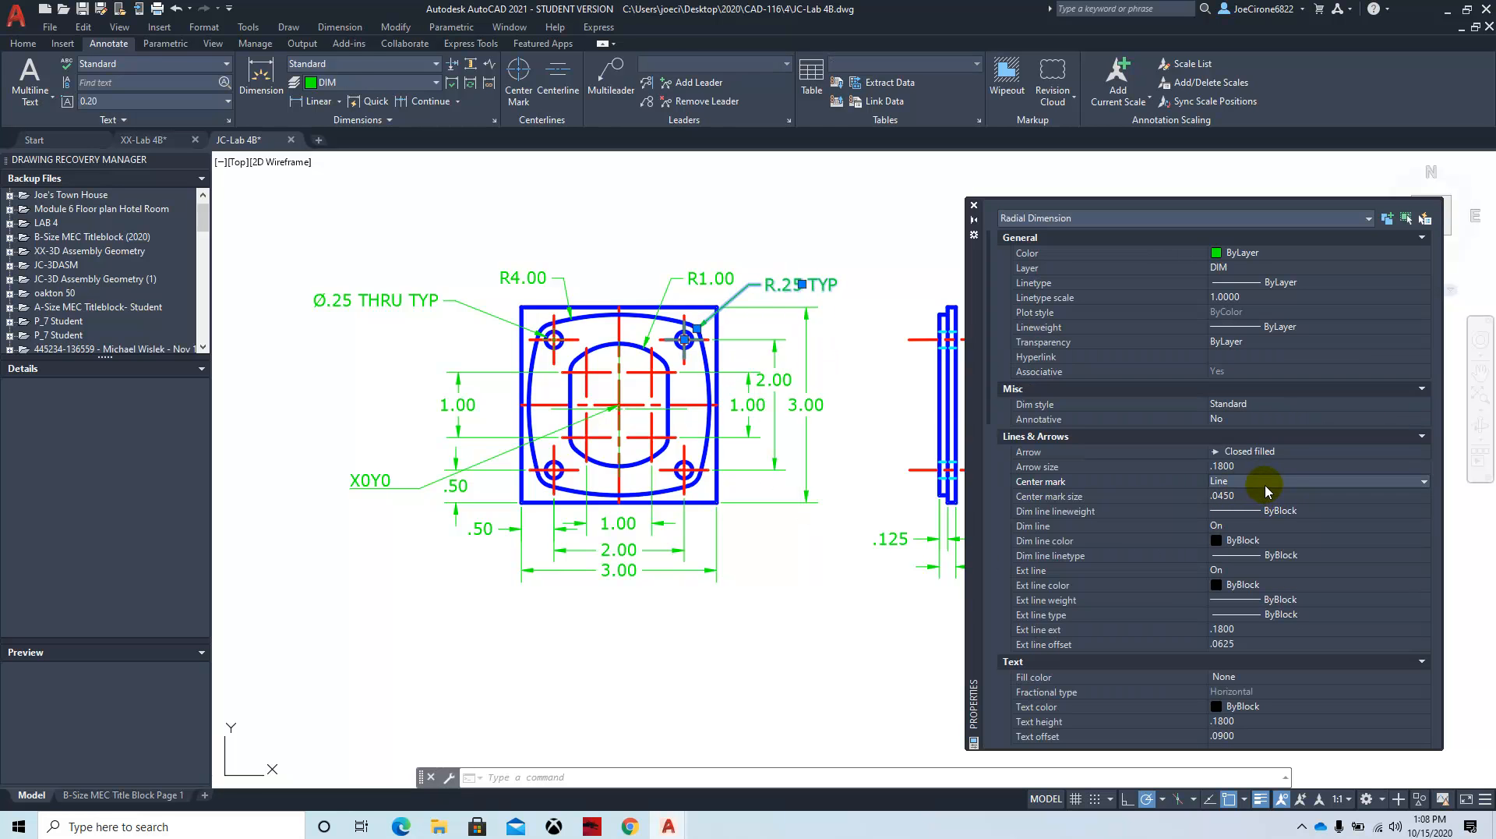
left_click(1406, 479)
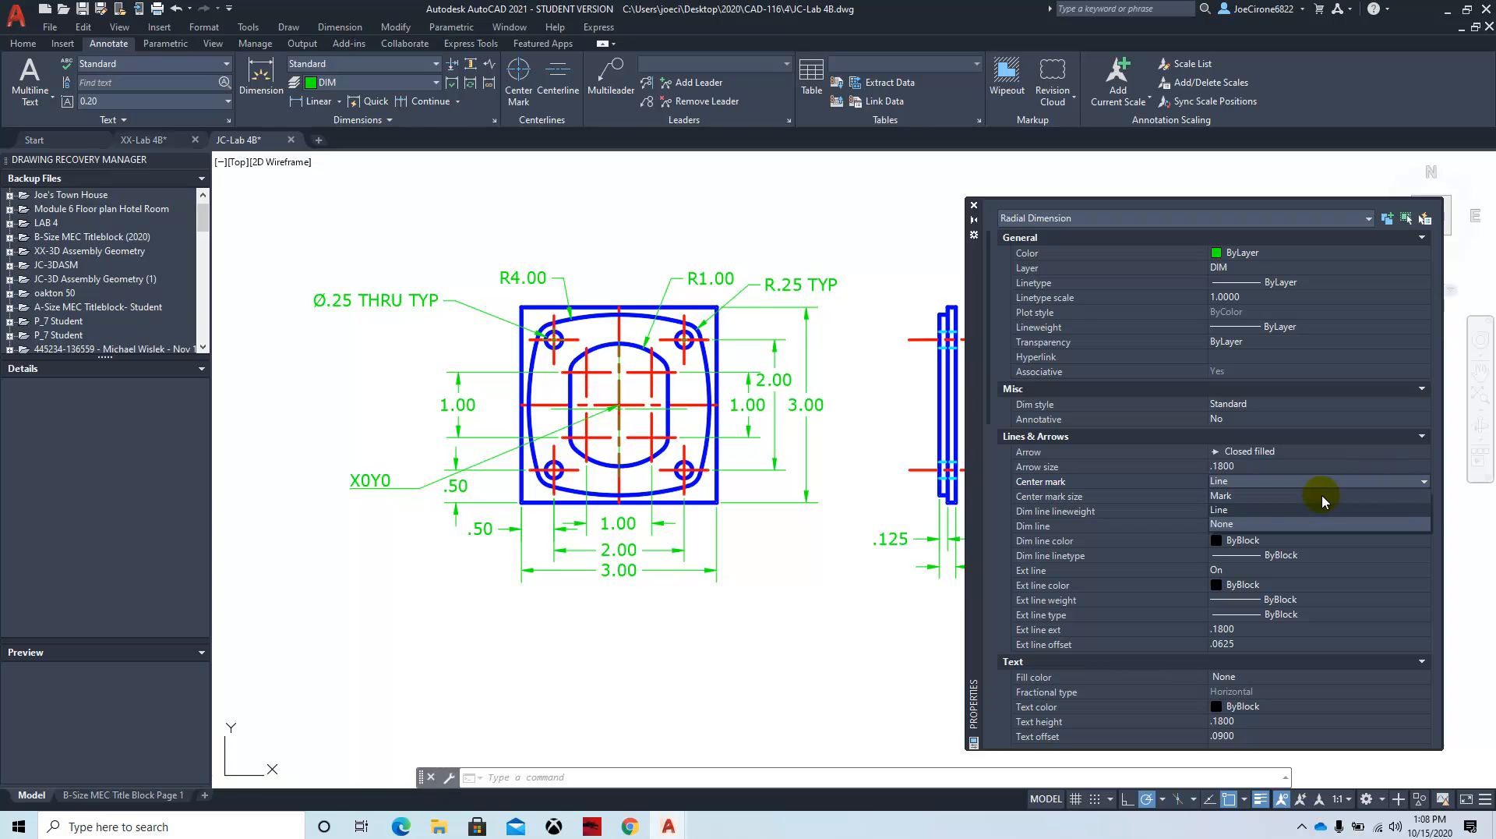
left_click(1239, 523)
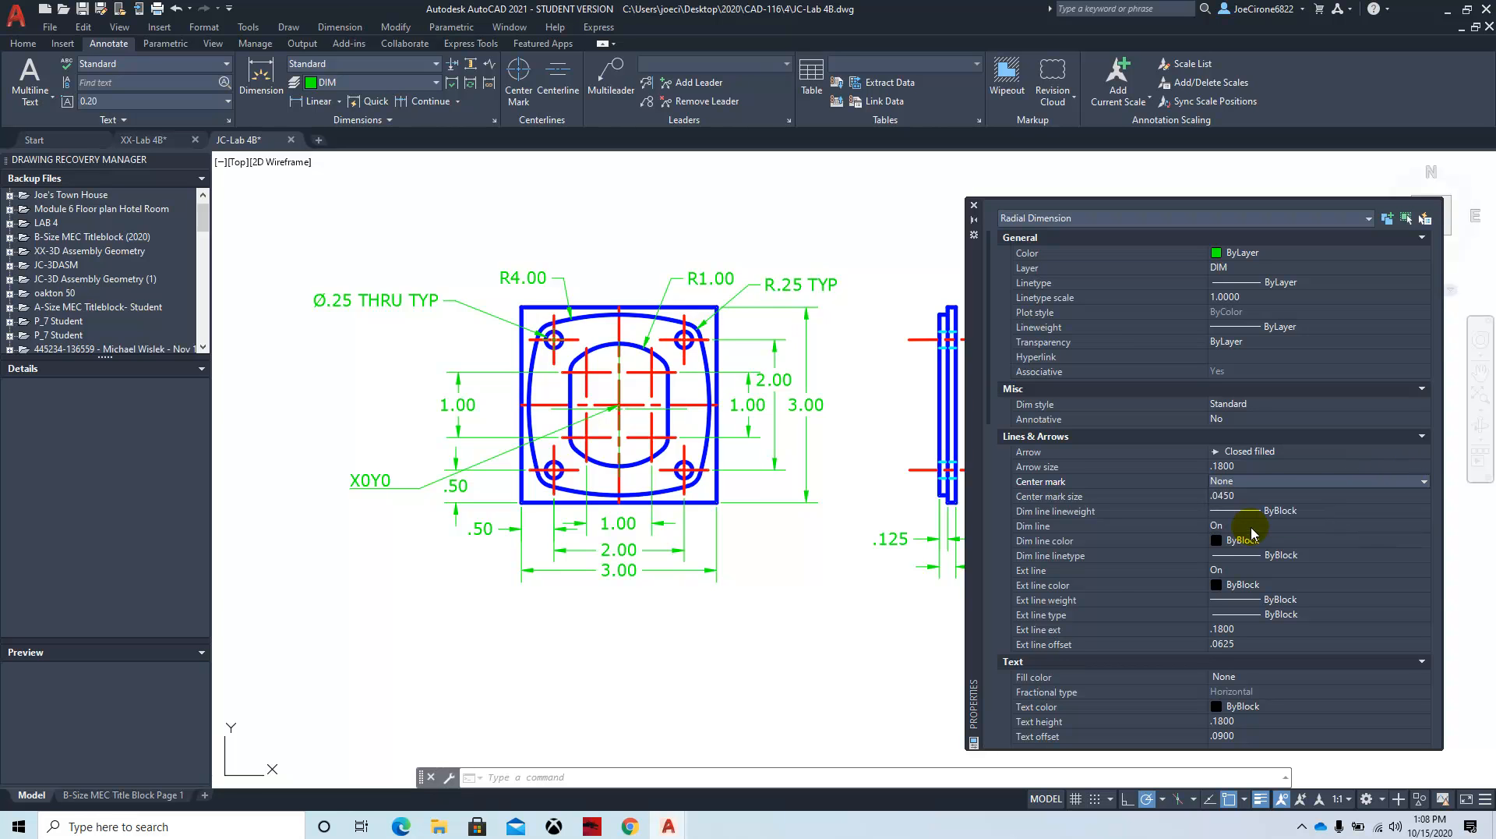
Step: Set the center mark of the Ø.25 THRU TYP hole dimension to None and close the object properties
left_click(425, 304)
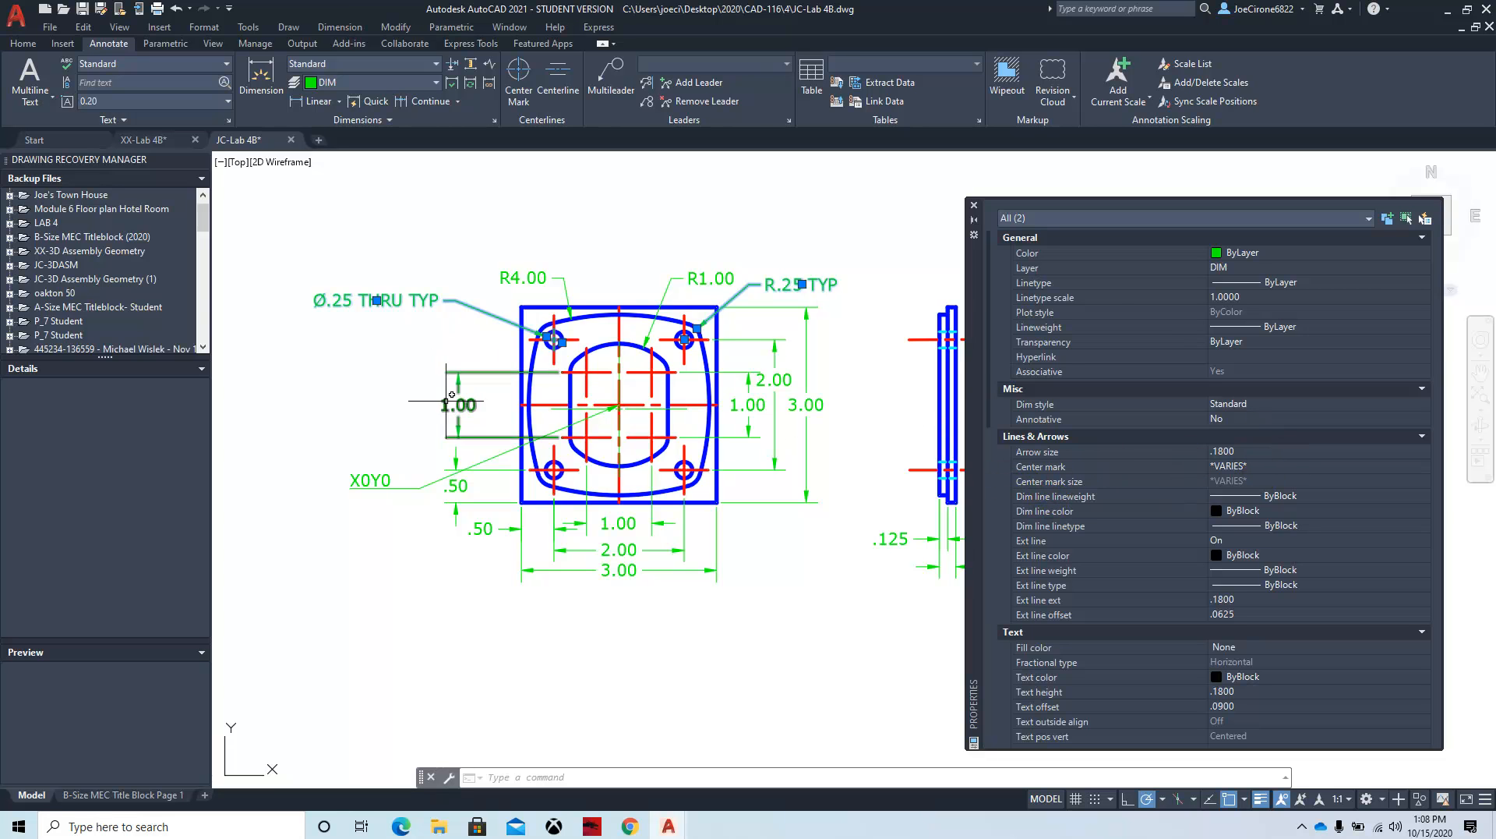
key("Escape")
left_click(474, 312)
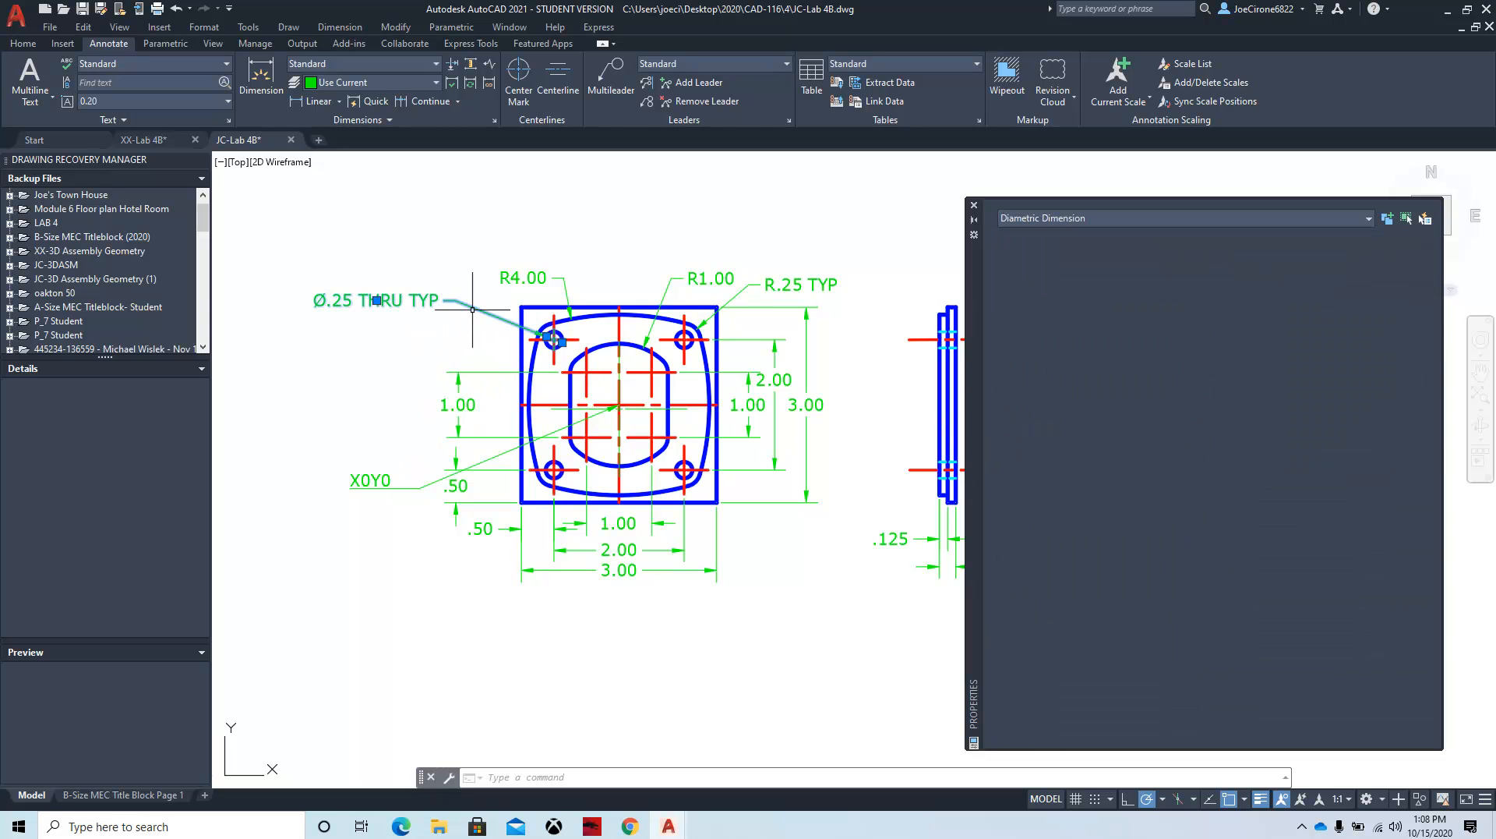
left_click(1067, 497)
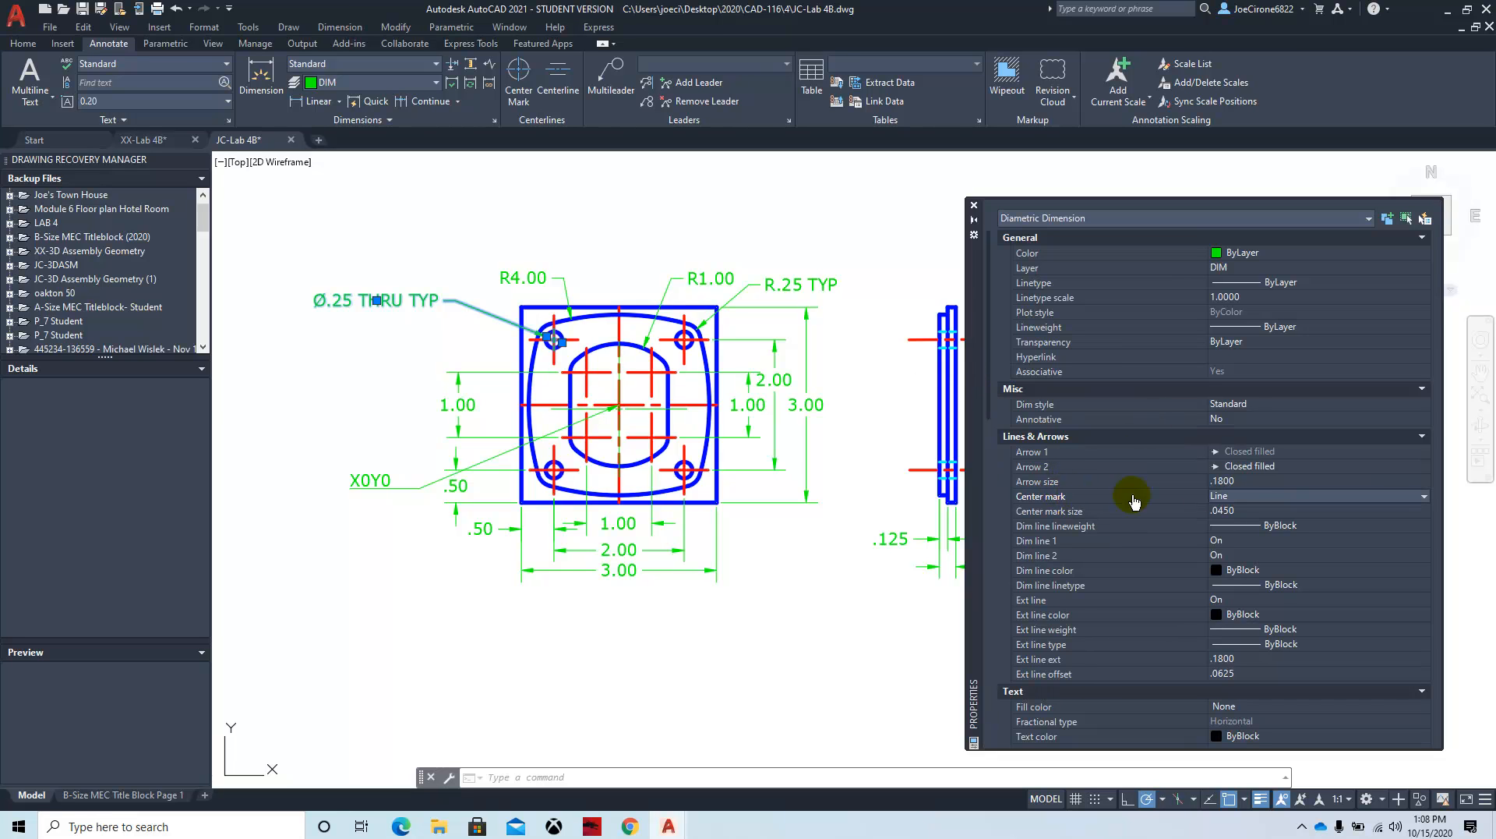
left_click(1239, 496)
left_click(1235, 539)
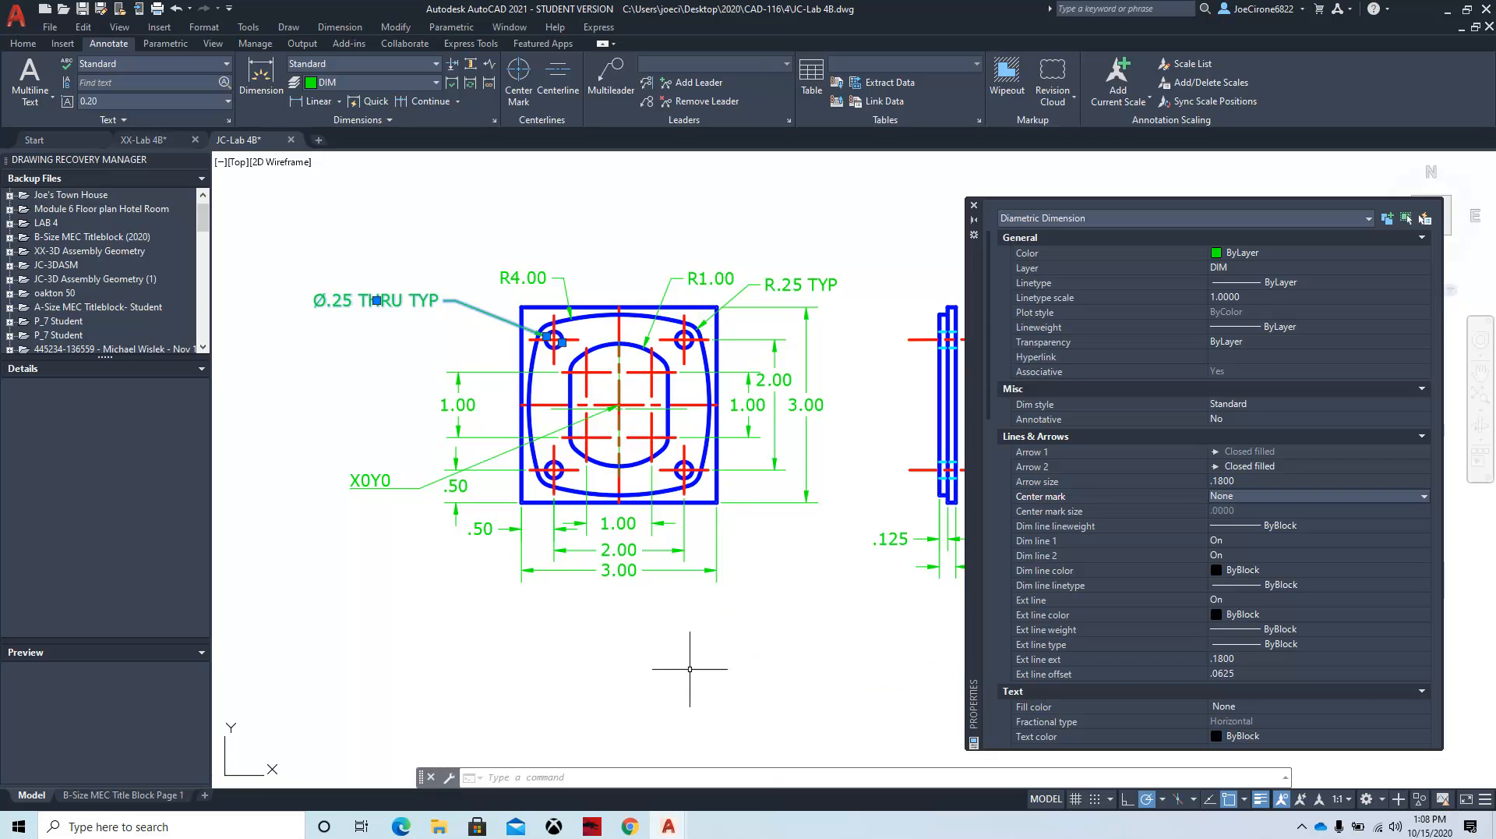
key("Escape")
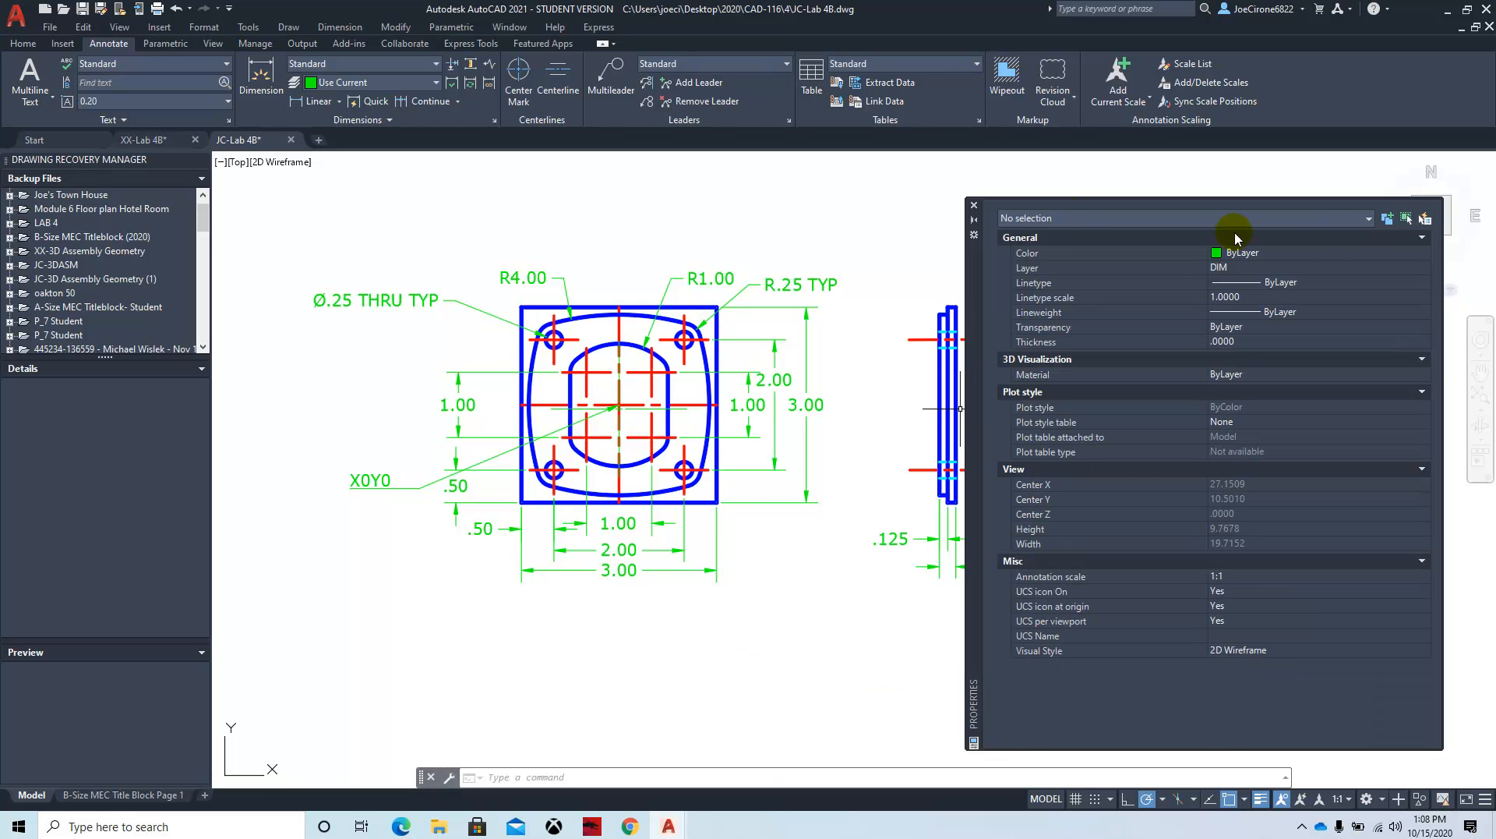
left_click(974, 206)
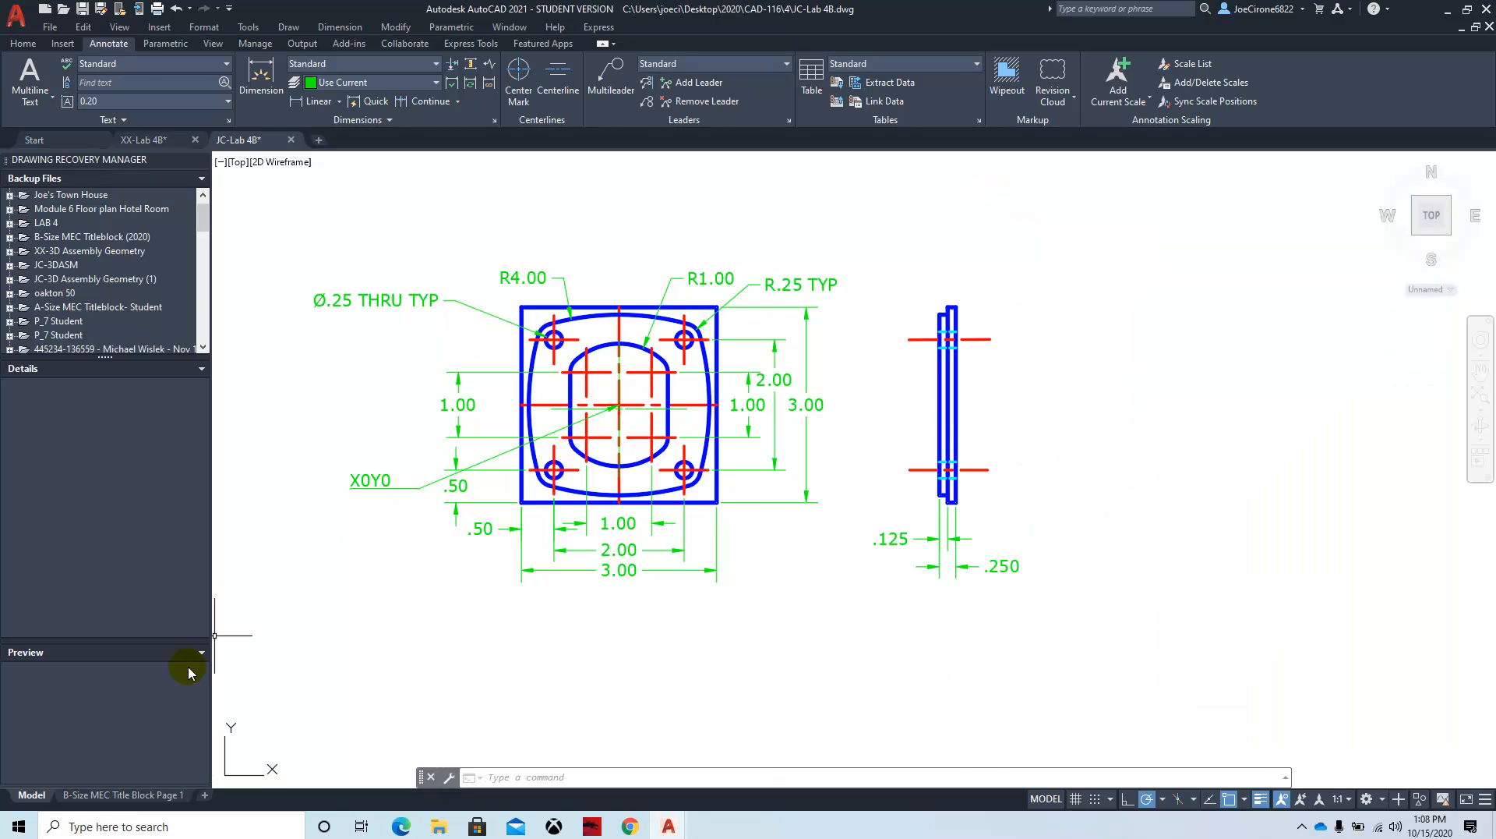
Step: Reposition both views with their dimensions fully inside the B-Size MEC Title Block Page 1 viewport and lock the viewport
left_click(109, 796)
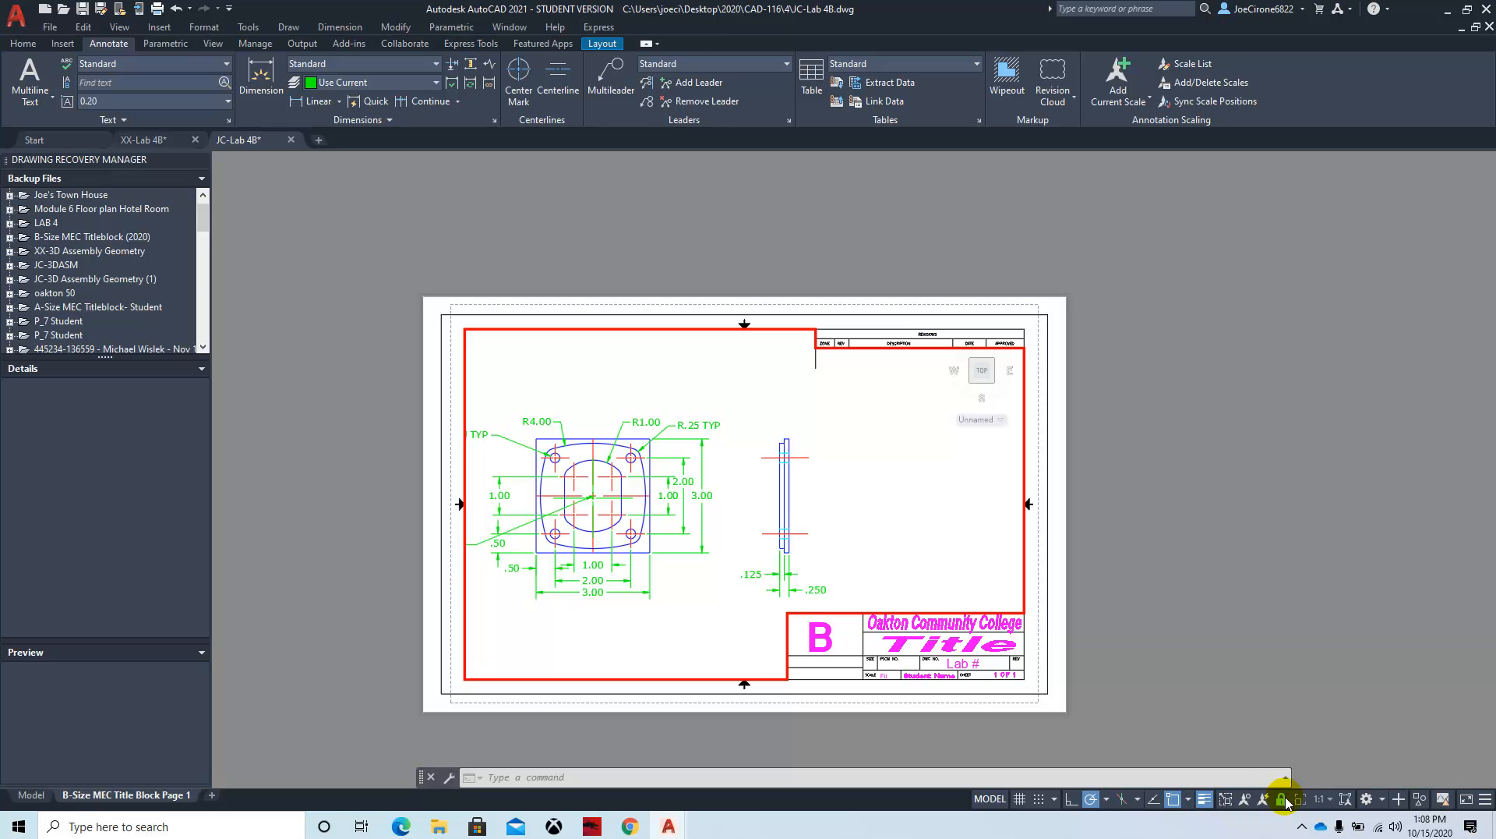
middle_click_drag(624, 538, 694, 517)
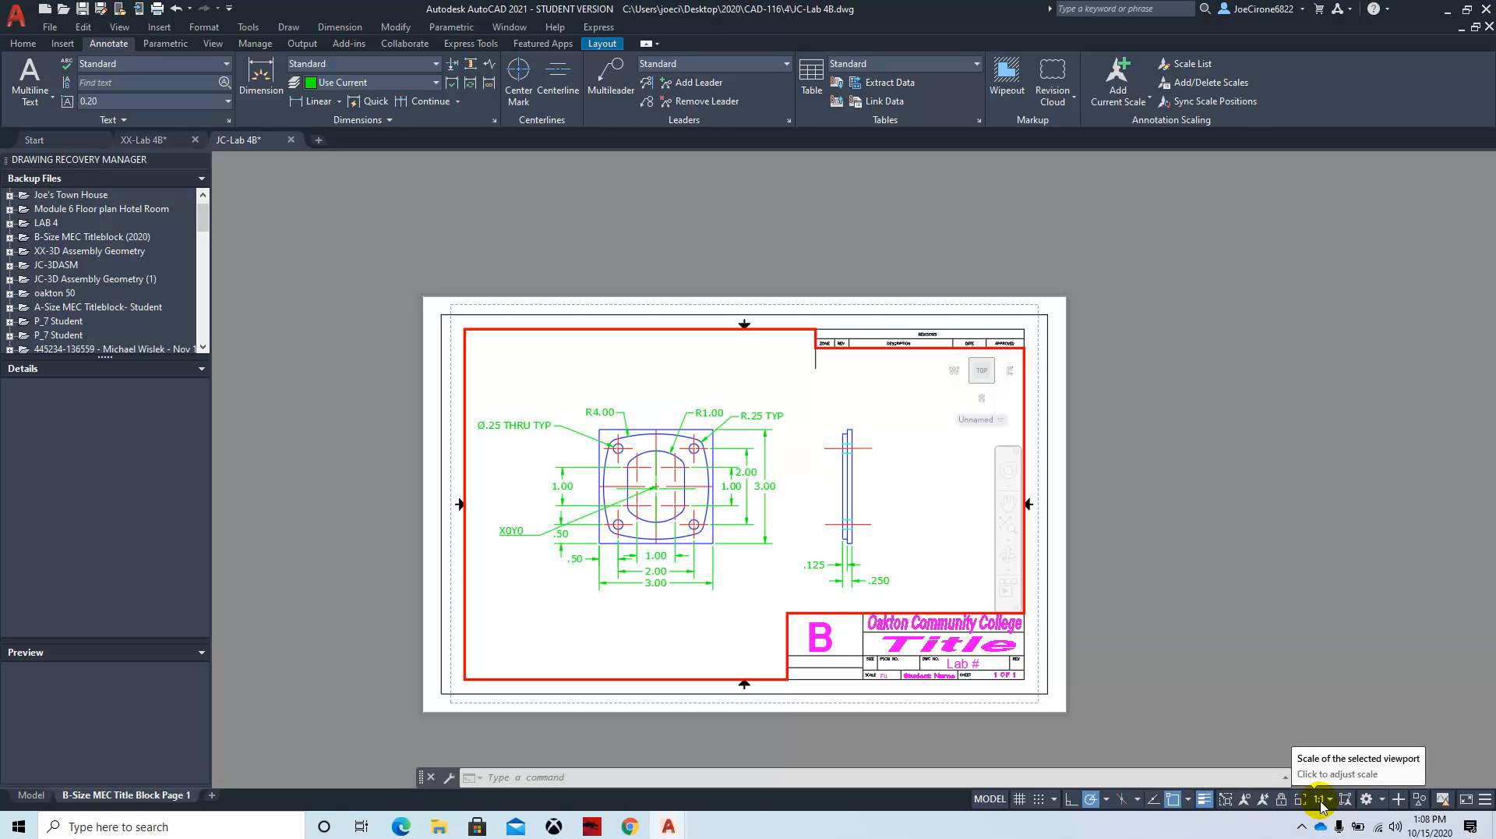
left_click(1282, 799)
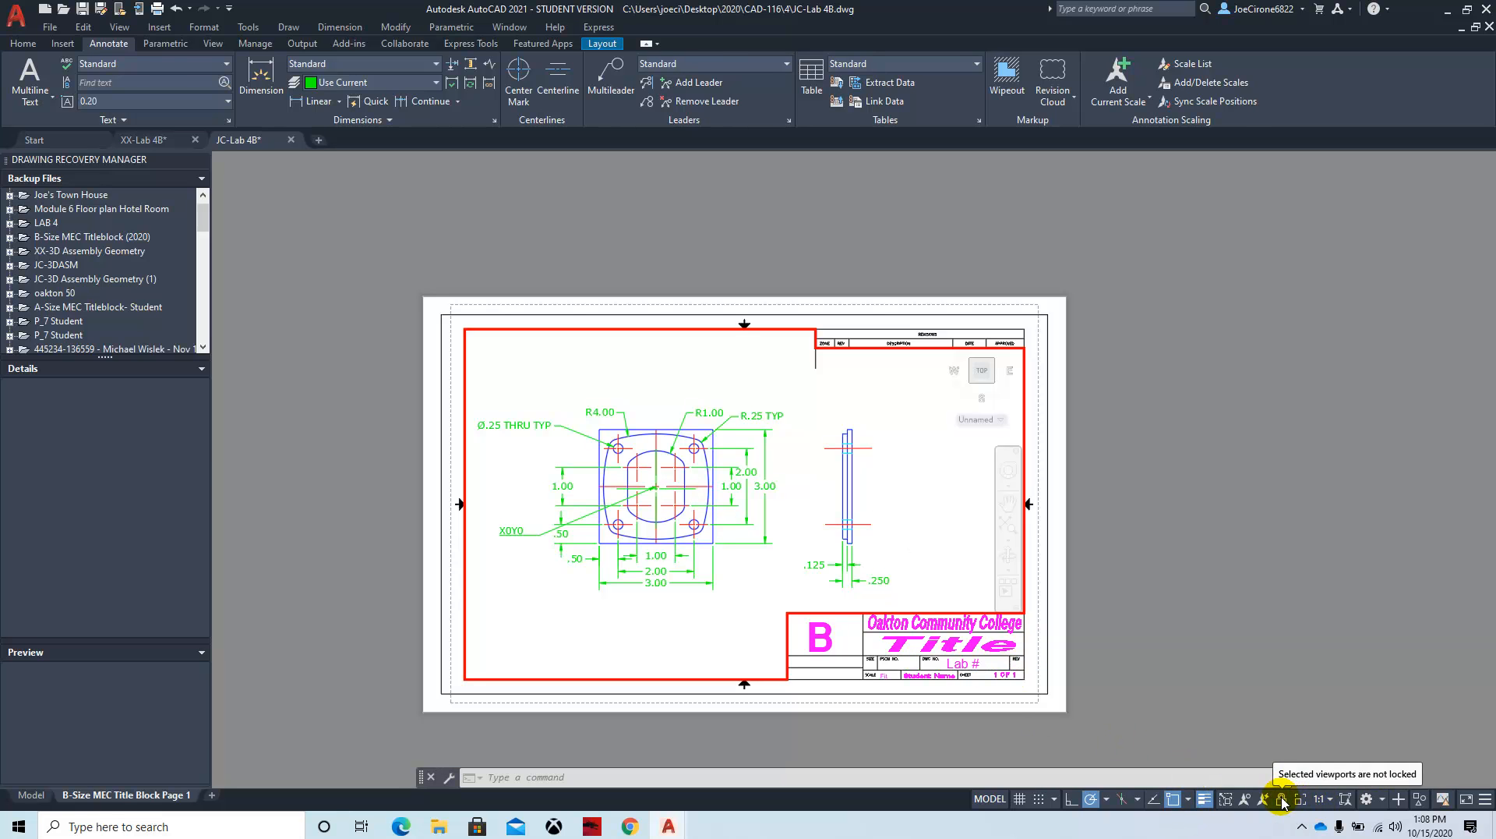
Step: Return to paper space and change the title block's title text to Lab 4B
double_click(967, 656)
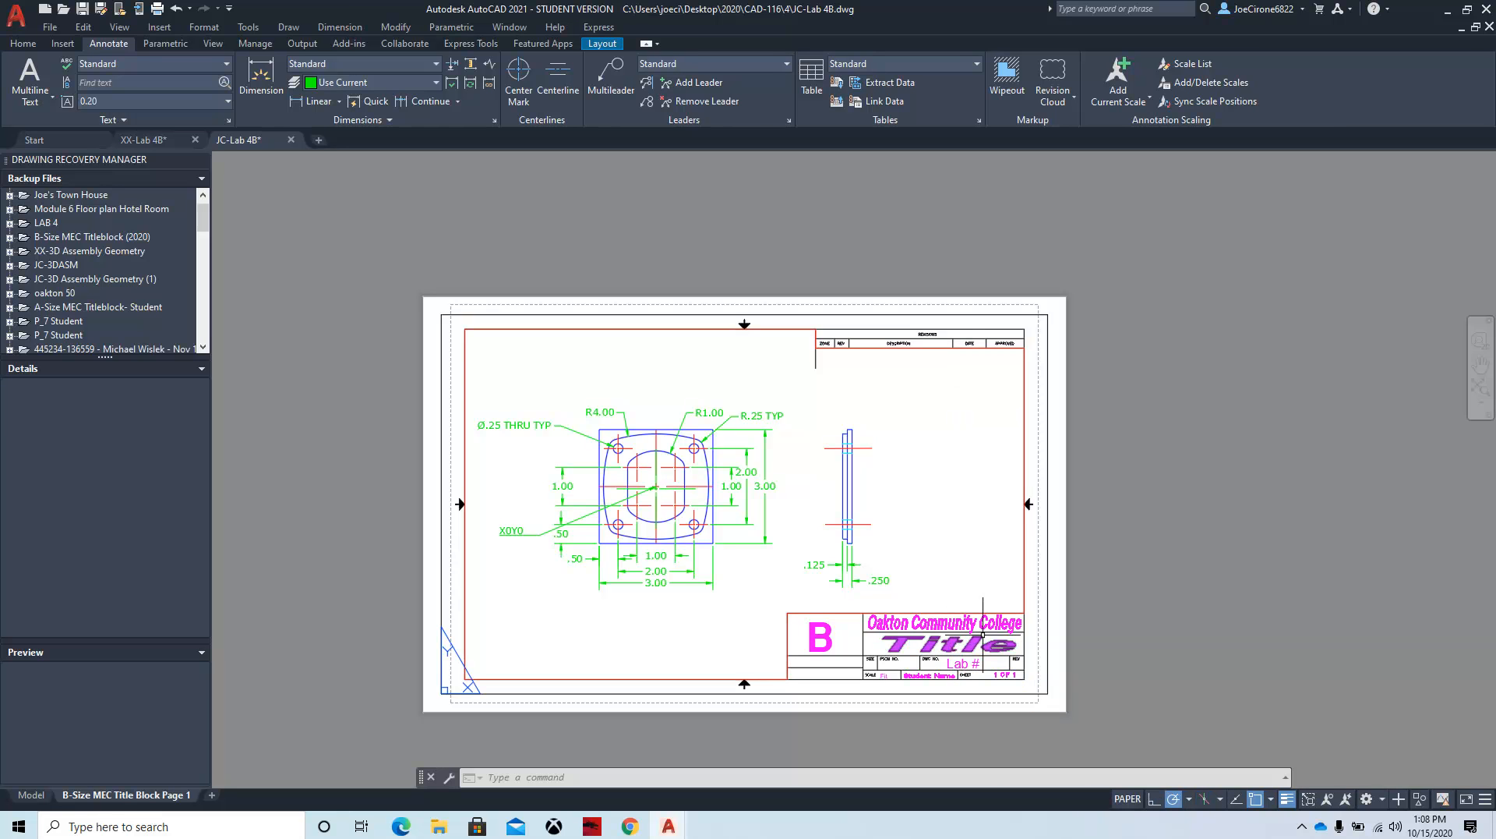
double_click(984, 643)
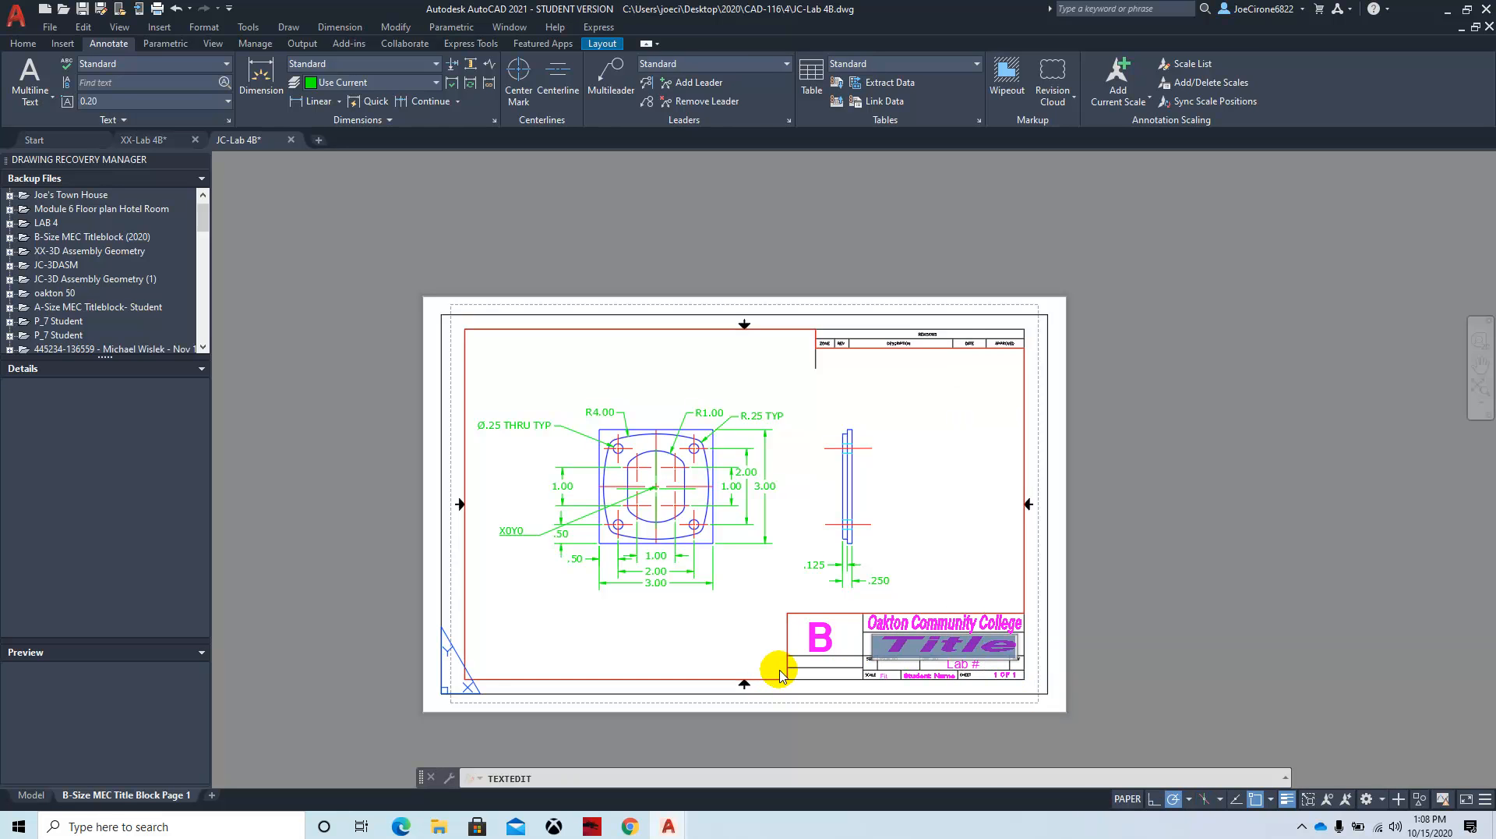
type("Lab")
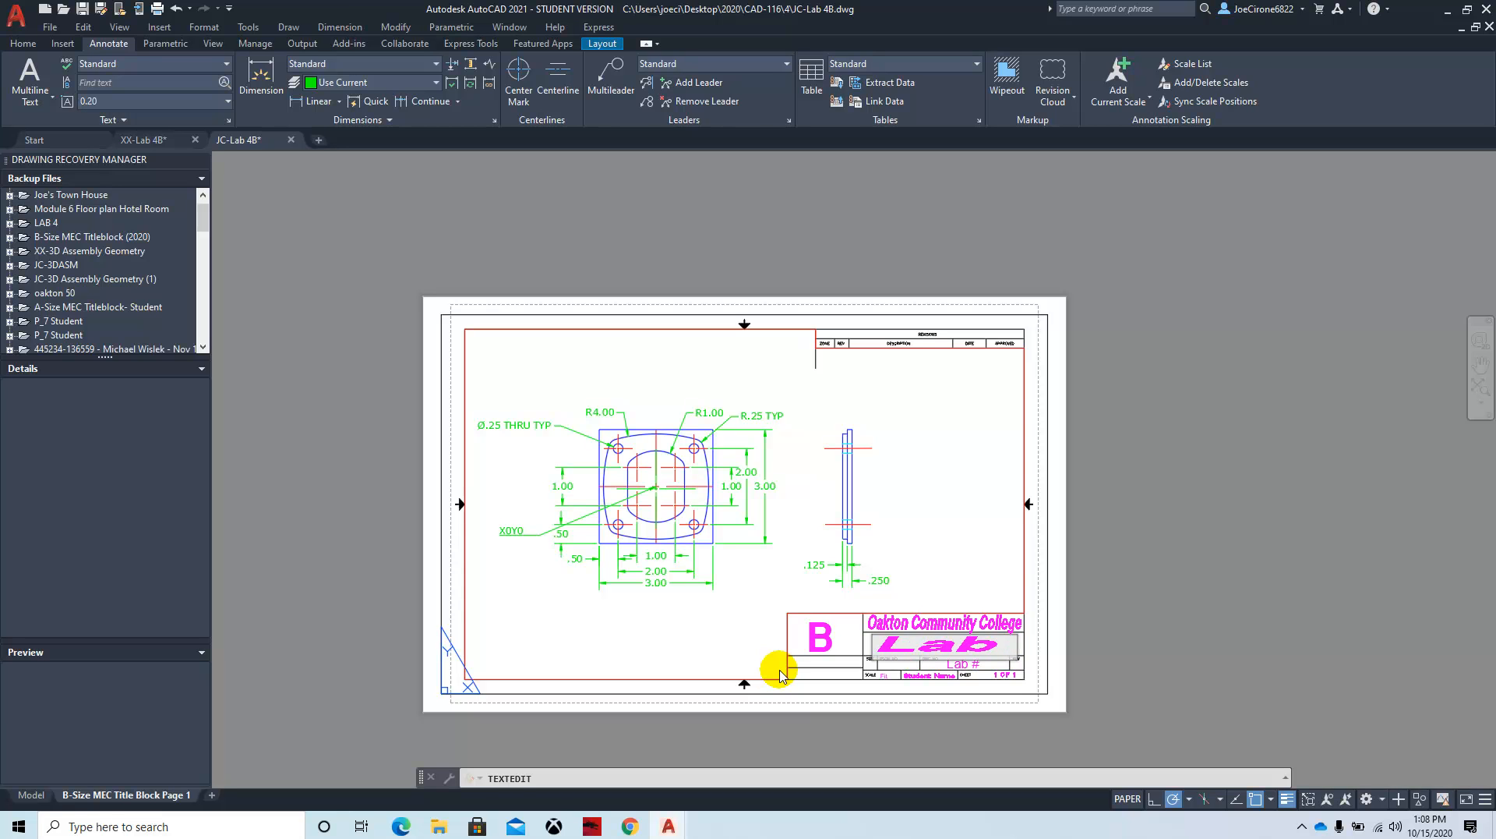
type(" 4B")
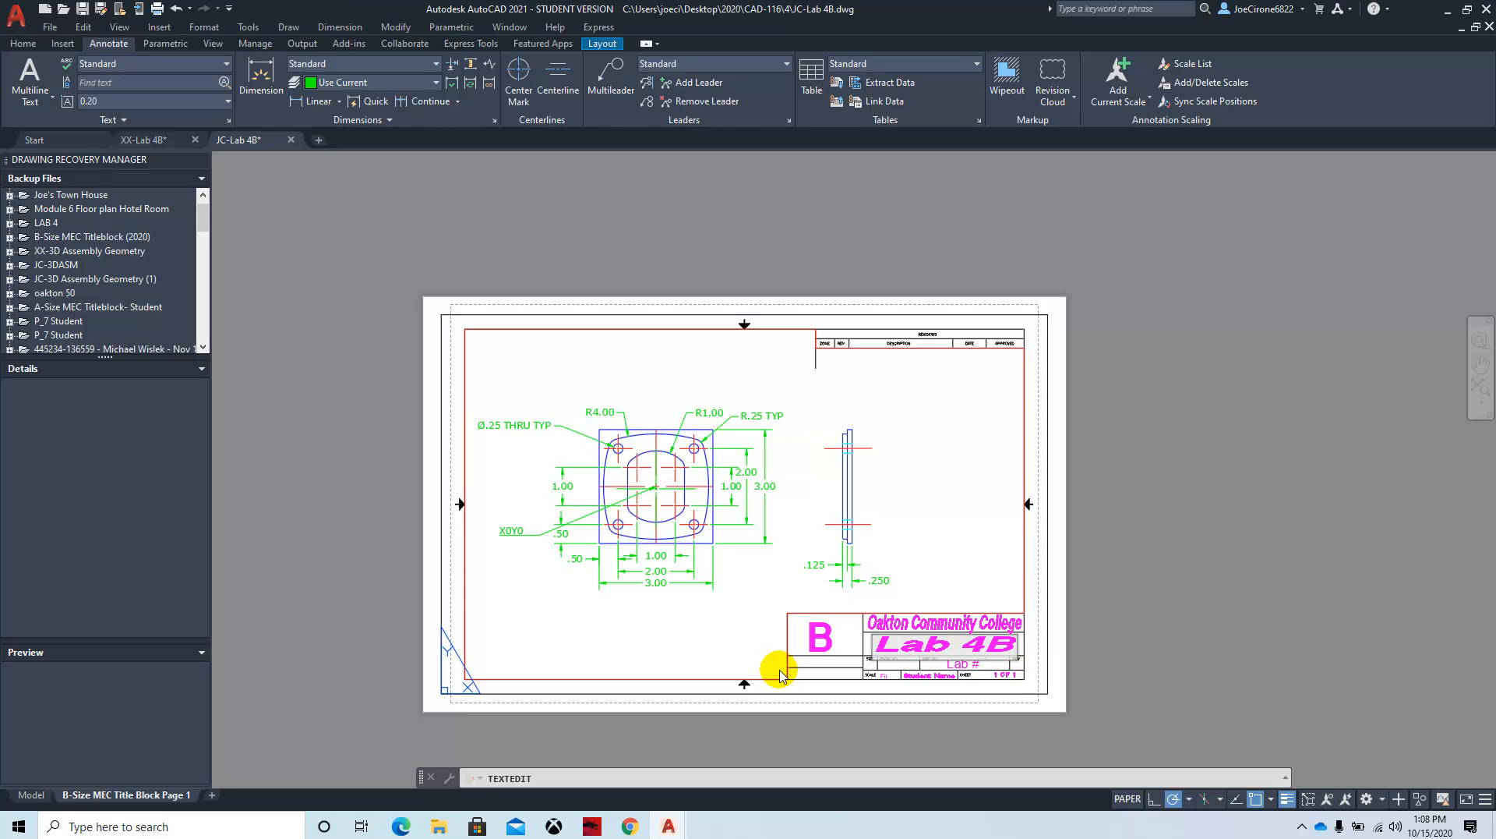
left_click(1102, 662)
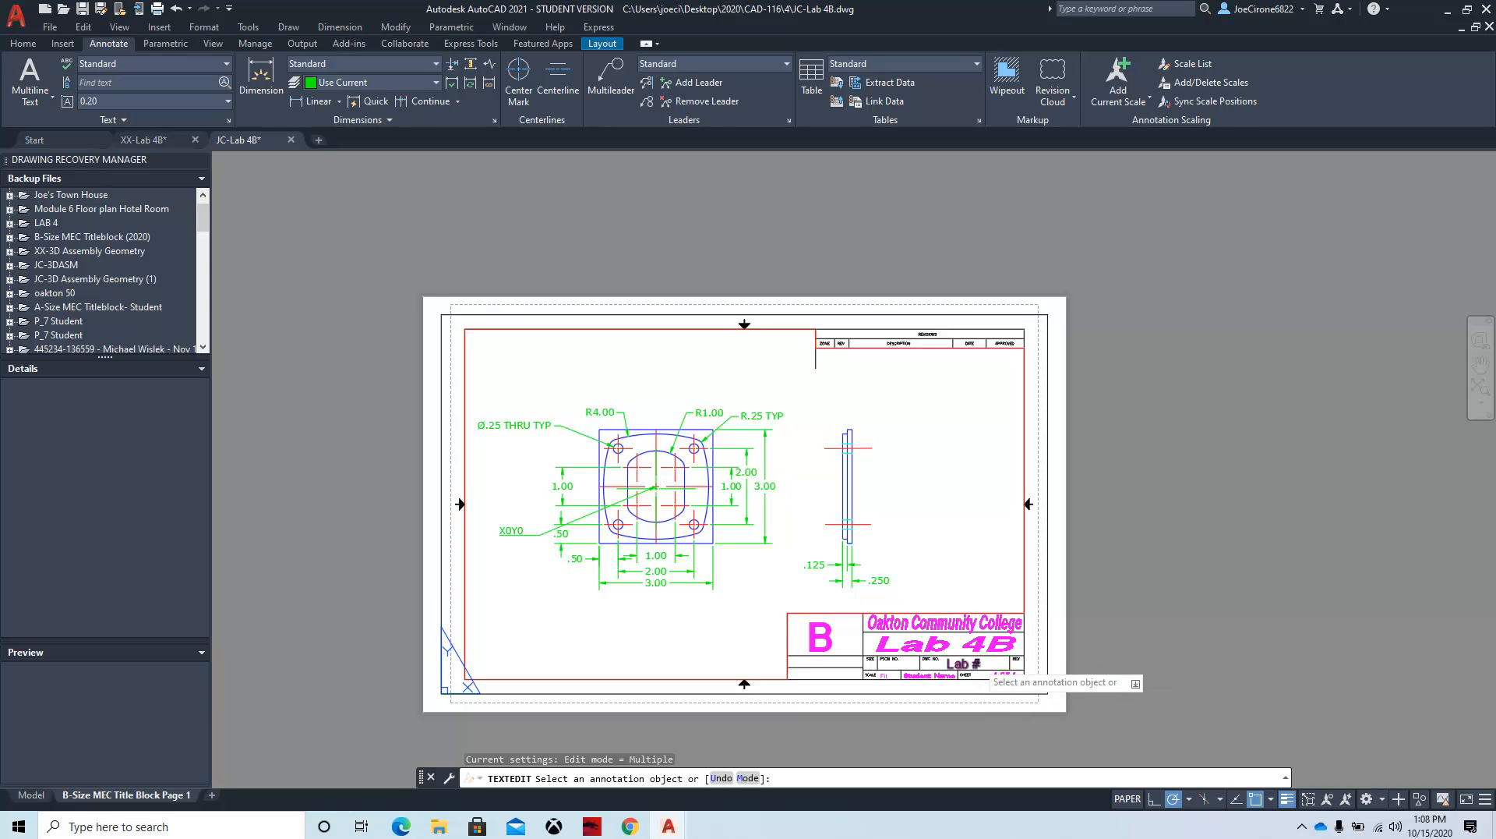
Step: Change the title block's drawing number text to Lab #4B and end text editing
left_click(1000, 671)
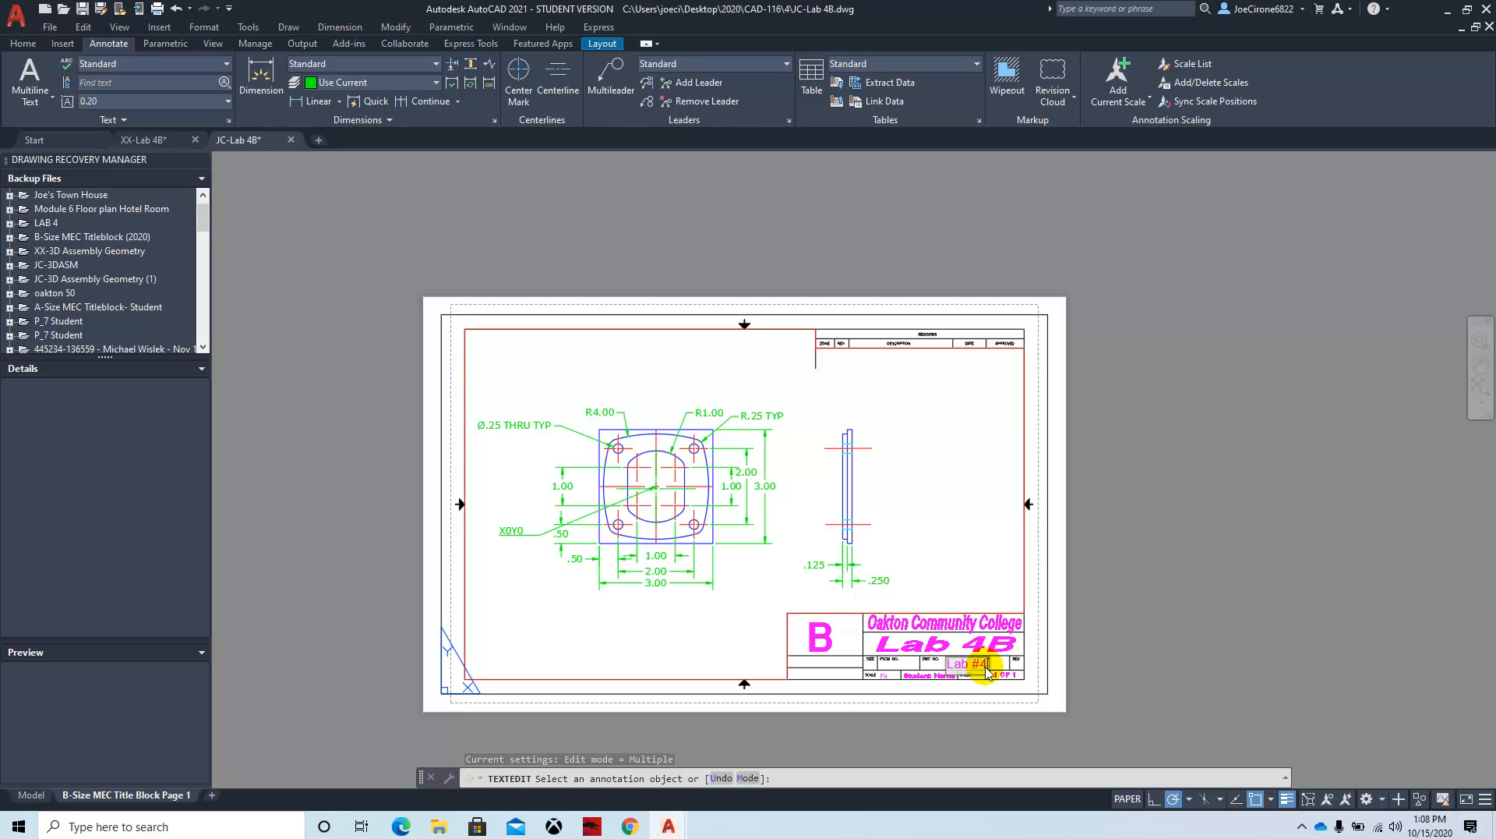
left_click(1059, 627)
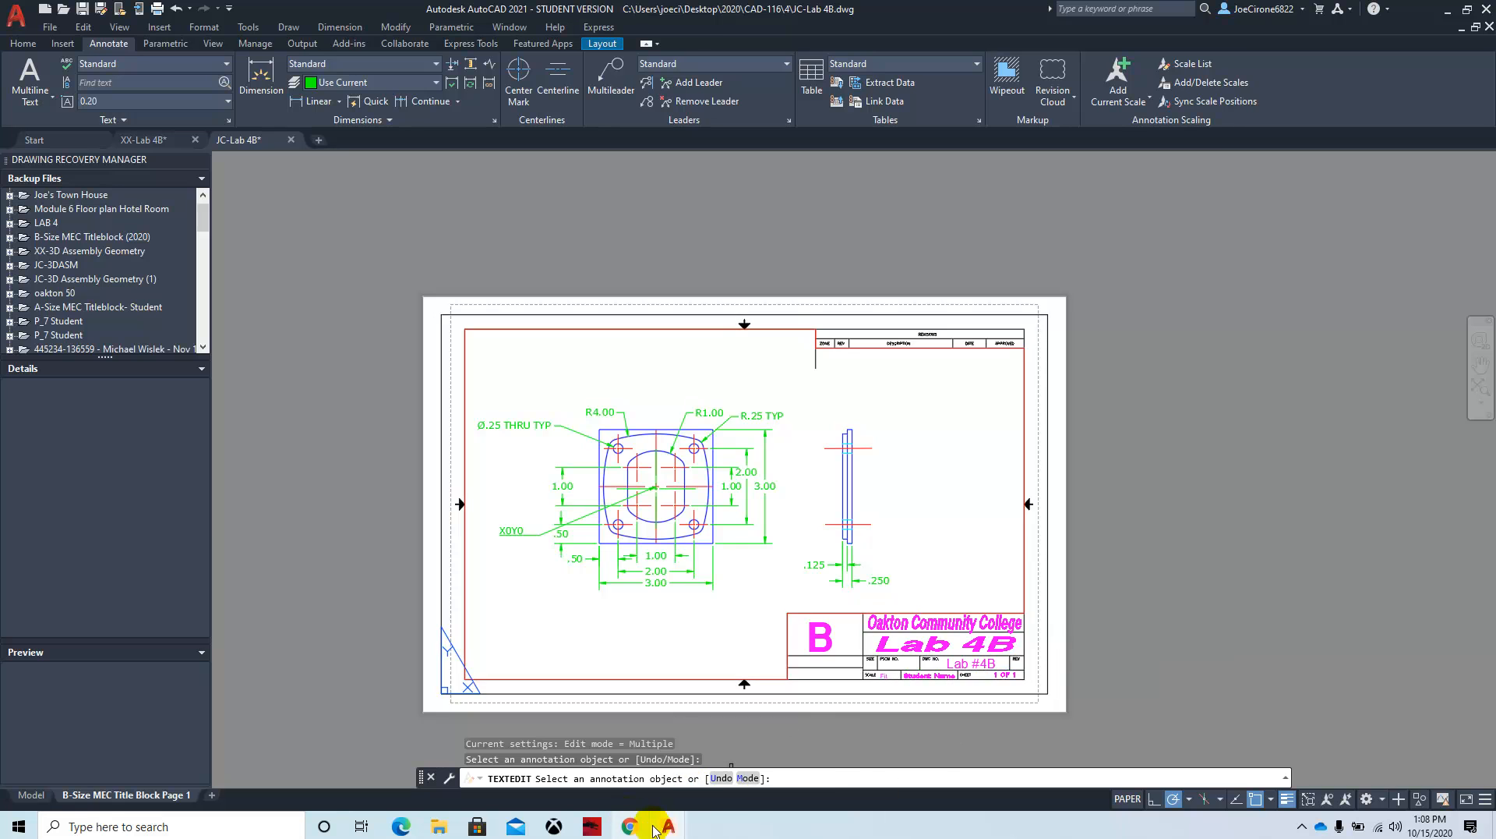
mouse_move(668, 825)
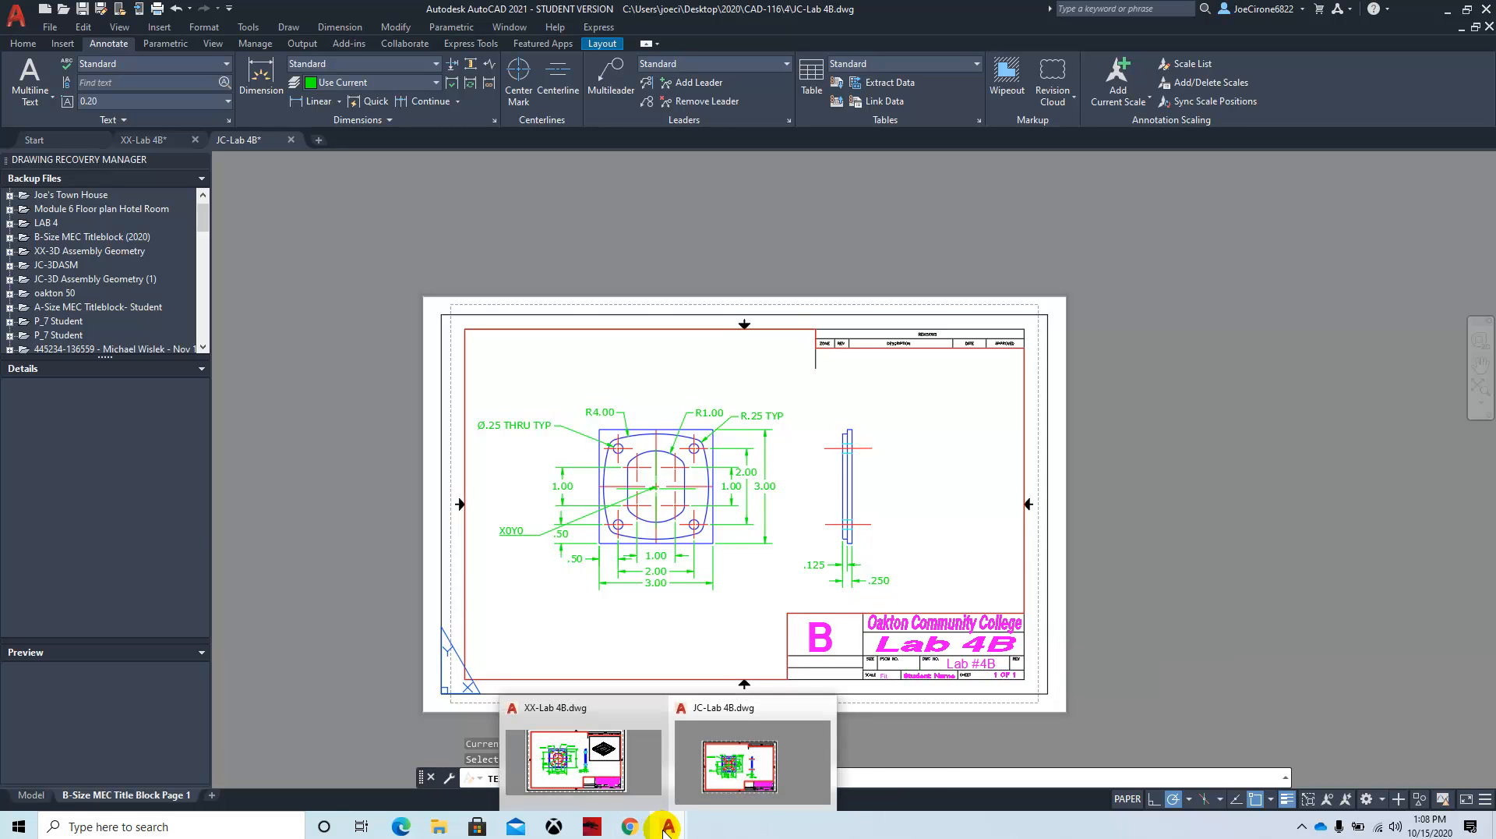
left_click(747, 768)
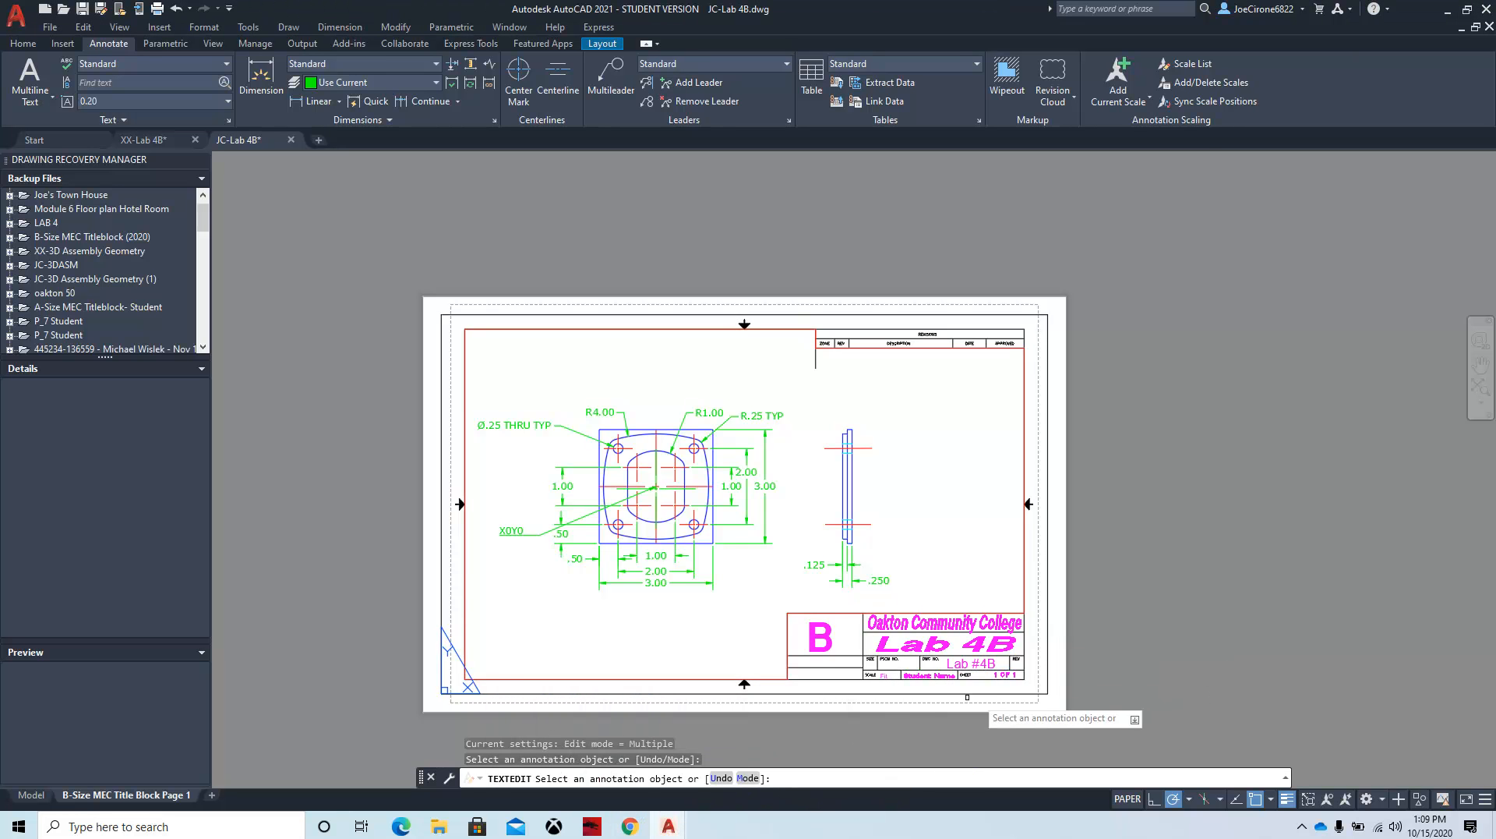
key("Escape")
Step: Replace the Student Name placeholder in the title block with the student's first initial and surname
scroll(942, 698, "up", 4)
left_click(946, 640)
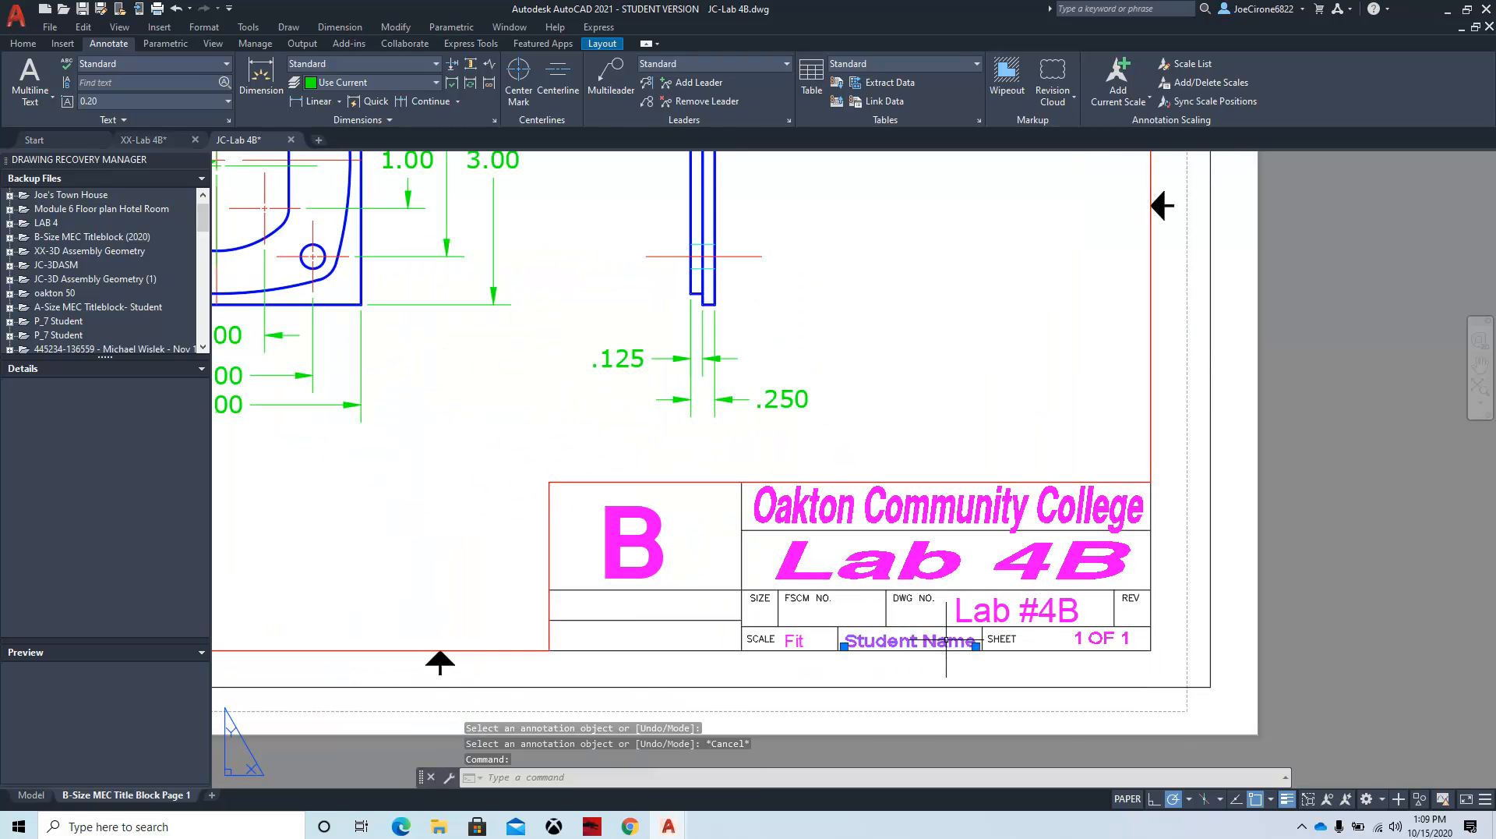
double_click(946, 640)
type("J. Cirone")
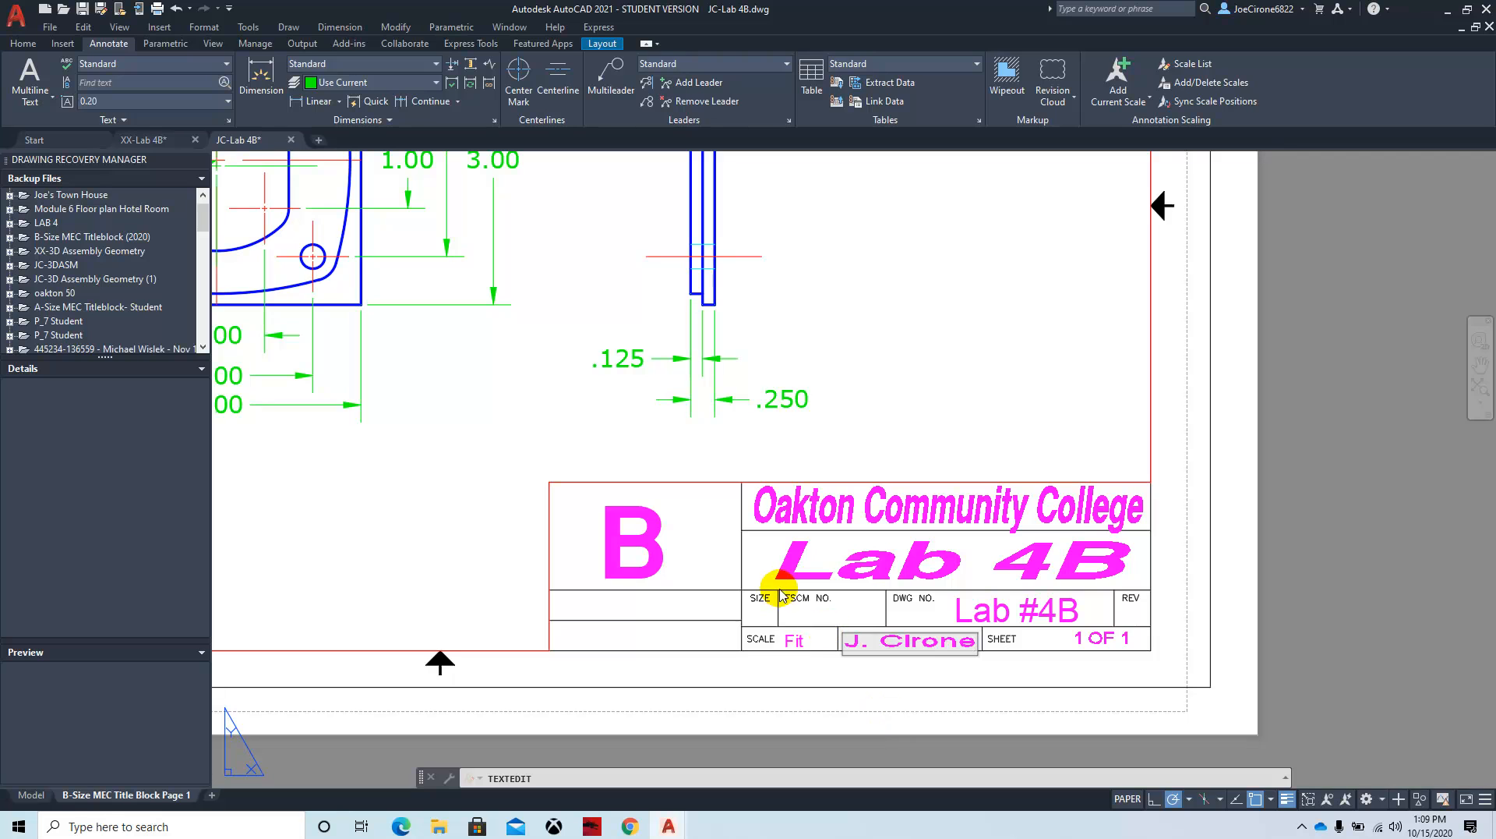
Step: Change the title block's scale text to 1=1
left_click(795, 641)
left_click(804, 646)
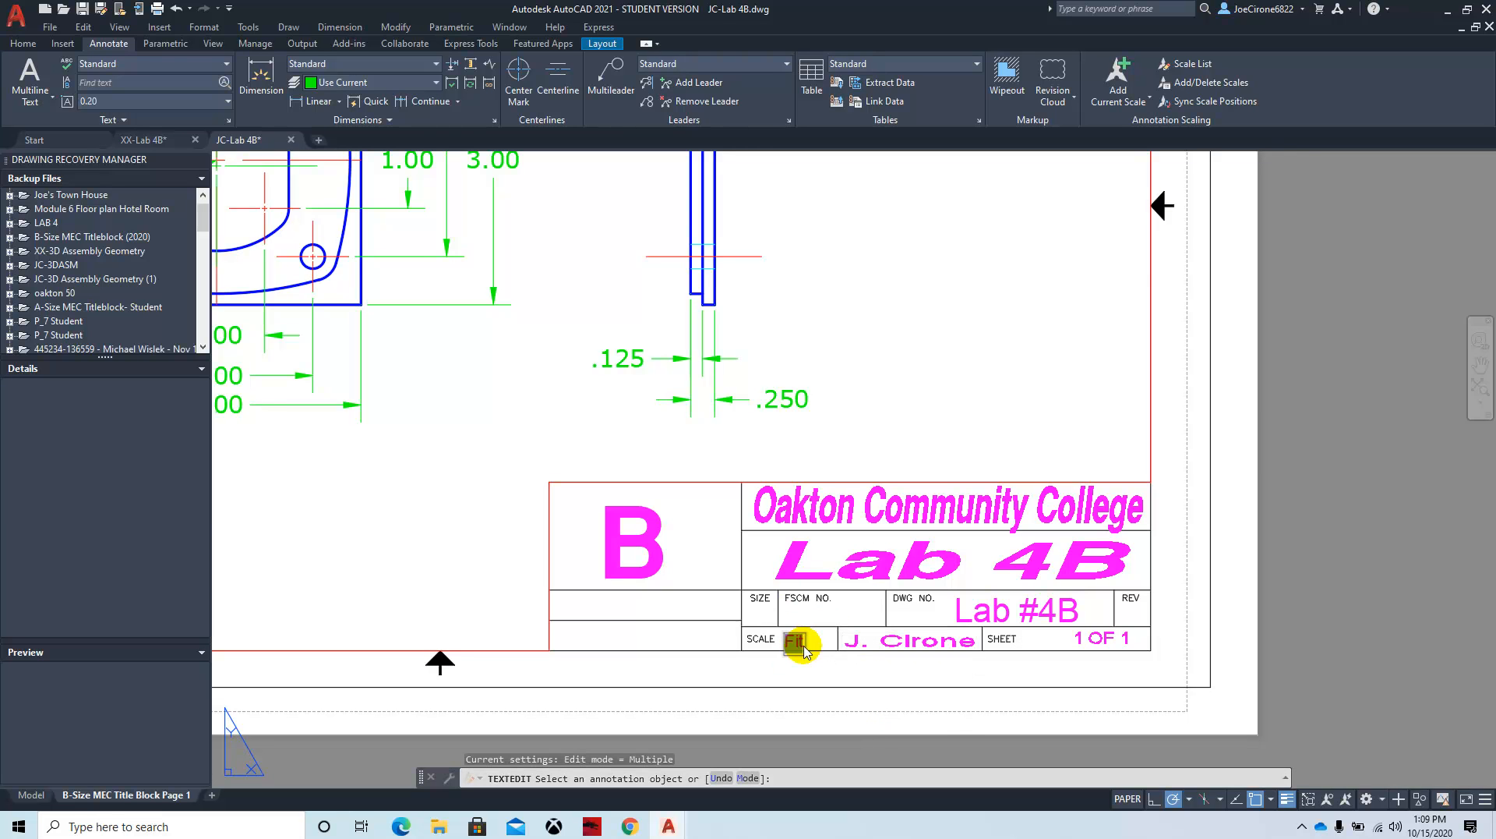
type("1=1")
left_click(801, 664)
Step: End text editing and save the drawing under the file name JC-Lab 4B in AutoCAD 2018 format, replacing the existing file
scroll(872, 368, "down", 4)
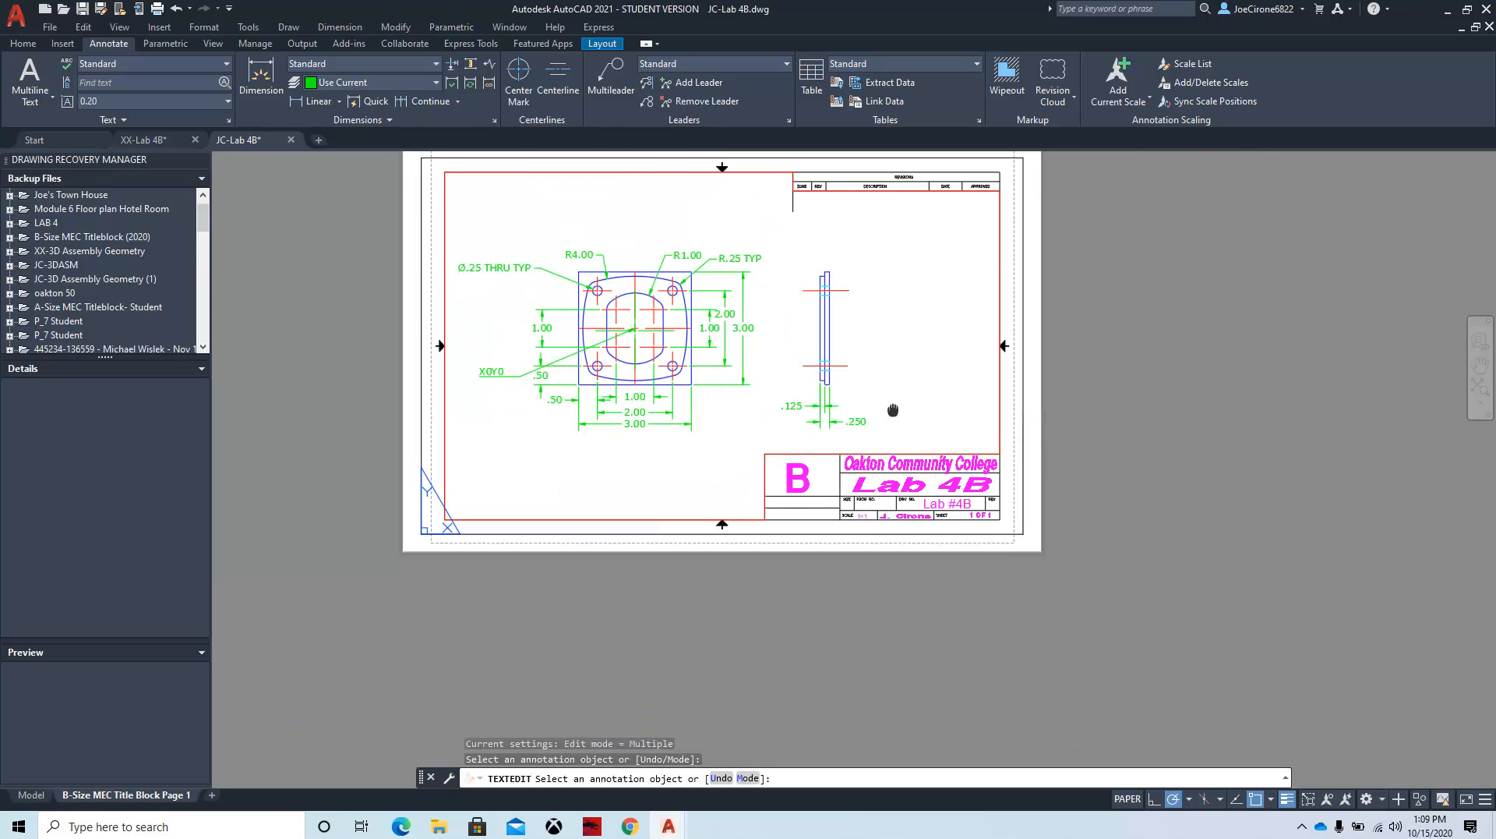
middle_click_drag(893, 408, 947, 542)
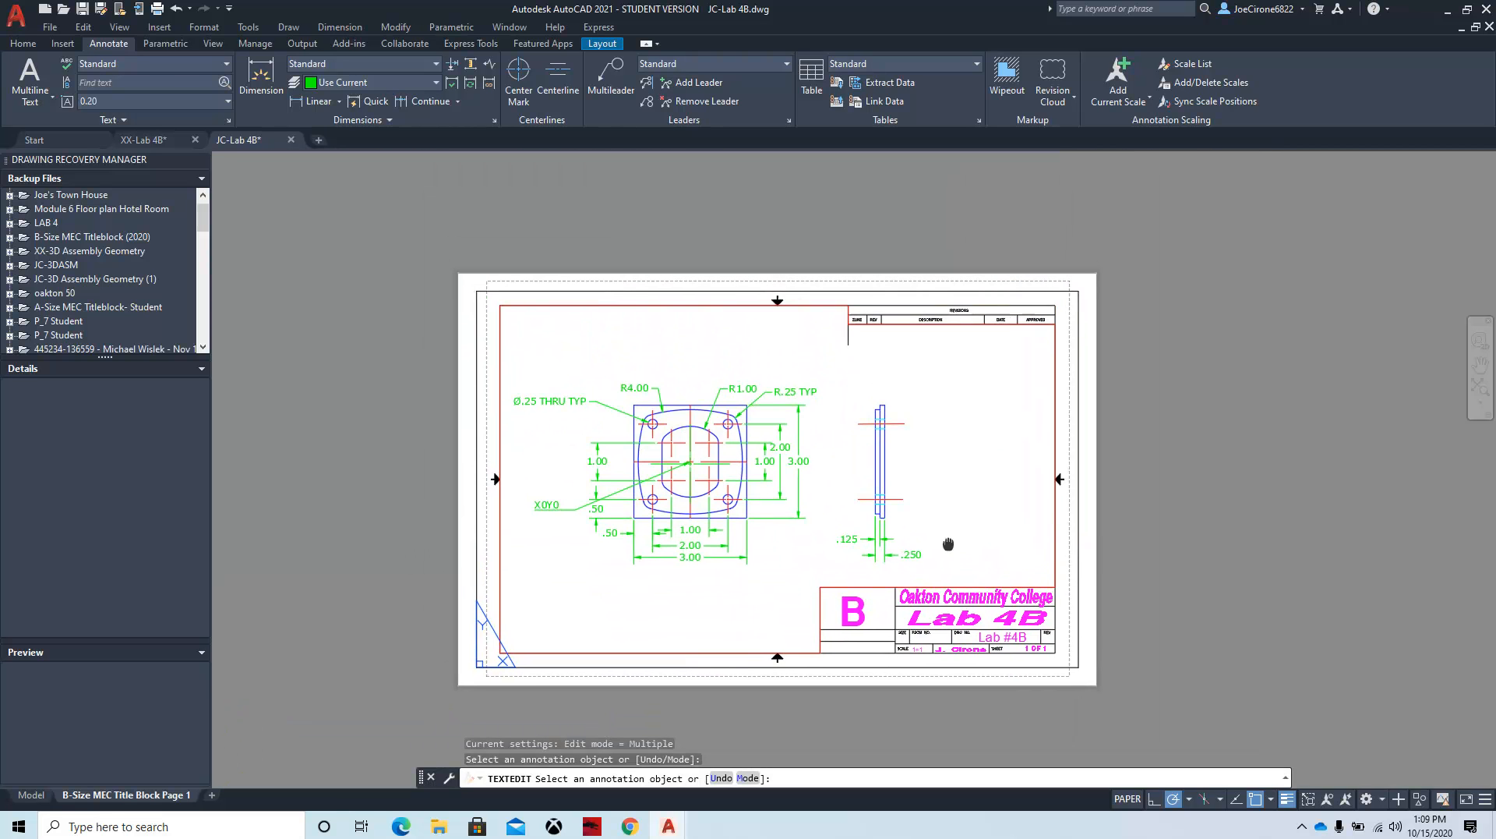
left_click(41, 29)
left_click(109, 229)
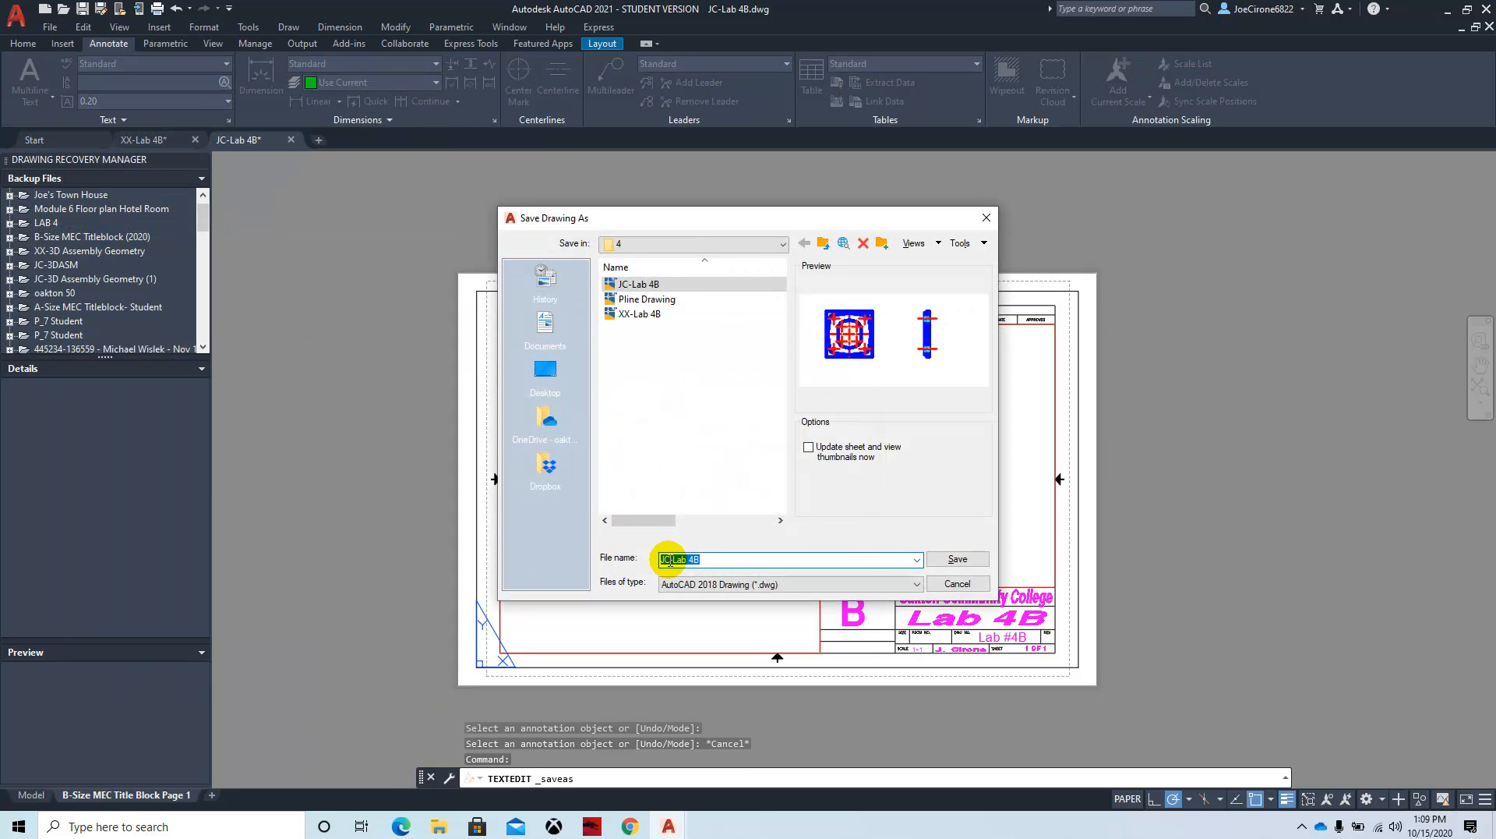
left_click(949, 559)
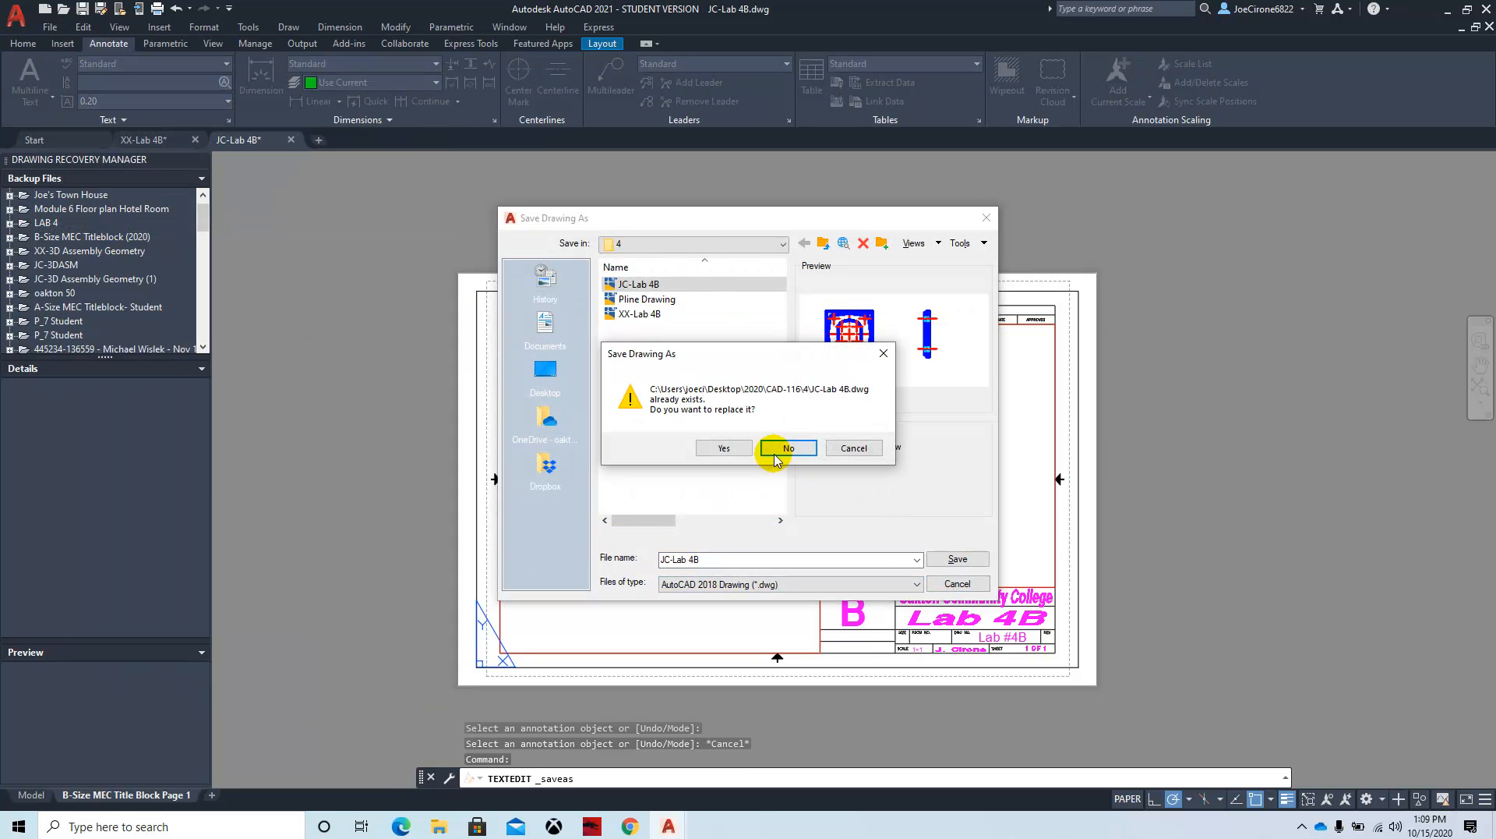
left_click(721, 448)
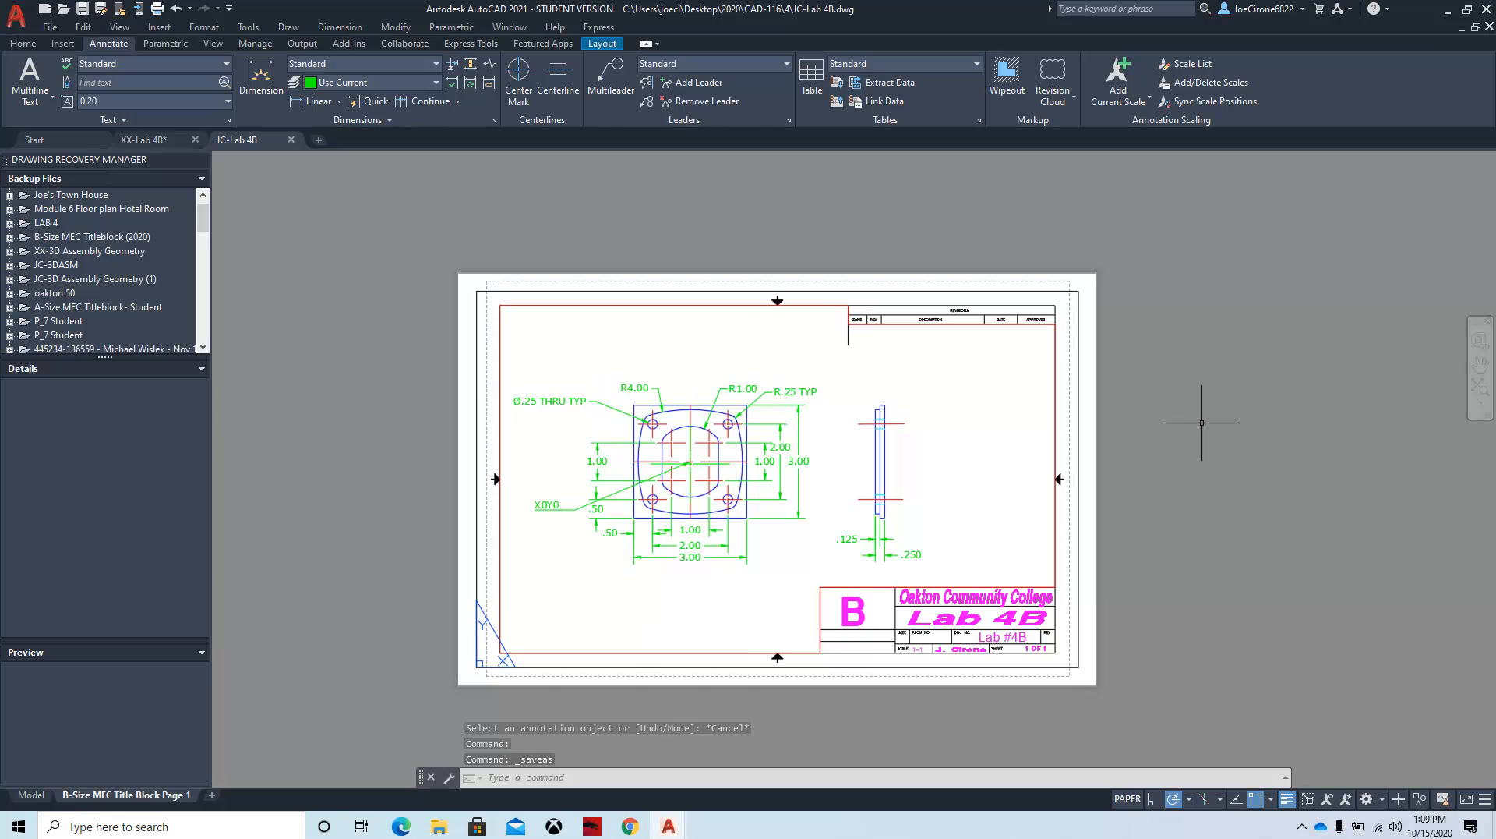
left_click(1448, 14)
left_click(1399, 10)
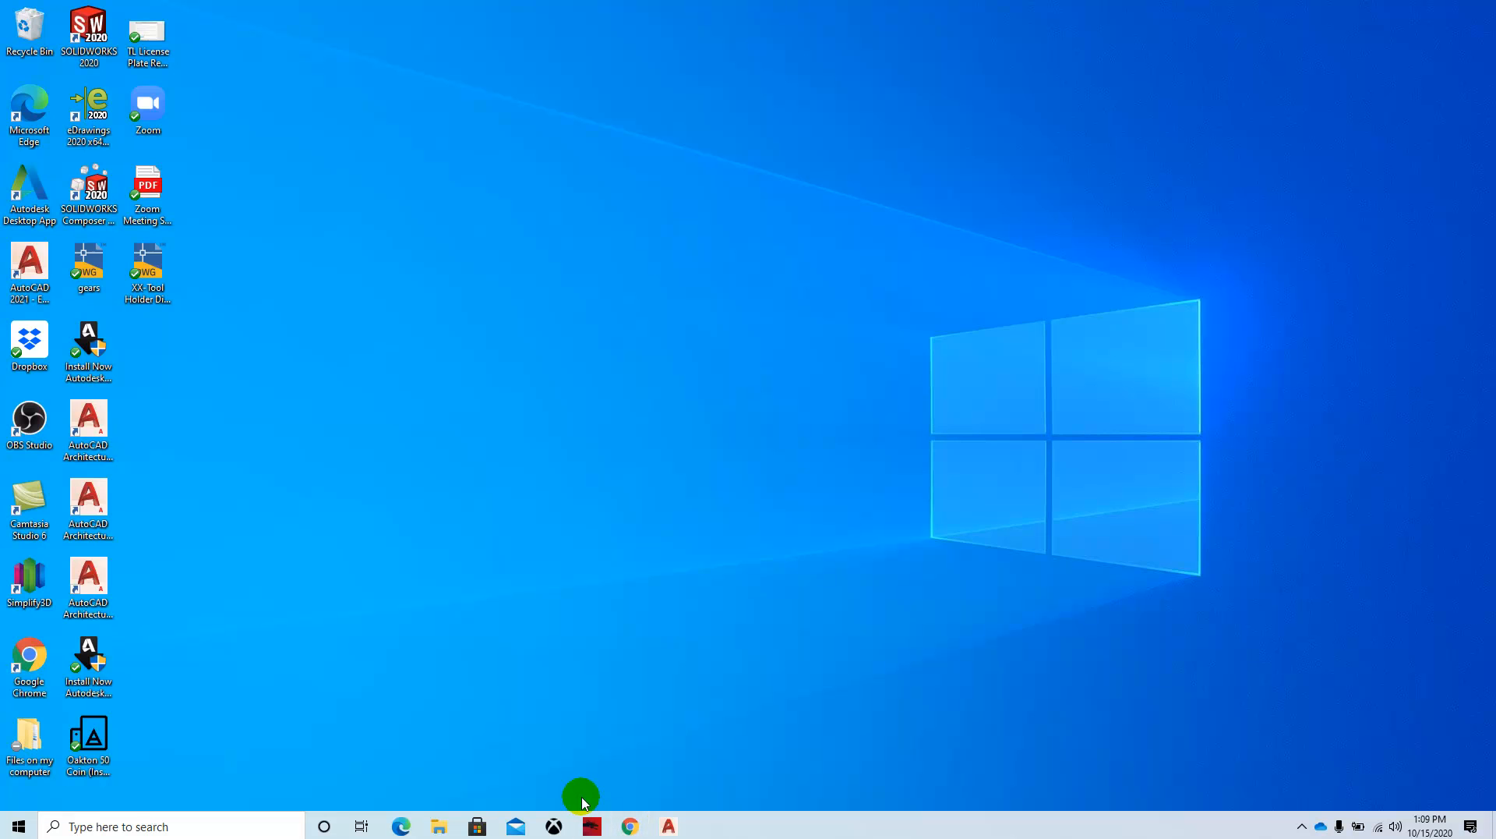
key("F10")
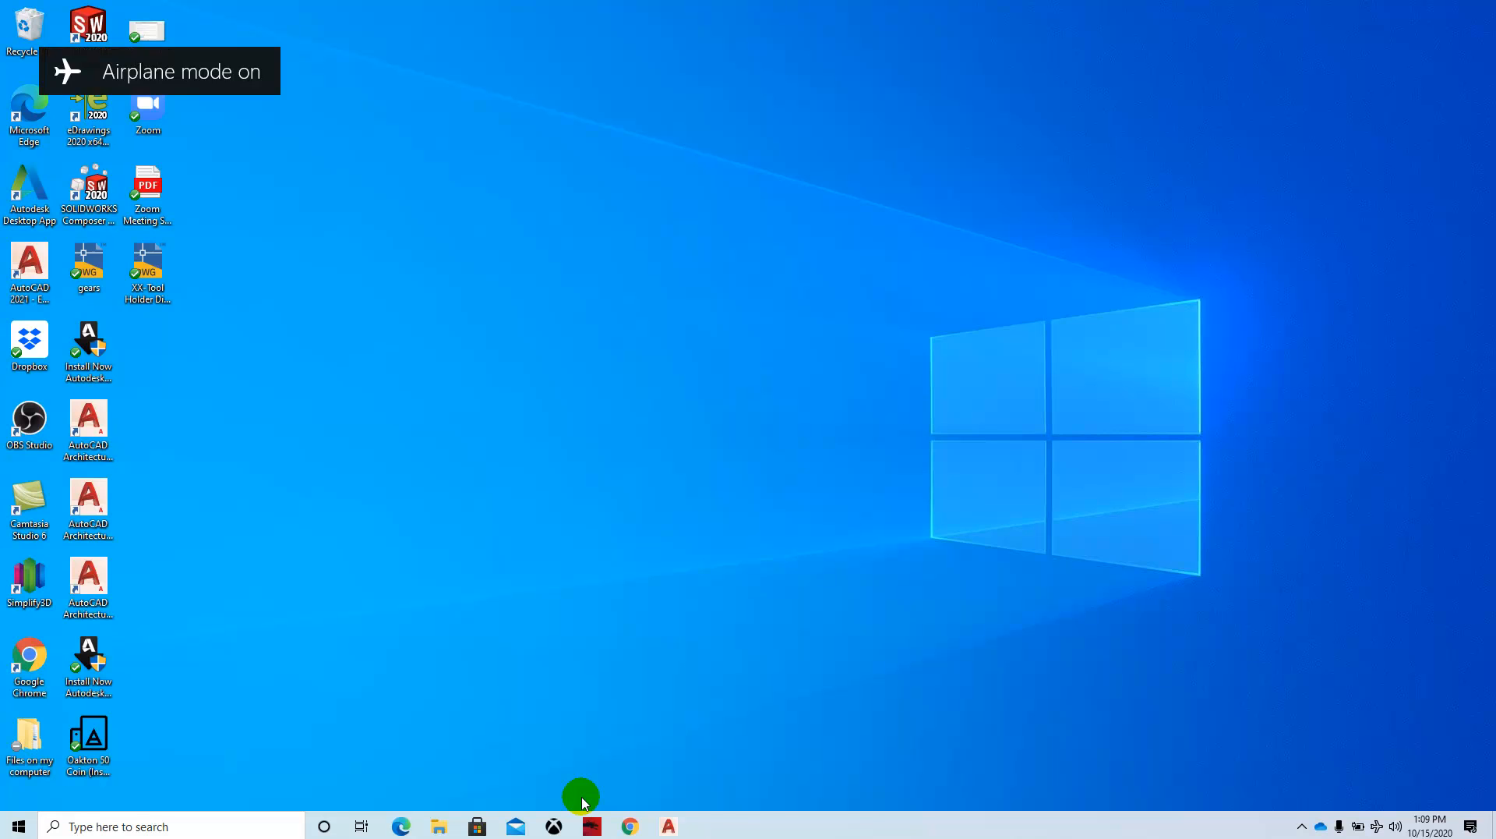
left_click(1300, 827)
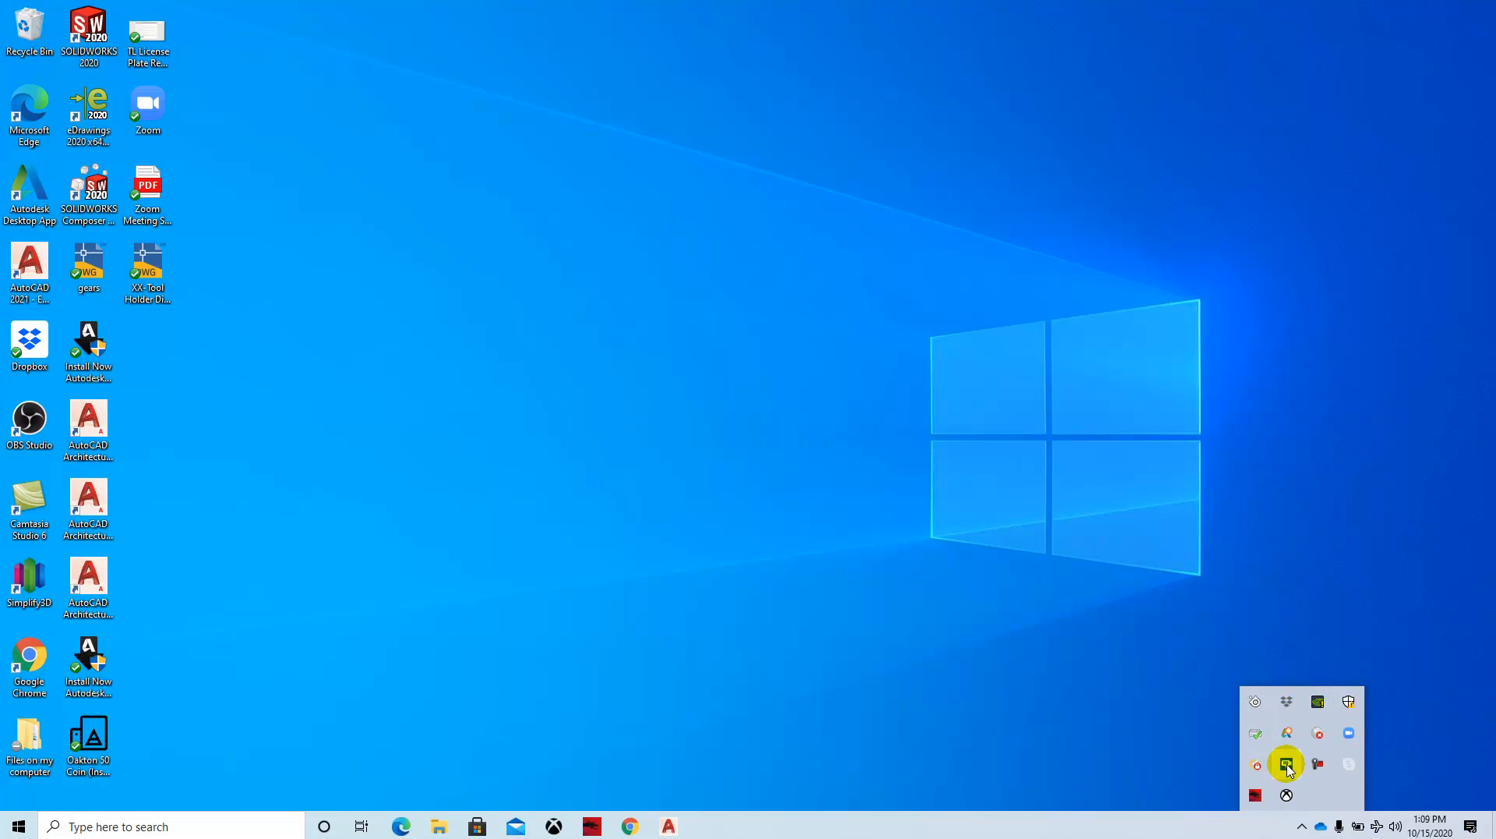
left_click(1319, 767)
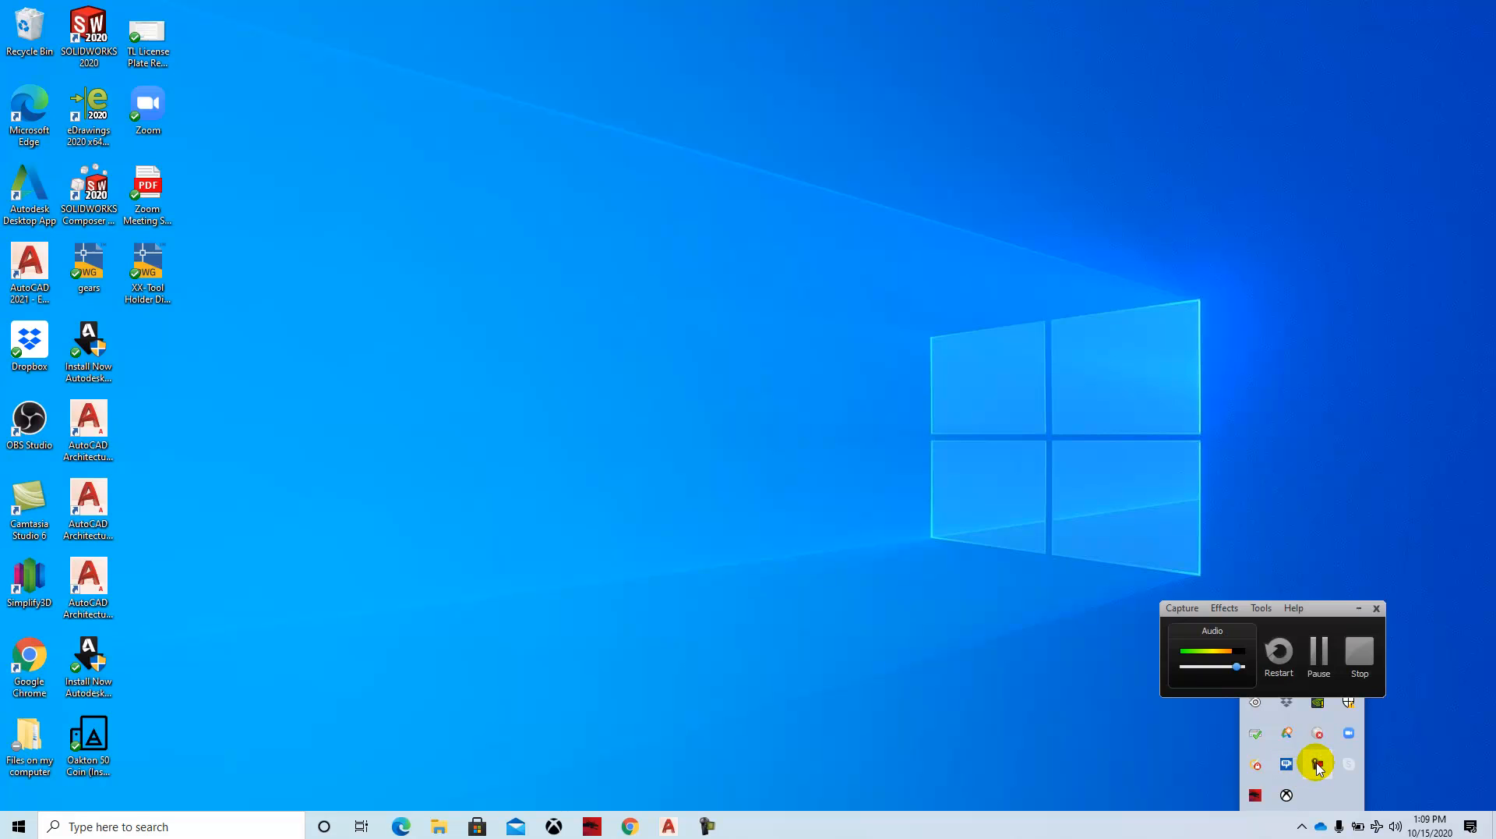